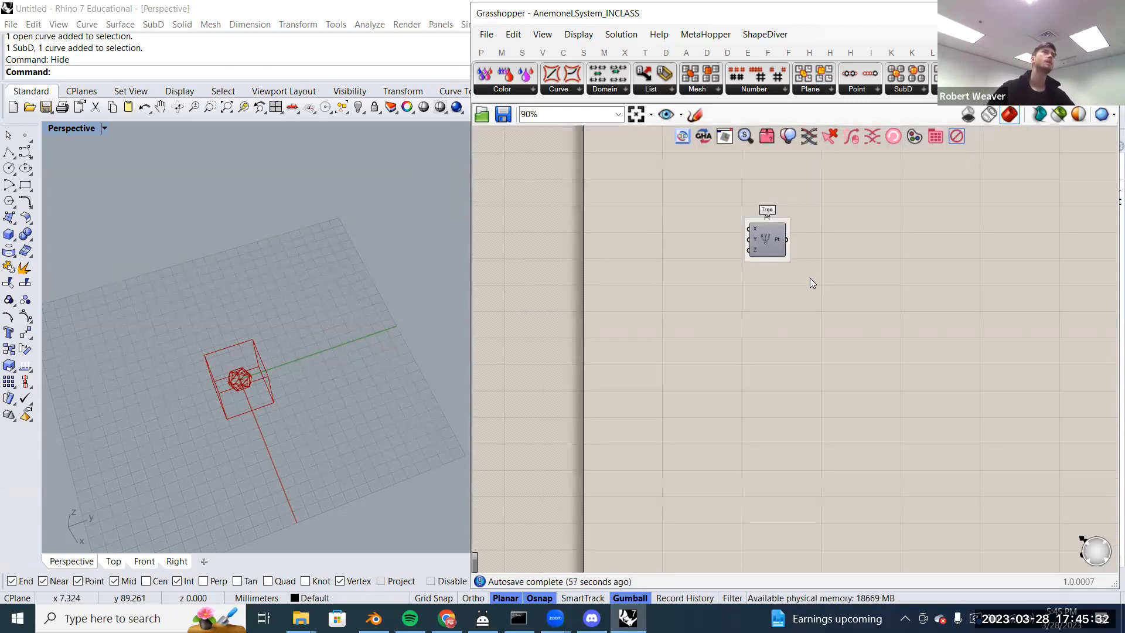
scroll(812, 283, down, 2)
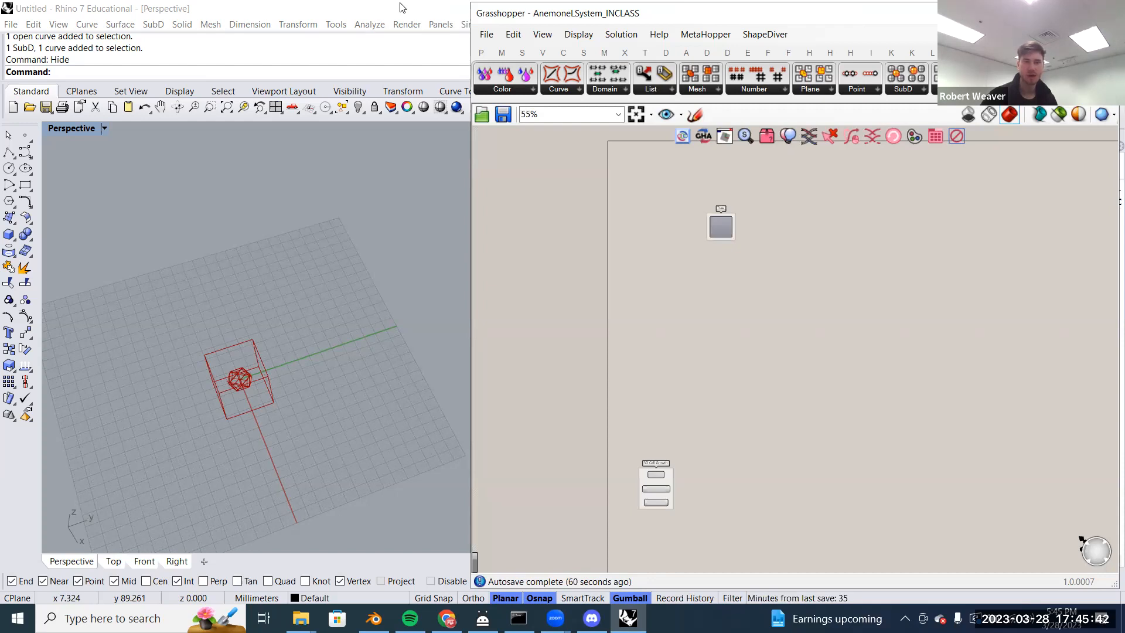
right_drag(697, 374, 720, 393)
scroll(716, 307, up, 2)
right_drag(795, 367, 774, 420)
scroll(758, 286, up, 2)
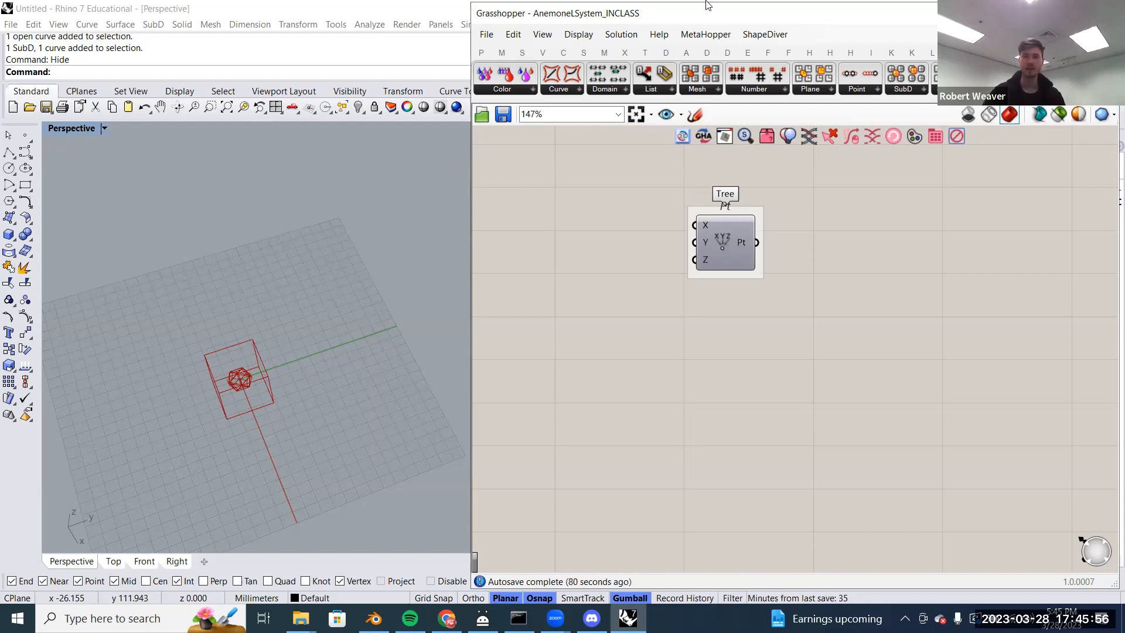
- Show the Anemone component category and switch to the AnemoneLSystem definition
click(687, 52)
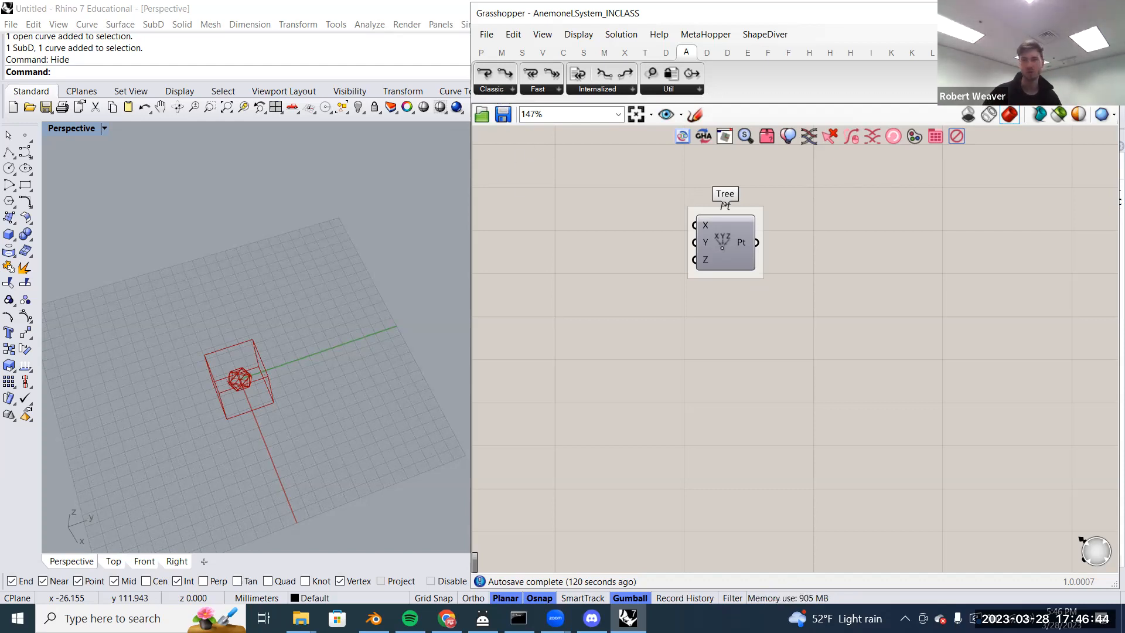
click(1045, 34)
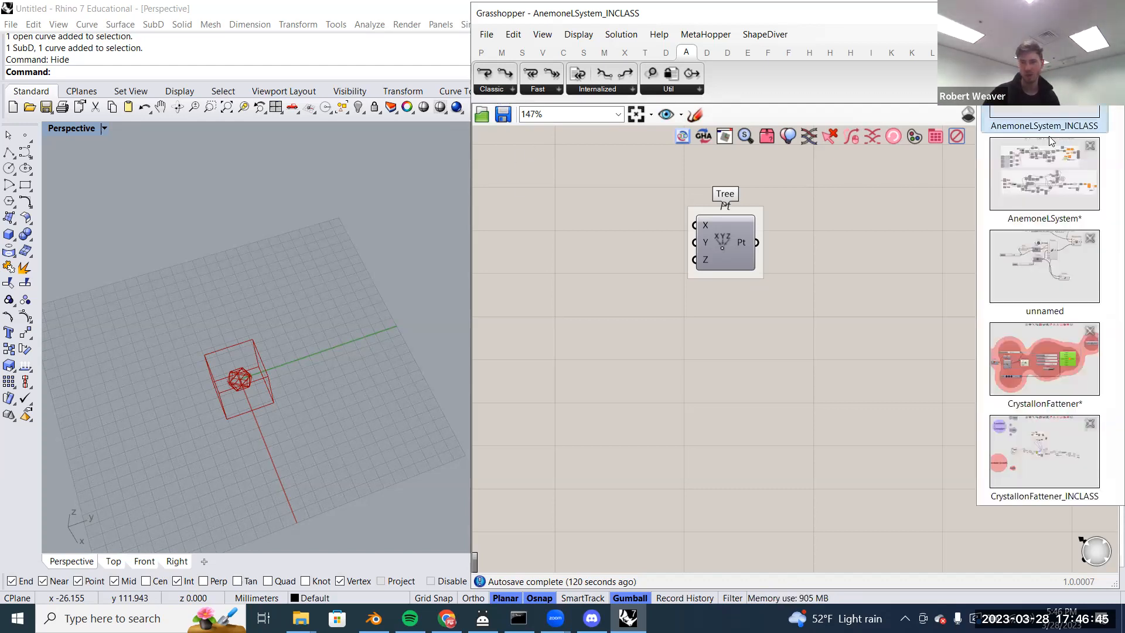
click(1038, 176)
scroll(980, 244, up, 3)
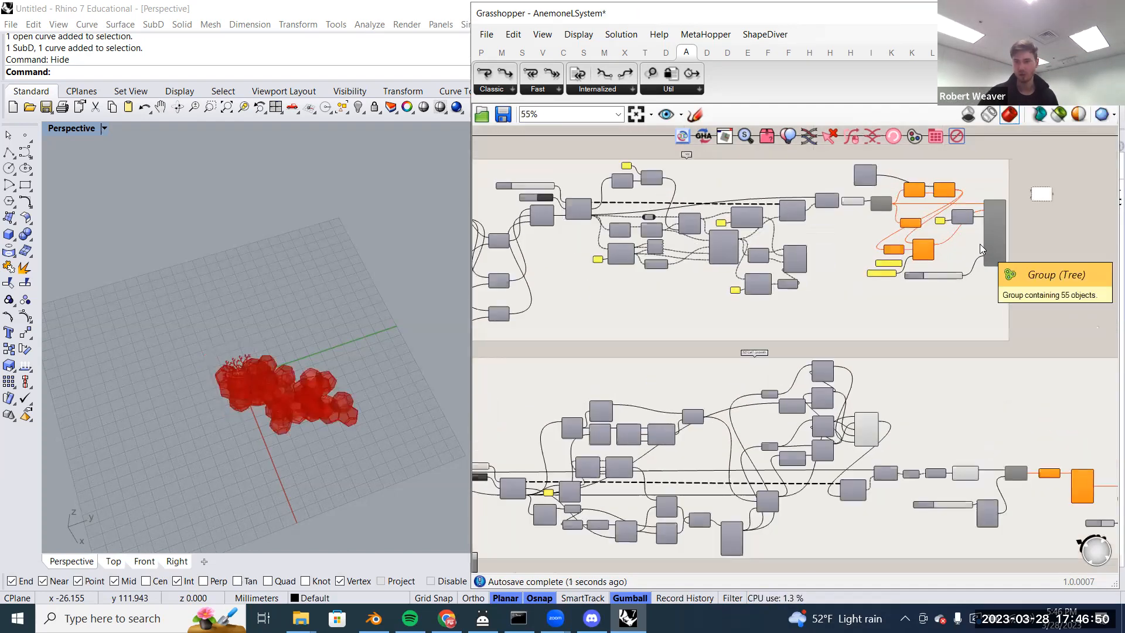
scroll(854, 237, up, 2)
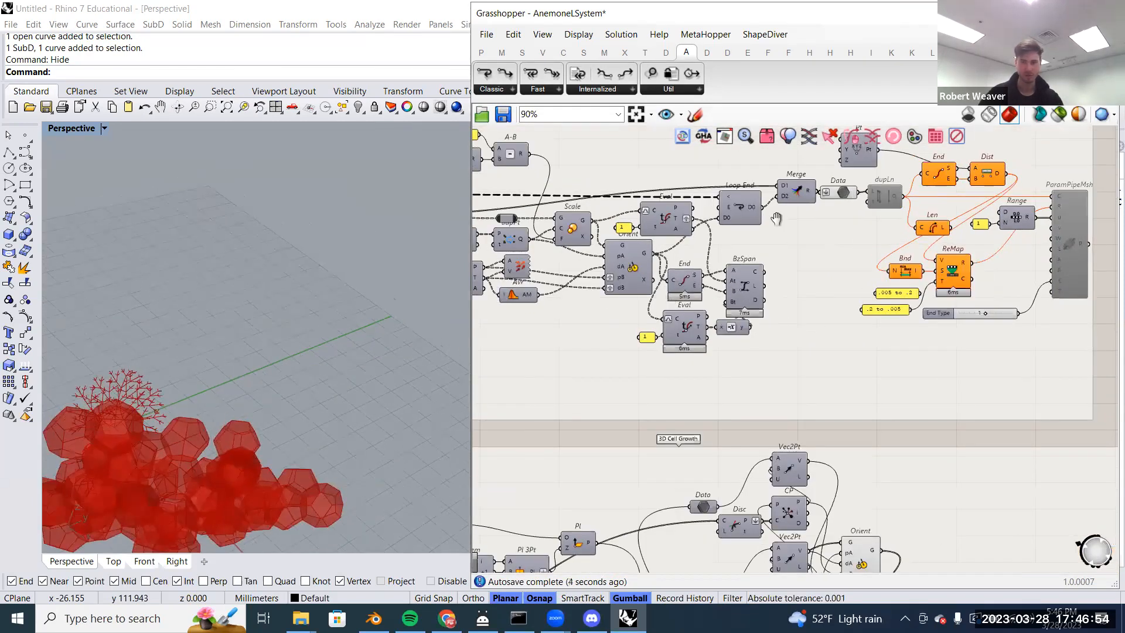
- Turn off the preview of all components in the 3D Cell Growth group
right_drag(851, 434, 681, 195)
scroll(681, 196, up, 2)
scroll(668, 197, down, 3)
drag(658, 193, 890, 445)
middle_click(966, 179)
click(974, 202)
right_drag(741, 252, 981, 328)
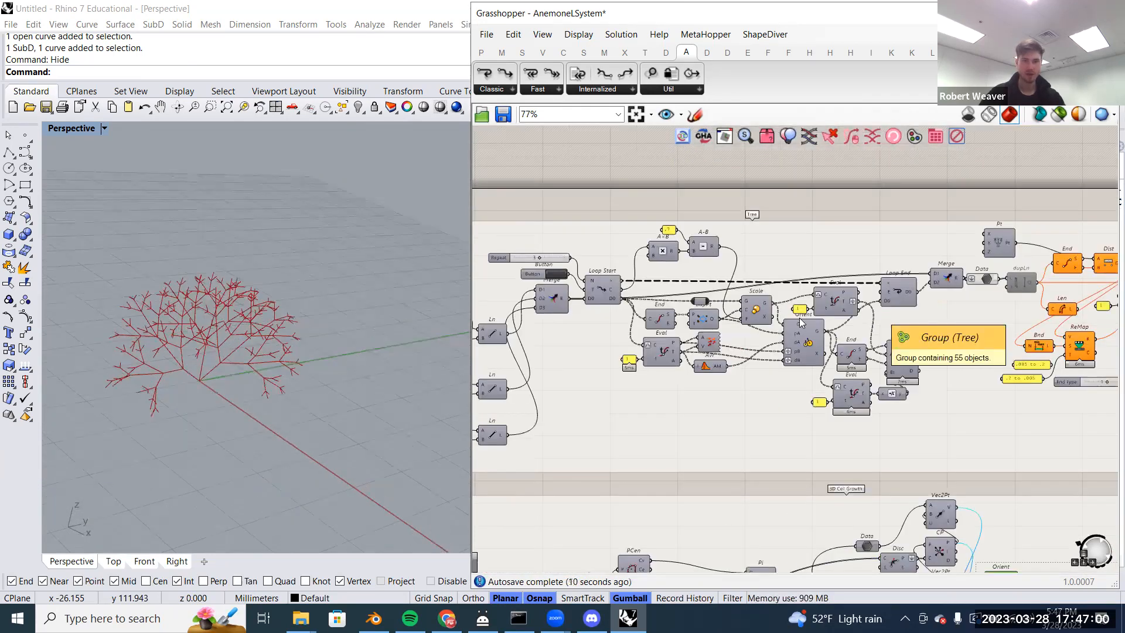
- Turn on the preview of the three Ln components that feed the Tree group's first Merge
right_drag(726, 343, 726, 326)
right_drag(281, 370, 384, 351)
right_drag(809, 367, 1043, 363)
scroll(706, 388, up, 2)
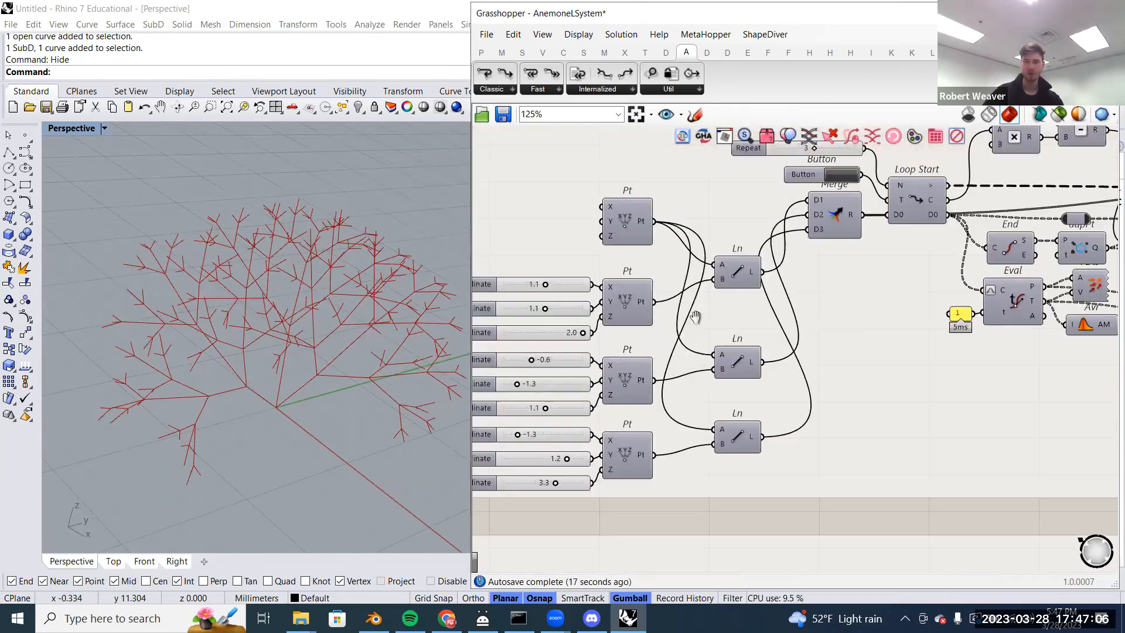
right_drag(703, 258, 704, 329)
scroll(703, 329, down, 2)
drag(678, 204, 746, 476)
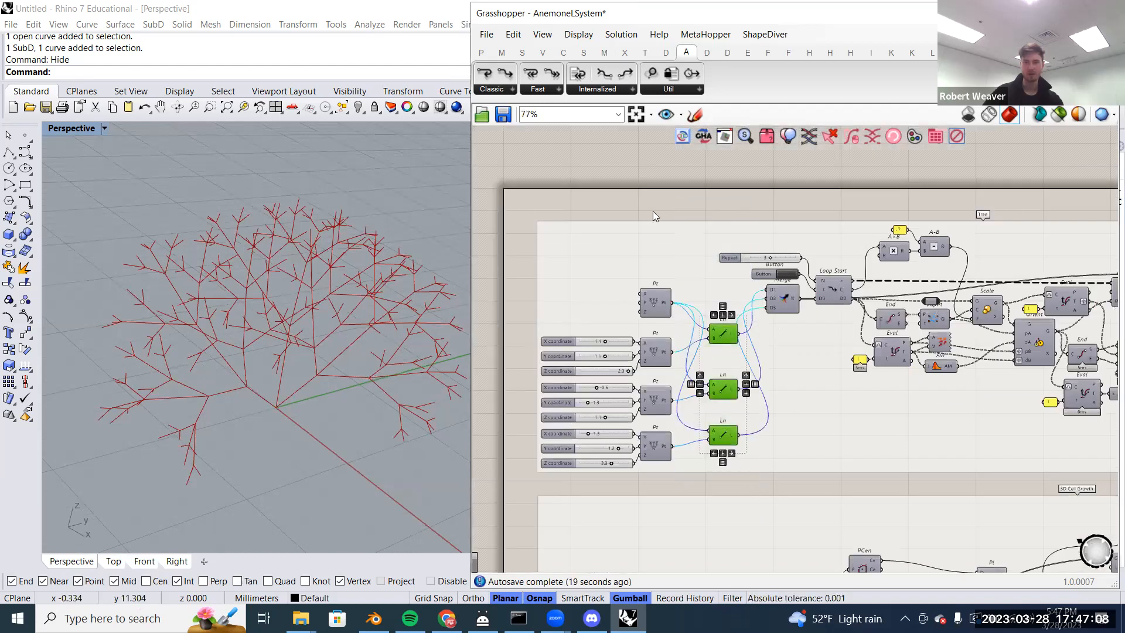
right_click(656, 198)
click(674, 207)
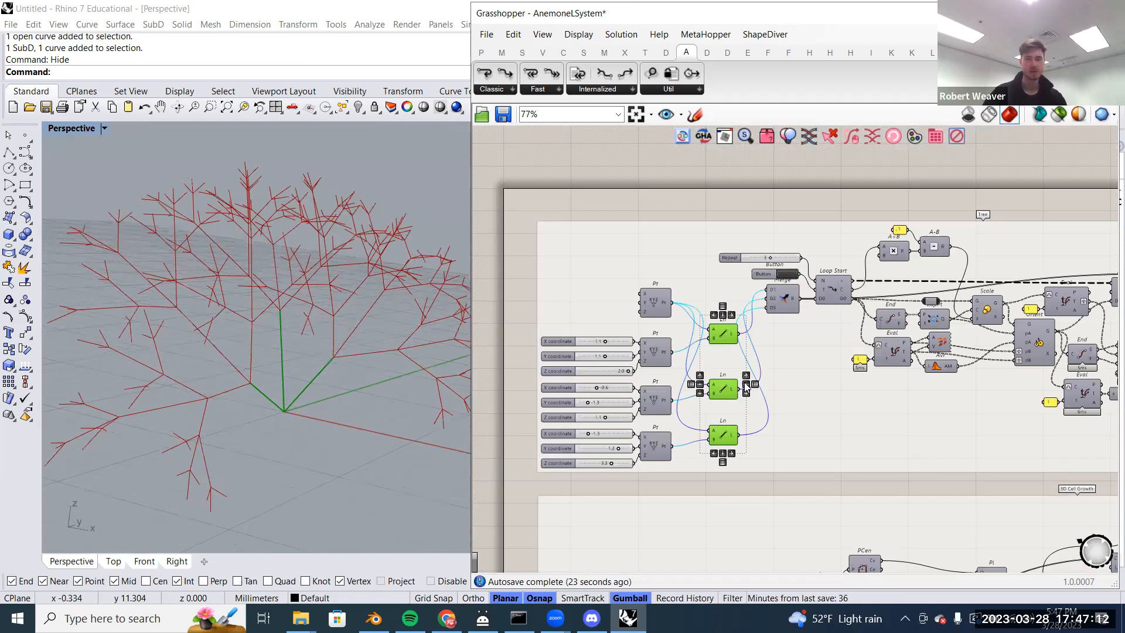
- Examine the three starting lines in the viewport and the looped components between Loop Start and Loop End
scroll(745, 386, up, 1)
right_drag(387, 399, 327, 366)
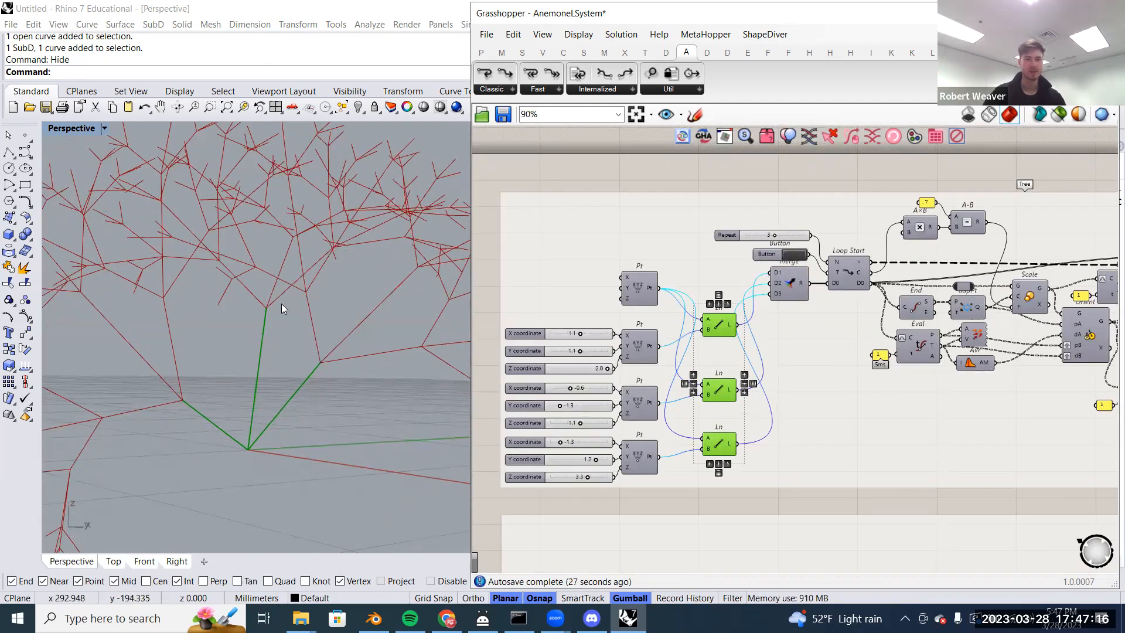
right_drag(208, 389, 189, 386)
right_drag(925, 307, 770, 326)
scroll(771, 326, up, 3)
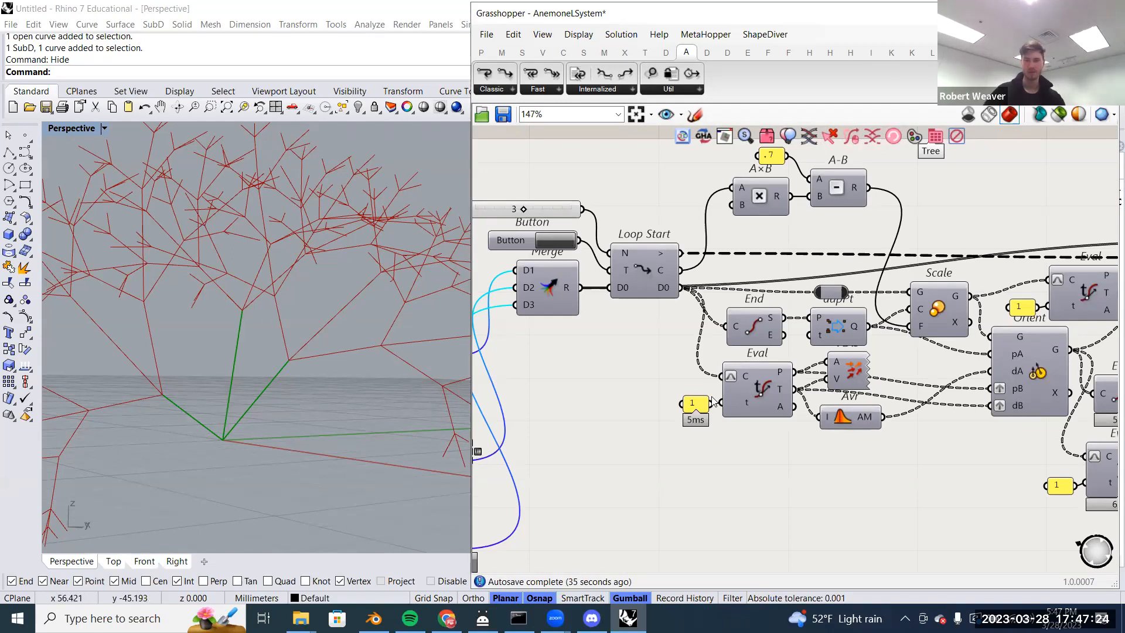
scroll(733, 396, down, 2)
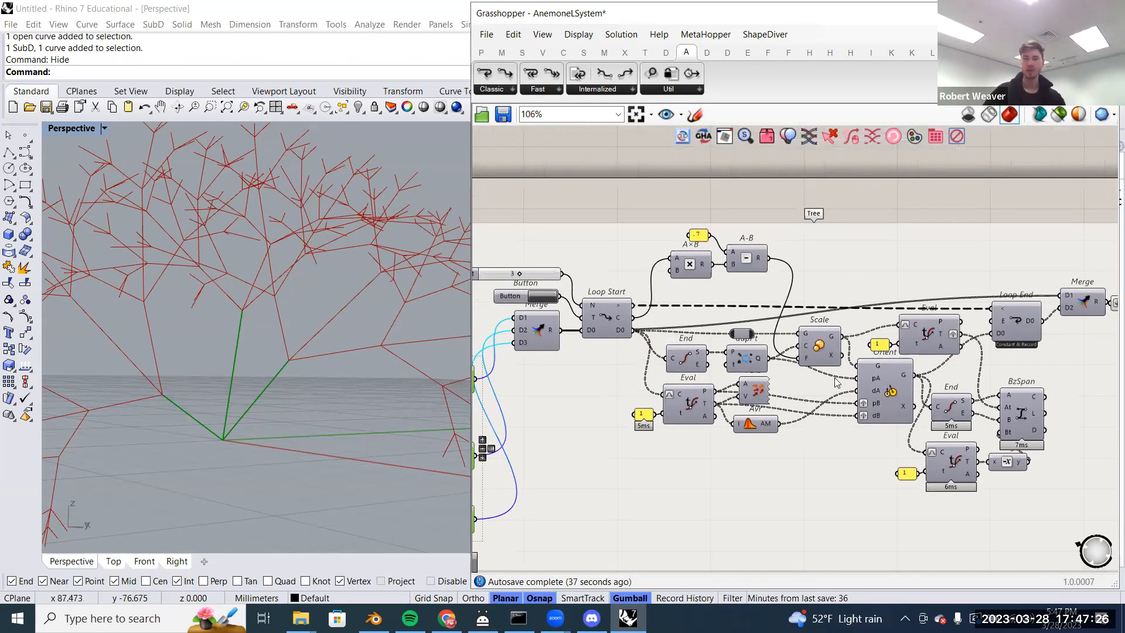
scroll(902, 384, up, 2)
scroll(873, 384, down, 3)
right_drag(551, 306, 735, 298)
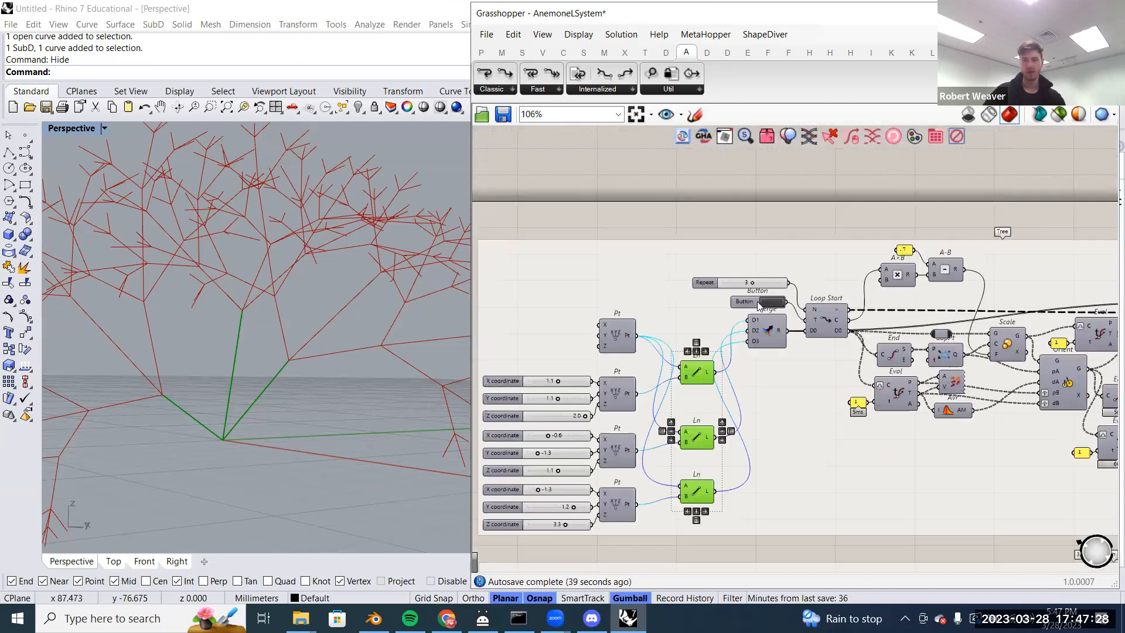
- Set the Repeat count of the tree loop to 0 and rerun the loop
scroll(732, 297, up, 2)
drag(765, 273, 722, 272)
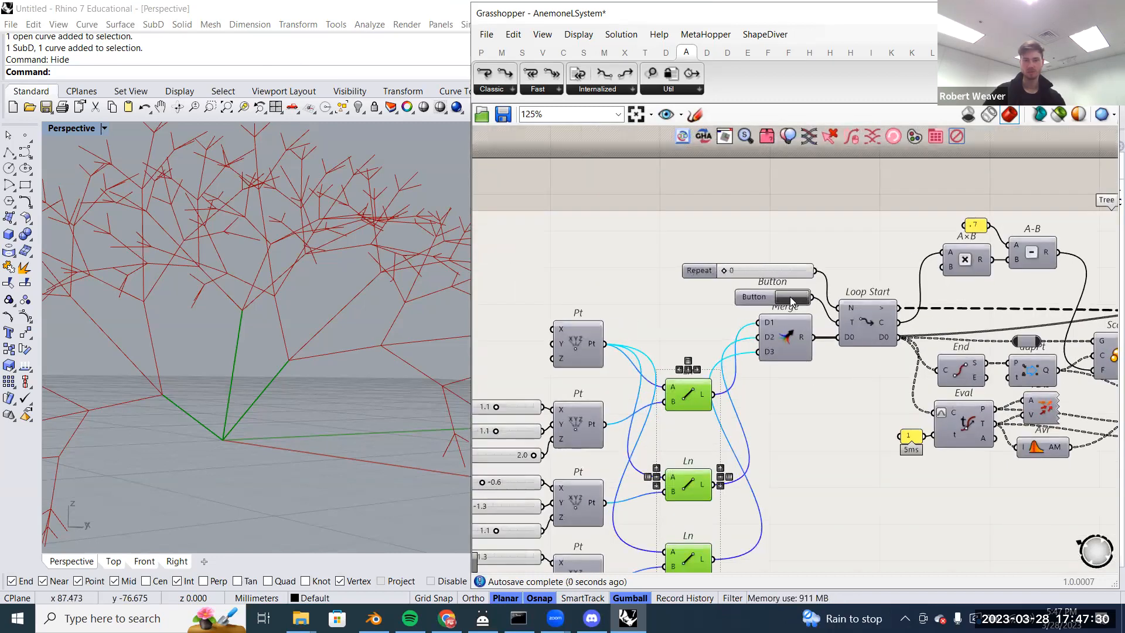
click(791, 301)
right_drag(344, 330, 320, 354)
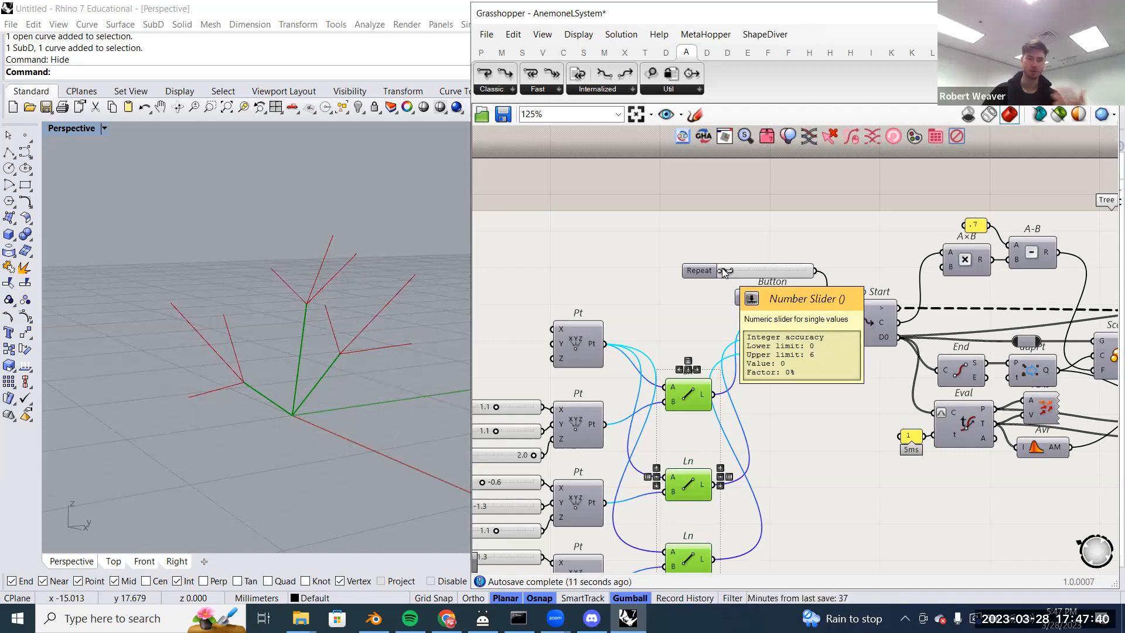
- Increase the tree loop's Repeat count in stages to 3 and on to 4, and rerun the loop
drag(730, 273, 742, 278)
scroll(411, 332, down, 4)
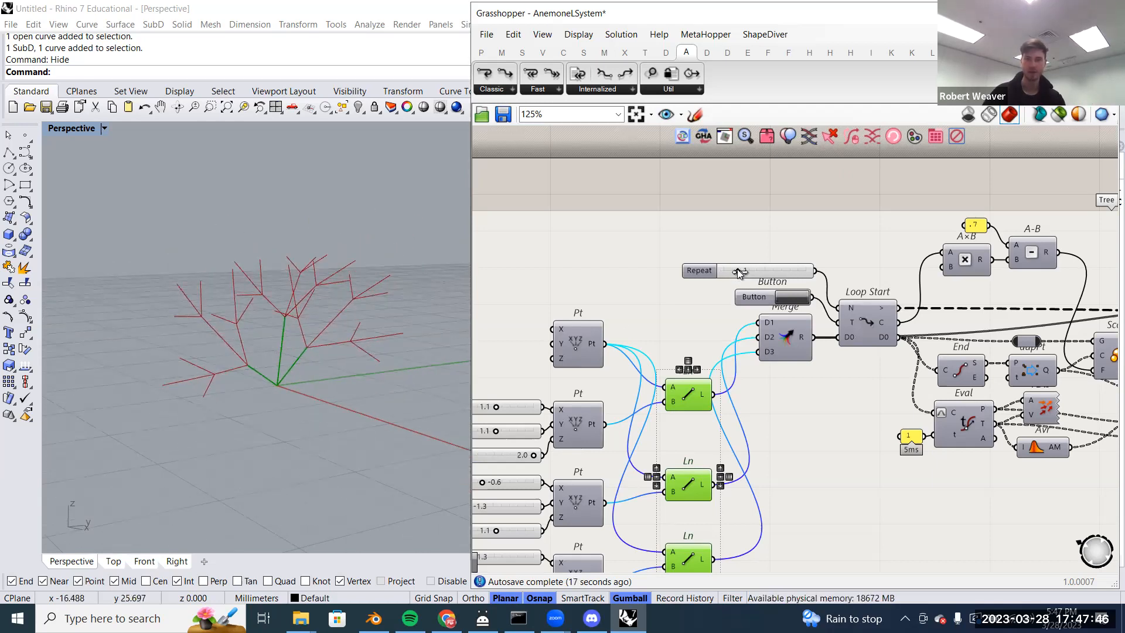
drag(744, 271, 765, 271)
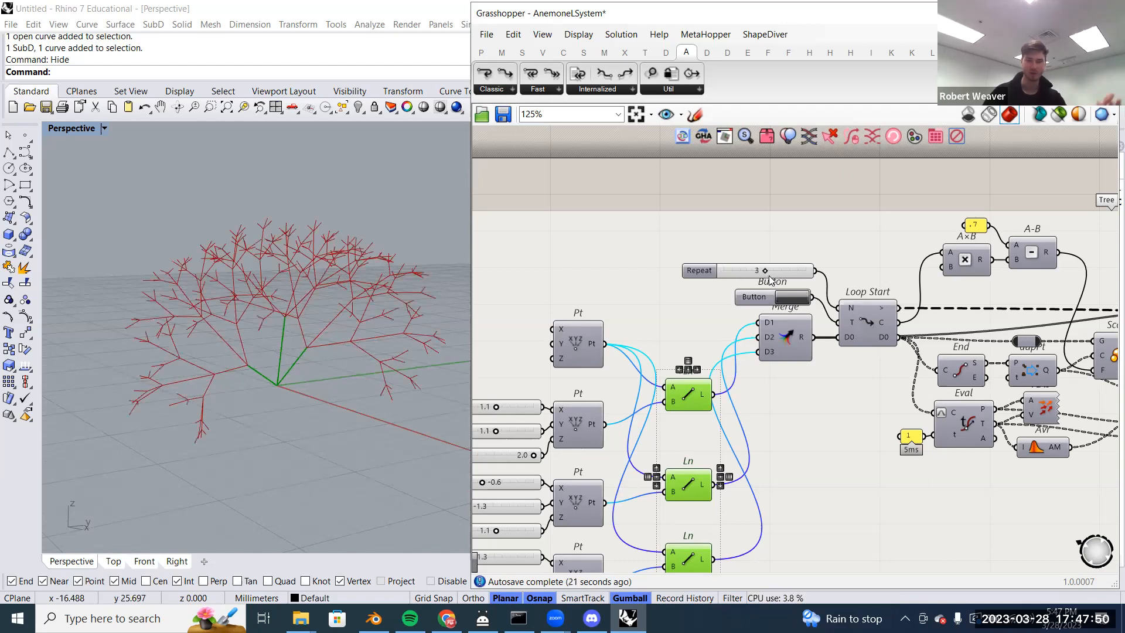
scroll(315, 317, up, 5)
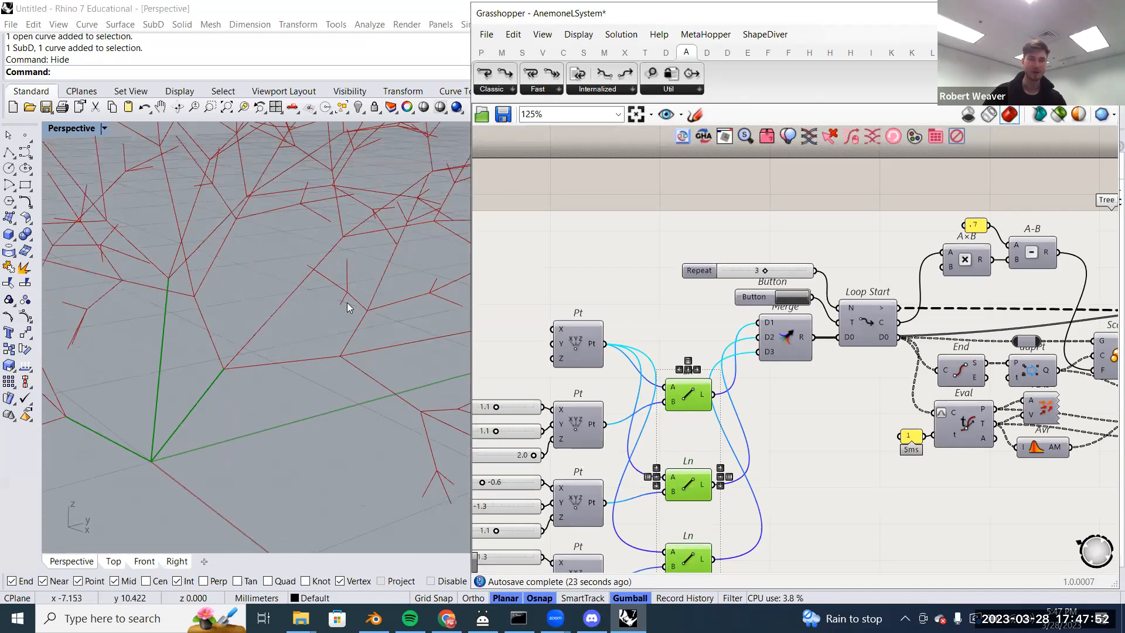
scroll(315, 317, down, 5)
scroll(765, 266, up, 4)
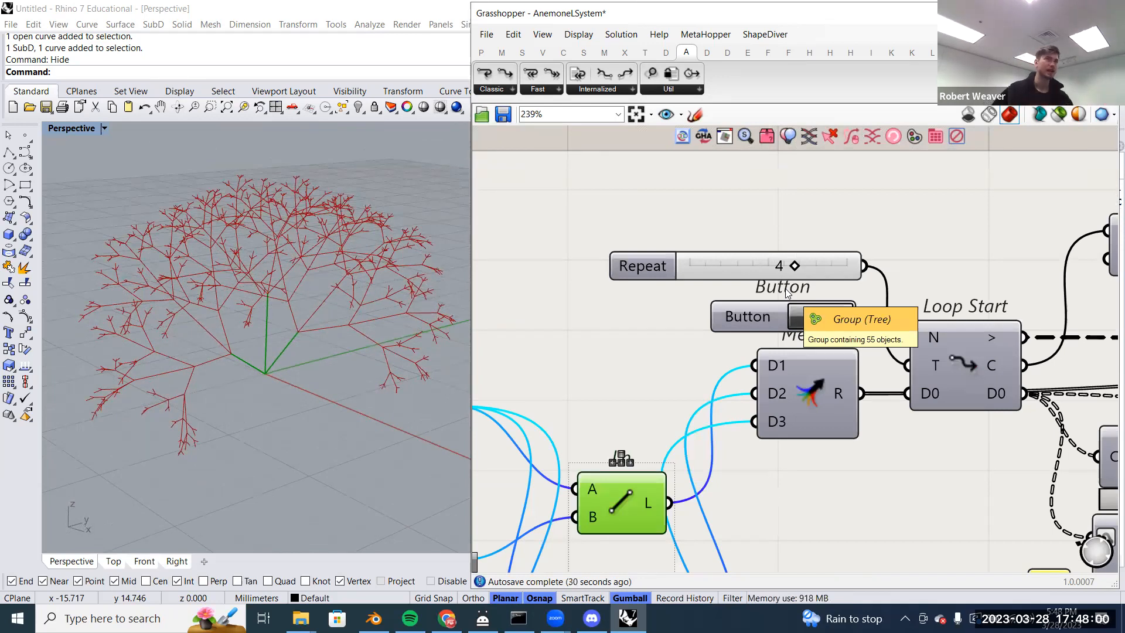
click(807, 317)
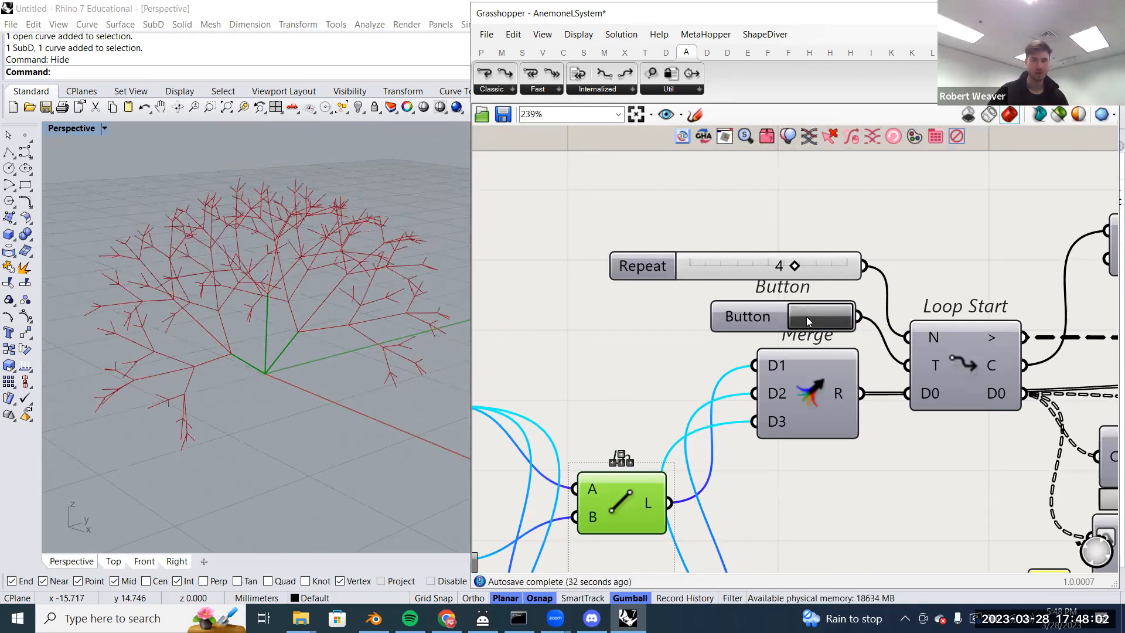
- Try a Y coordinate of 0.2 for the second slider-driven branch point, and set it to -1.8
scroll(629, 315, down, 7)
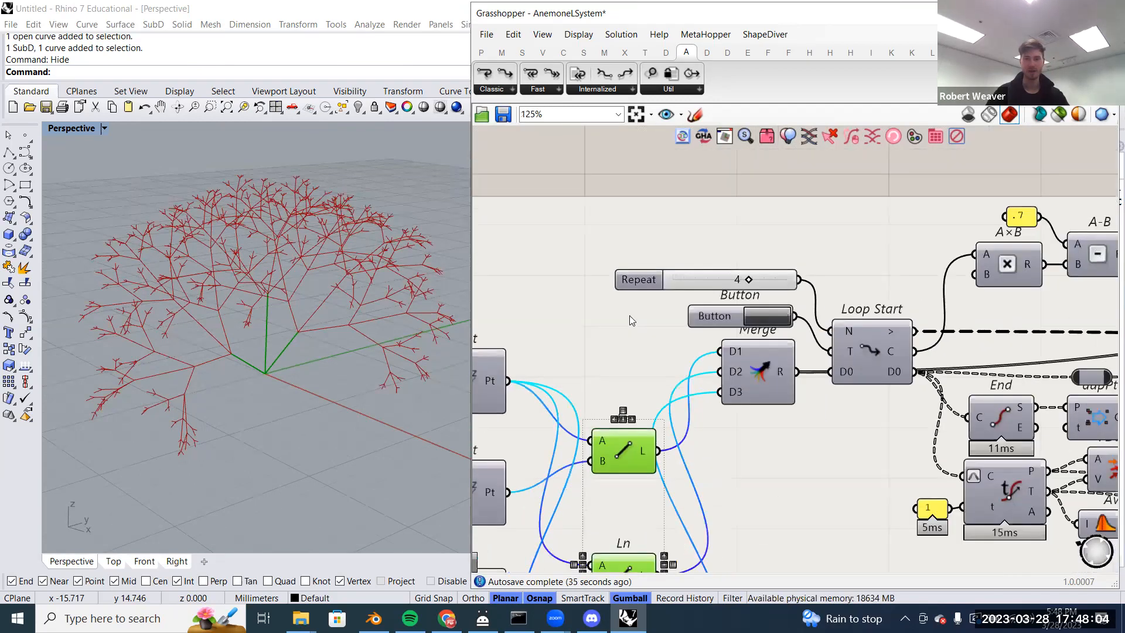
right_drag(722, 316, 657, 248)
scroll(681, 339, up, 4)
right_drag(528, 345, 826, 370)
right_drag(756, 379, 937, 401)
scroll(687, 345, up, 6)
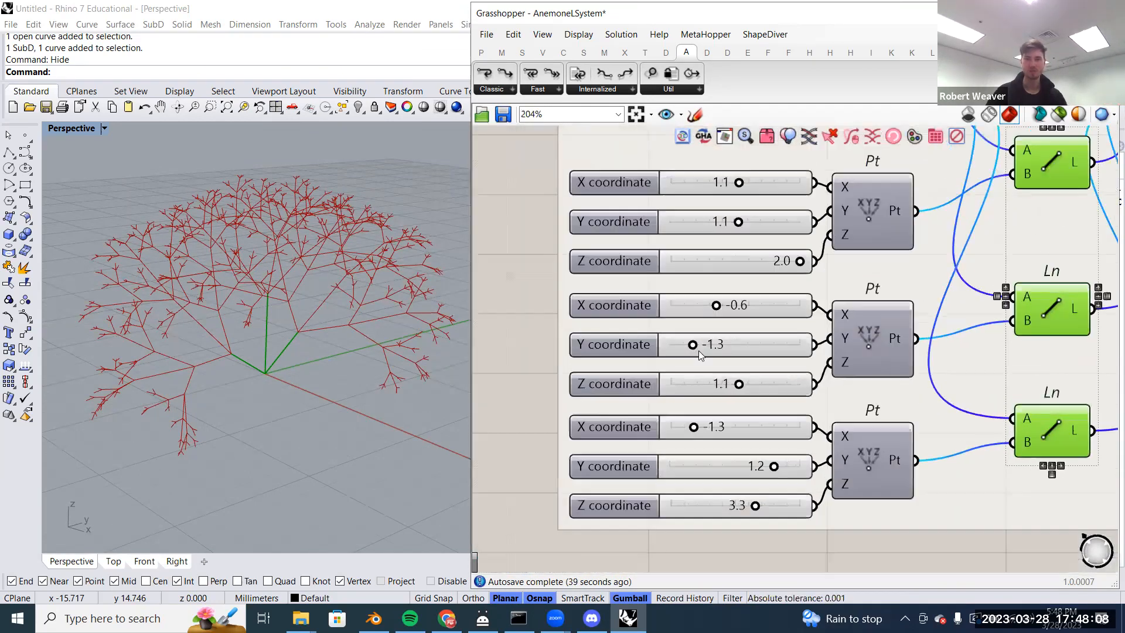
drag(701, 342, 748, 345)
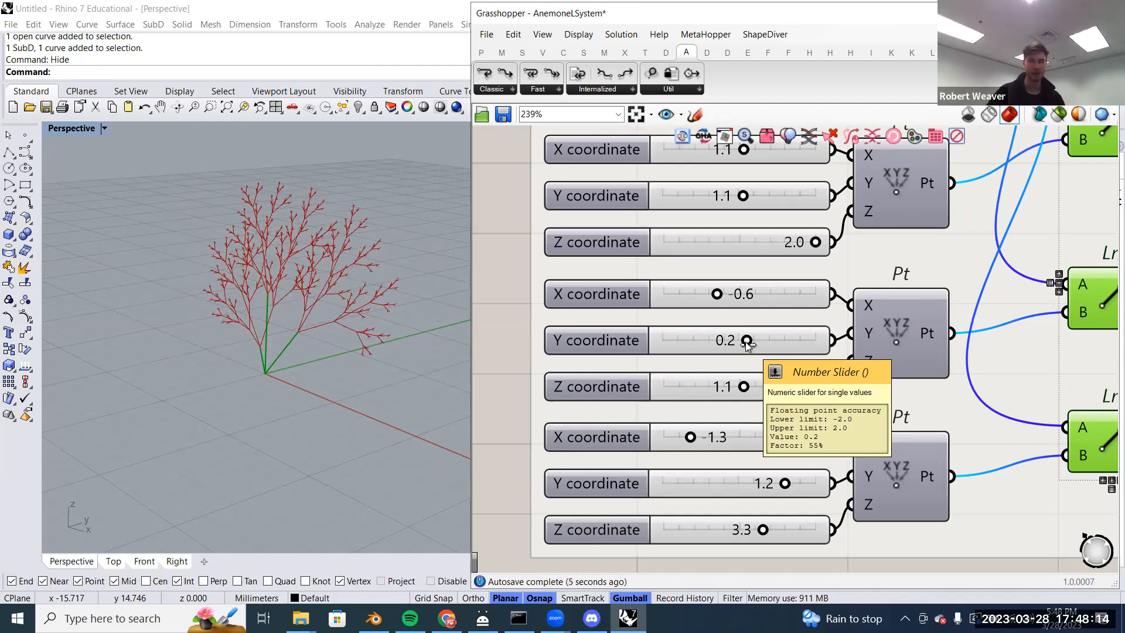
drag(732, 343, 675, 350)
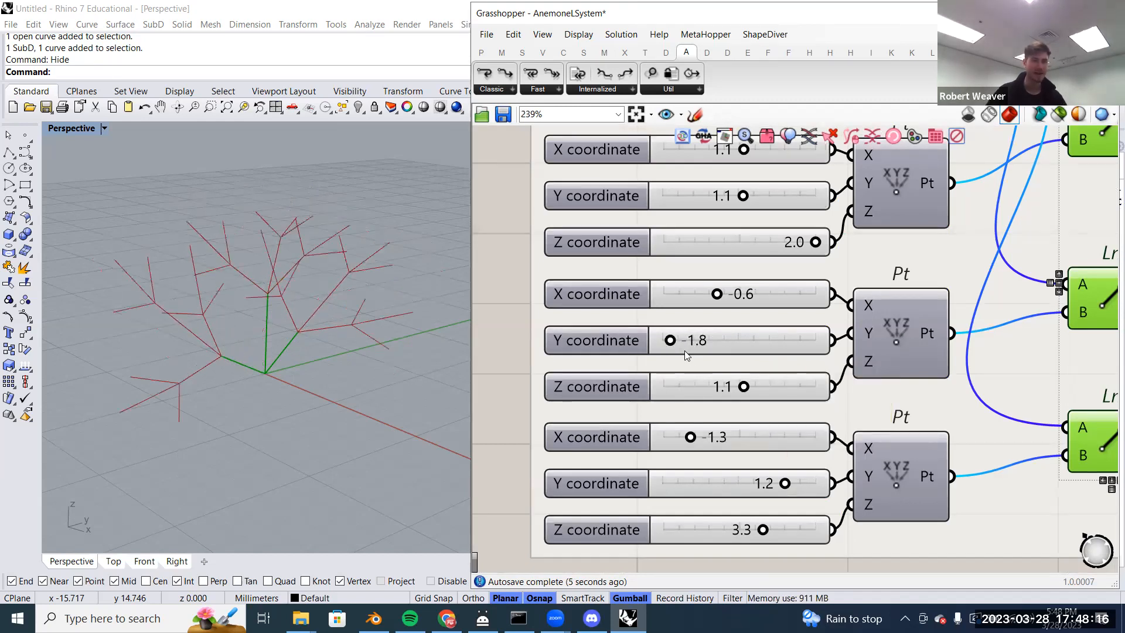
scroll(735, 444, down, 2)
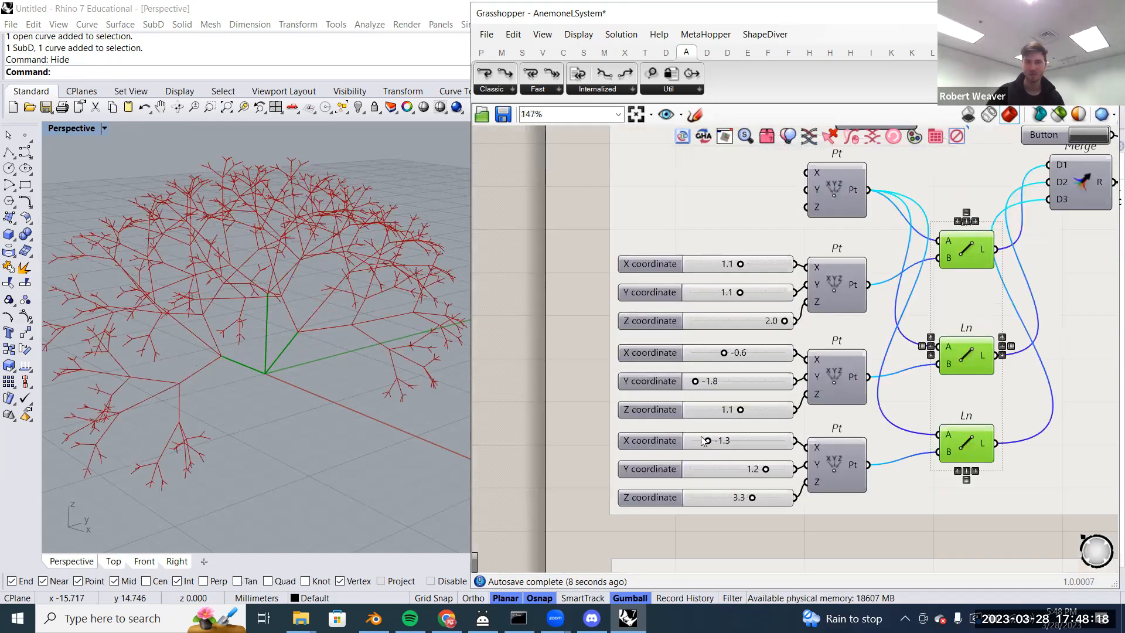
- For the last branch point, try an X coordinate of 2.0, set it to -2.0, and set the Z coordinate to 5.0
drag(739, 440, 785, 441)
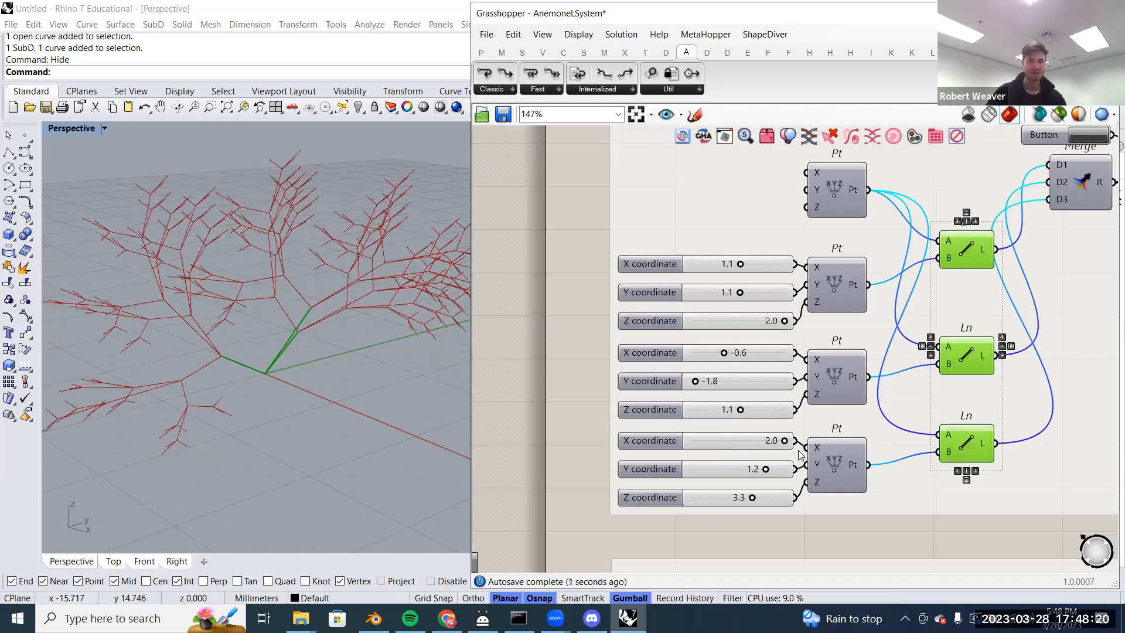
right_drag(272, 395, 216, 371)
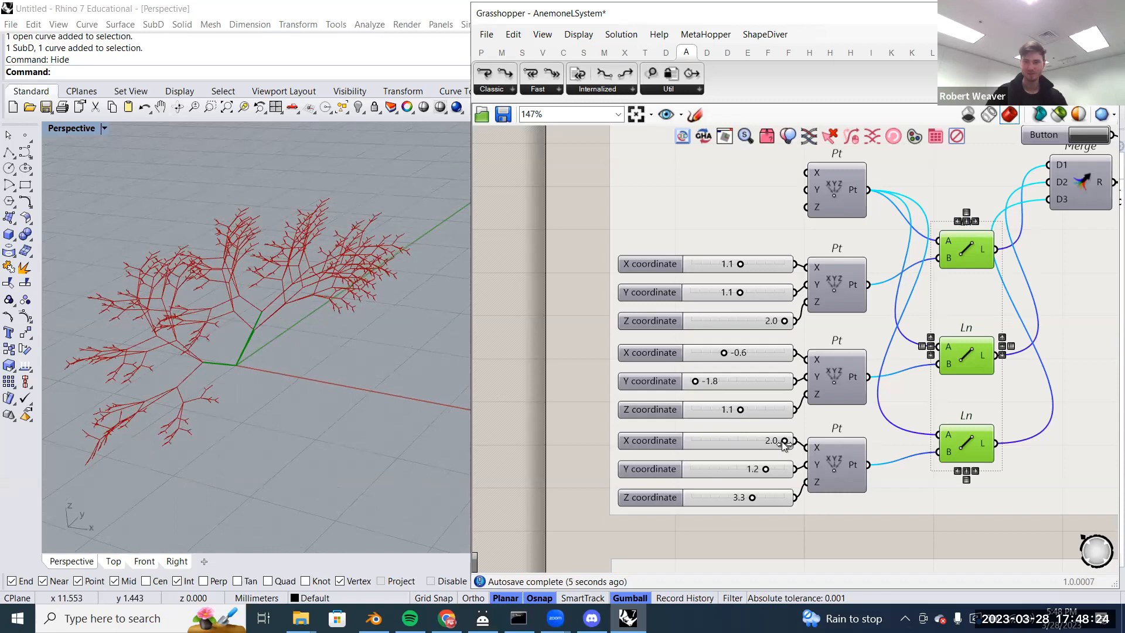
drag(785, 441, 599, 418)
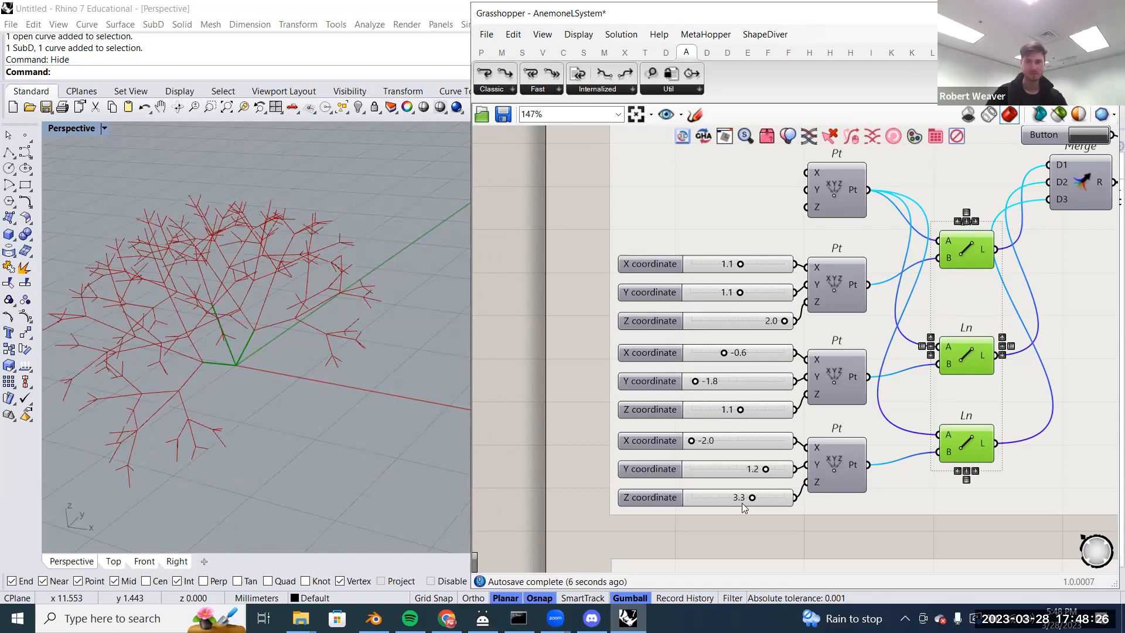
drag(753, 496, 847, 494)
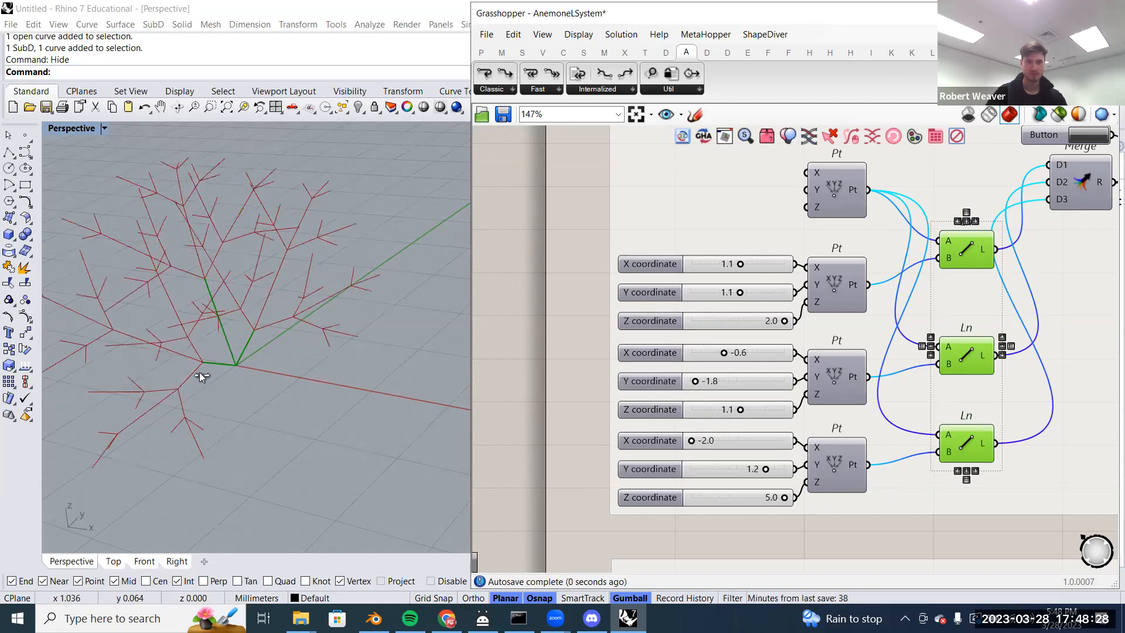
right_drag(232, 362, 234, 364)
scroll(234, 364, down, 3)
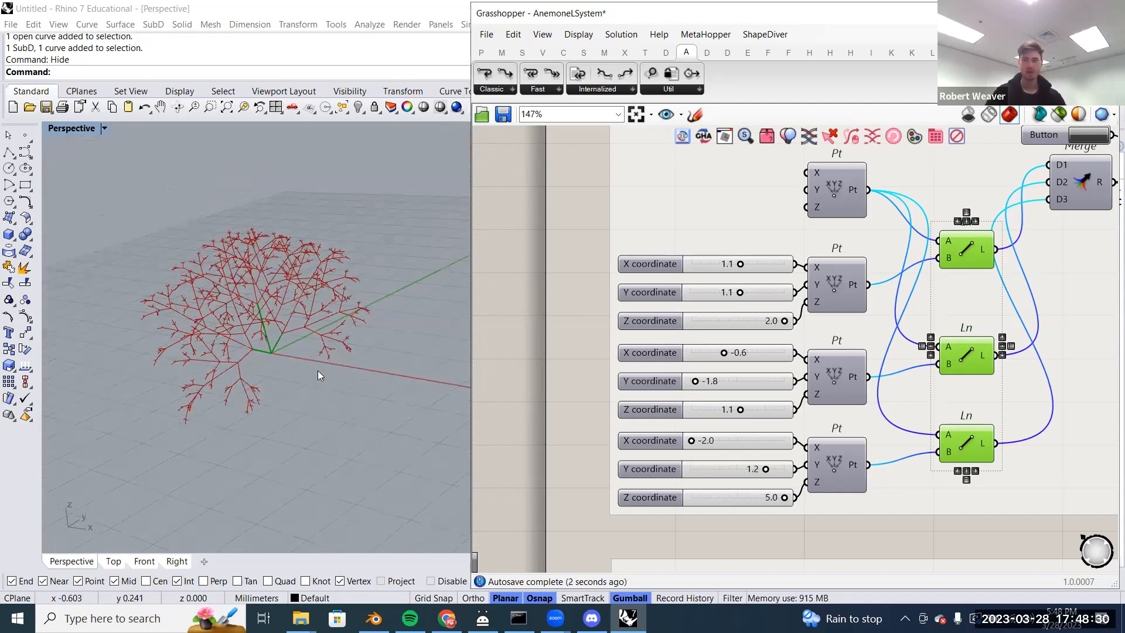
- Turn off the preview of the Data component that follows the Tree group's final Merge
scroll(617, 368, down, 6)
right_drag(1017, 327, 707, 346)
scroll(836, 328, up, 3)
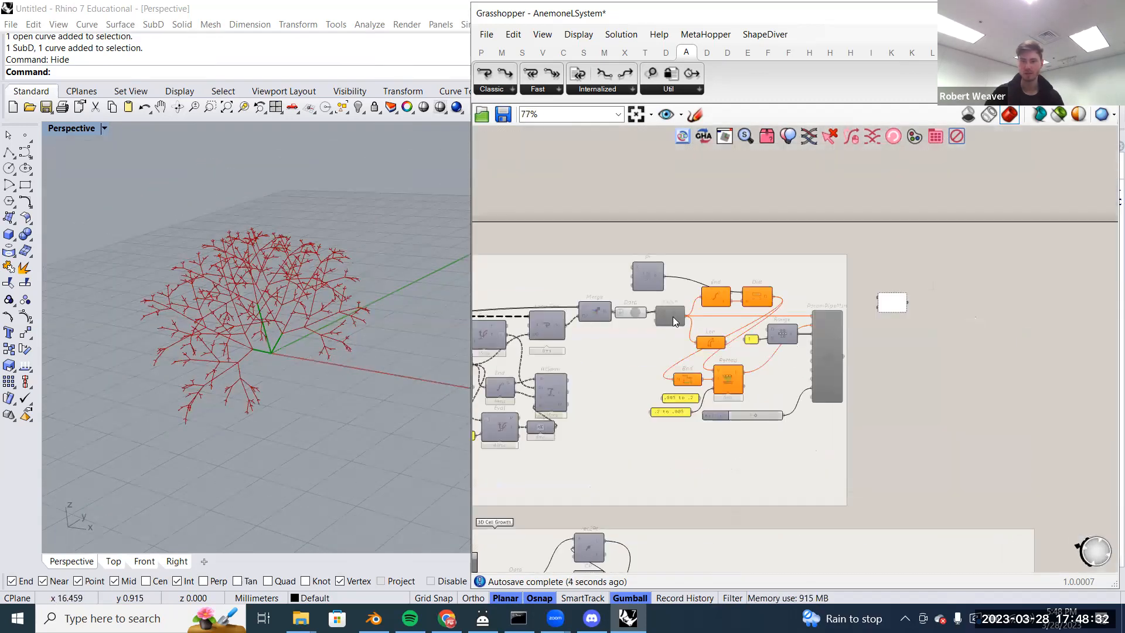
scroll(631, 318, up, 3)
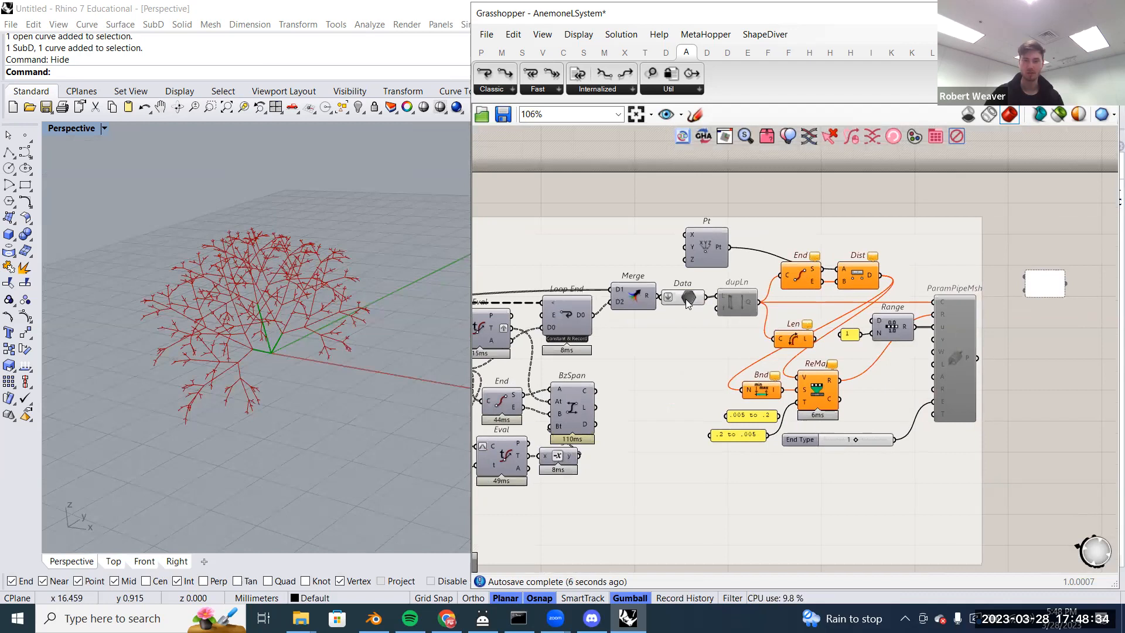
right_click(686, 299)
click(694, 323)
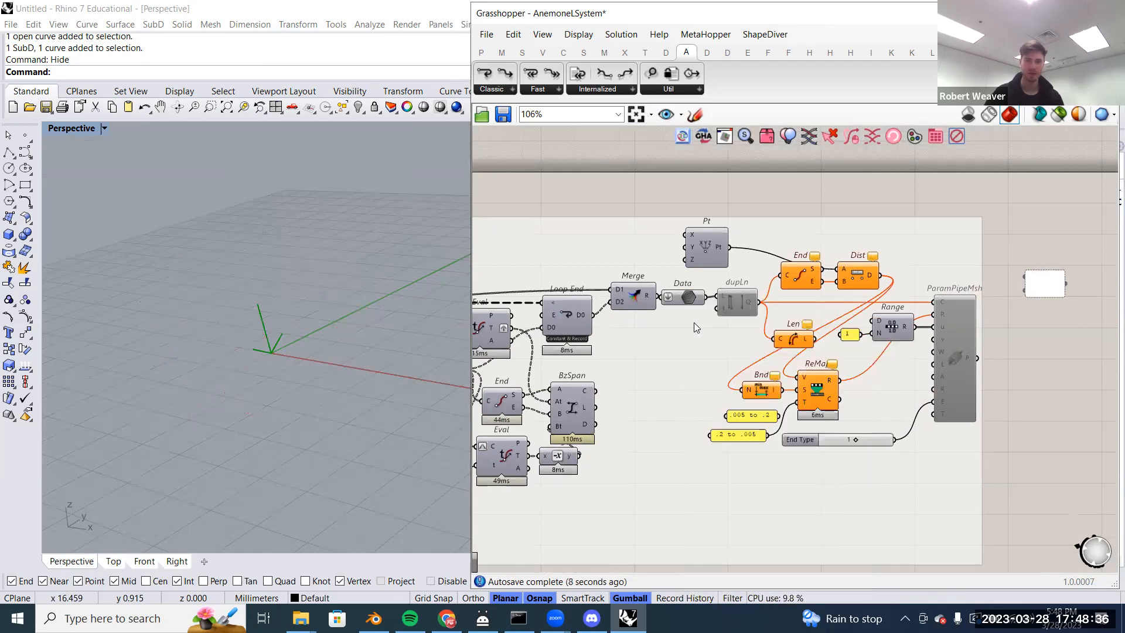
scroll(694, 323, down, 8)
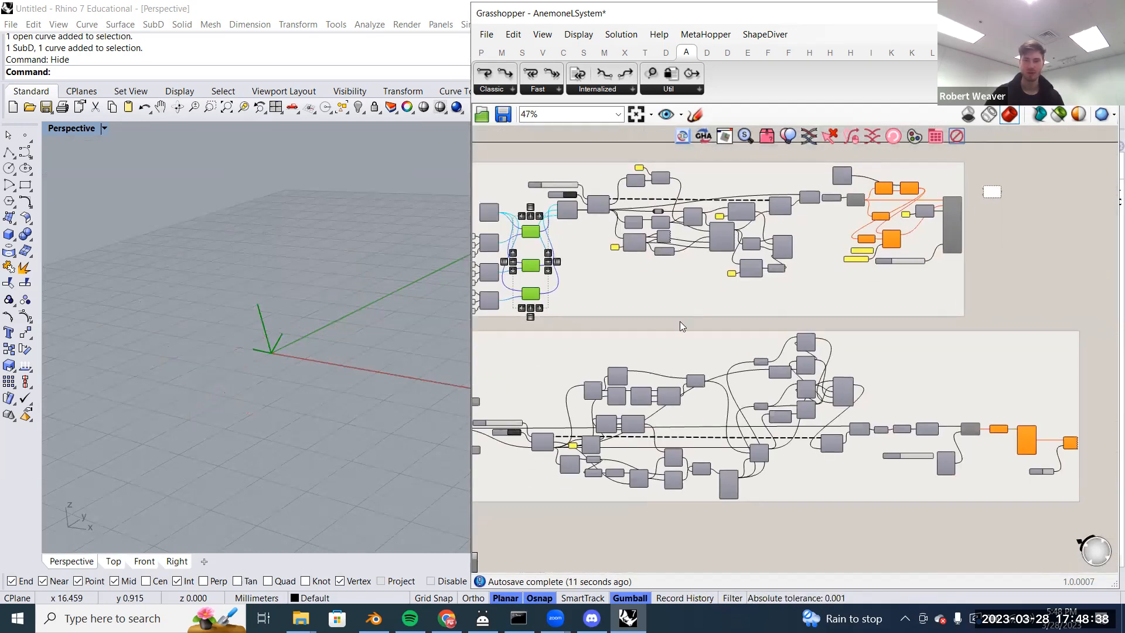
- Turn off the preview of the three selected components between the branch points and the Merge in the Tree group
right_drag(679, 326, 724, 342)
right_click(563, 174)
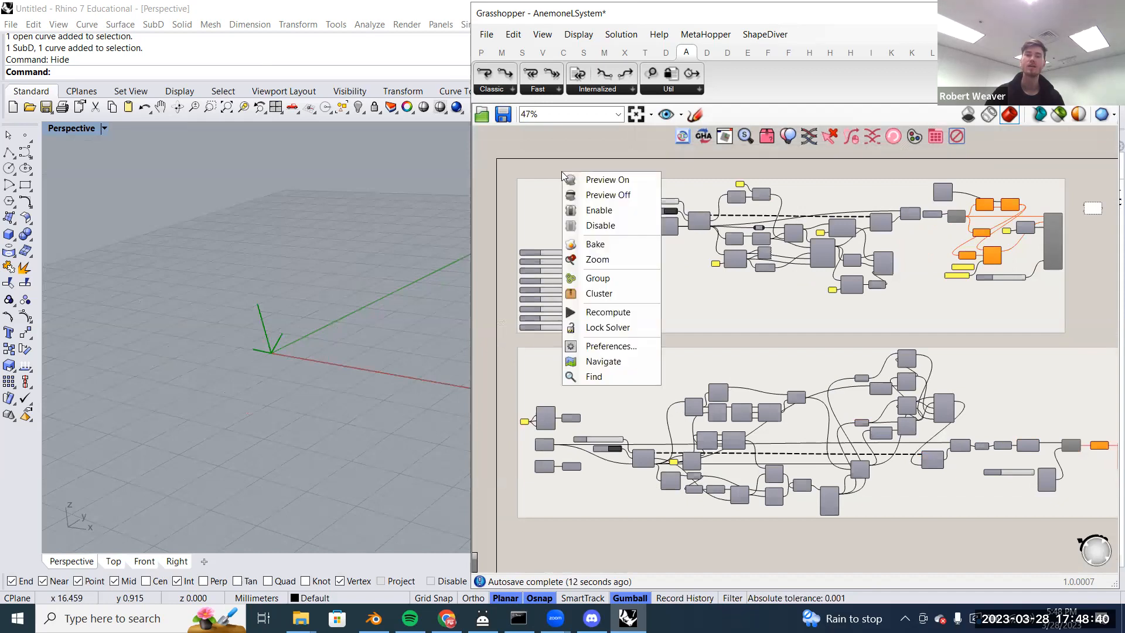
click(601, 200)
- Turn on the preview of the component following Boundary Surfaces at the end of the 3D Cell Growth group
scroll(927, 345, up, 8)
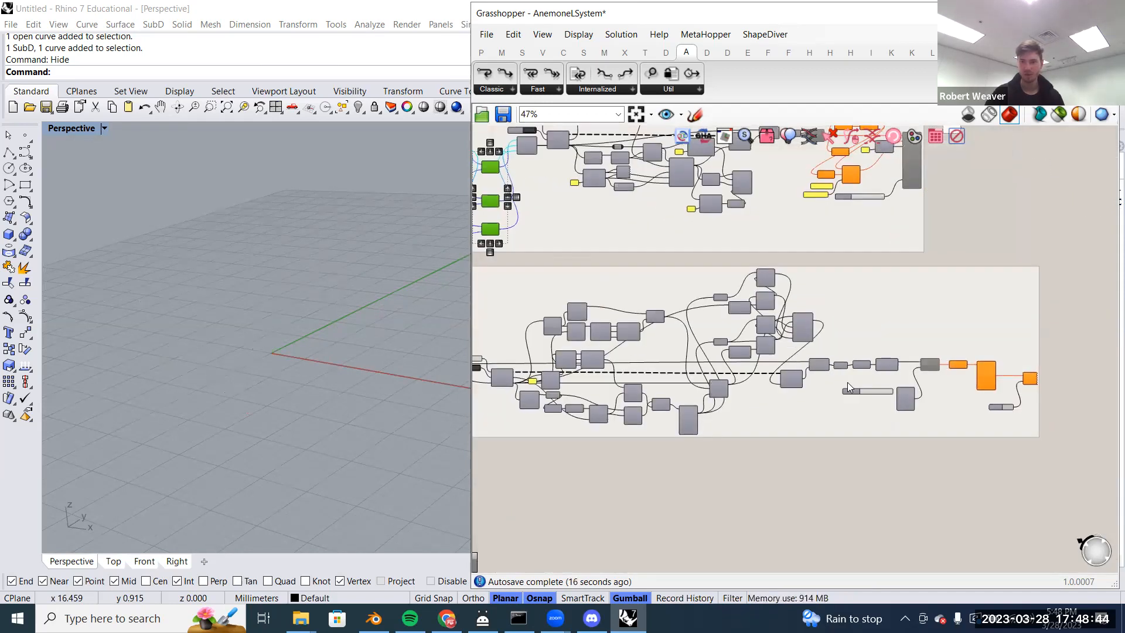
right_click(944, 368)
click(955, 364)
scroll(964, 324, down, 5)
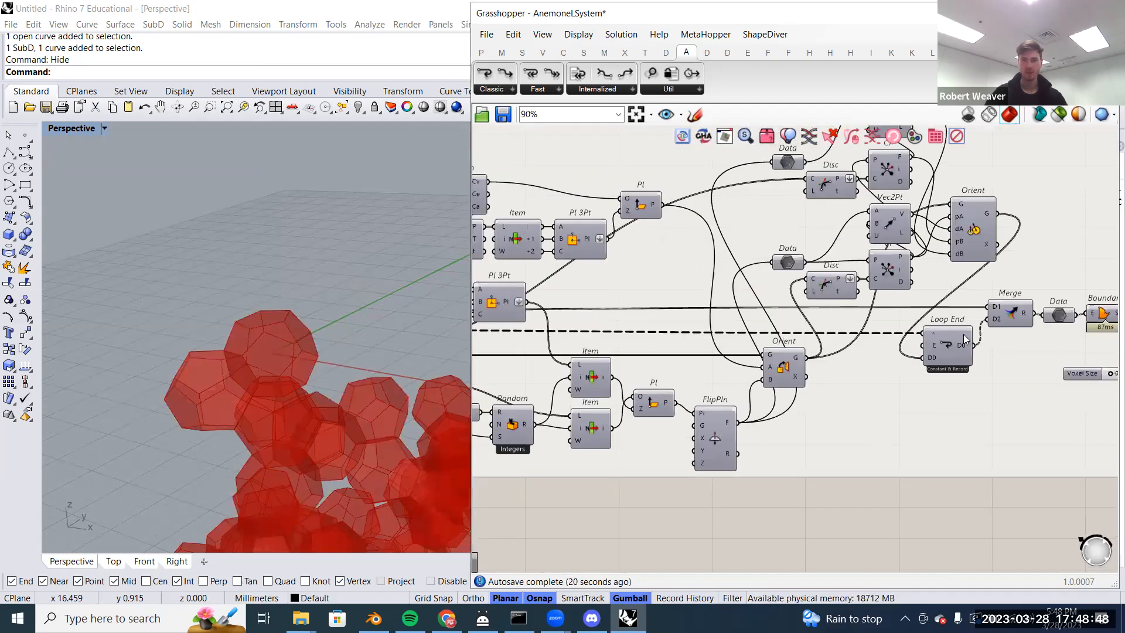
scroll(736, 393, up, 5)
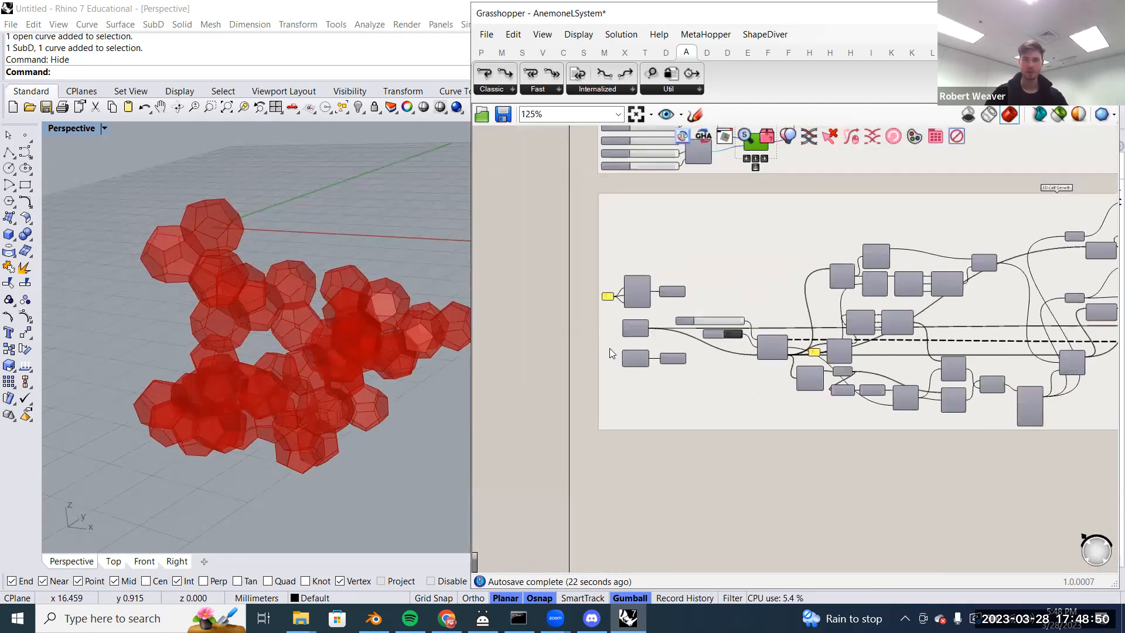
- Rerun the 3D Cell Growth loop and set its Repeat count to 0
scroll(736, 393, down, 2)
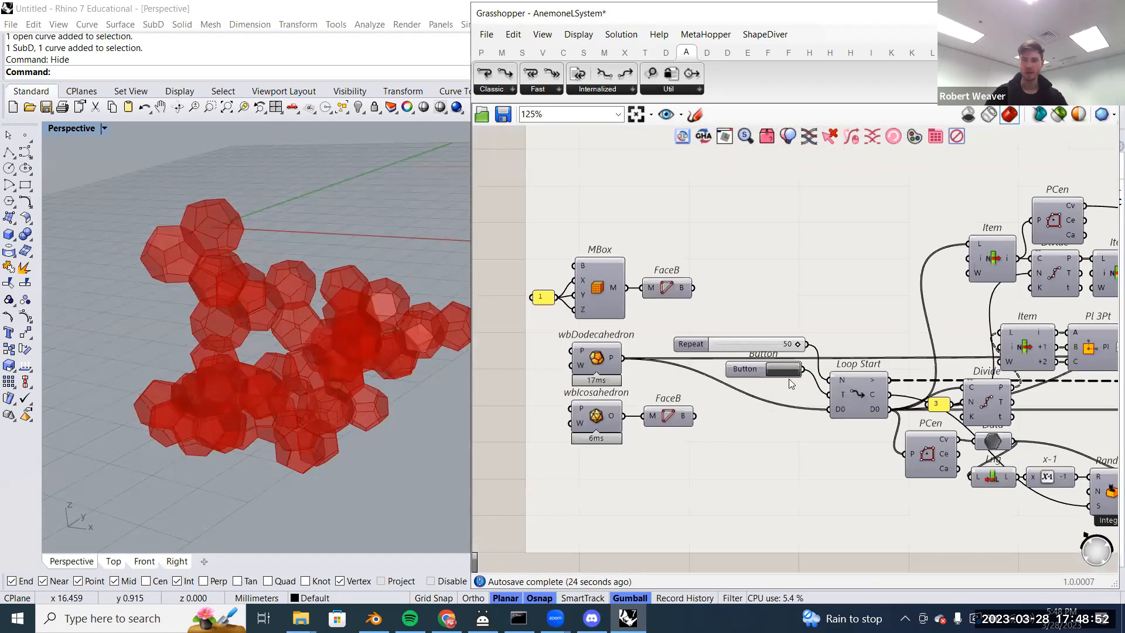
scroll(797, 341, up, 4)
click(765, 380)
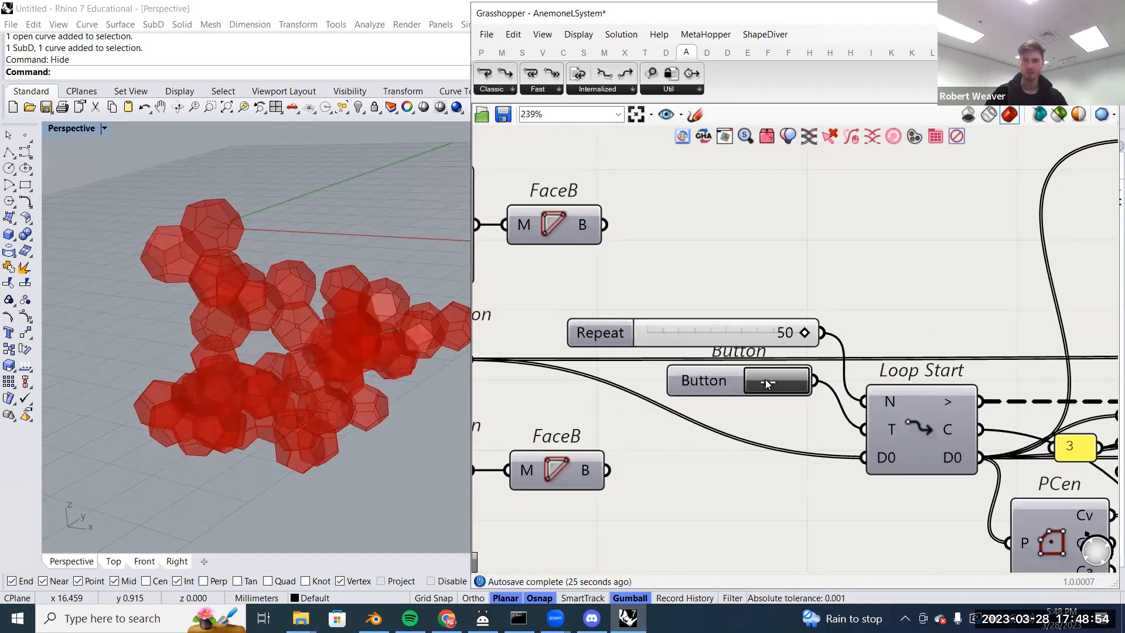
scroll(256, 293, up, 2)
right_drag(480, 336, 677, 324)
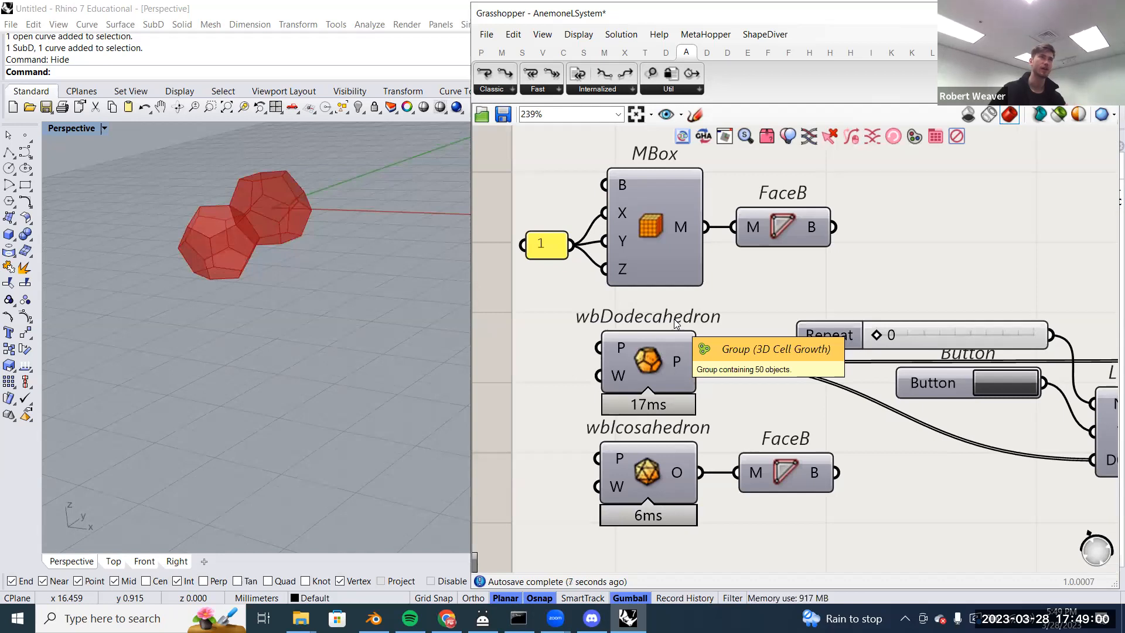
- Examine the wbDodecahedron input, its connection to Loop Start, and how the two dodecahedra join face to face
scroll(676, 343, down, 2)
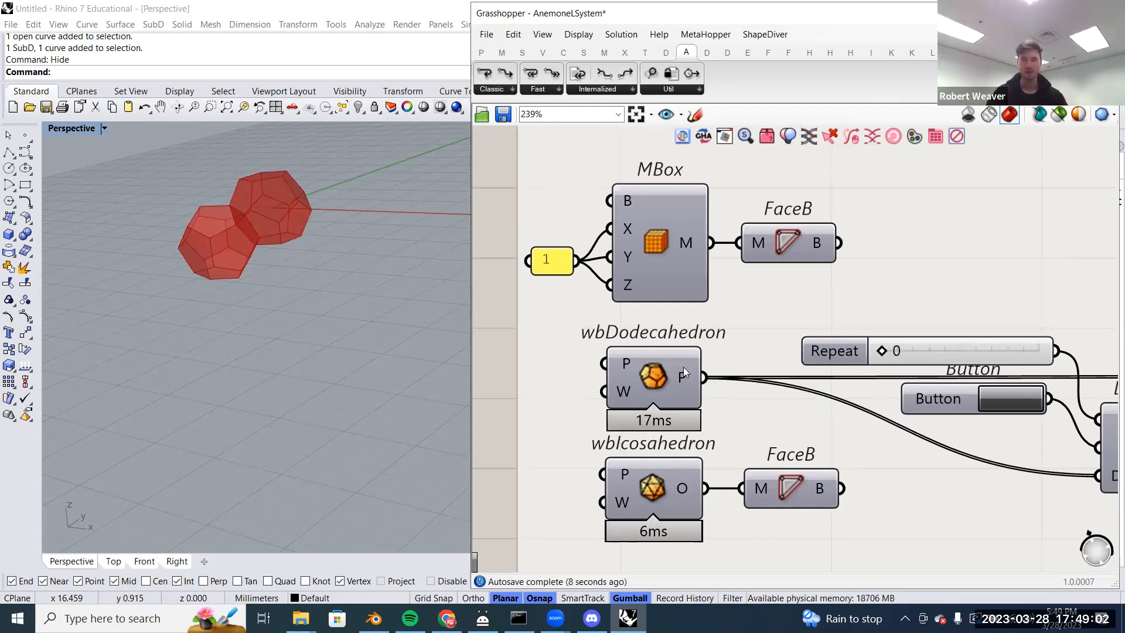
scroll(659, 375, down, 2)
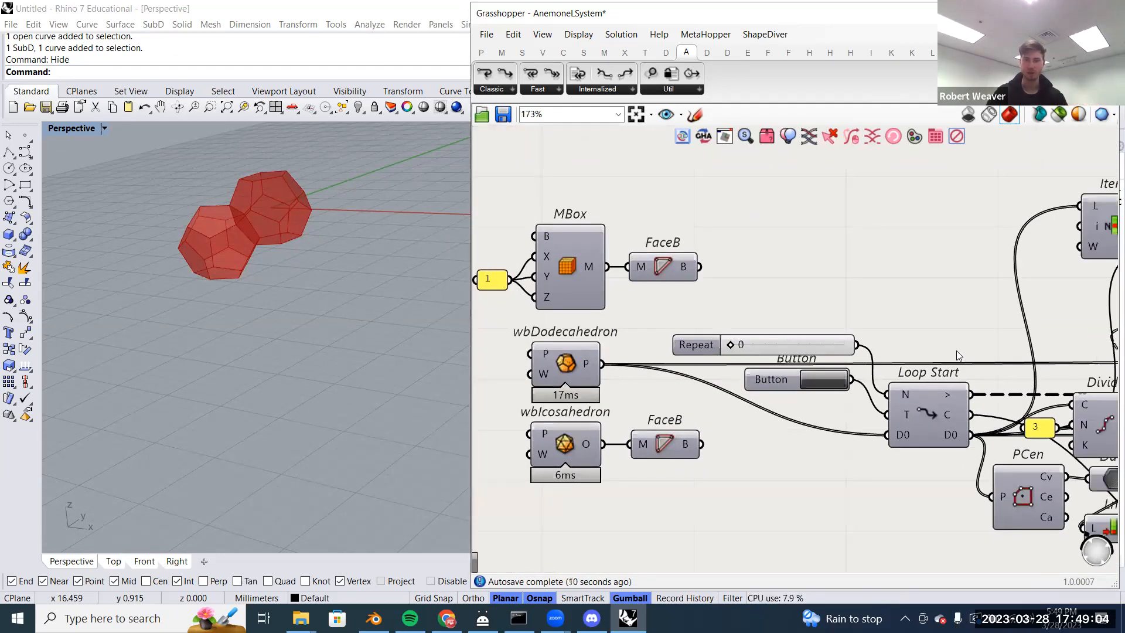
scroll(257, 252, up, 4)
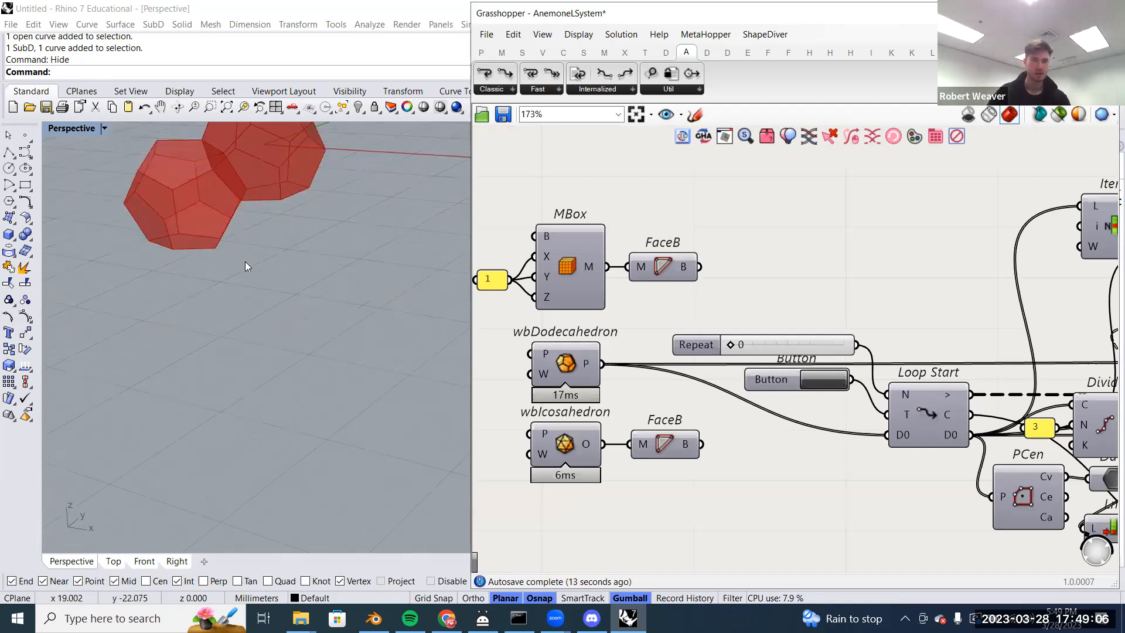
right_drag(246, 257, 382, 267)
right_drag(832, 326, 707, 328)
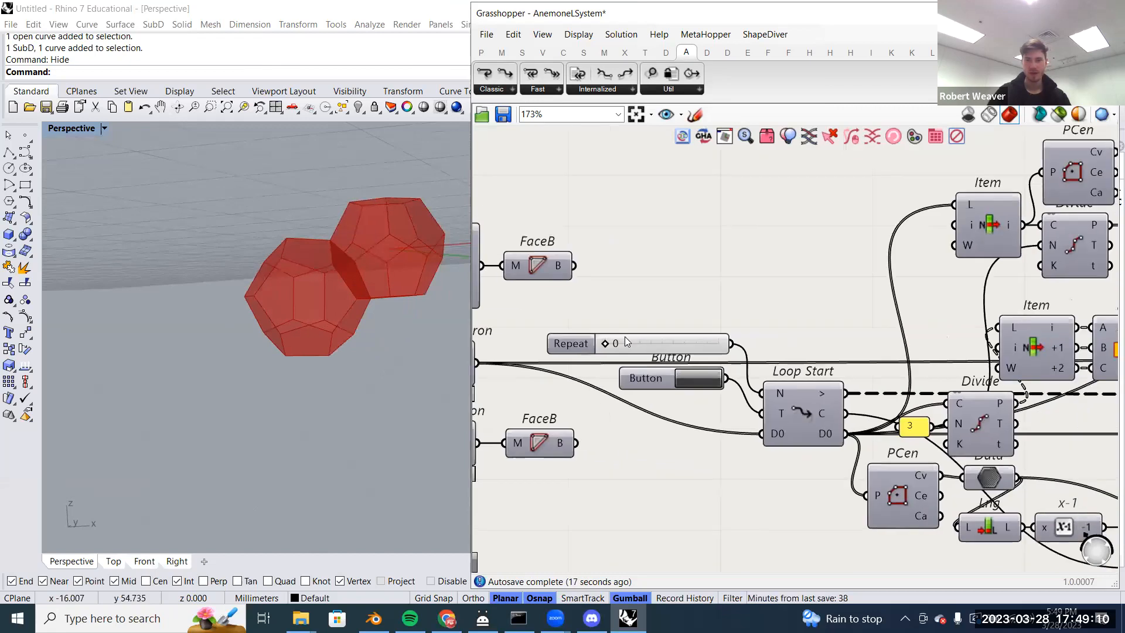
right_drag(391, 320, 395, 319)
scroll(693, 351, down, 2)
mouse_move(203, 308)
right_down()
mouse_move(215, 304)
mouse_move(212, 249)
mouse_move(136, 321)
mouse_move(246, 358)
mouse_move(199, 260)
mouse_move(209, 299)
right_up()
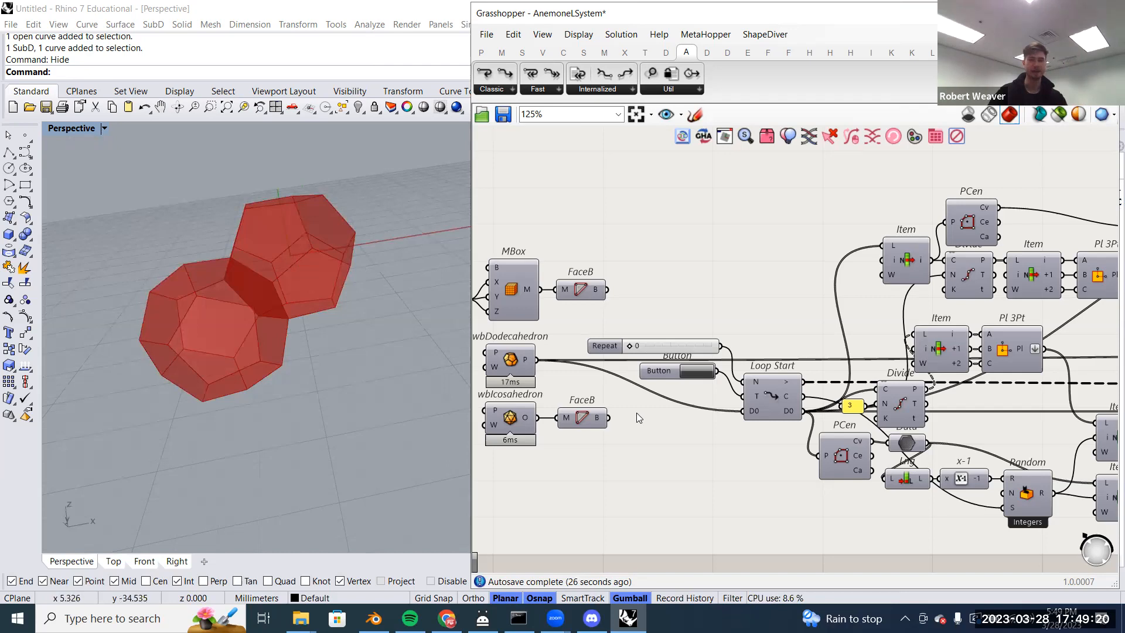
- Raise the 3D Cell Growth loop's Repeat count to 19 and on to 40
scroll(632, 351, up, 2)
drag(629, 345, 672, 344)
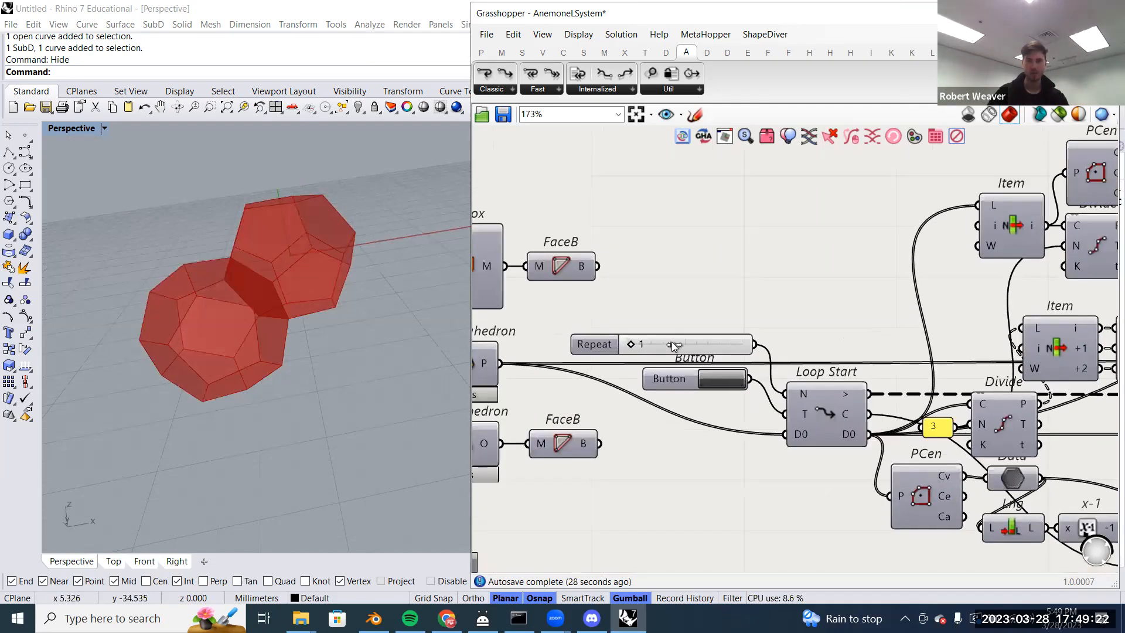
scroll(171, 310, down, 5)
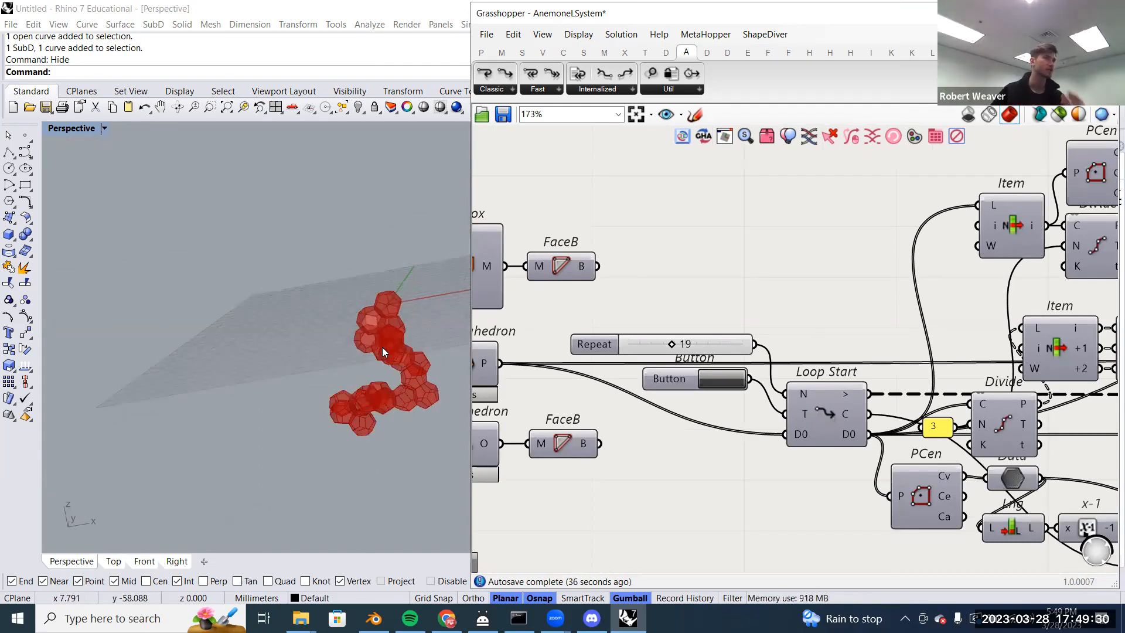
drag(672, 344, 721, 351)
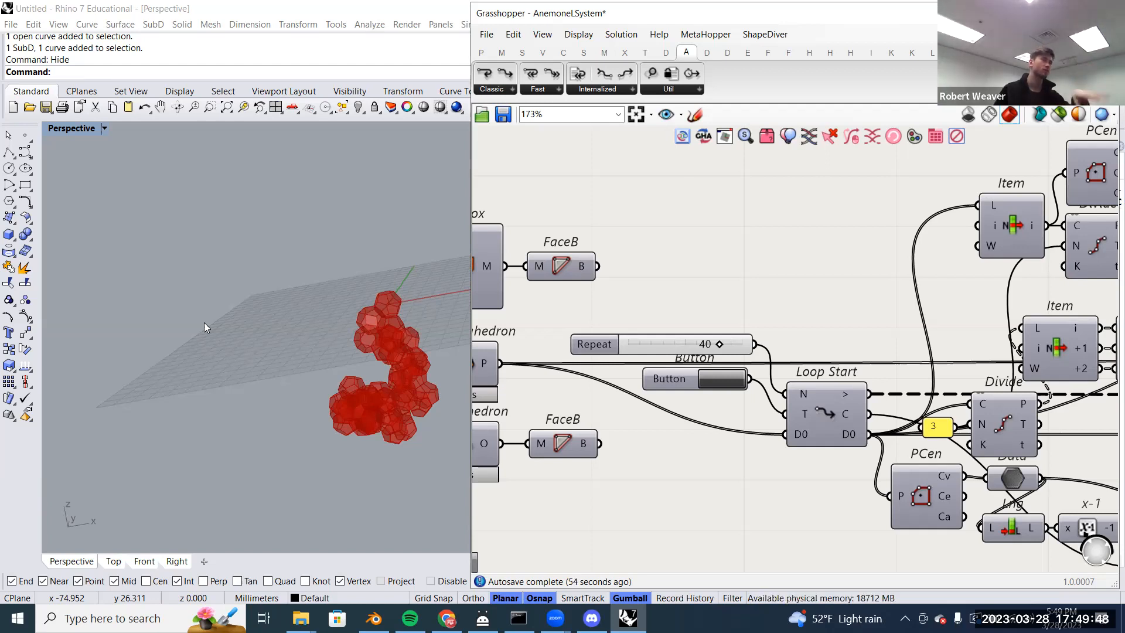
- Examine the components of the 3D Cell Growth definition, from the starting shapes through the Orient operations
scroll(578, 347, down, 3)
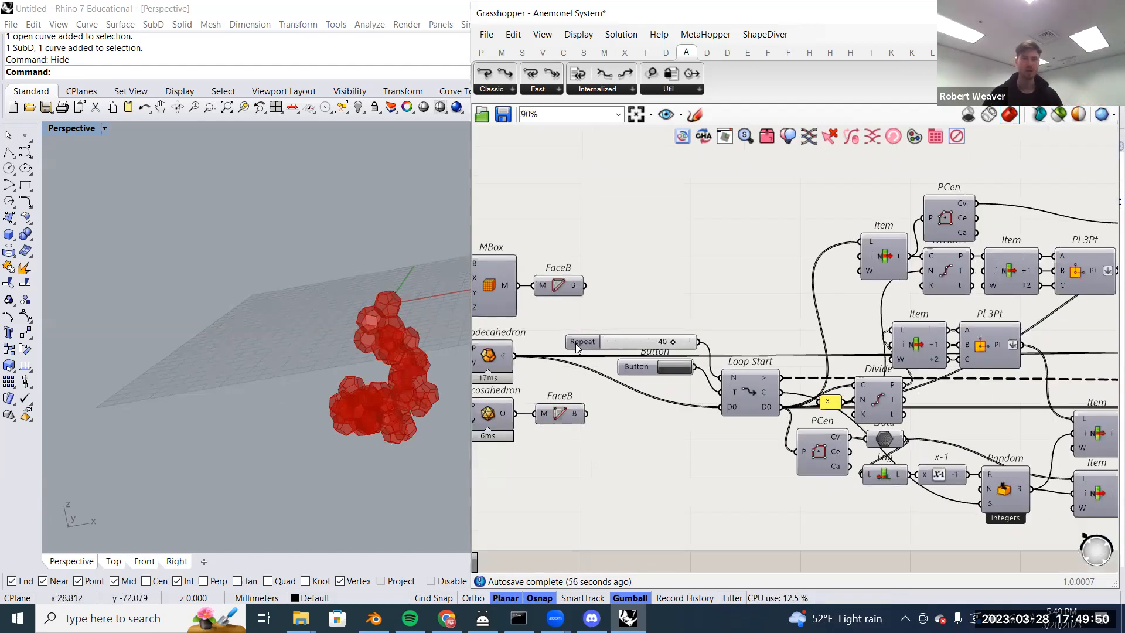
scroll(577, 347, down, 1)
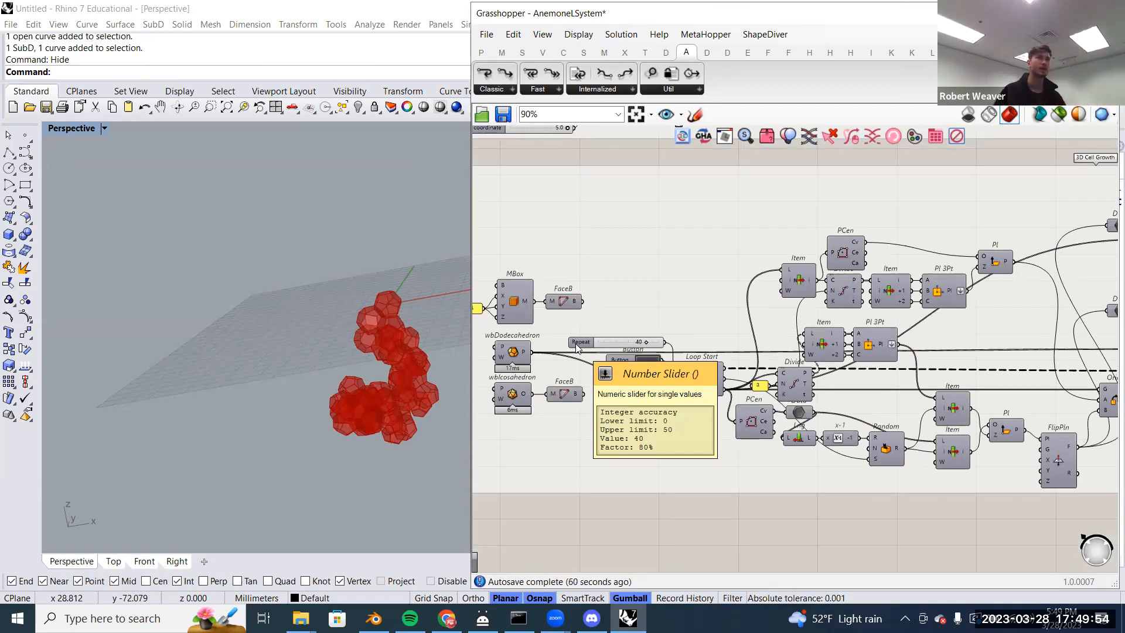
scroll(779, 340, down, 5)
scroll(800, 353, up, 6)
right_drag(894, 380, 806, 419)
scroll(800, 353, up, 1)
scroll(858, 400, down, 2)
scroll(863, 403, down, 2)
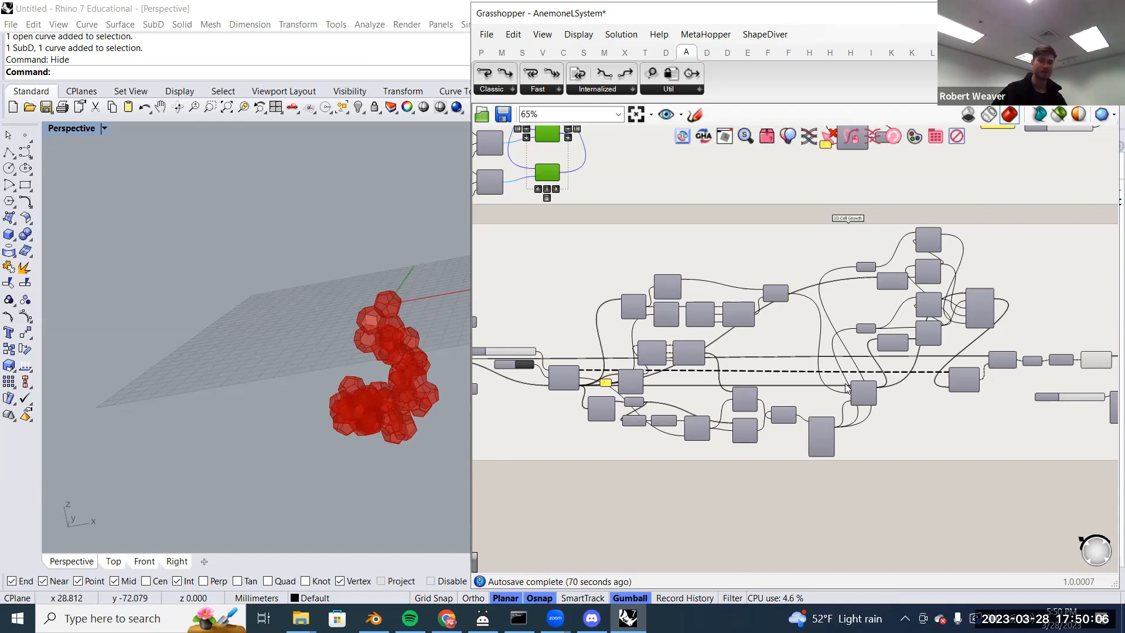
- Trace the 3D Cell Growth loop from Loop Start to Loop End and compare its layout with the Tree group
scroll(808, 421, up, 4)
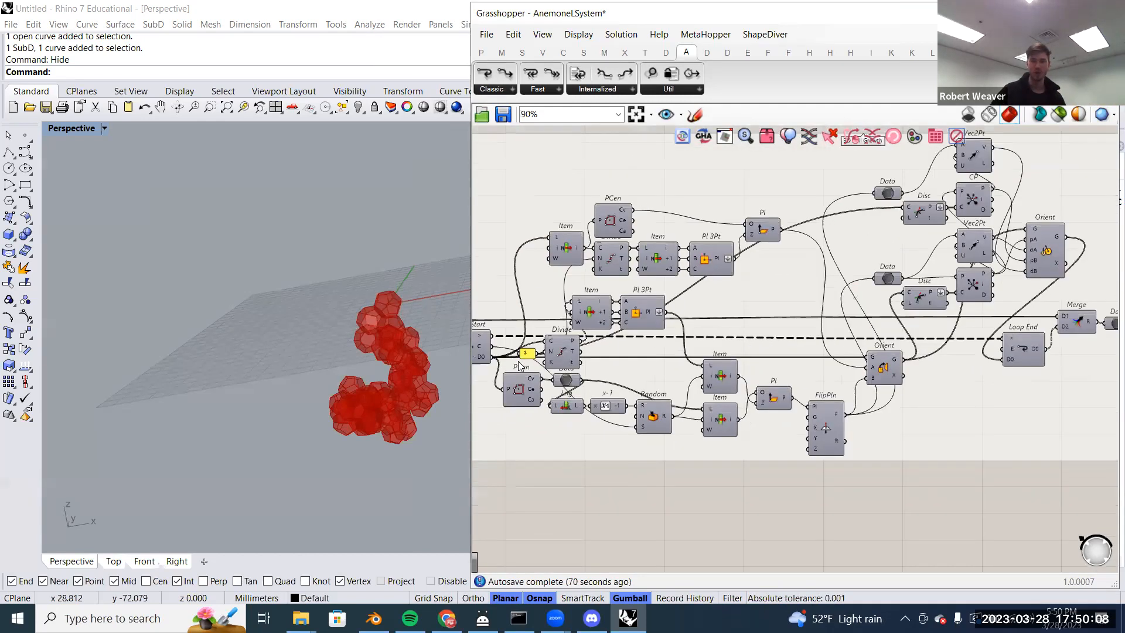
click(482, 359)
click(1022, 350)
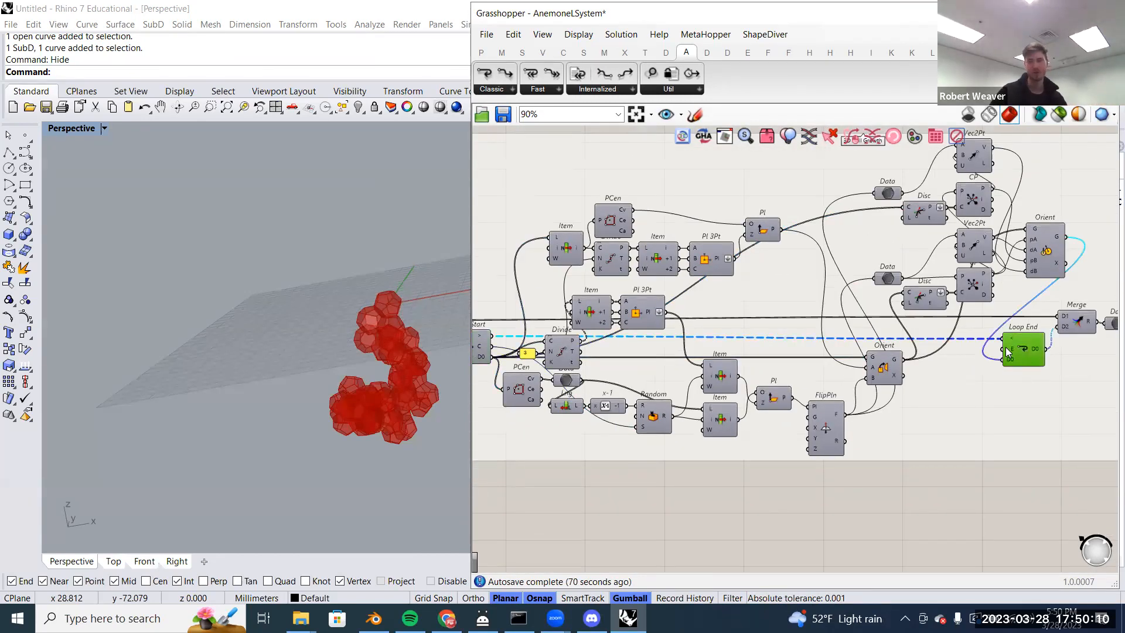
scroll(1022, 349, down, 4)
scroll(979, 363, down, 1)
right_drag(979, 363, 880, 444)
right_drag(798, 334, 826, 425)
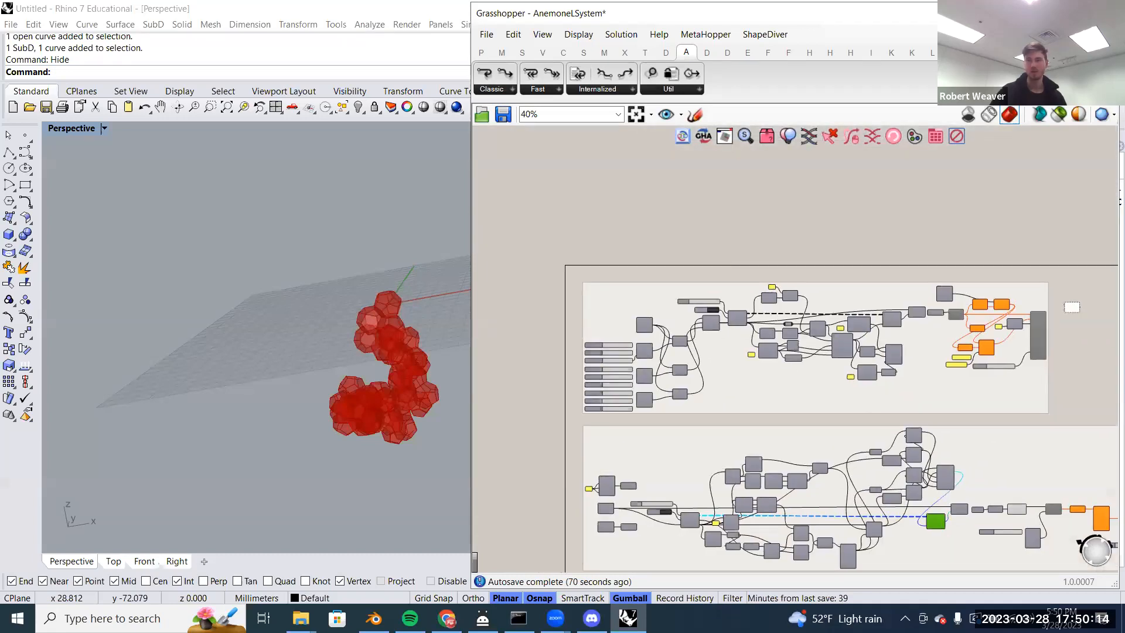
- Switch to the AnemoneLSystem_INCLASS definition and look over its Tree group
scroll(774, 282, up, 3)
scroll(734, 276, down, 6)
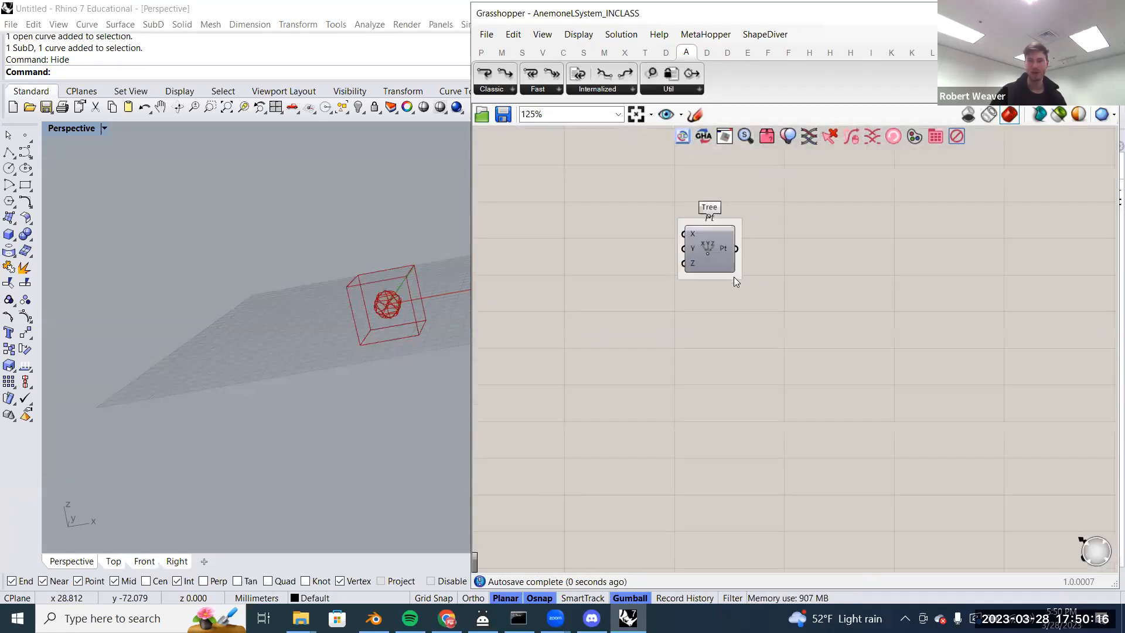
key(ctrl+a)
right_drag(765, 331, 701, 310)
click(596, 269)
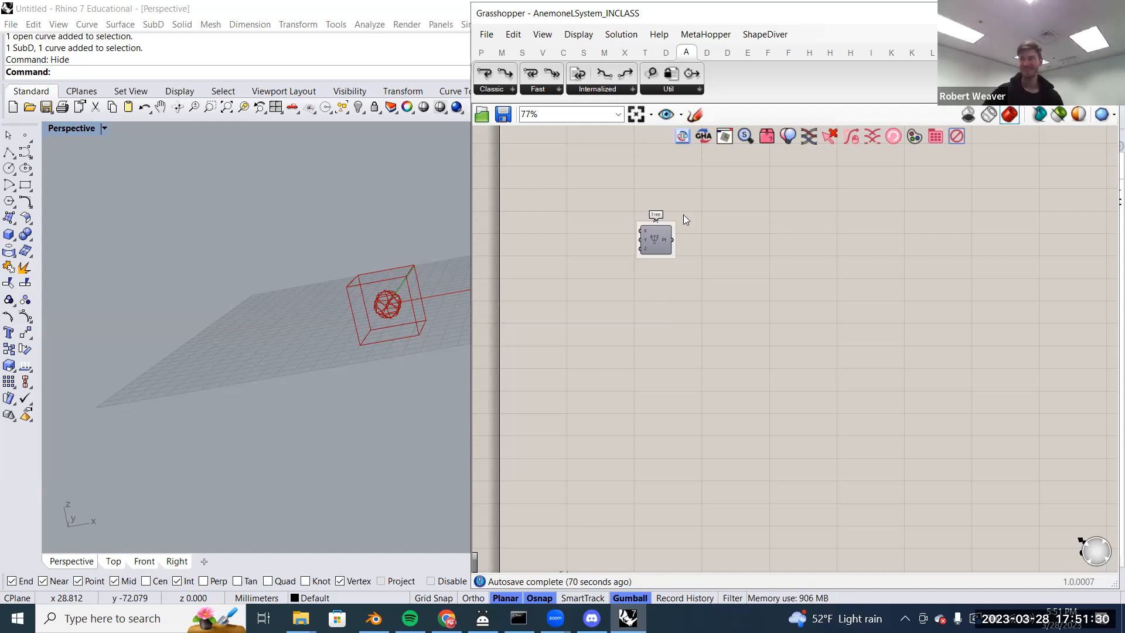
scroll(652, 317, up, 3)
right_drag(652, 317, 748, 295)
scroll(879, 322, down, 2)
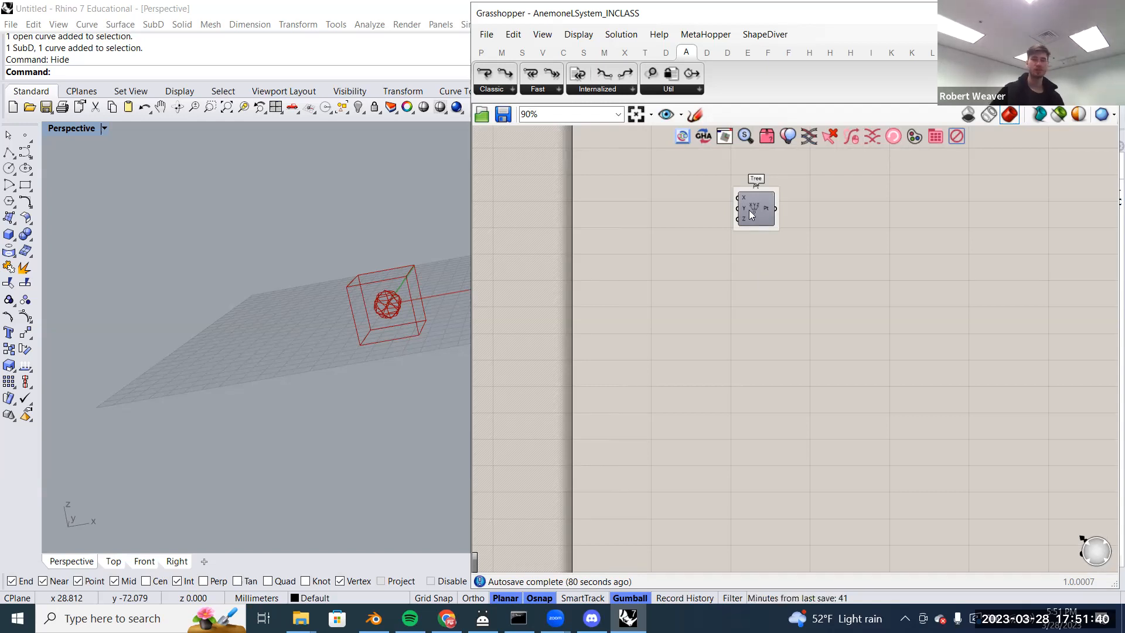
- Turn off the preview of the three grouped components below the Tree group
scroll(644, 313, down, 3)
click(680, 413)
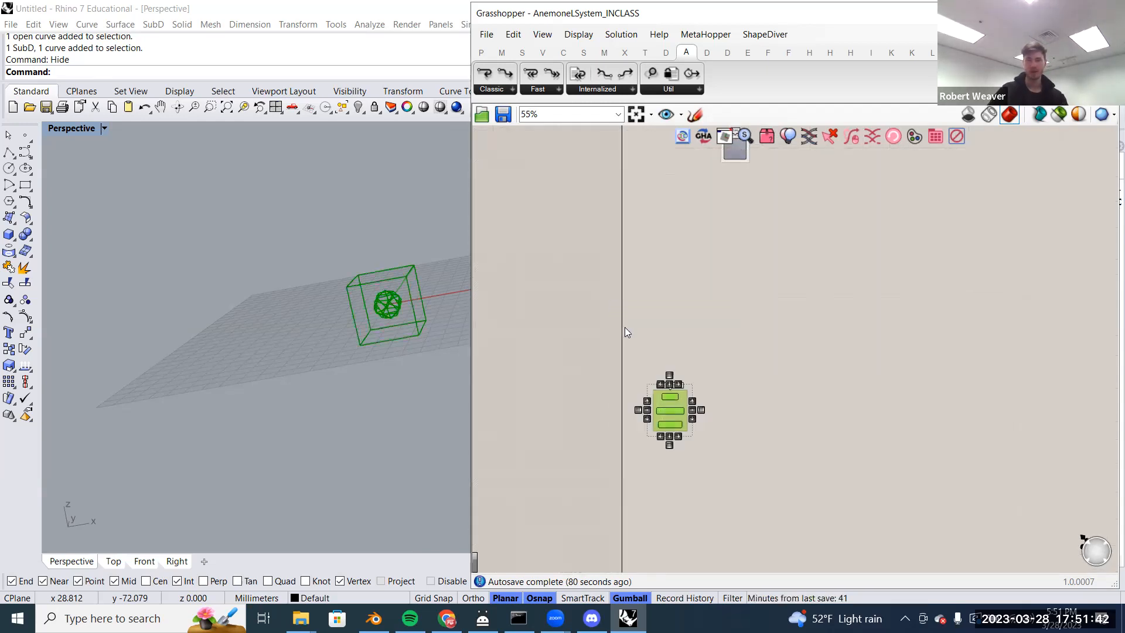
key(ctrl+q)
click(672, 342)
right_drag(672, 342, 640, 492)
scroll(697, 293, up, 3)
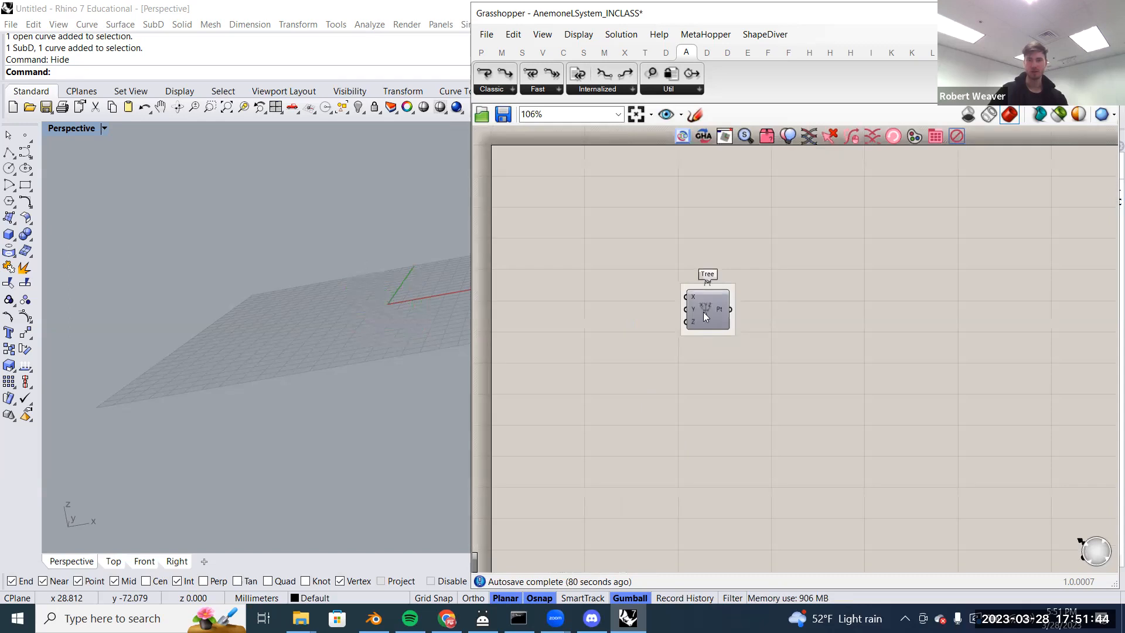
- Add a second Construct Point component just below the one in the Tree group
right_drag(704, 323, 756, 260)
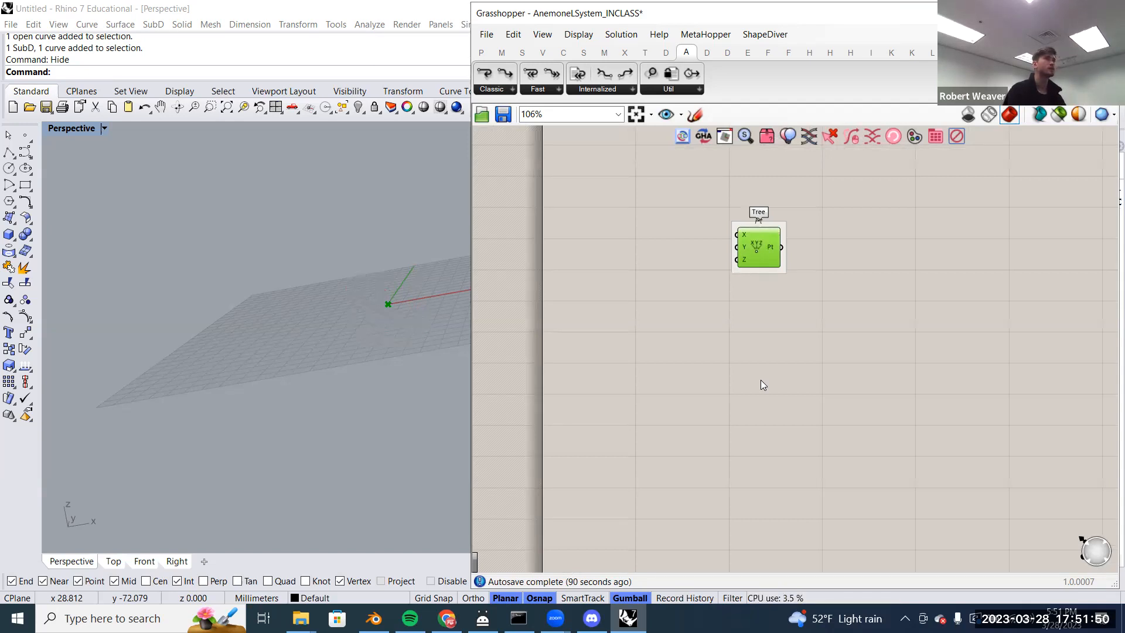
right_drag(751, 384, 748, 356)
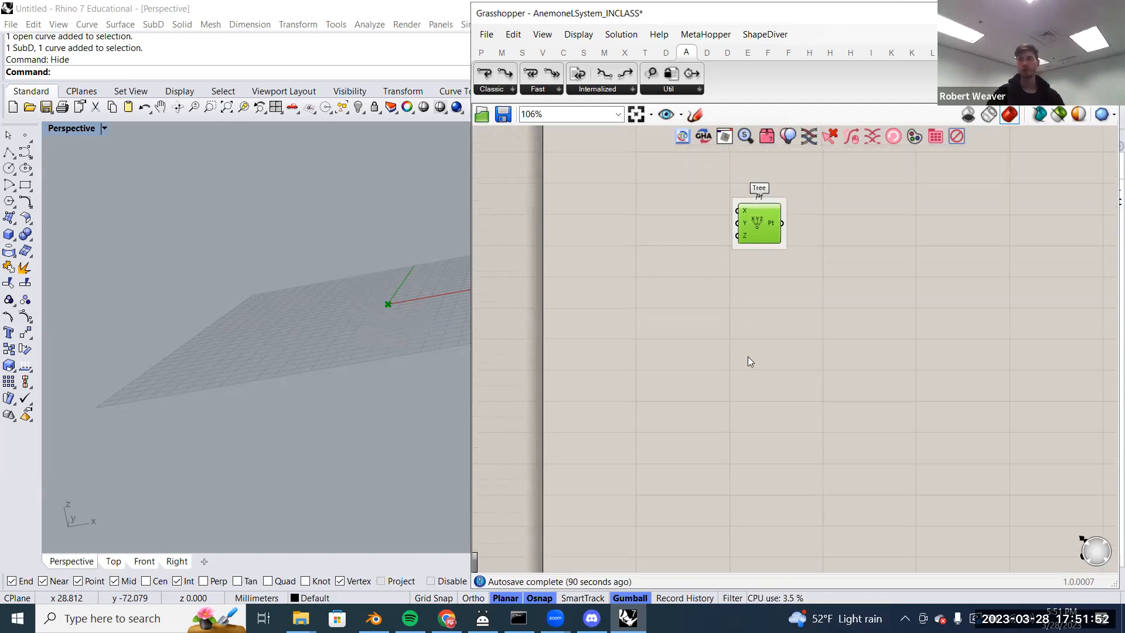
double_click(757, 335)
text(con)
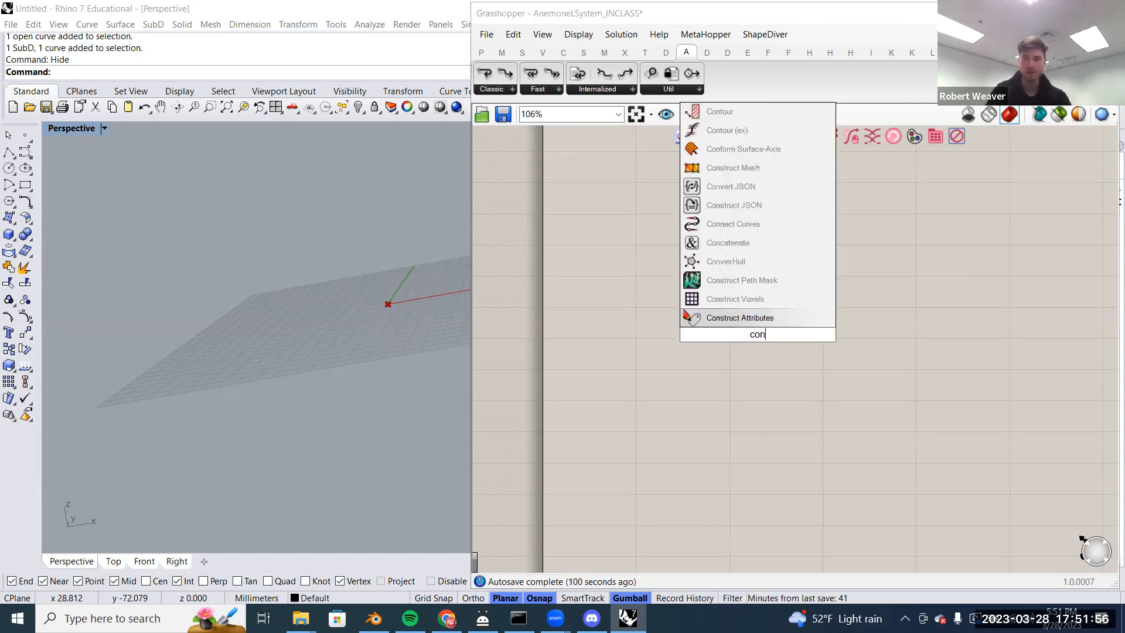
text(s poi)
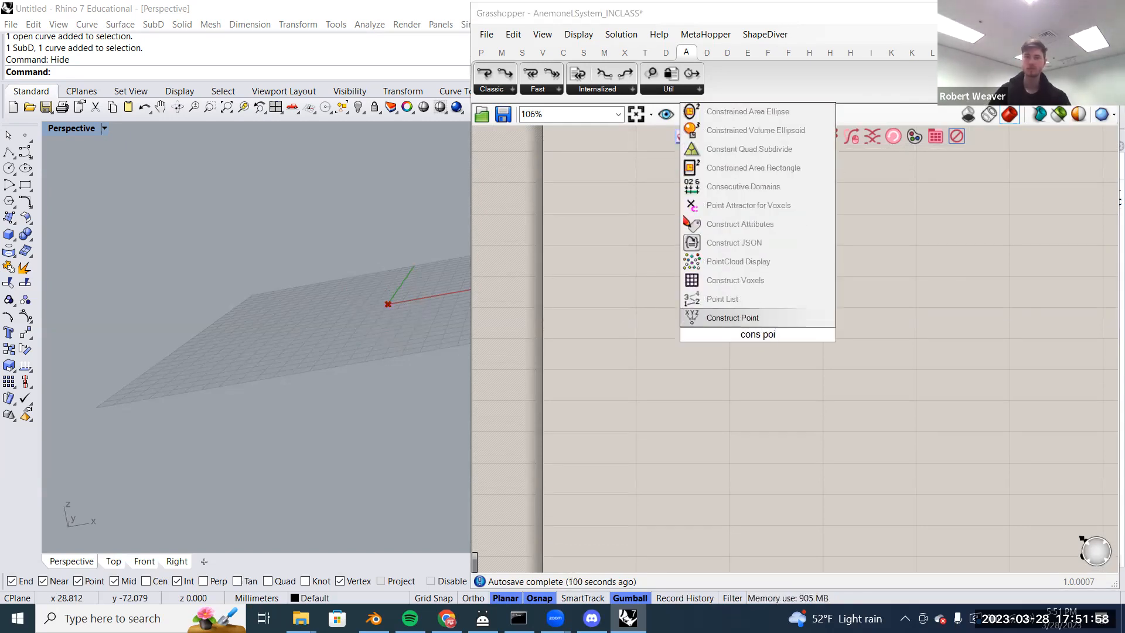
click(759, 318)
drag(761, 326, 774, 307)
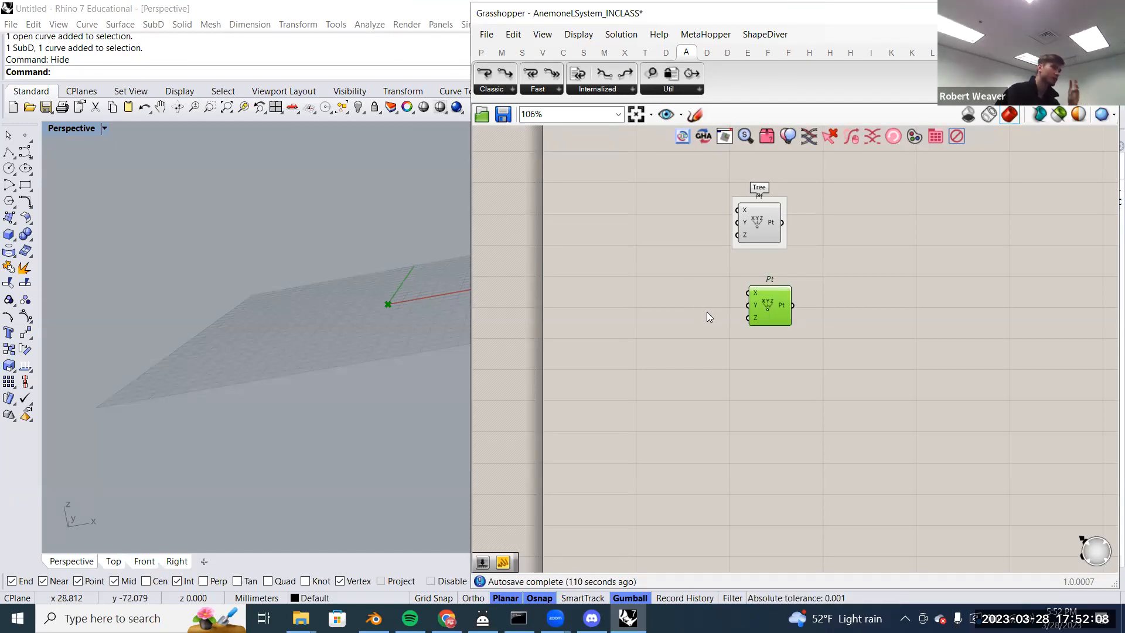
- Add an integer number slider ranging from -2 to 2 beside the Construct Point below the Tree group
click(755, 222)
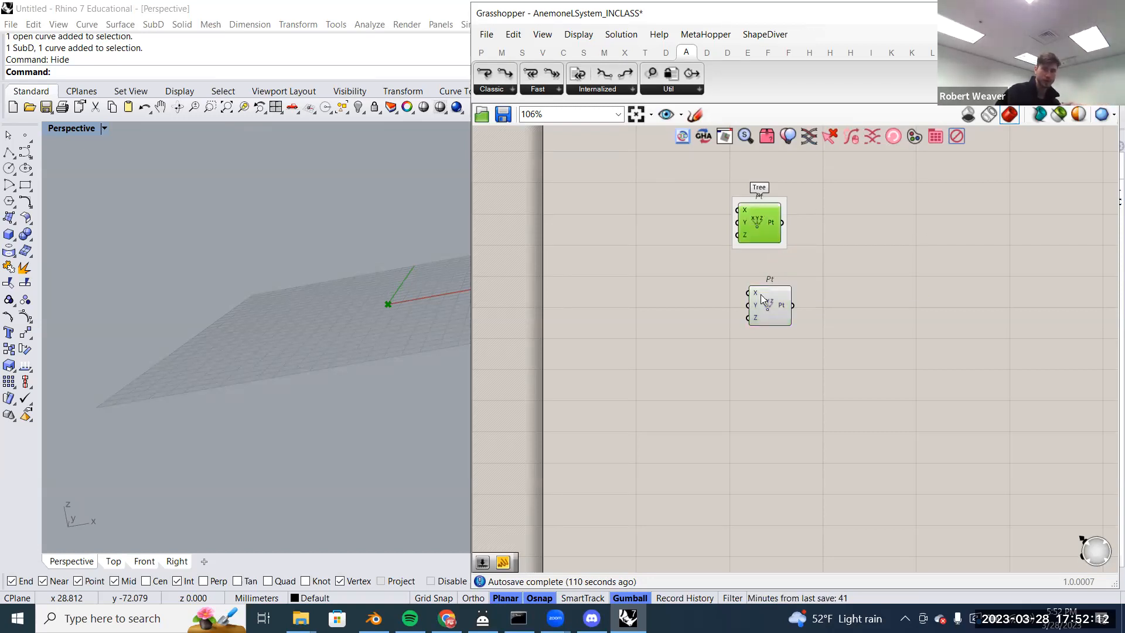
double_click(678, 306)
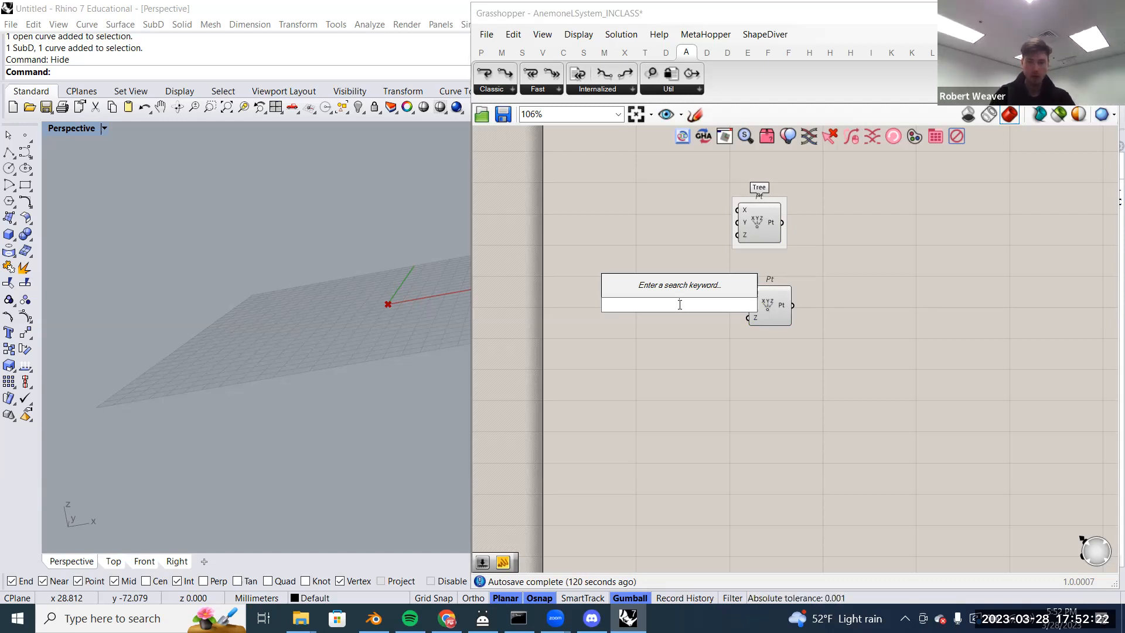
text(-2..)
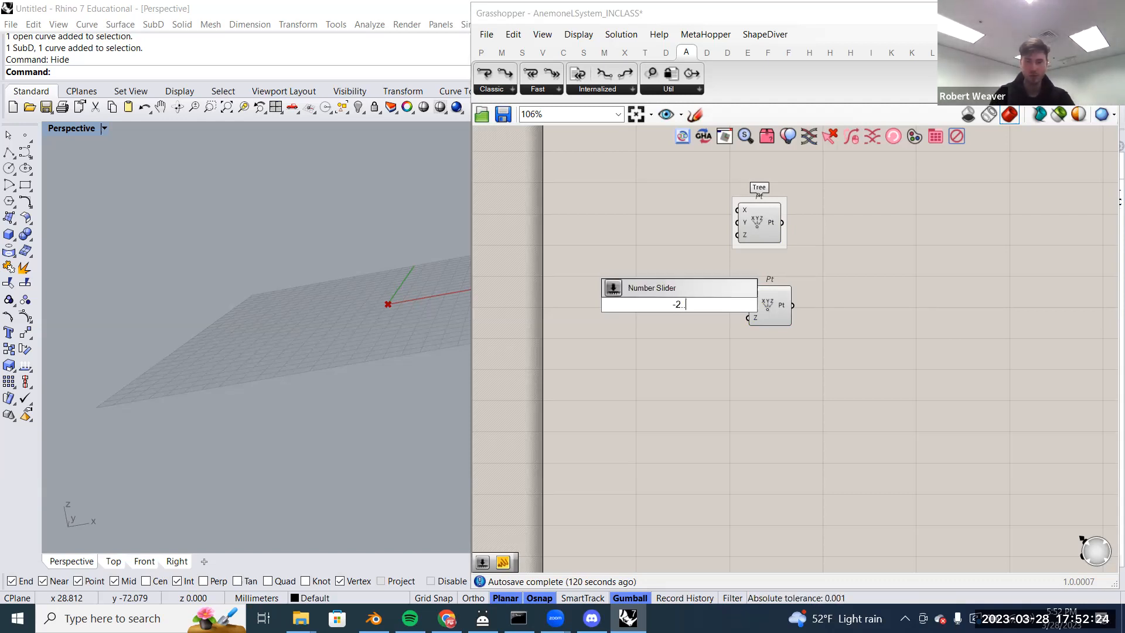
text(5)
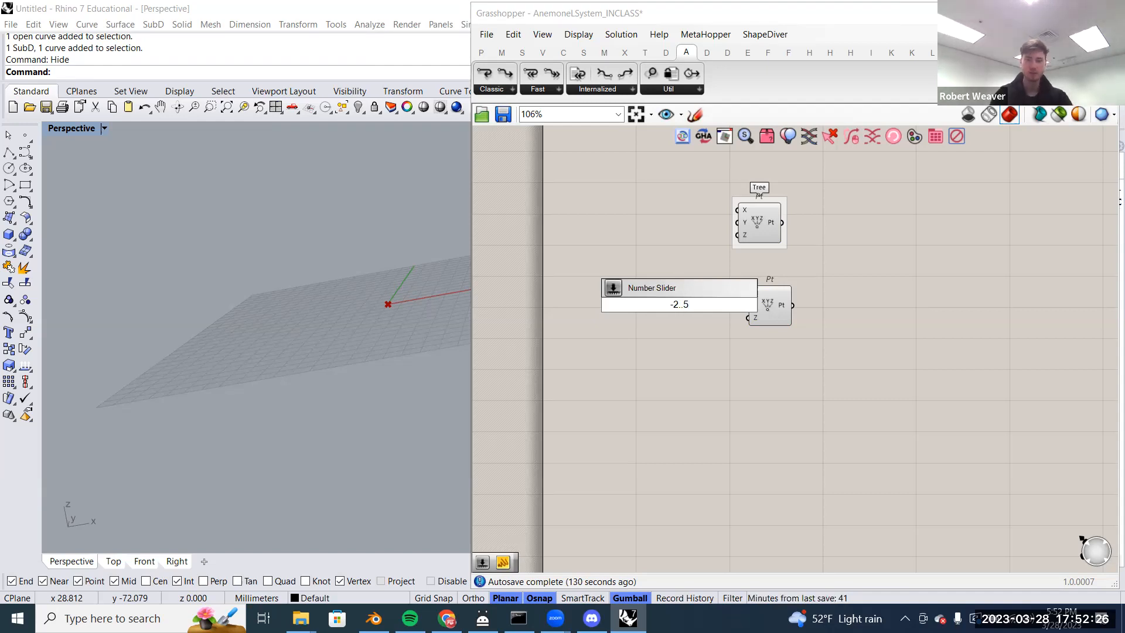
key(Return)
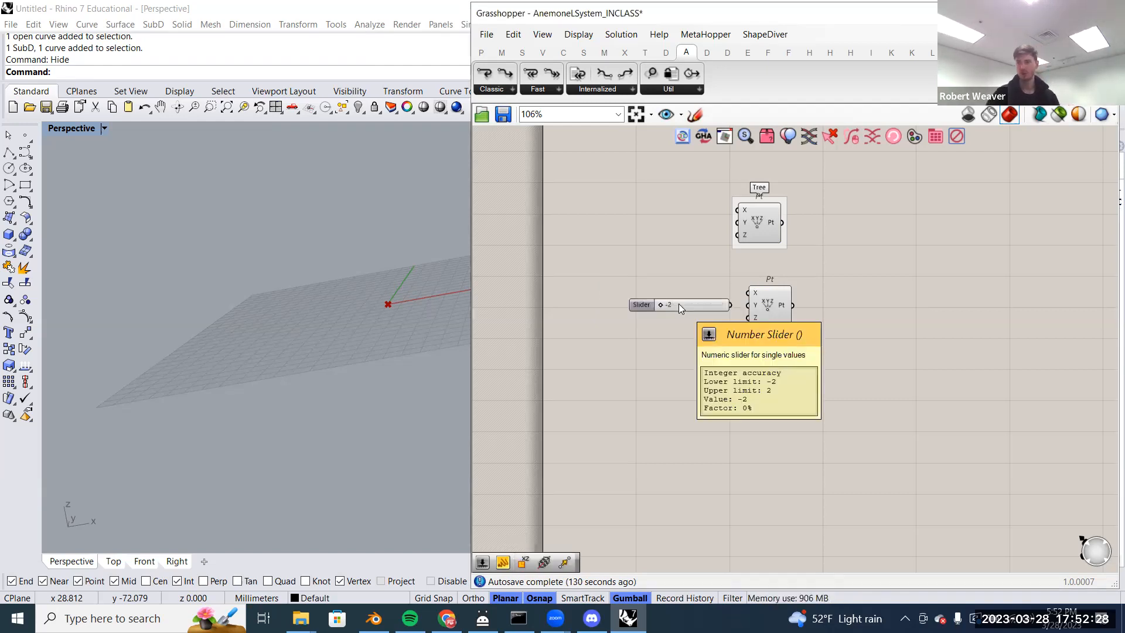
drag(692, 305, 675, 299)
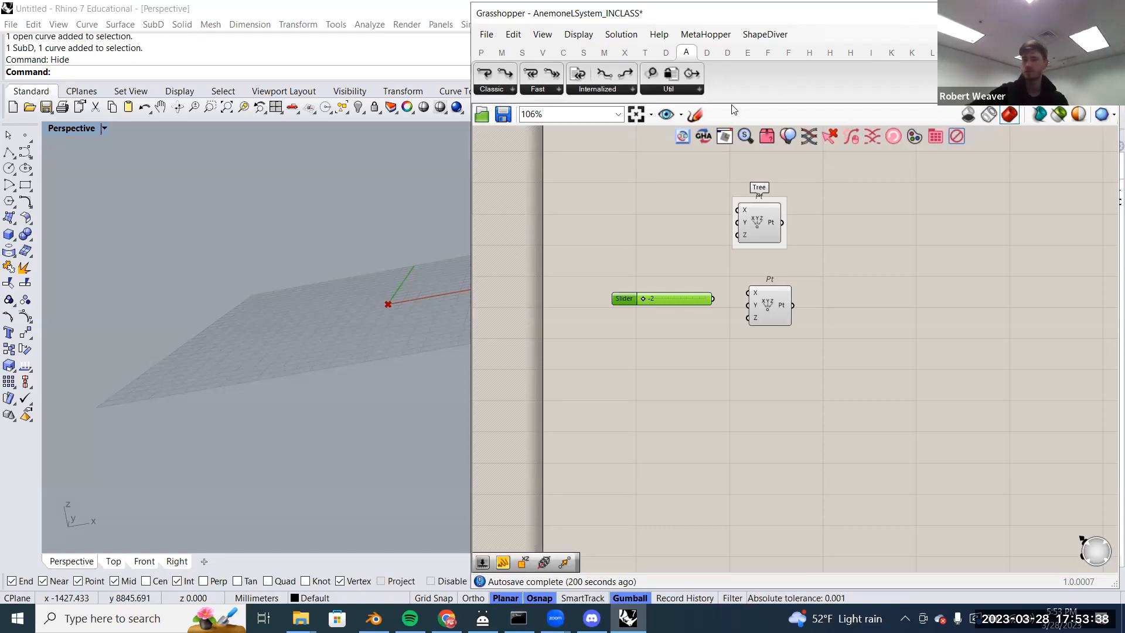
- Duplicate the -2 to 2 slider twice and wire the three sliders to the Construct Point's X, Y and Z inputs
scroll(695, 302, up, 3)
click(695, 302)
click(689, 299)
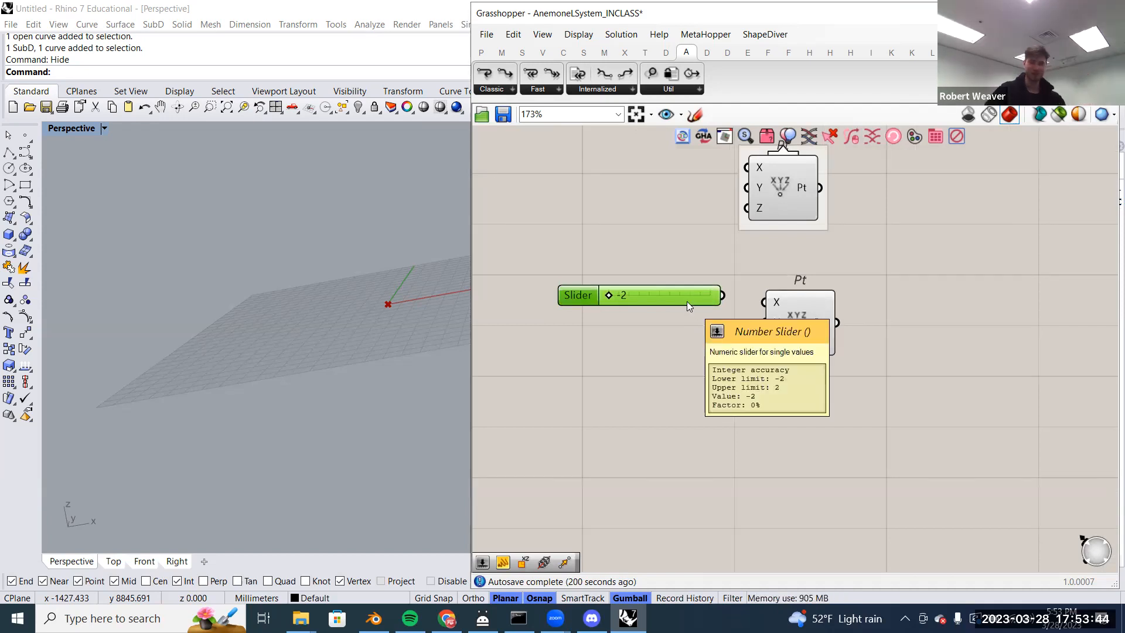
key(ctrl+c)
key(ctrl+v)
drag(691, 304, 697, 355)
key(ctrl+c)
key(ctrl+v)
click(684, 381)
drag(723, 296, 808, 323)
- Align the X, Y and Z coordinate sliders along their edges and space them evenly
drag(731, 379, 693, 271)
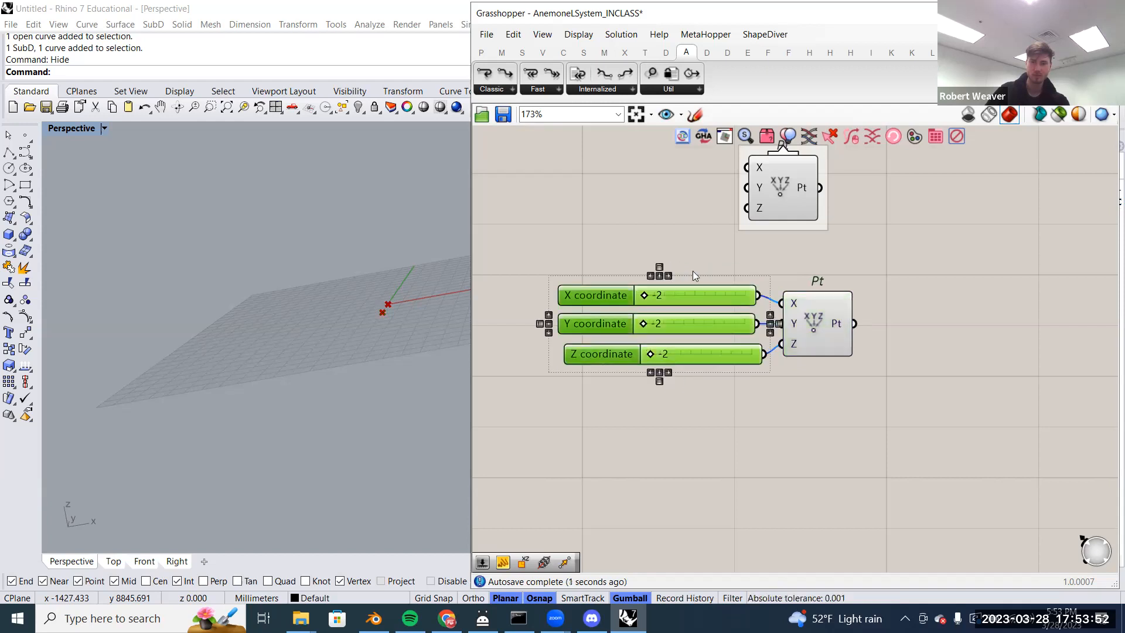
click(660, 267)
click(650, 276)
click(622, 258)
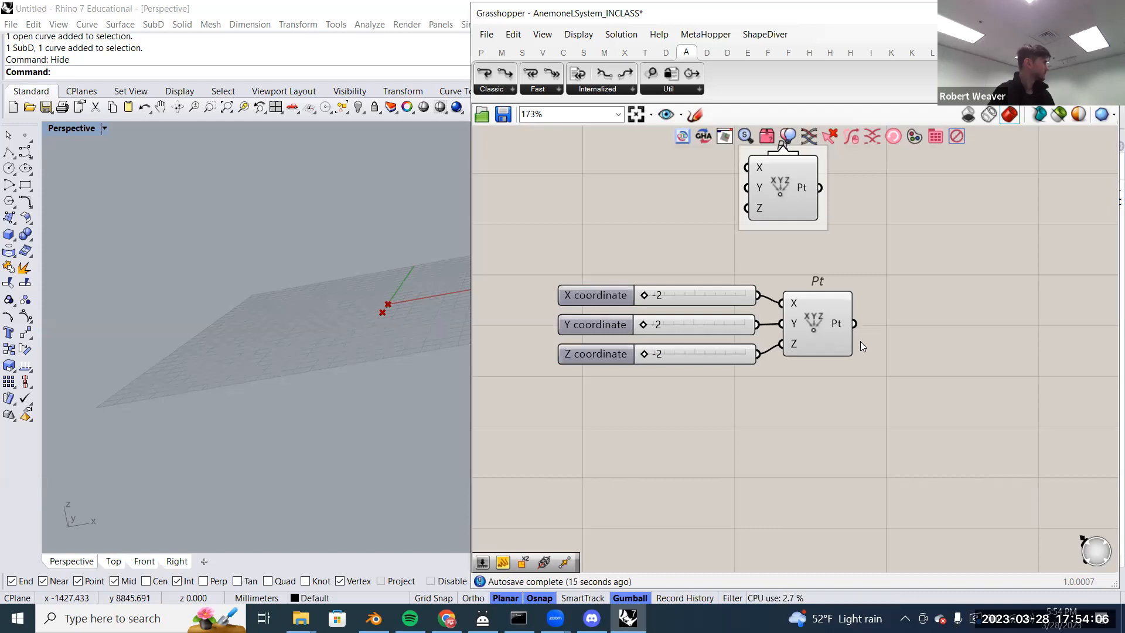
- Change the X coordinate slider's rounding to floating point numbers with 3 digits
scroll(724, 341, down, 1)
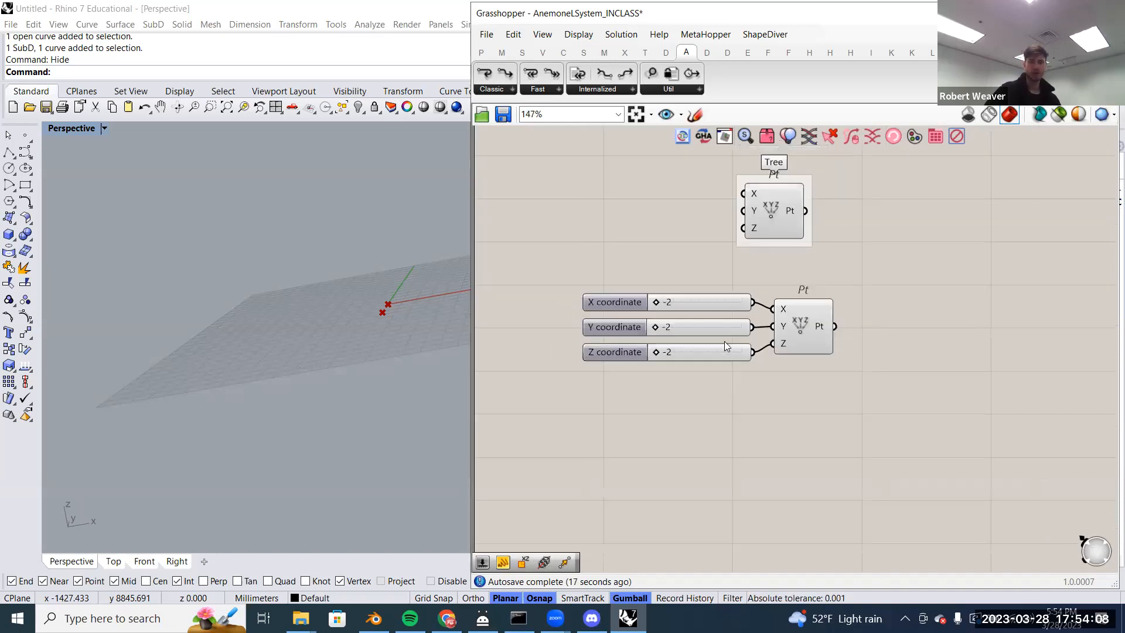
scroll(664, 322, up, 3)
mouse_move(653, 330)
mouse_down()
mouse_move(785, 331)
mouse_move(633, 335)
mouse_up()
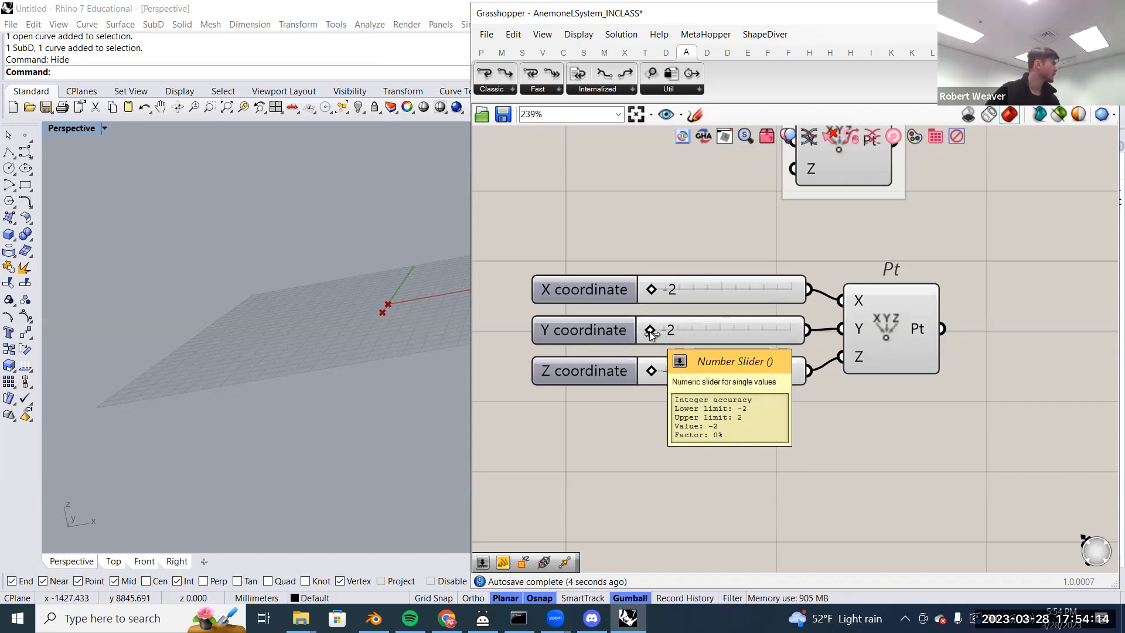
mouse_move(650, 333)
mouse_down()
mouse_move(838, 340)
mouse_move(745, 328)
mouse_move(634, 339)
mouse_up()
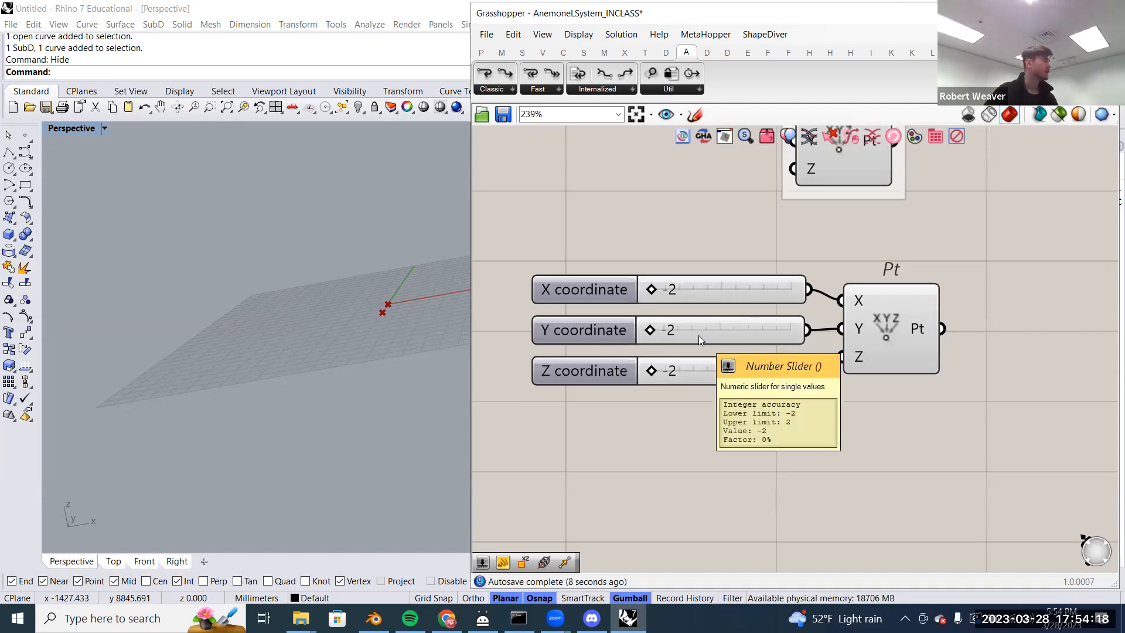
right_click(709, 290)
mouse_move(757, 331)
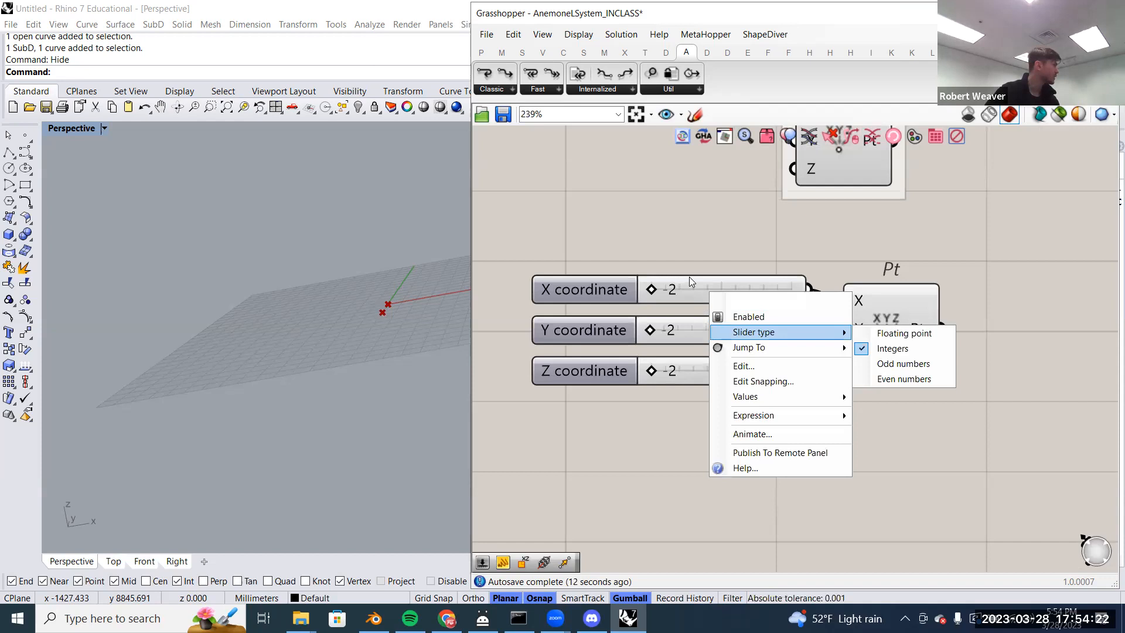
right_click(693, 284)
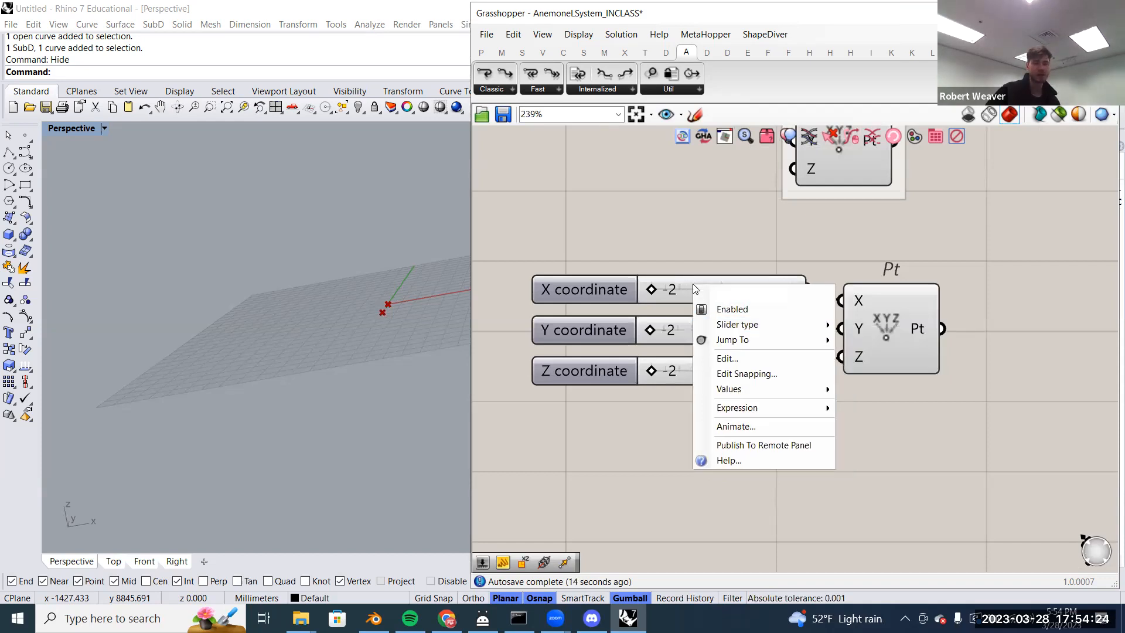
click(746, 359)
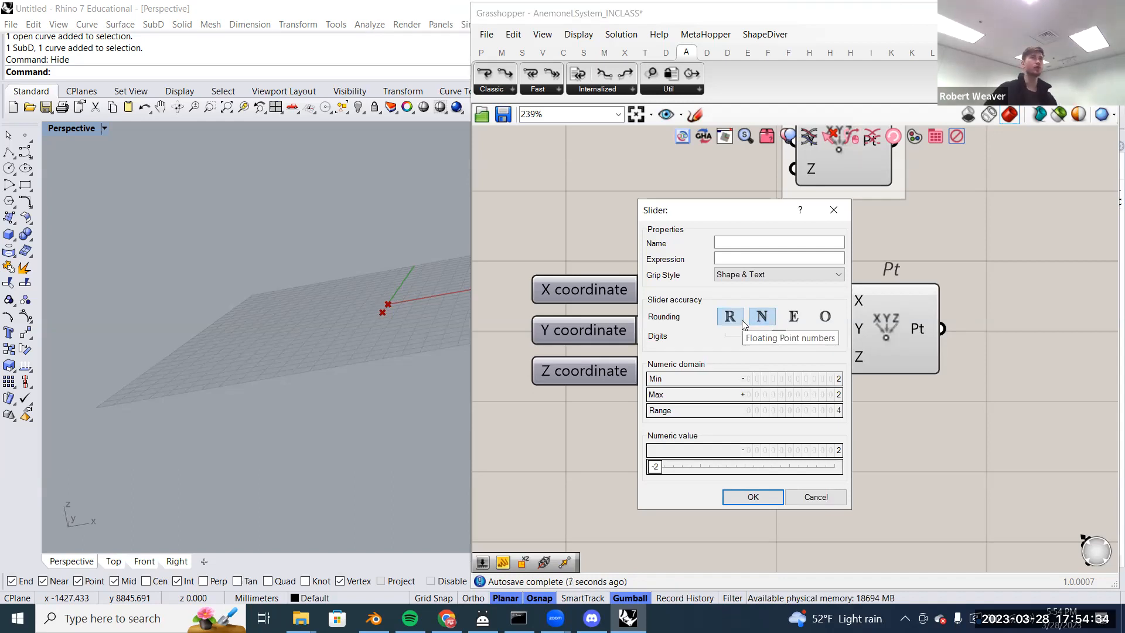
click(742, 320)
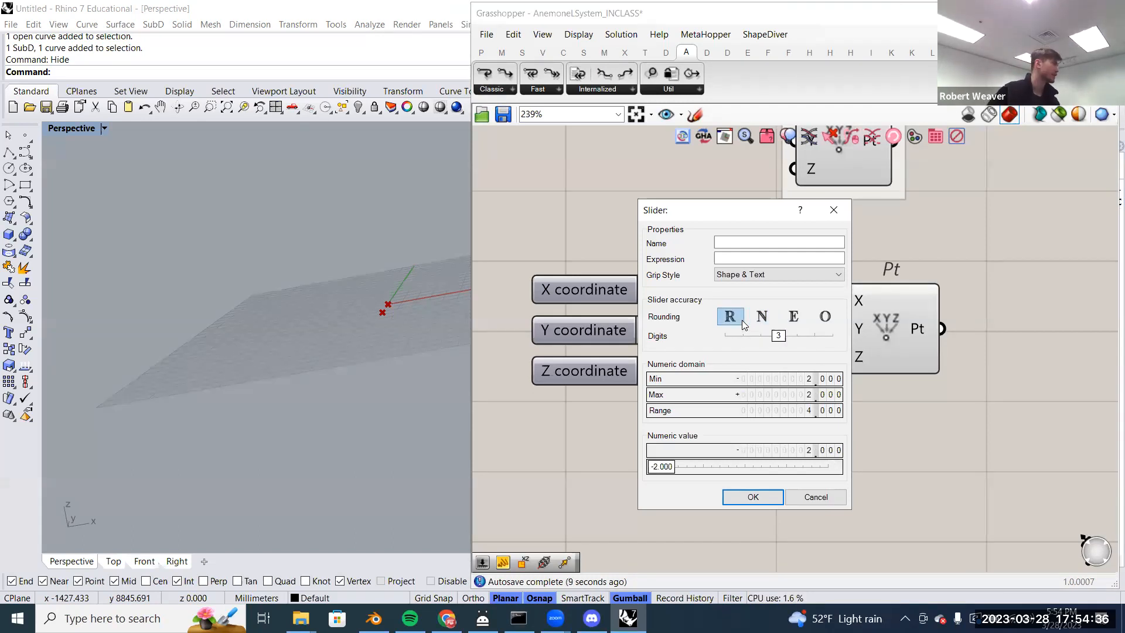
click(753, 496)
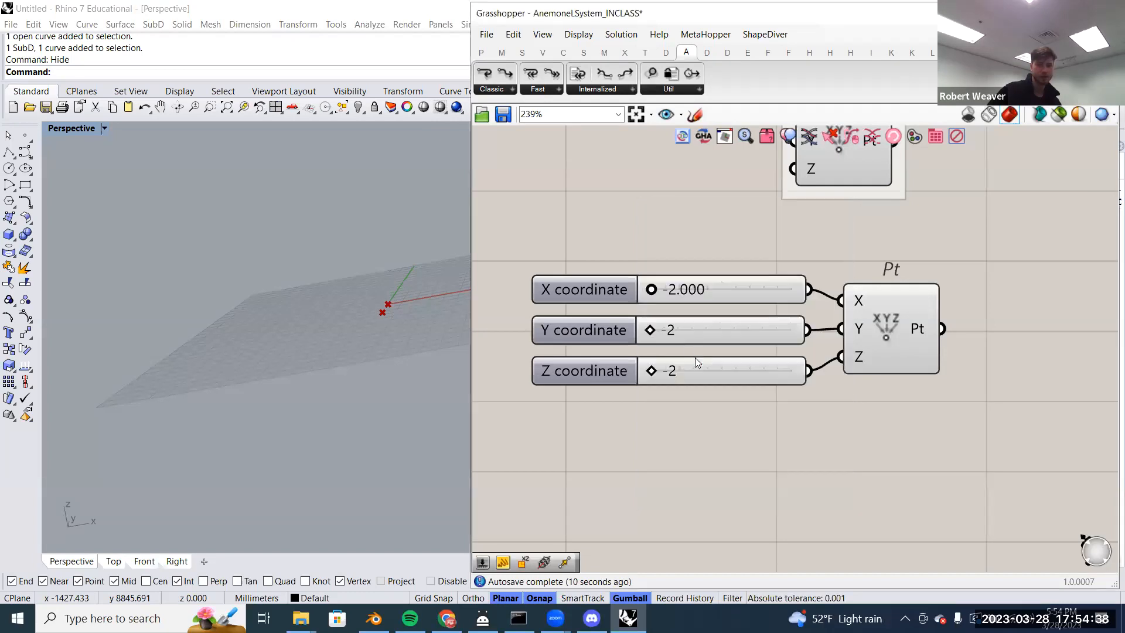
drag(652, 290, 628, 300)
click(719, 294)
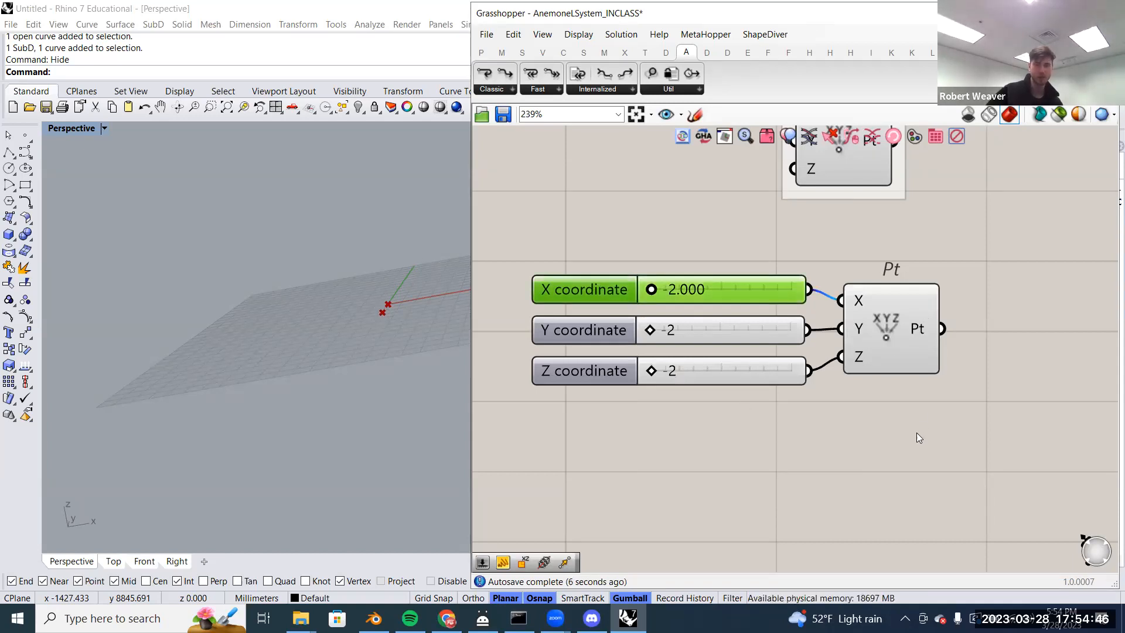
- Make two copies of the Construct Point with its three coordinate sliders, stacked directly below the original
scroll(917, 432, down, 5)
click(727, 268)
key(ctrl+a)
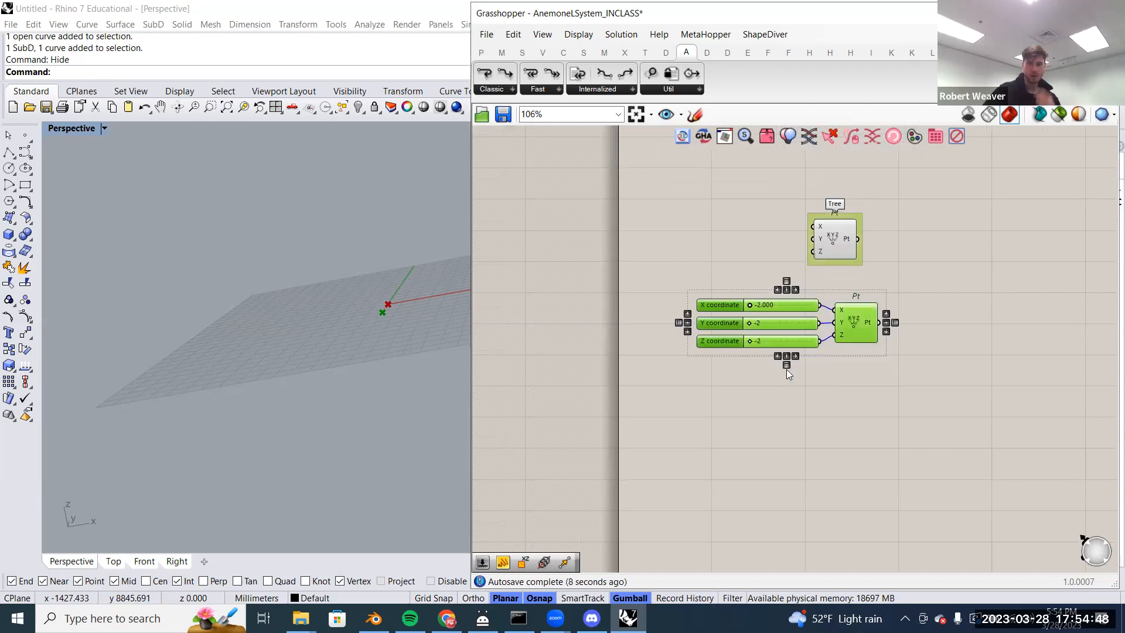
drag(904, 423, 765, 303)
alt+drag(858, 328, 862, 440)
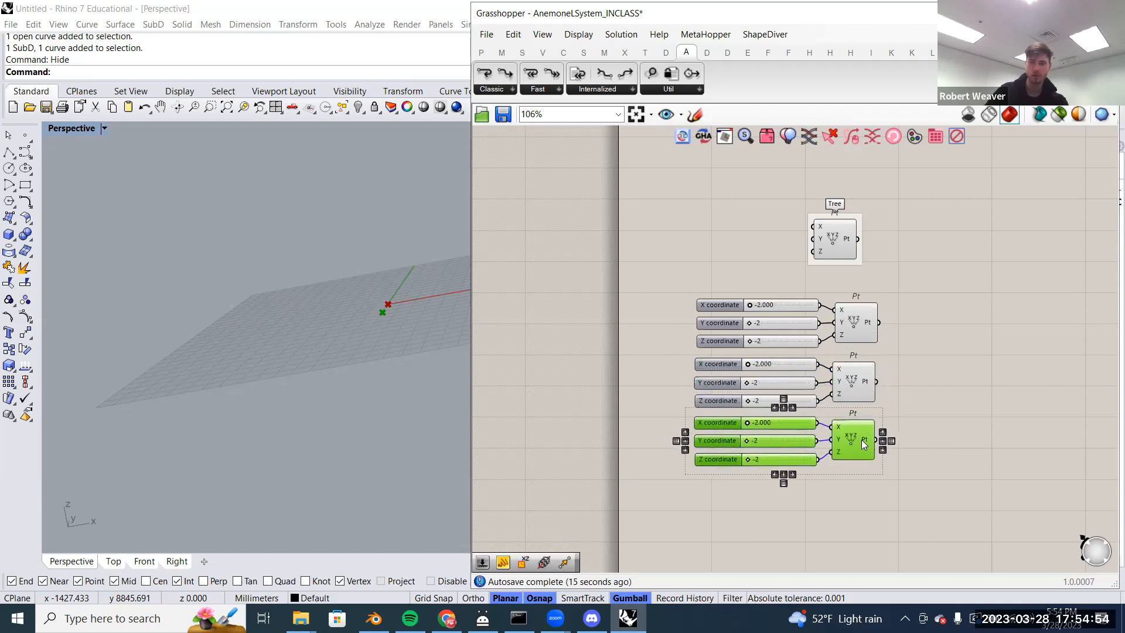
click(907, 404)
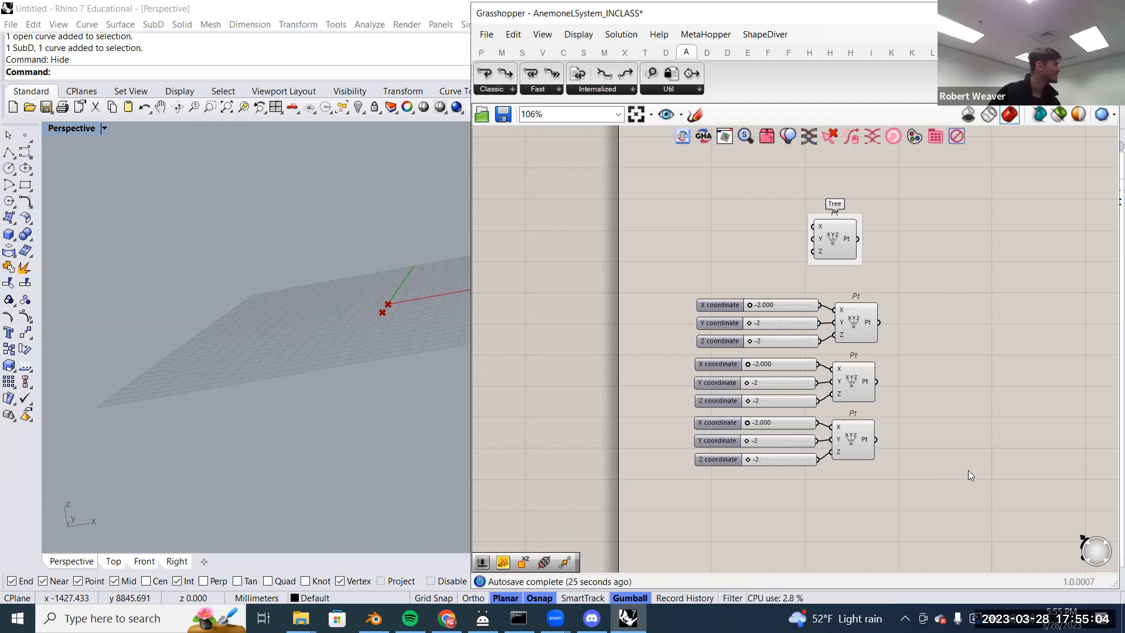
- Align the three stacked Construct Point components with each other and line up their nine coordinate sliders
scroll(899, 454, up, 3)
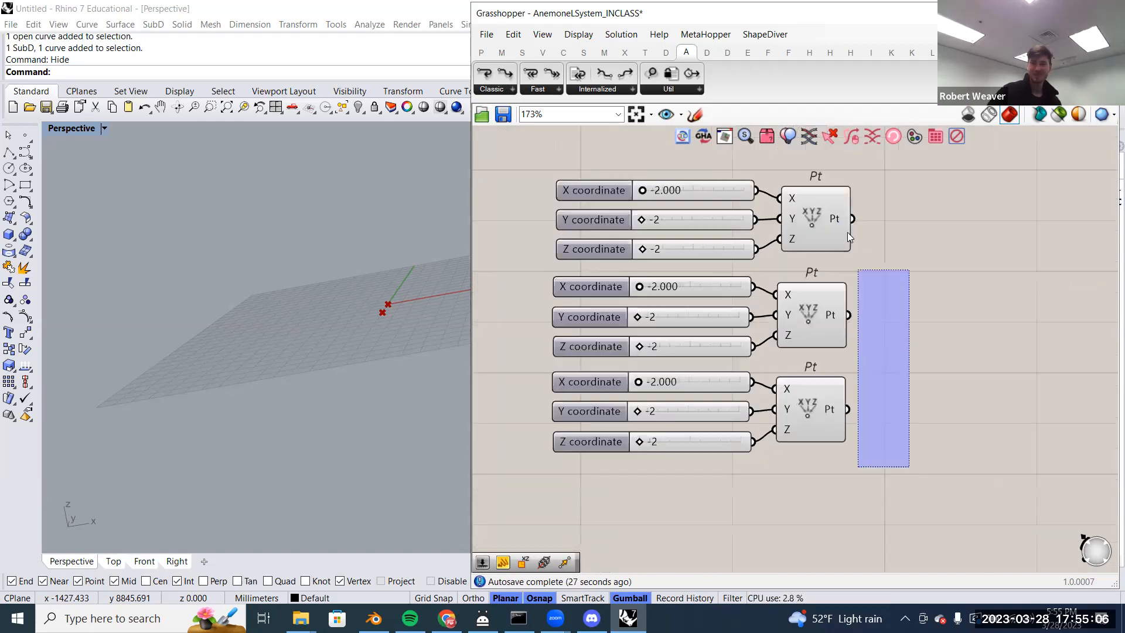
drag(830, 190, 825, 186)
click(821, 176)
click(923, 252)
drag(777, 513, 663, 175)
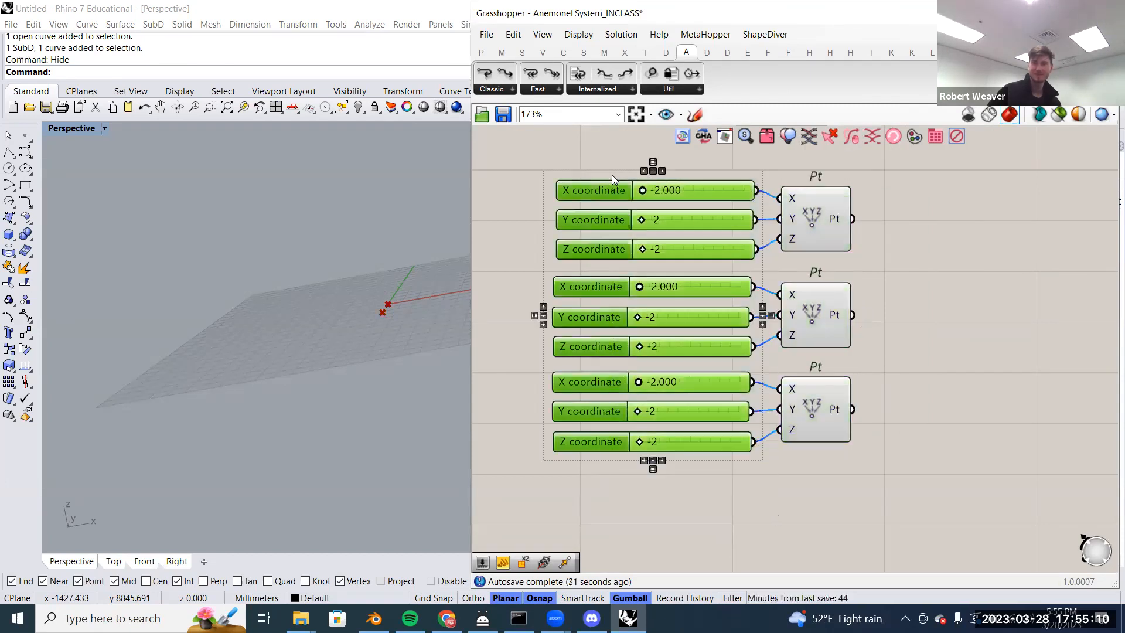
click(866, 271)
scroll(780, 334, down, 3)
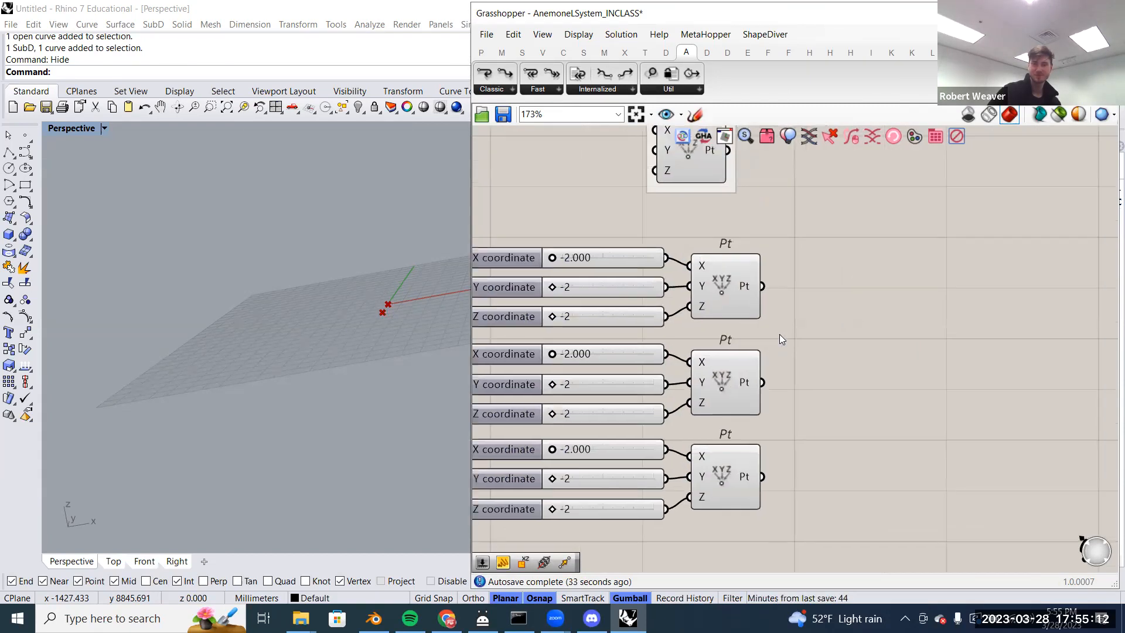
- Set the sliders of the uppermost slider-driven Construct Point to X -1.211, Y 0 and Z 2
click(764, 319)
click(763, 365)
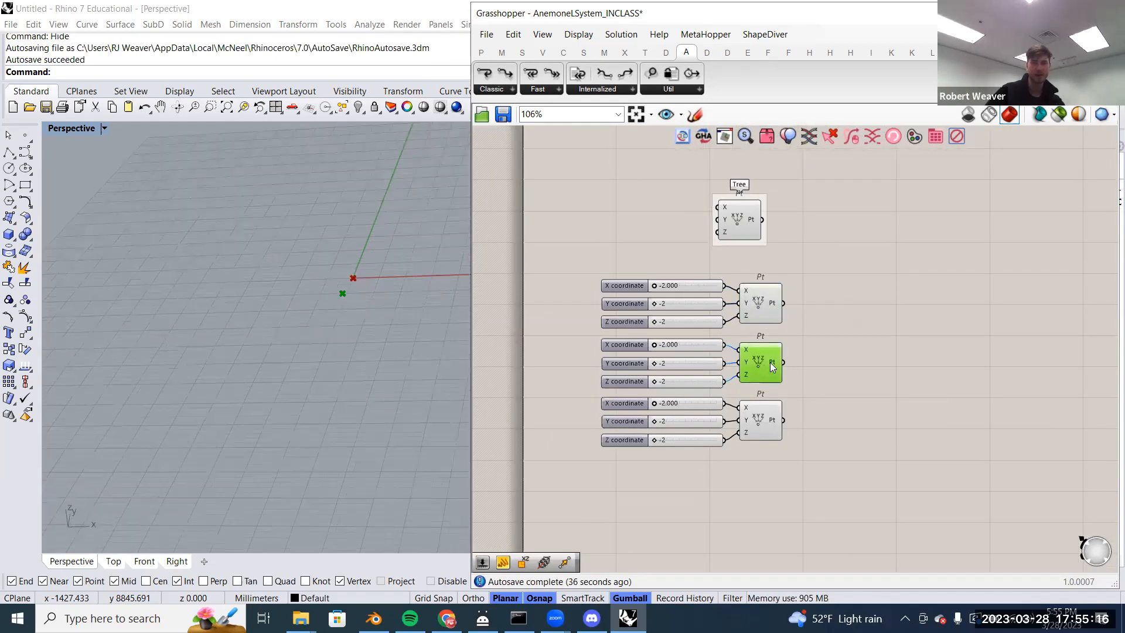
scroll(744, 366, up, 2)
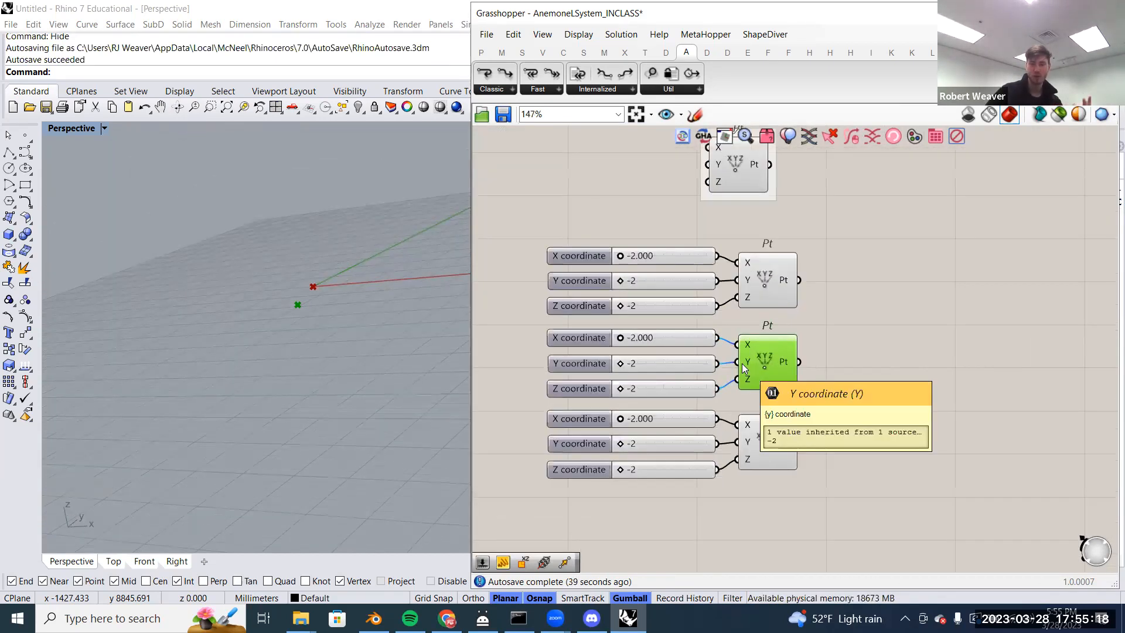
drag(622, 256, 645, 280)
drag(719, 283, 734, 308)
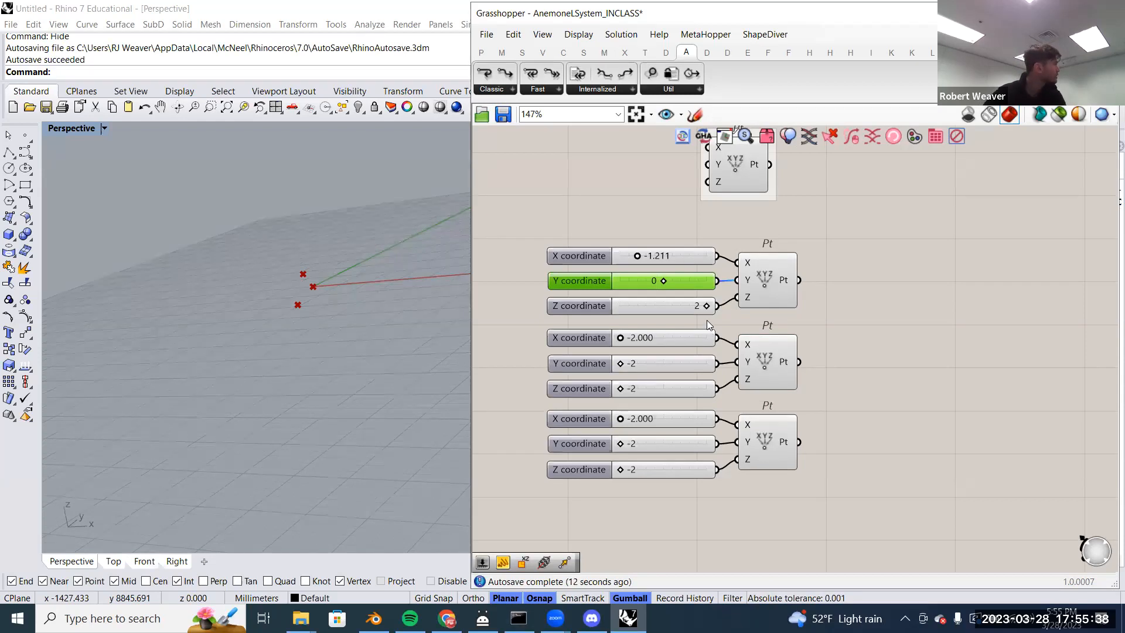
- Set the middle Construct Point's sliders to X 2.000, Y 1 and Z 2
scroll(708, 320, up, 2)
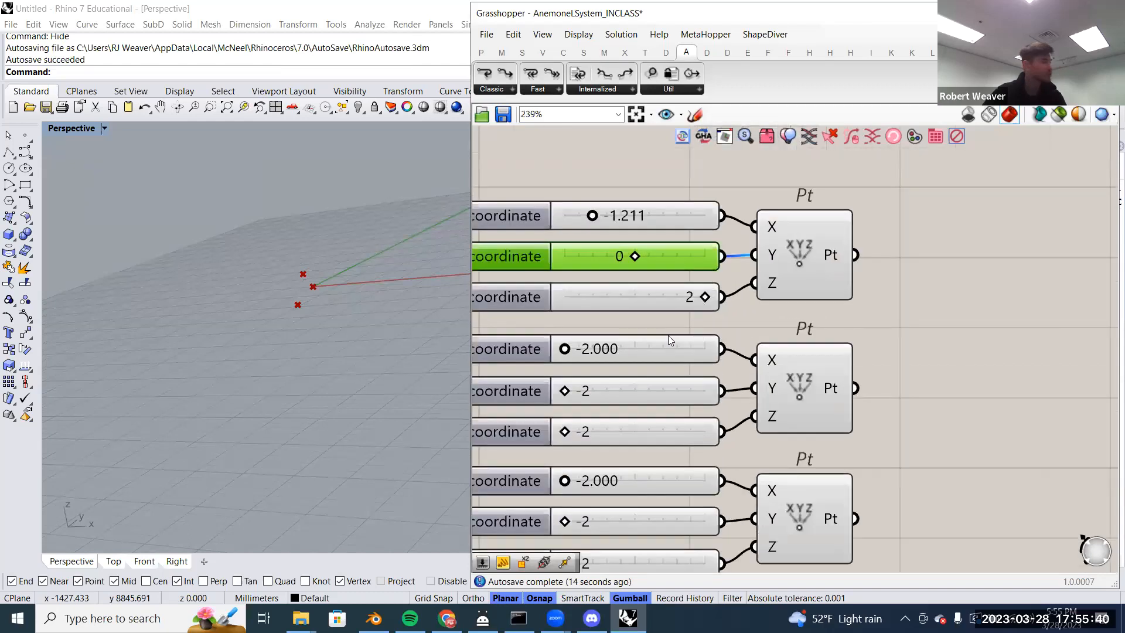
scroll(658, 344, up, 2)
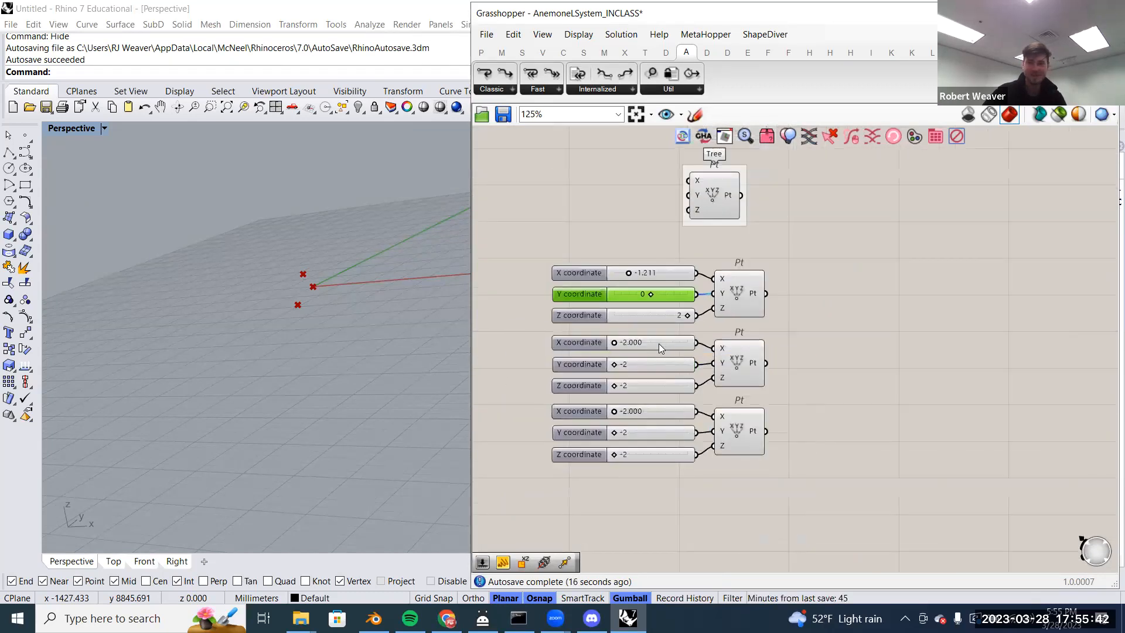
drag(593, 343, 701, 342)
drag(594, 380, 683, 379)
drag(594, 413, 713, 413)
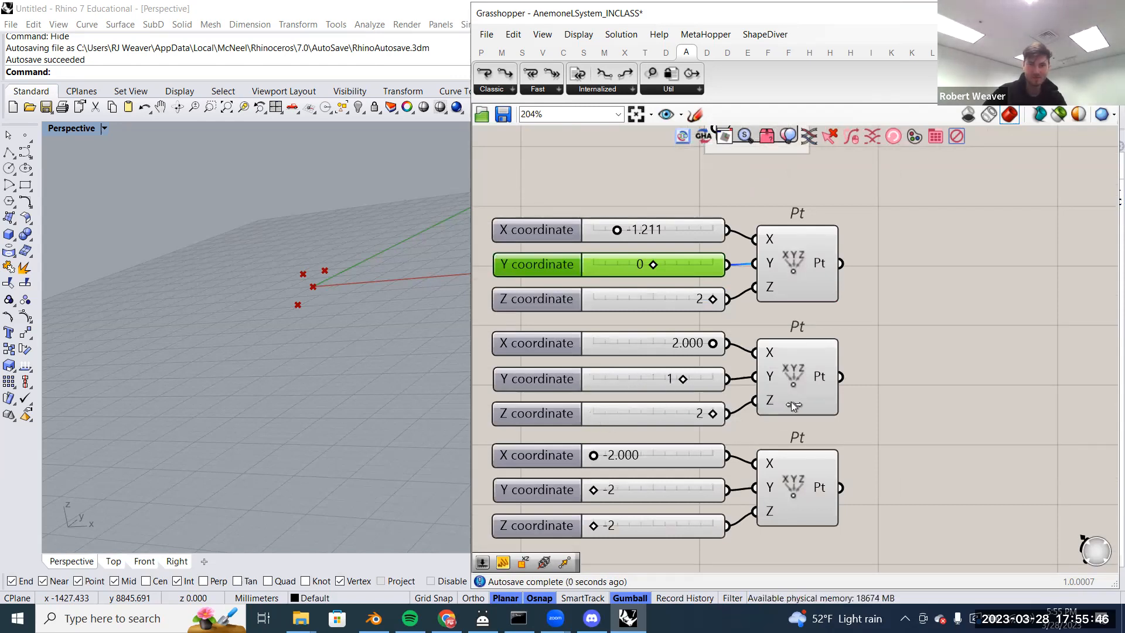
- Set the lowest Construct Point's sliders to X -0.605, Y -2 and Z 2
drag(594, 456, 635, 455)
drag(599, 488, 523, 482)
drag(594, 527, 717, 518)
- Examine where the three slider-driven points sit relative to the Tree group's origin point in the perspective view
right_drag(446, 305, 375, 355)
scroll(376, 354, up, 5)
scroll(375, 354, up, 2)
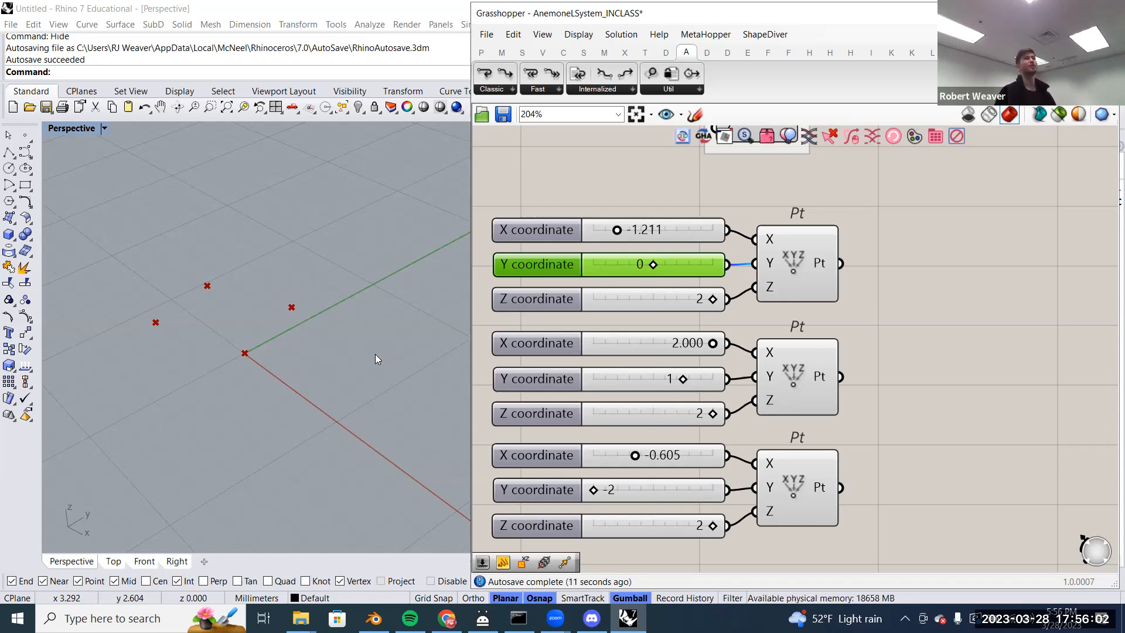
scroll(389, 329, down, 5)
scroll(389, 330, up, 5)
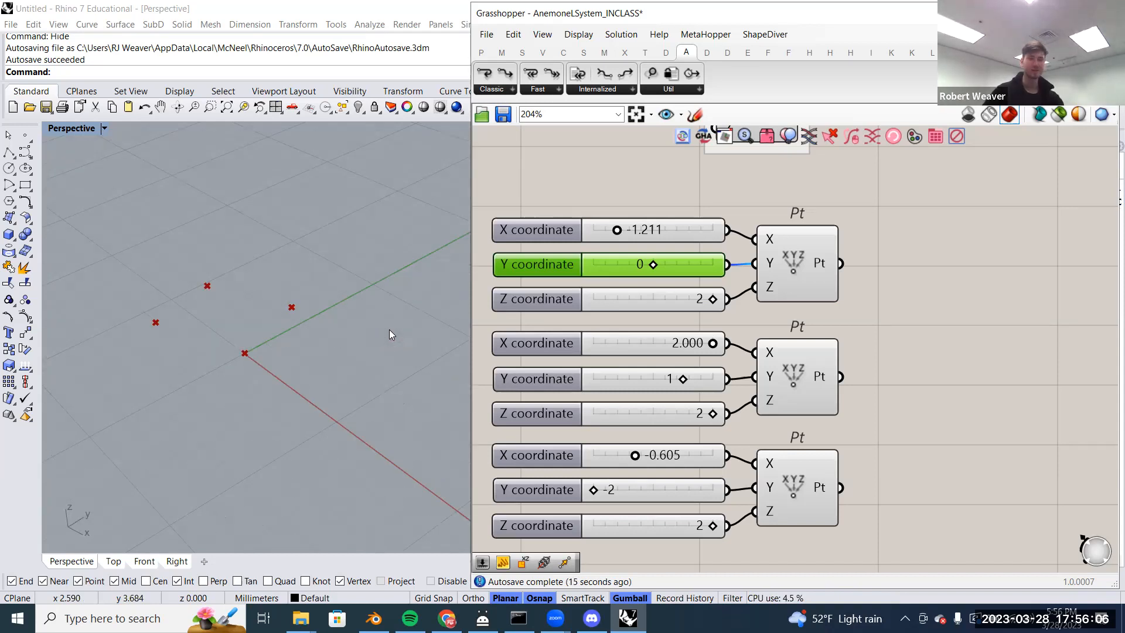
scroll(899, 347, down, 1)
mouse_move(899, 347)
right_down()
mouse_move(779, 331)
mouse_move(889, 354)
right_up()
scroll(745, 336, down, 2)
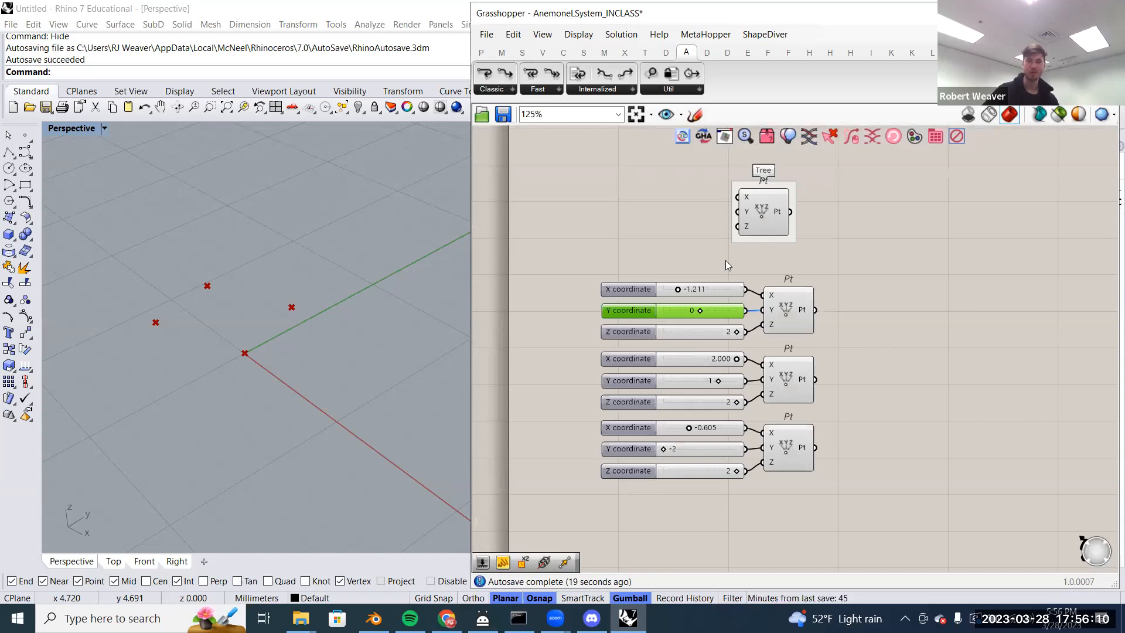
drag(761, 259, 890, 493)
click(758, 218)
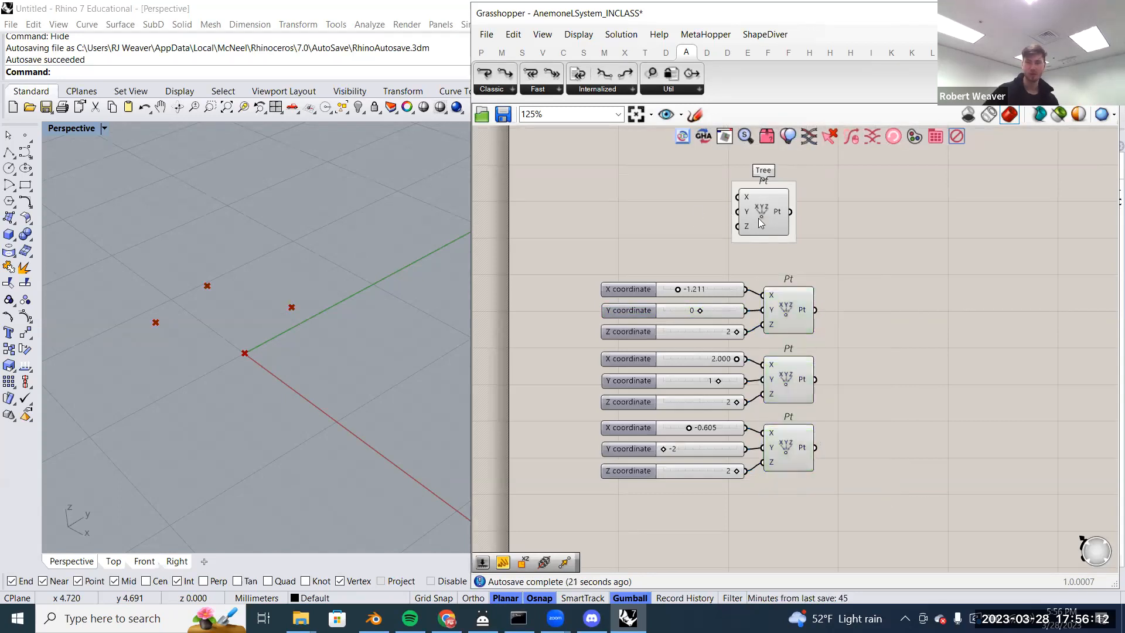
click(887, 263)
double_click(889, 264)
text(line)
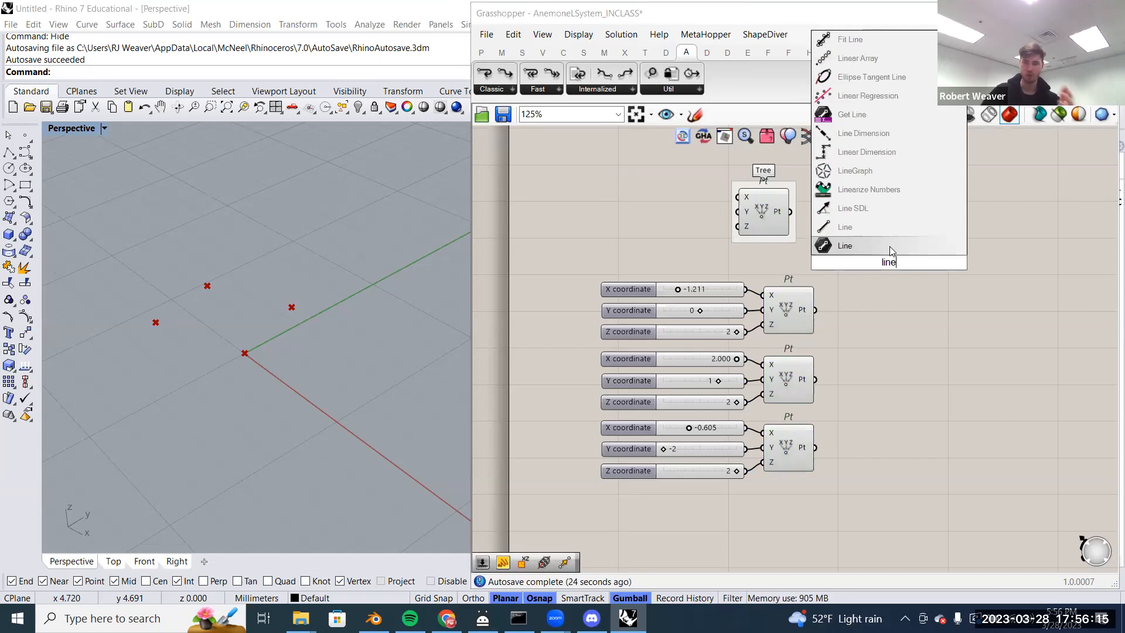
key(Return)
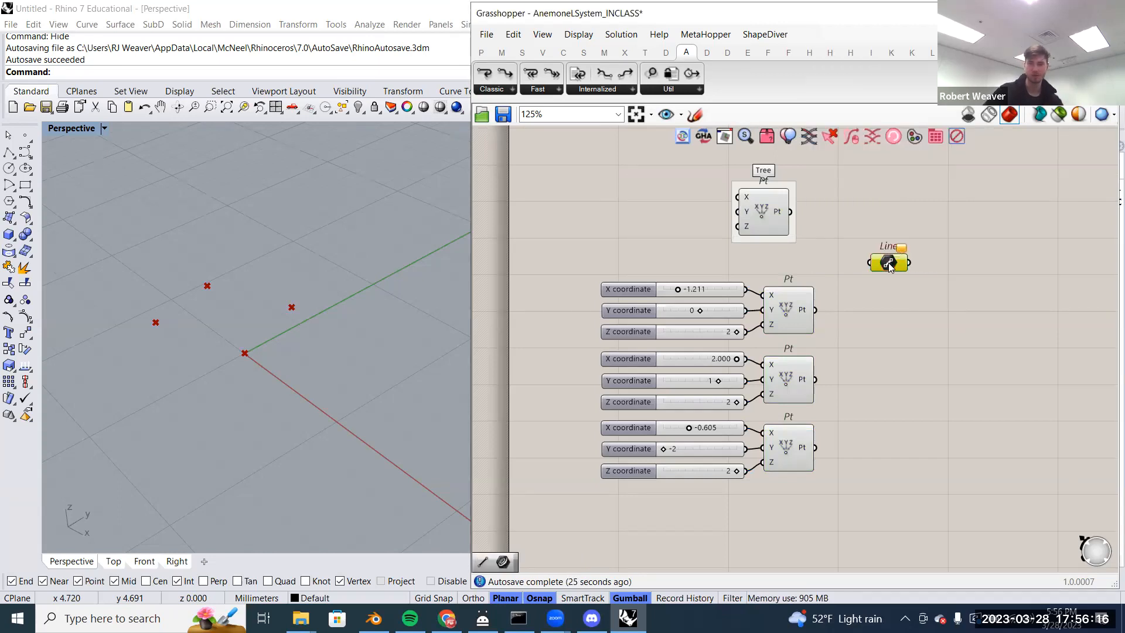
key(Delete)
- Add a two-point Line component and connect the Tree group's origin point to its A input
double_click(889, 262)
text(line)
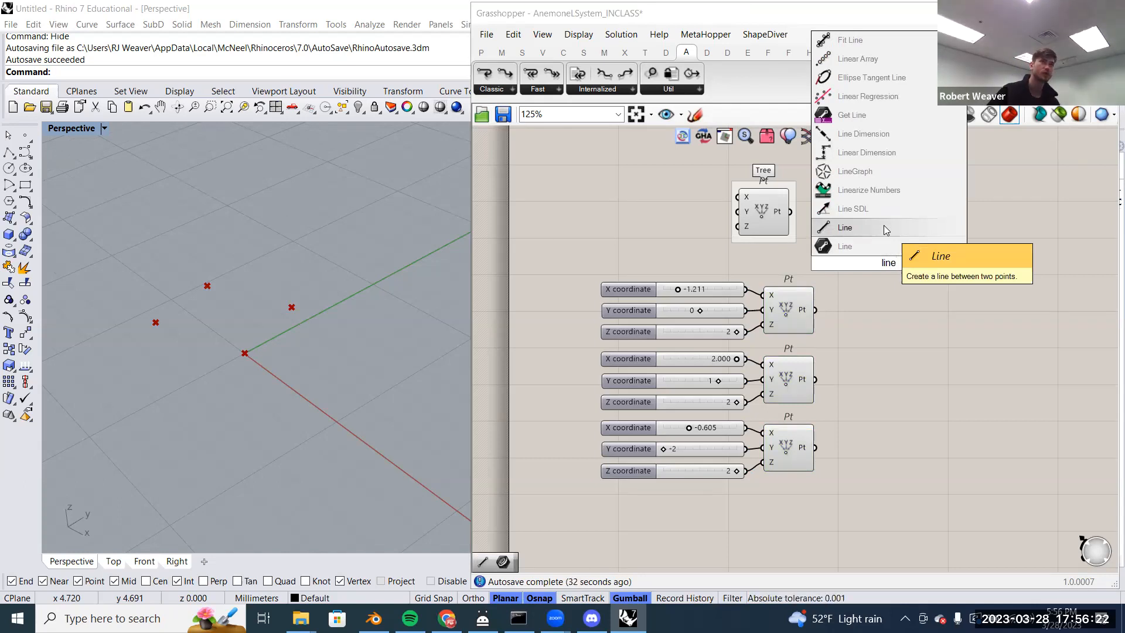
click(884, 225)
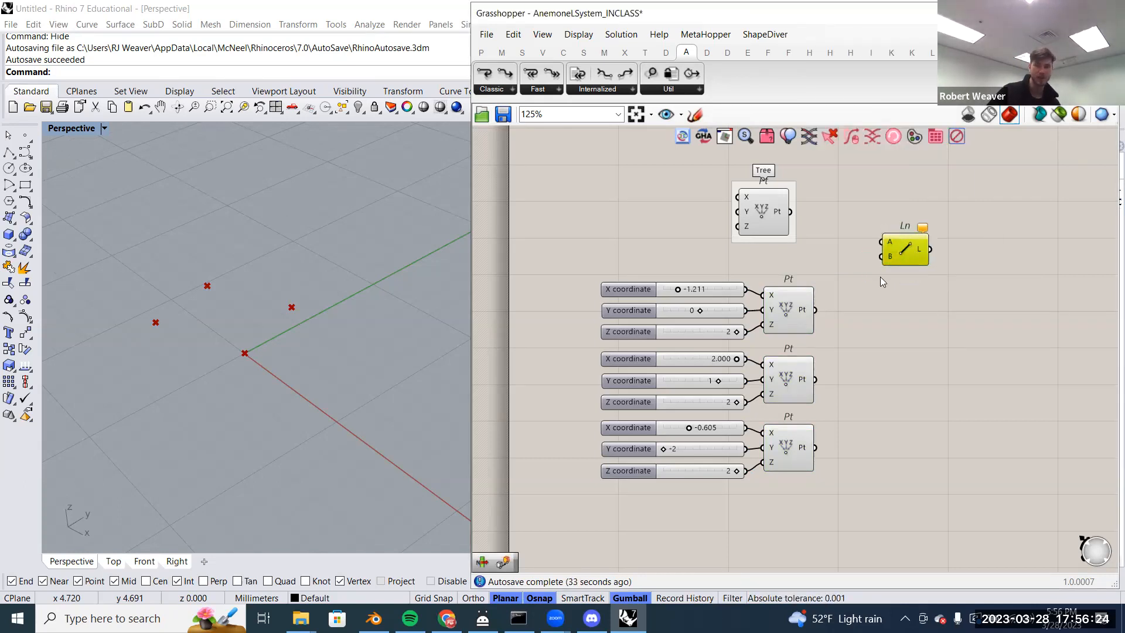
drag(898, 278, 900, 276)
drag(790, 212, 906, 277)
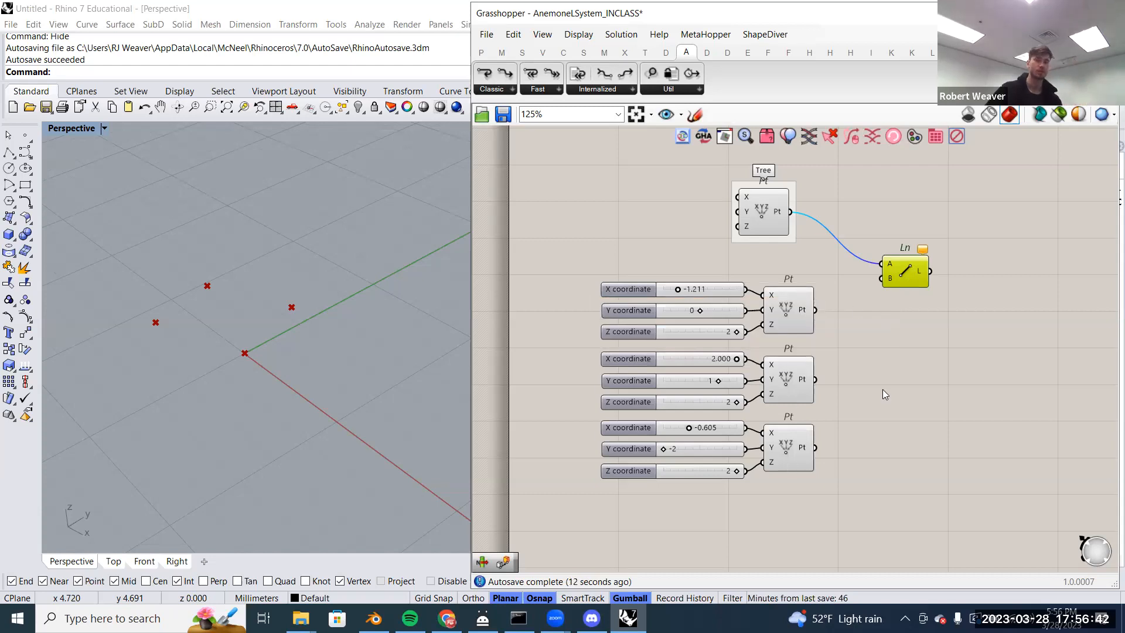
- Duplicate the Line component into three stacked copies that keep the origin point on input A, aligned in an evenly spaced column
drag(903, 276, 918, 376)
drag(997, 416, 901, 230)
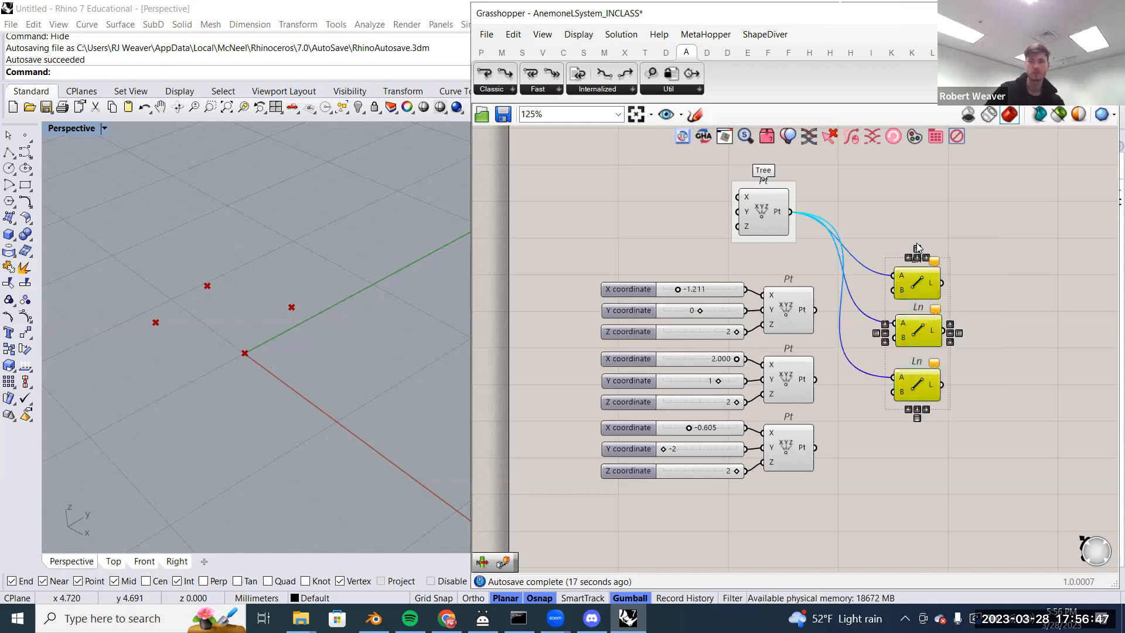
click(945, 227)
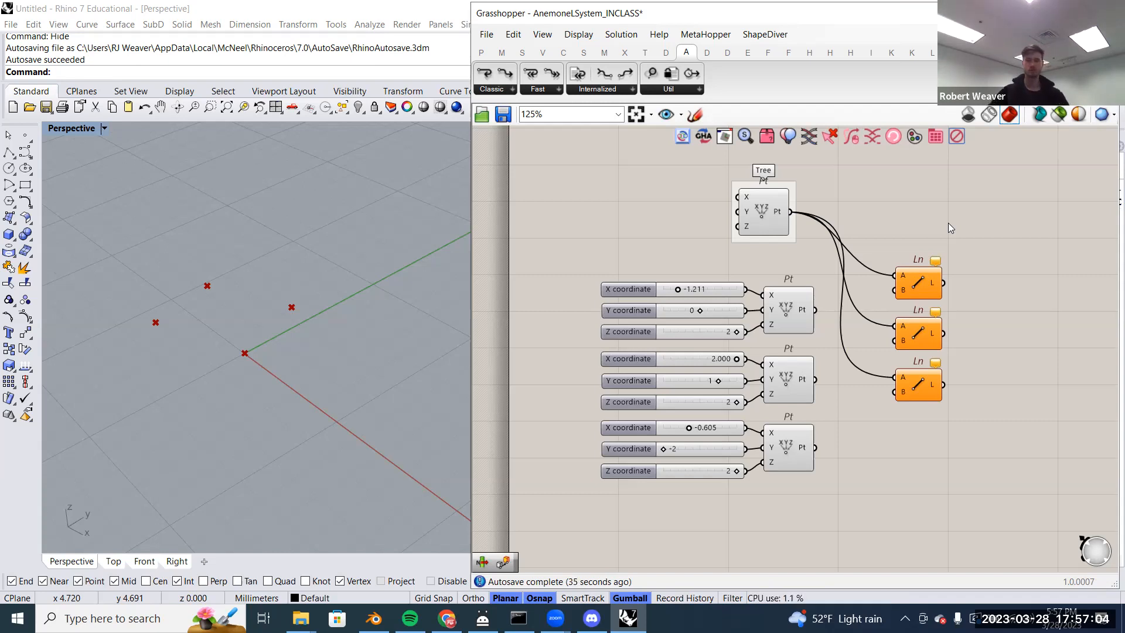
- Connect each of the three slider-driven points to the B input of its corresponding Line component
right_drag(975, 262, 901, 260)
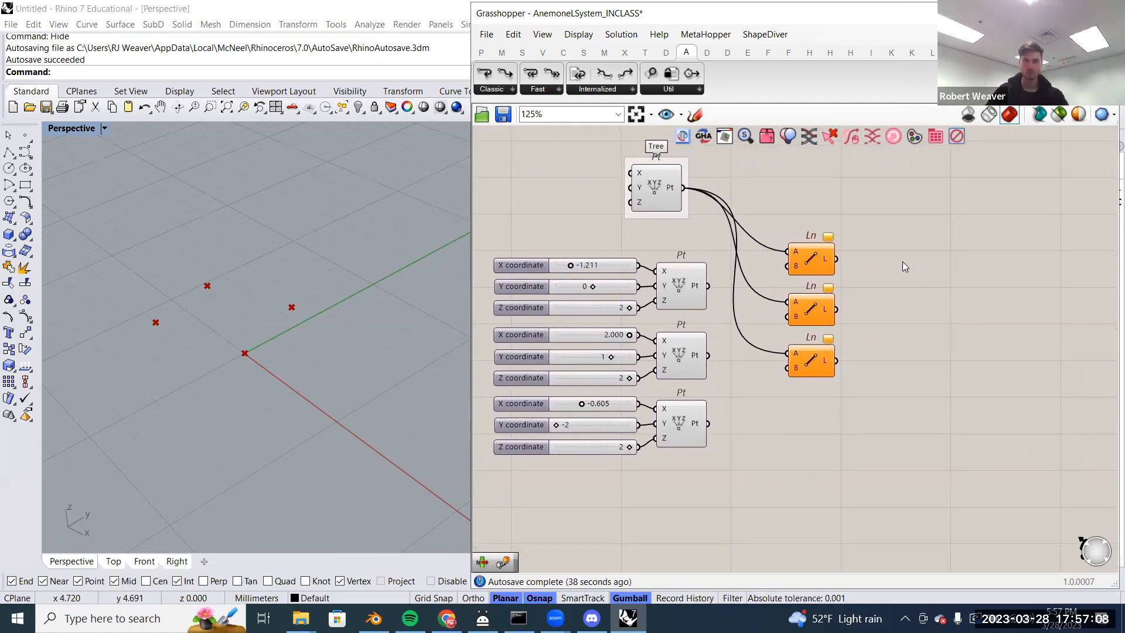
drag(708, 285, 787, 265)
drag(708, 355, 787, 317)
drag(708, 423, 787, 368)
drag(870, 415, 762, 214)
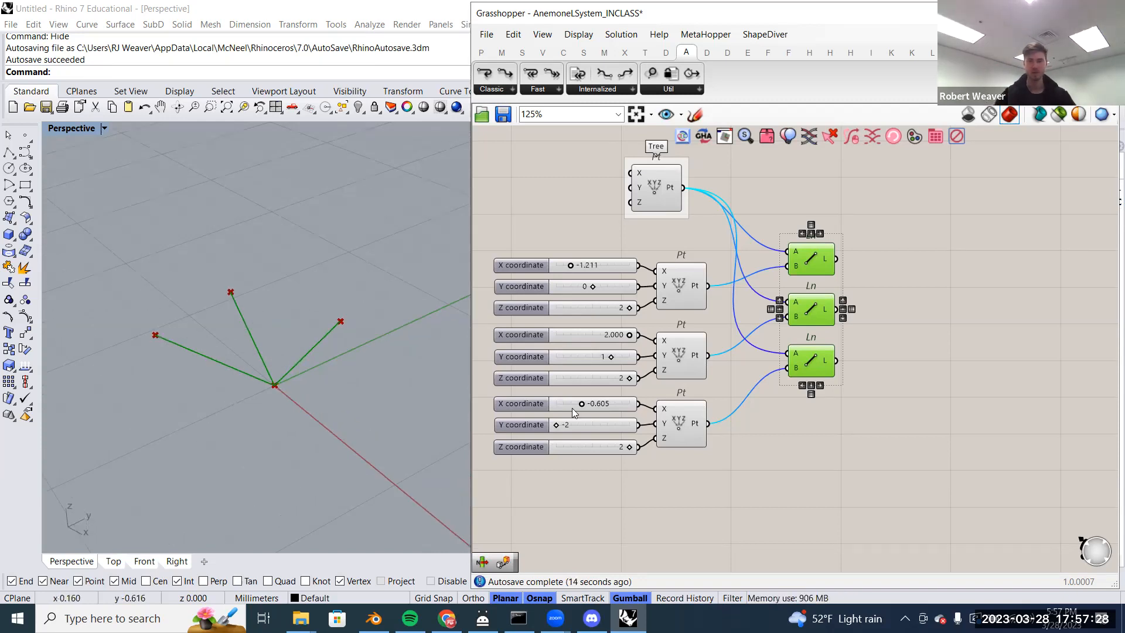
- Add a Merge component and connect the three Line outputs to D1, D2 and D3 in order
right_drag(924, 403, 900, 409)
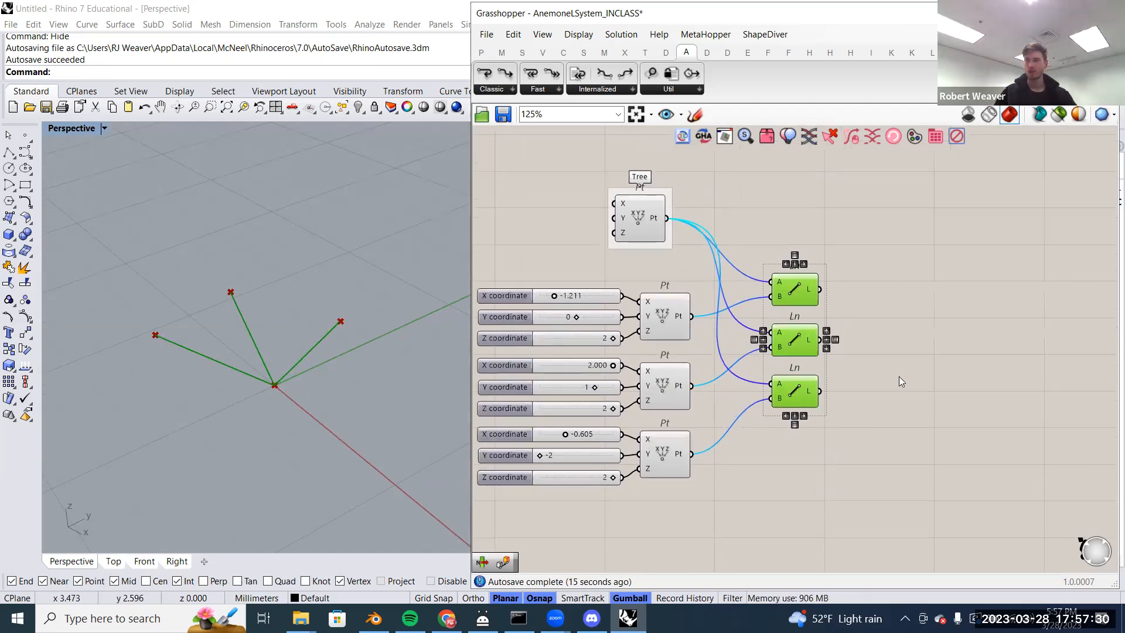
double_click(910, 334)
text(merge)
click(902, 317)
drag(906, 328, 900, 288)
drag(826, 289, 875, 283)
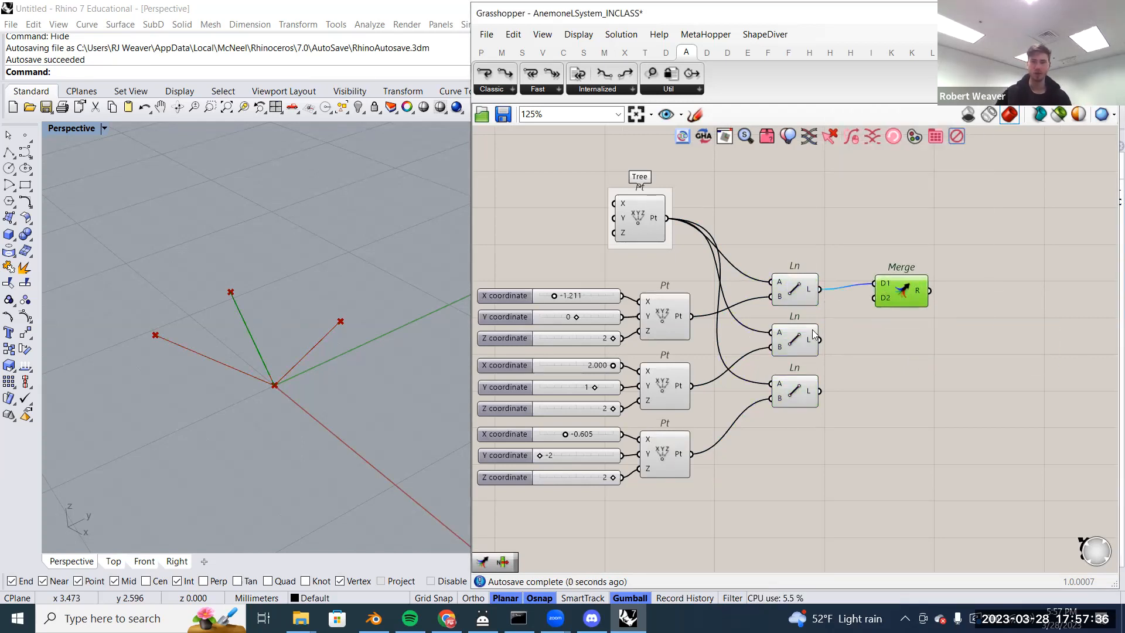
drag(822, 340, 875, 297)
drag(822, 391, 880, 310)
- Move the Merge component down slightly so its D1 input lines up with the uppermost Line output
scroll(911, 316, up, 5)
scroll(916, 313, down, 4)
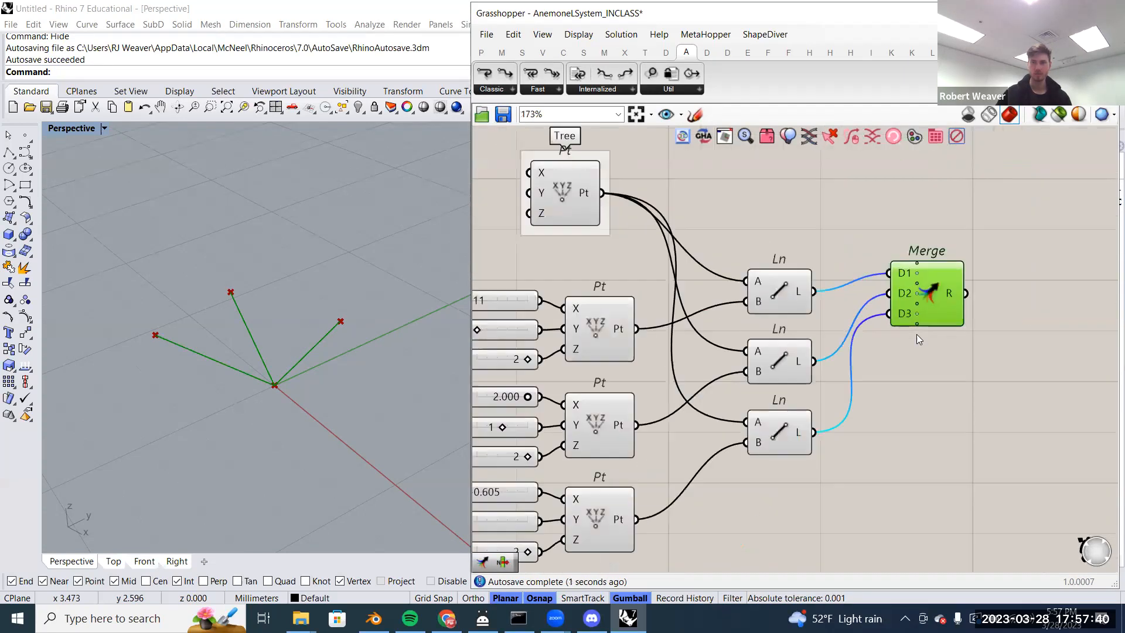
scroll(919, 340, down, 2)
click(941, 393)
scroll(942, 393, up, 1)
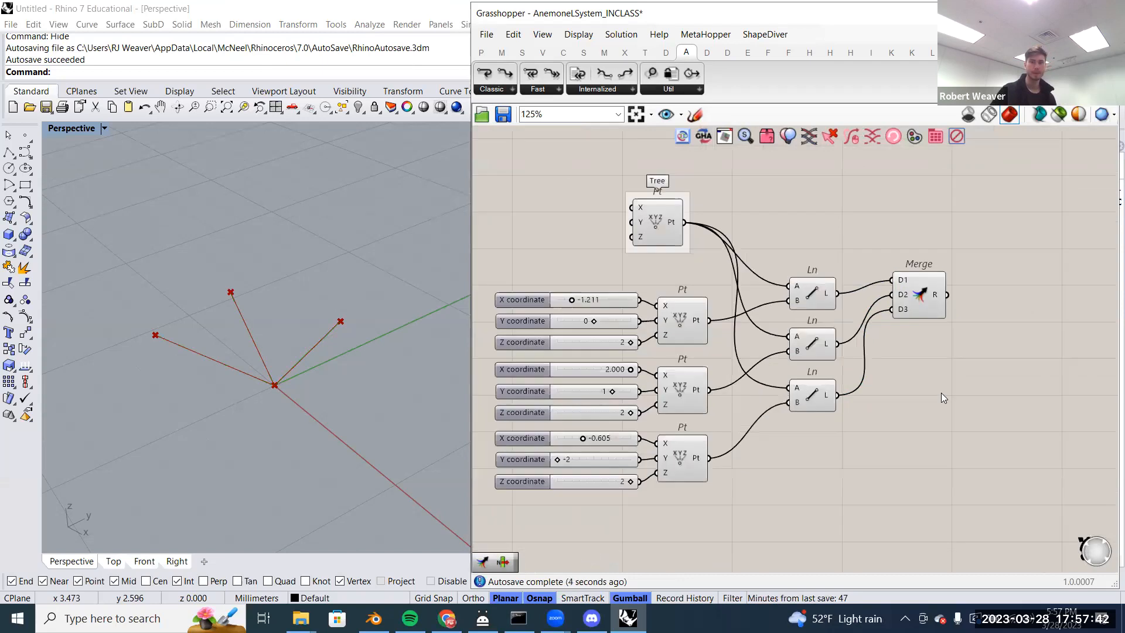
right_drag(941, 392, 950, 380)
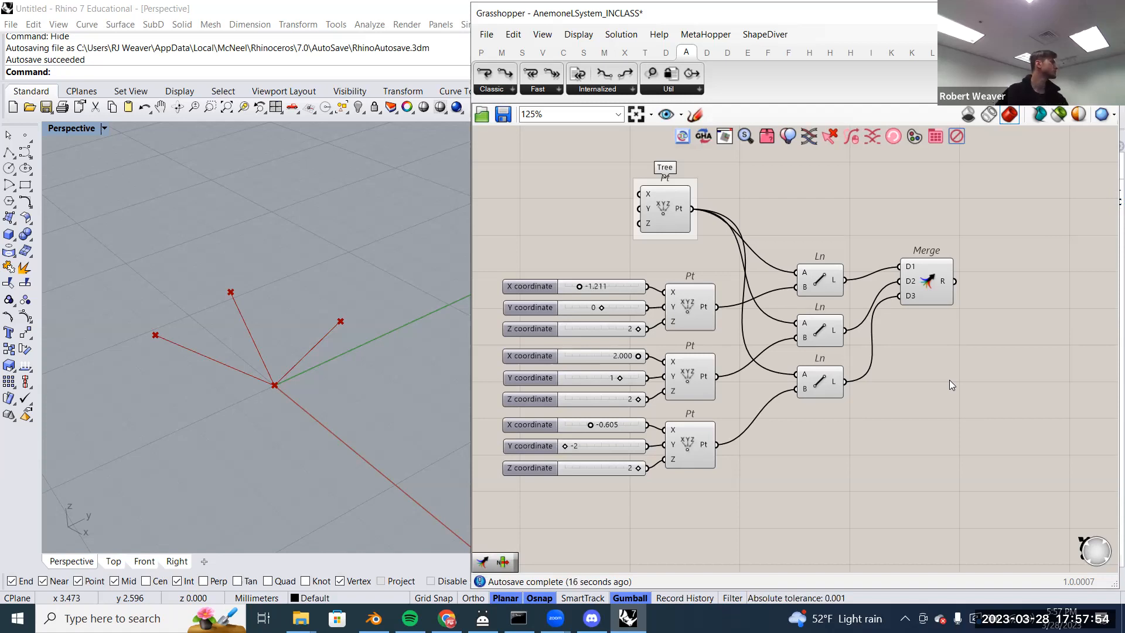
scroll(912, 382, down, 4)
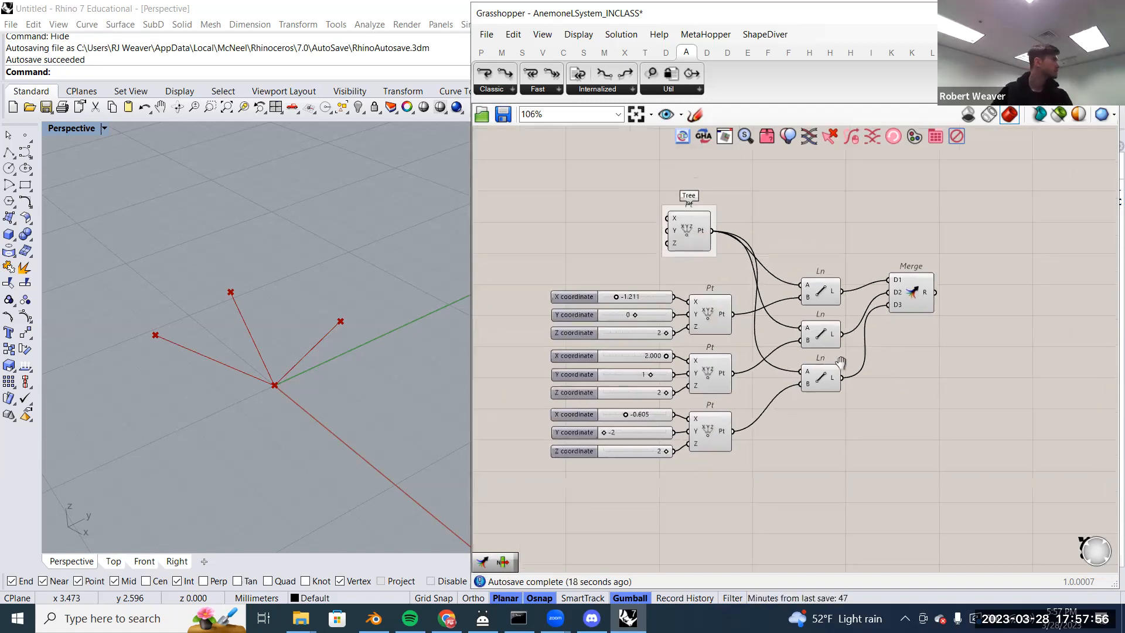
scroll(842, 368, up, 5)
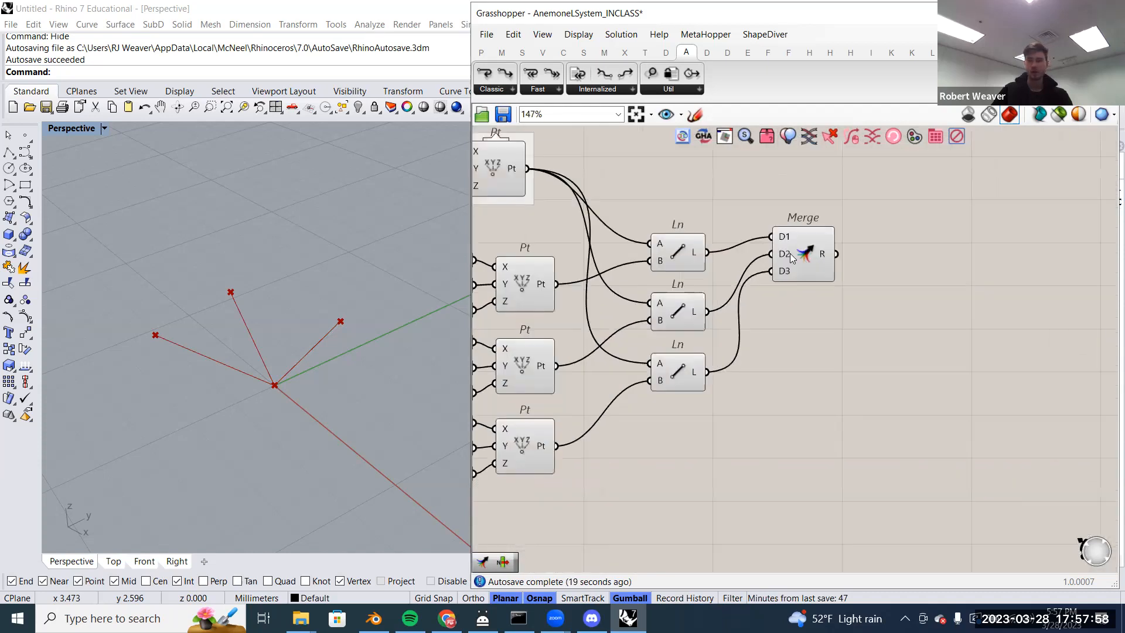
drag(809, 260, 807, 275)
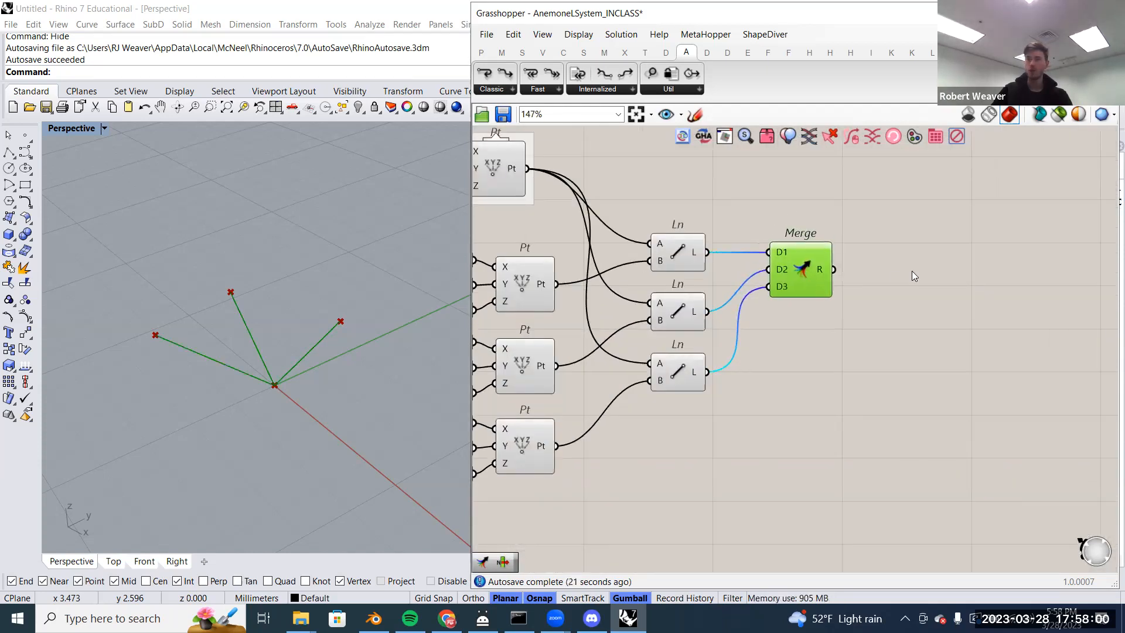
- Place Anemone's Classic Loop Start and Loop End components after the Merge component
click(505, 94)
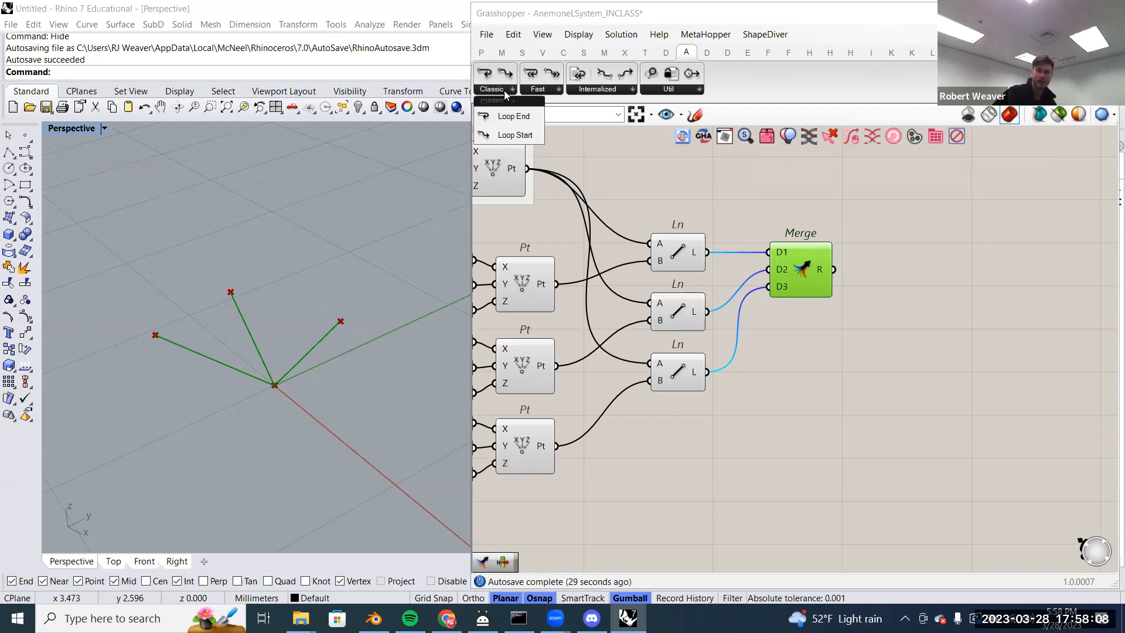
drag(511, 116, 1009, 261)
click(512, 89)
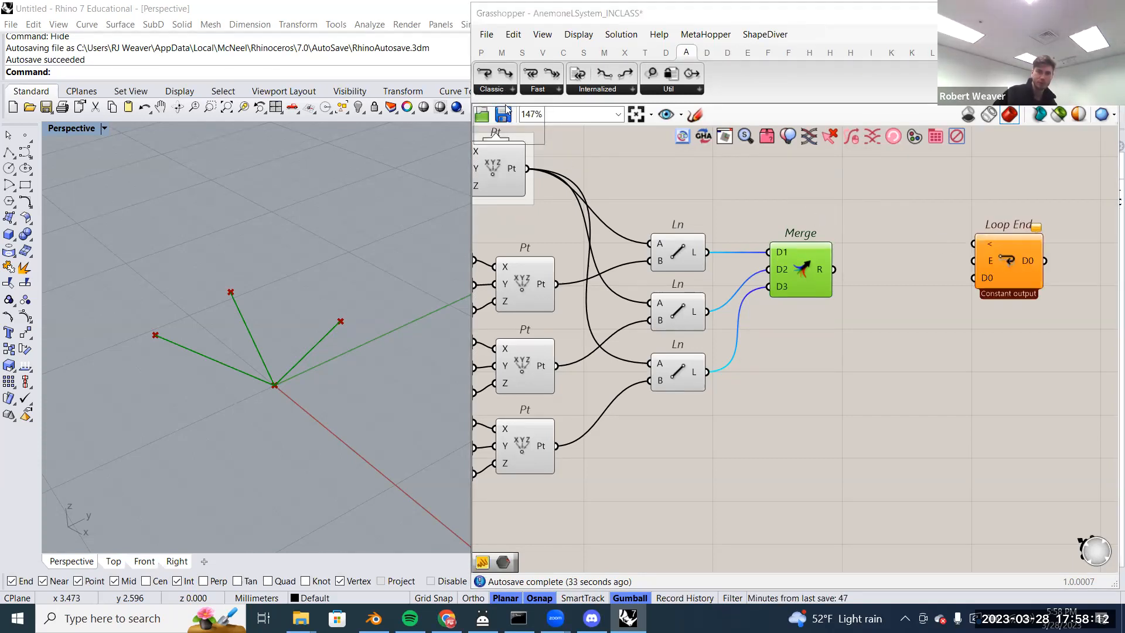
drag(515, 135, 893, 261)
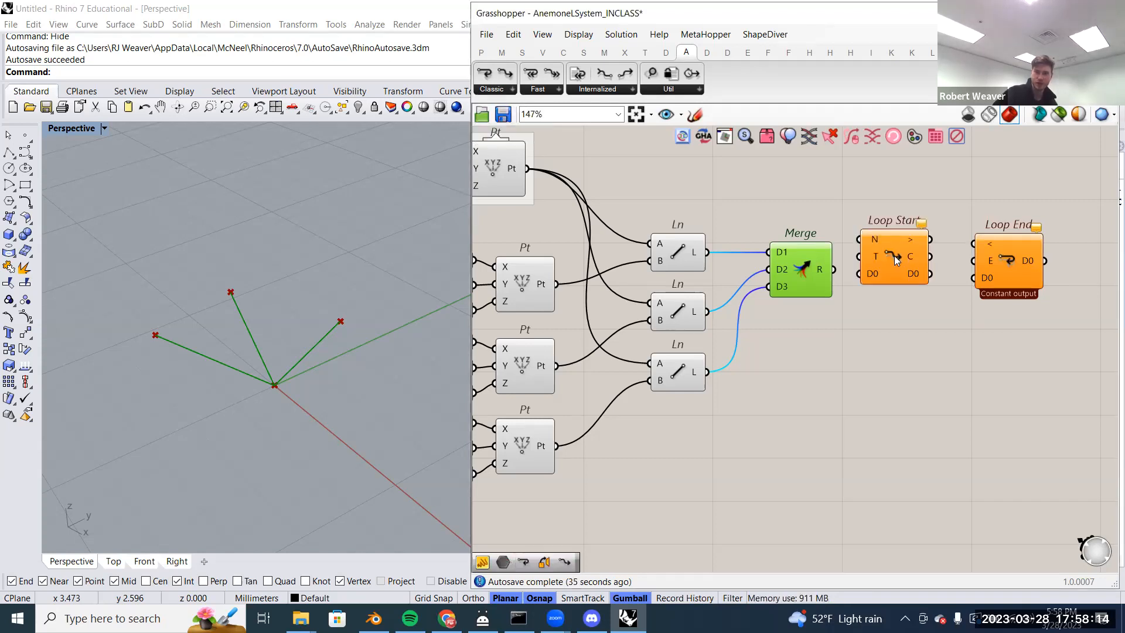
click(894, 263)
- Align Loop Start and Loop End in a row and move Loop End away to leave room between them
right_drag(871, 304, 587, 325)
drag(750, 343, 602, 260)
click(761, 324)
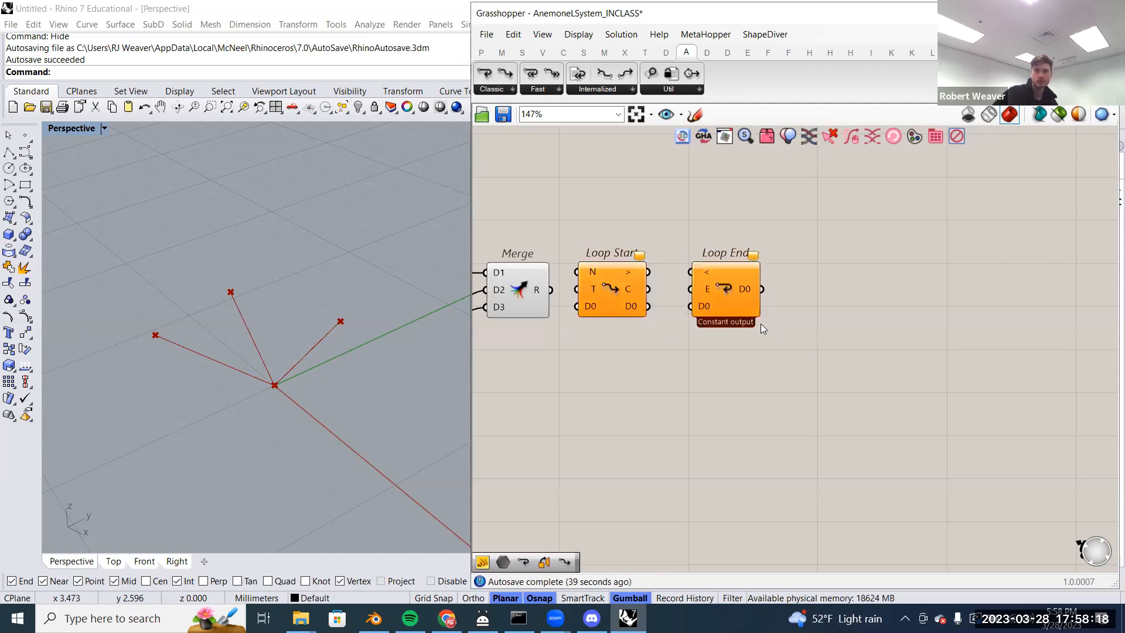
drag(728, 300, 949, 299)
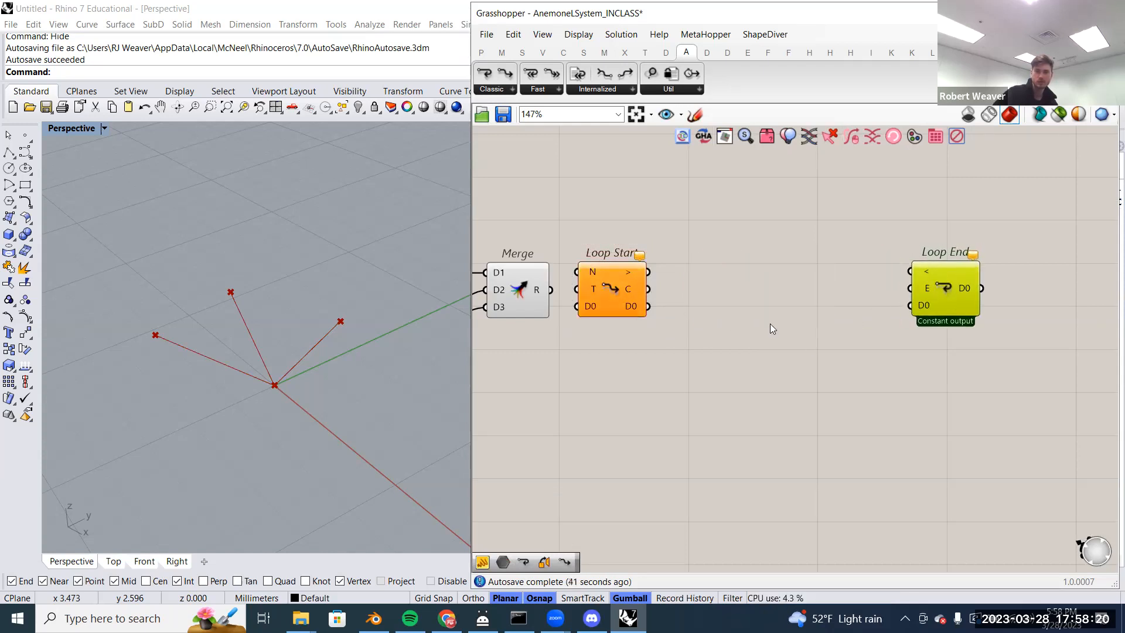
- Connect Loop Start's > output to Loop End's < input and shift Loop End slightly farther from Loop Start
right_drag(770, 323, 817, 317)
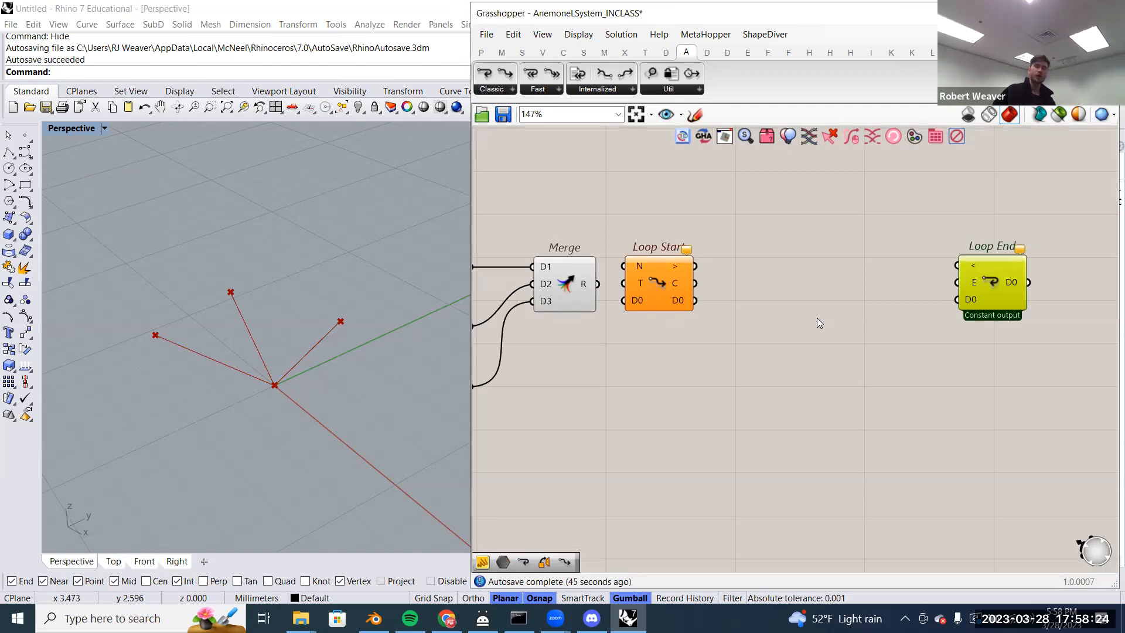
right_drag(817, 318, 742, 335)
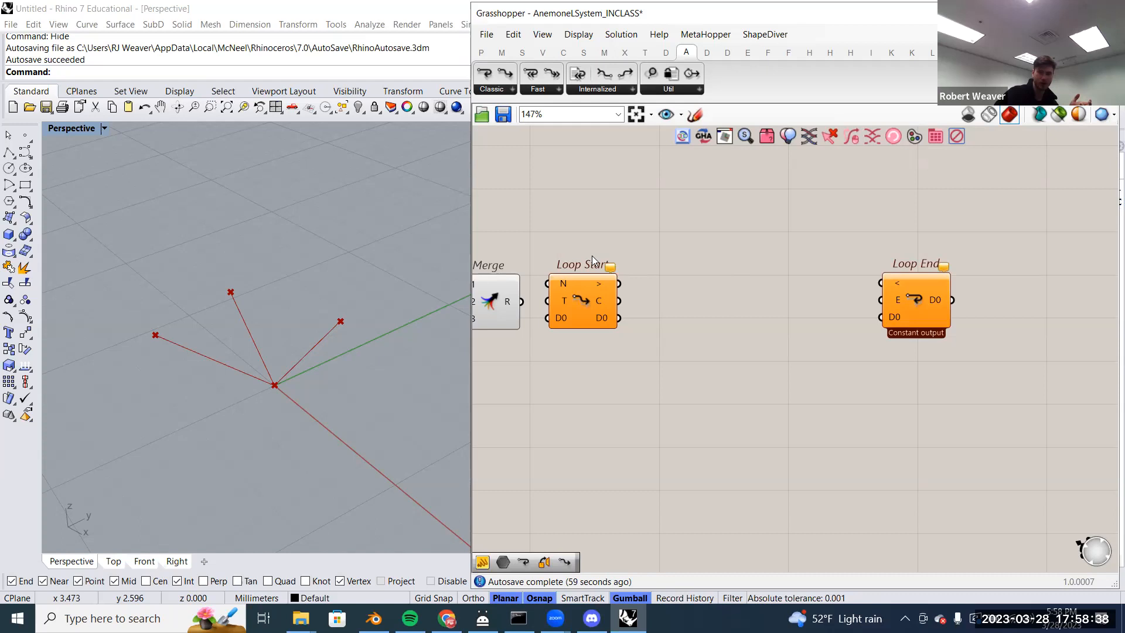
mouse_move(612, 272)
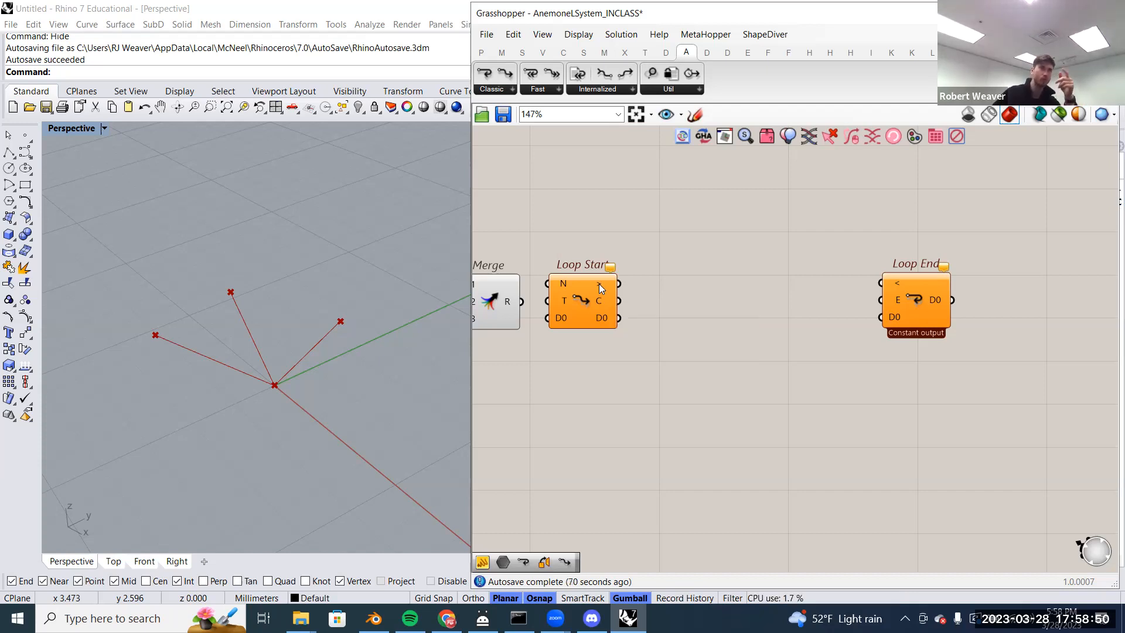
drag(618, 284, 877, 280)
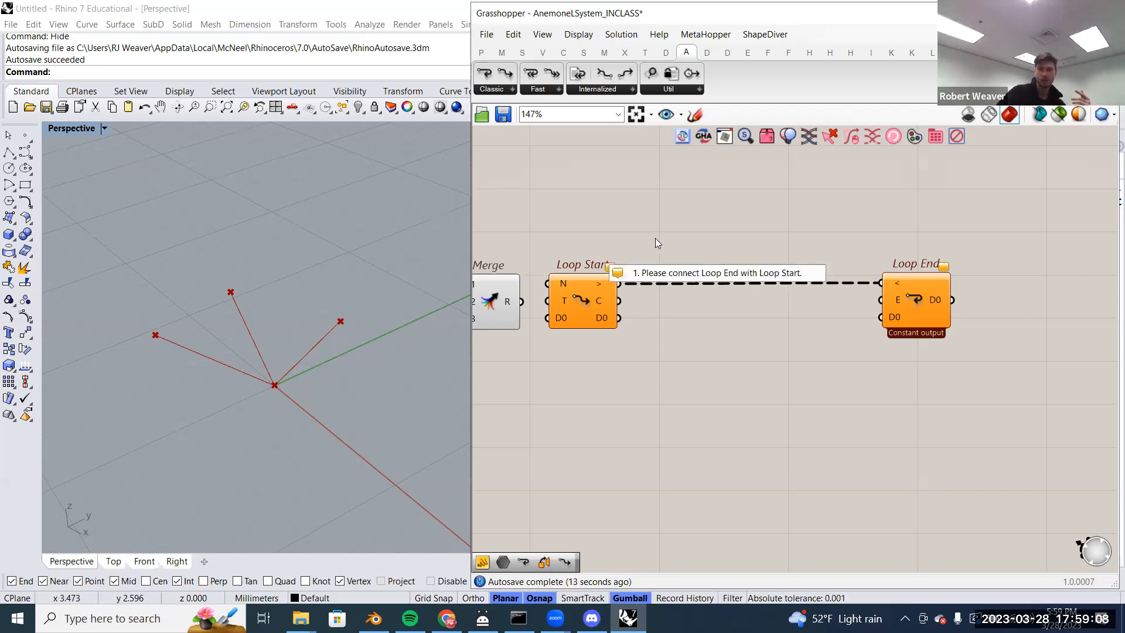
right_drag(816, 308, 827, 307)
drag(919, 296, 940, 295)
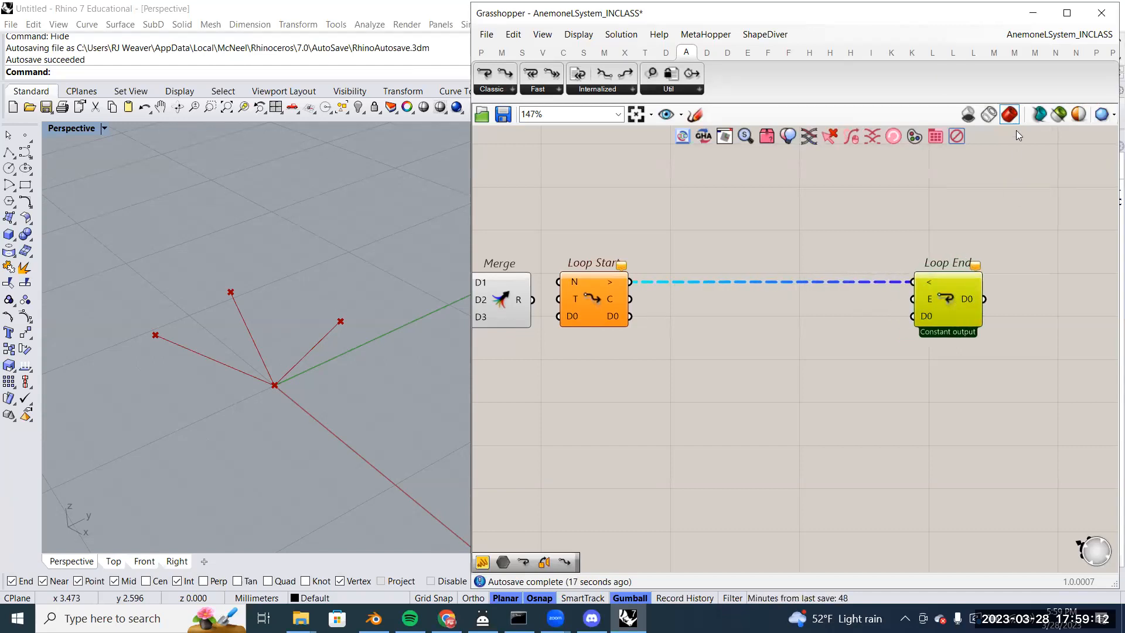
right_drag(890, 247, 908, 254)
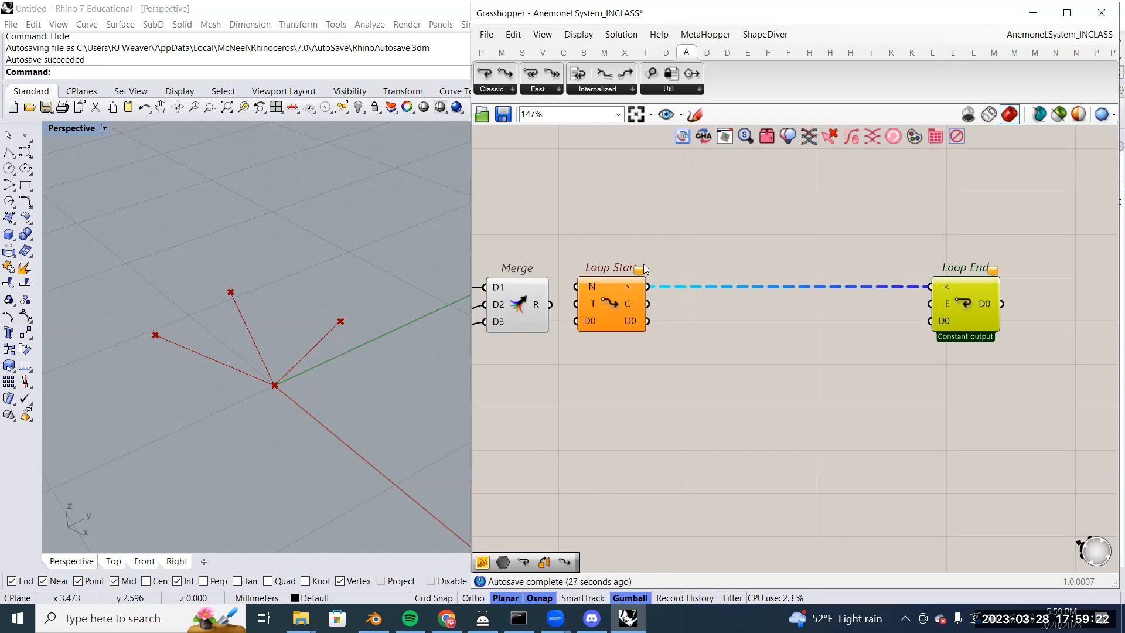
right_drag(640, 252, 689, 261)
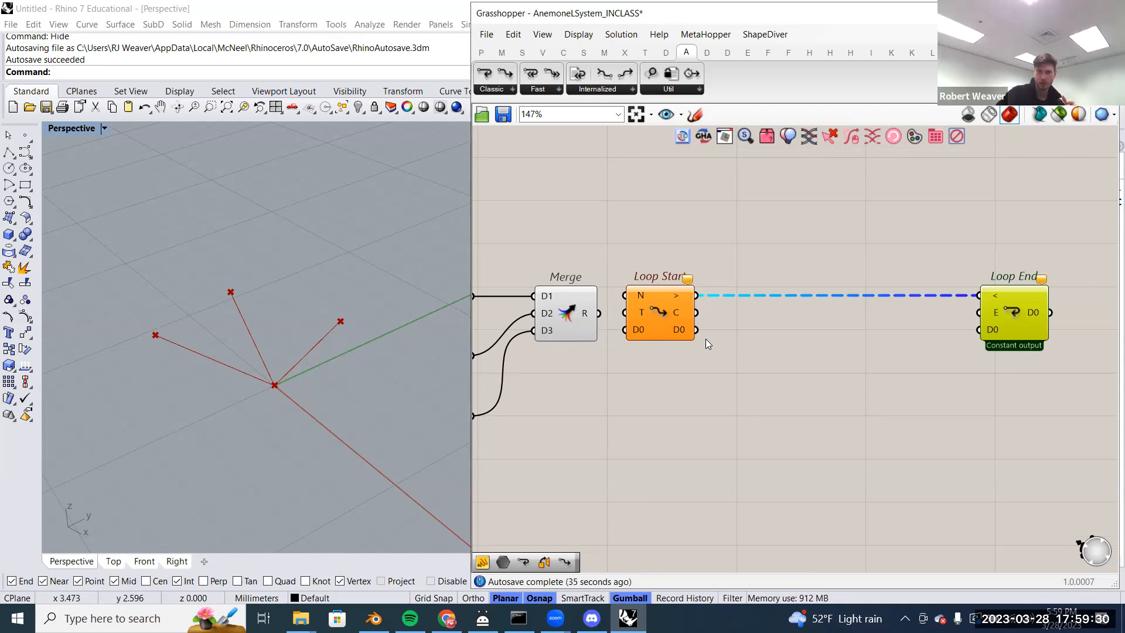
scroll(698, 334, down, 1)
scroll(698, 333, up, 1)
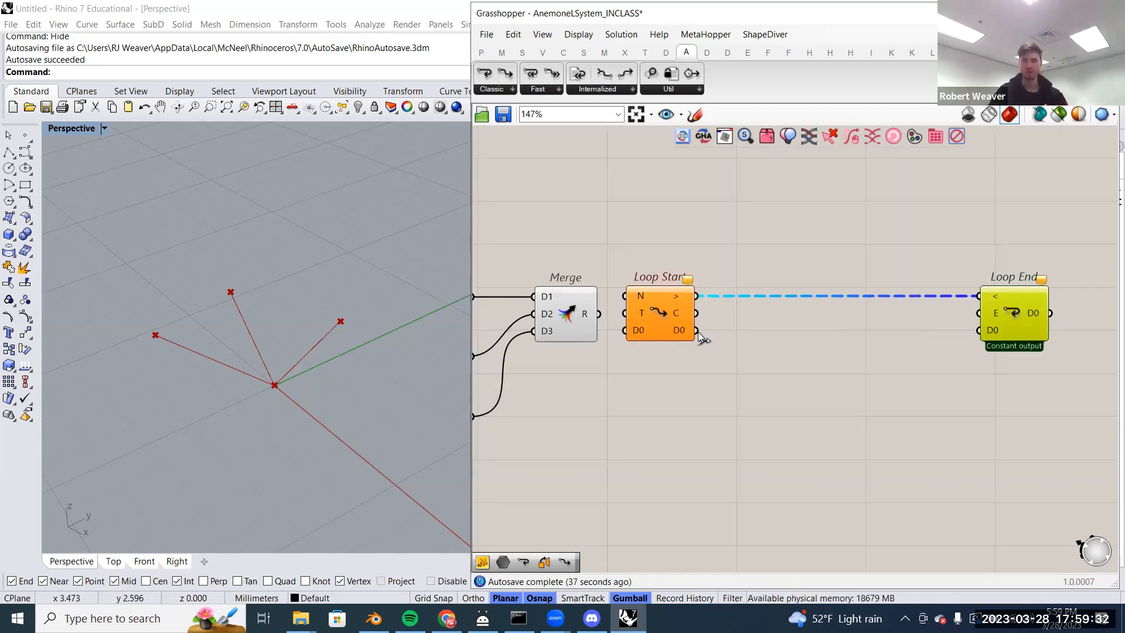
right_drag(571, 493, 591, 506)
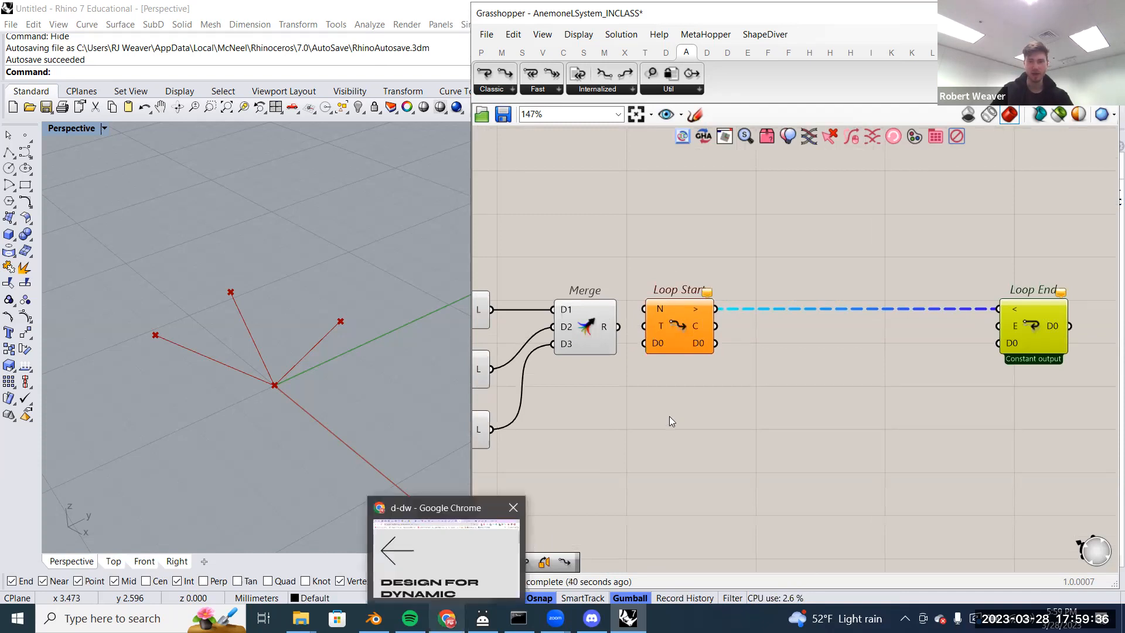
right_drag(671, 421, 682, 422)
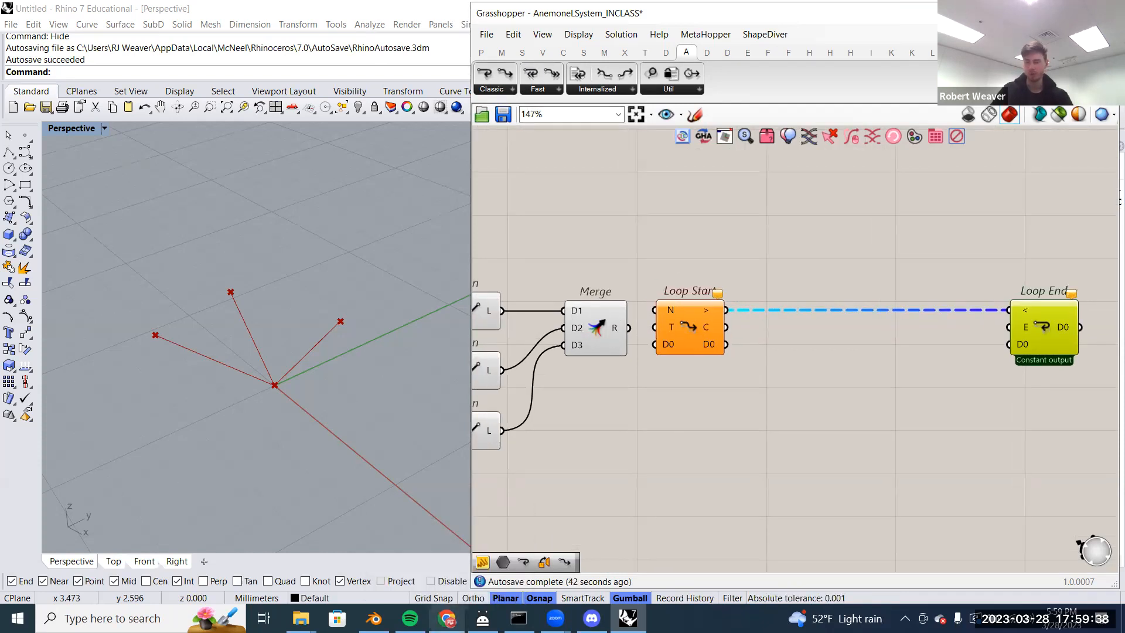
mouse_move(447, 618)
right_drag(676, 423, 700, 434)
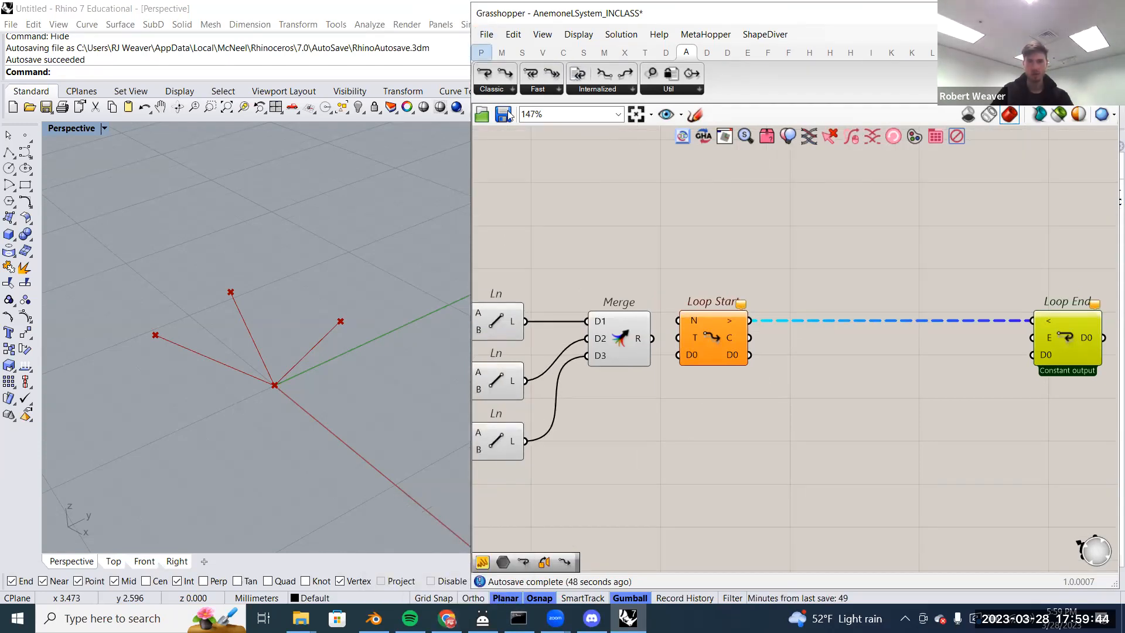
- Place a Bifocals component above Merge and Loop Start to label the components with their names
click(484, 54)
click(898, 89)
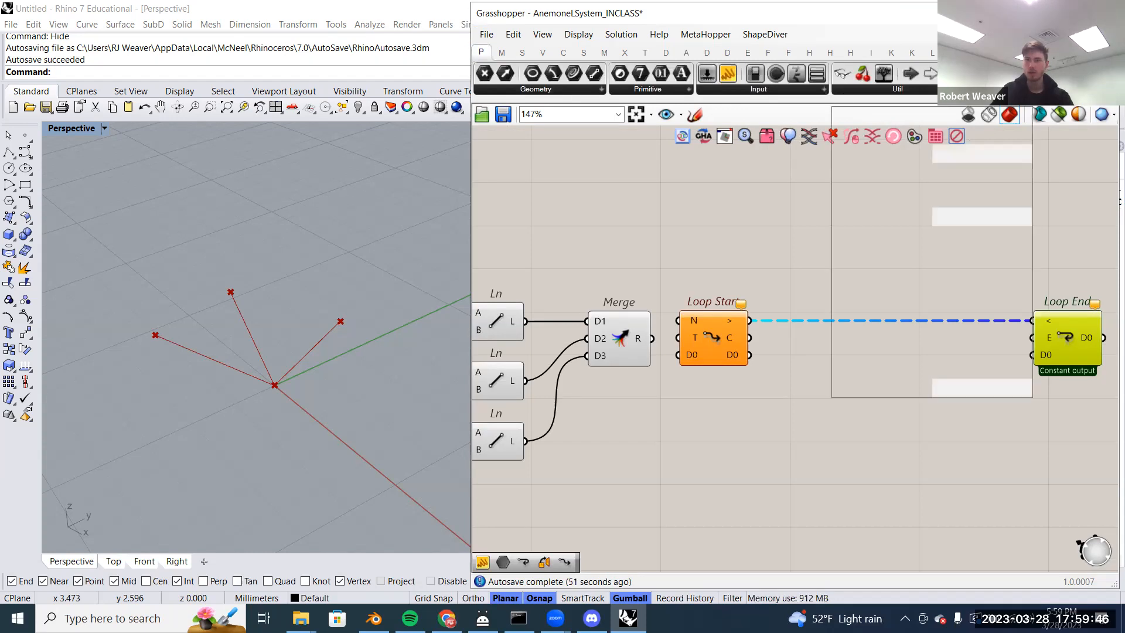
drag(835, 182, 660, 205)
scroll(674, 228, up, 2)
scroll(670, 234, down, 3)
scroll(700, 282, up, 2)
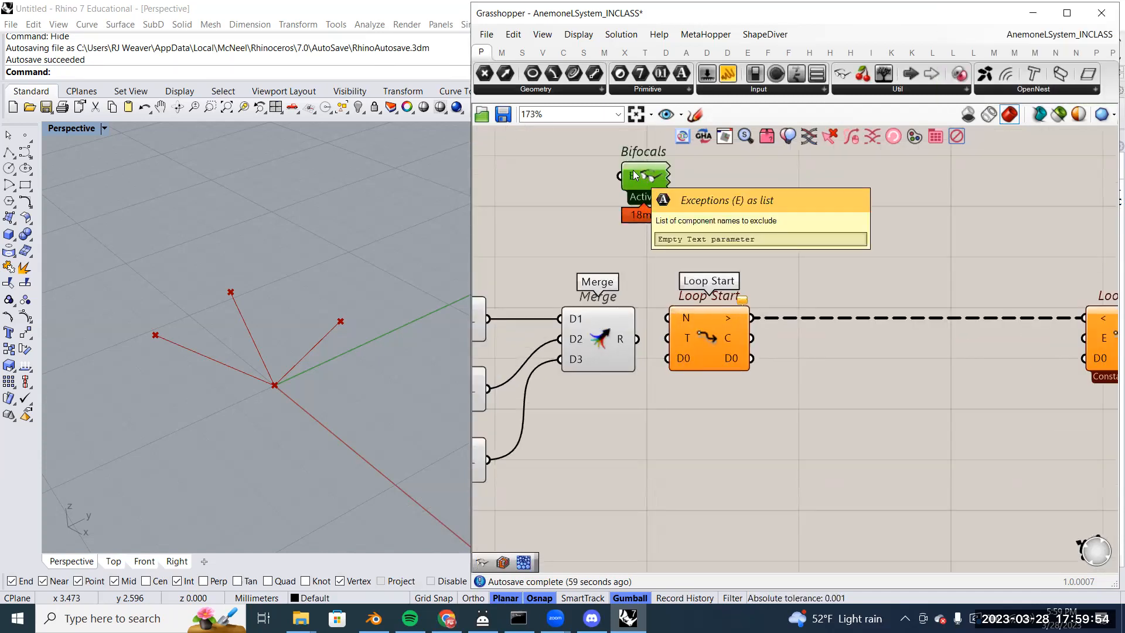
- Delete the Bifocals component and display the Anemone component set
key(Delete)
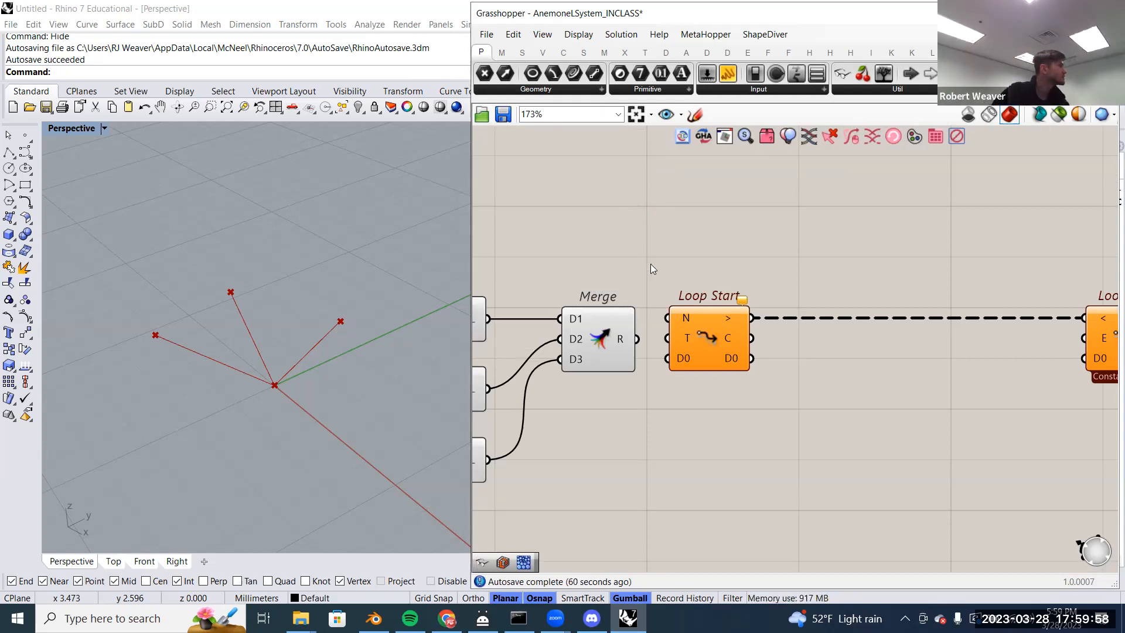
scroll(651, 269, down, 2)
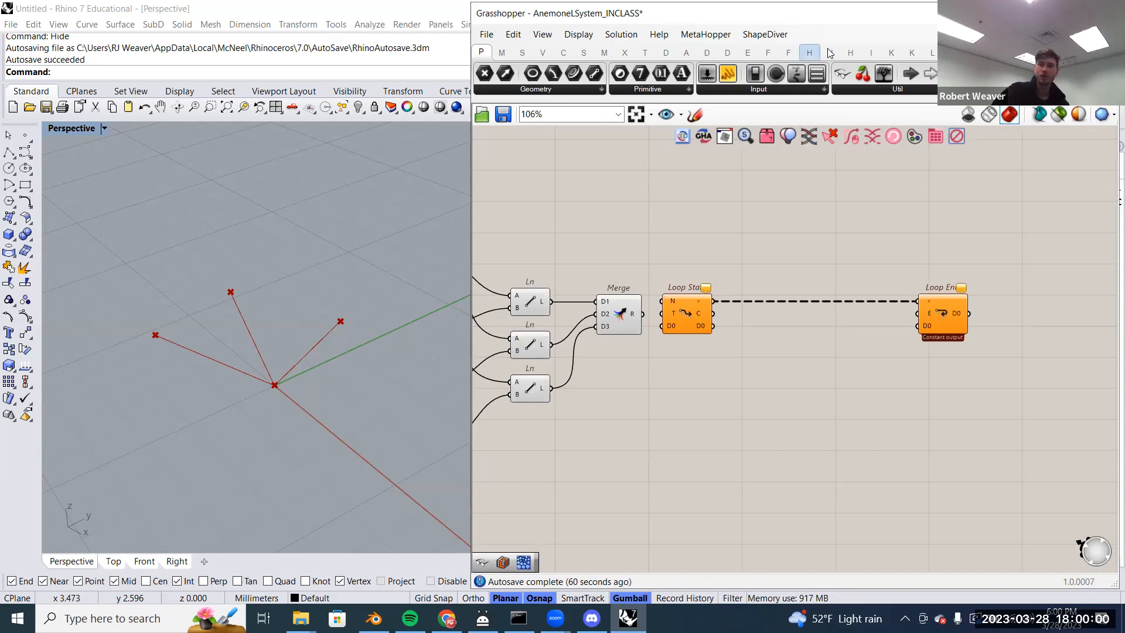
click(688, 52)
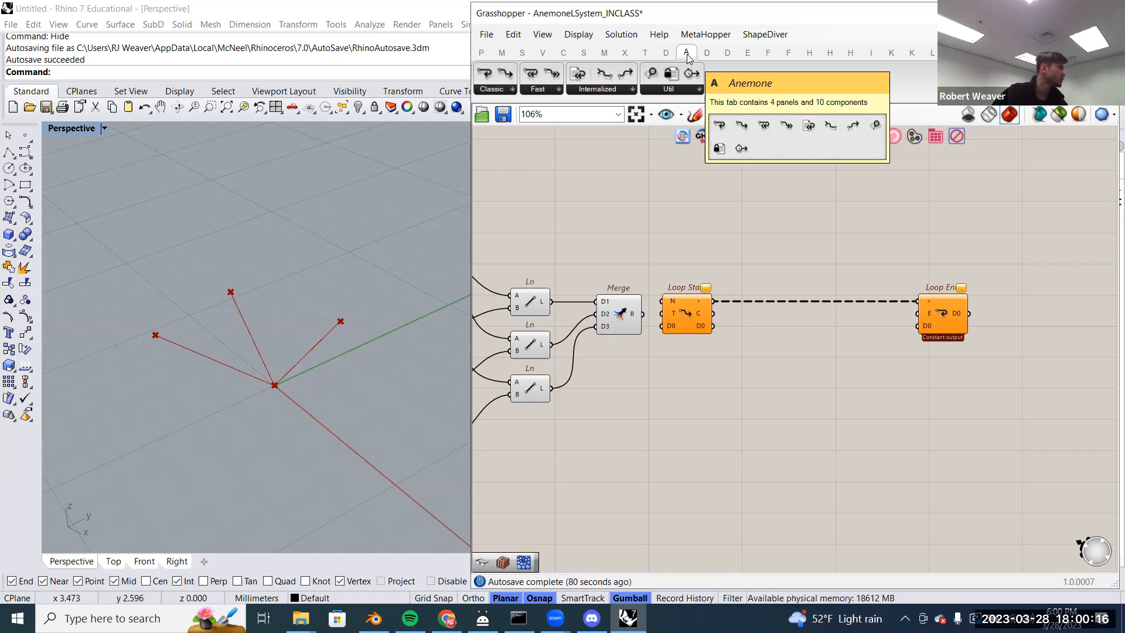
- Move Loop Start and Loop End up together so they sit slightly higher than the Merge component, and select Merge
right_drag(806, 311, 787, 296)
scroll(806, 298, up, 1)
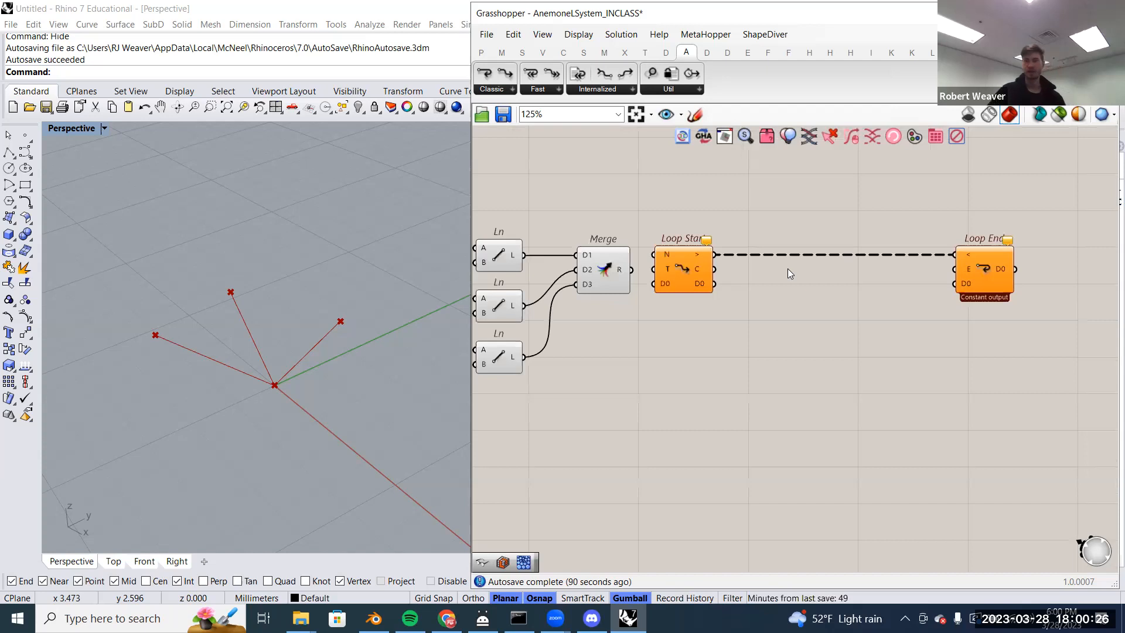
drag(972, 331, 740, 235)
drag(681, 270, 679, 232)
click(674, 280)
scroll(674, 278, up, 4)
click(611, 269)
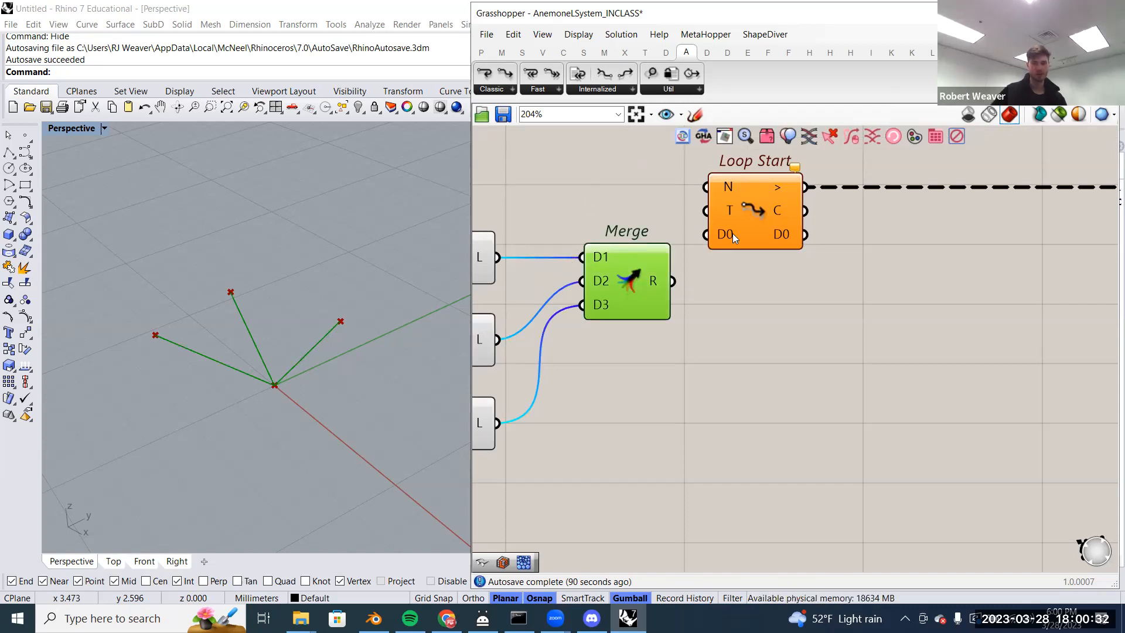
- Add a second data parameter, D1, to both Loop Start and Loop End
right_drag(763, 261, 635, 293)
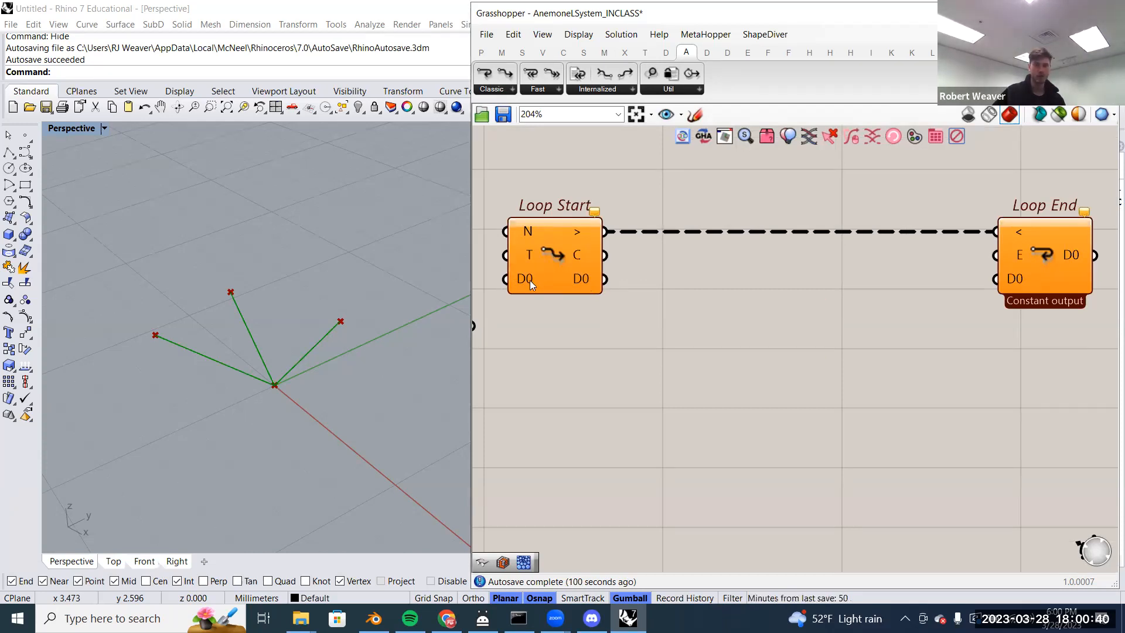
scroll(537, 302, up, 5)
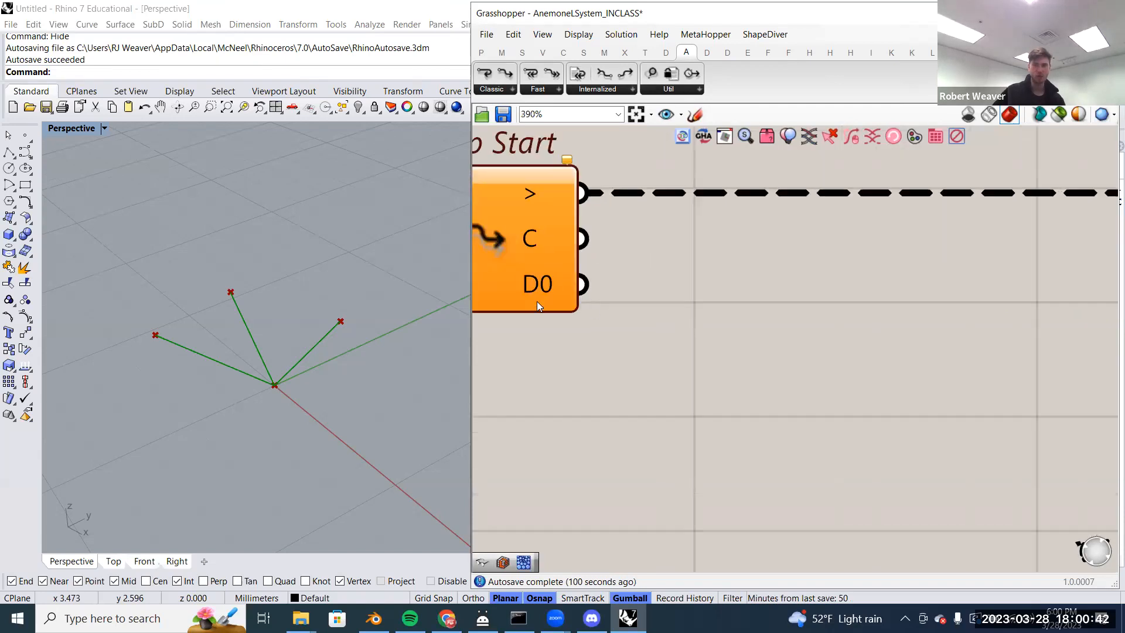
click(650, 309)
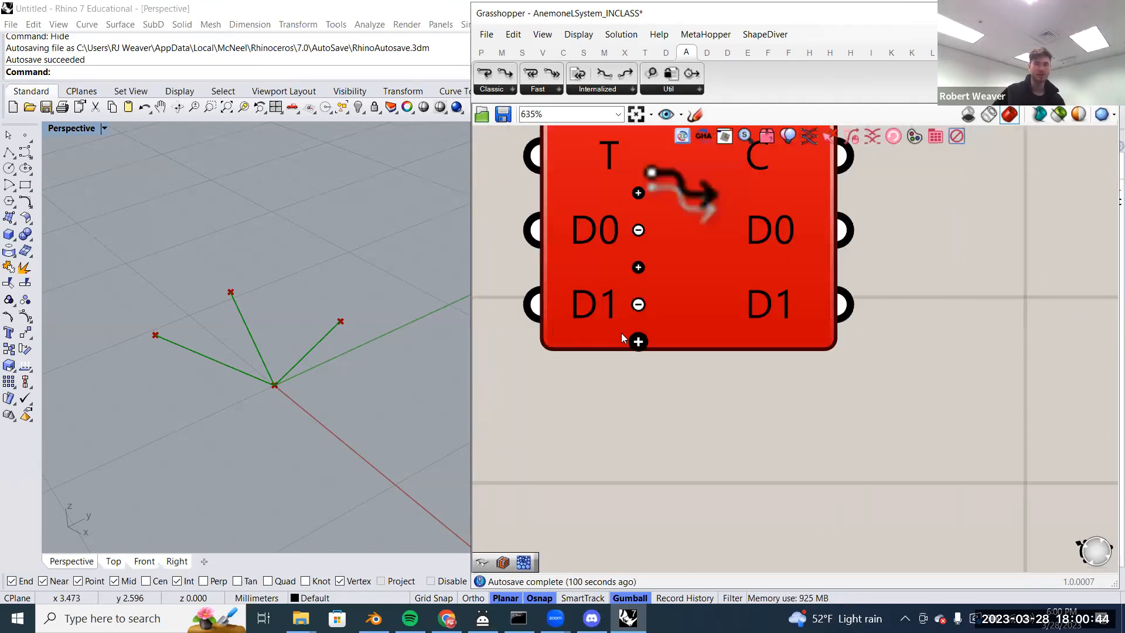
scroll(619, 340, down, 4)
scroll(633, 344, down, 4)
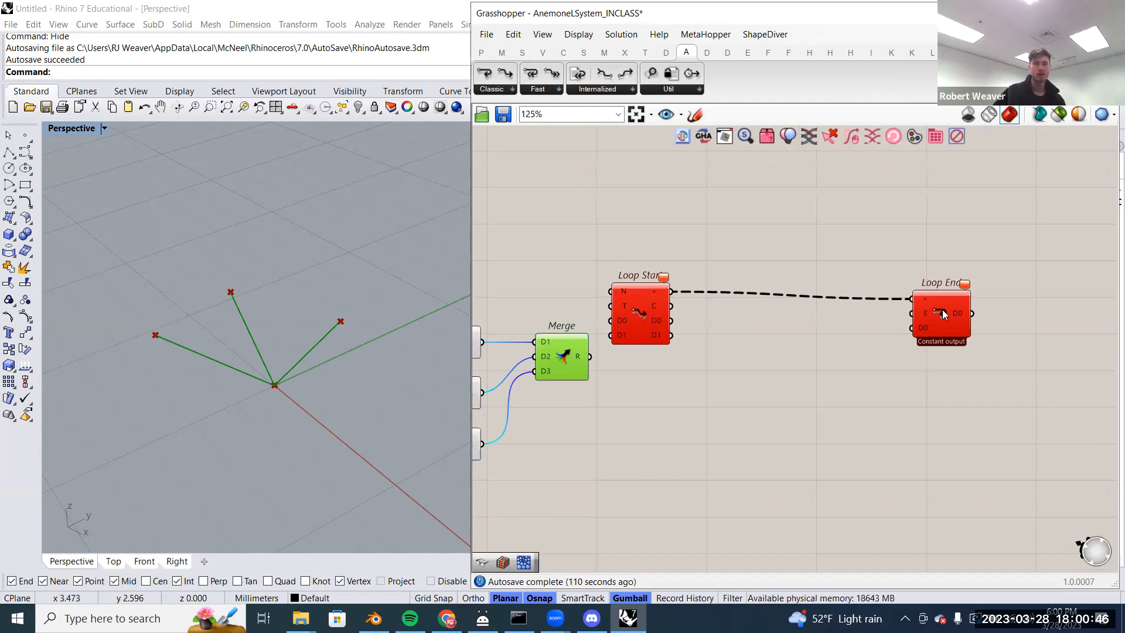
scroll(928, 340, up, 7)
click(939, 362)
scroll(956, 339, down, 6)
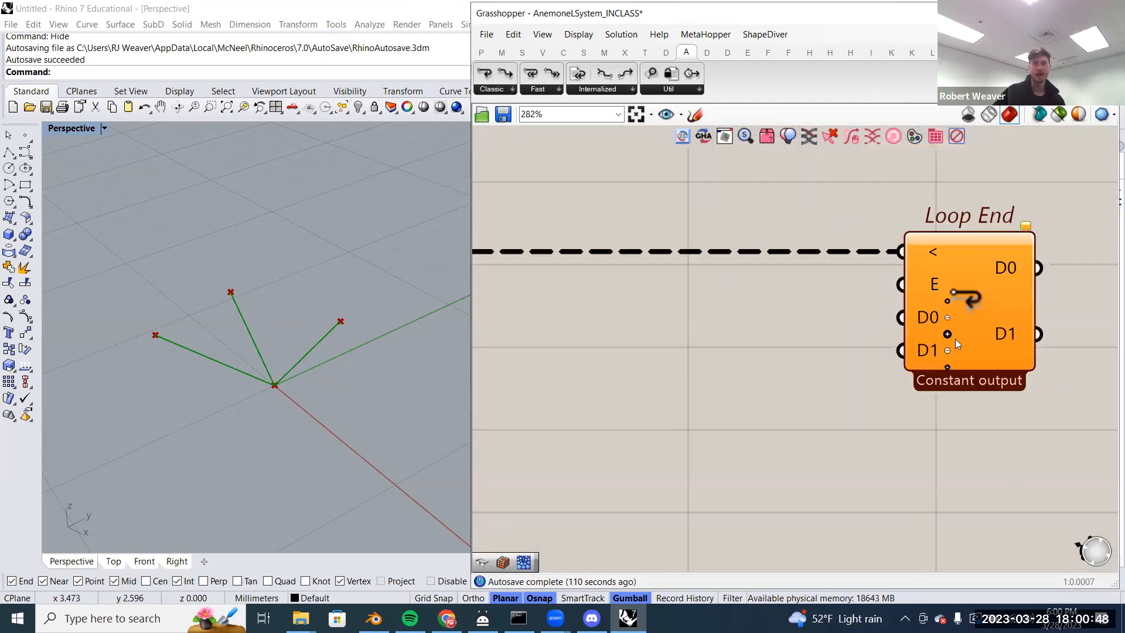
- Remove the extra D1 data parameter from both Loop Start and Loop End
scroll(656, 345, up, 6)
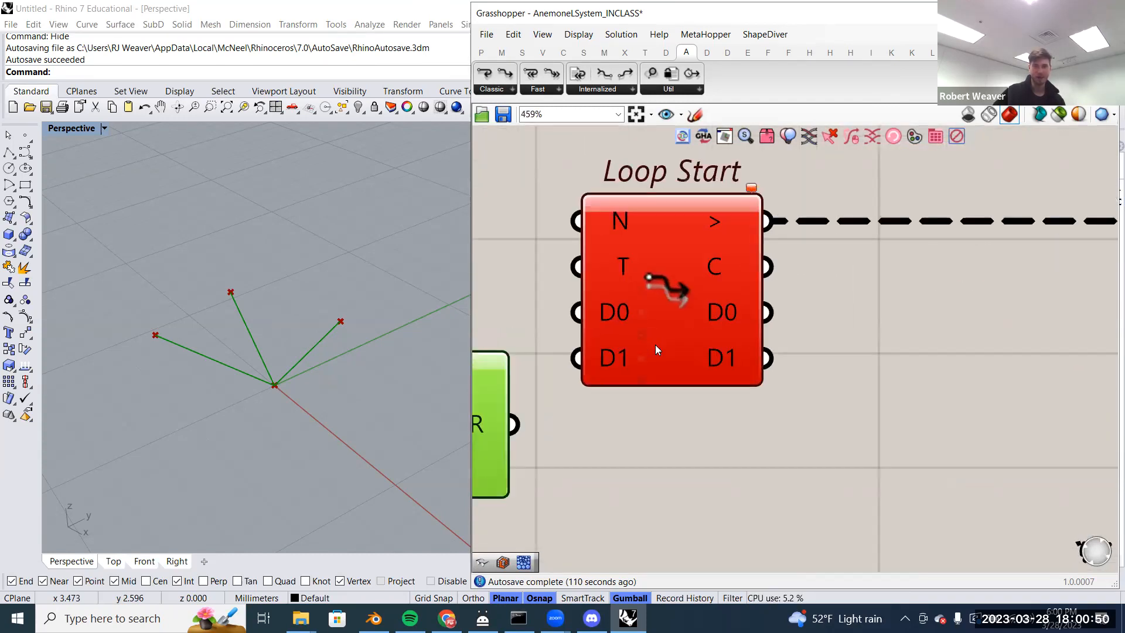
click(570, 359)
scroll(540, 378, down, 4)
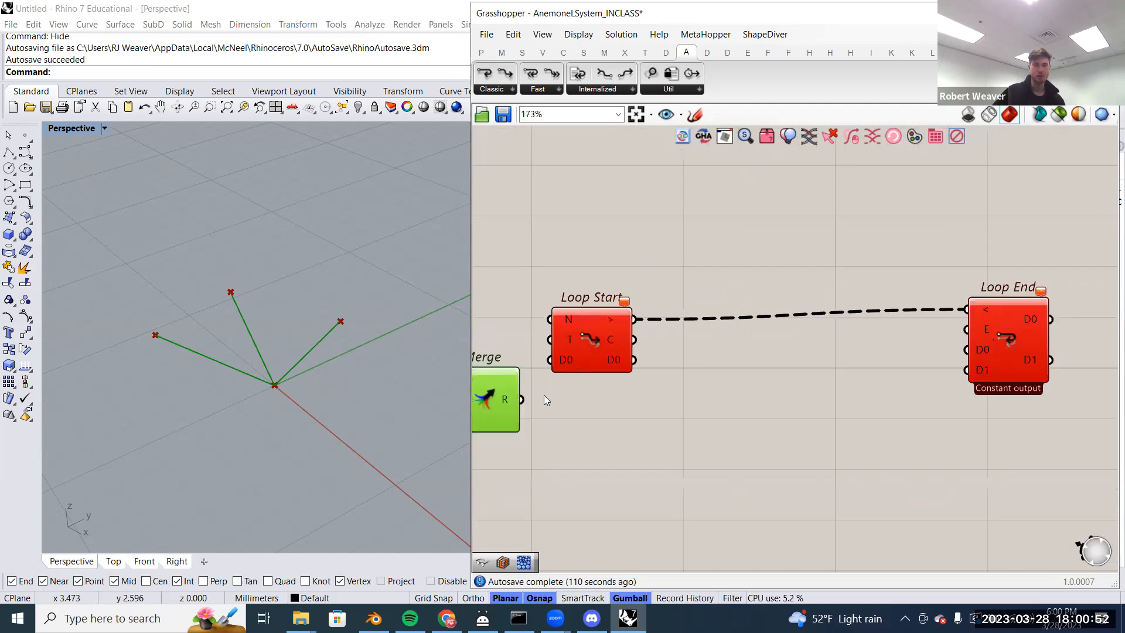
scroll(991, 372, up, 4)
click(998, 361)
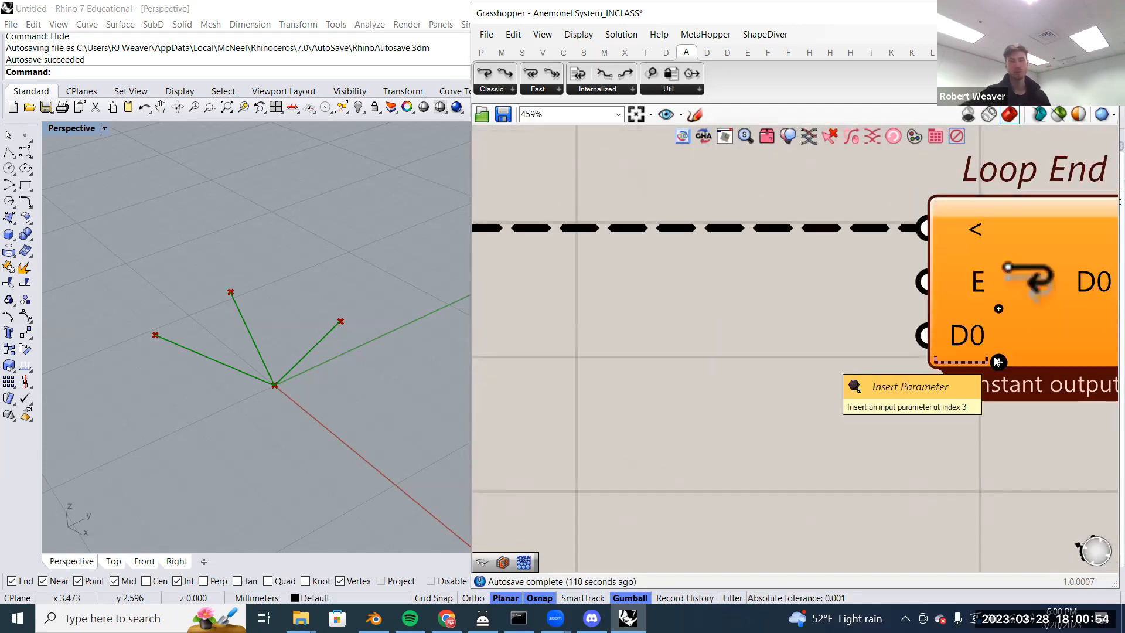
scroll(945, 327, down, 5)
- Connect Merge's R output to Loop Start's D0 input
right_drag(844, 390, 947, 396)
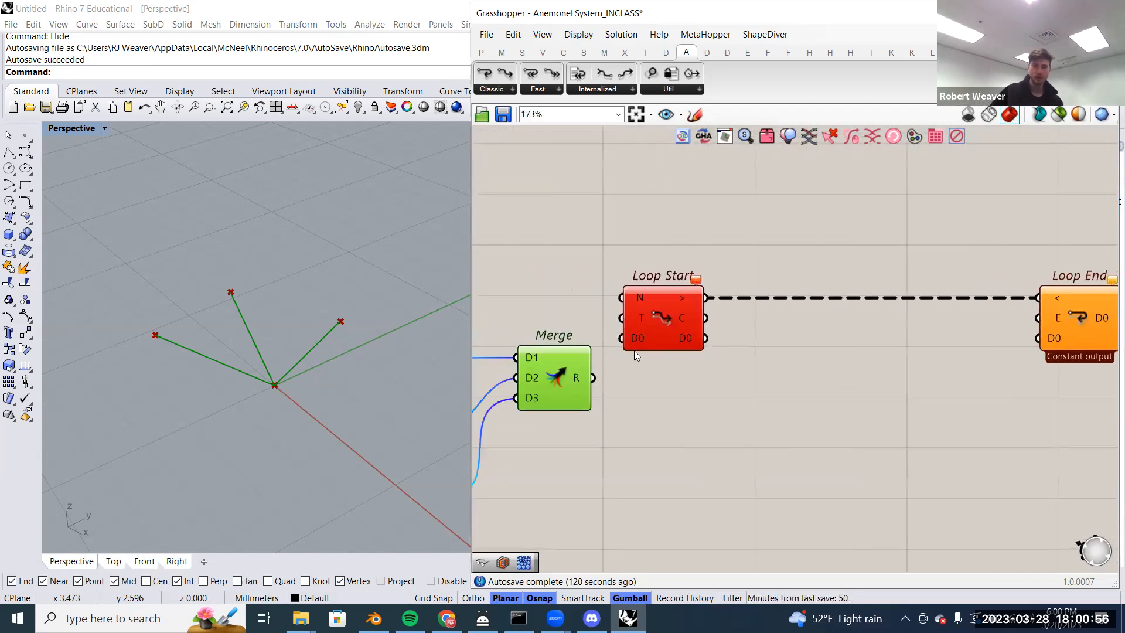
right_drag(635, 352, 695, 362)
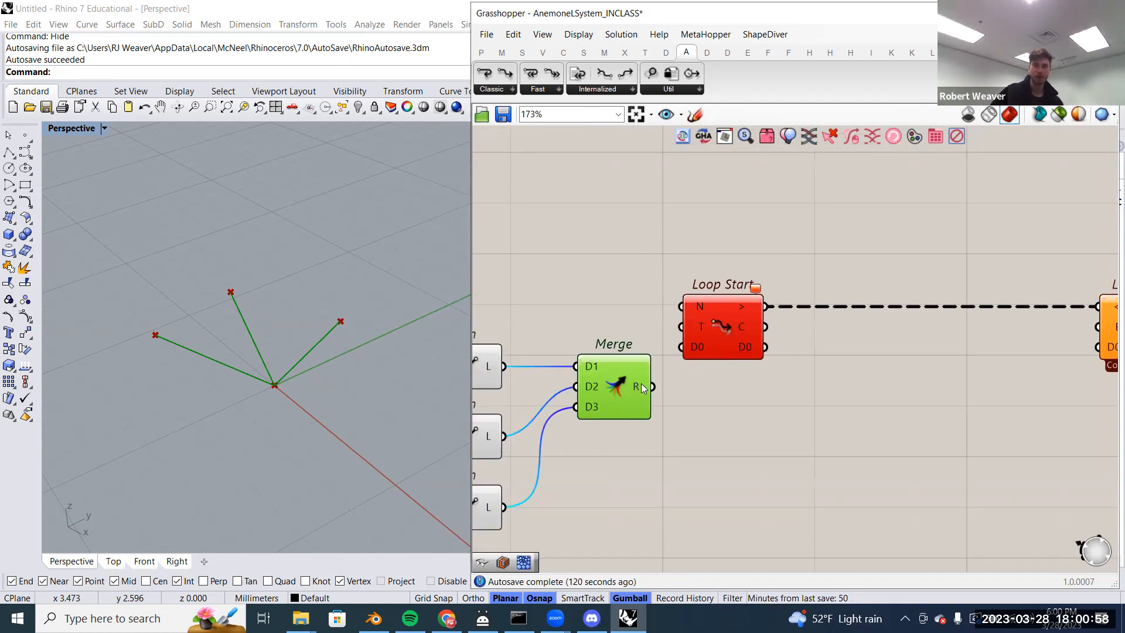
drag(642, 386, 698, 353)
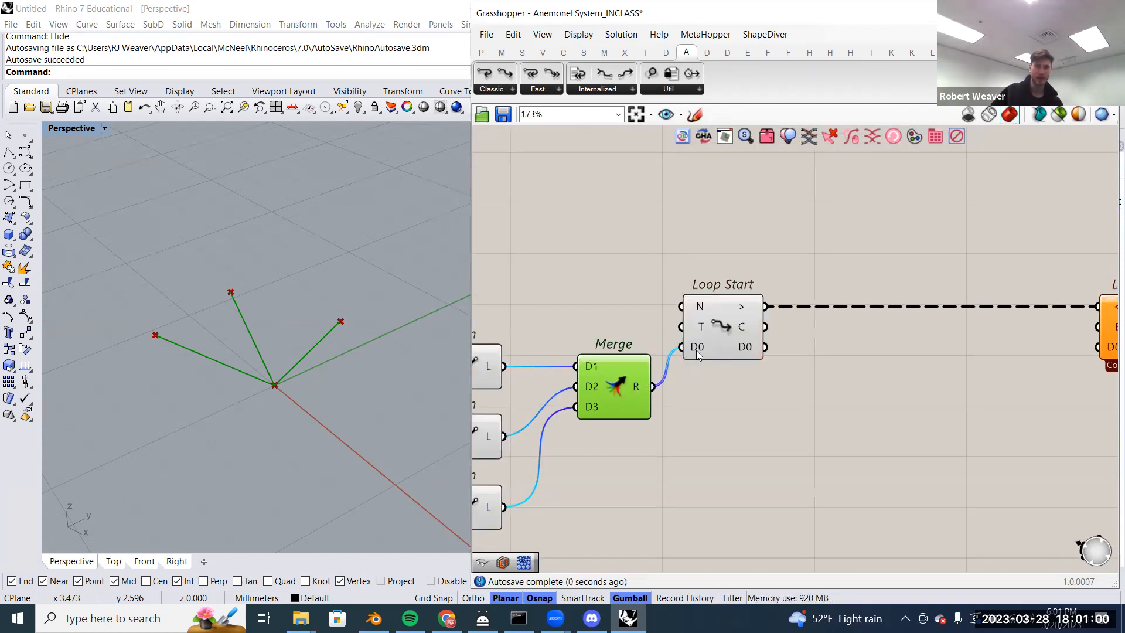
- Place an integer number slider ranging from 0 to 10 above Merge and connect it to Loop Start's N input
mouse_move(697, 353)
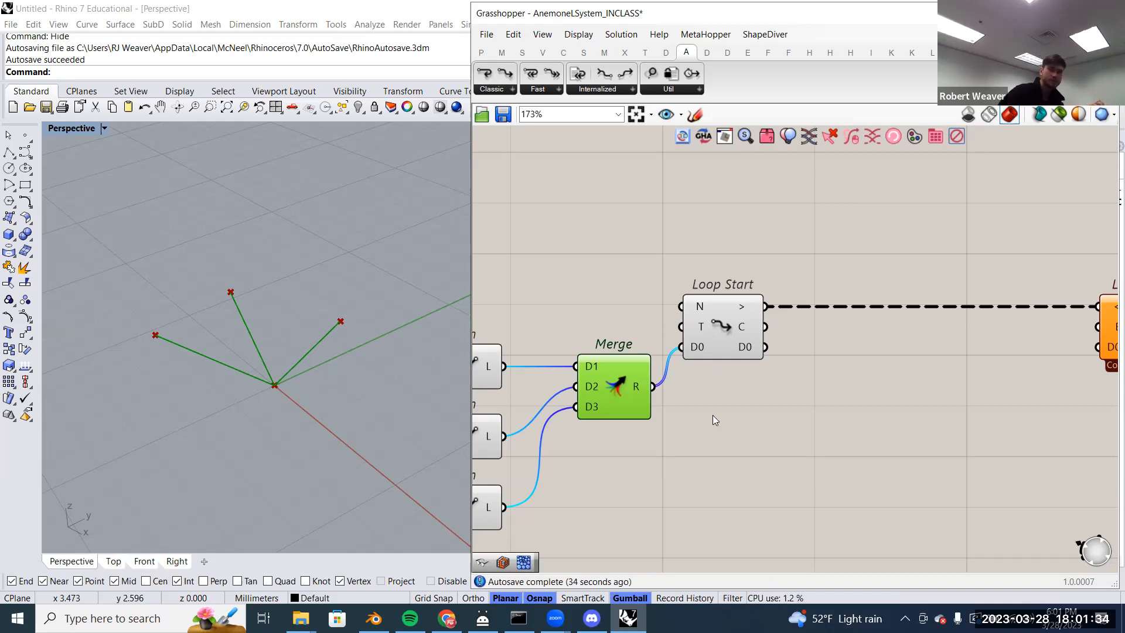
scroll(700, 308, up, 3)
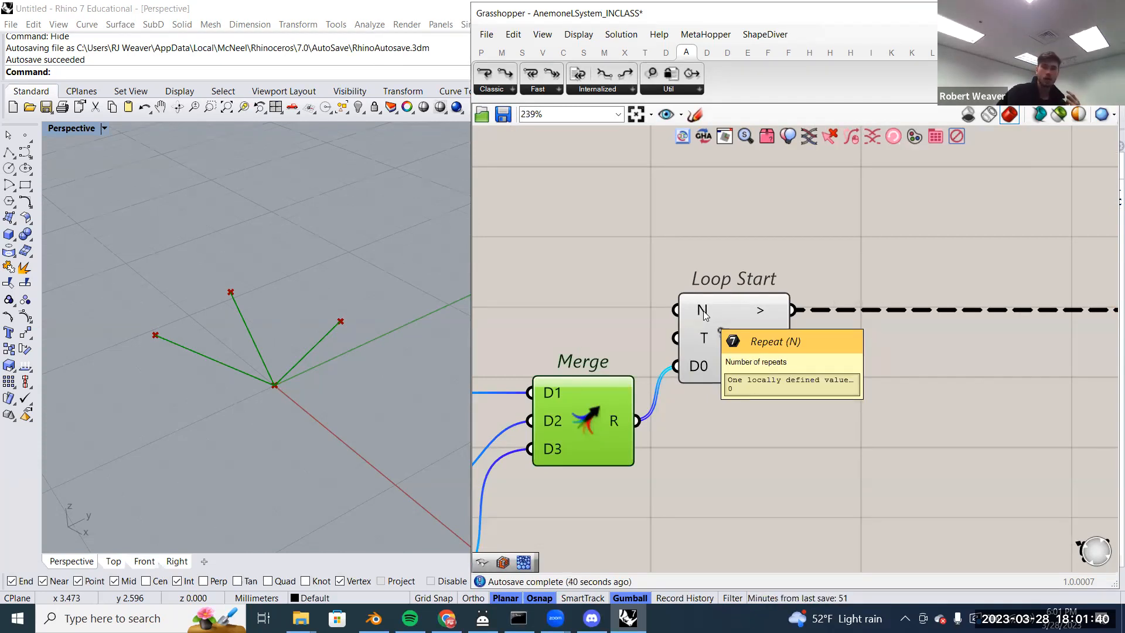
scroll(703, 315, down, 4)
right_drag(704, 312, 723, 330)
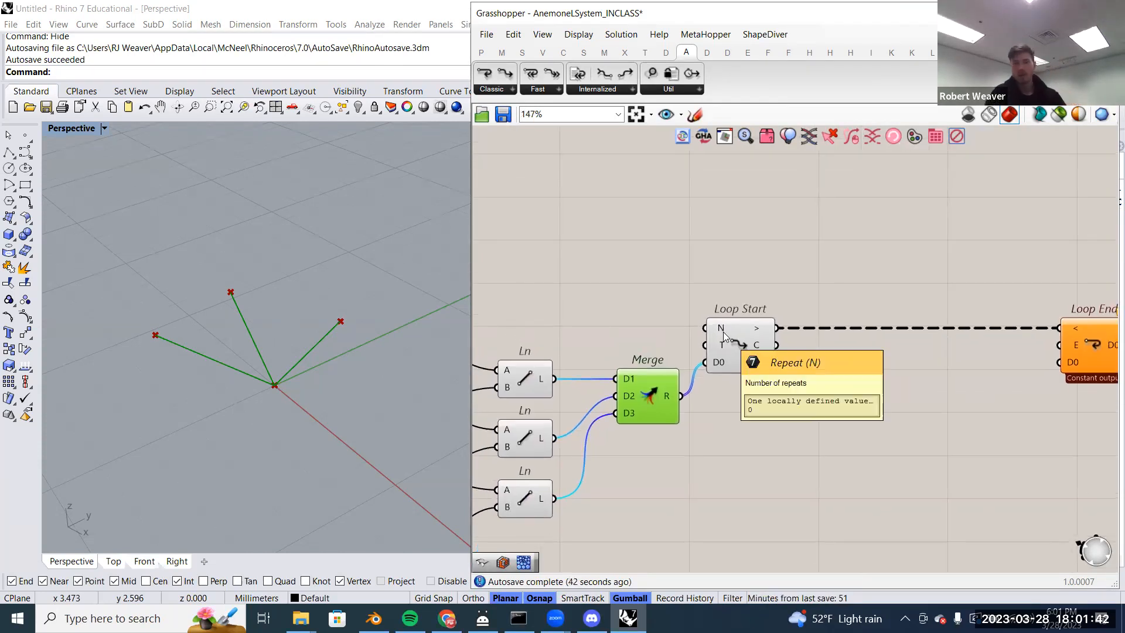
right_drag(627, 279, 655, 295)
double_click(633, 288)
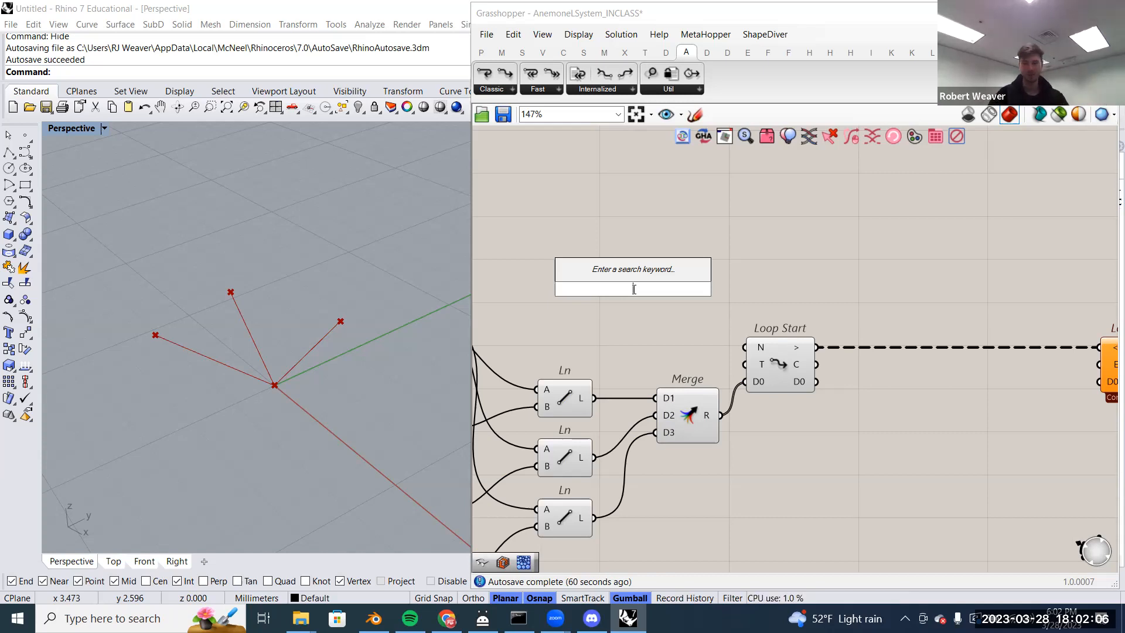
text(0..10)
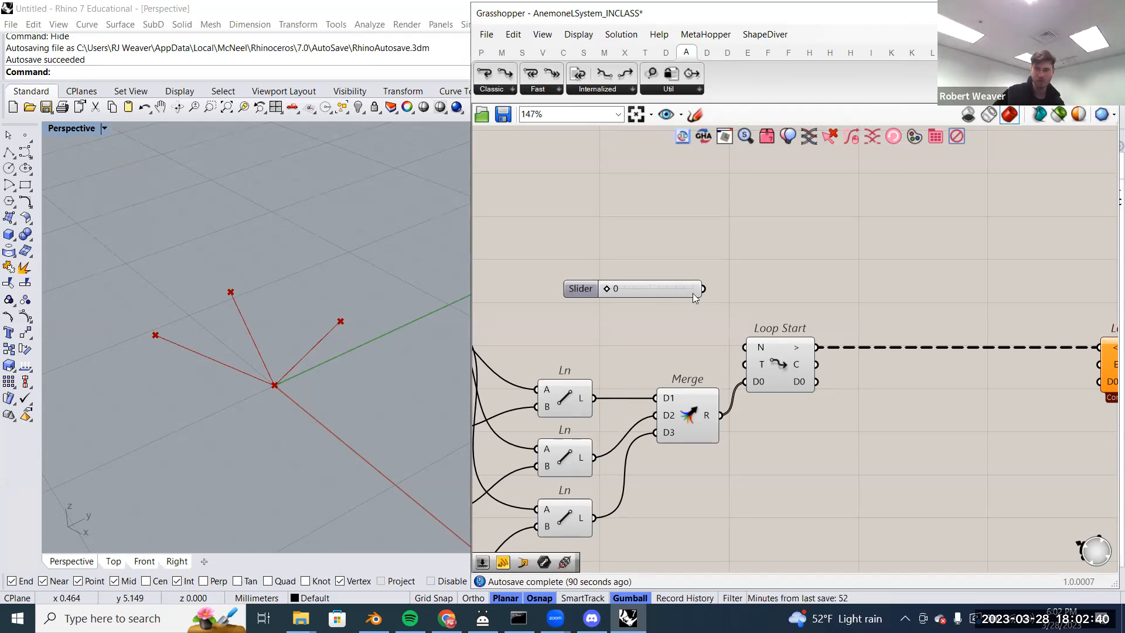
mouse_move(694, 295)
right_down()
mouse_move(702, 304)
mouse_move(673, 296)
right_up()
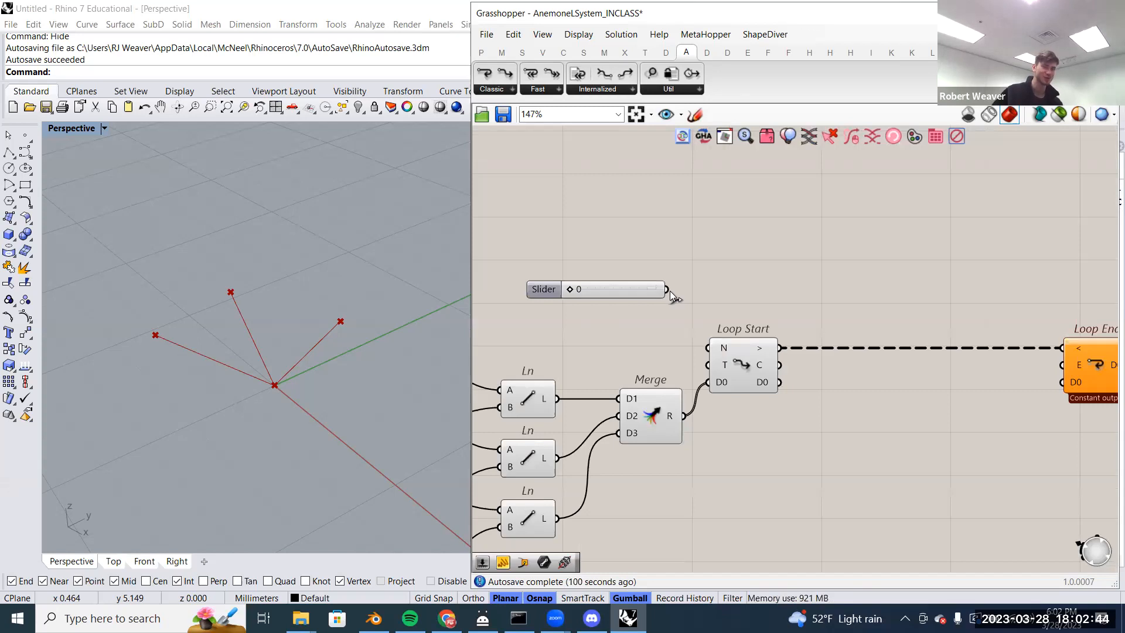
scroll(674, 301, up, 1)
drag(697, 275, 746, 344)
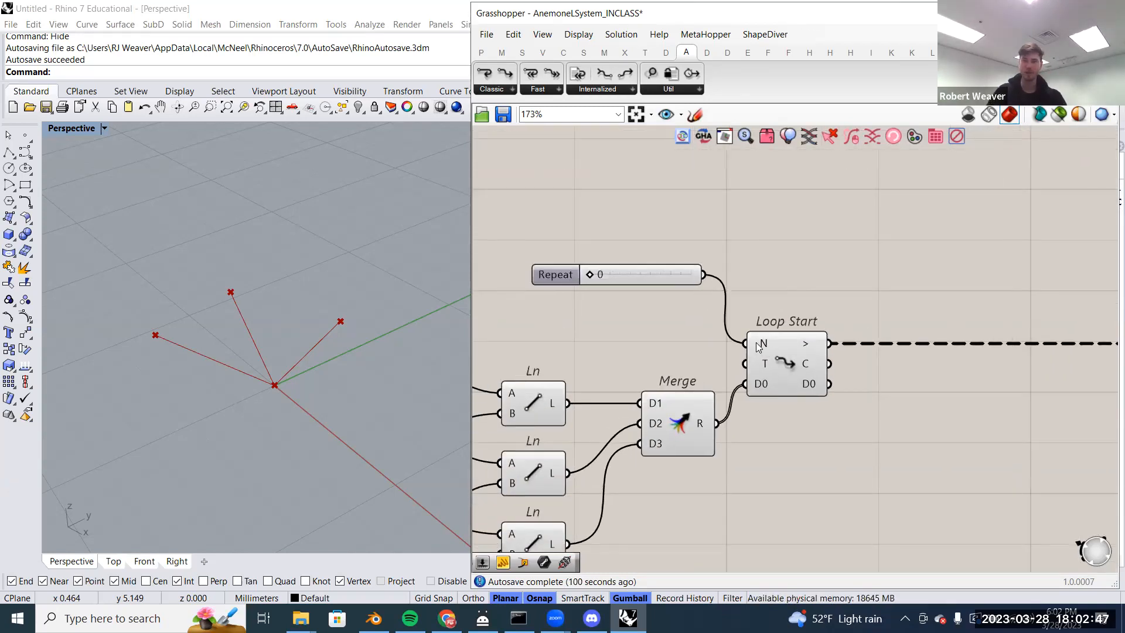
- Place a Button component below the Repeat slider and connect it to Loop Start's T input
double_click(643, 333)
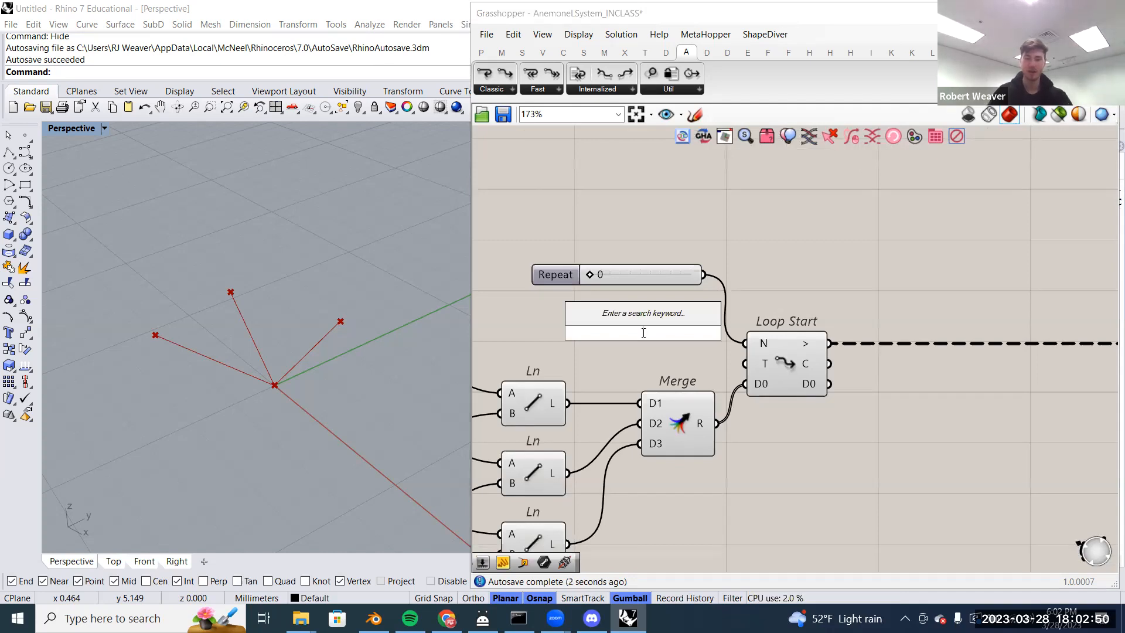
text(butt)
key(Return)
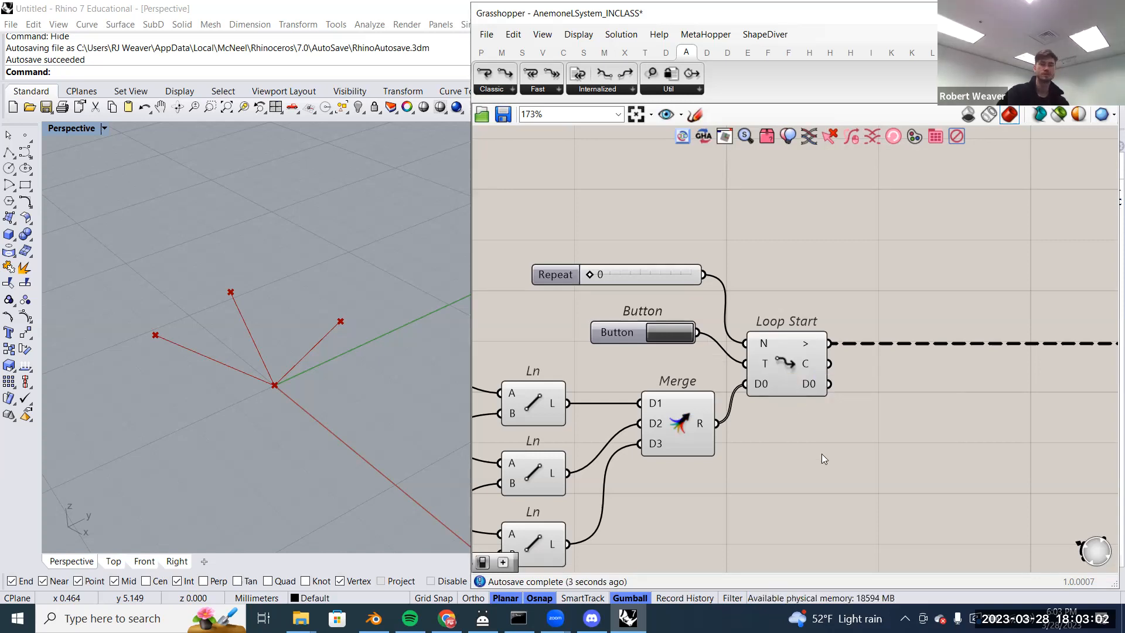
- Examine the Repeat slider's limits, Loop End's D0 output, and the Merge data passing through Loop Start's D0
scroll(790, 469, down, 2)
right_drag(736, 410, 701, 388)
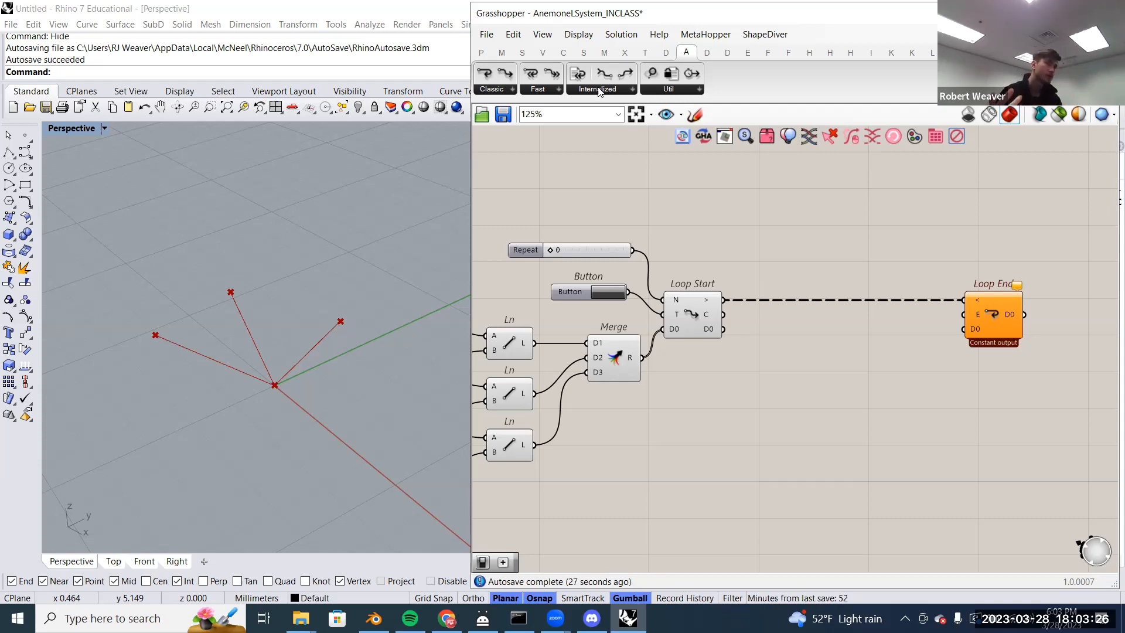
scroll(603, 305, up, 2)
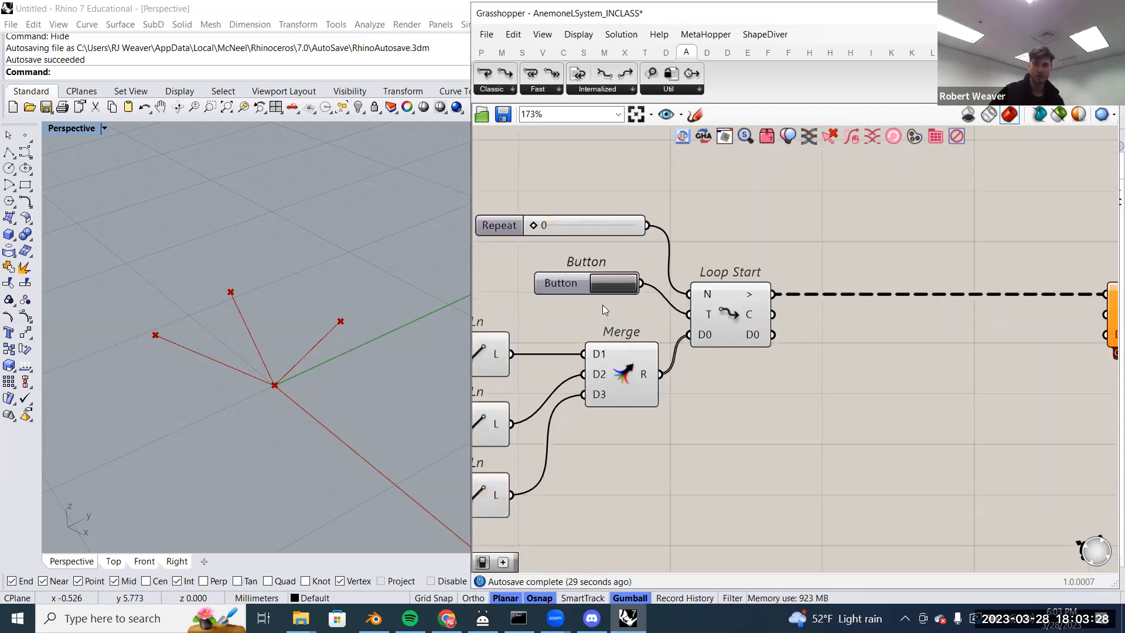
scroll(633, 288, up, 2)
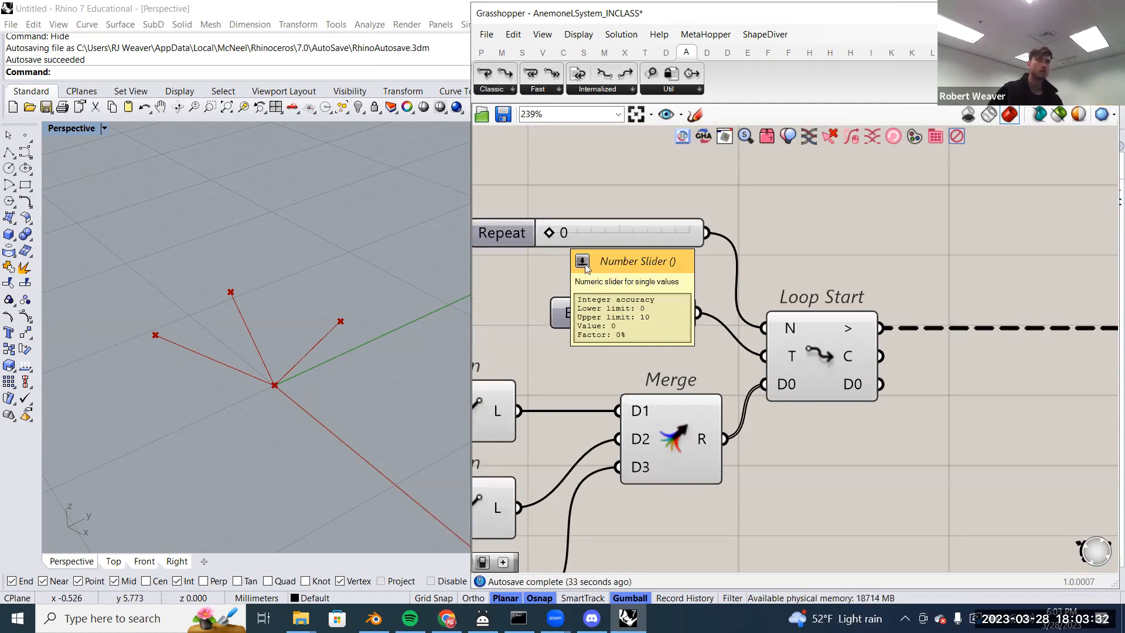
scroll(552, 233, down, 3)
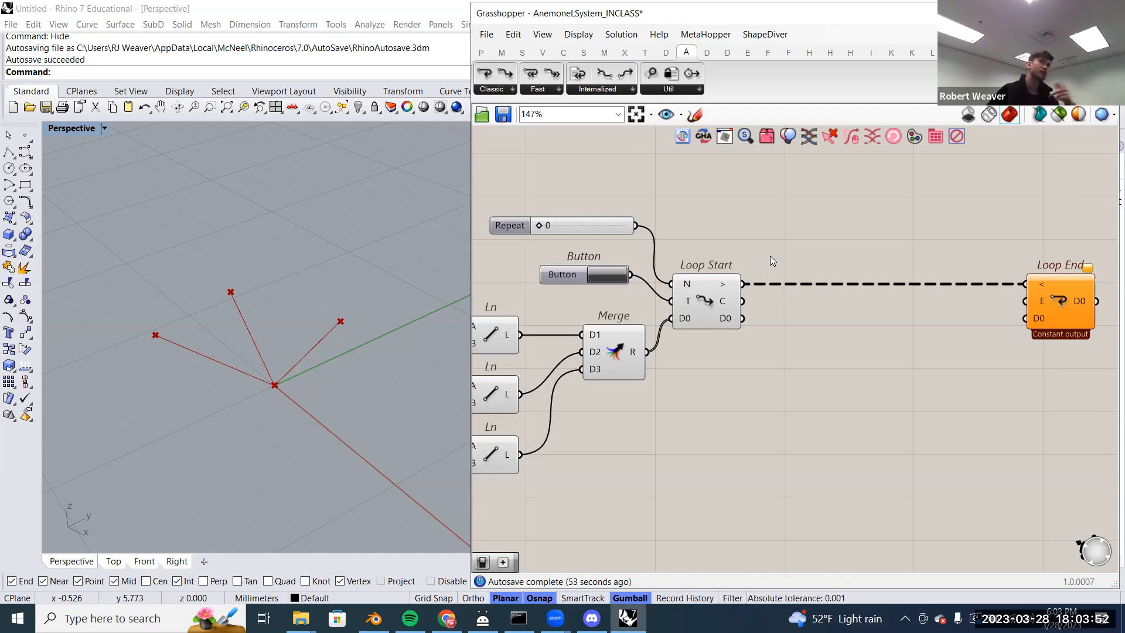
mouse_move(1084, 302)
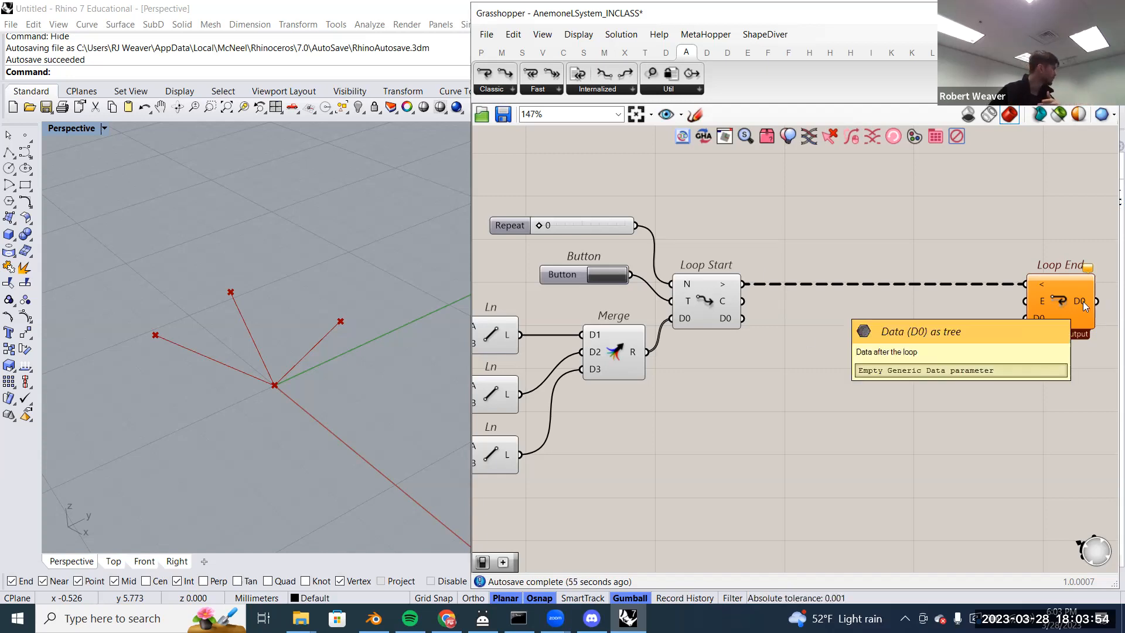
right_drag(1083, 301, 1007, 295)
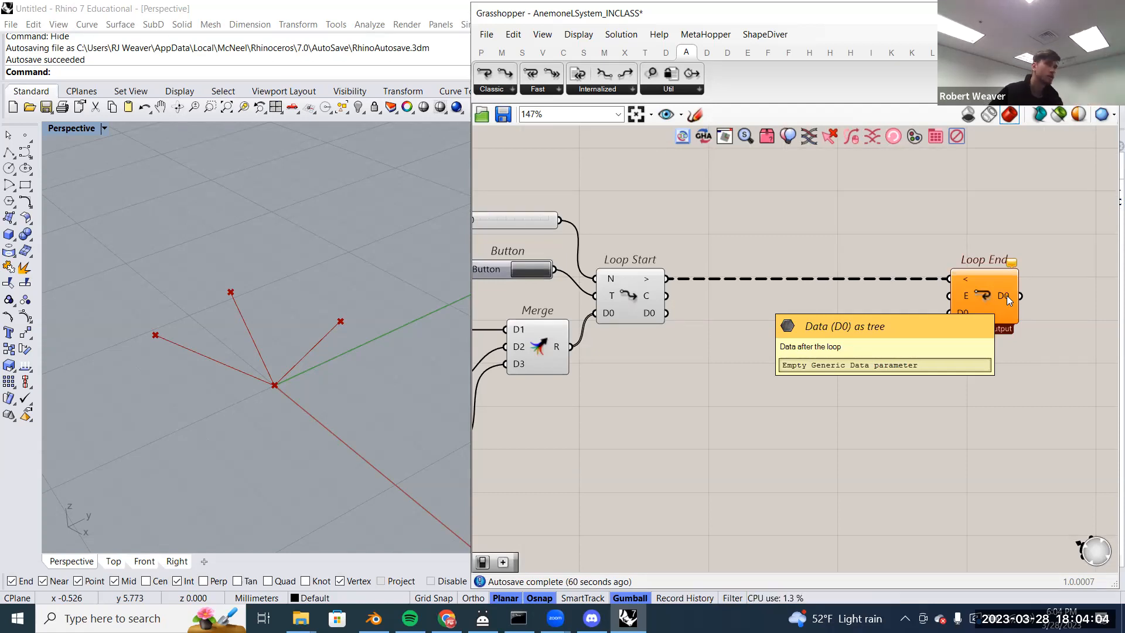
mouse_move(715, 329)
right_down()
mouse_move(855, 330)
mouse_move(715, 328)
right_up()
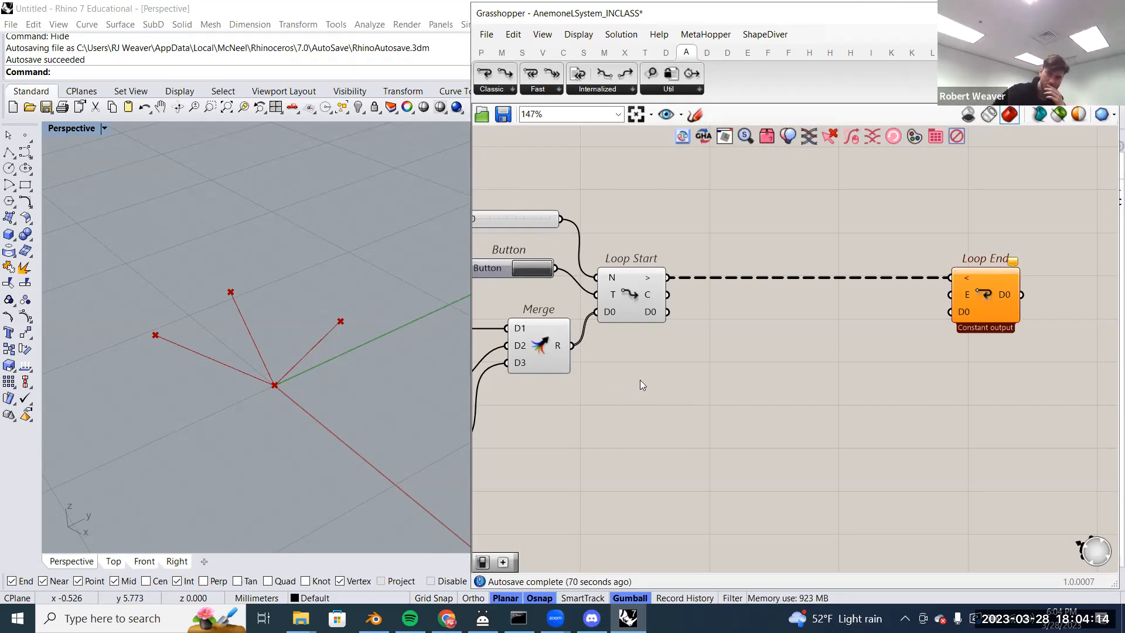
scroll(590, 365, up, 1)
click(536, 341)
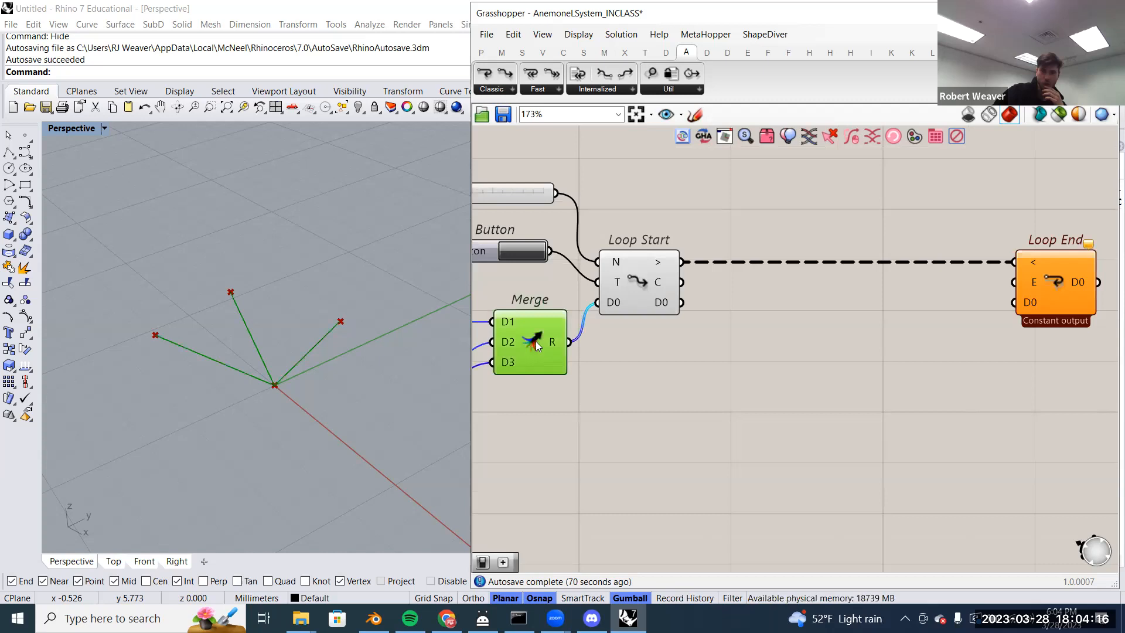
mouse_move(552, 343)
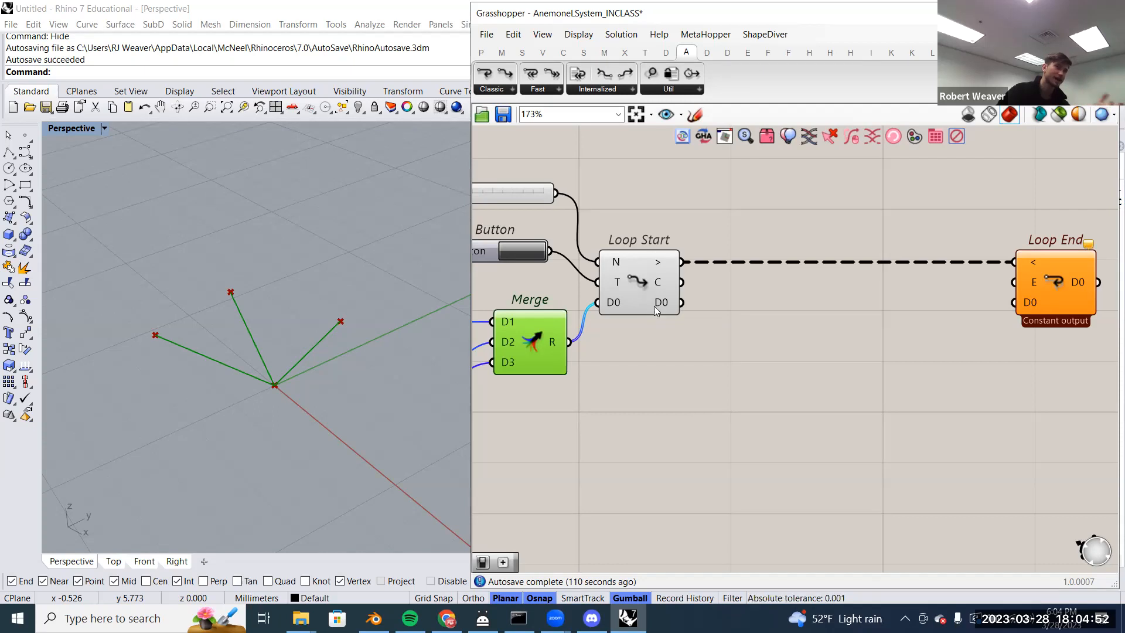
mouse_move(671, 302)
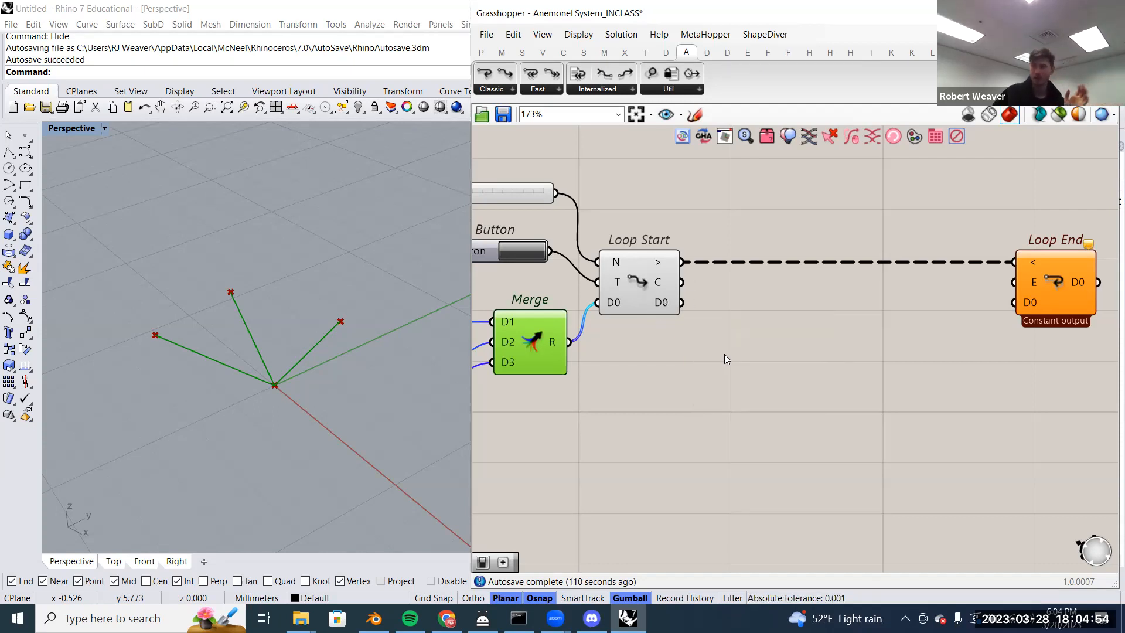
- Place an End Points component just after Loop Start and connect Loop Start's D0 output to its C input
right_drag(766, 390, 701, 385)
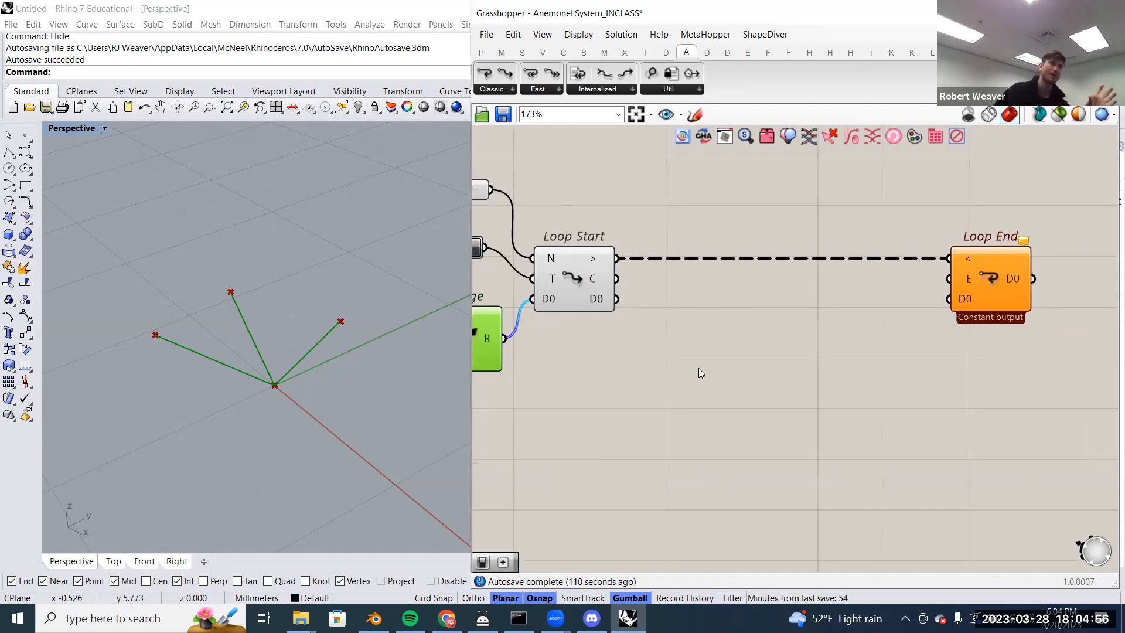
double_click(682, 343)
text(end)
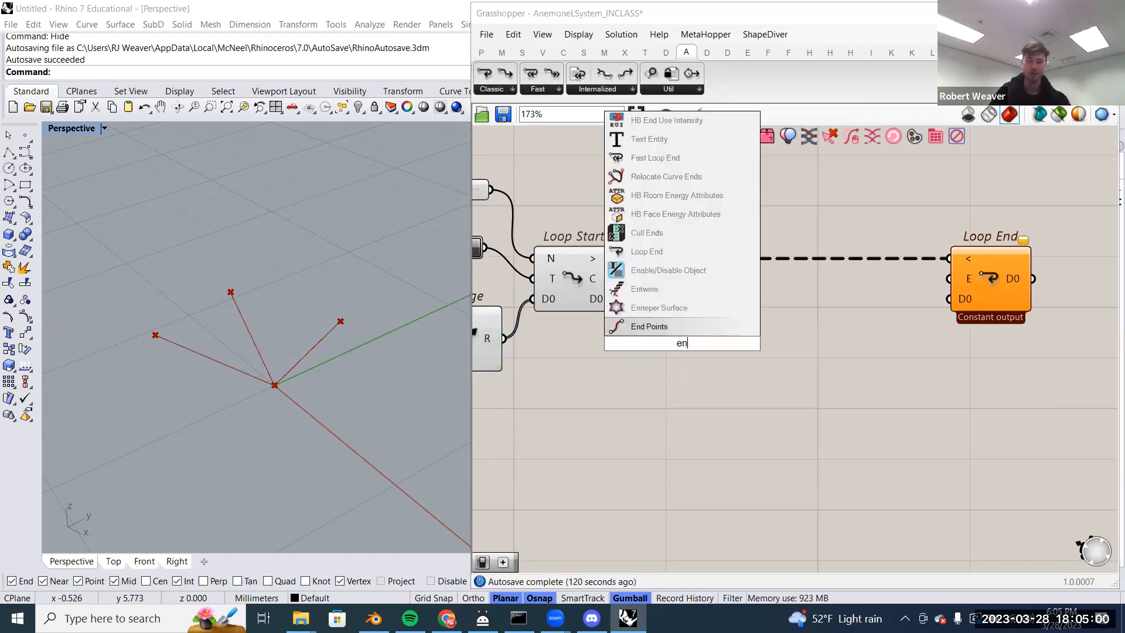
click(680, 332)
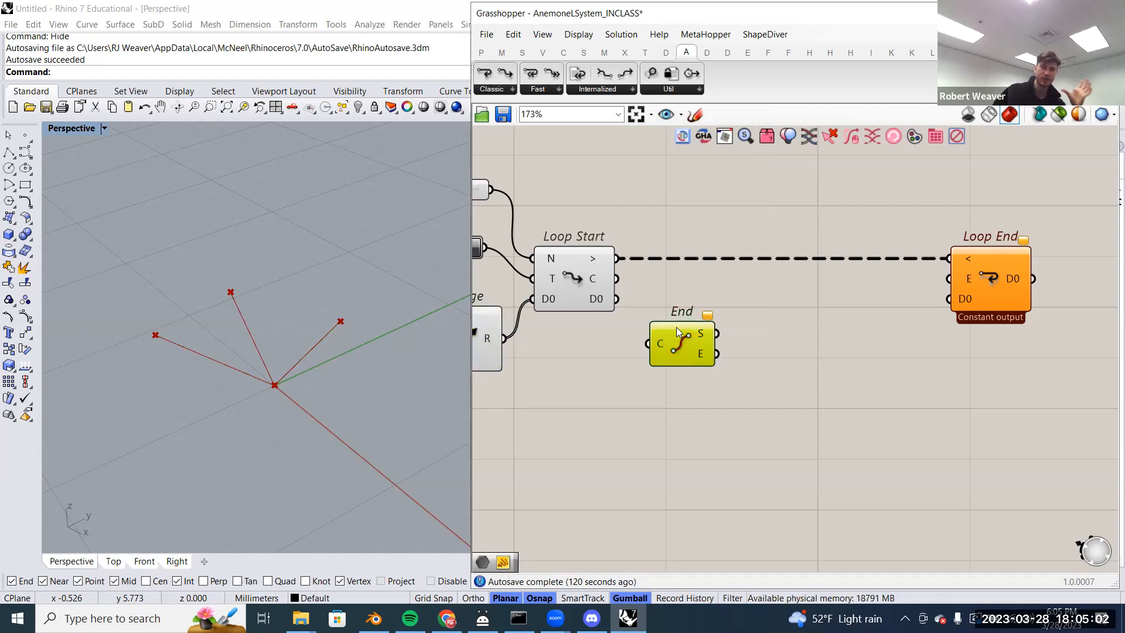
drag(635, 319, 671, 333)
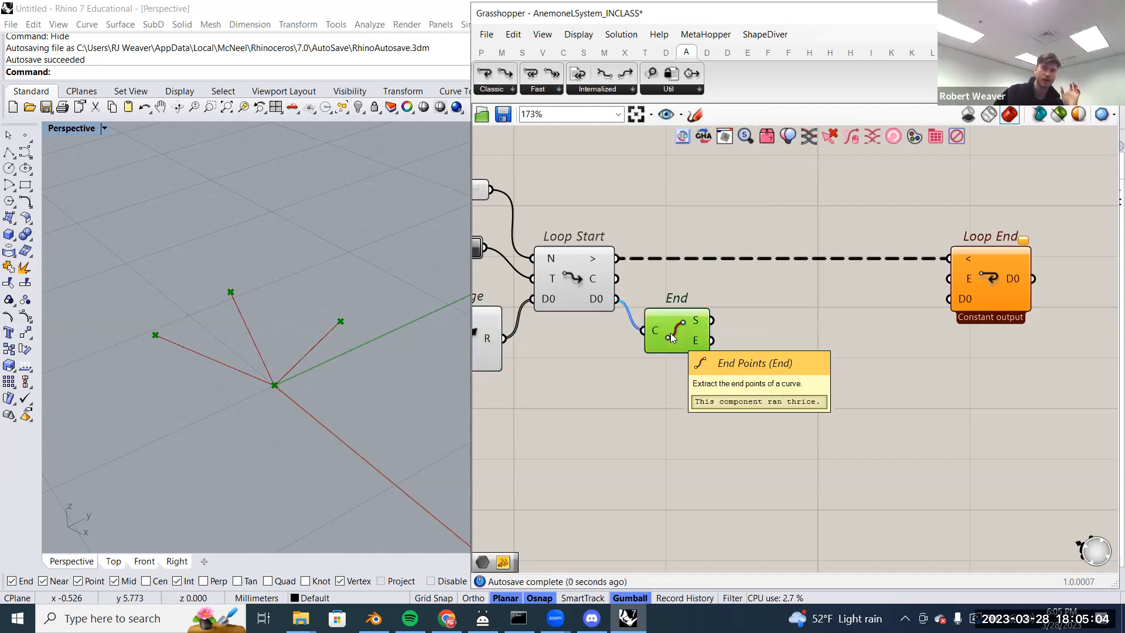
scroll(960, 285, down, 3)
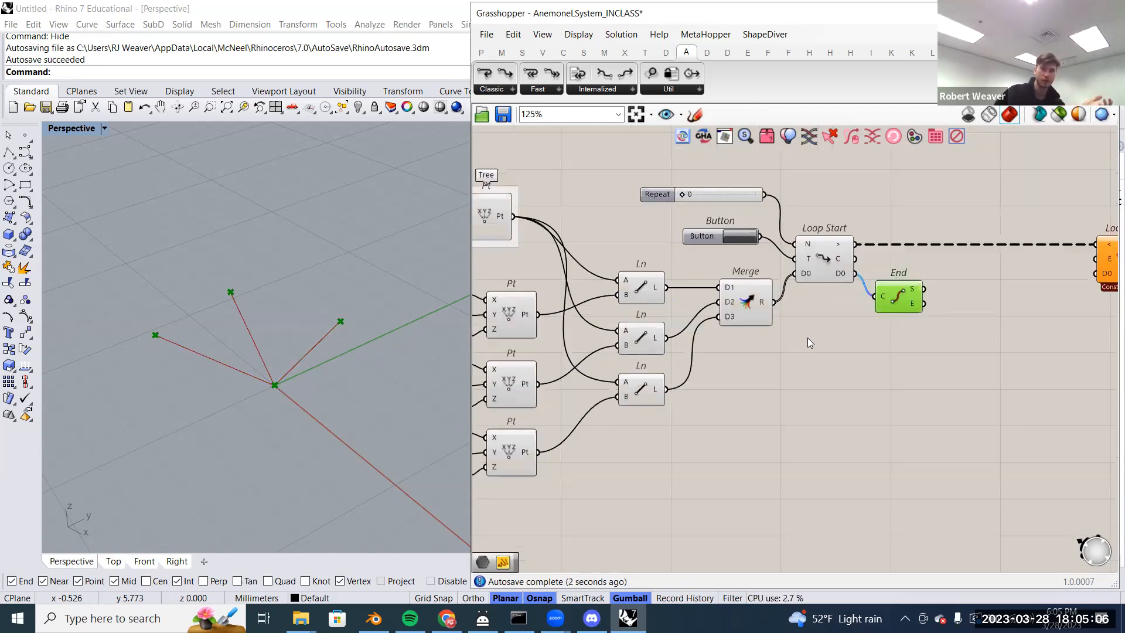
scroll(929, 282, up, 4)
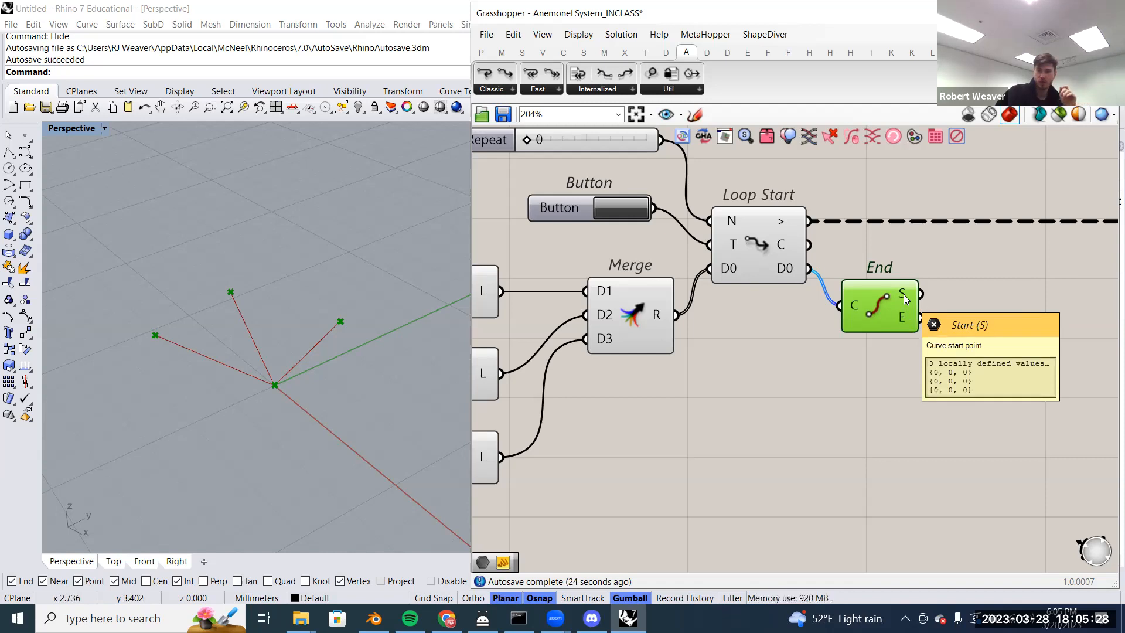
mouse_move(902, 316)
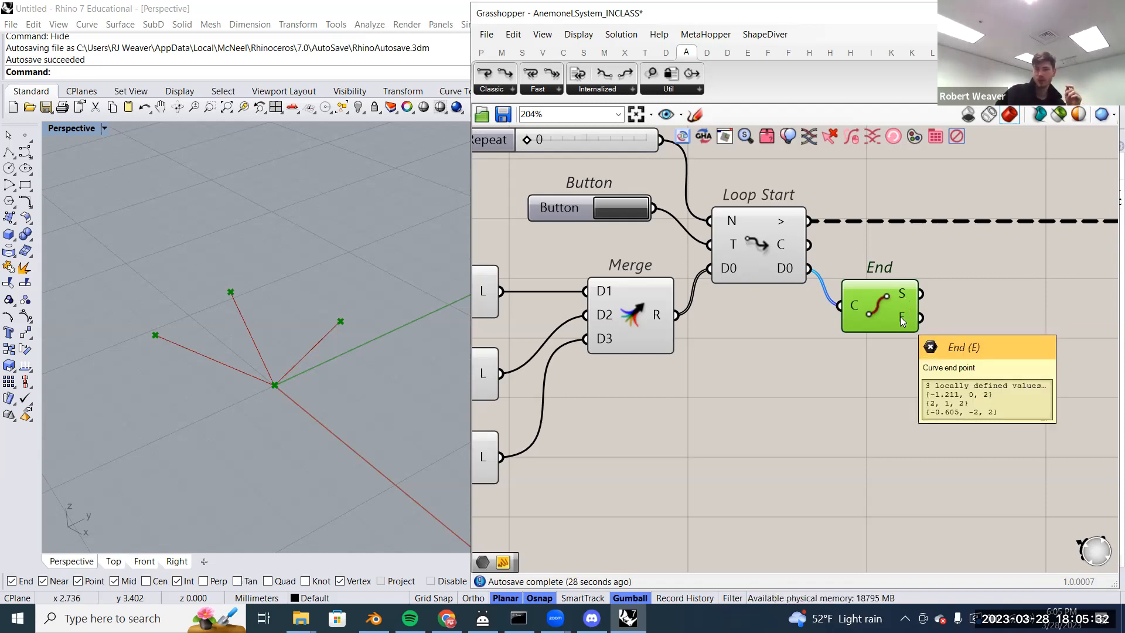
- Place an Evaluate Curve component below End and connect Loop Start's D0 output to its C input
right_drag(894, 380, 869, 363)
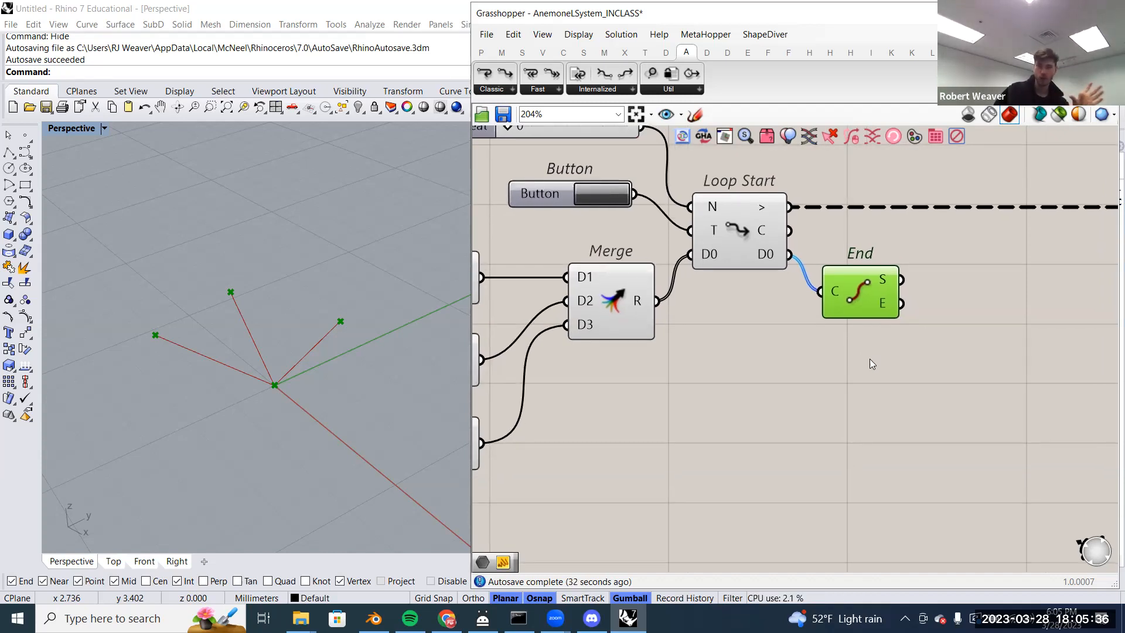
double_click(870, 359)
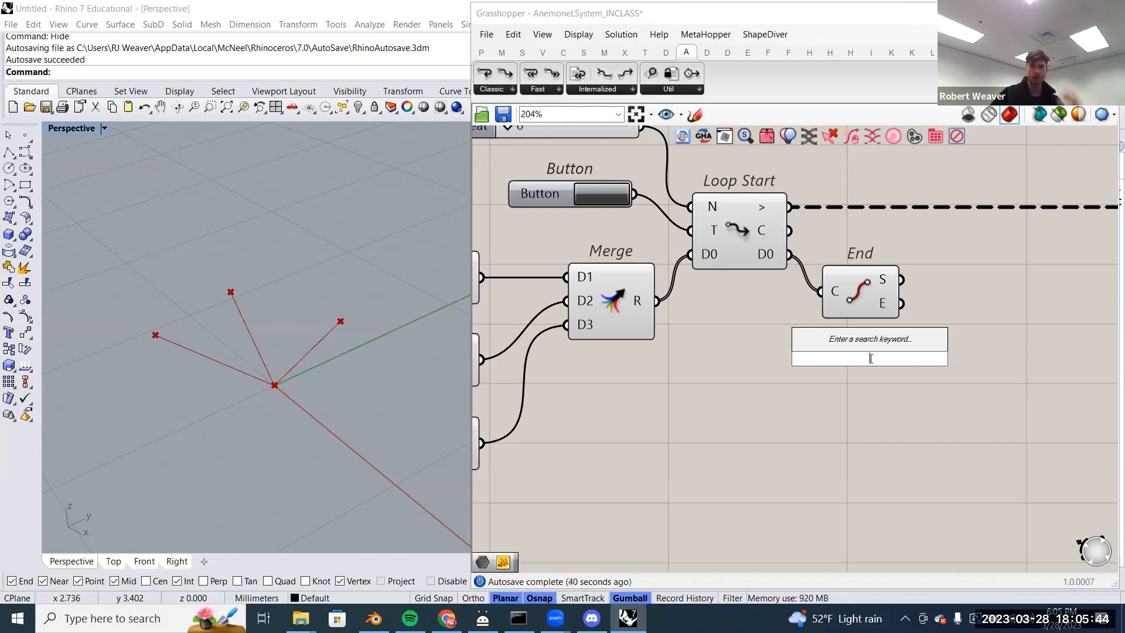
text(evalu)
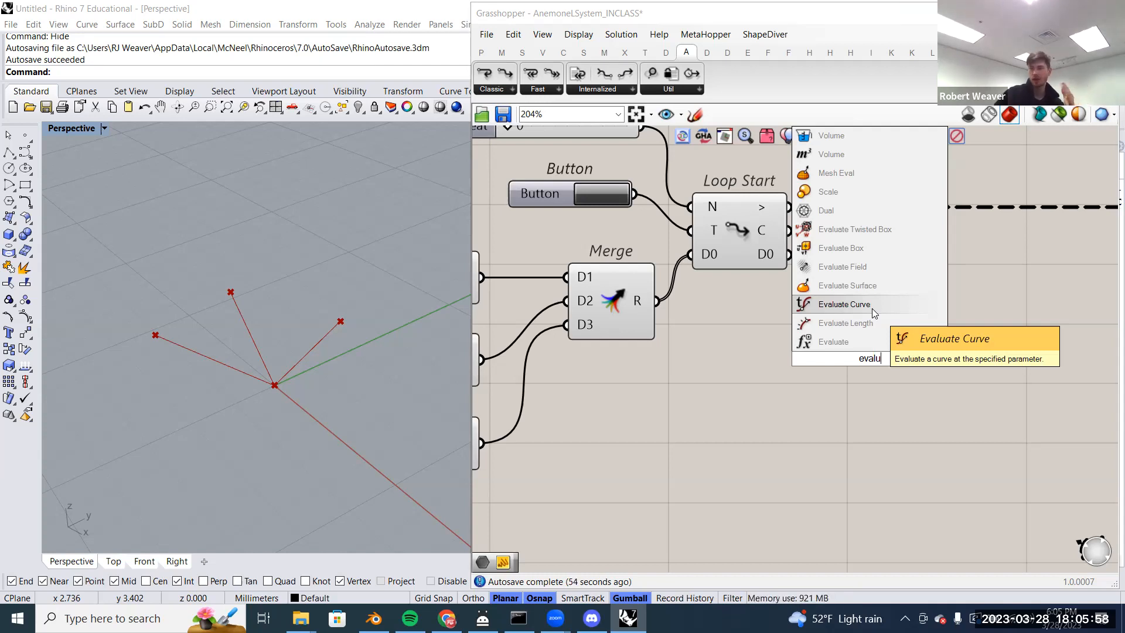
click(873, 306)
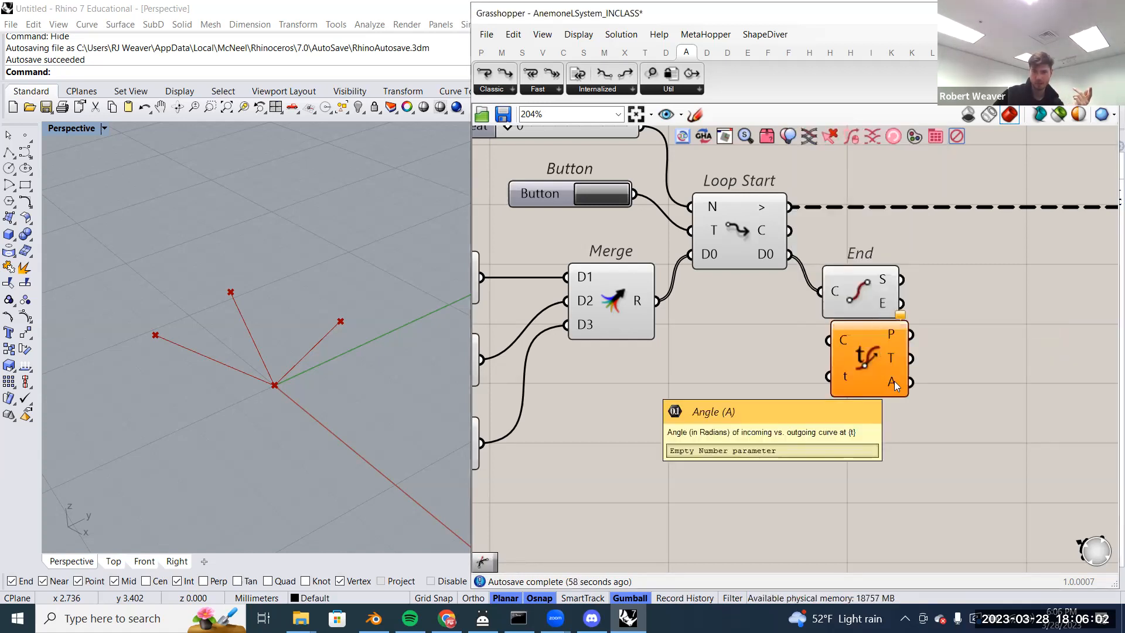
drag(859, 347, 856, 360)
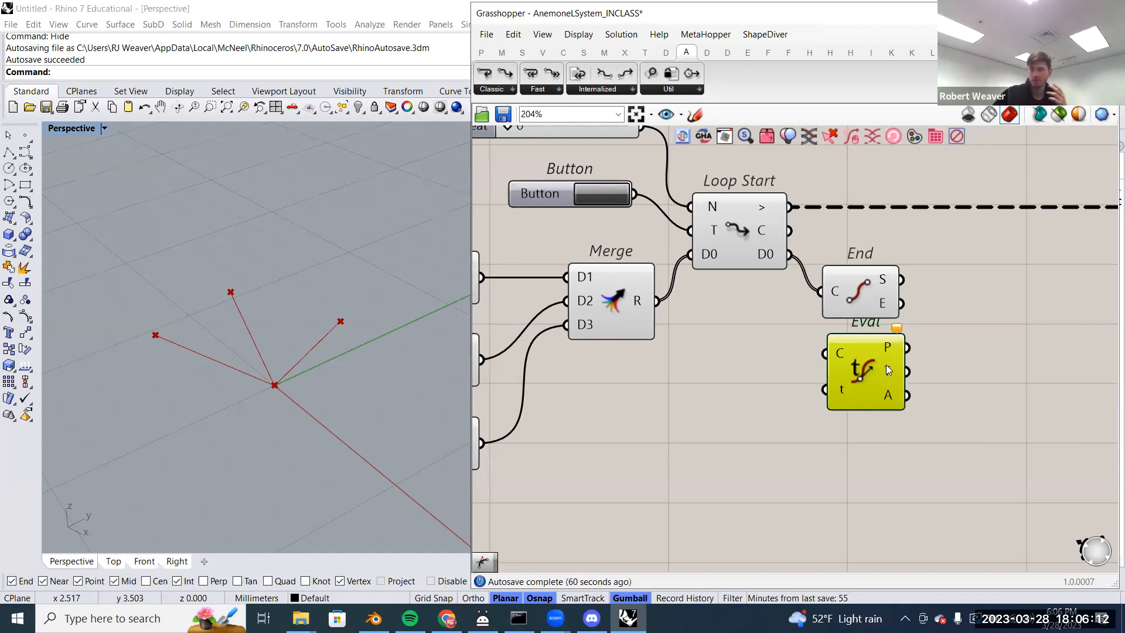
drag(791, 260, 819, 359)
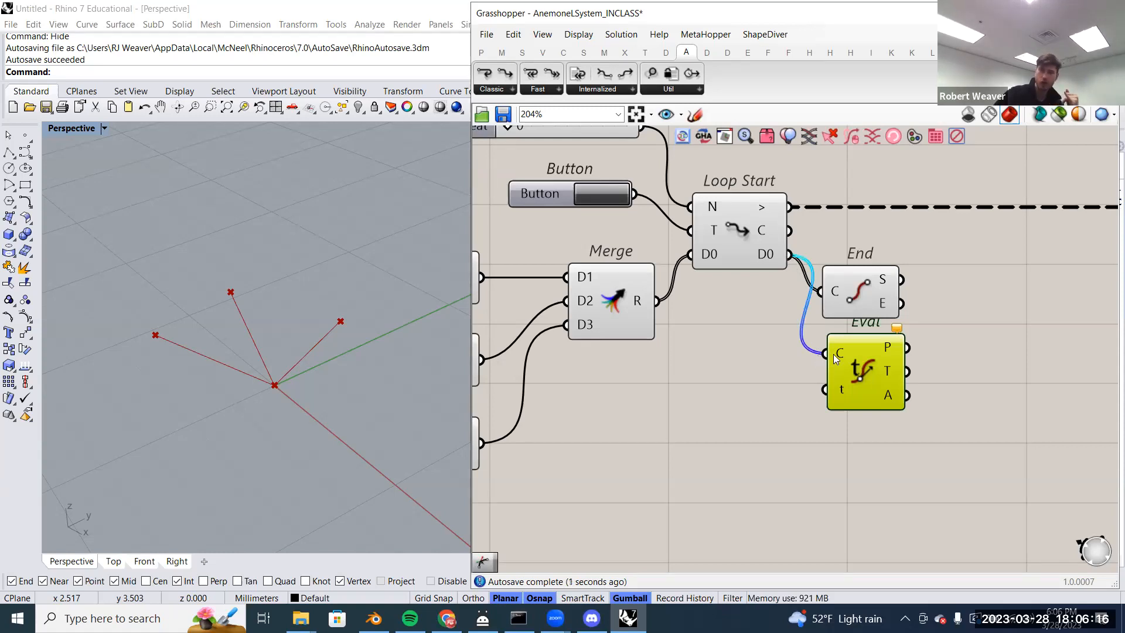
- Reparameterize the C input of the Evaluate Curve component and realign the component under End
mouse_move(834, 355)
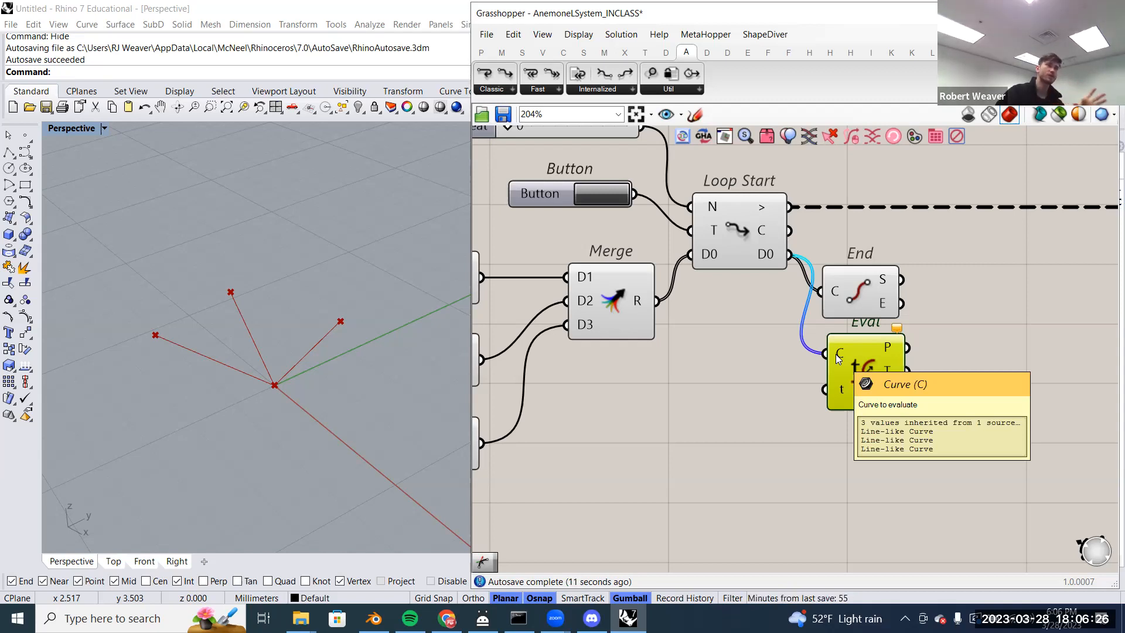
right_click(838, 358)
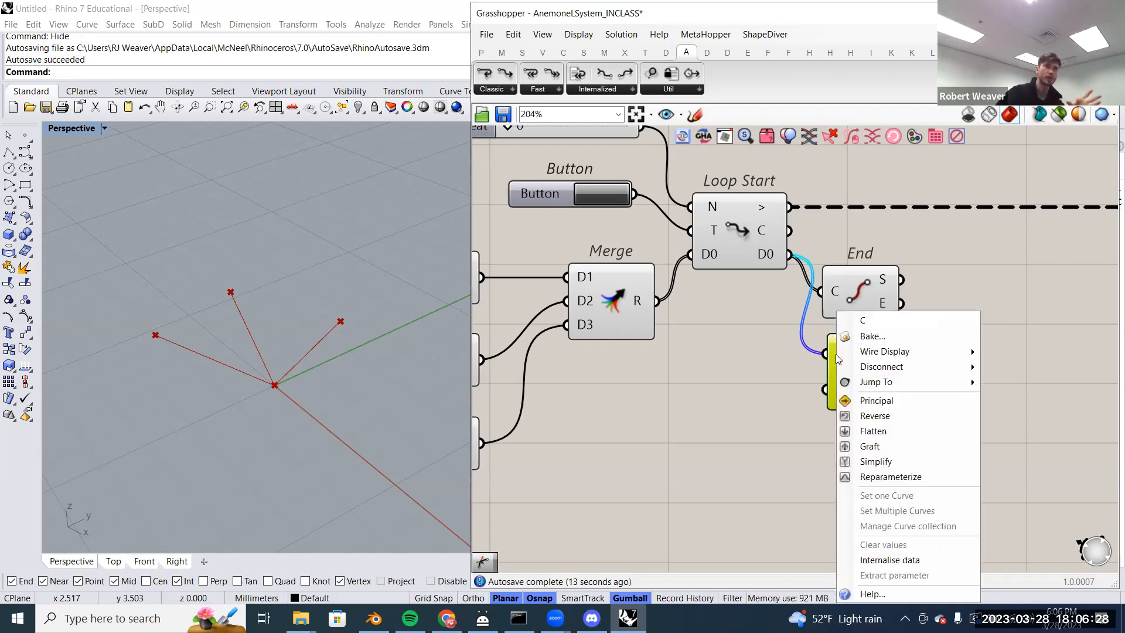
click(815, 371)
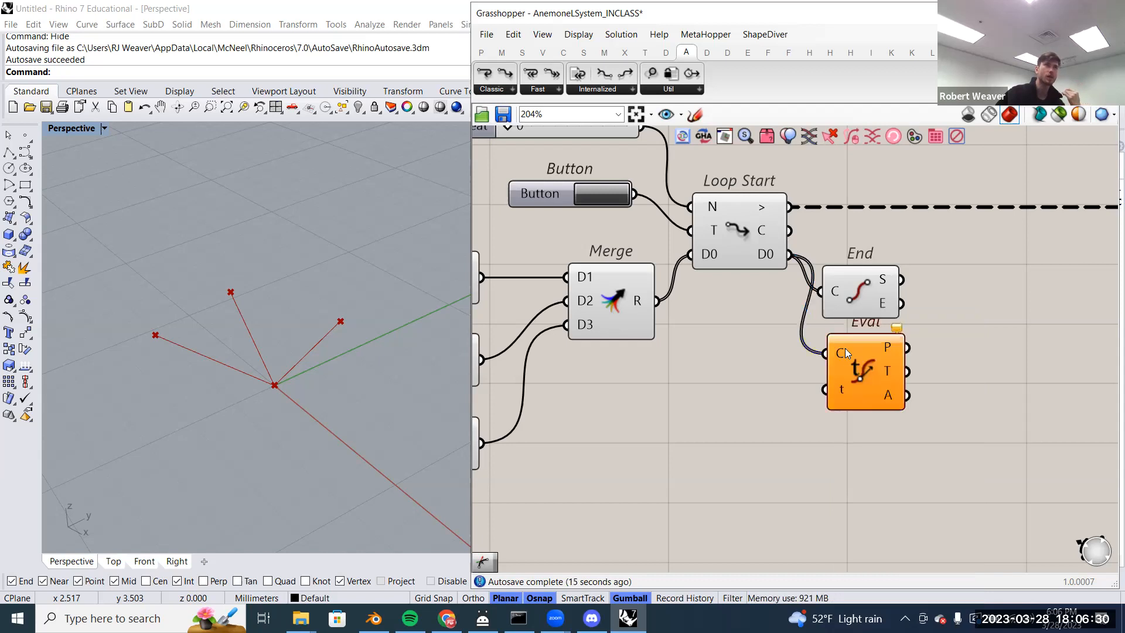
right_click(841, 353)
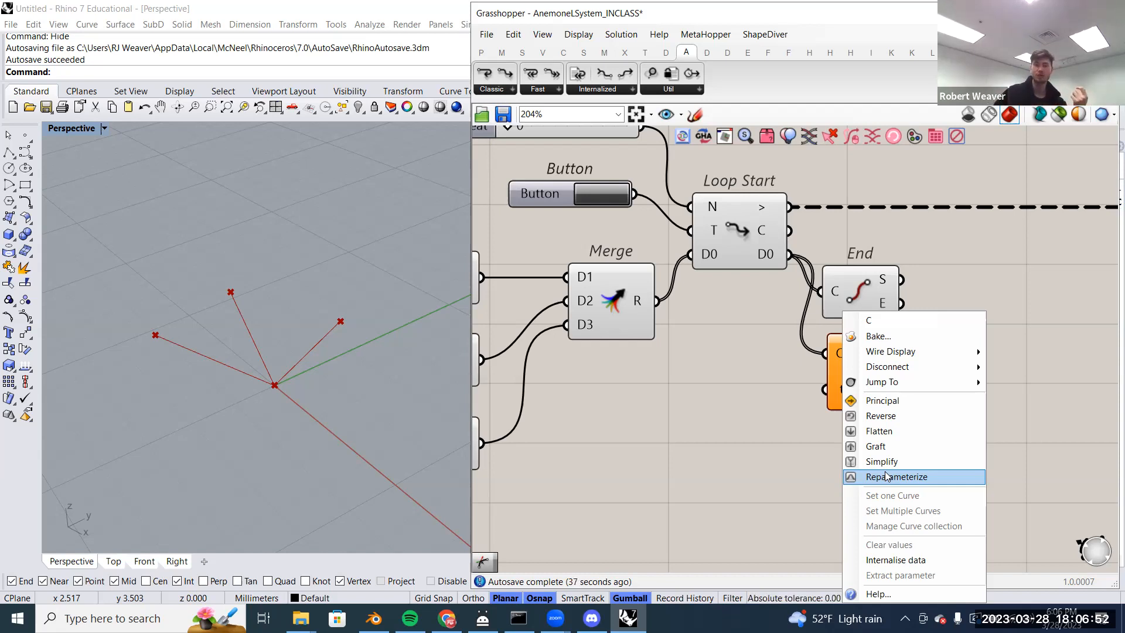
click(888, 476)
drag(865, 388, 885, 388)
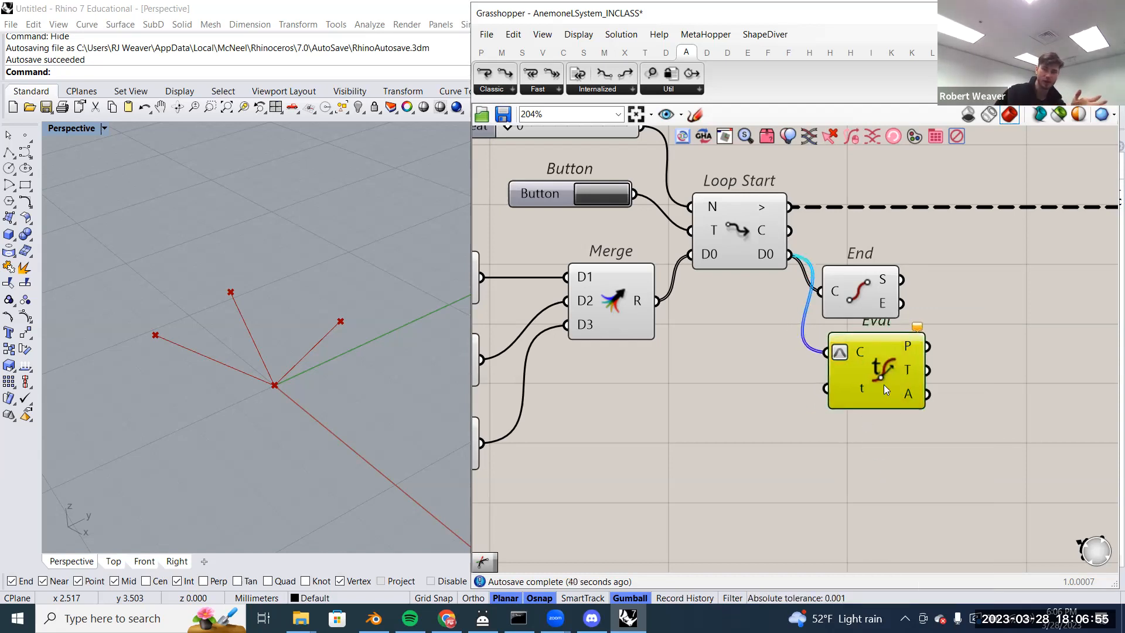
- Add a panel containing 1, connect it to Evaluate Curve's t input, and place it close beside the component
double_click(738, 400)
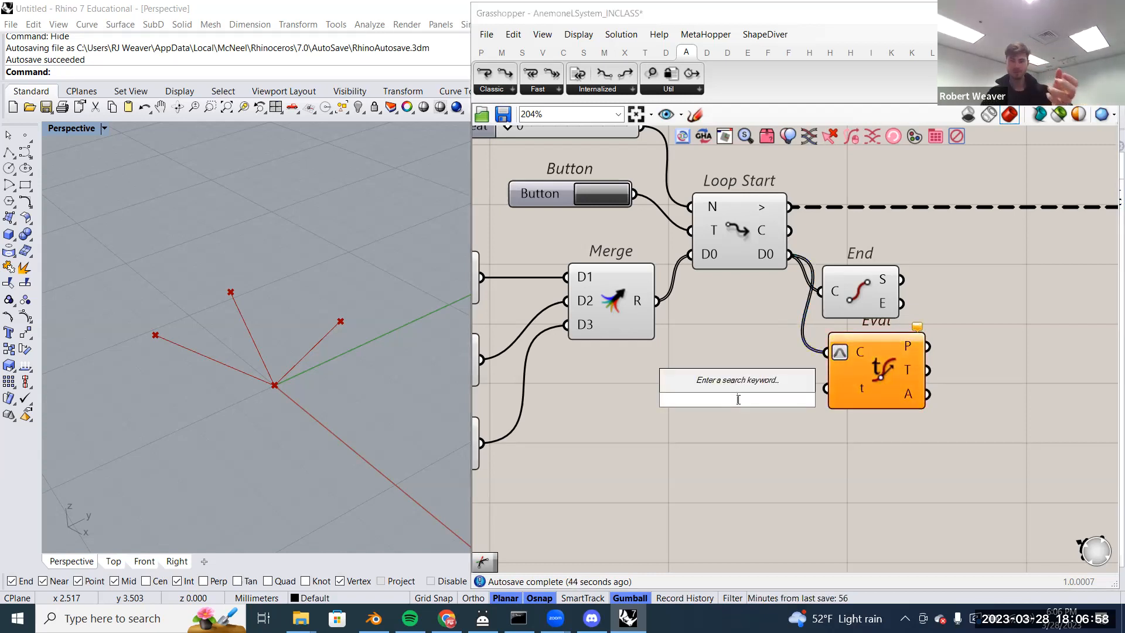
text(//1)
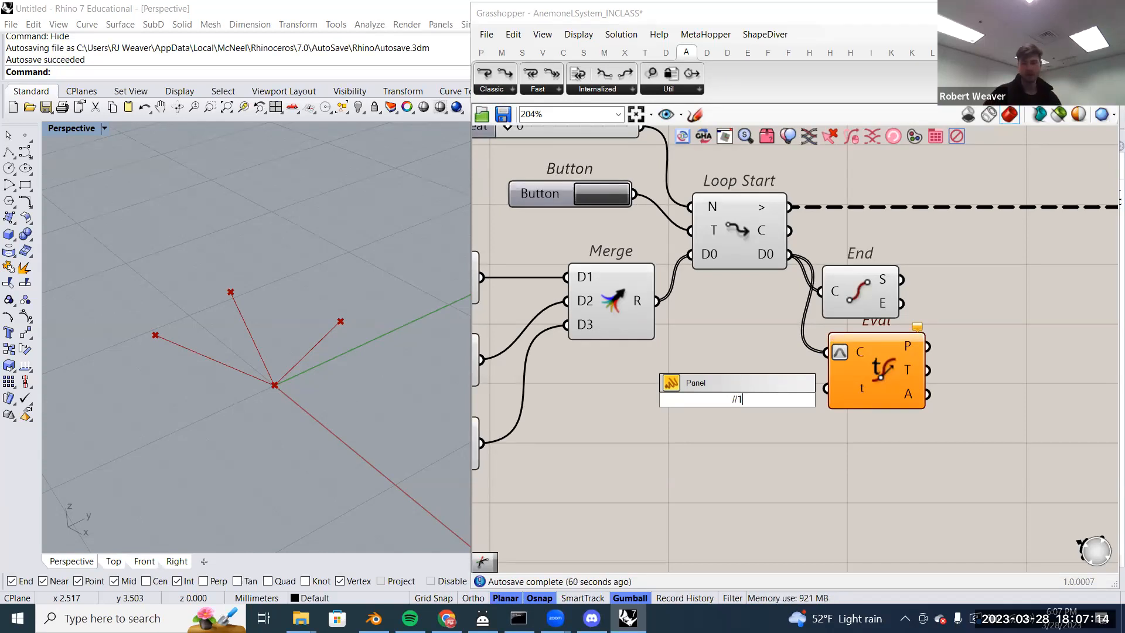
key(Return)
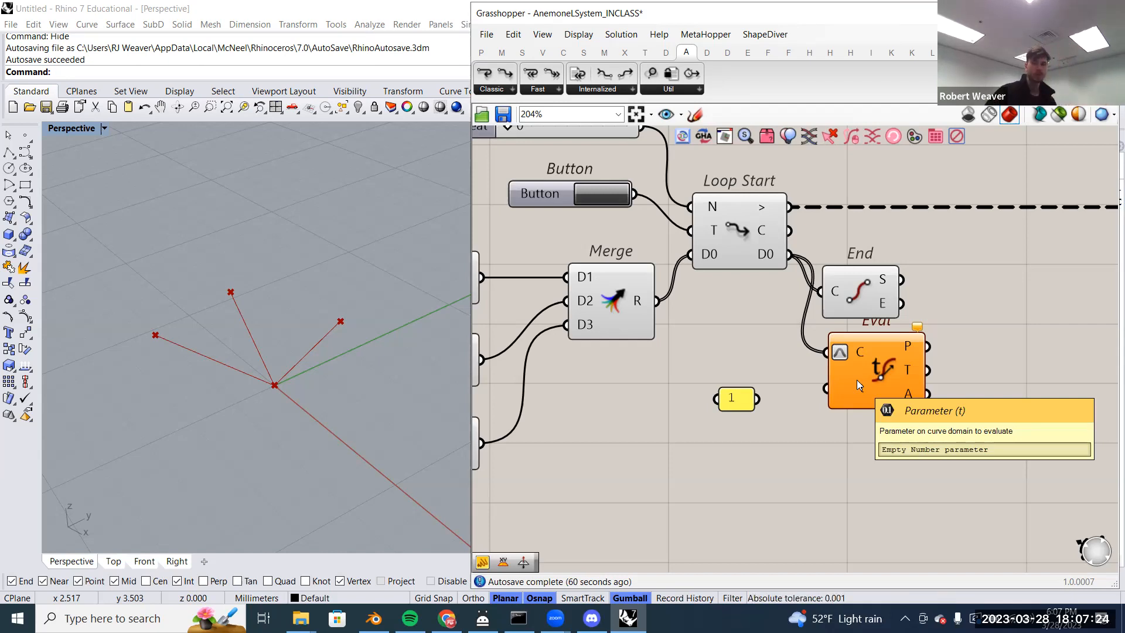
drag(757, 398, 827, 388)
click(880, 368)
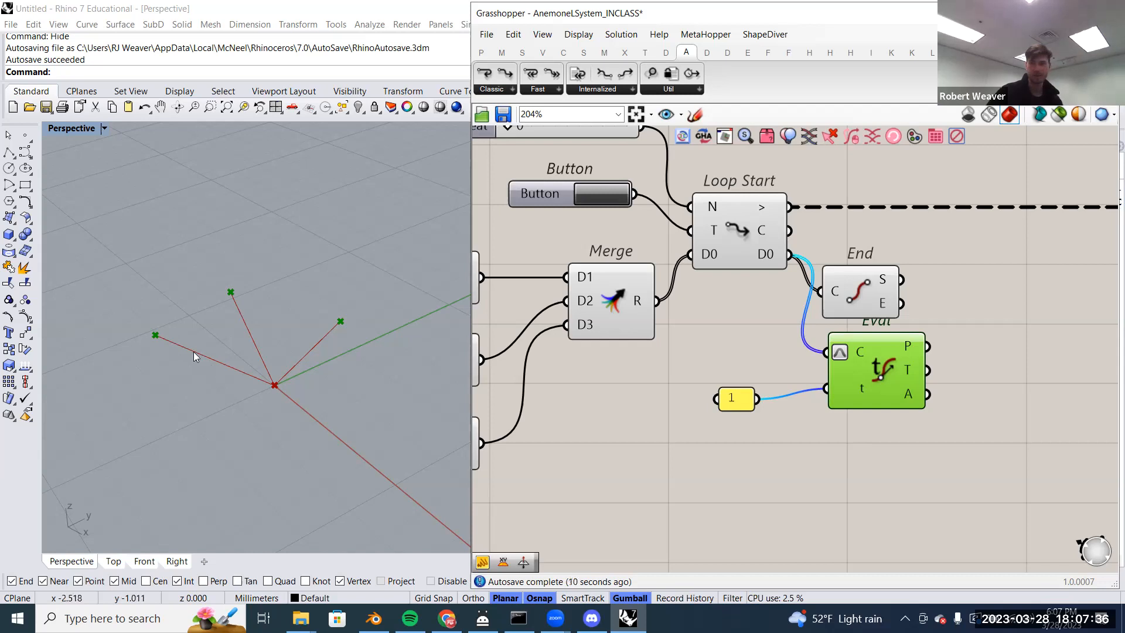
drag(732, 395, 785, 384)
- Place a Vector Display component beside Evaluate Curve and connect P to its A input and T to its V input
mouse_move(909, 374)
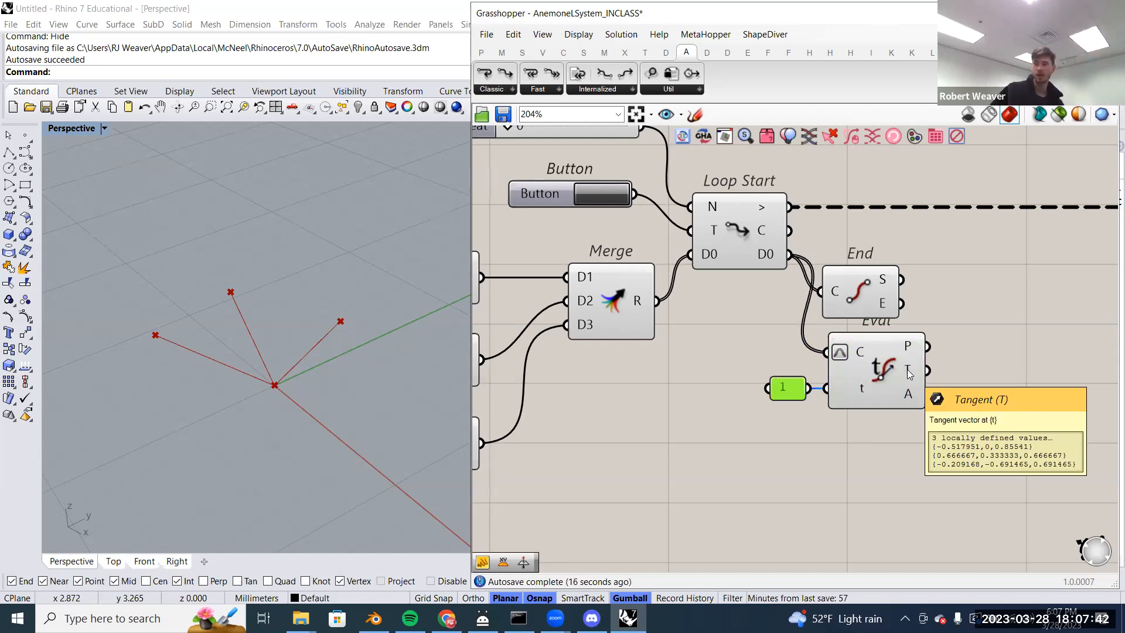
right_drag(1018, 336, 862, 329)
double_click(888, 322)
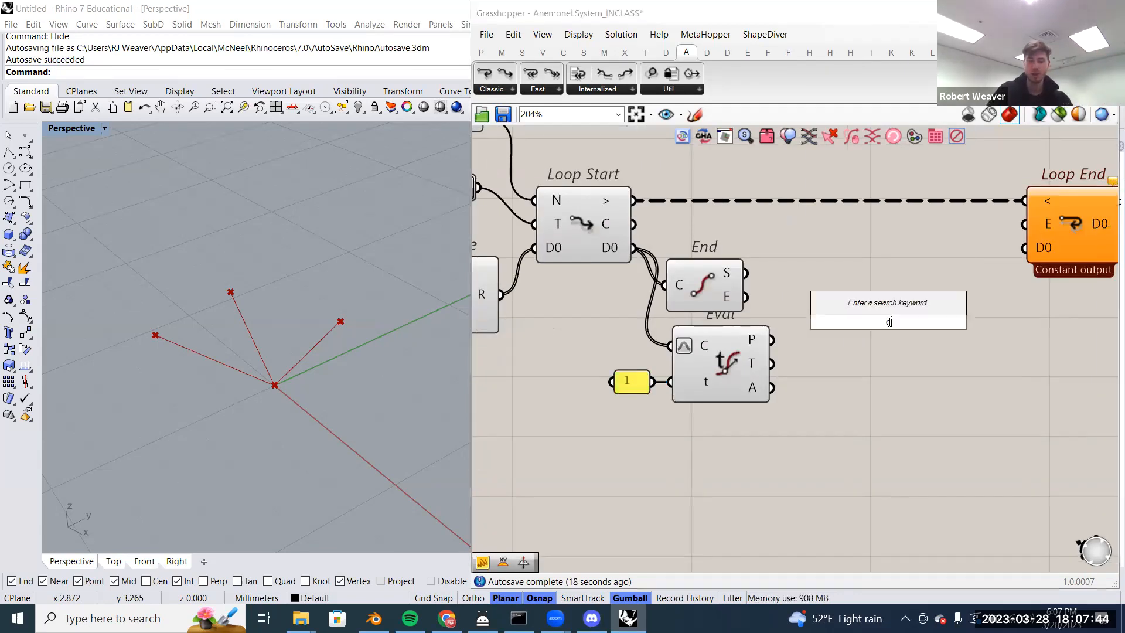
text(dis ve)
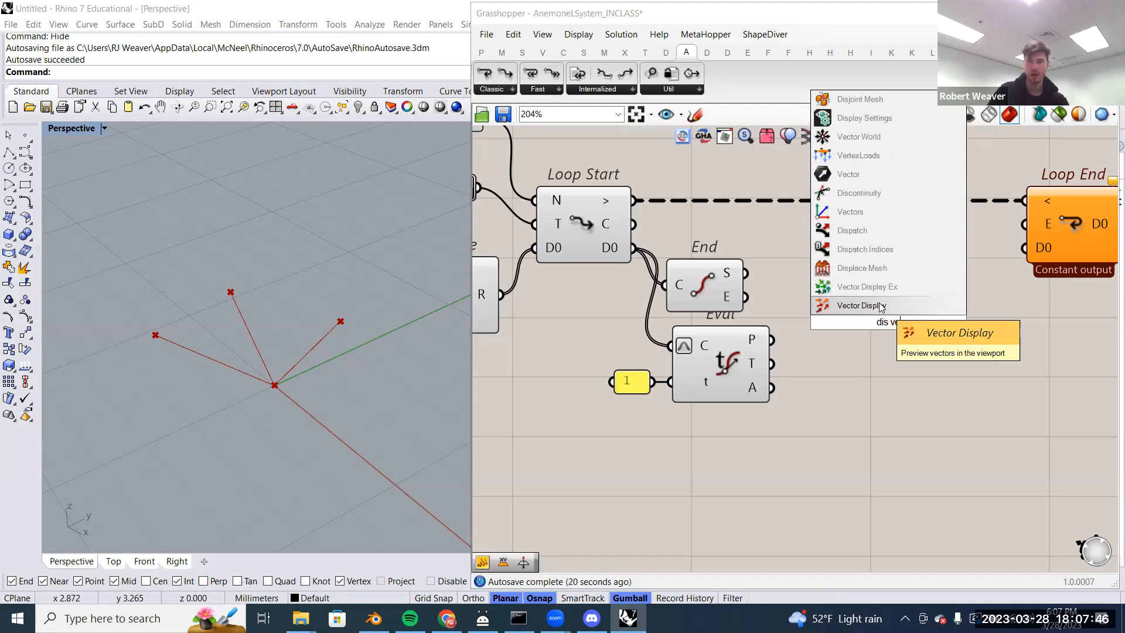
click(881, 306)
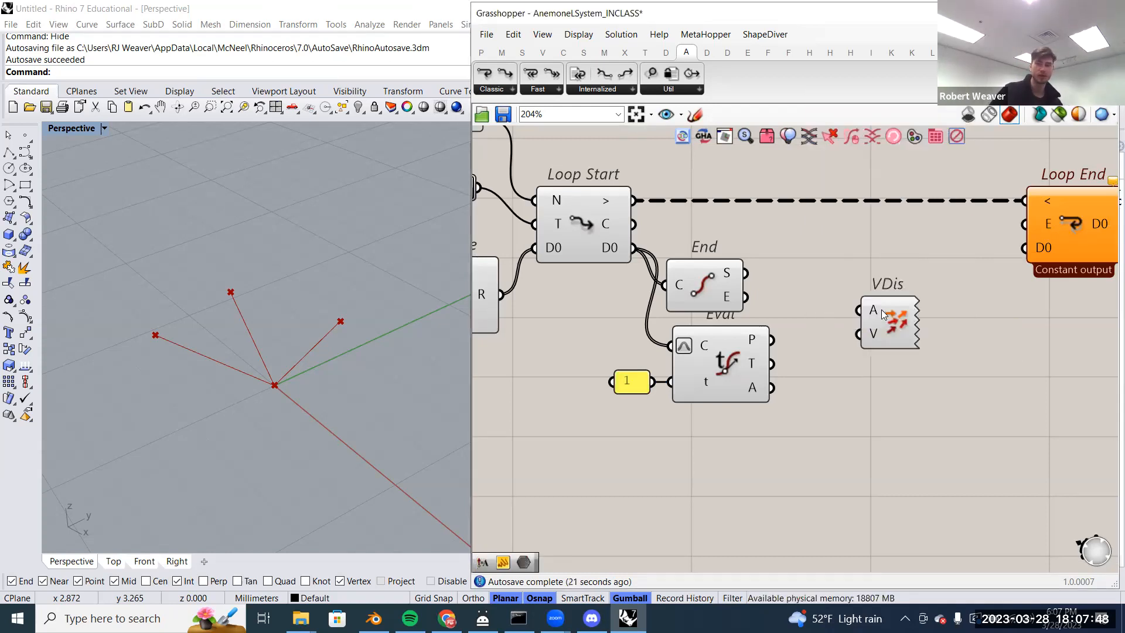
drag(871, 320, 819, 324)
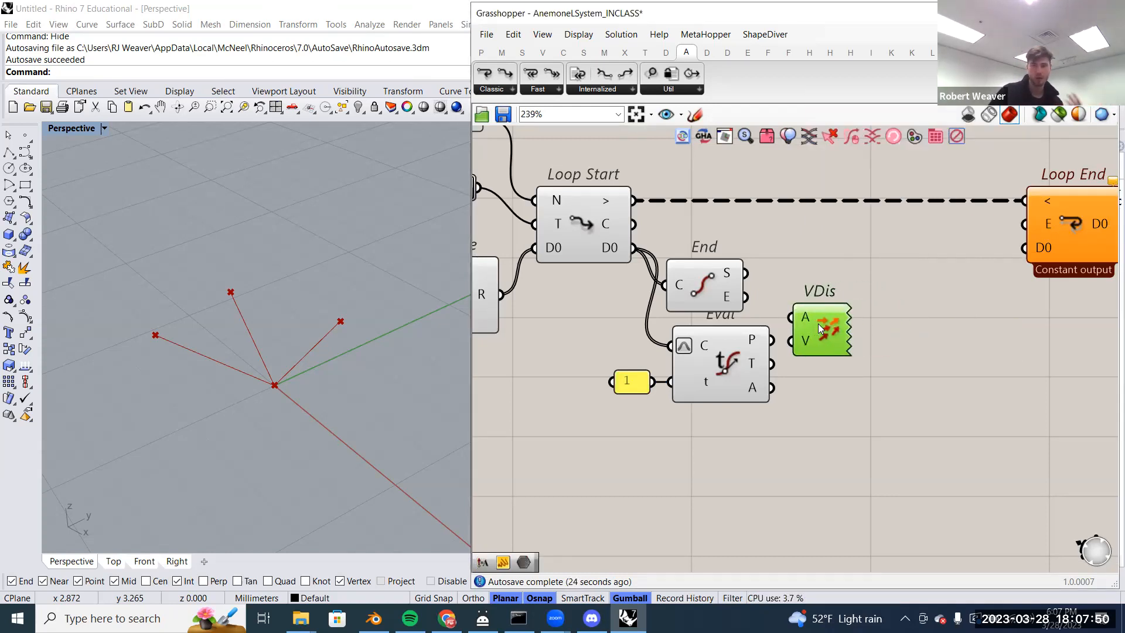
scroll(818, 324, up, 2)
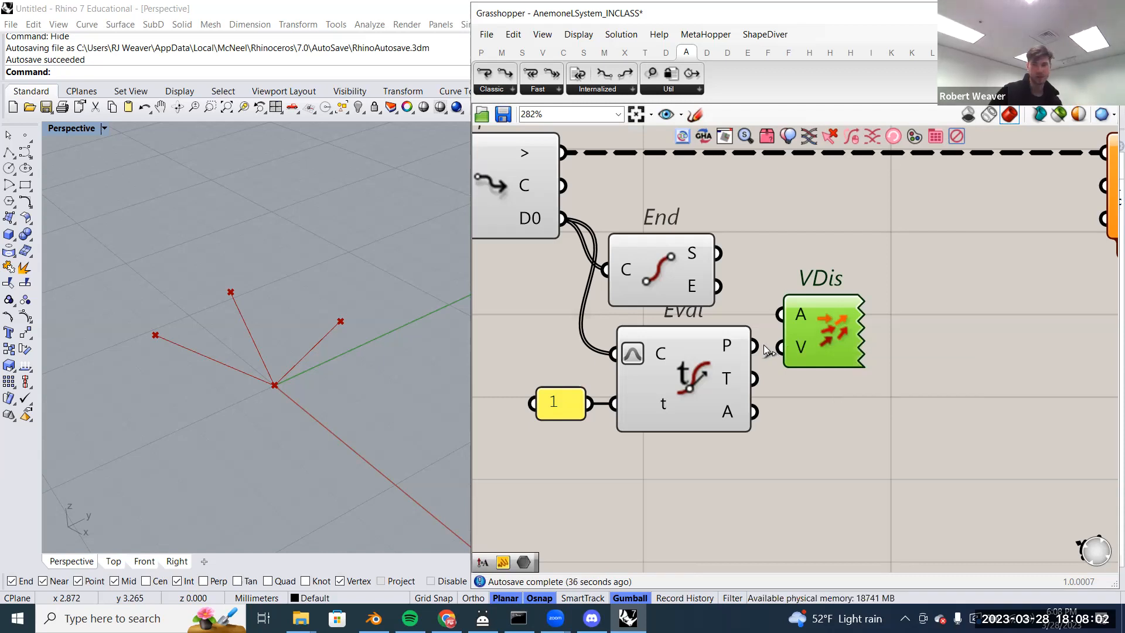
drag(756, 346, 755, 378)
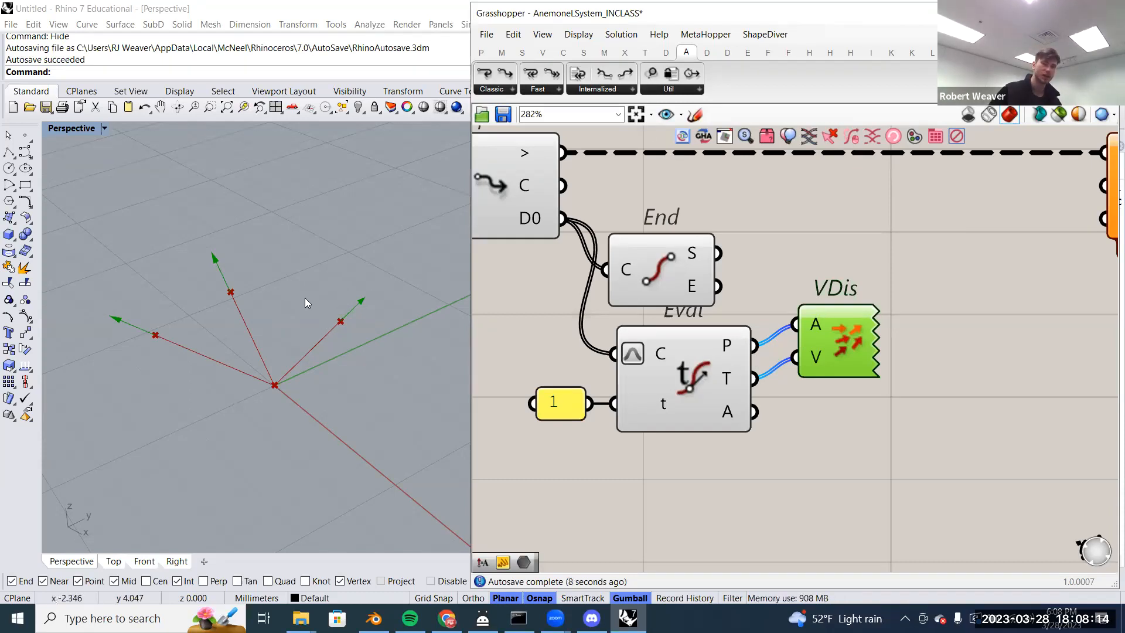
right_drag(317, 310, 382, 334)
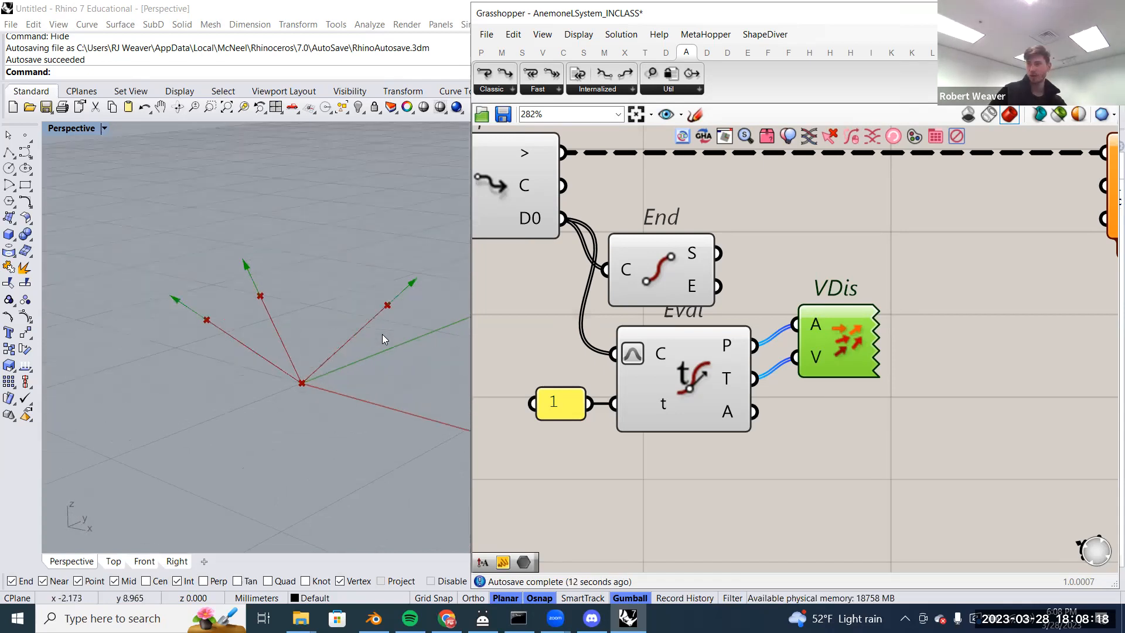
- Move the Vector Display component closer to Evaluate Curve and deselect it
right_drag(843, 343, 828, 378)
drag(826, 374, 804, 369)
click(778, 472)
right_drag(812, 440, 817, 381)
scroll(868, 403, up, 1)
scroll(851, 386, down, 1)
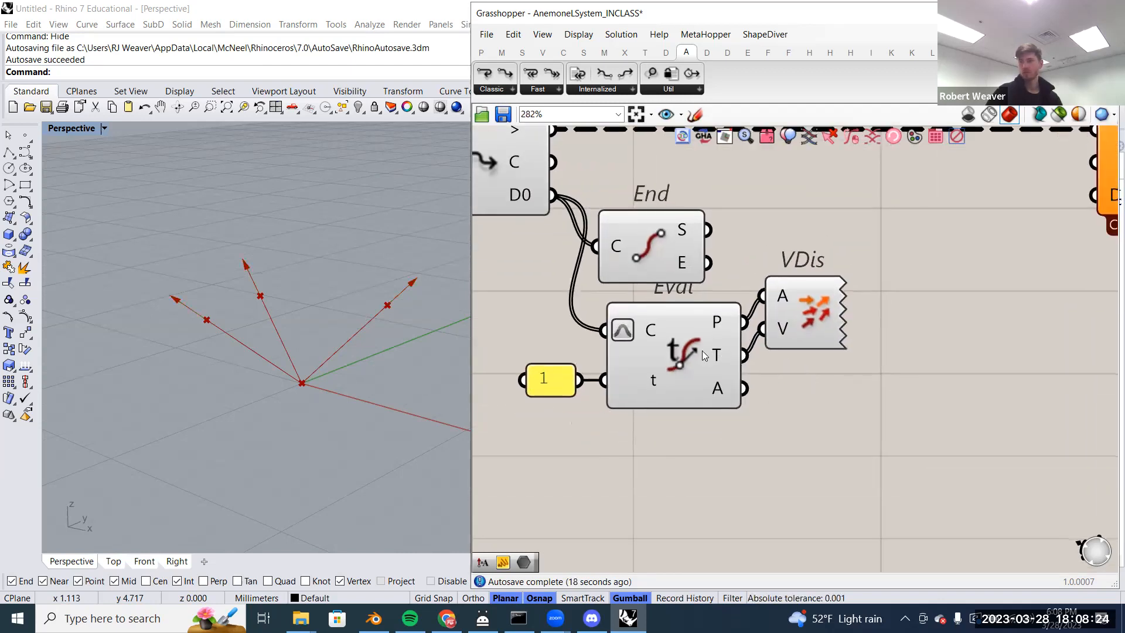
right_drag(762, 340, 770, 367)
scroll(749, 346, down, 1)
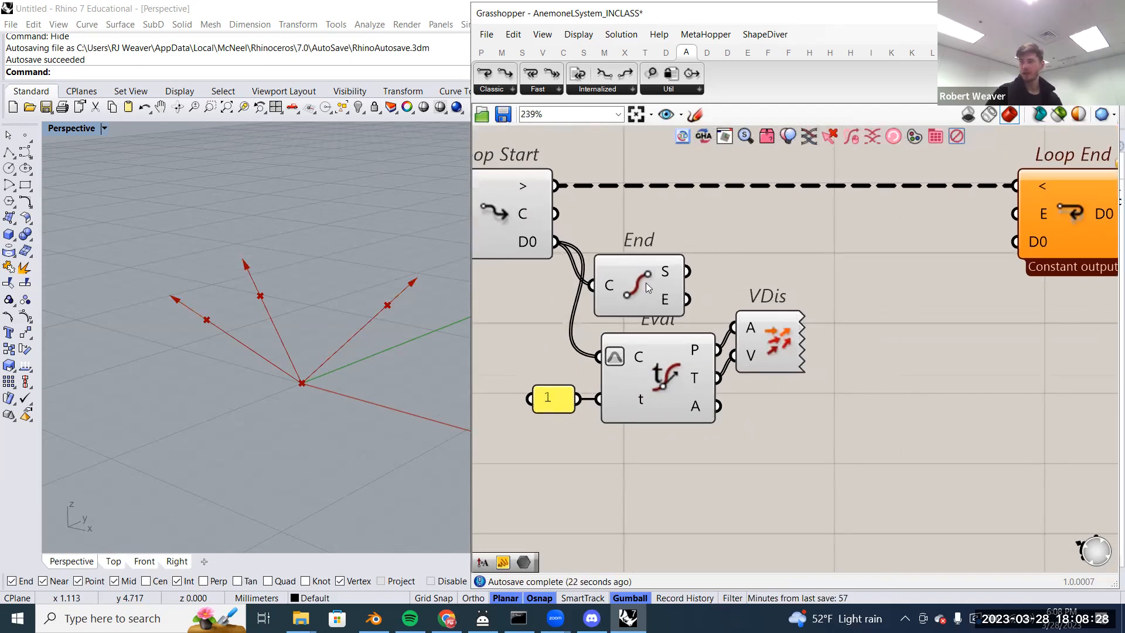
- Nudge the End component slightly to the right above Evaluate Curve
click(633, 283)
right_drag(633, 282, 719, 308)
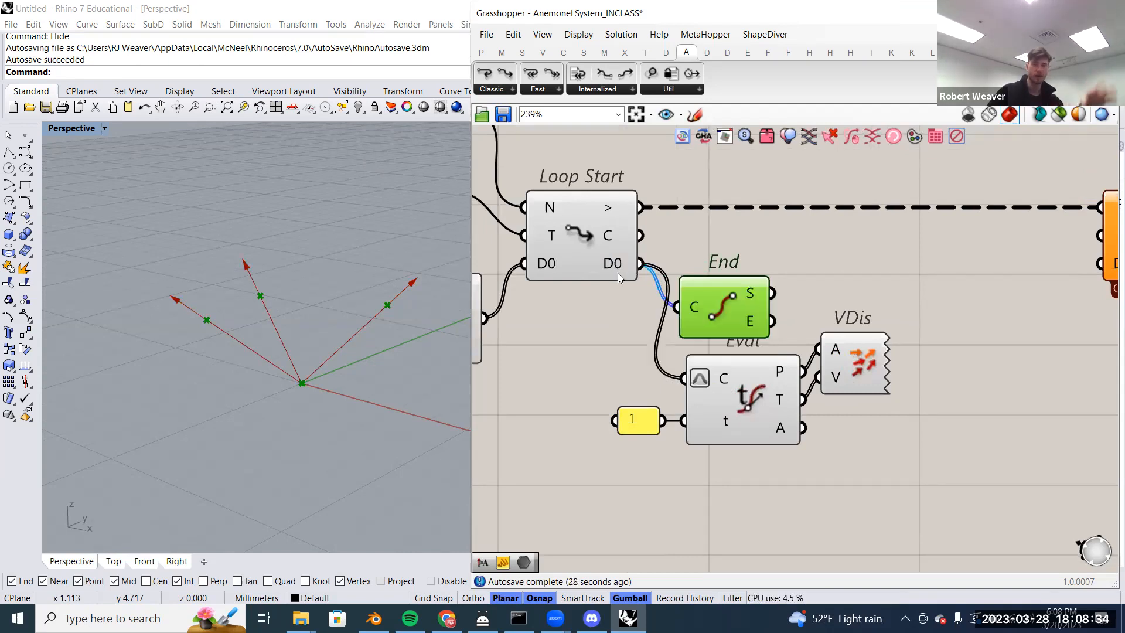
drag(714, 306, 719, 305)
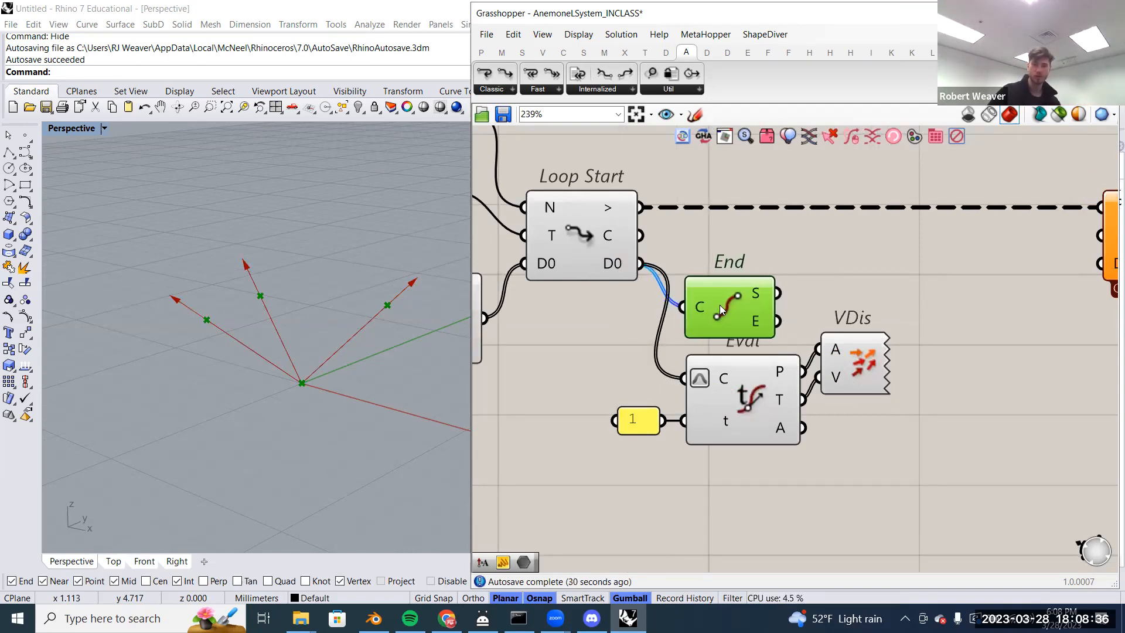
right_drag(850, 289, 775, 324)
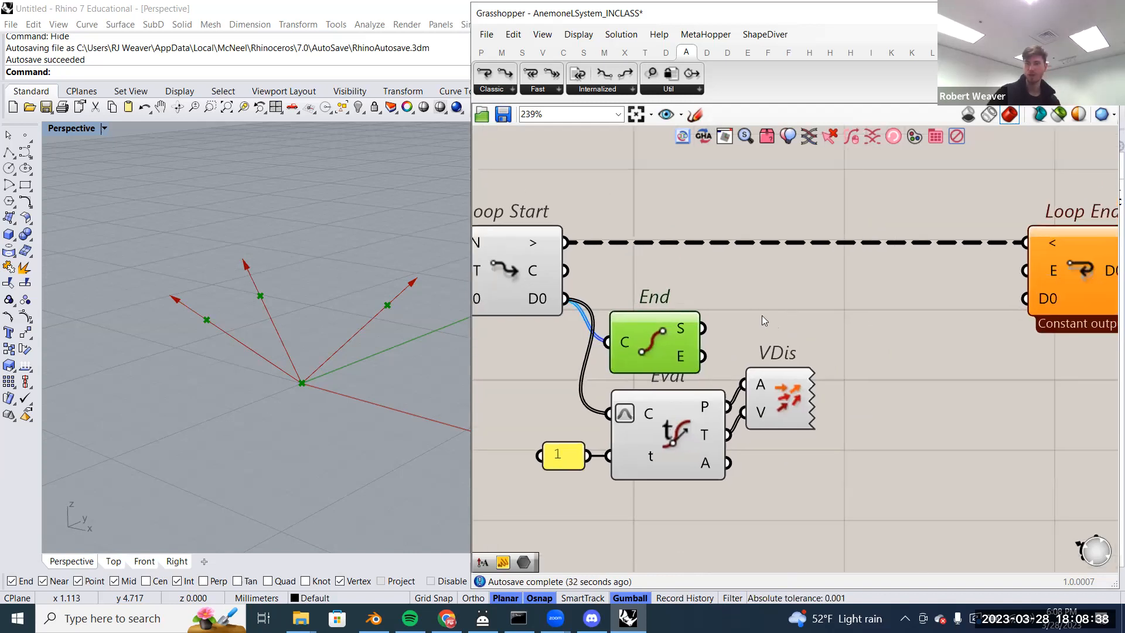
- Move the End component up clear of Evaluate Curve and check its start point output
mouse_move(679, 322)
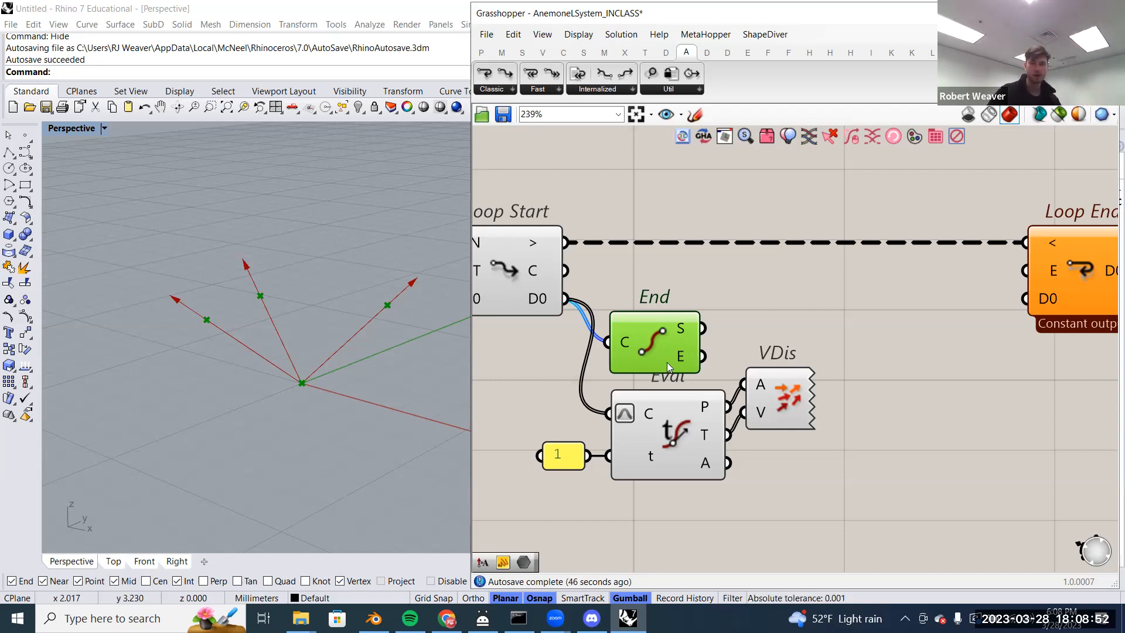
drag(652, 324, 652, 301)
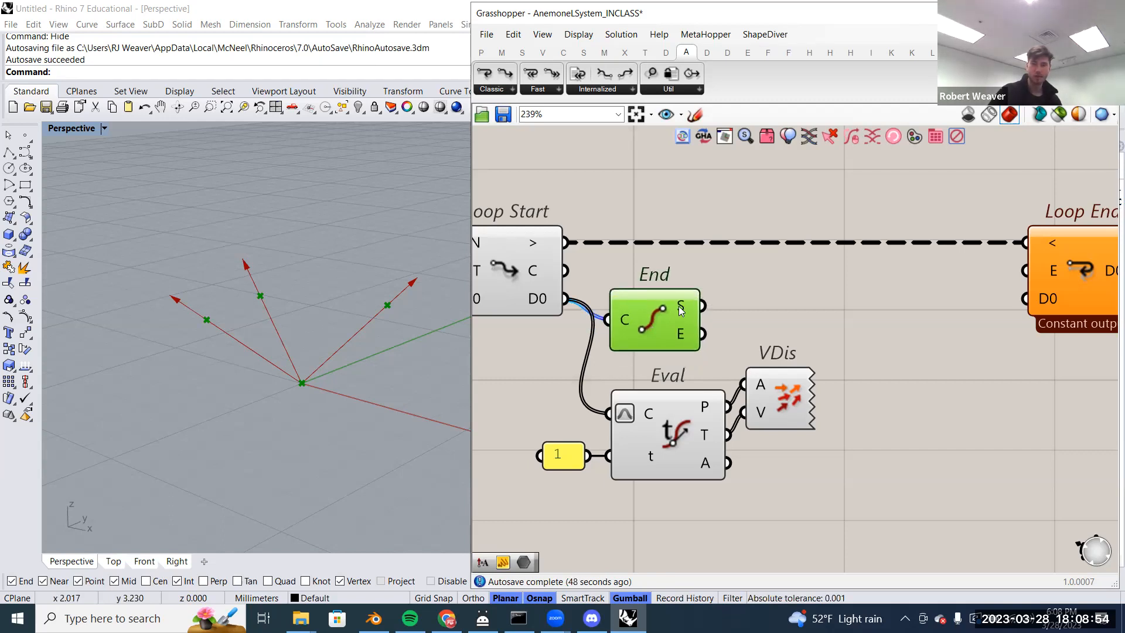
mouse_move(682, 305)
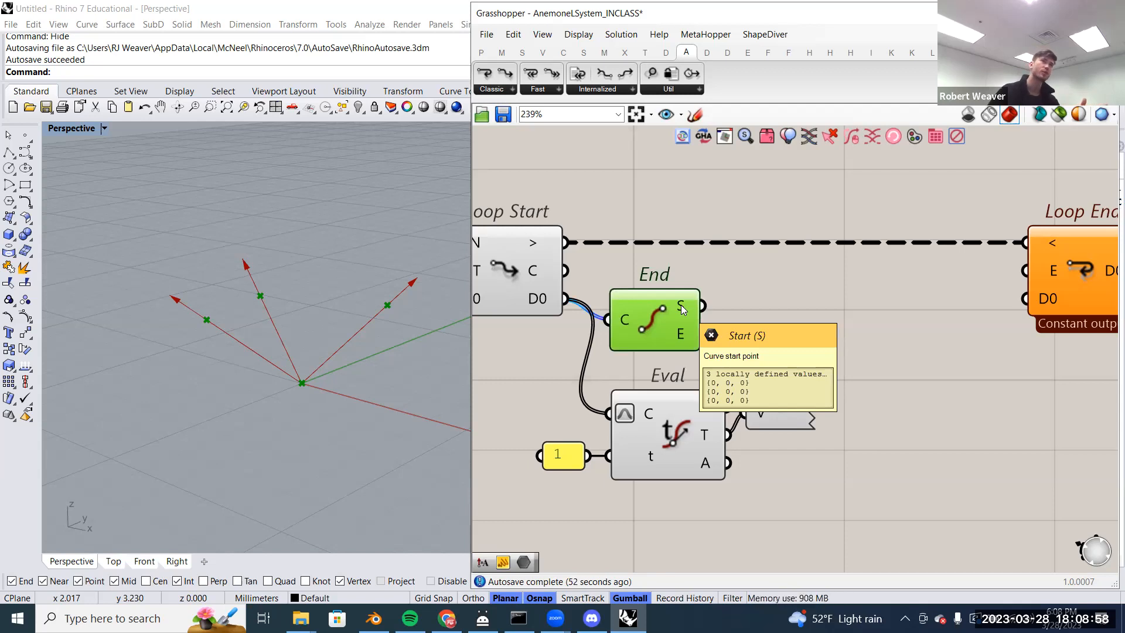
- Place a Scale component to the right of End, and lower Vector Display so it aligns with Evaluate Curve's outputs
double_click(806, 305)
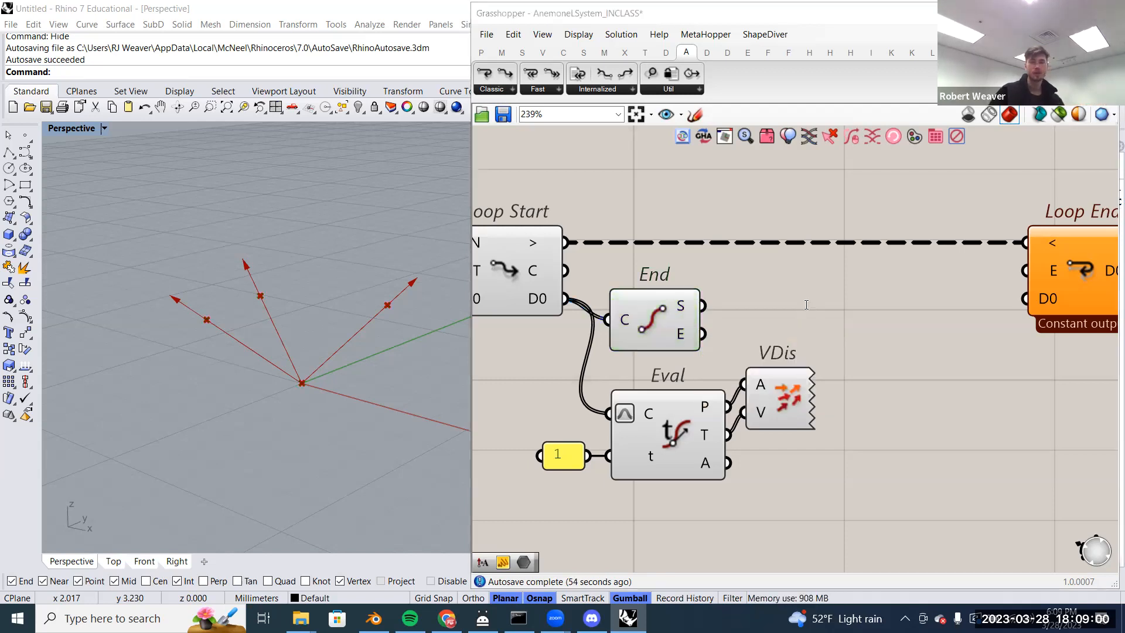
text(scale)
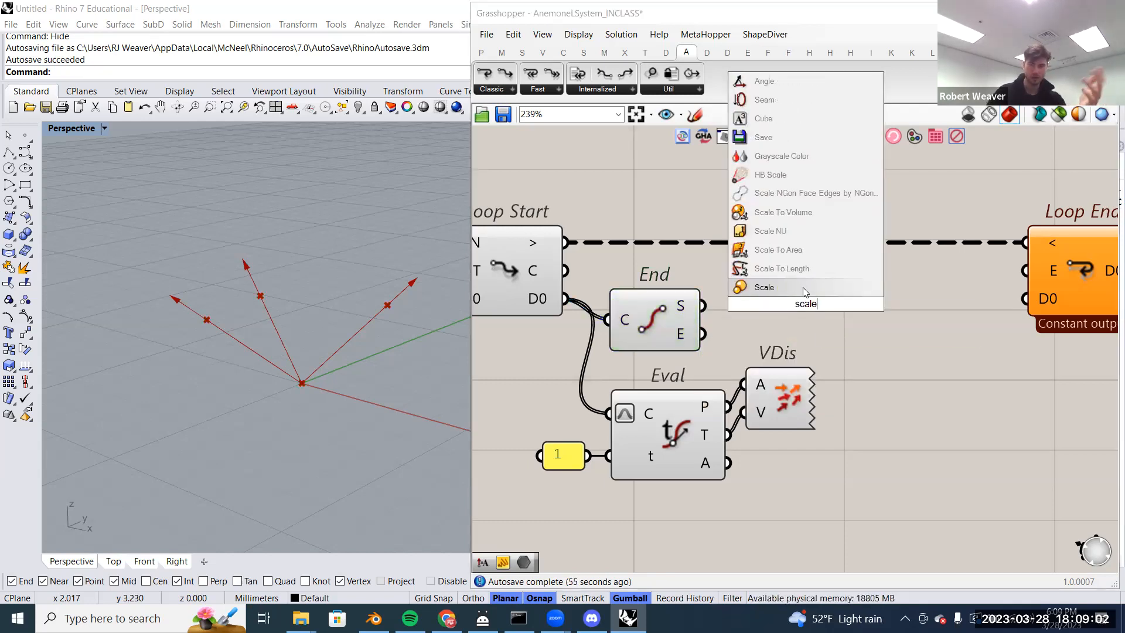
click(804, 288)
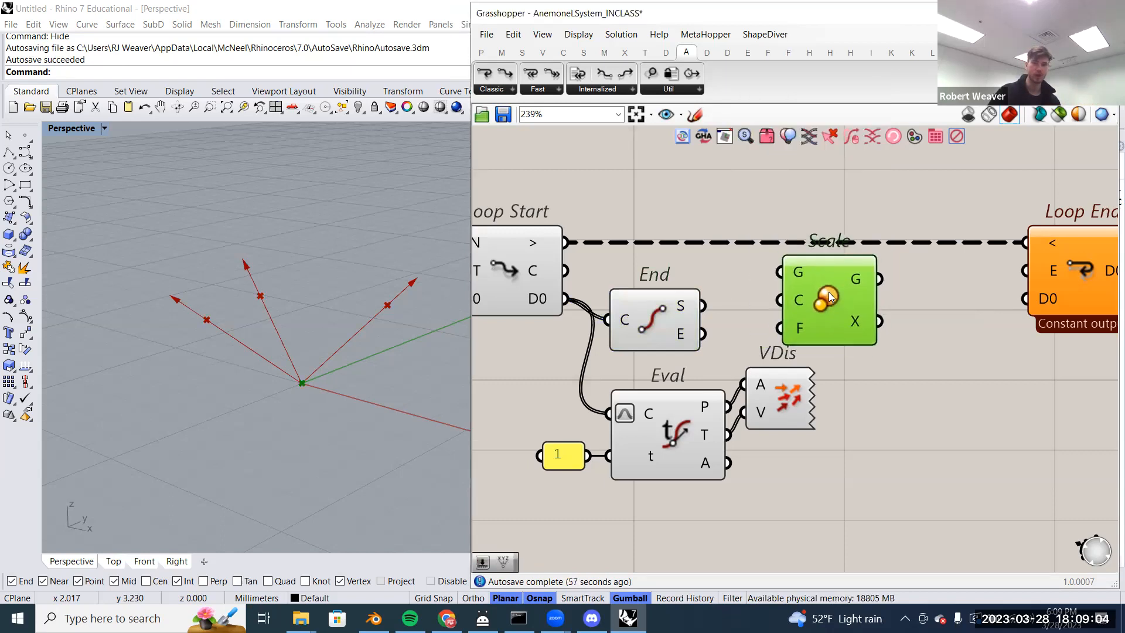
drag(782, 392, 780, 416)
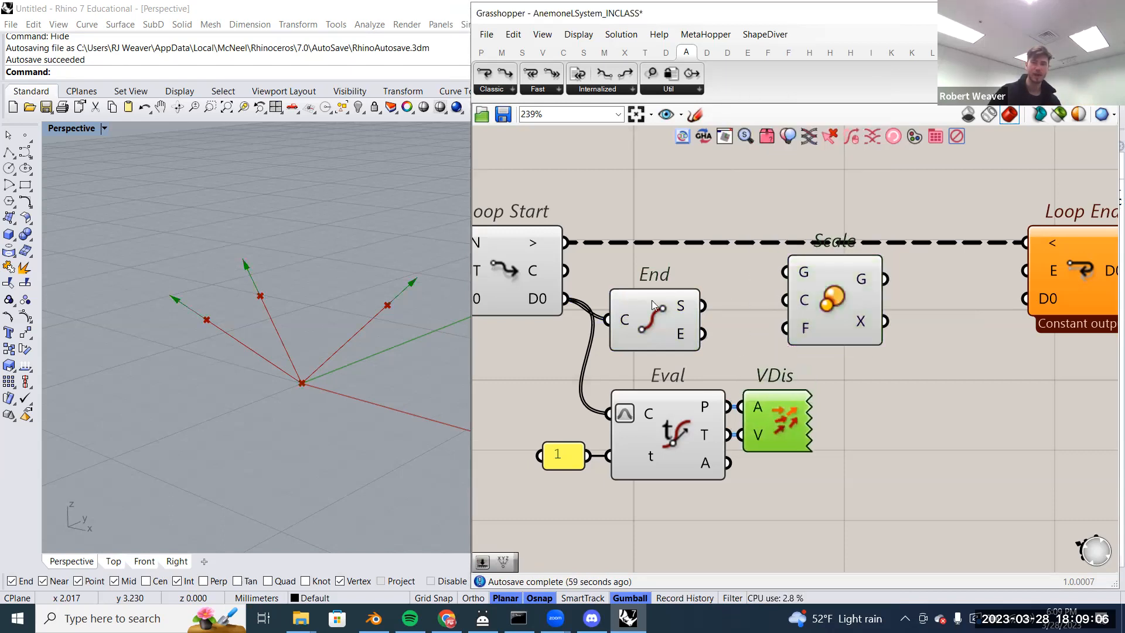
click(531, 269)
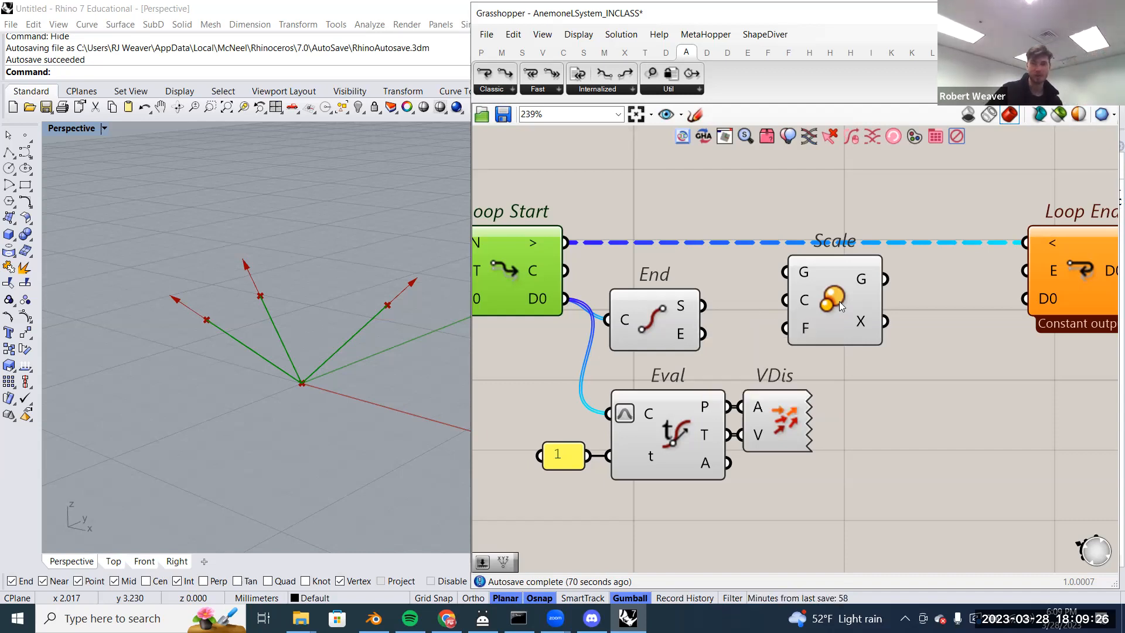
drag(840, 302, 862, 307)
- Place a removeDuplicatePts component on the canvas above End
right_drag(772, 332, 800, 352)
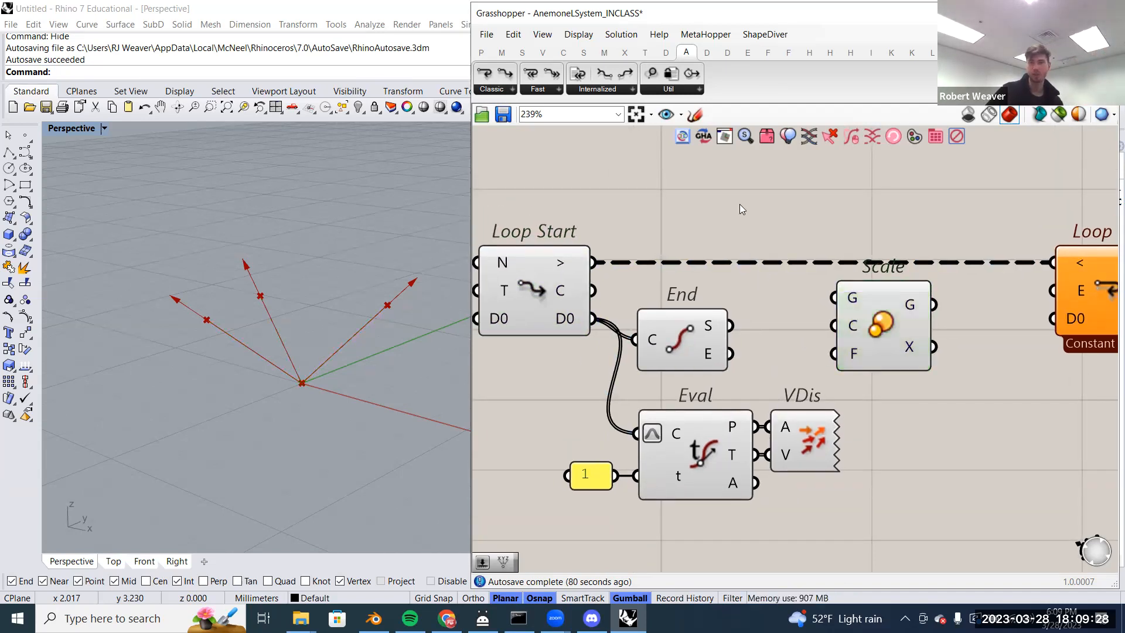
double_click(739, 204)
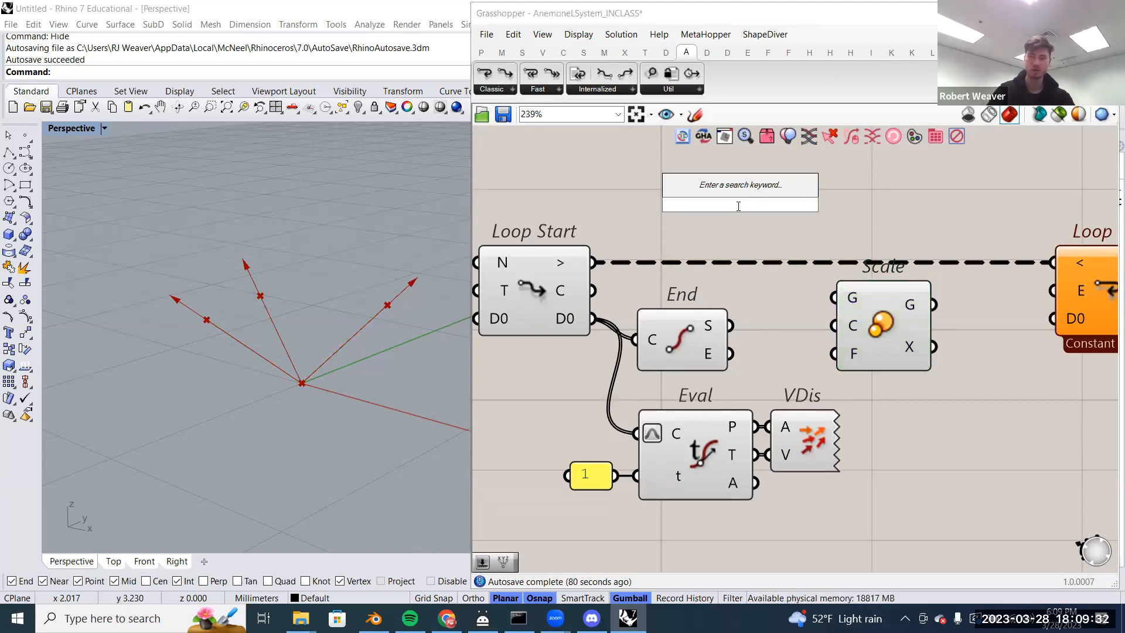
text(dup)
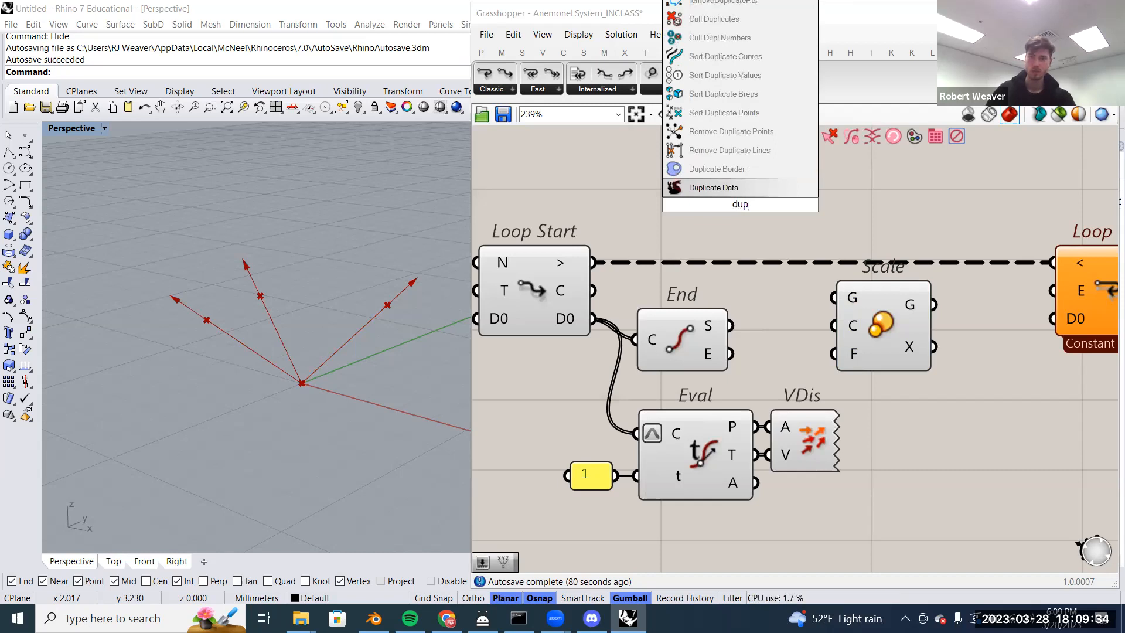
click(749, 7)
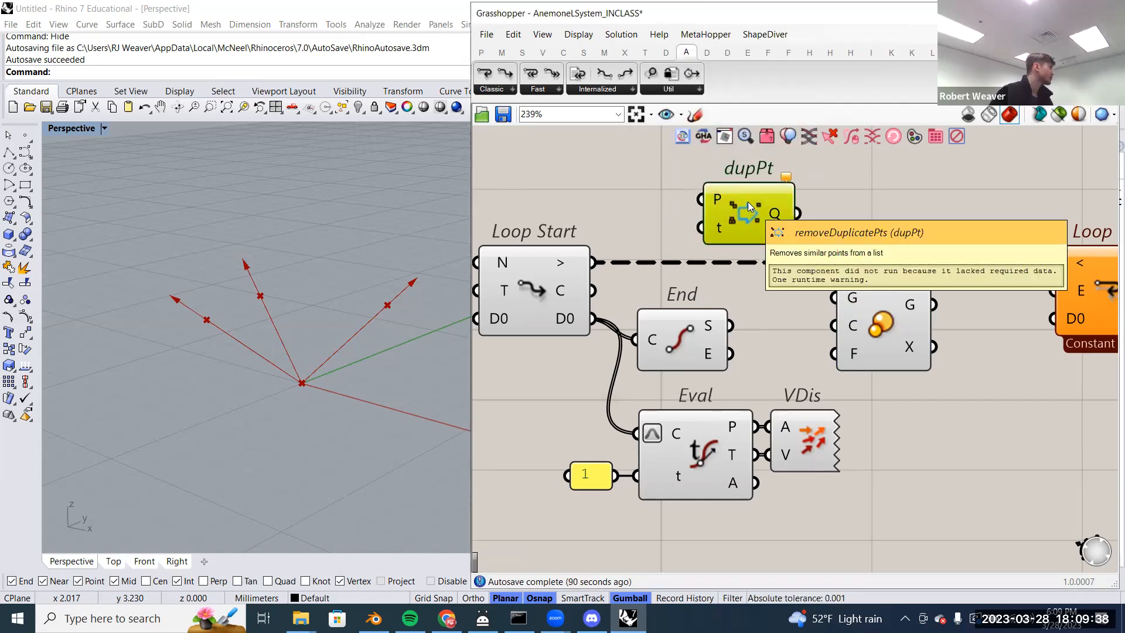
- Search the component library for "dupl" to look up removeDuplicatePts again
right_drag(652, 204, 696, 279)
double_click(680, 252)
text(dupl)
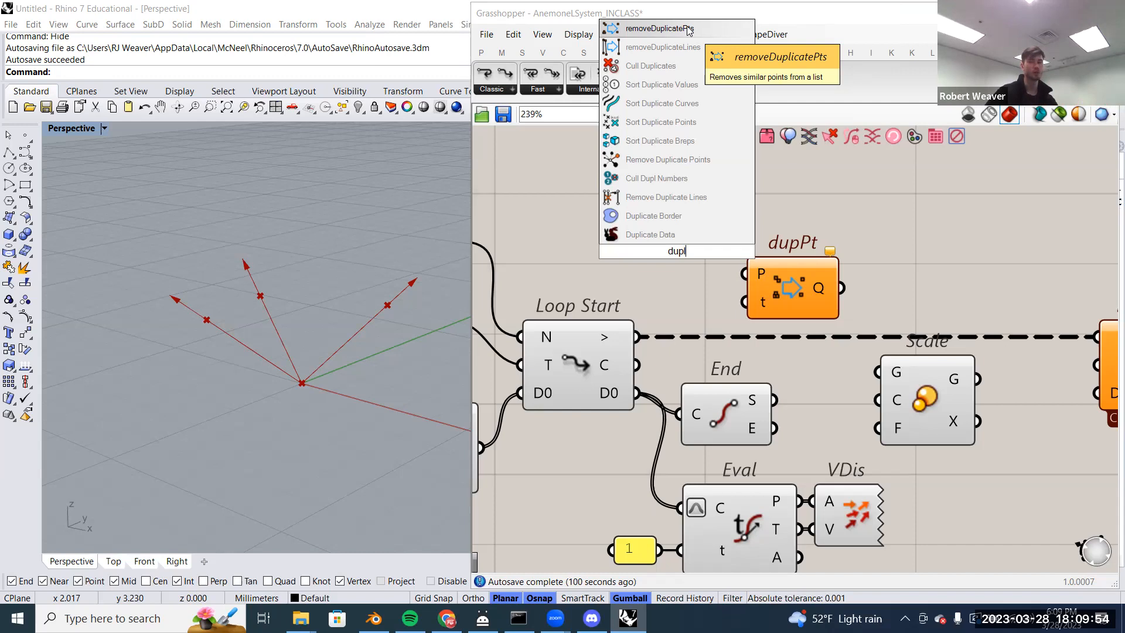
key(Return)
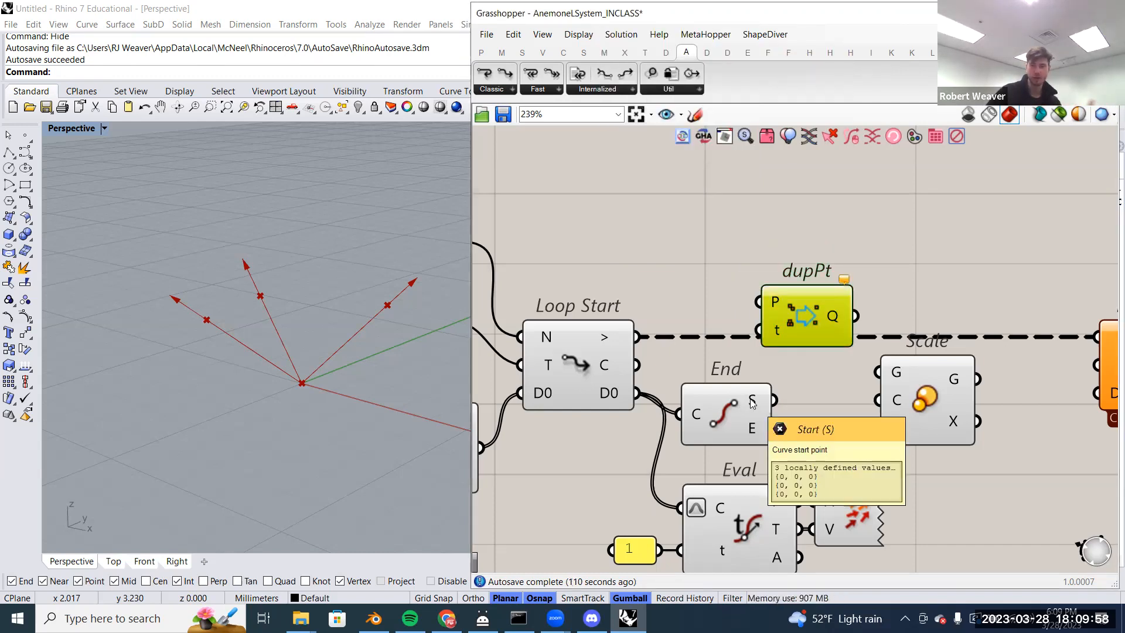
- Connect End's S output to the P input of removeDuplicatePts and place that component directly beside End
drag(772, 401, 786, 296)
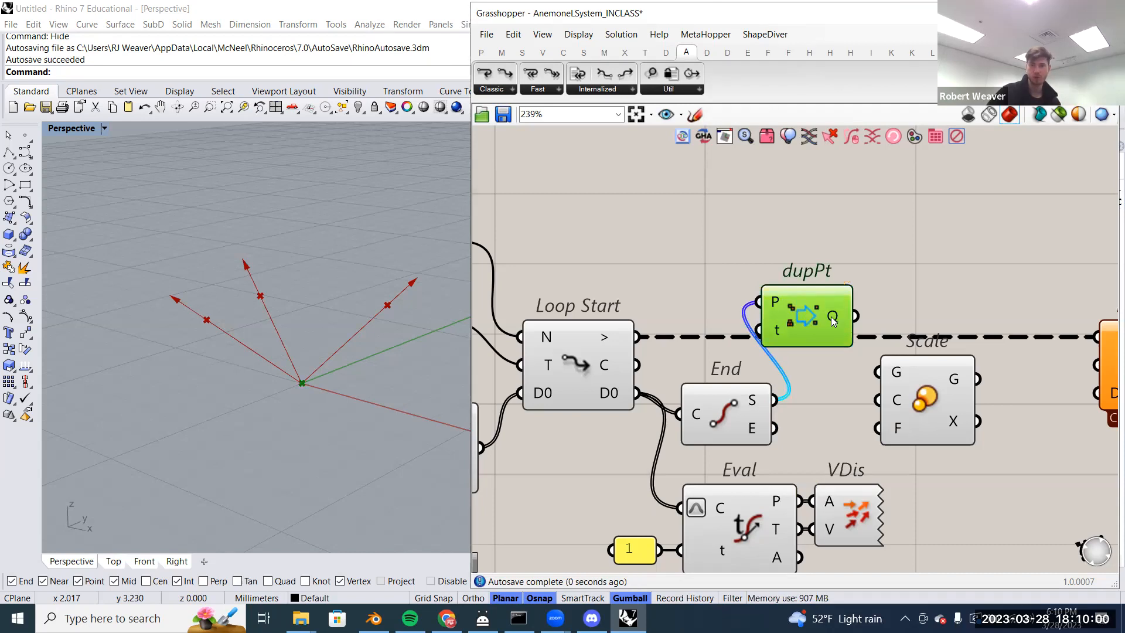
mouse_move(833, 320)
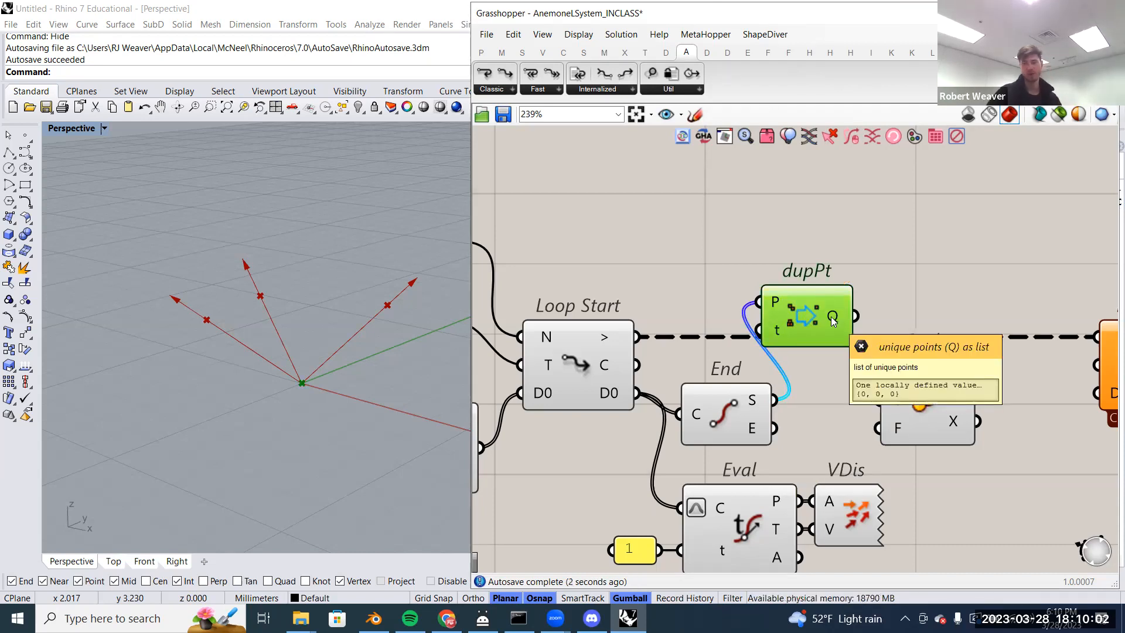
drag(818, 338, 842, 412)
right_drag(801, 384, 760, 350)
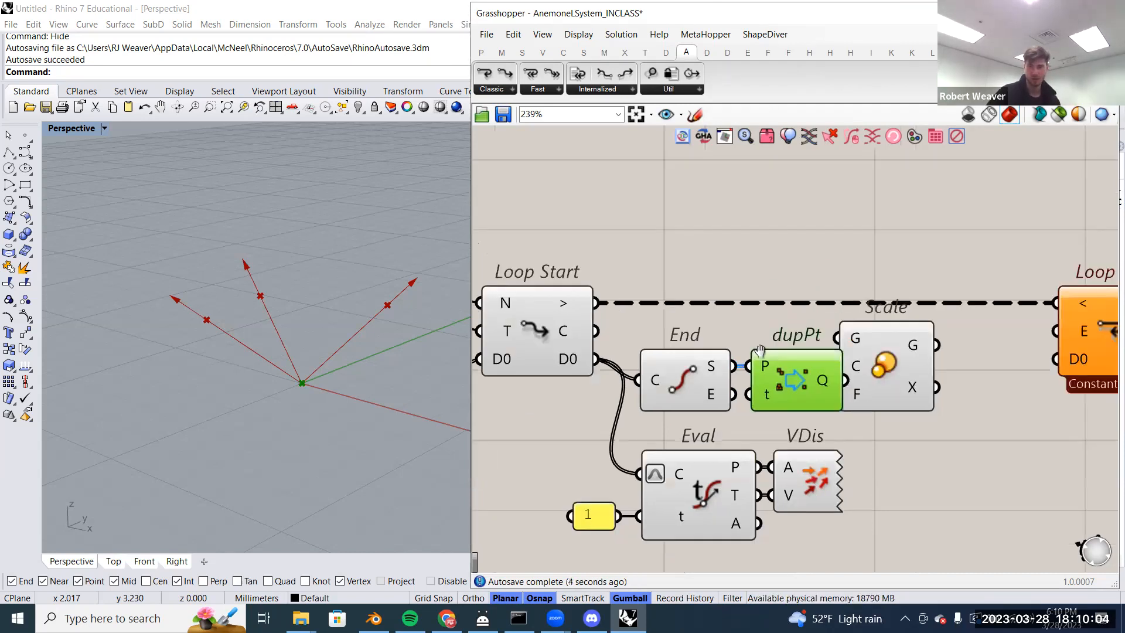
- Move Loop End and Scale further right to make room after removeDuplicatePts
scroll(761, 350, down, 2)
drag(927, 323, 1033, 319)
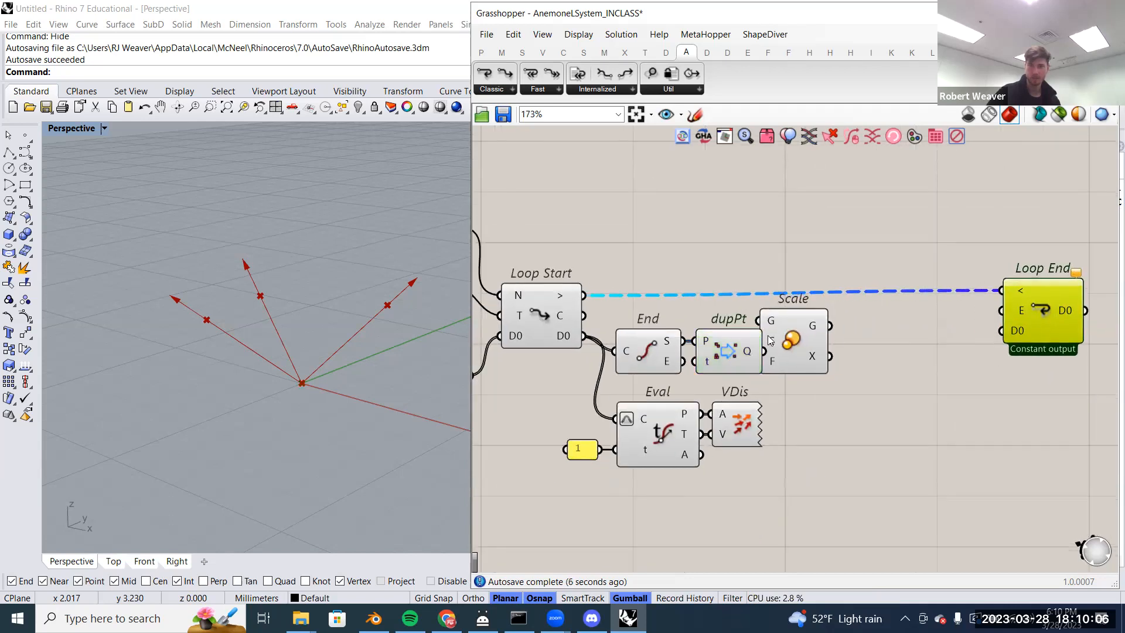
drag(780, 350, 833, 344)
- Connect the Q output of removeDuplicatePts to Scale's C input as the center of scaling
click(758, 359)
drag(762, 353, 818, 352)
mouse_move(818, 348)
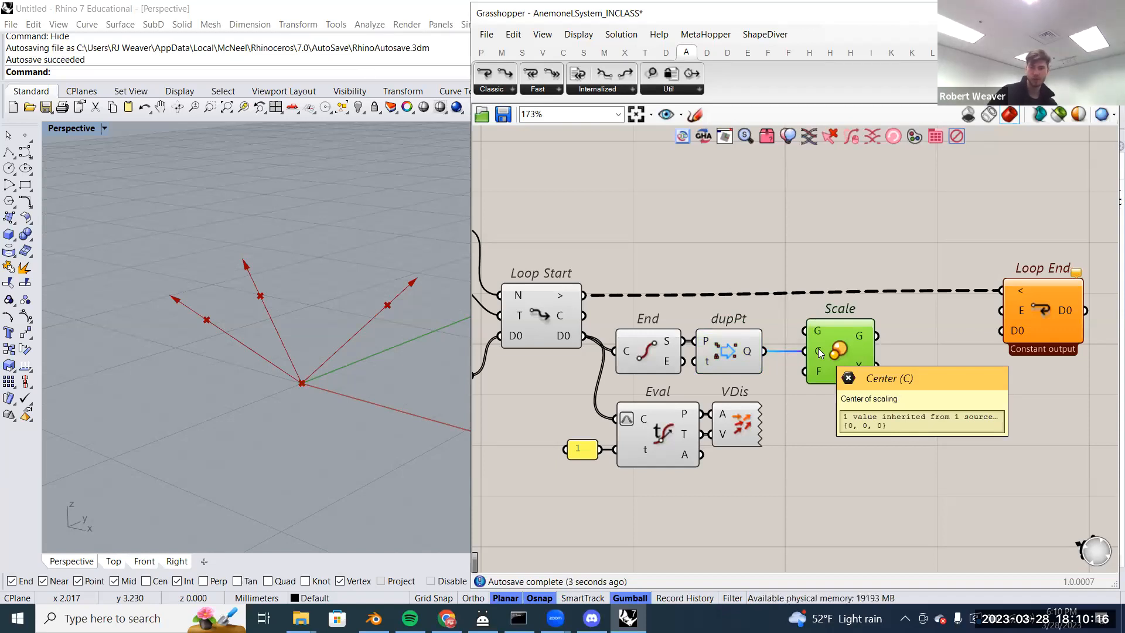
right_drag(824, 348, 863, 350)
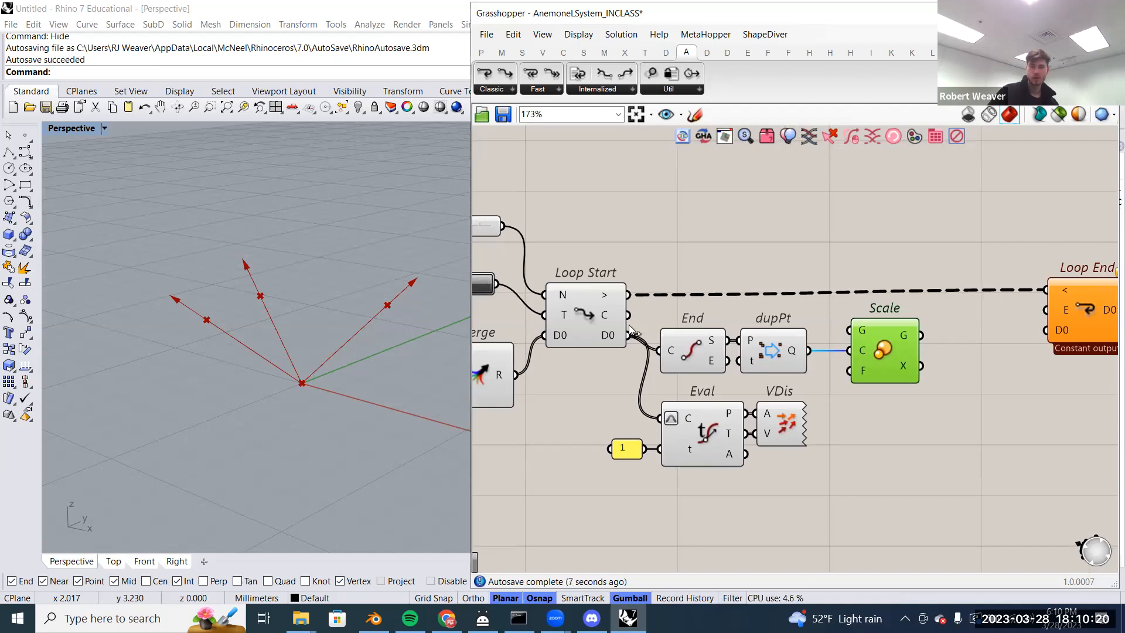
- Connect Loop Start's D0 output to Scale's G input and shift the End and Evaluate Curve group slightly down
mouse_move(609, 343)
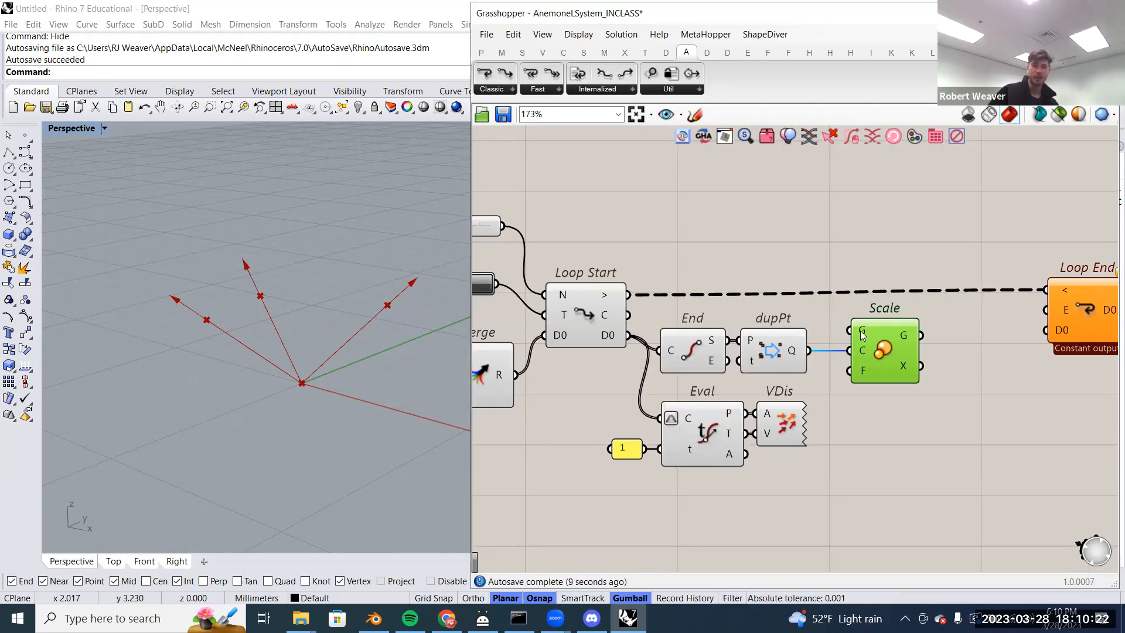
mouse_move(862, 335)
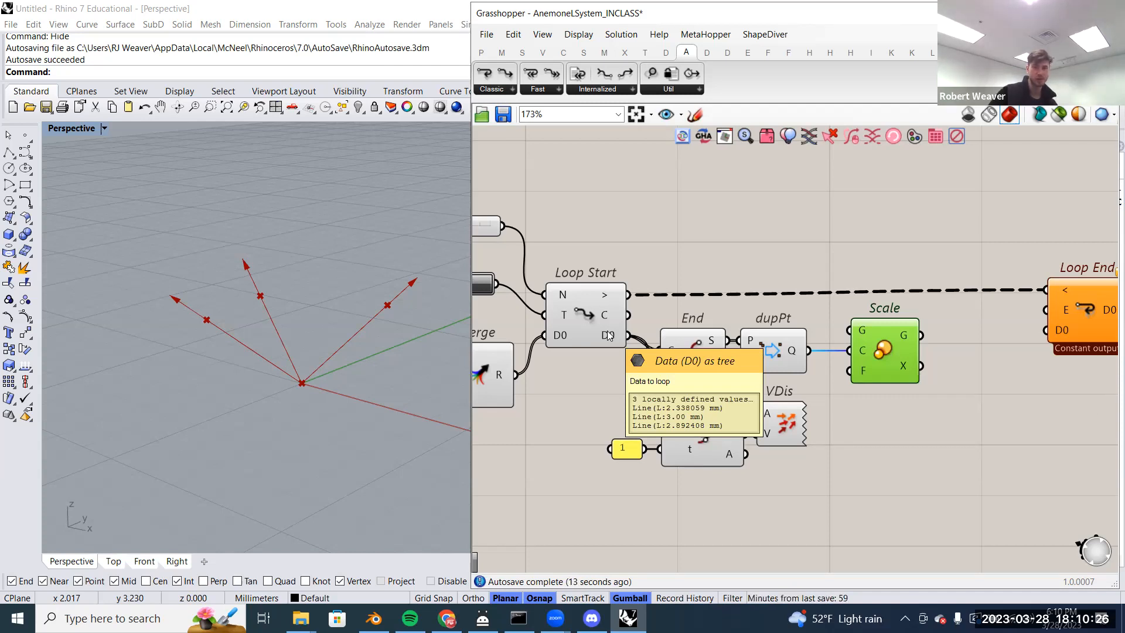
drag(630, 336, 849, 330)
drag(806, 494, 674, 370)
click(728, 227)
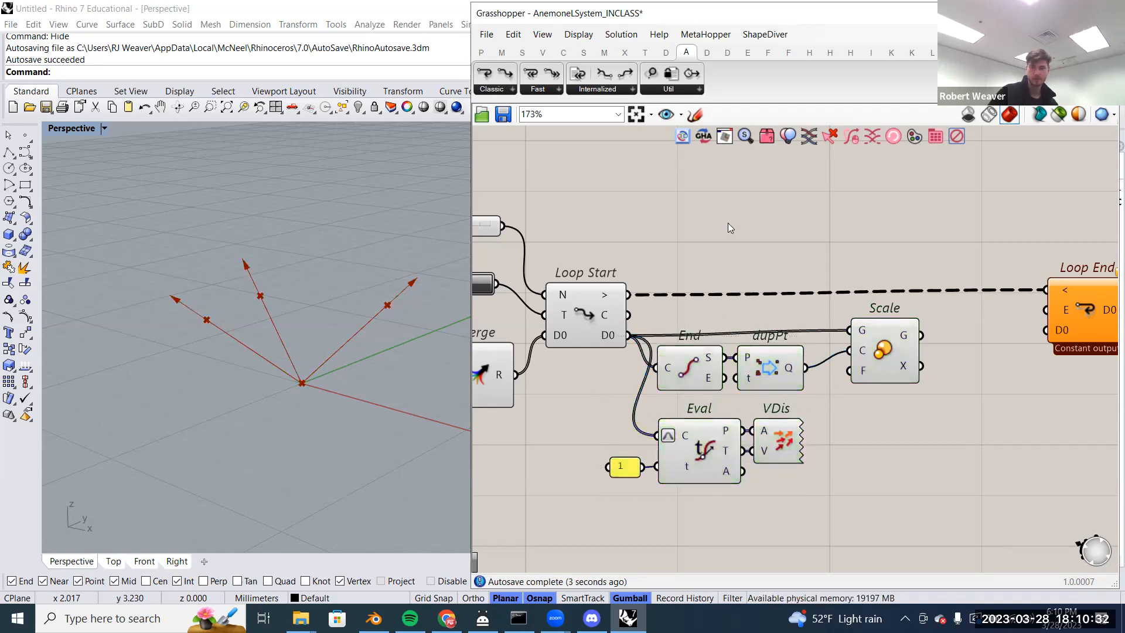
- Inspect Scale's Factor input and Loop Start's Counter output
right_drag(824, 376, 823, 363)
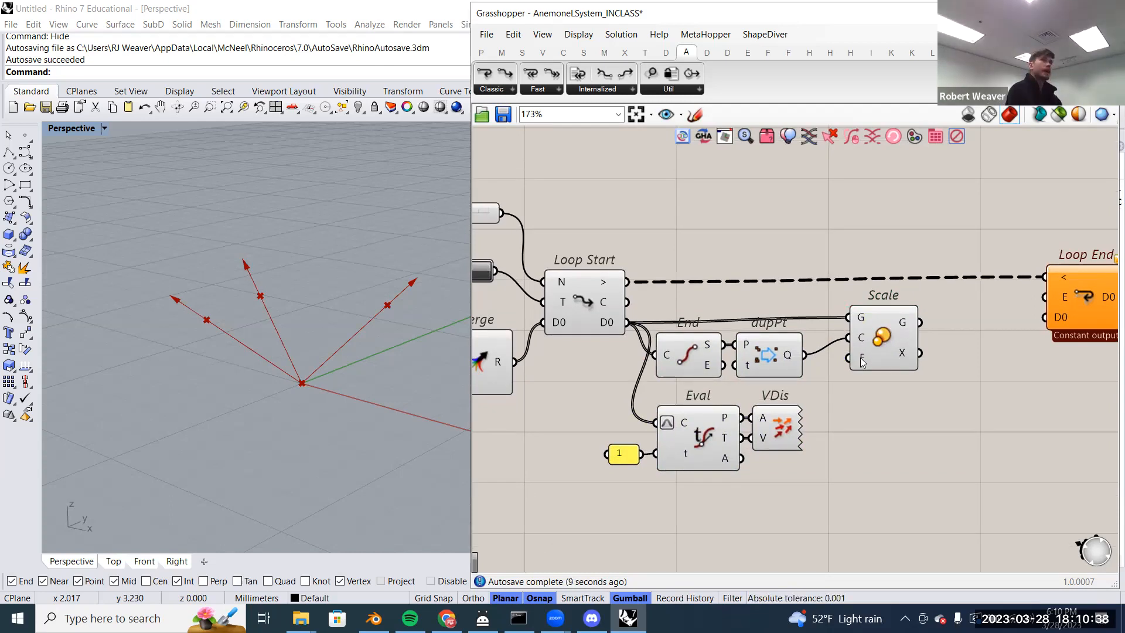
mouse_move(862, 362)
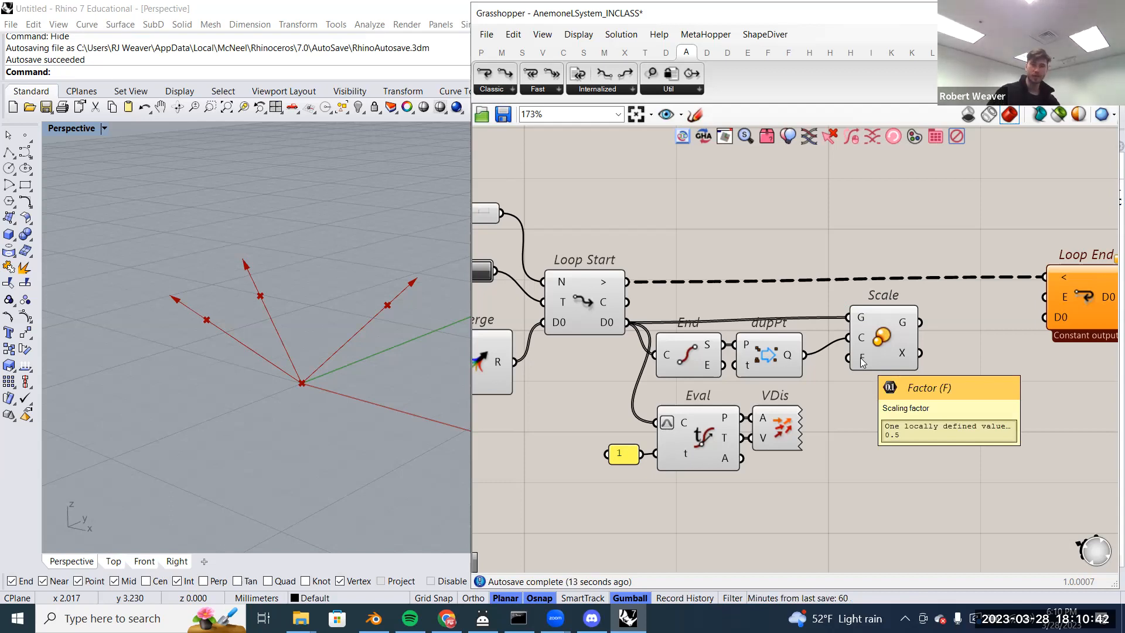
mouse_move(605, 303)
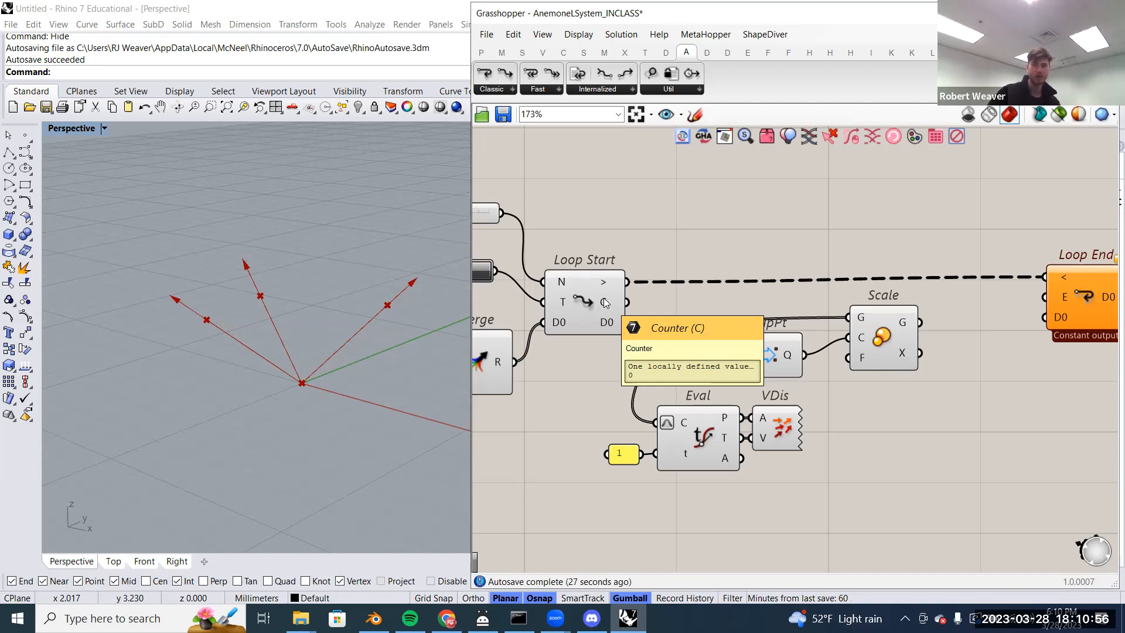
right_drag(605, 303, 621, 303)
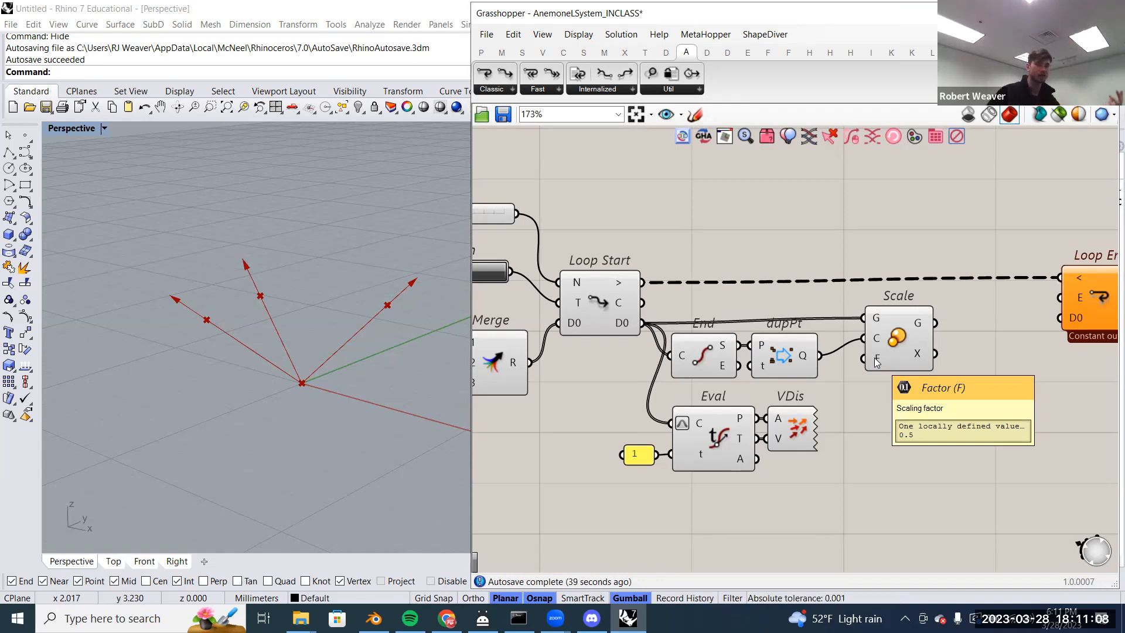
- Place a Multiplication component above the loop wire, just right of Loop Start
right_drag(806, 332, 833, 372)
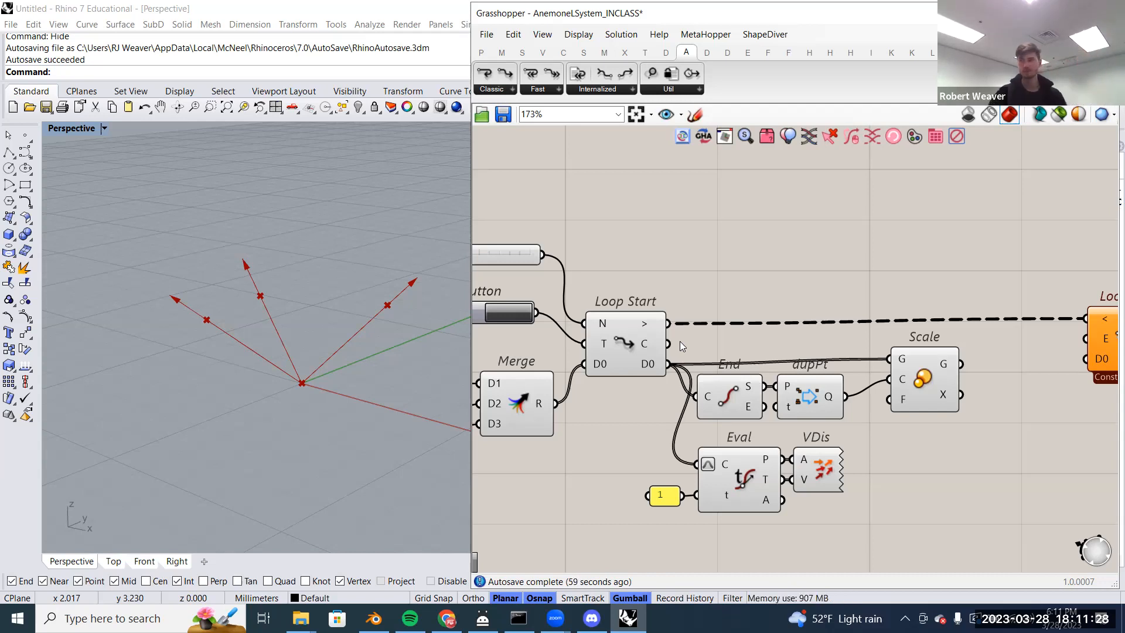
double_click(765, 225)
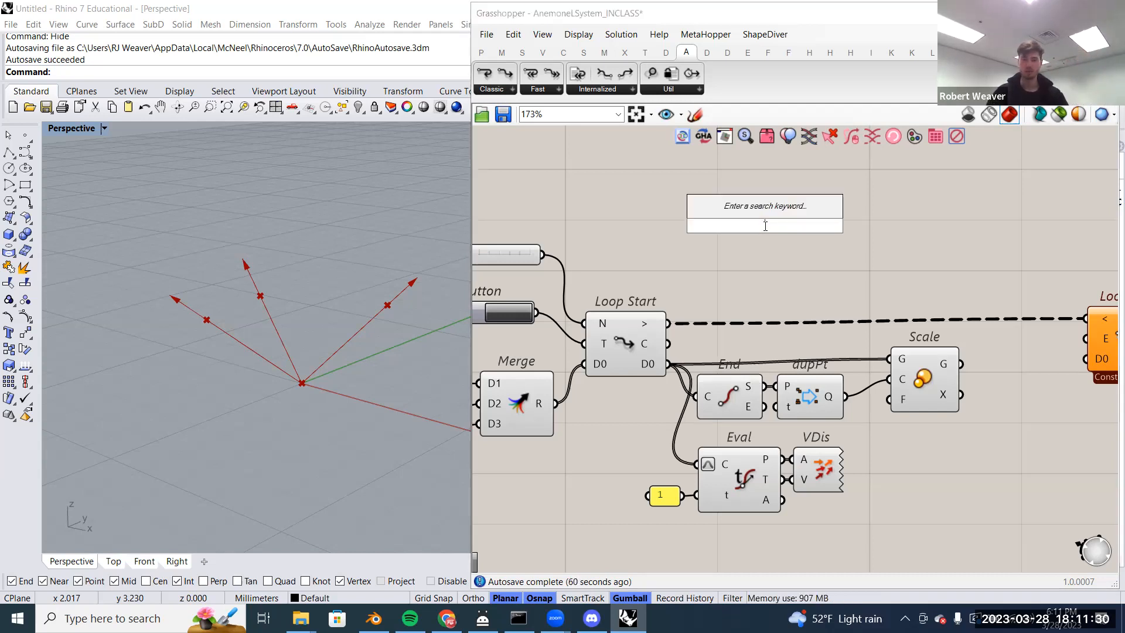
text(*)
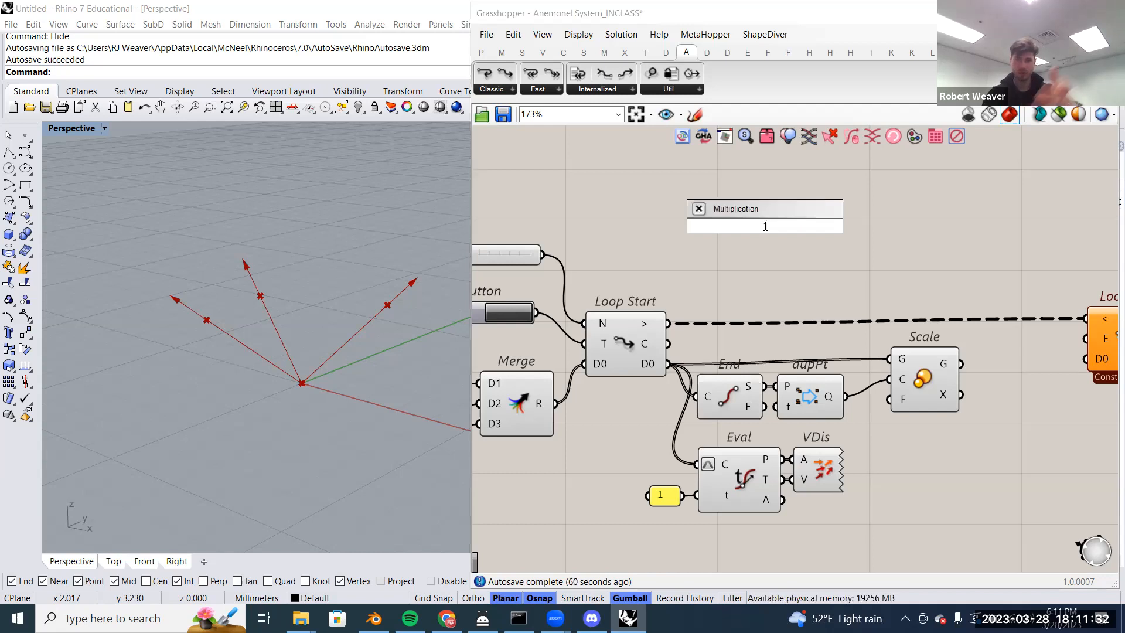
key(Return)
drag(765, 228, 753, 255)
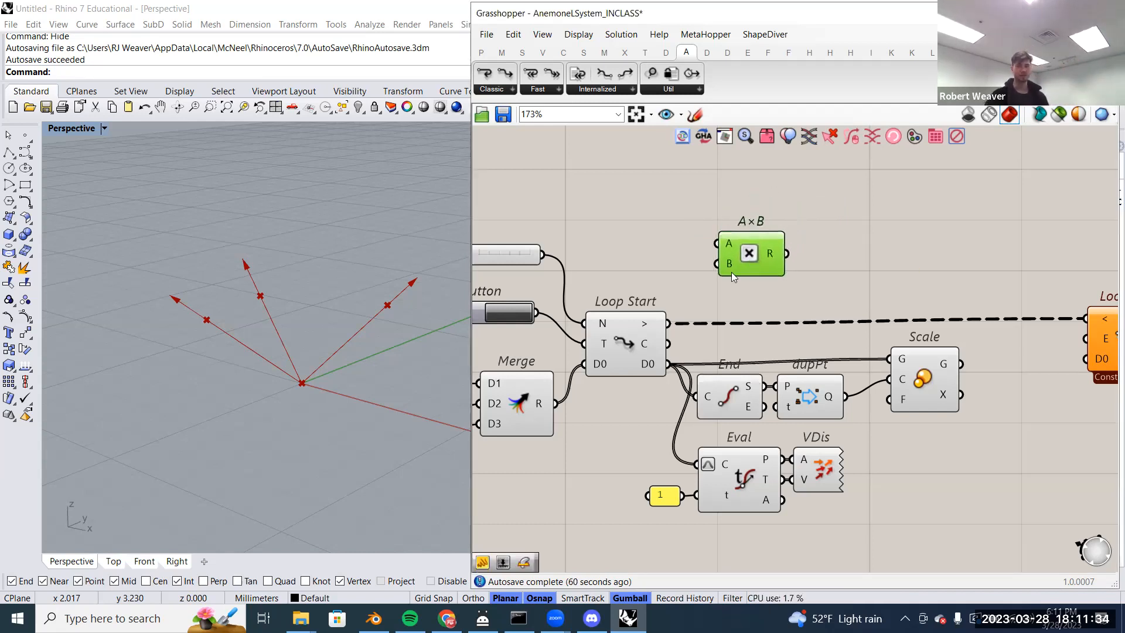
- Examine Loop Start's Counter output and the Repeat slider, and move the Multiplication component slightly up
mouse_move(643, 348)
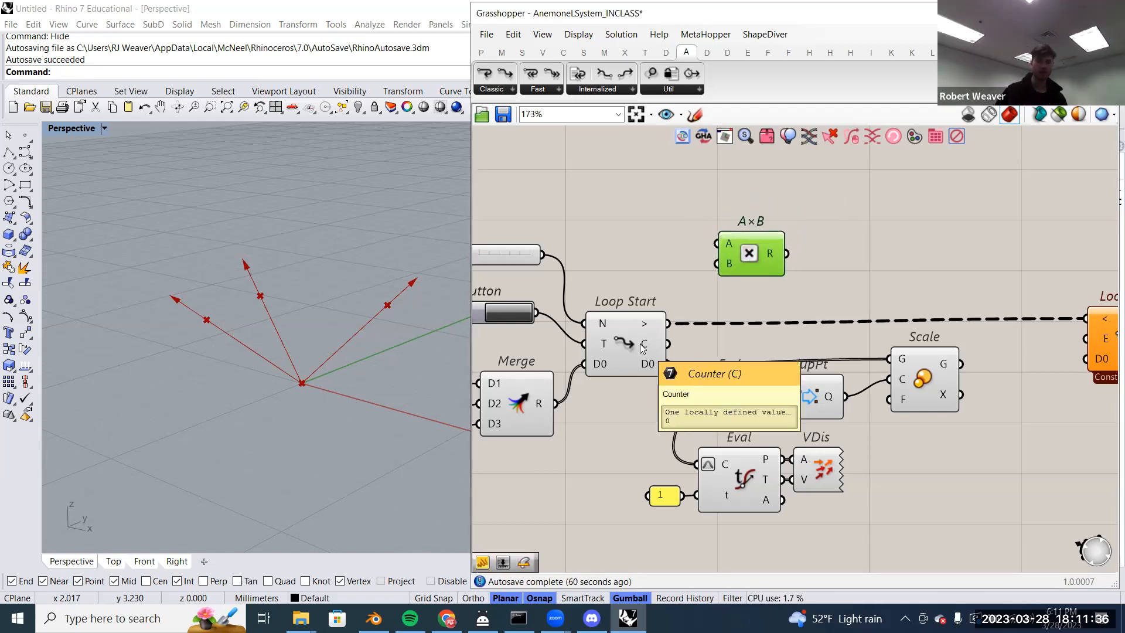
right_drag(491, 258, 655, 271)
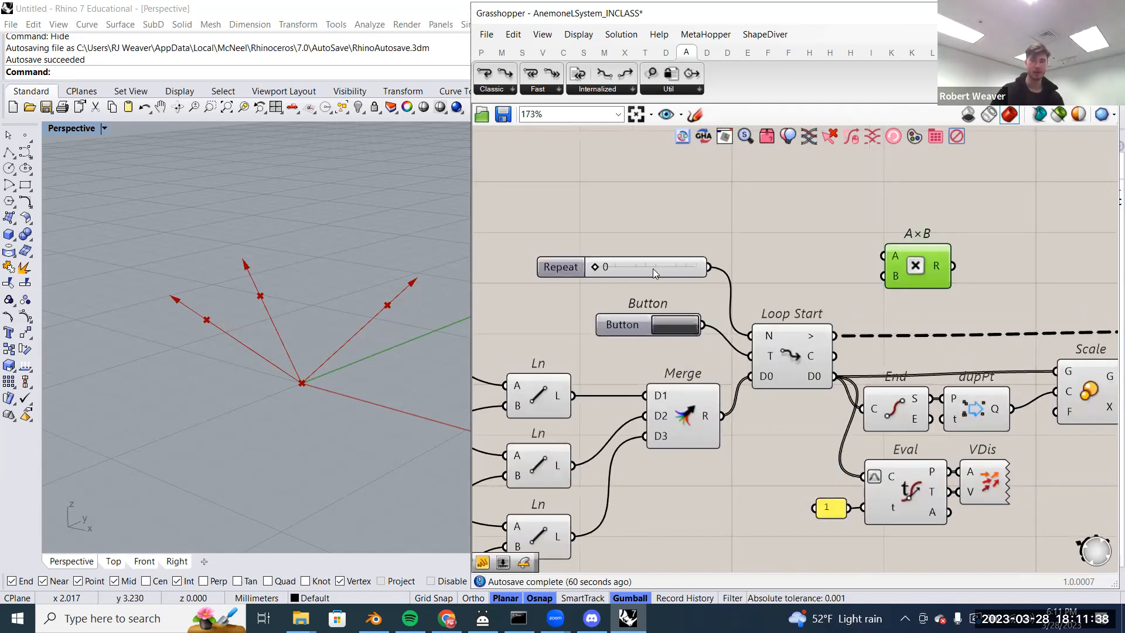
mouse_move(812, 362)
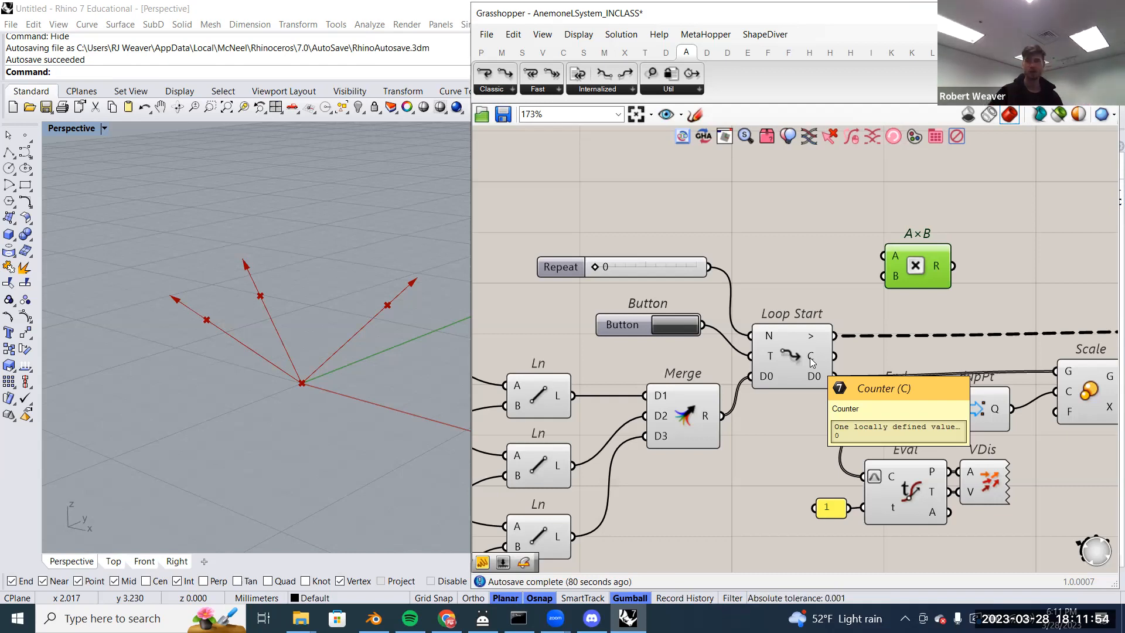
drag(923, 265, 921, 249)
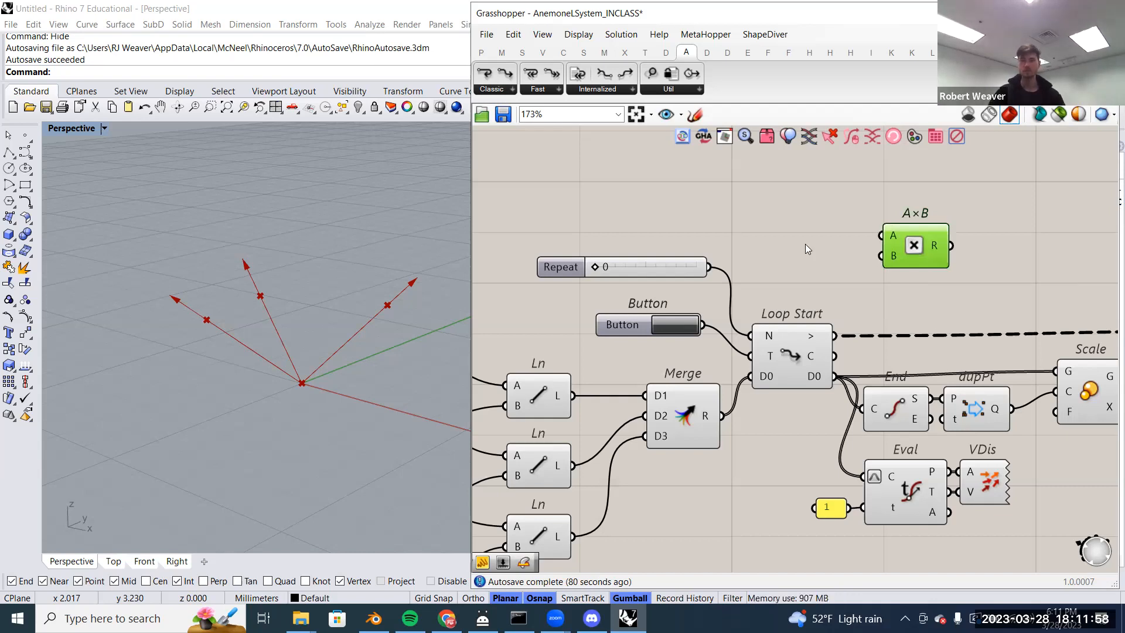
- Add a panel to the canvas above Loop Start and set its content to .1
double_click(756, 206)
text(//1)
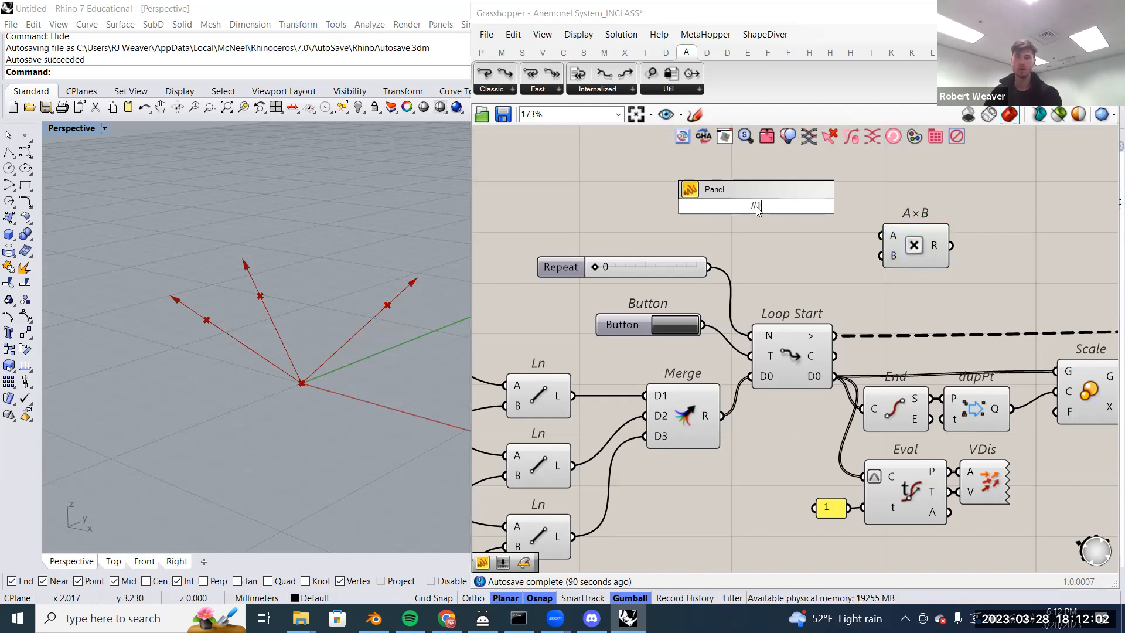
key(Return)
double_click(777, 235)
text(.1)
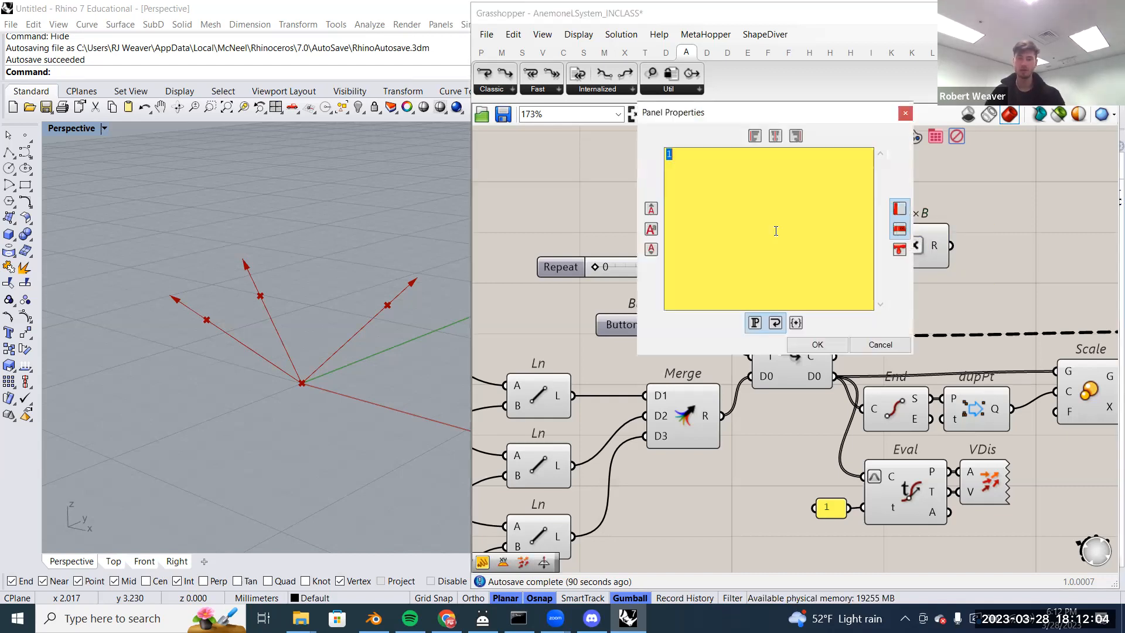
click(808, 346)
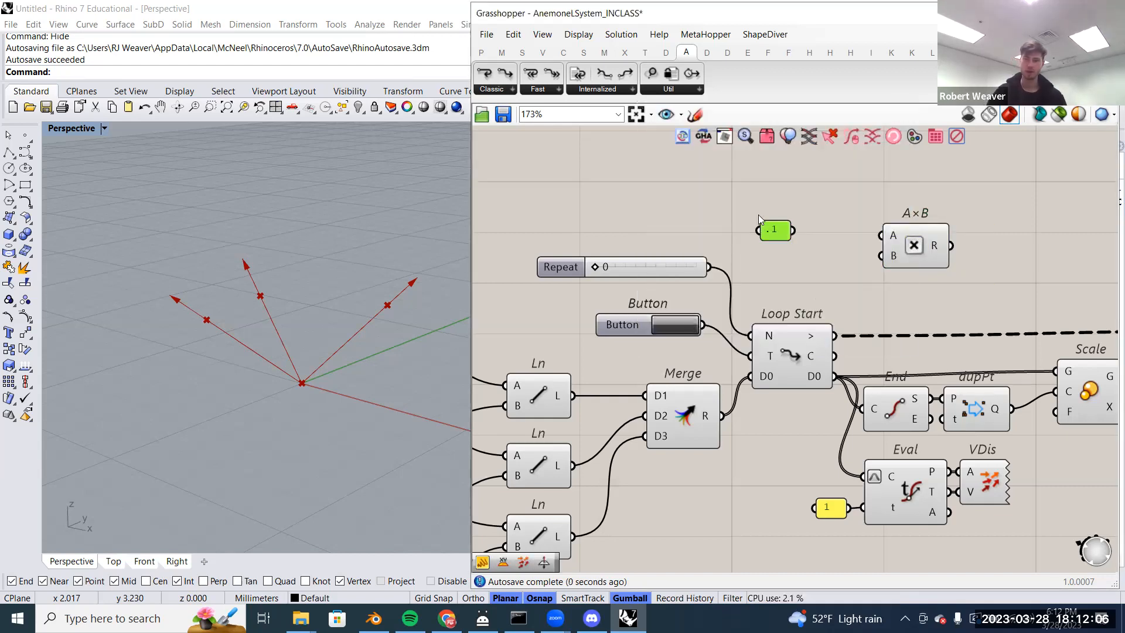
- Connect the .1 panel to Multiplication's A input and Loop Start's Counter output to its B input
drag(783, 235, 855, 299)
drag(856, 299, 881, 235)
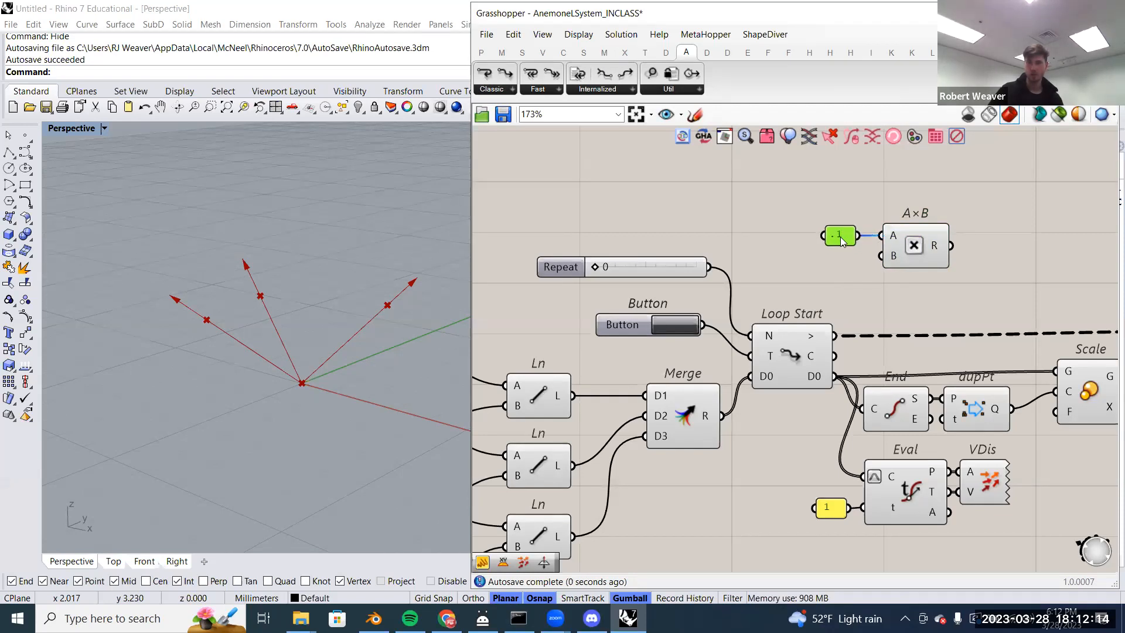
drag(835, 356, 883, 257)
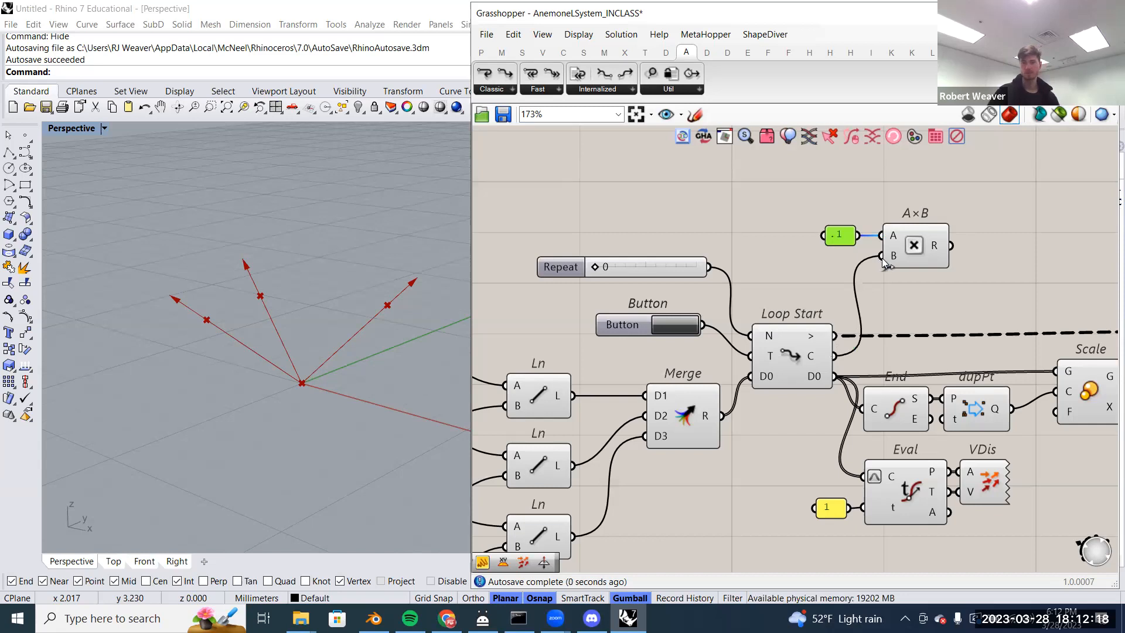
- Inspect Multiplication's B input, try the Repeat slider at 1 to check Loop Start's Counter, and return the slider to its minimum
mouse_move(894, 256)
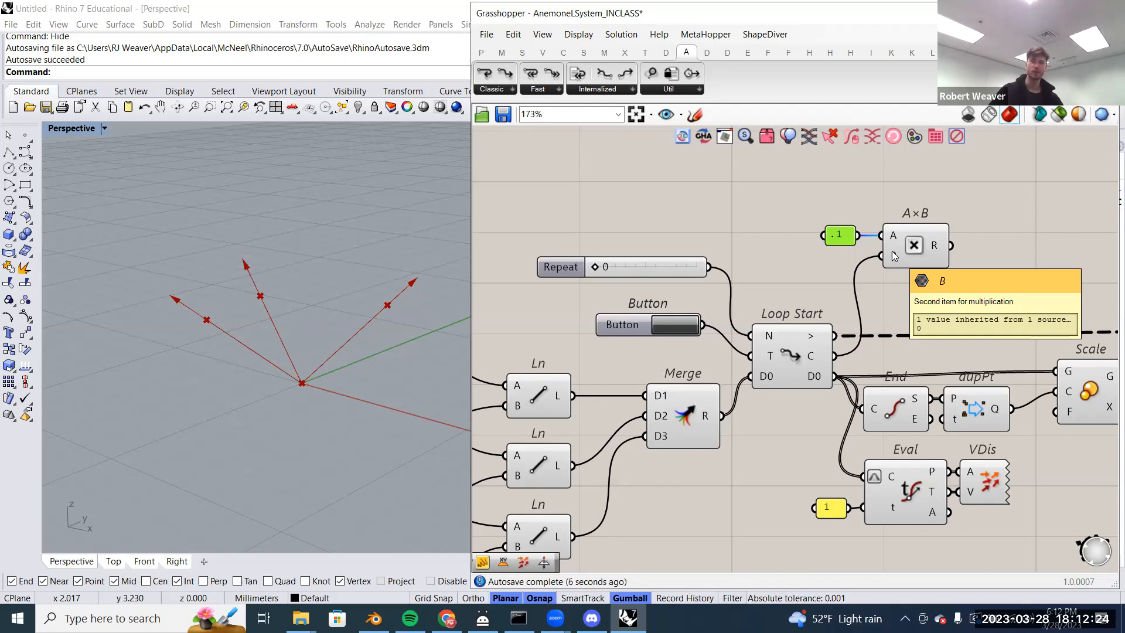
right_drag(895, 256, 809, 258)
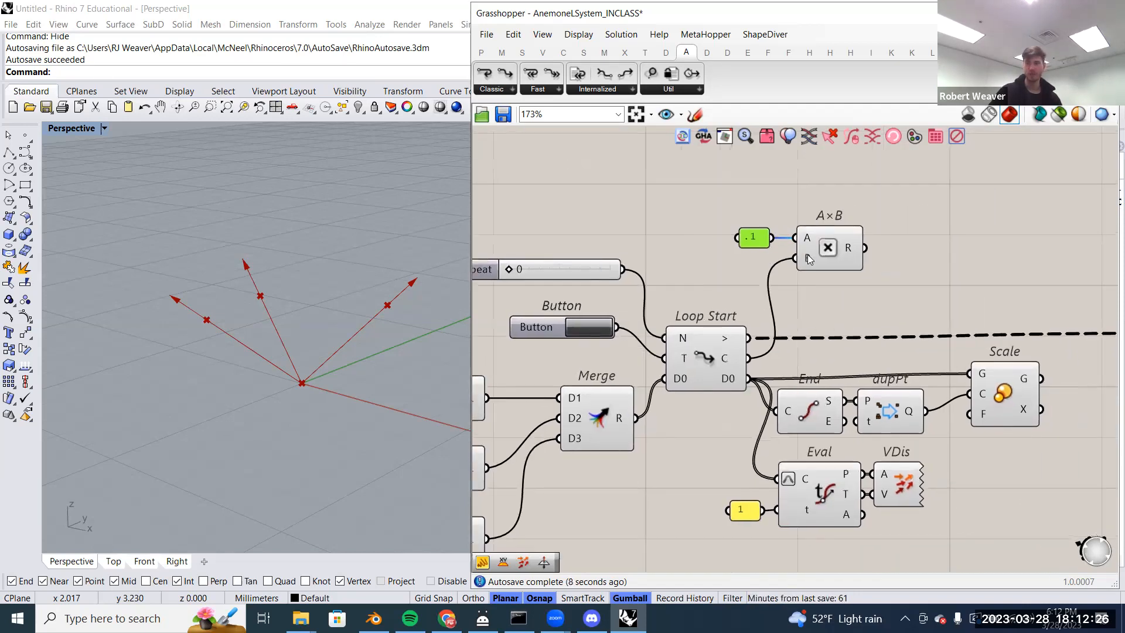
right_drag(632, 286, 650, 286)
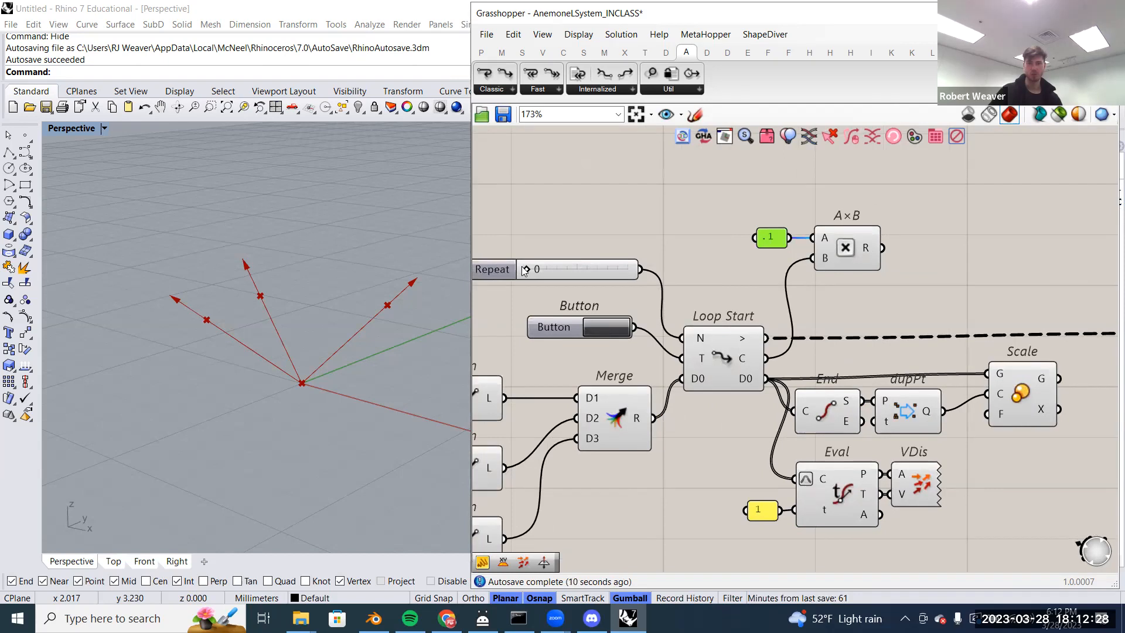
drag(523, 269, 537, 269)
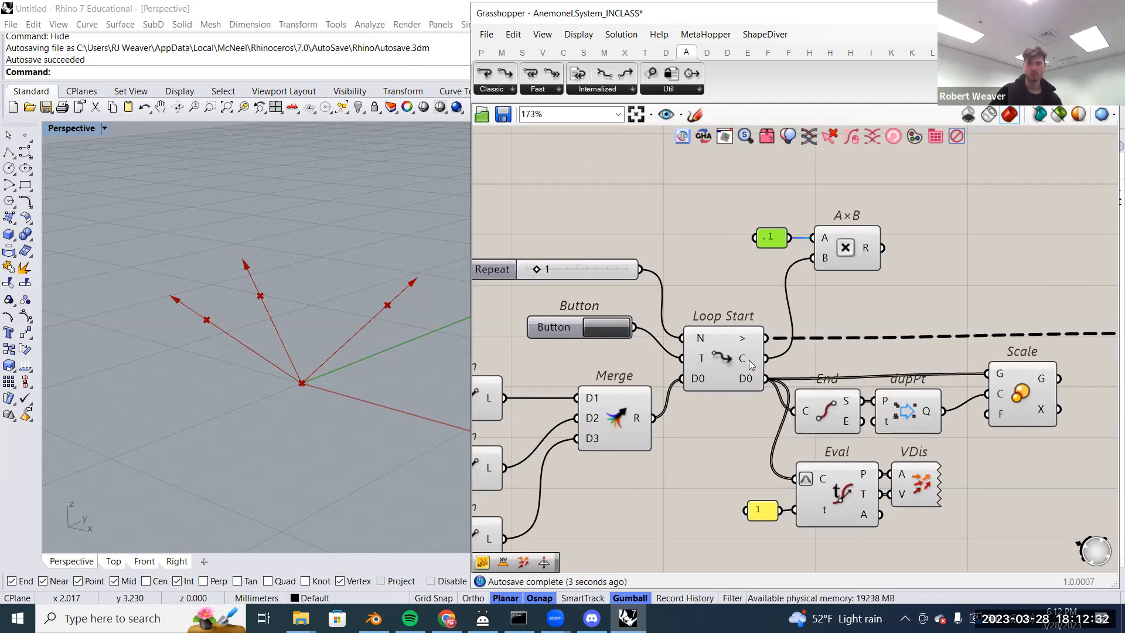
mouse_move(747, 362)
drag(536, 271, 500, 270)
- Place a Subtraction component just right of the Multiplication component and slightly above it
right_drag(954, 344, 844, 353)
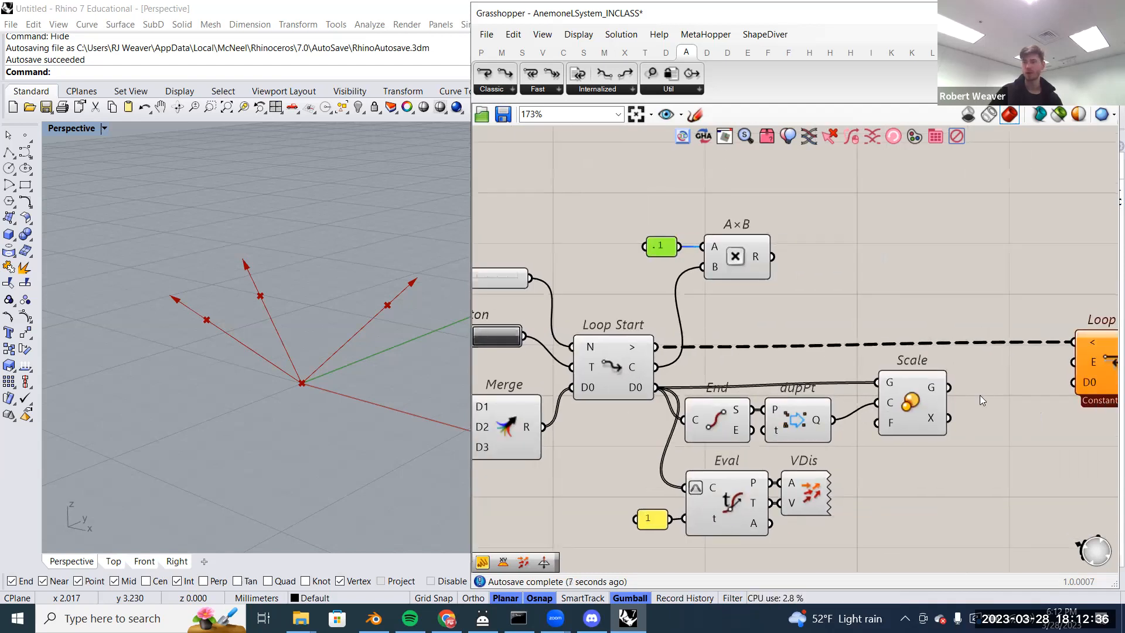
right_drag(759, 349, 728, 340)
right_drag(772, 186, 774, 205)
double_click(775, 205)
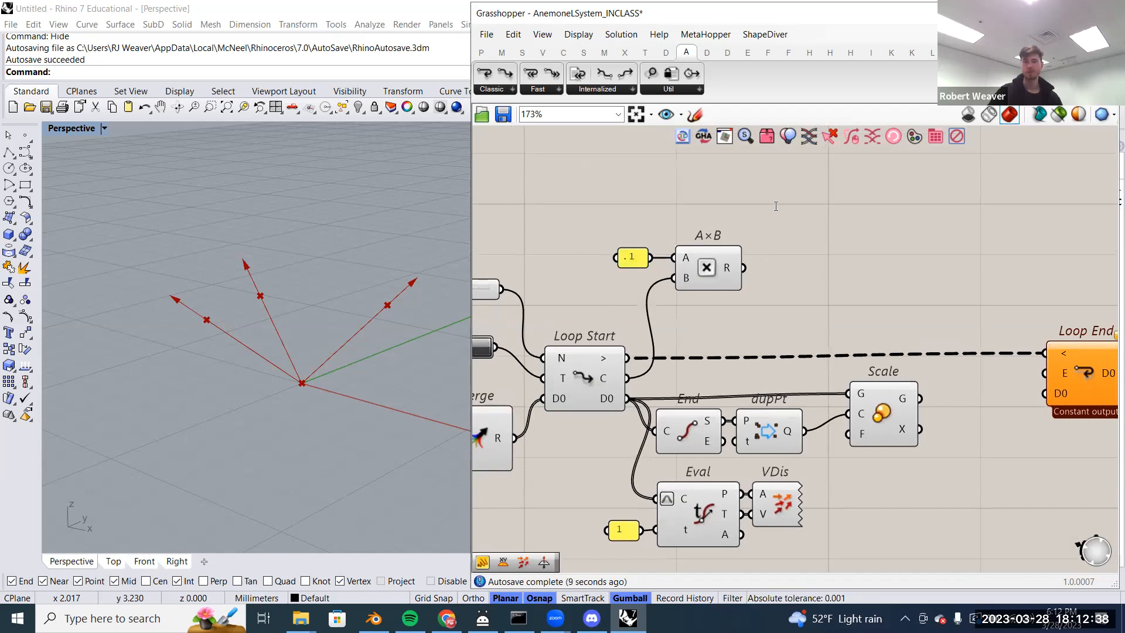
click(783, 267)
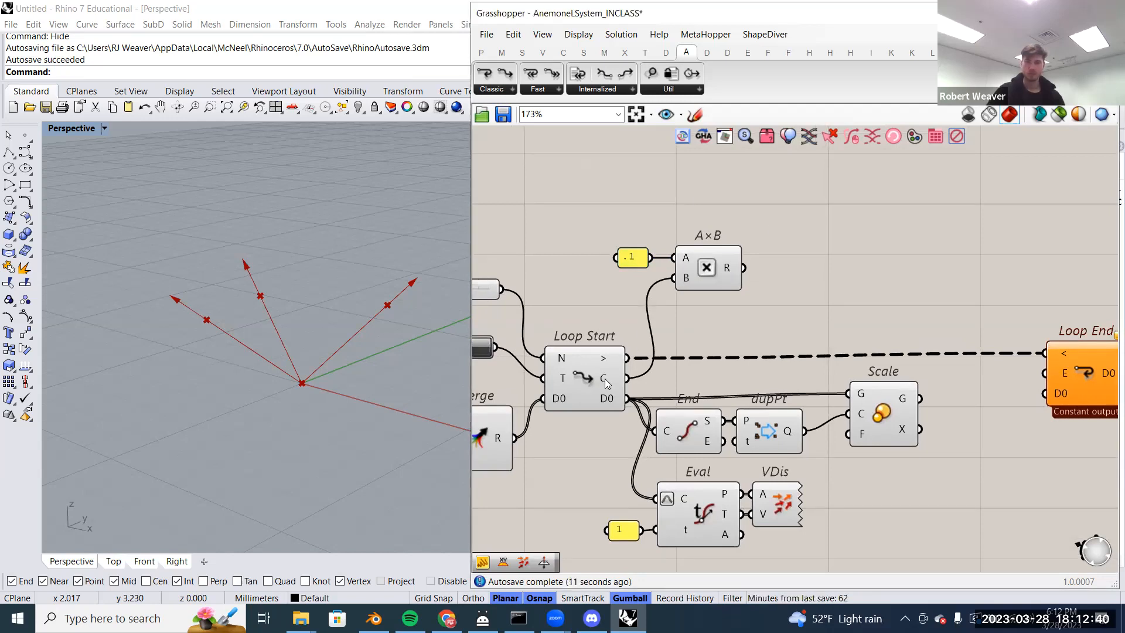
double_click(784, 225)
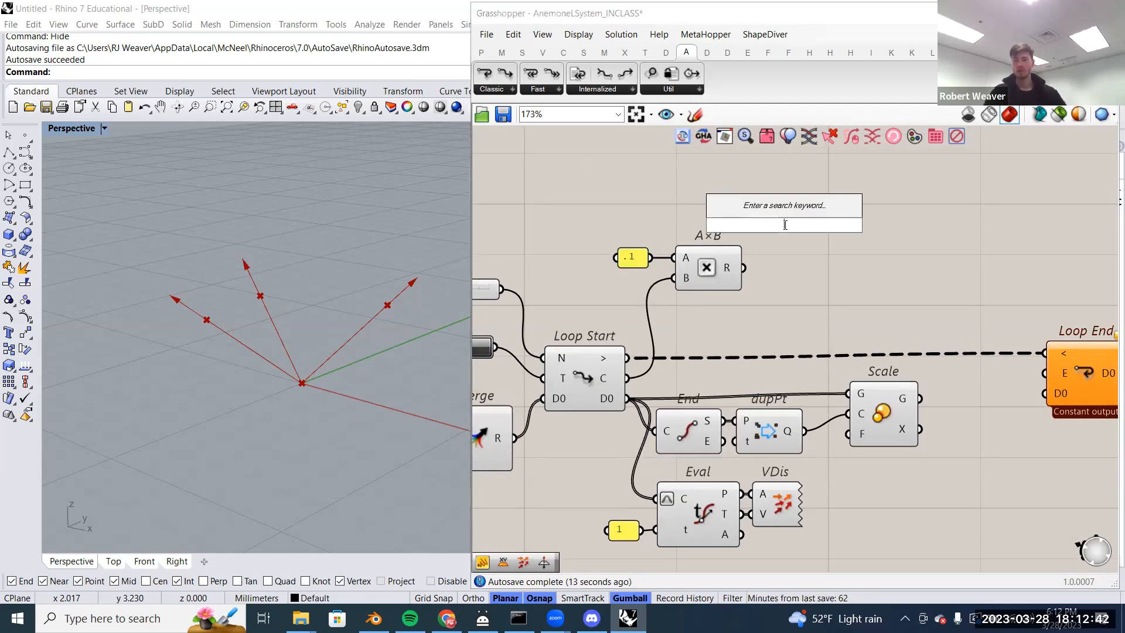
text(-)
key(Return)
drag(785, 228, 802, 251)
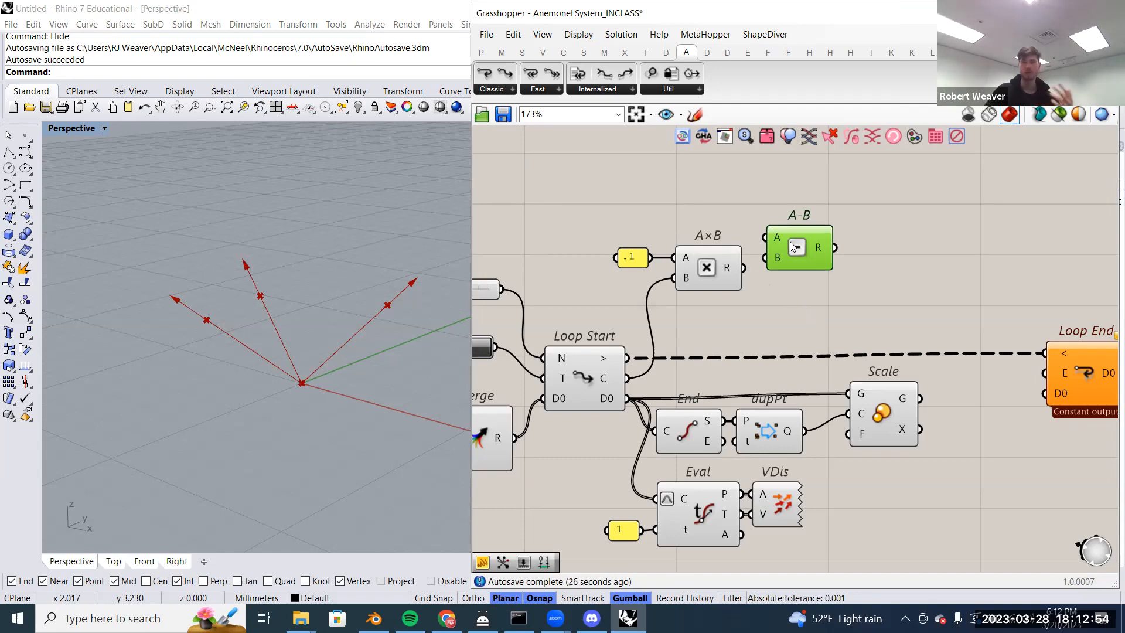
drag(797, 248, 797, 238)
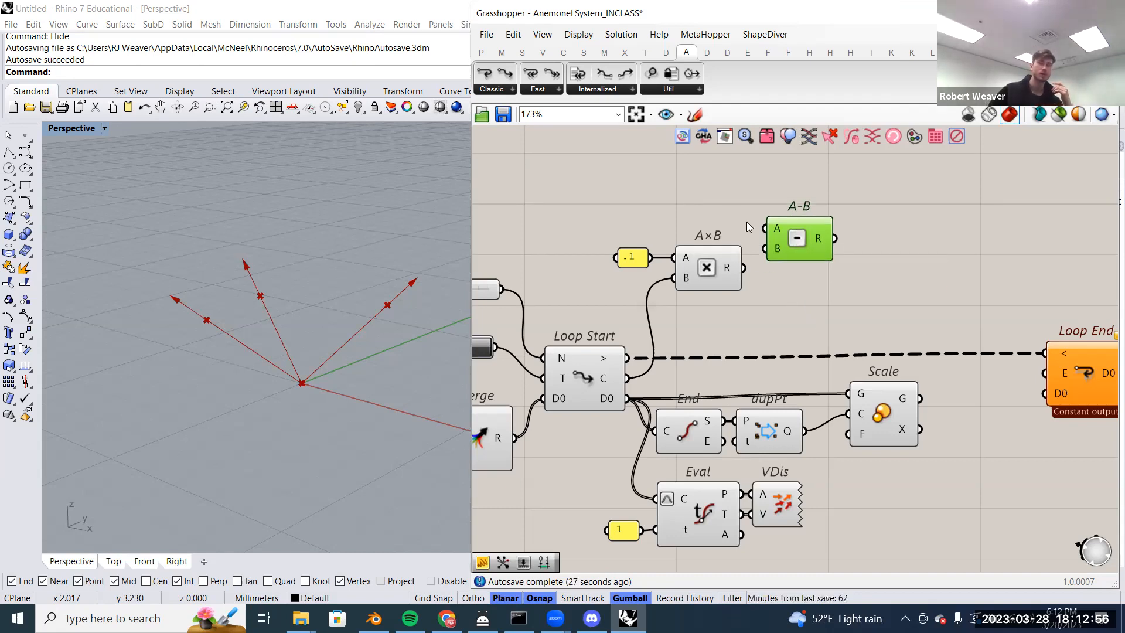
- Add a panel containing 1 above the Multiplication component and connect it to Subtraction's A input
double_click(715, 198)
text(//)
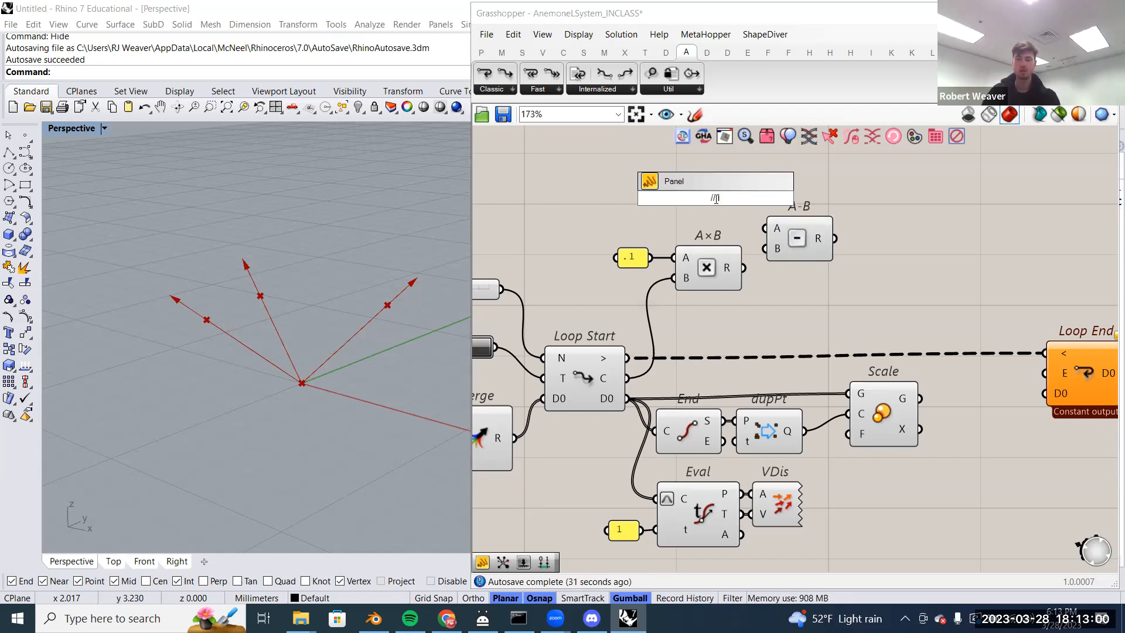
key(Return)
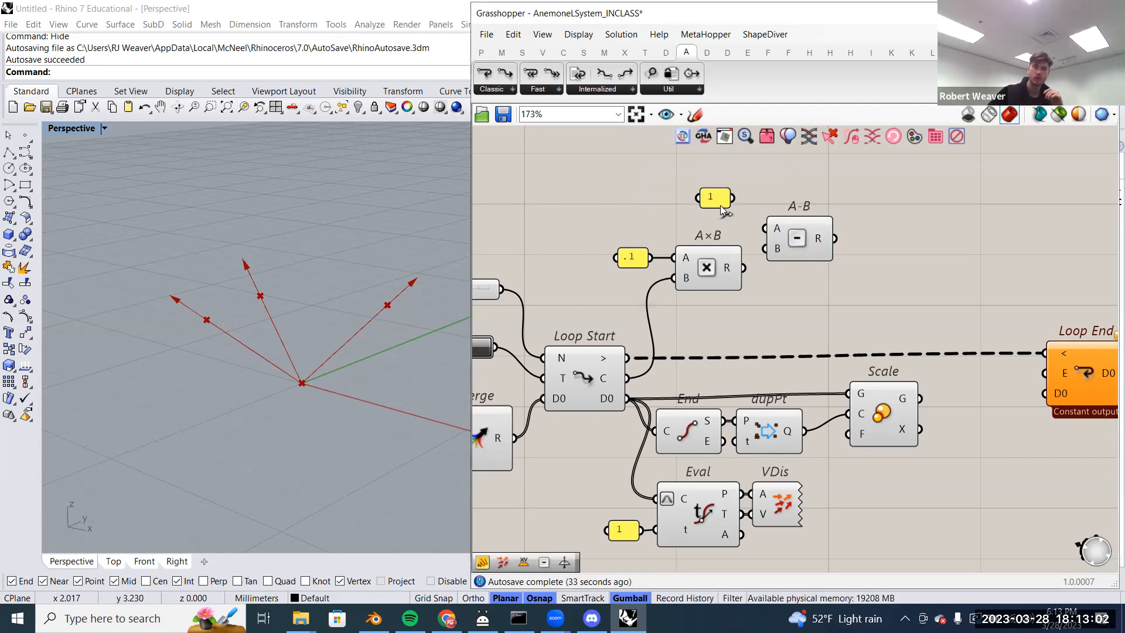
click(715, 201)
drag(713, 205, 765, 228)
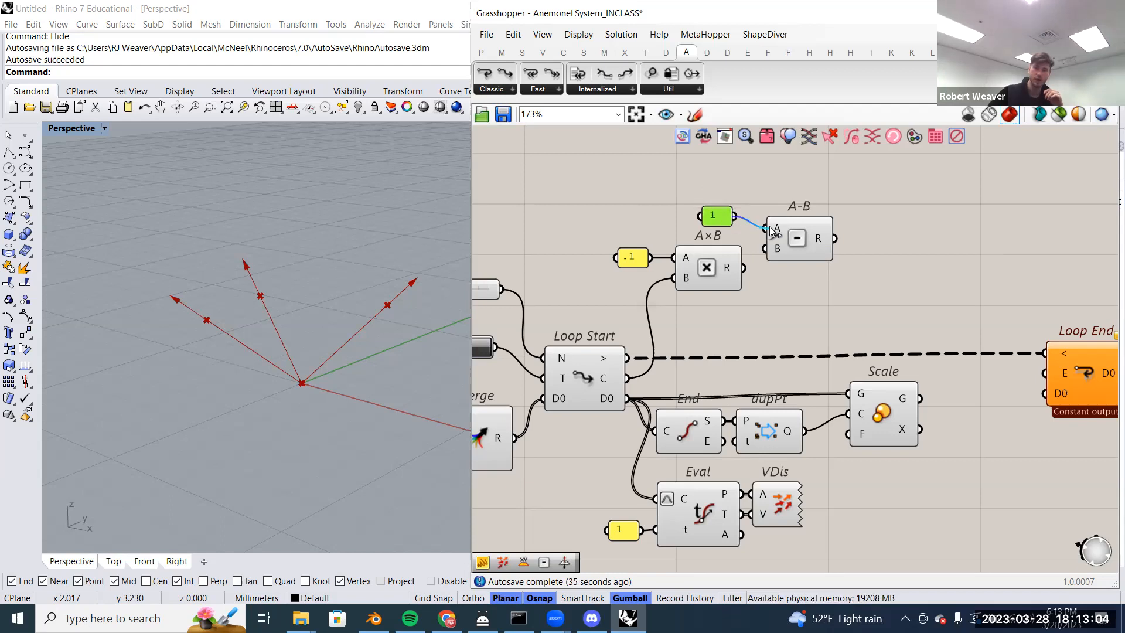
- Connect Multiplication's result to Subtraction's B input and Subtraction's result to Scale's Factor input
drag(743, 267, 766, 248)
mouse_move(823, 238)
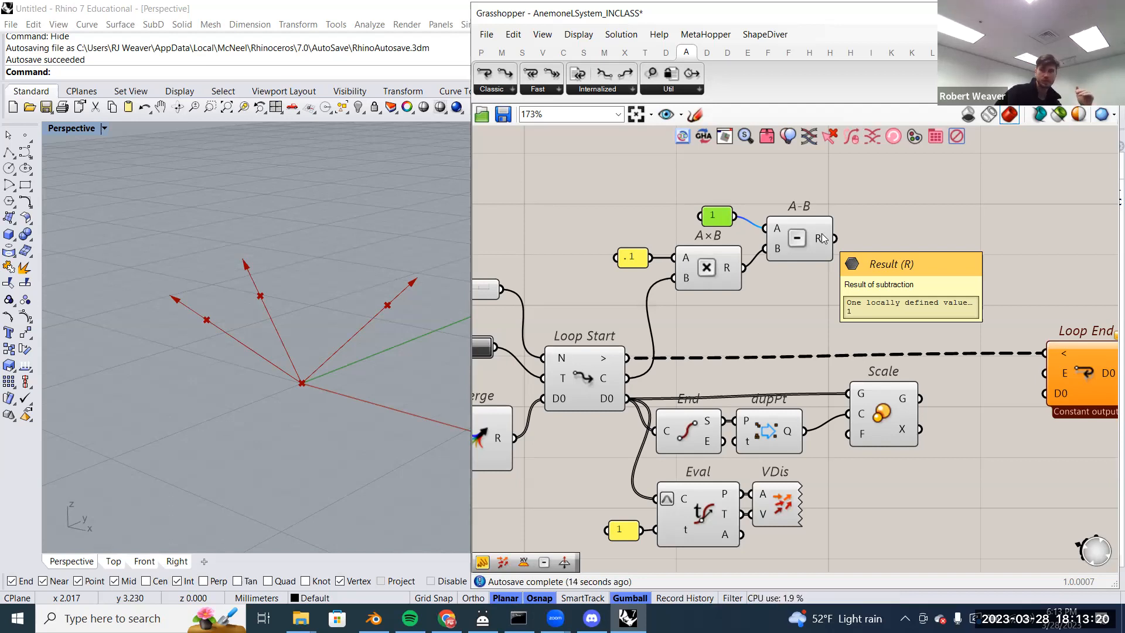
drag(835, 238, 889, 414)
click(888, 417)
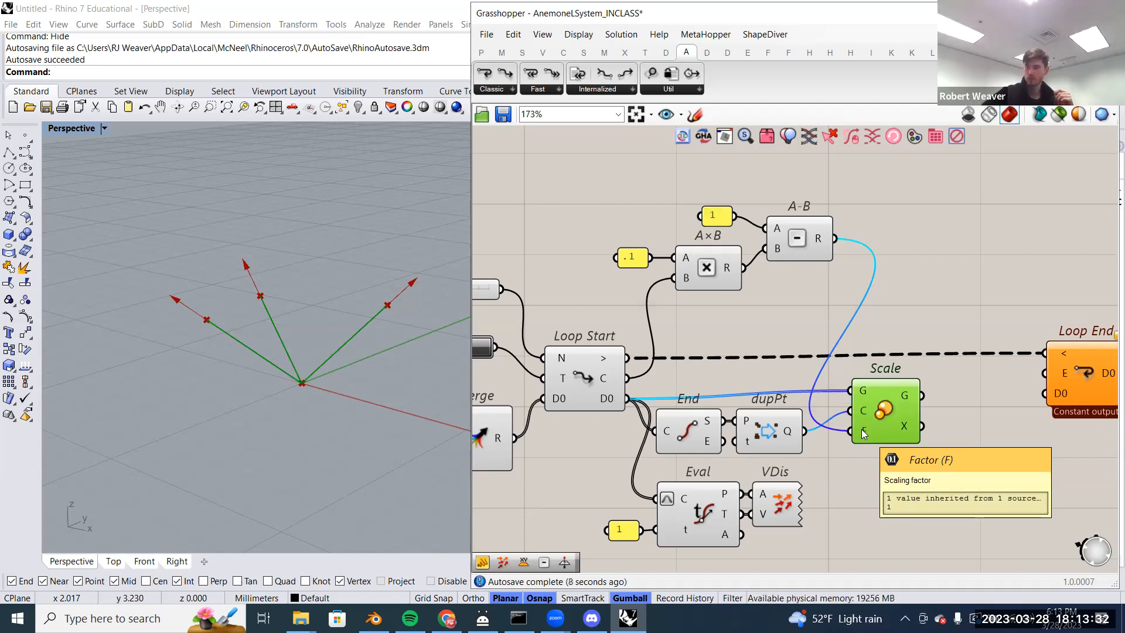
- Move Loop End farther right to make room after the Scale component, and select Scale to preview its geometry
right_drag(867, 473, 703, 409)
click(708, 437)
click(748, 435)
drag(949, 327, 1075, 333)
click(925, 378)
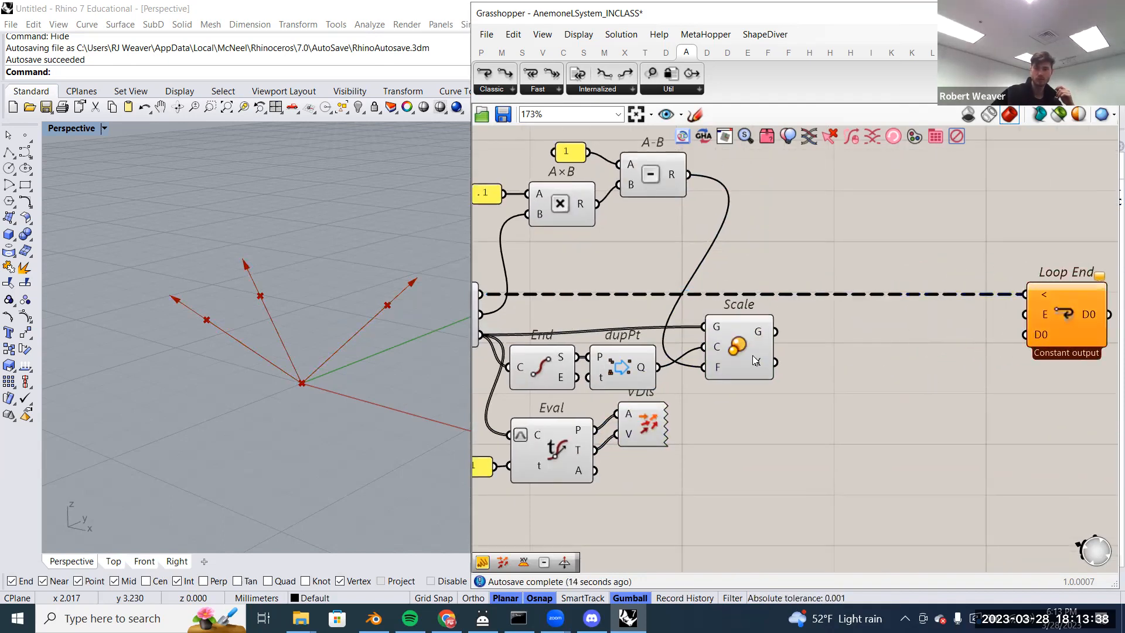
click(724, 351)
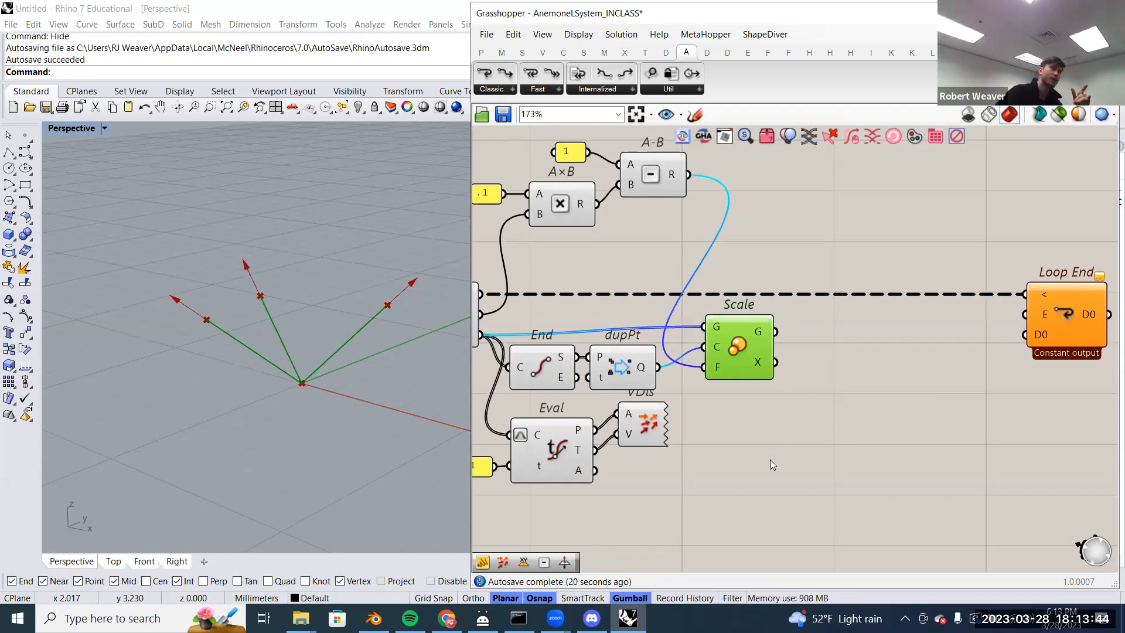
- Place an Orient Direction component to the lower right of the Scale component
double_click(810, 480)
text(orie)
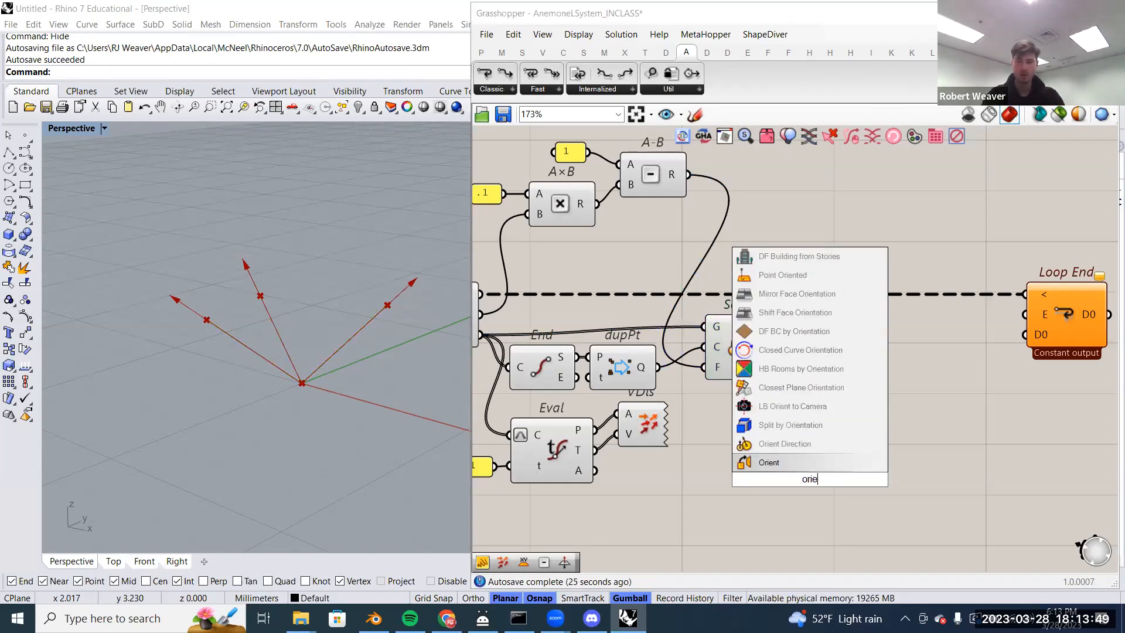
click(801, 448)
drag(831, 465, 831, 411)
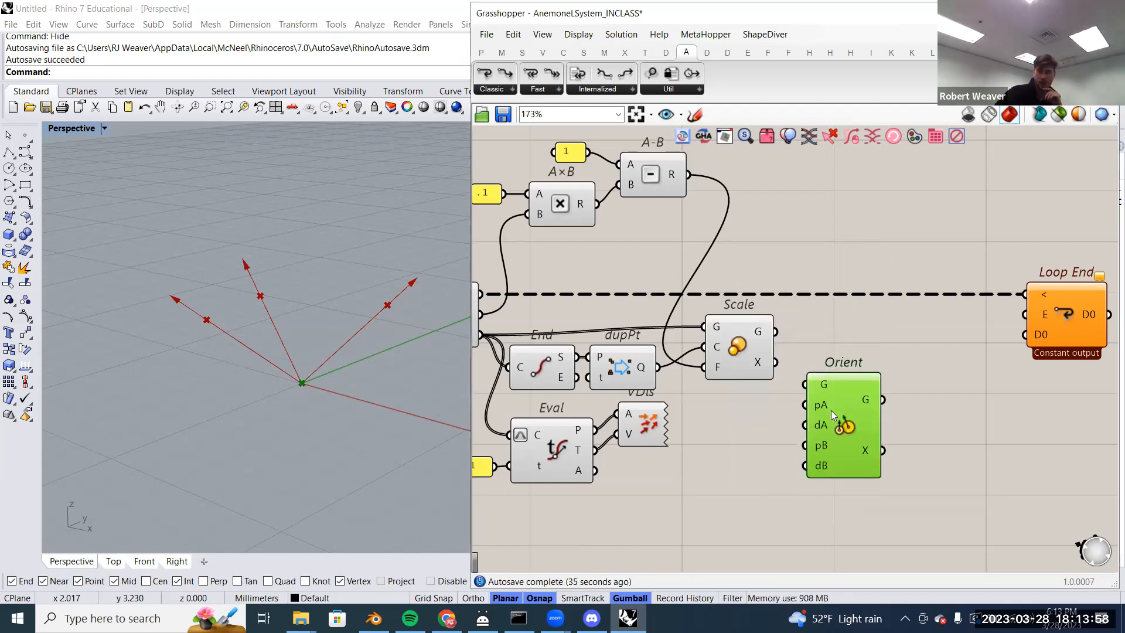
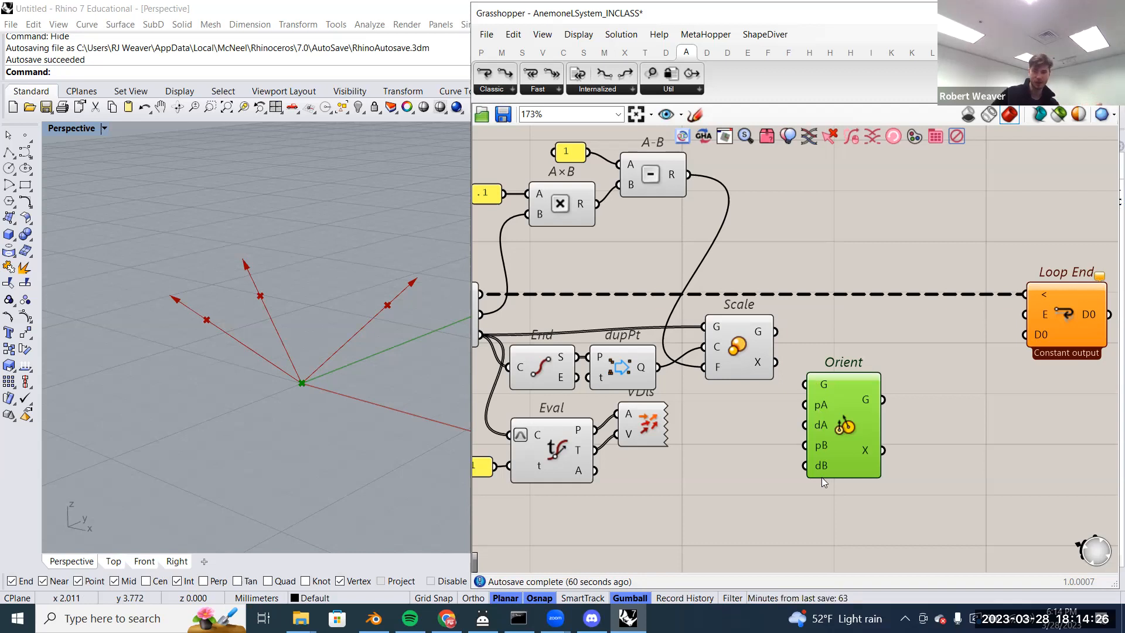
- Connect Scale's Geometry output to Orient Direction's Geometry input and shift the Orient Direction component slightly right
right_drag(822, 411, 865, 385)
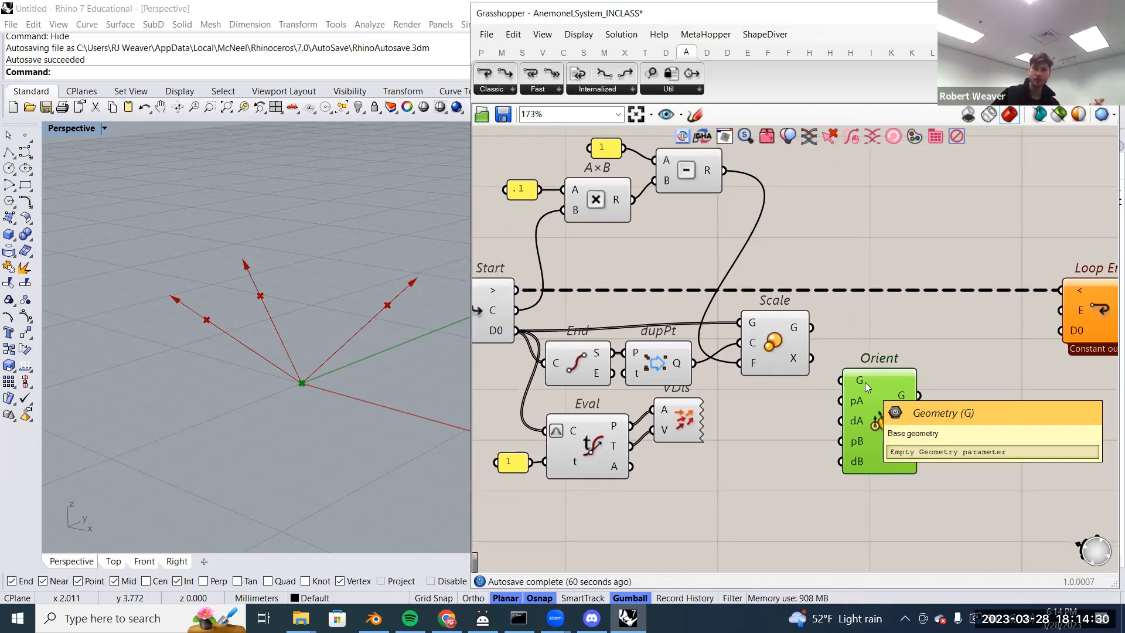
click(786, 347)
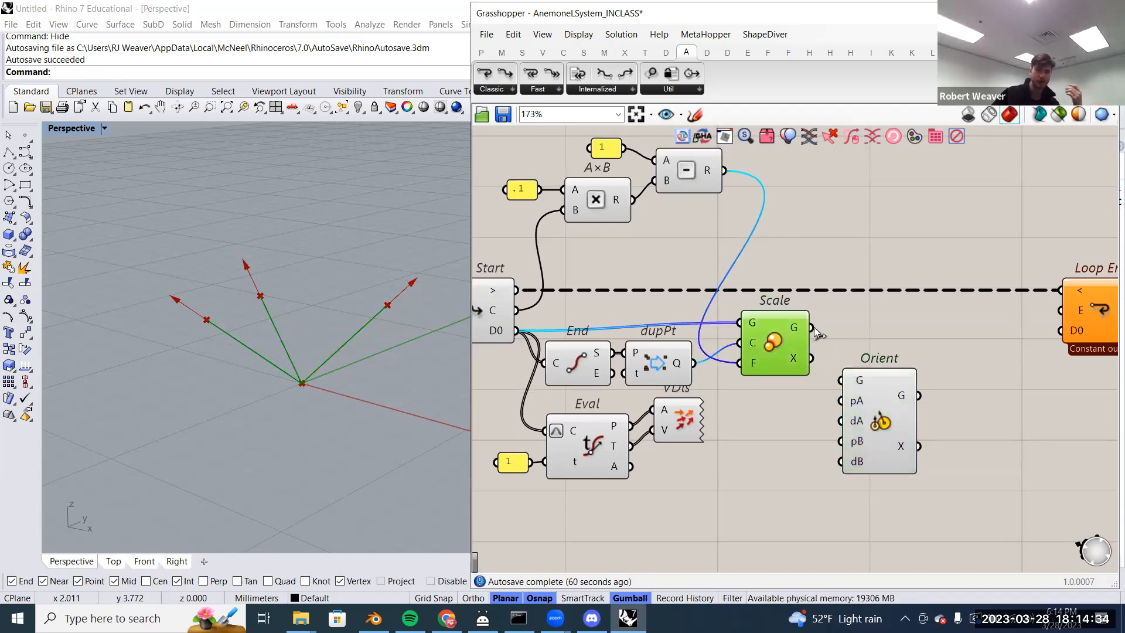
drag(811, 327, 850, 379)
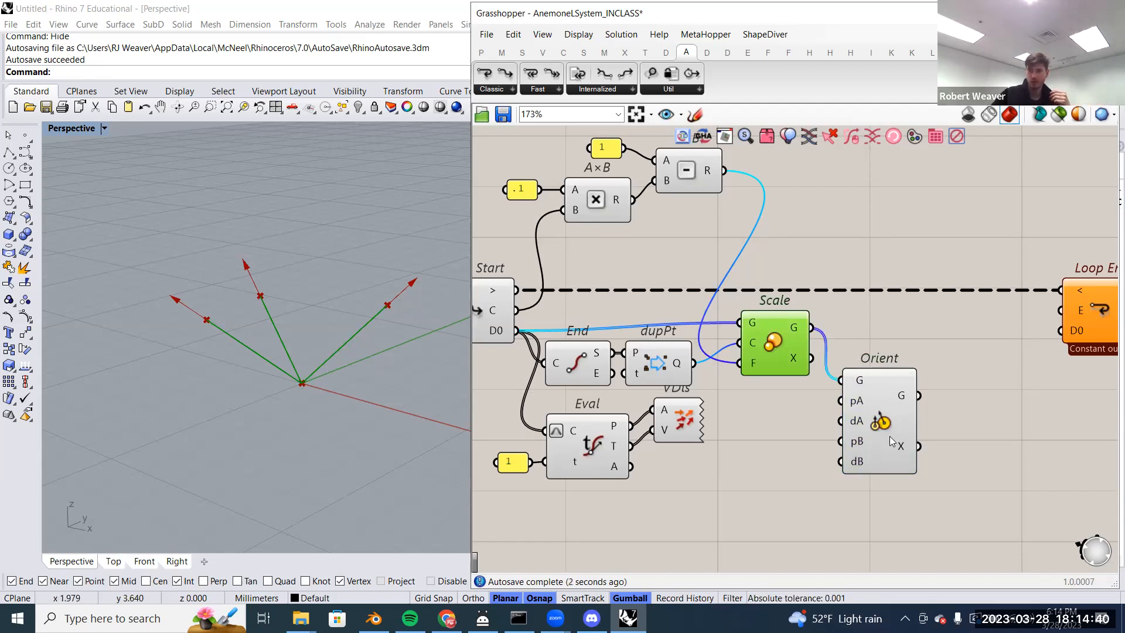
drag(889, 436, 909, 438)
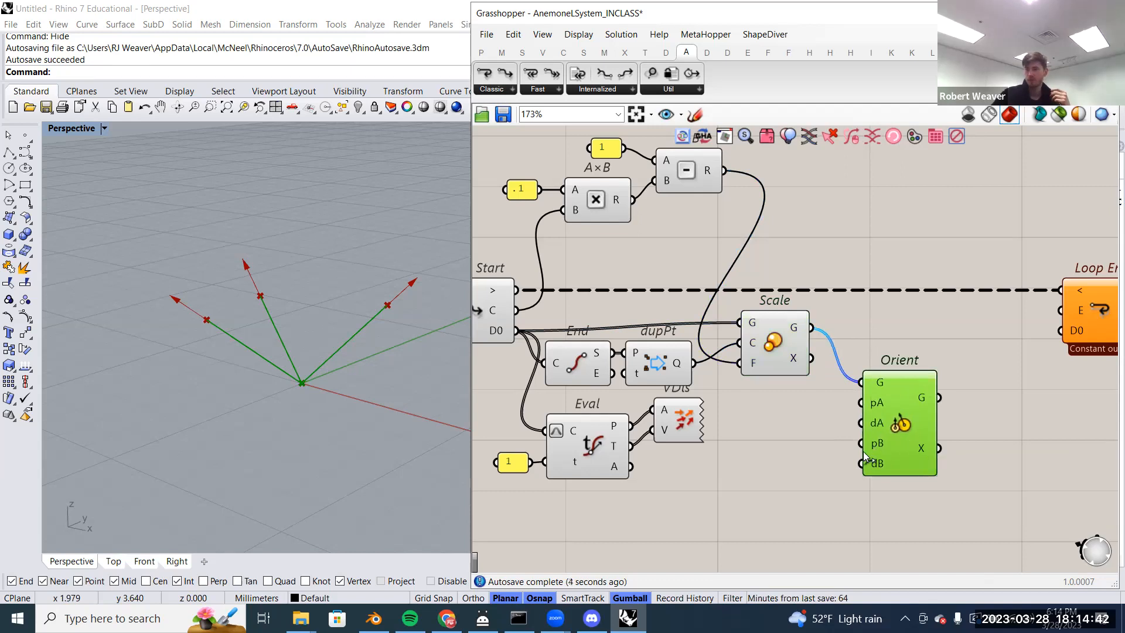
click(787, 472)
right_drag(790, 463, 803, 455)
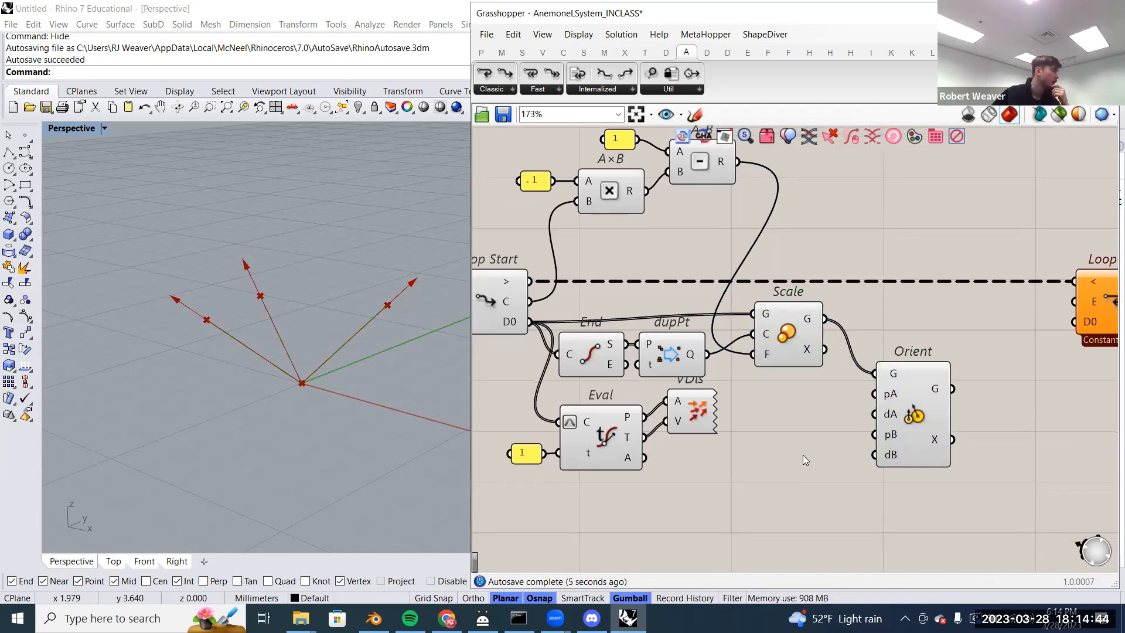
- Connect the dupPt unique points output (Q) to the Orient component's pA input
click(685, 359)
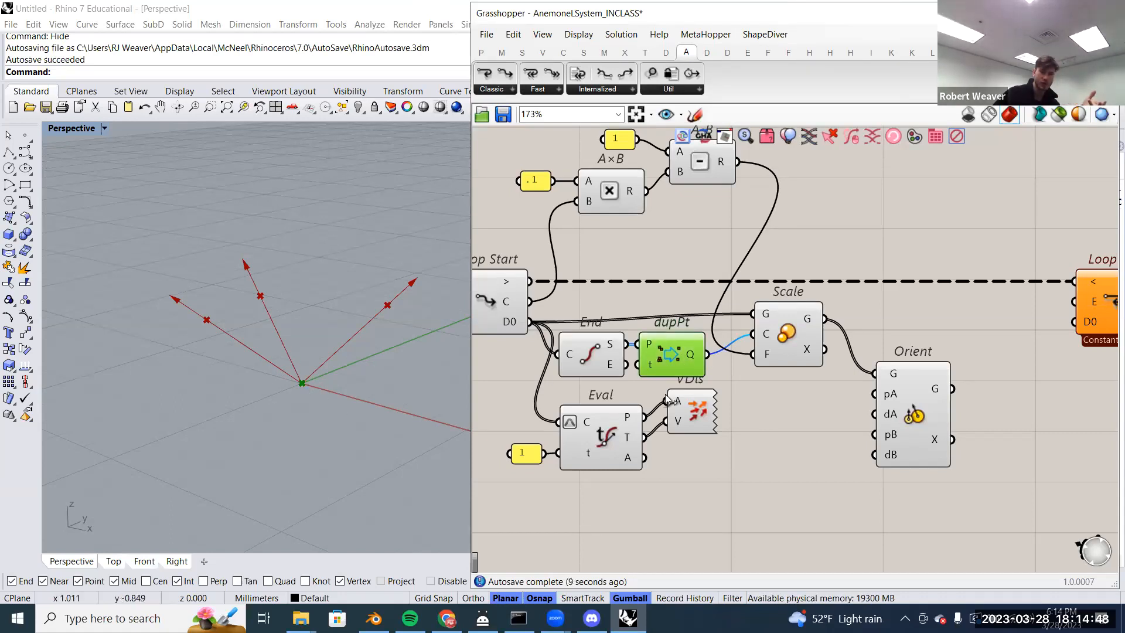
mouse_move(695, 357)
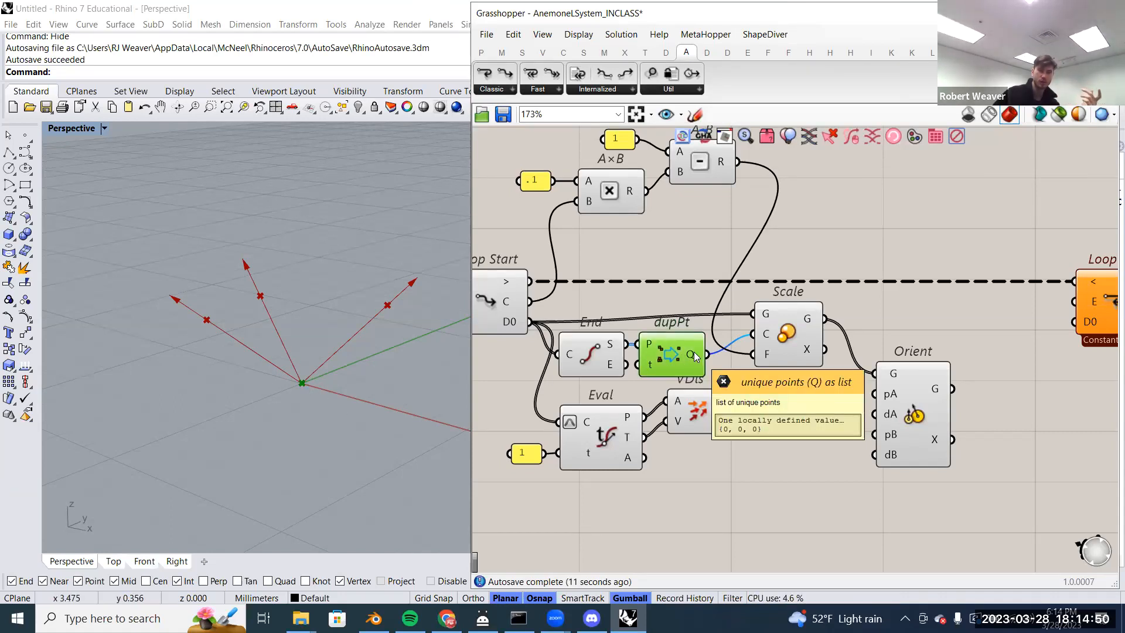
drag(706, 359, 894, 400)
mouse_move(894, 400)
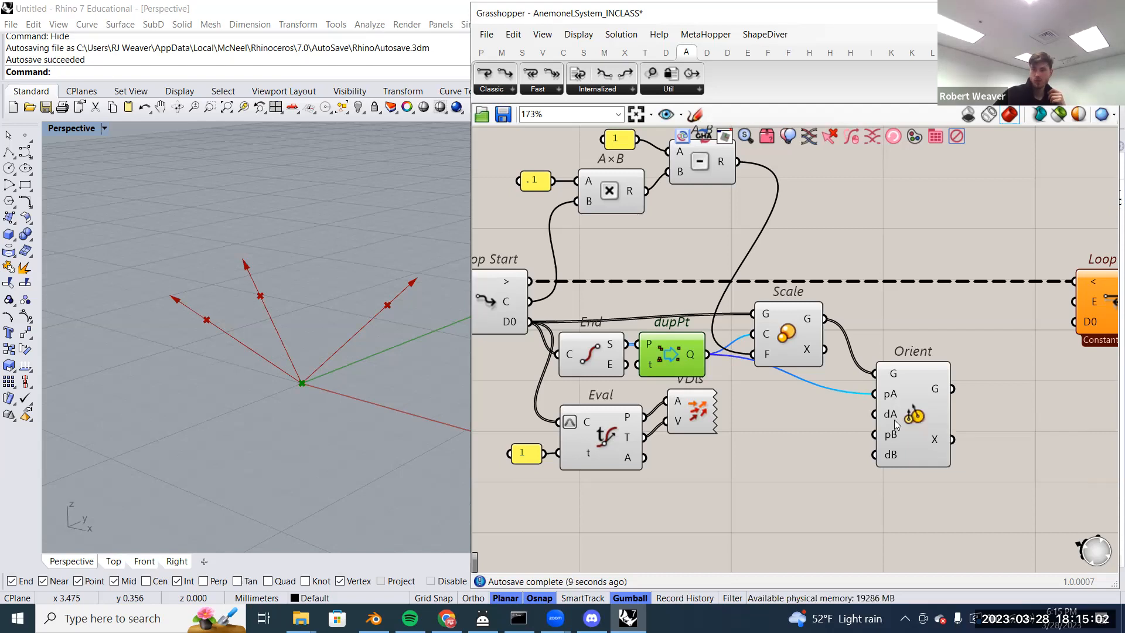
mouse_move(895, 423)
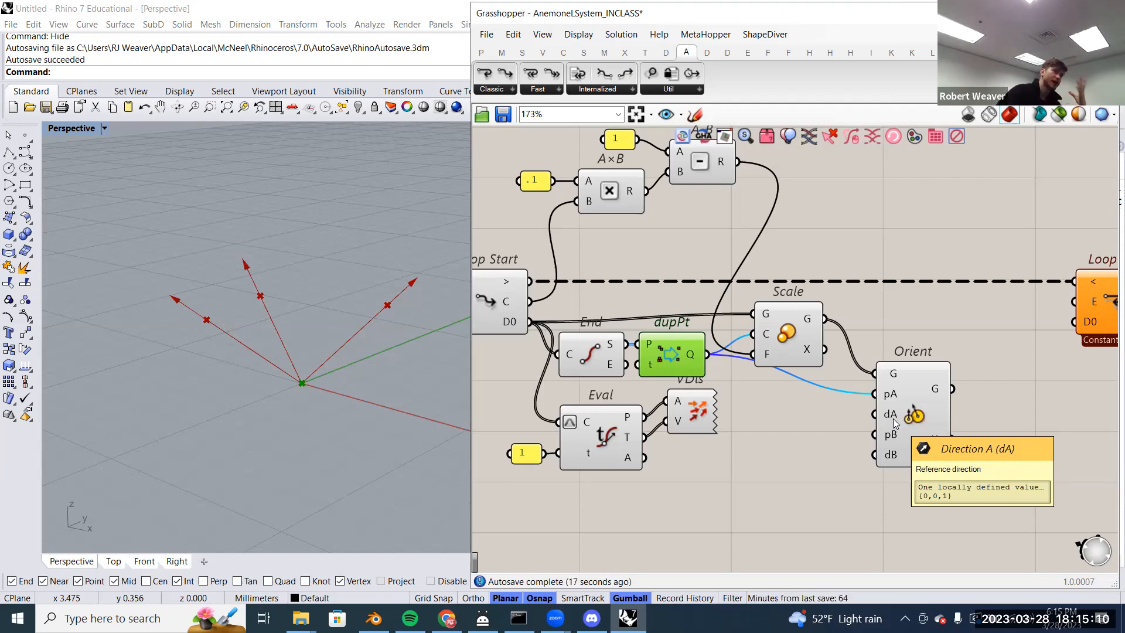
- Add an Average component below the vector display and feed it the tangents (T) from the Eval component
click(689, 417)
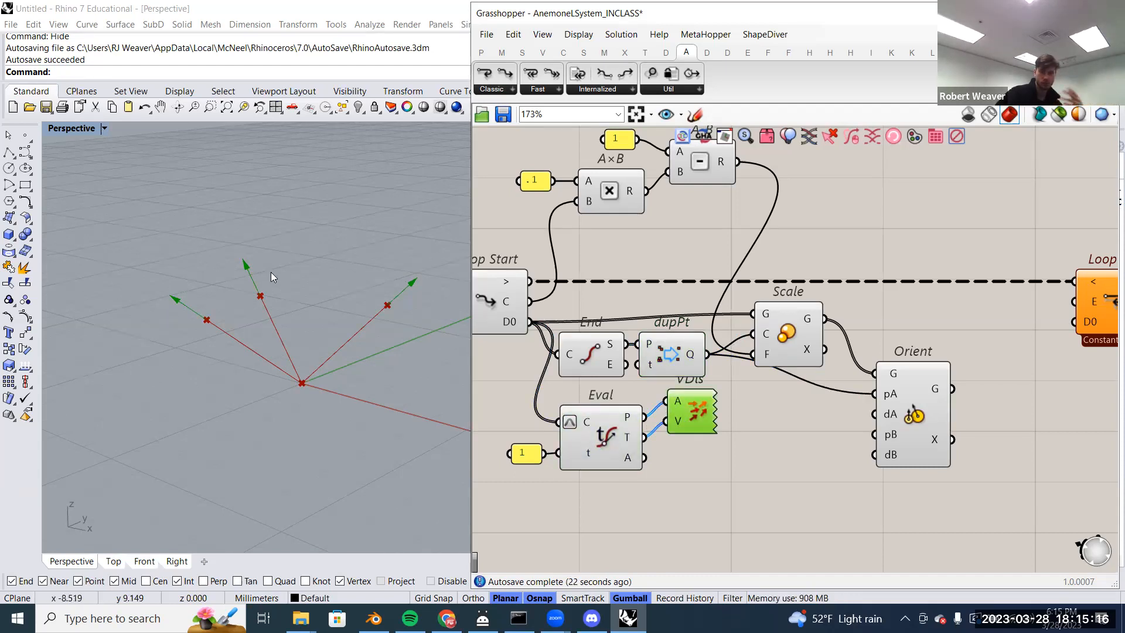
mouse_move(681, 415)
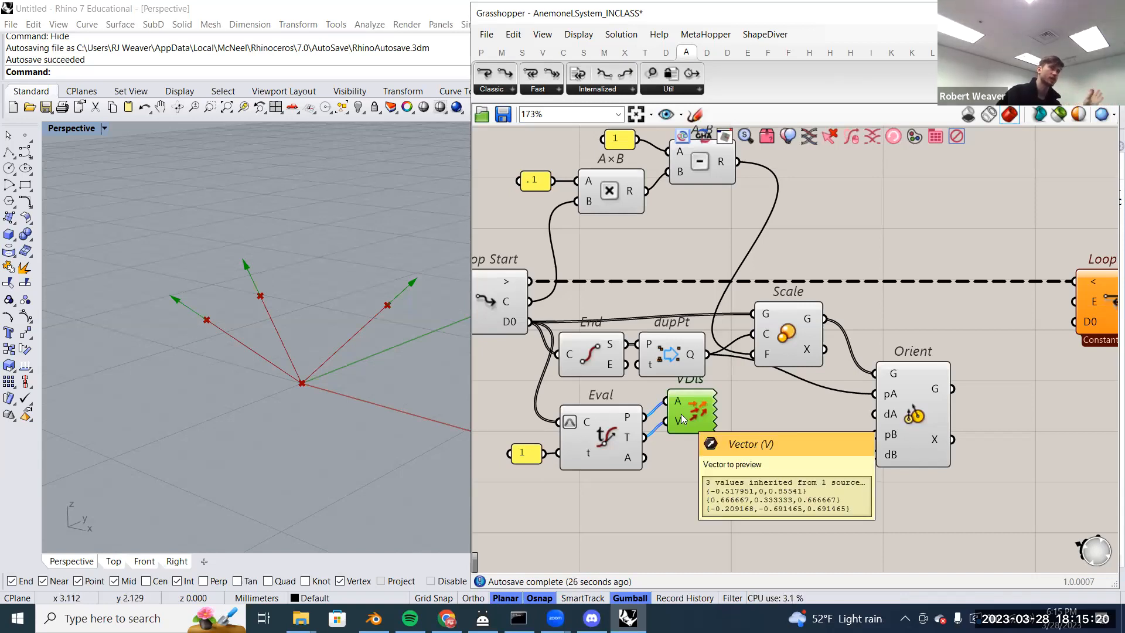
double_click(697, 472)
text(aver)
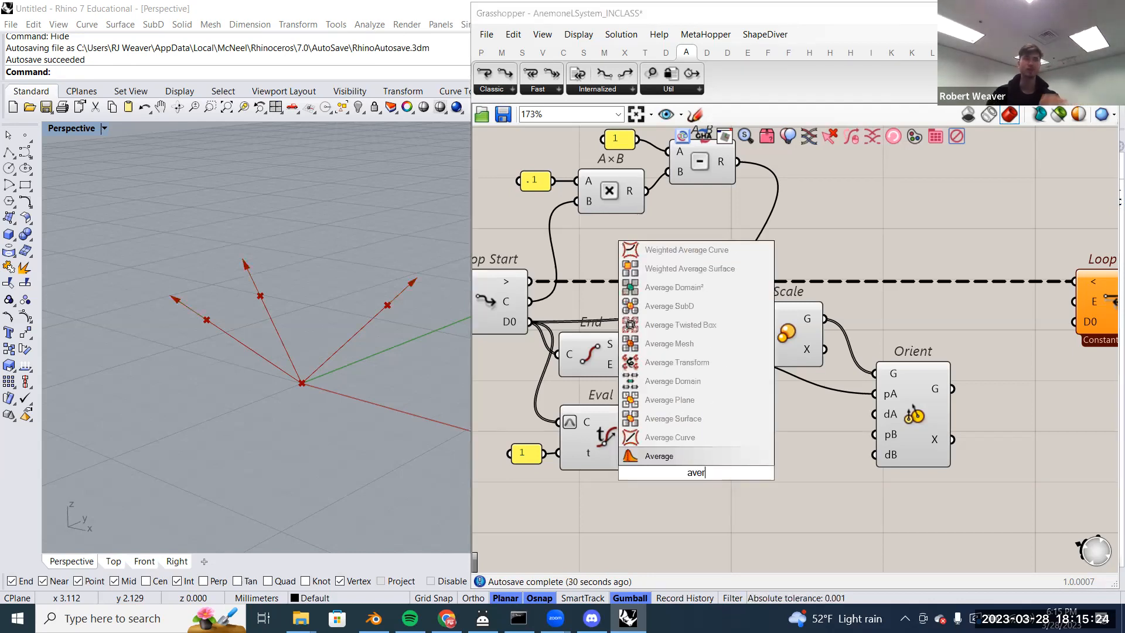
click(701, 456)
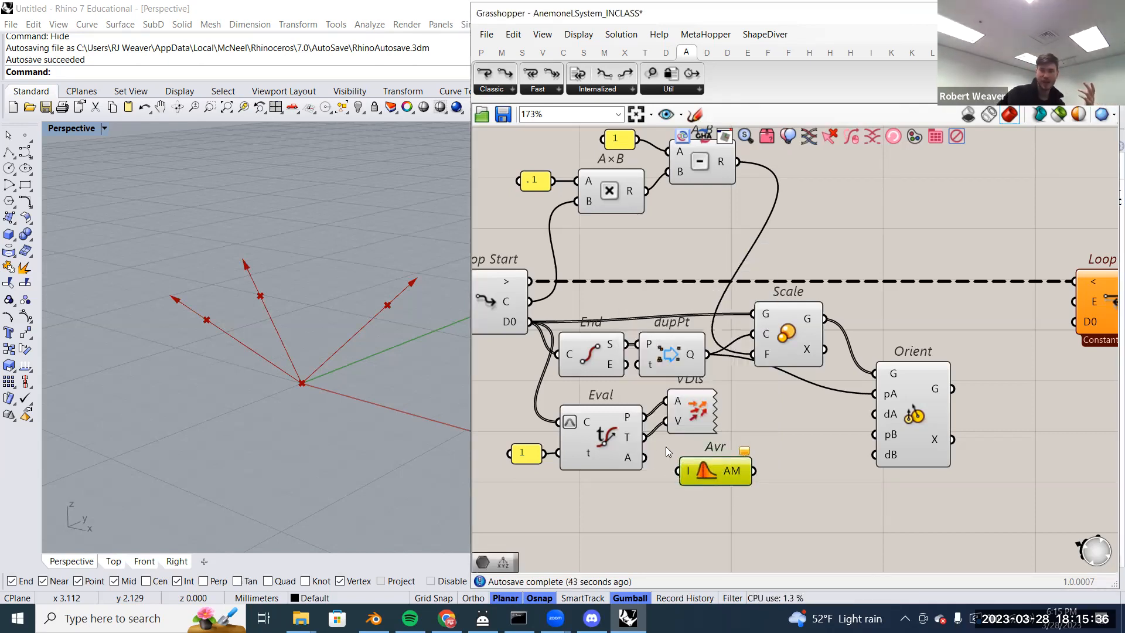
drag(645, 438, 680, 471)
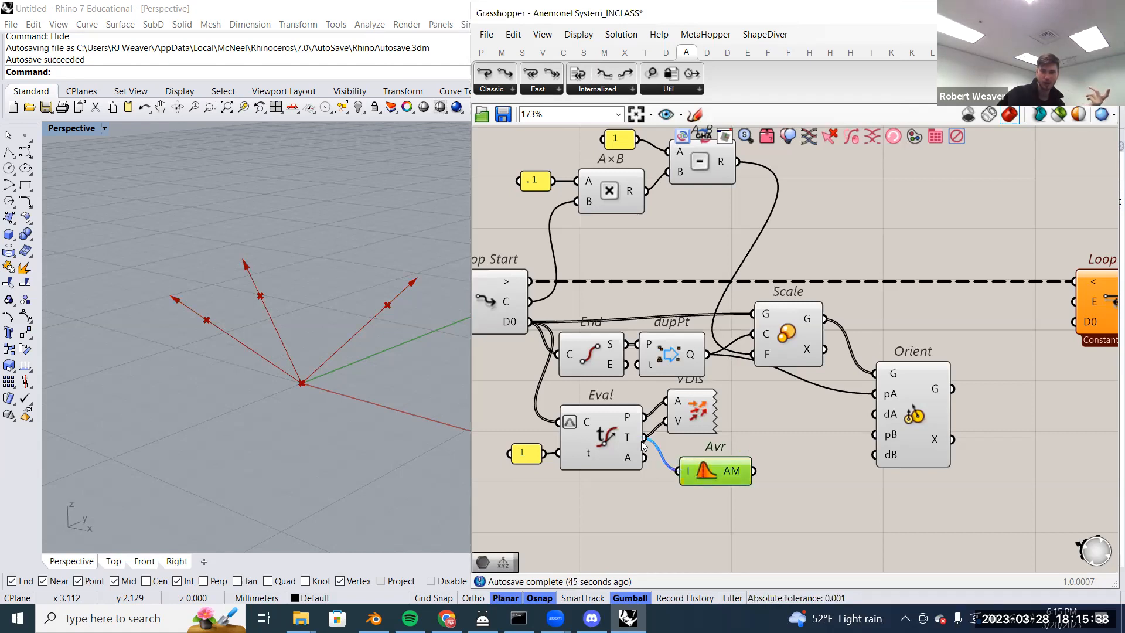
mouse_move(626, 440)
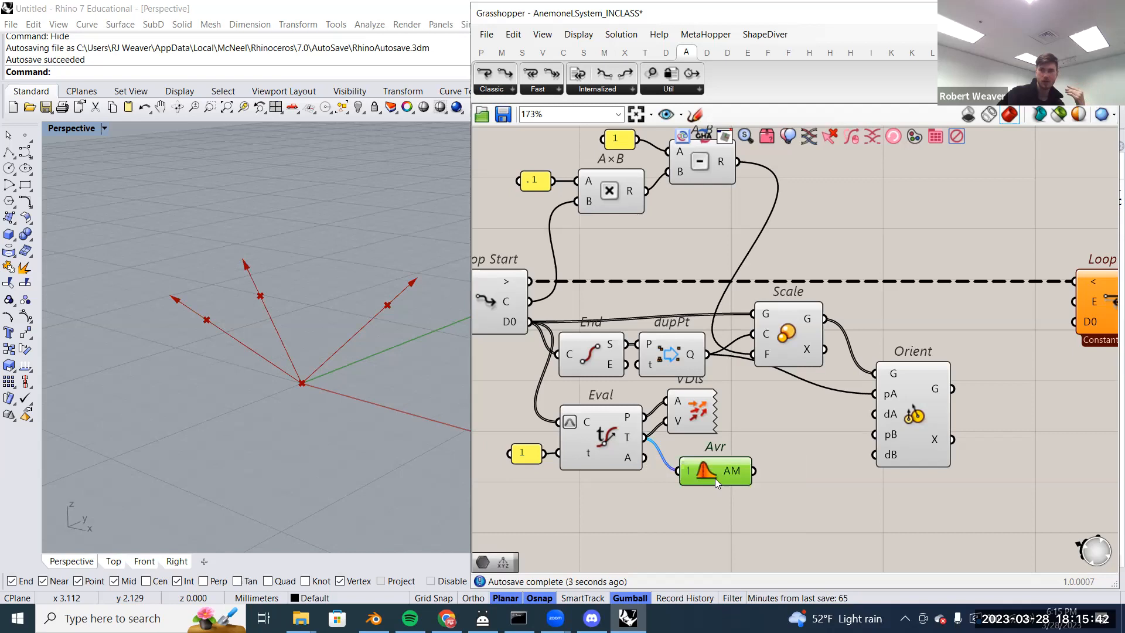
mouse_move(732, 472)
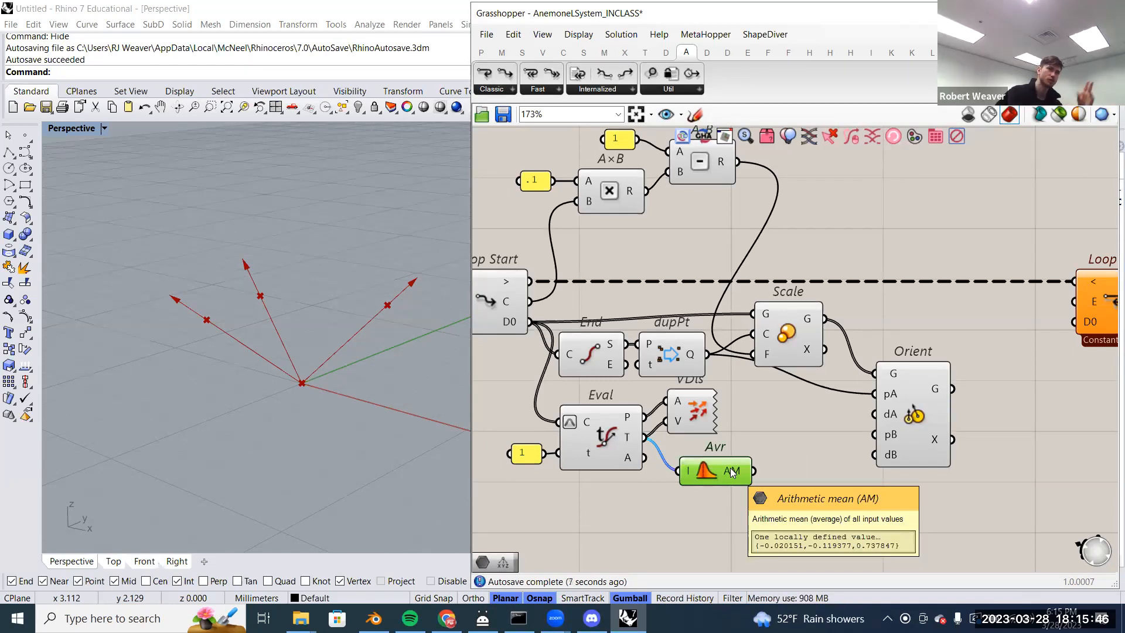
drag(732, 472, 735, 513)
- Preview the average vector at the dupPt point using a copy of the vector display, and delete that copy
click(699, 415)
alt+drag(700, 415, 769, 468)
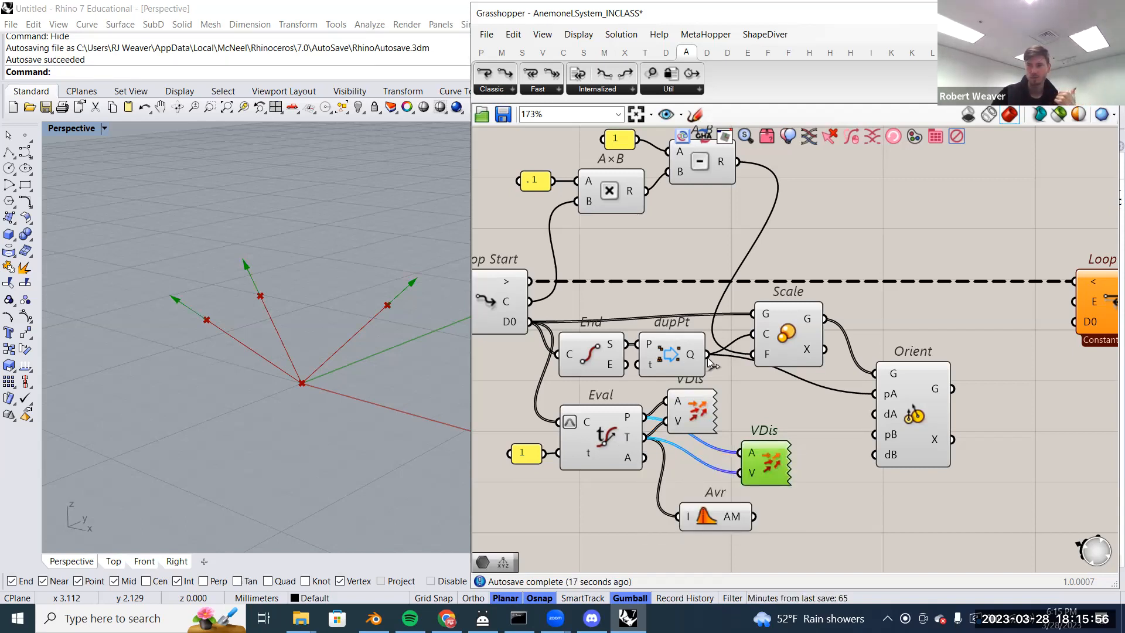
drag(708, 353, 738, 468)
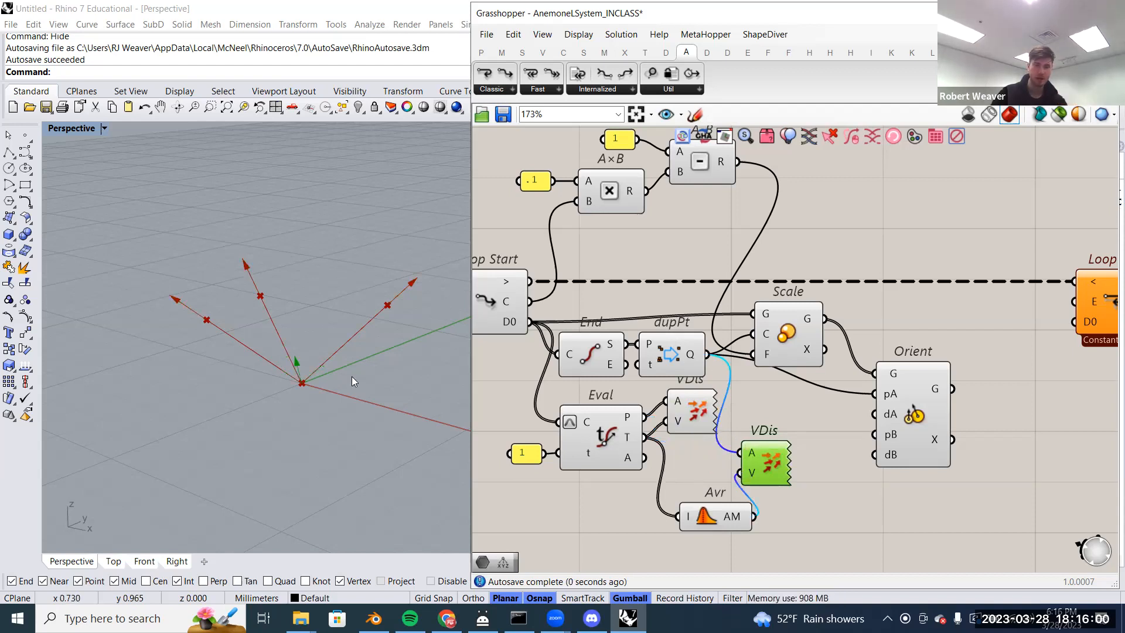
right_drag(319, 381, 267, 389)
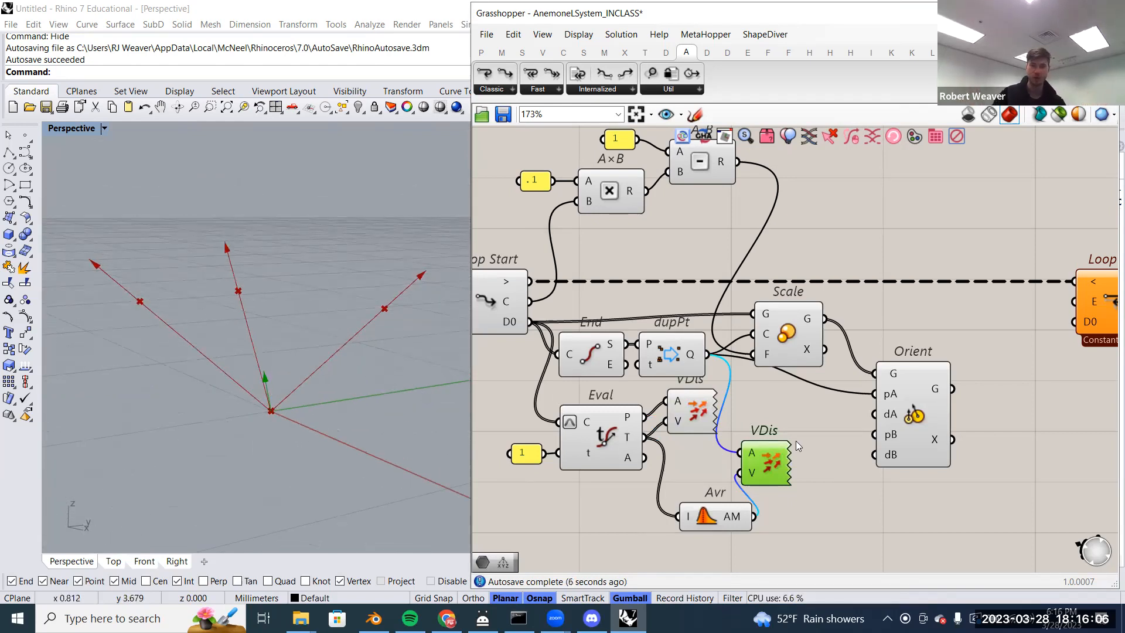
key(Delete)
- Connect the Average component's arithmetic mean (AM) to Orient's reference direction dA and tidy the Average component's placement
drag(733, 521, 892, 415)
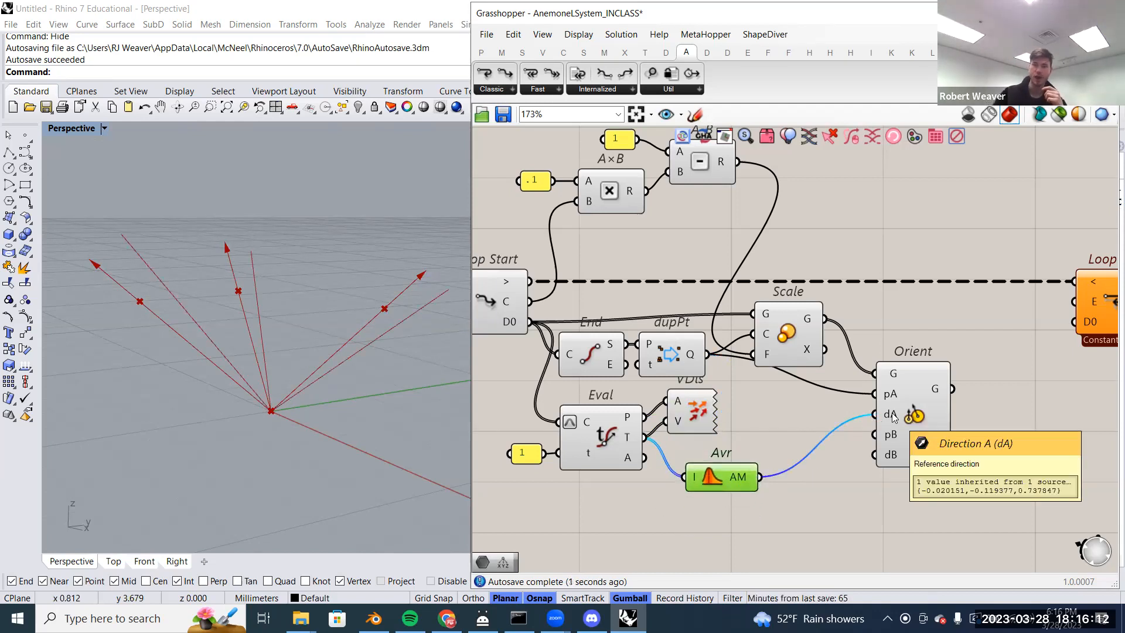
mouse_move(720, 485)
mouse_down()
mouse_move(733, 448)
mouse_move(729, 489)
mouse_up()
click(911, 441)
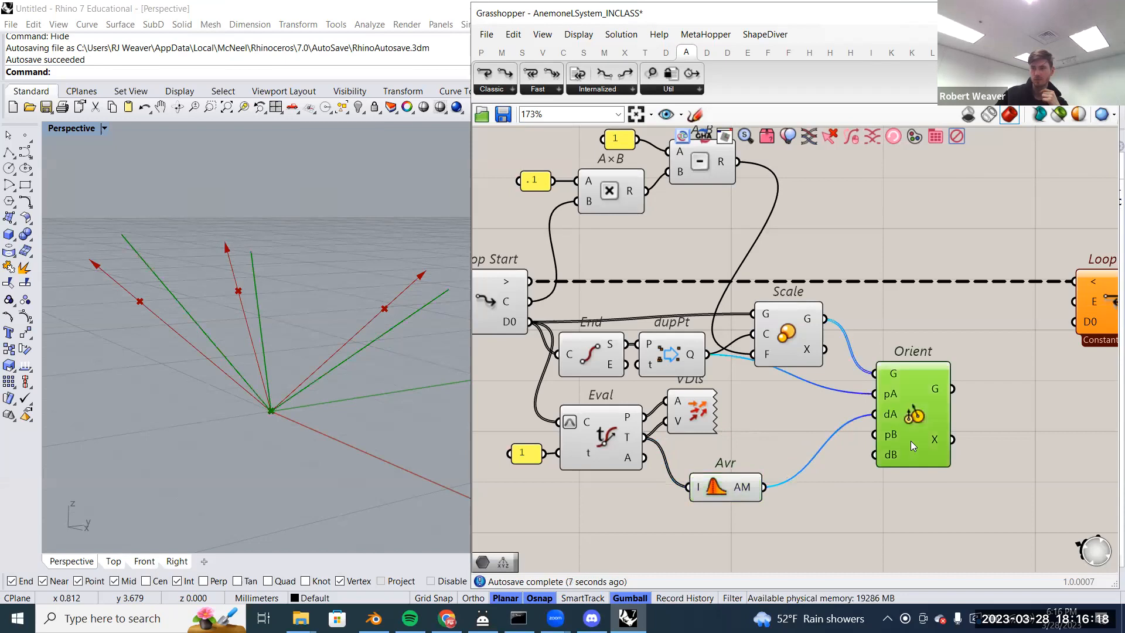
right_drag(888, 501, 915, 492)
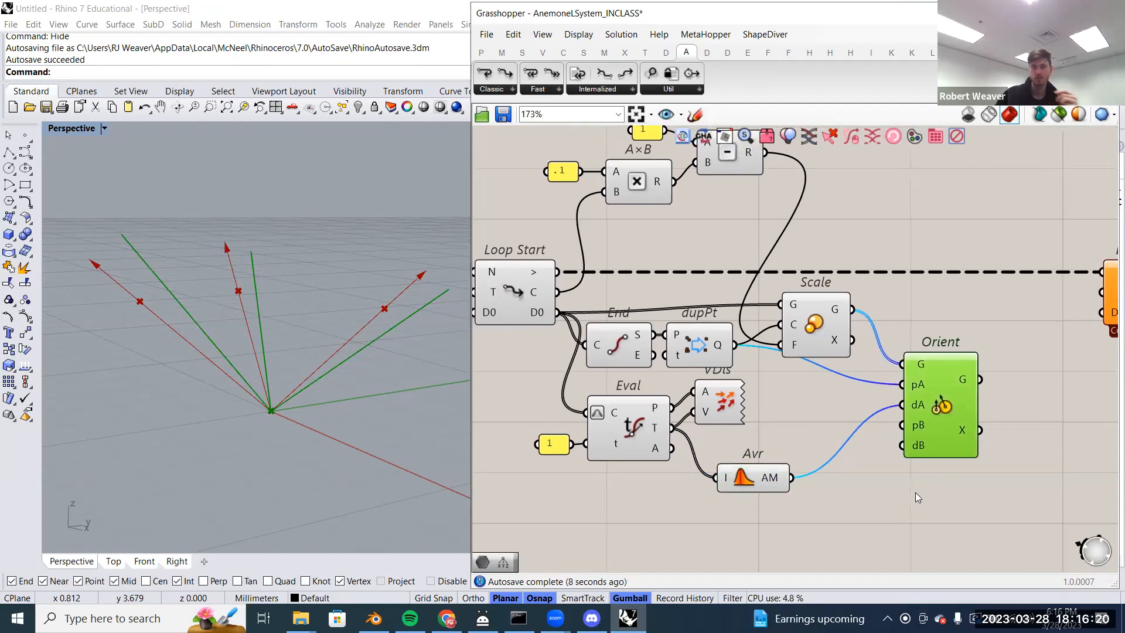
click(871, 493)
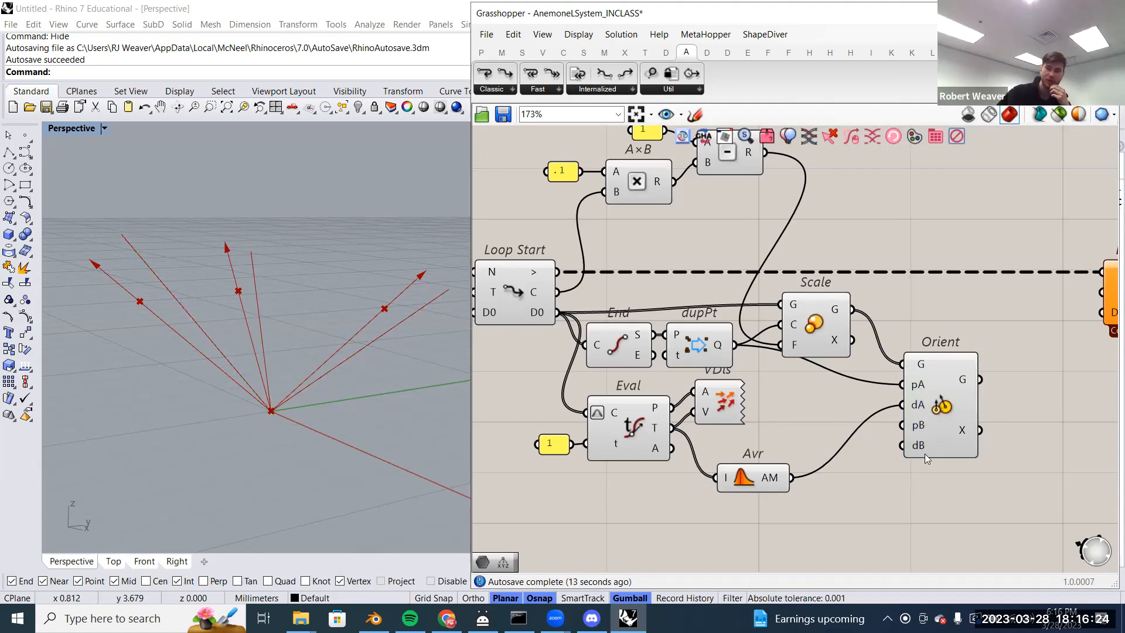
- Connect the Eval component's points output (P) to Orient's pB input and check the reoriented lines
click(650, 424)
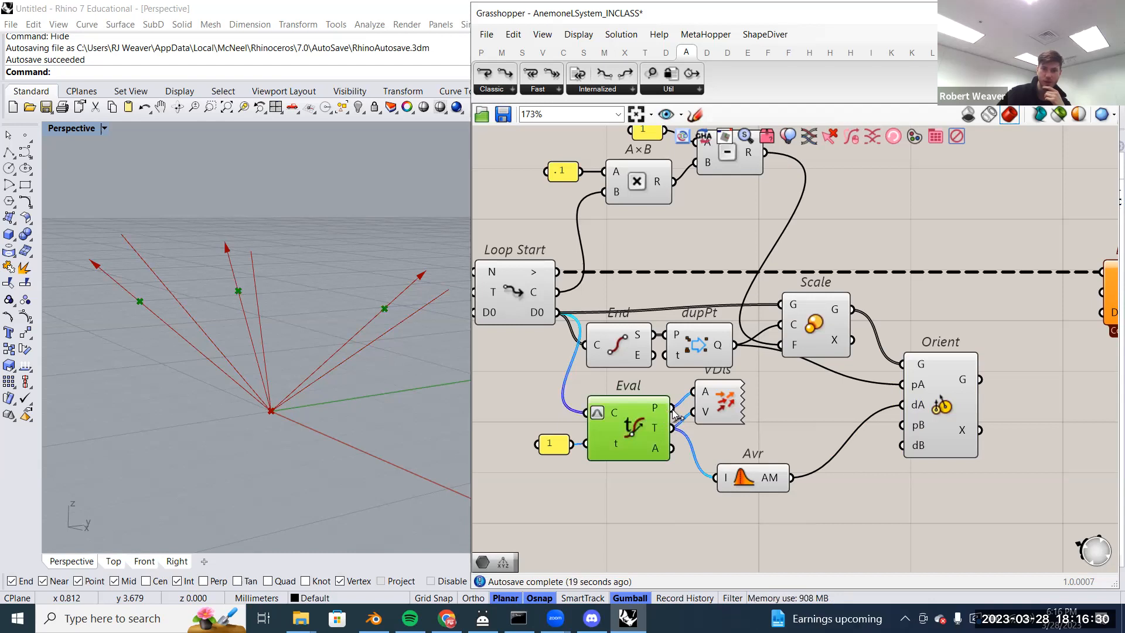
drag(895, 412, 903, 425)
right_drag(190, 341, 303, 361)
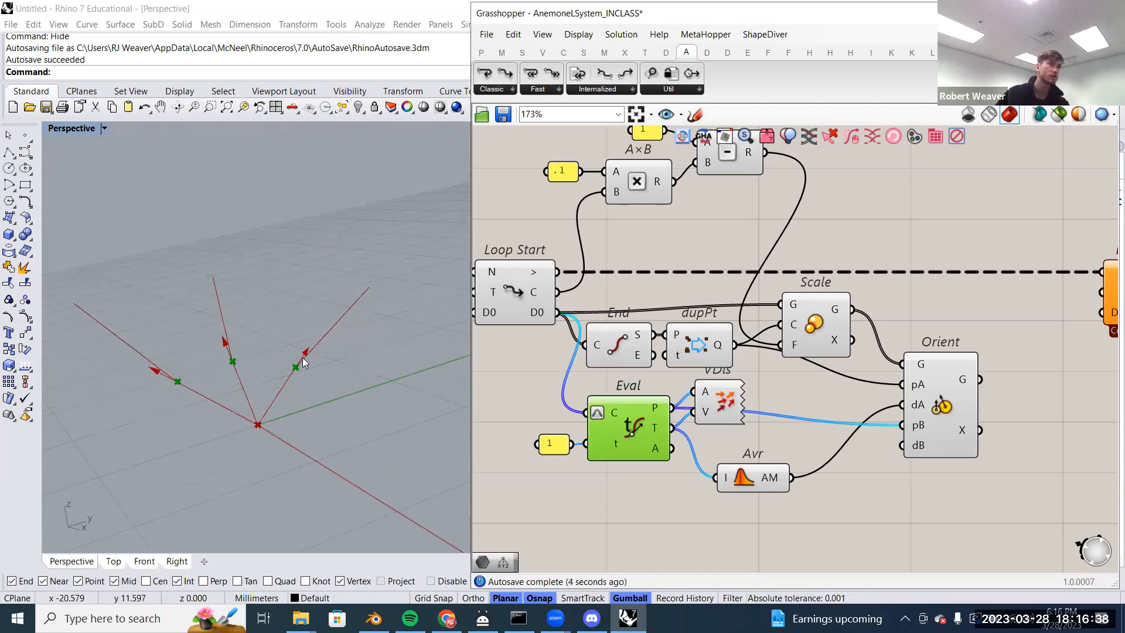
click(950, 437)
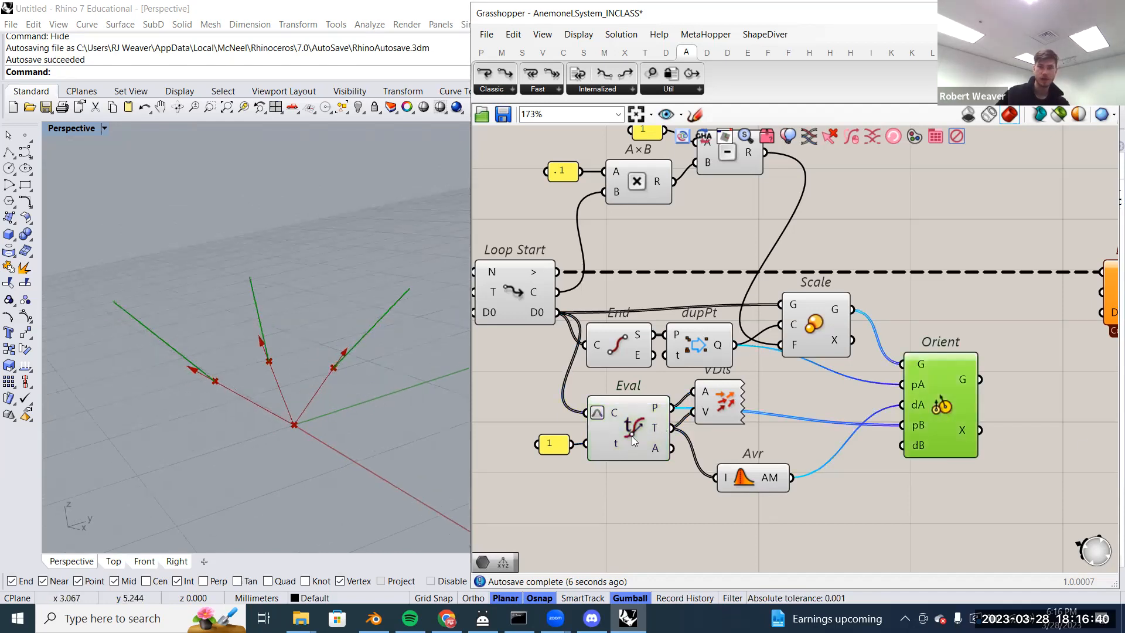
- Connect the Eval component's tangents output (T) to Orient's target direction dB and examine the reoriented branches
mouse_move(654, 435)
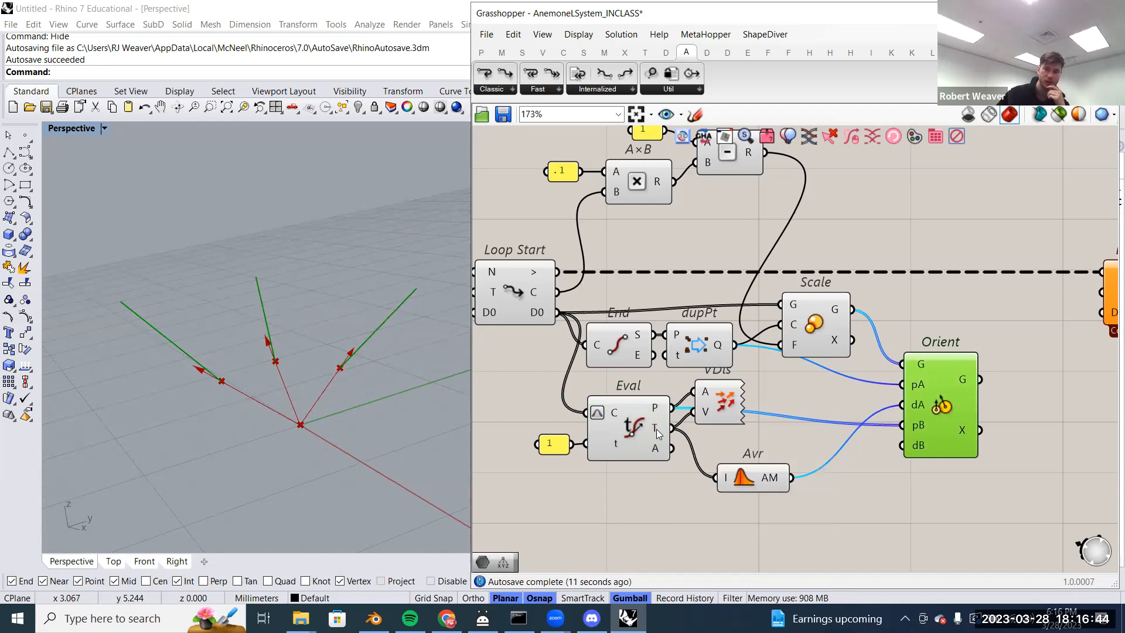
drag(828, 432, 902, 445)
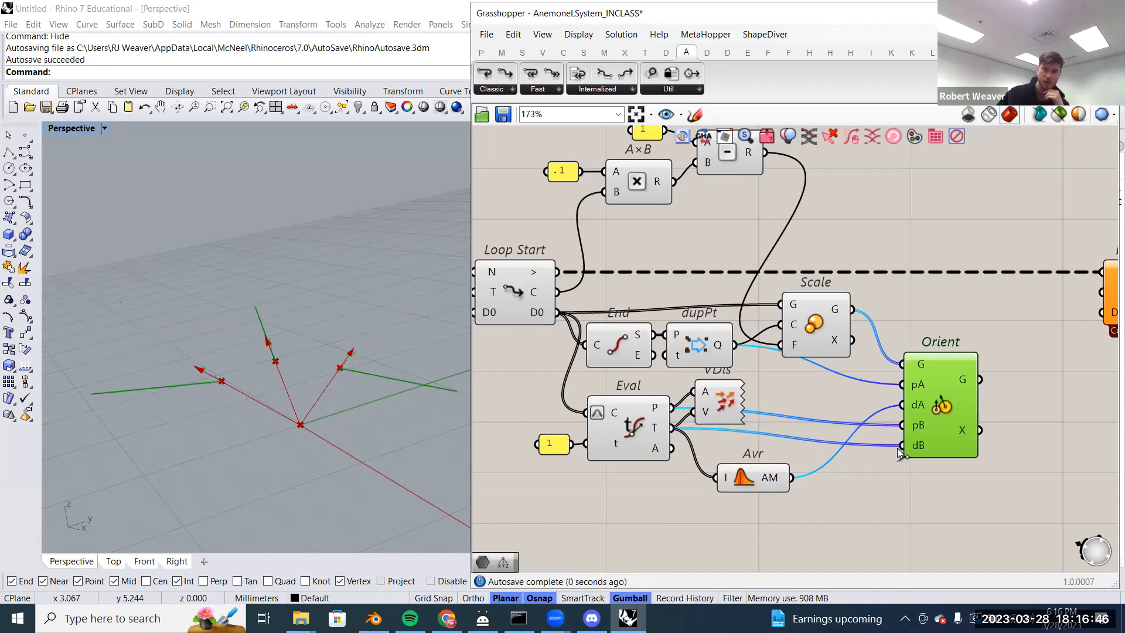
right_drag(387, 372, 387, 373)
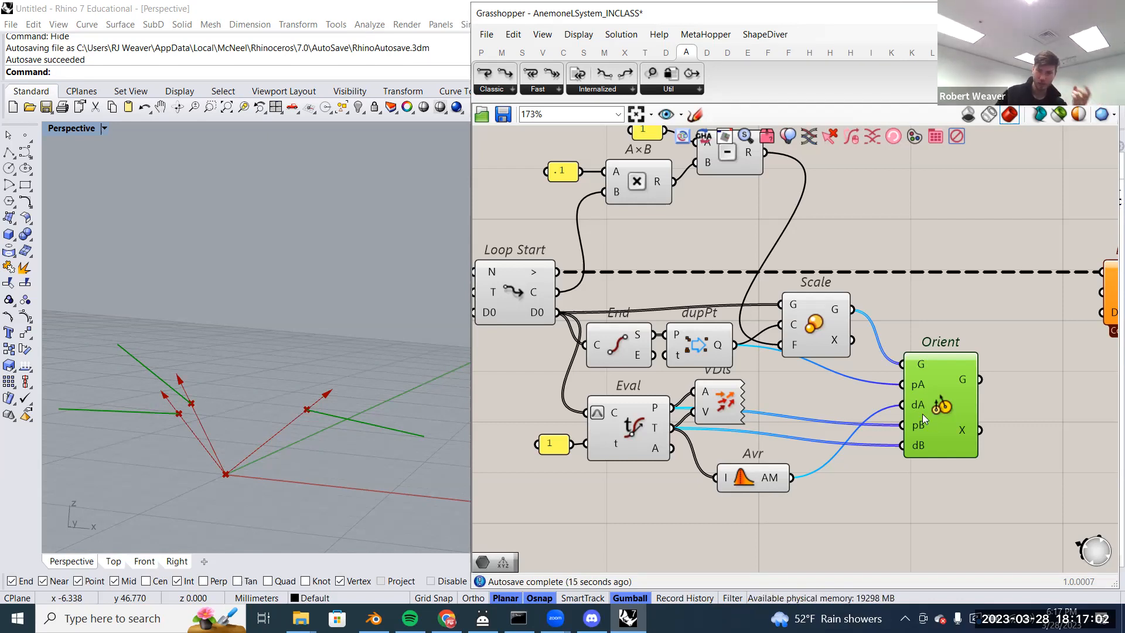
mouse_move(923, 421)
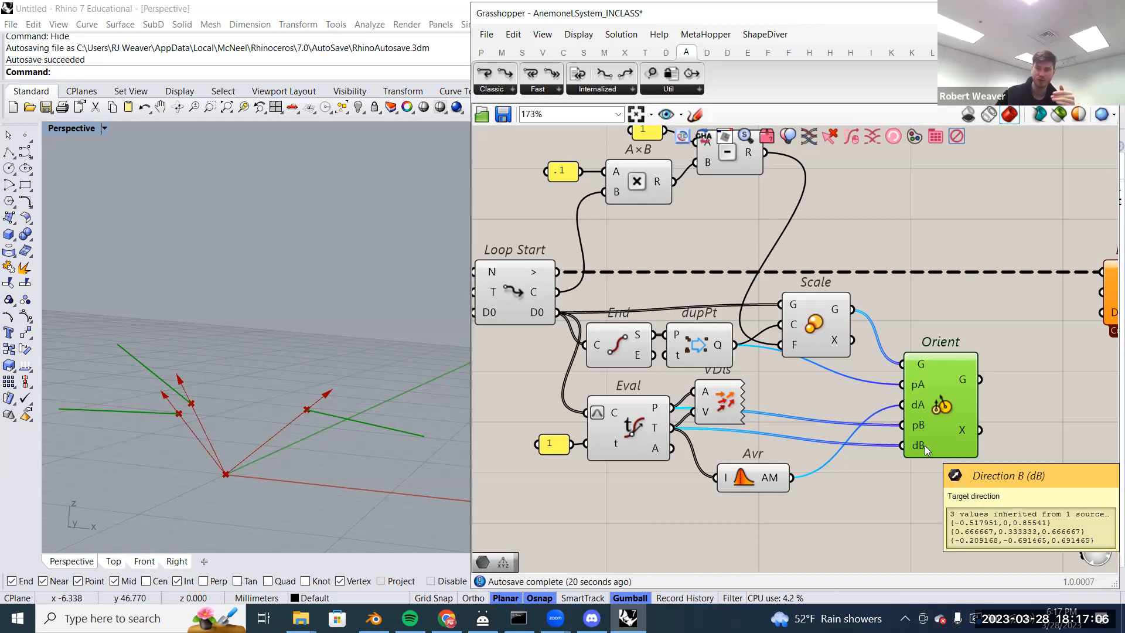
mouse_move(924, 360)
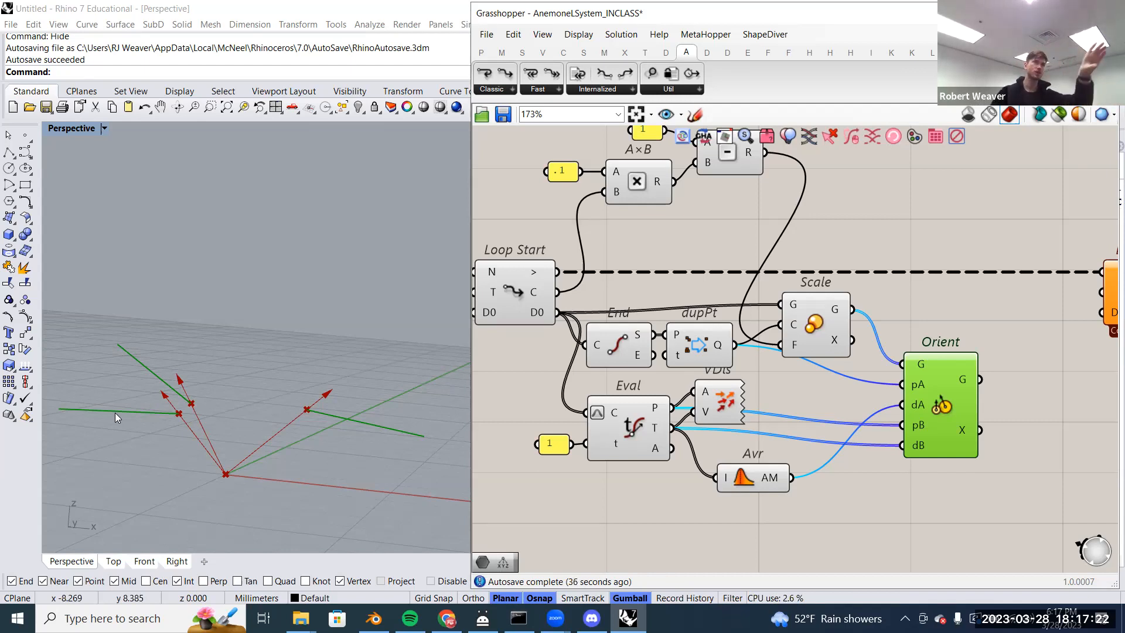
- Graft both the pB and dB inputs of the Orient component and inspect the resulting branches
right_click(917, 423)
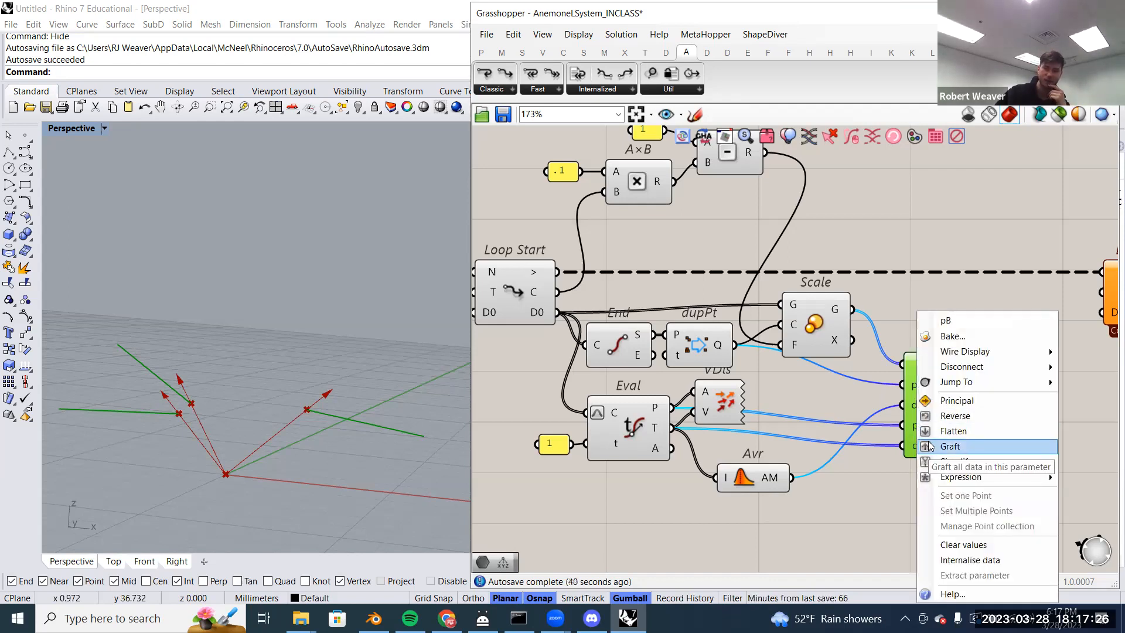
click(931, 447)
right_click(915, 441)
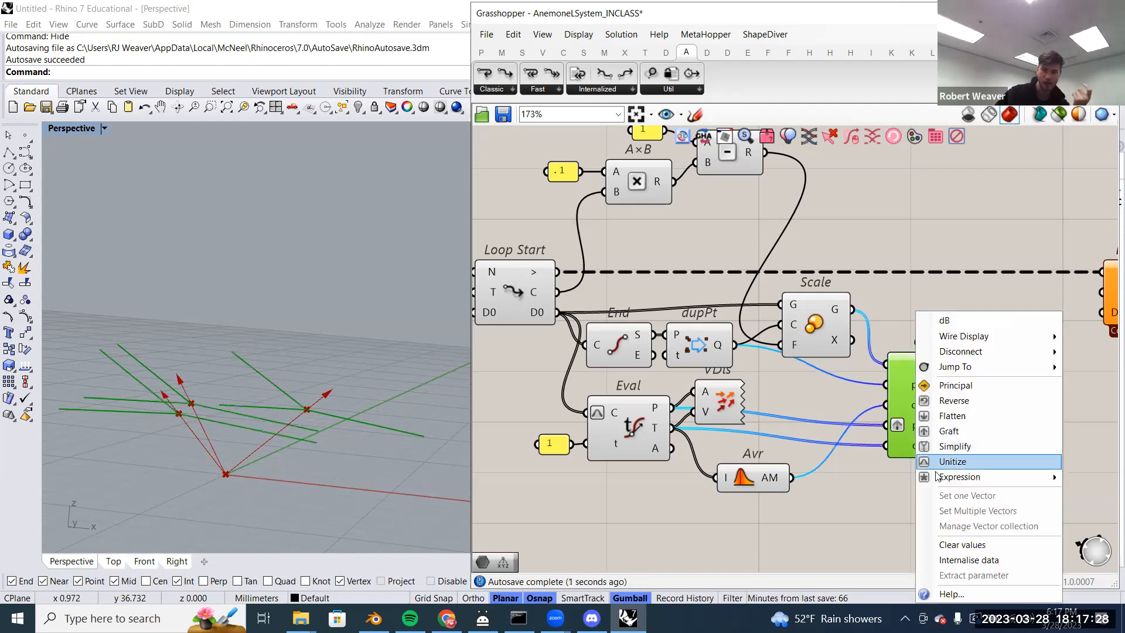
click(946, 434)
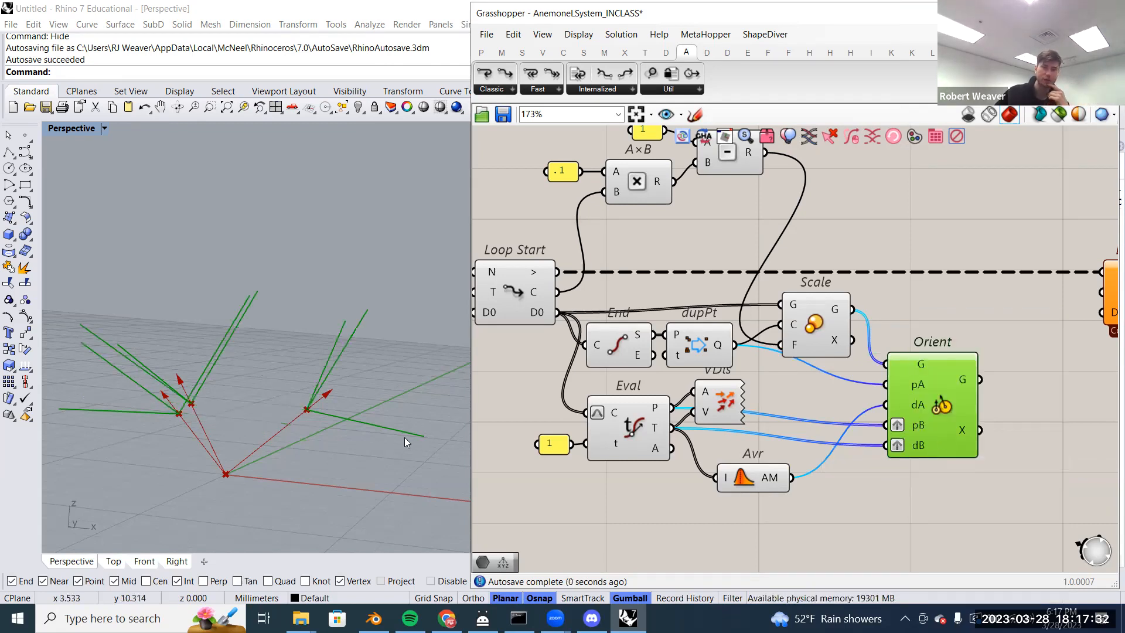
mouse_move(925, 421)
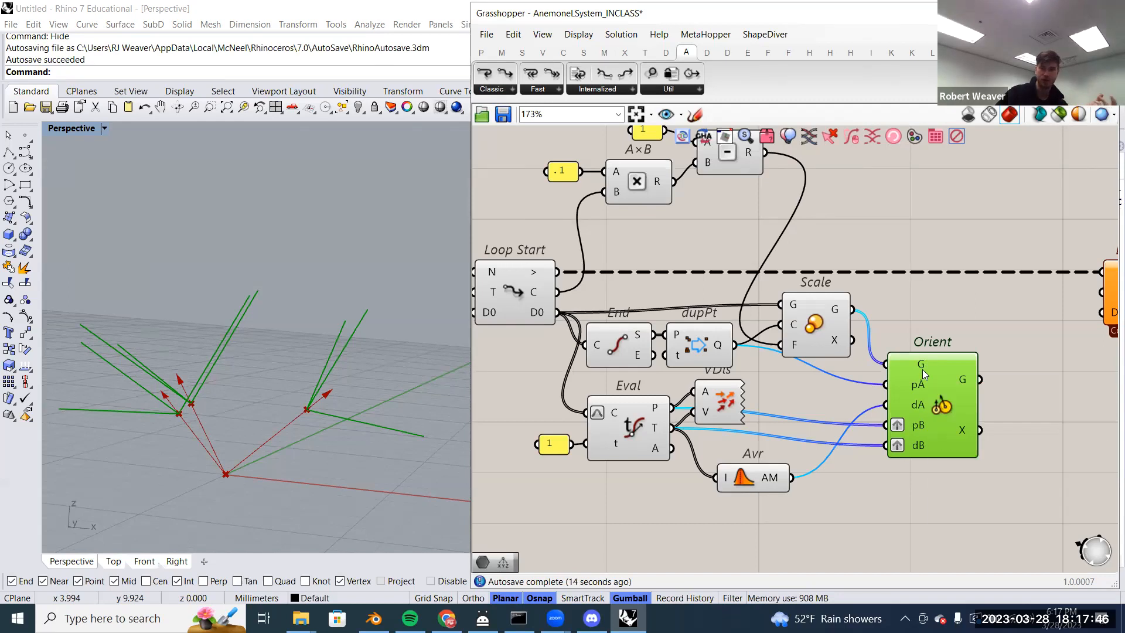
right_drag(227, 426, 356, 398)
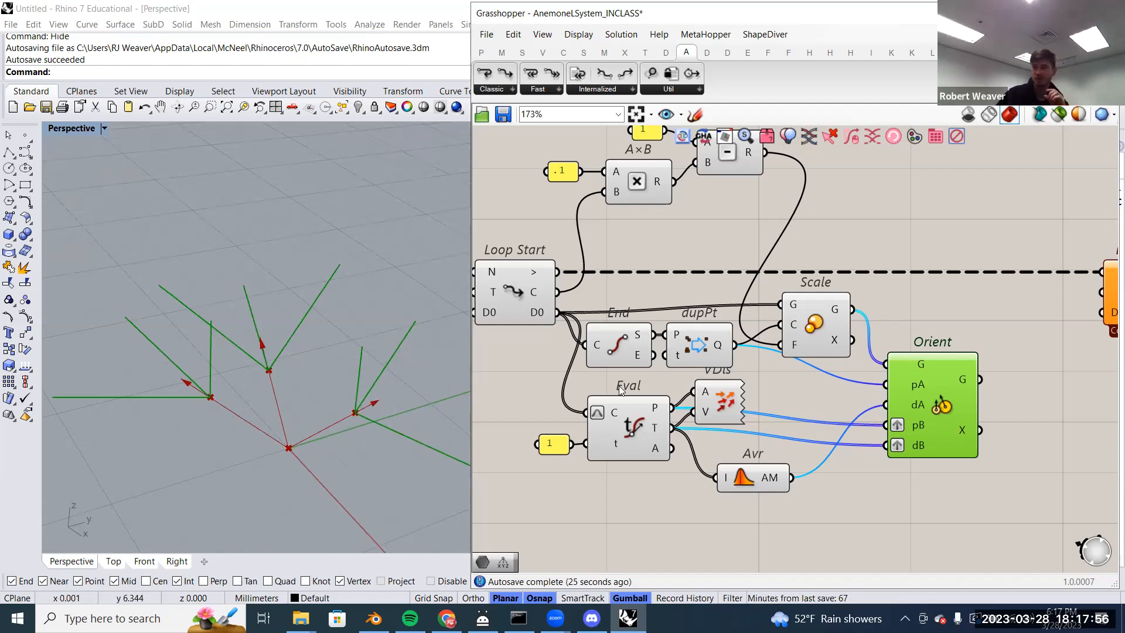
- Add a Panel connected to Orient's geometry output (G) and lengthen it to show all branches of the data
right_drag(853, 424, 789, 450)
scroll(837, 439, down, 1)
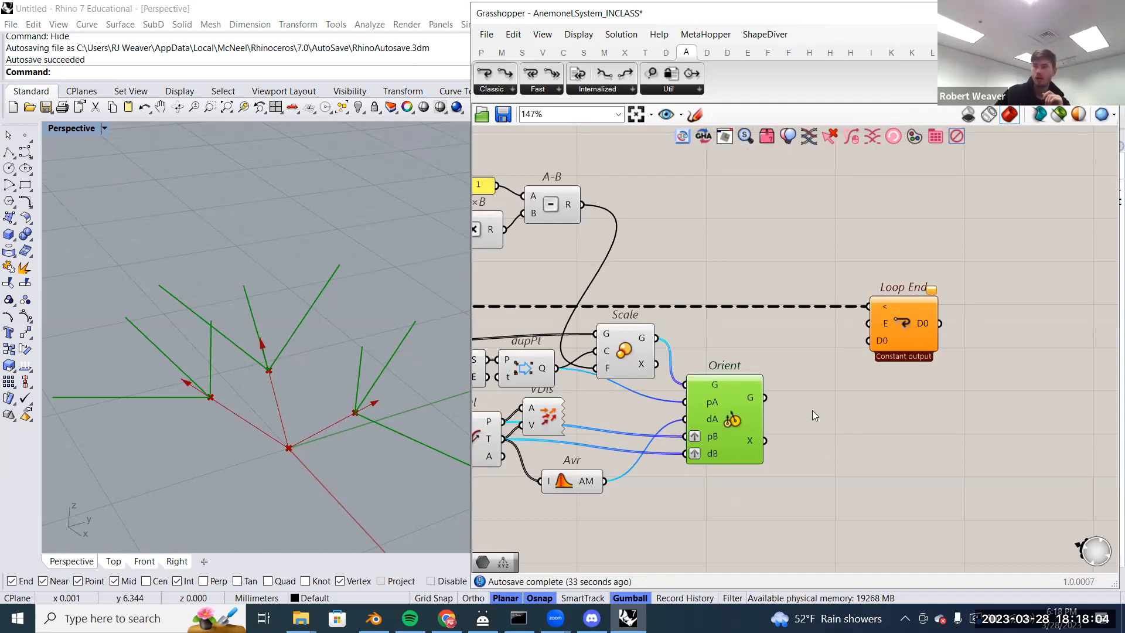
right_drag(812, 410, 826, 418)
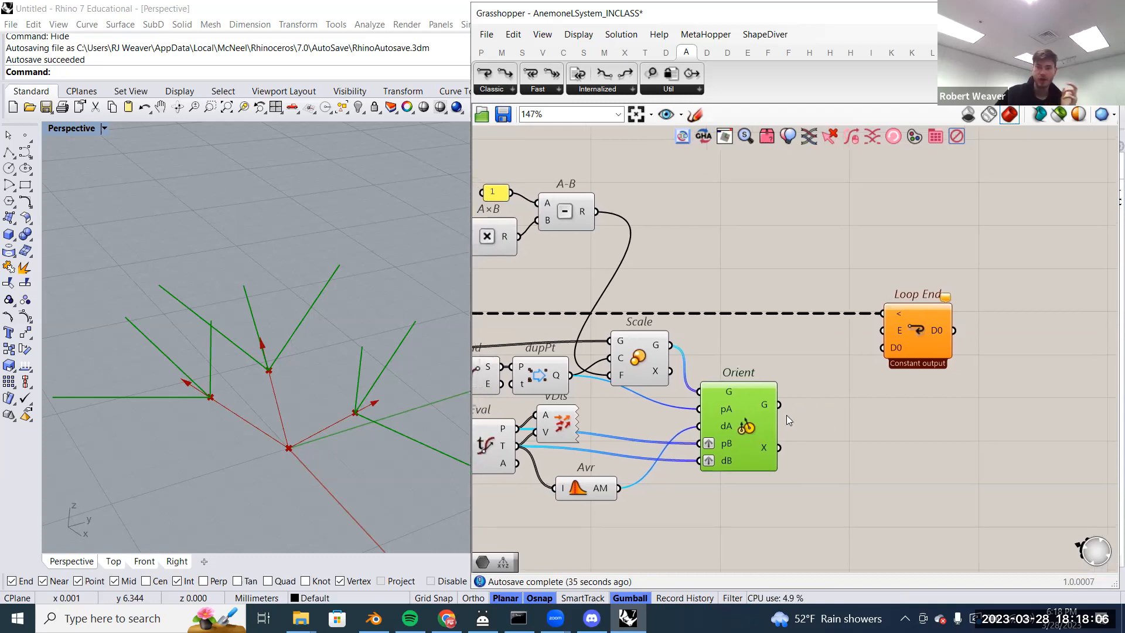
mouse_move(770, 415)
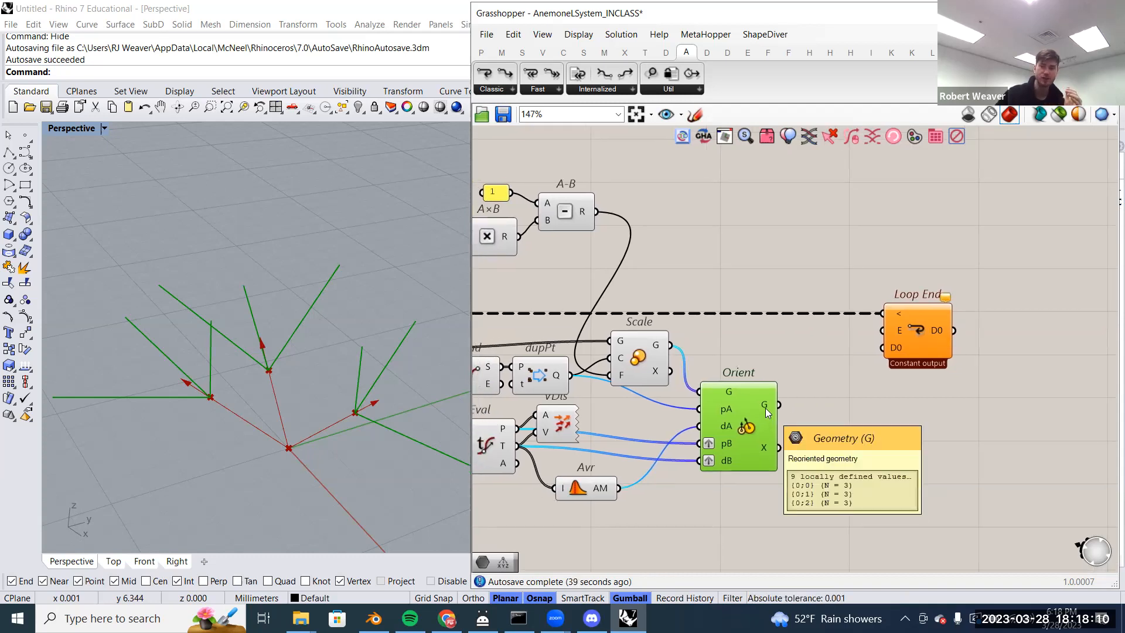
double_click(860, 439)
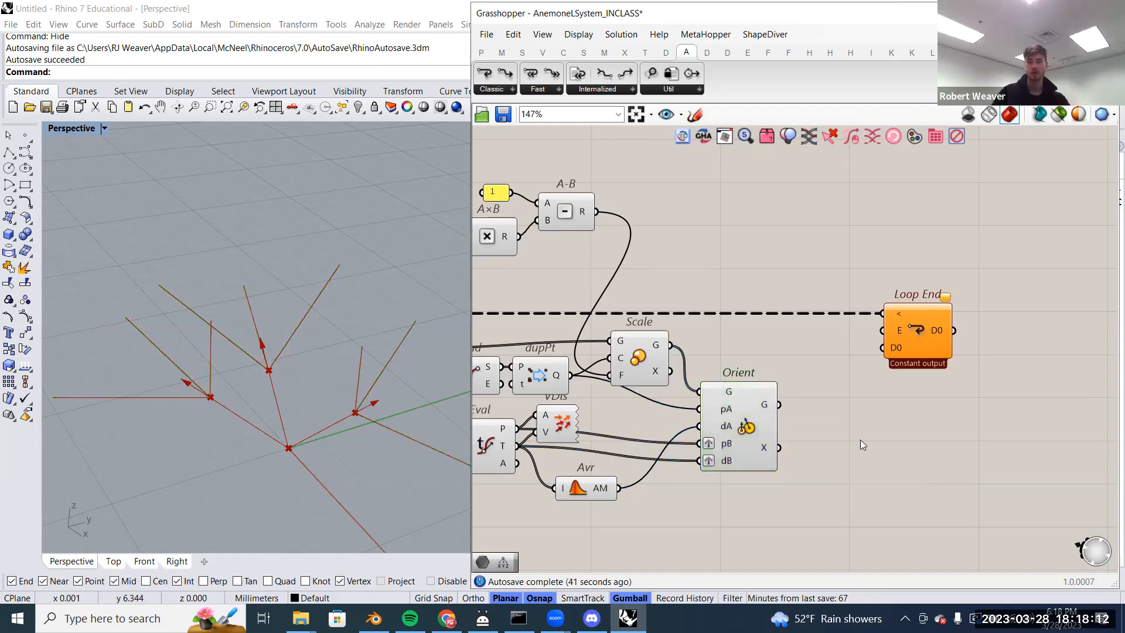
text(")
key(Return)
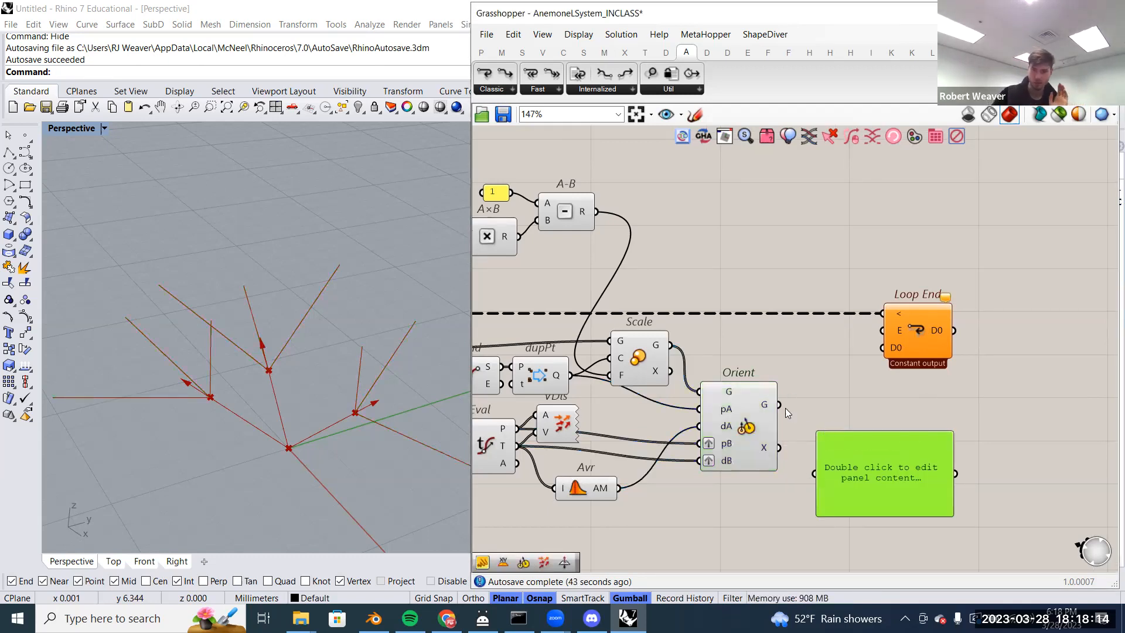
drag(860, 463, 873, 497)
right_drag(864, 405, 840, 279)
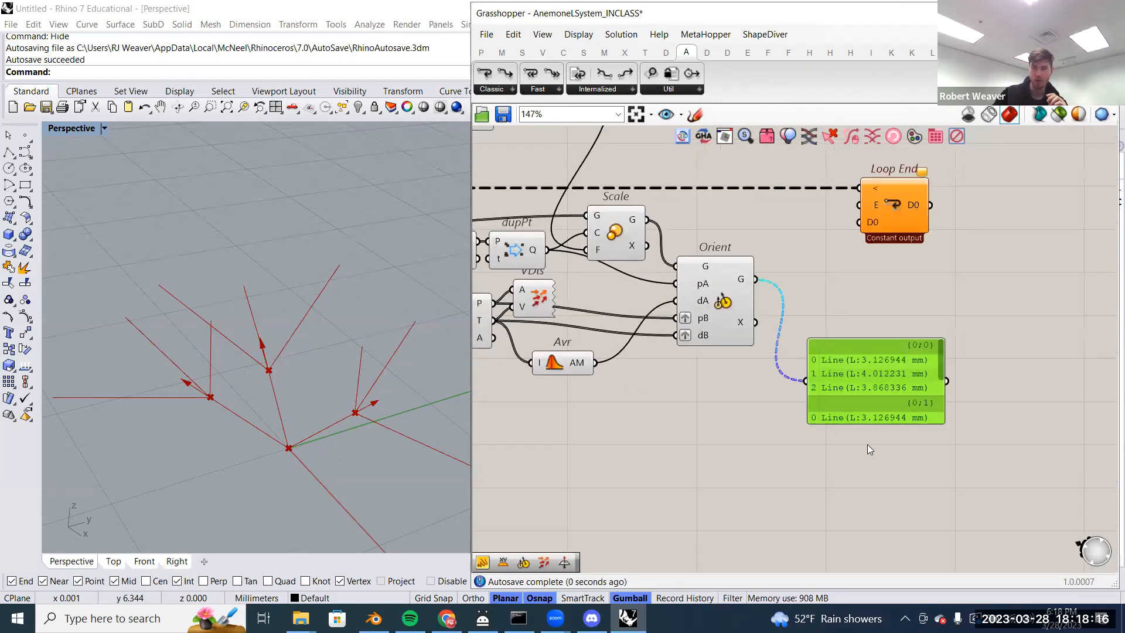
drag(865, 422, 858, 547)
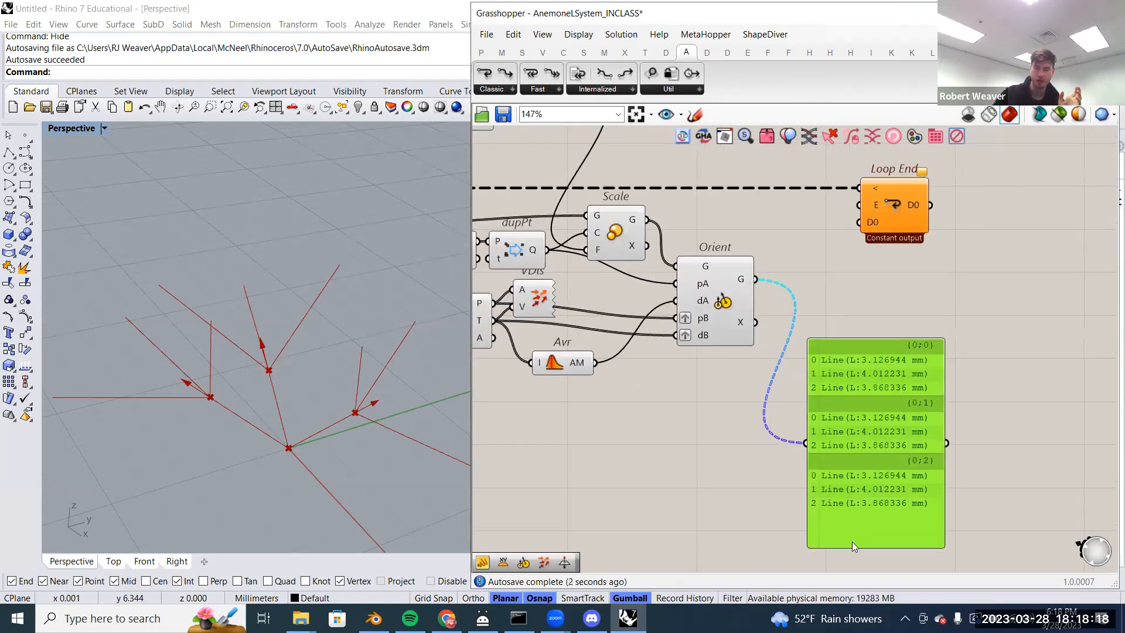
- Connect Orient's geometry output (G) to Loop End's D0 input and check the data tree it receives
right_drag(805, 451, 858, 476)
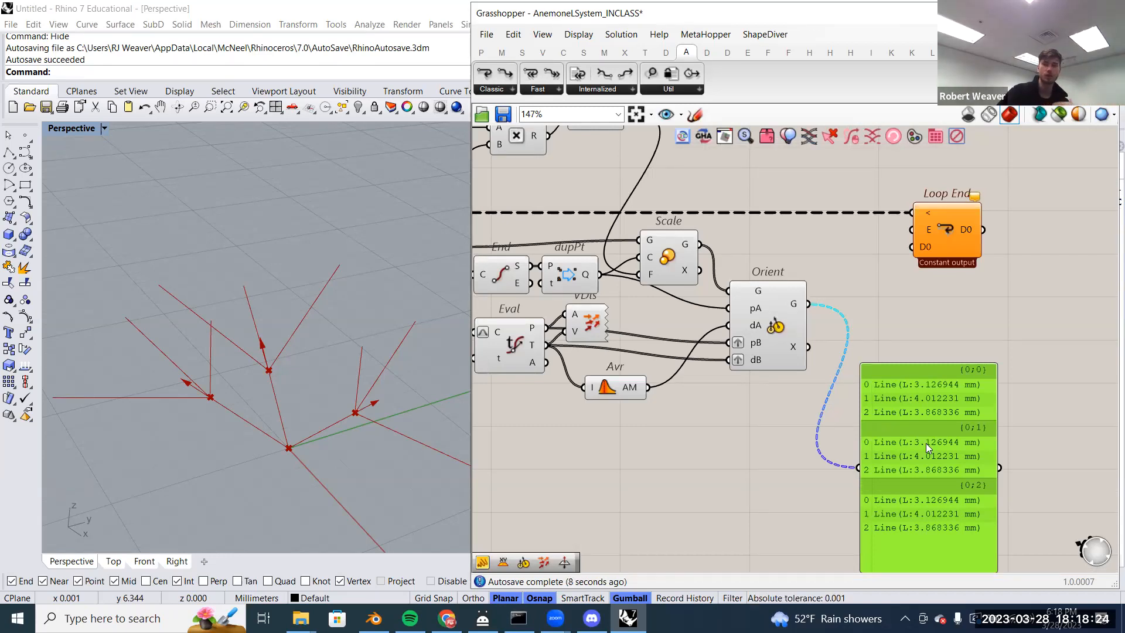
right_drag(831, 415, 990, 439)
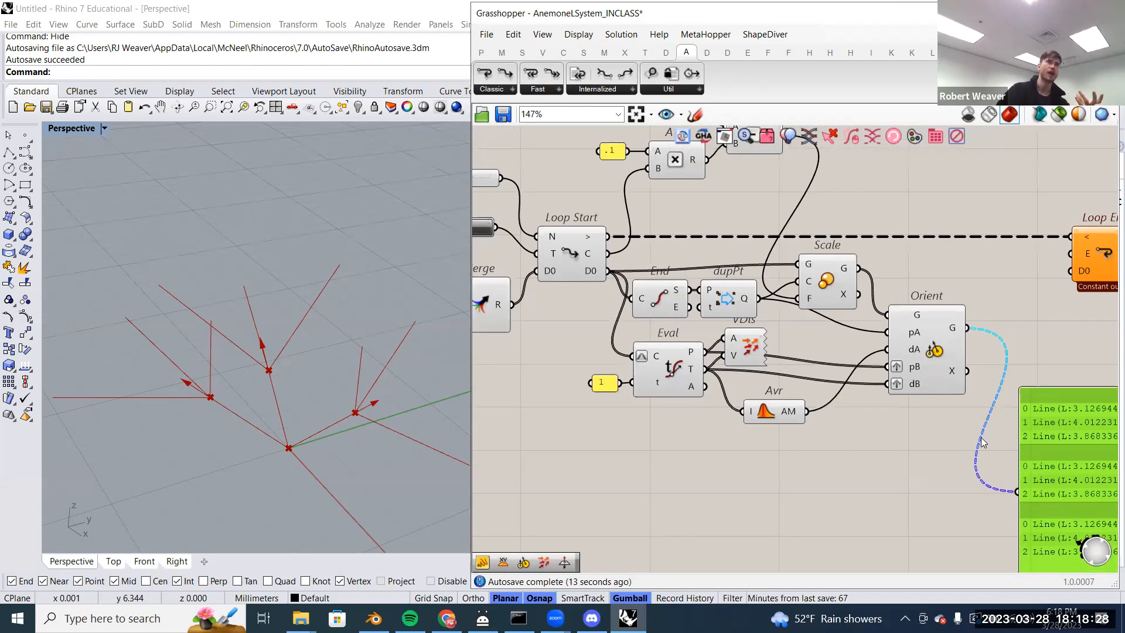
right_drag(890, 443, 974, 431)
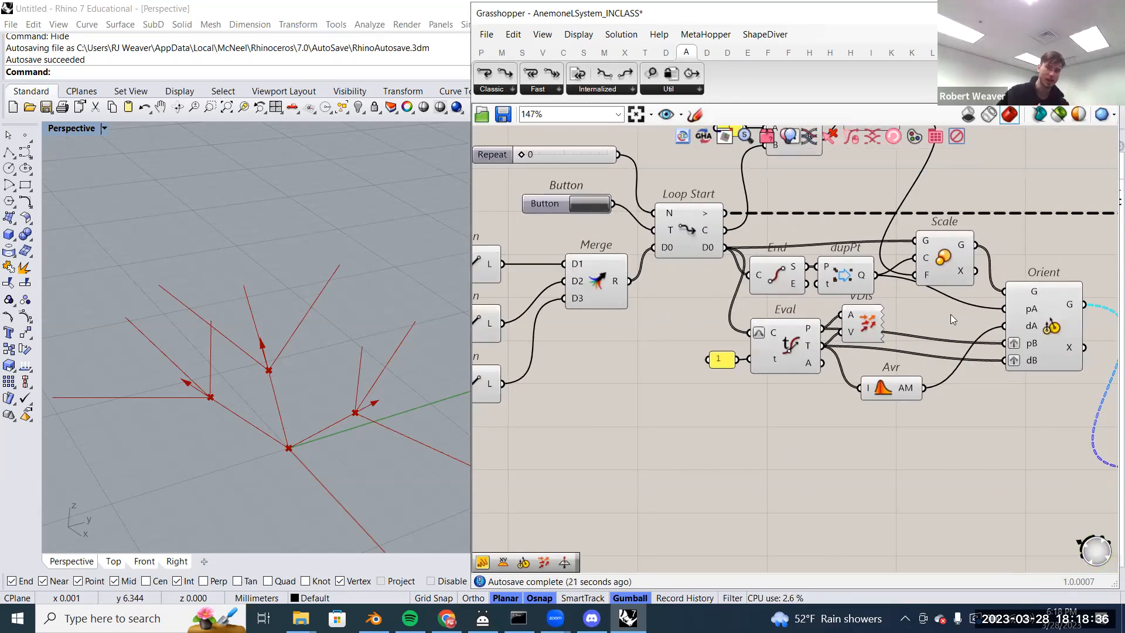
right_drag(951, 314, 721, 401)
scroll(725, 397, down, 2)
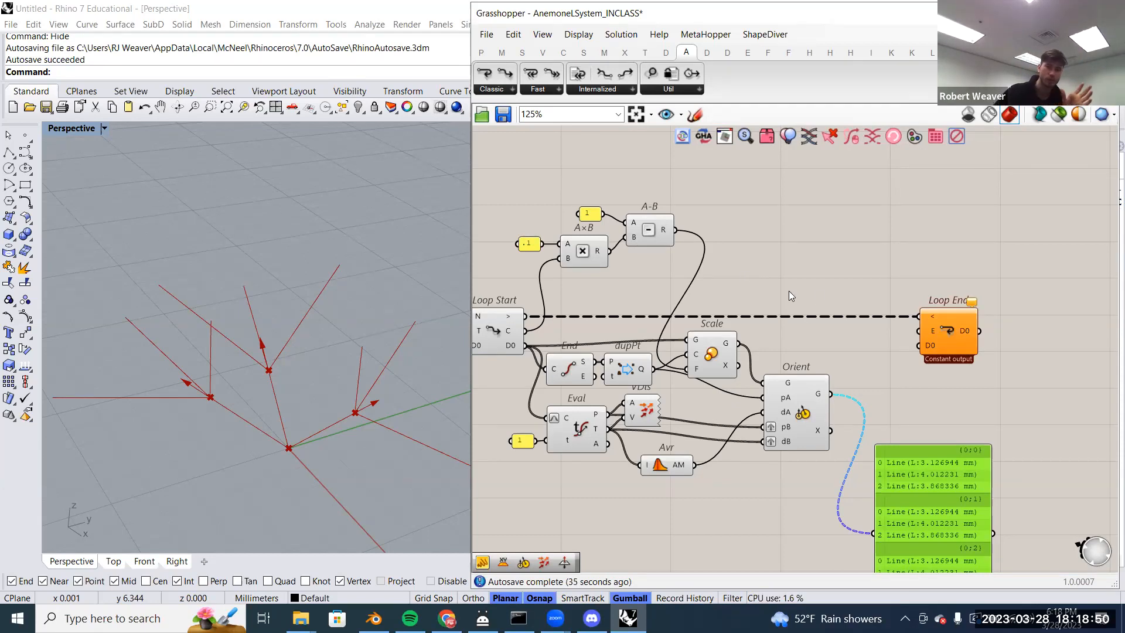
scroll(894, 376, up, 2)
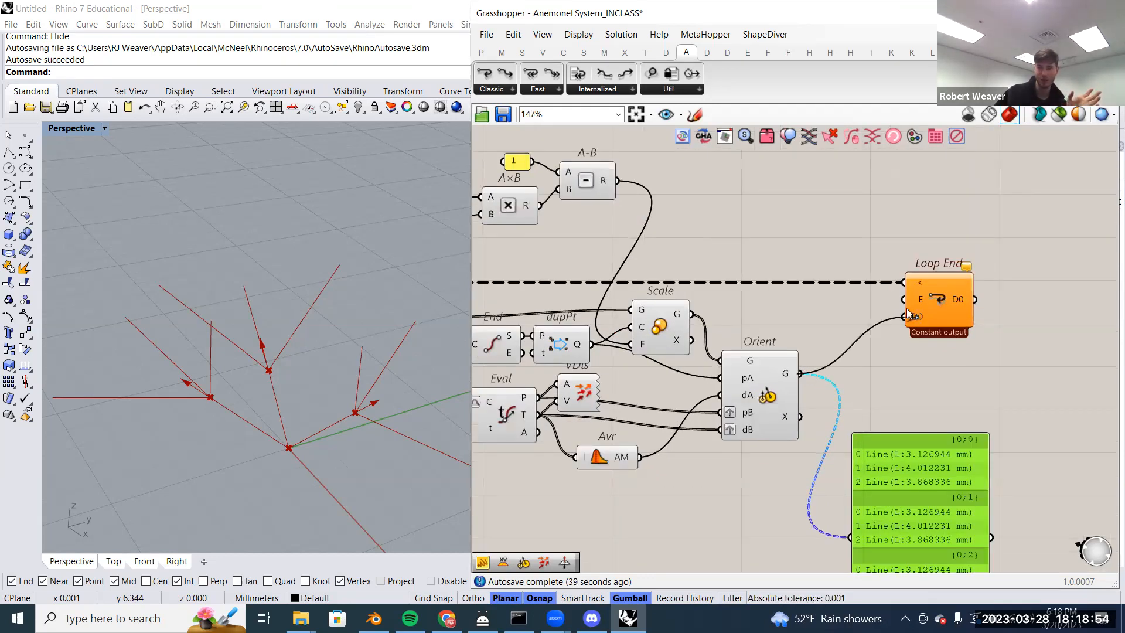
drag(907, 309, 906, 313)
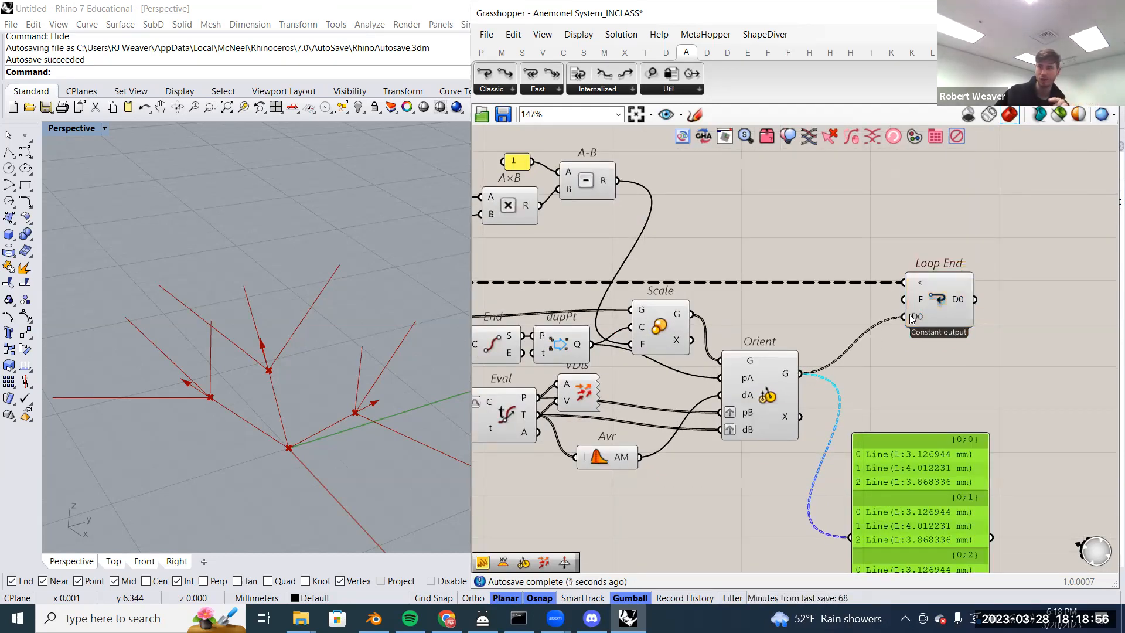
mouse_move(914, 316)
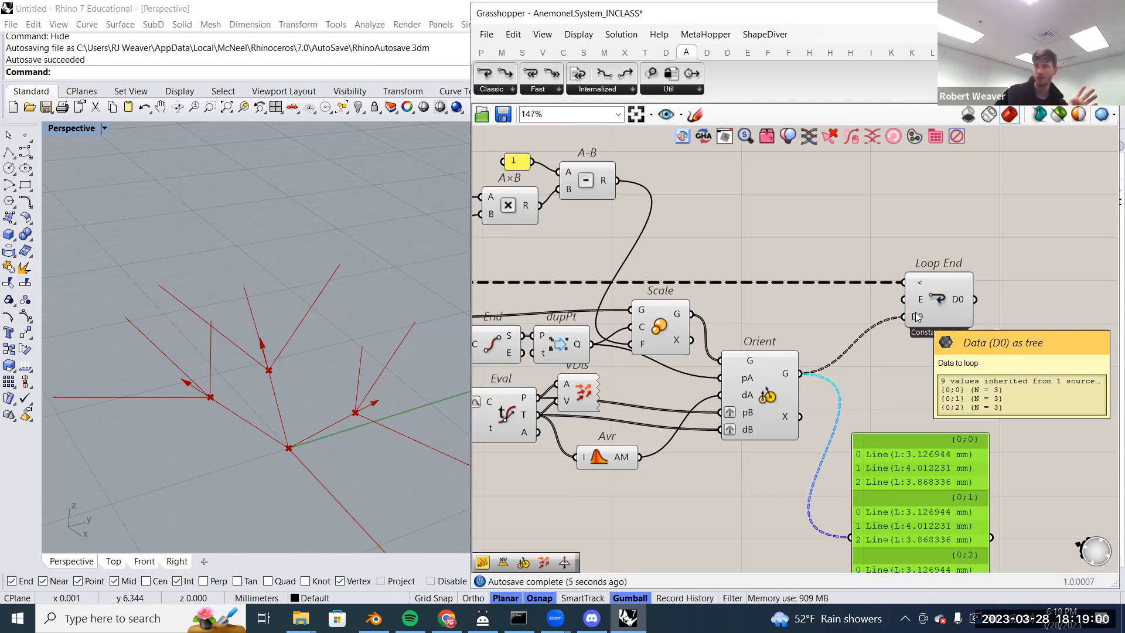
scroll(916, 317, down, 2)
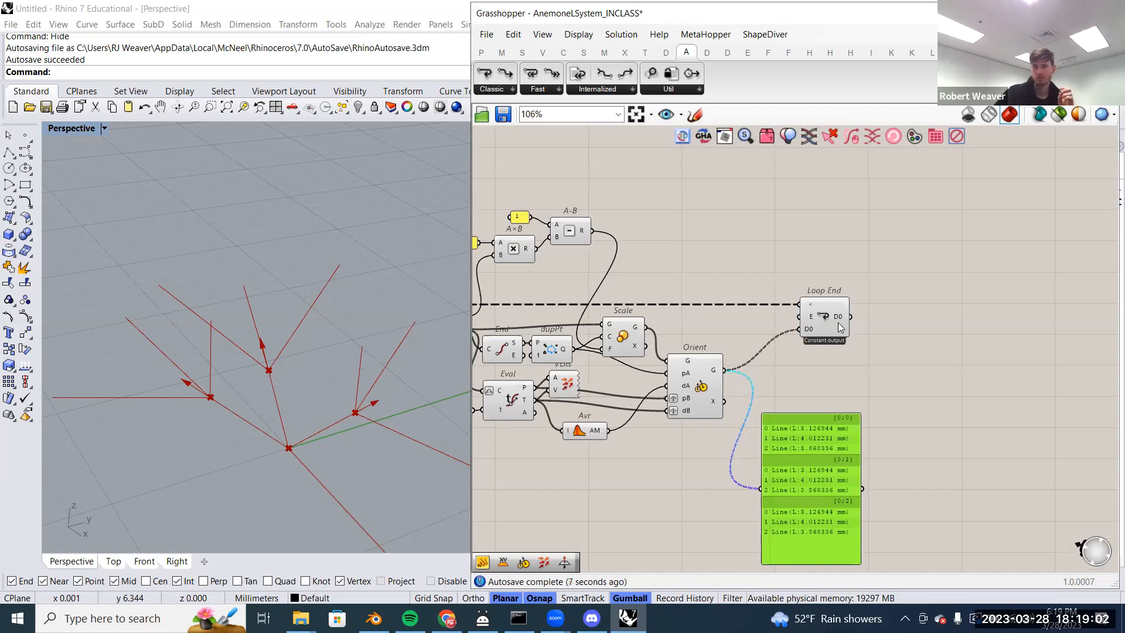
scroll(888, 341, down, 2)
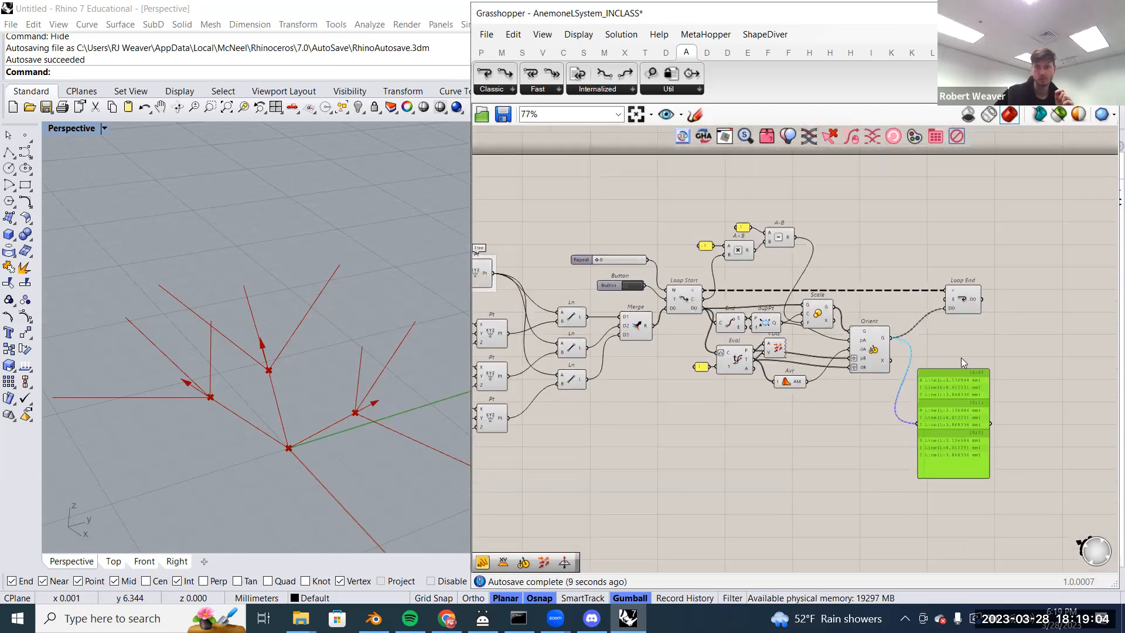
- Turn off the preview of all components before Loop End so only the loop's output geometry is displayed
click(982, 296)
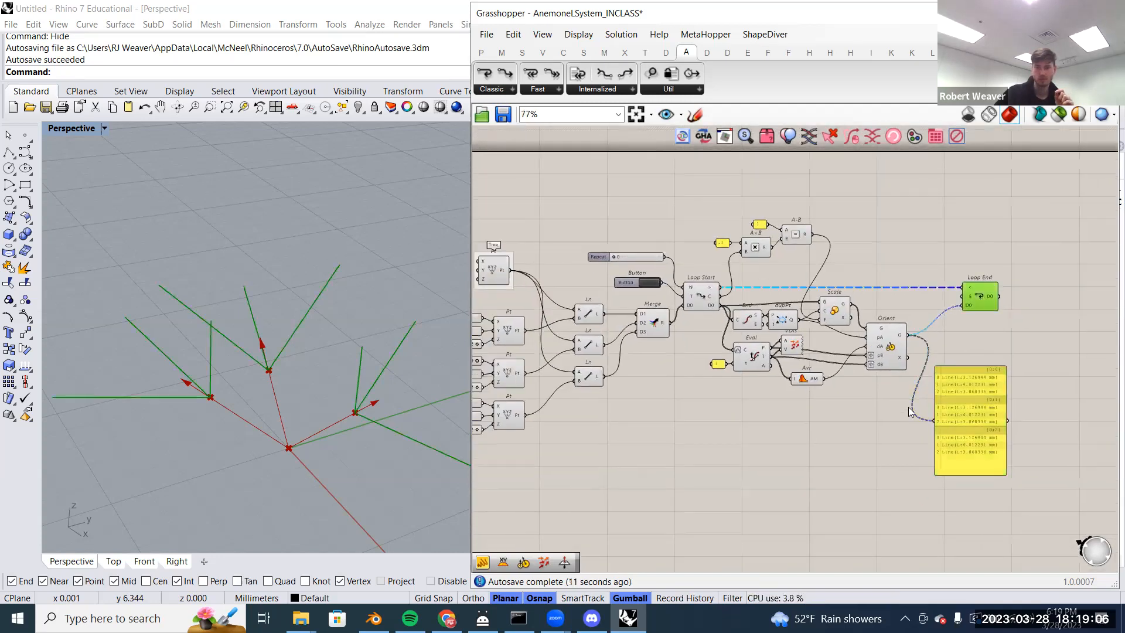
right_drag(919, 414, 987, 410)
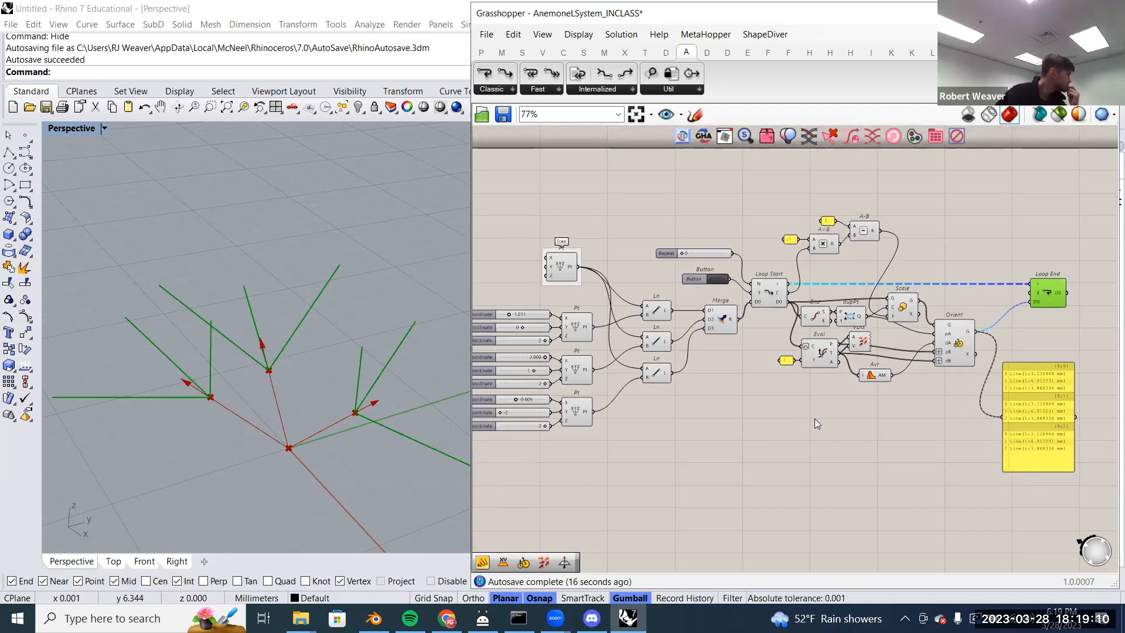
scroll(814, 419, down, 1)
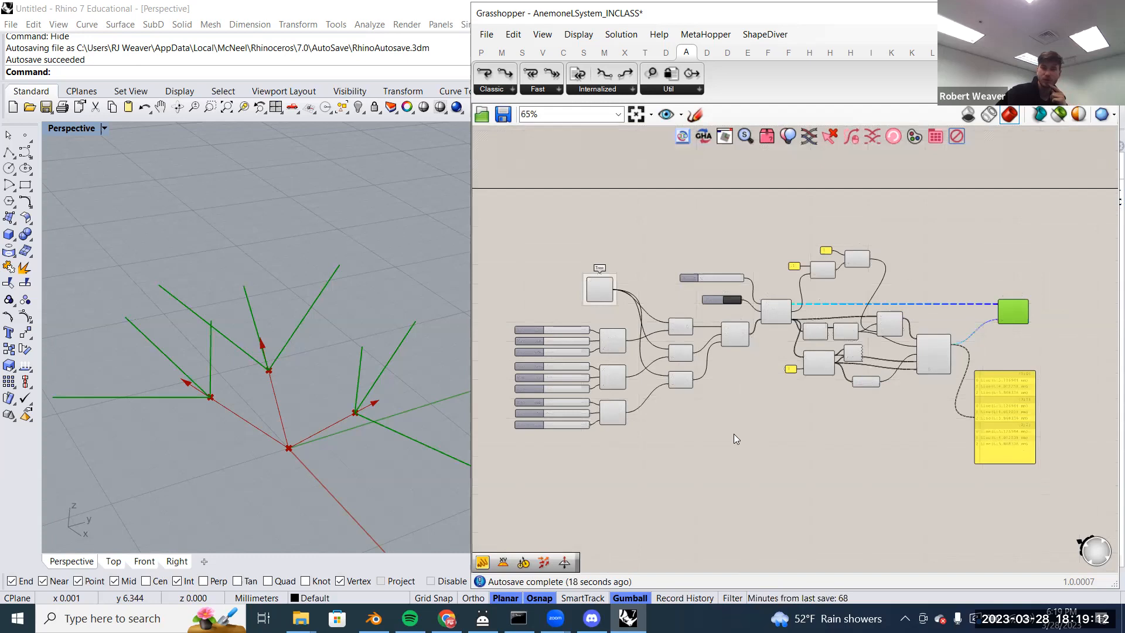
drag(953, 437, 548, 220)
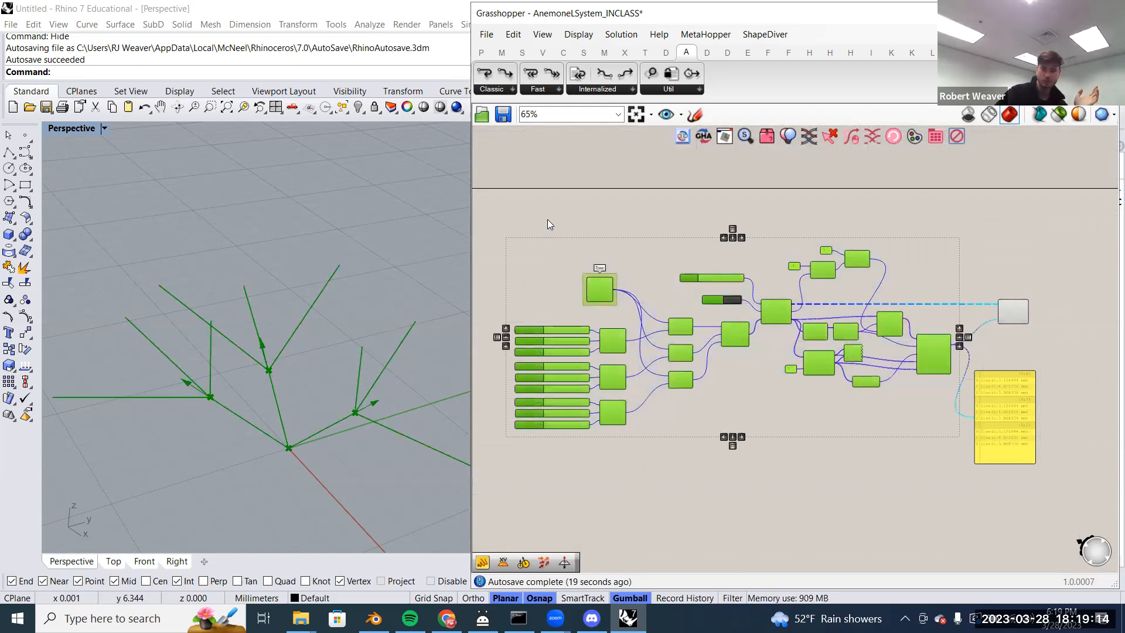
right_click(548, 220)
click(593, 243)
click(548, 212)
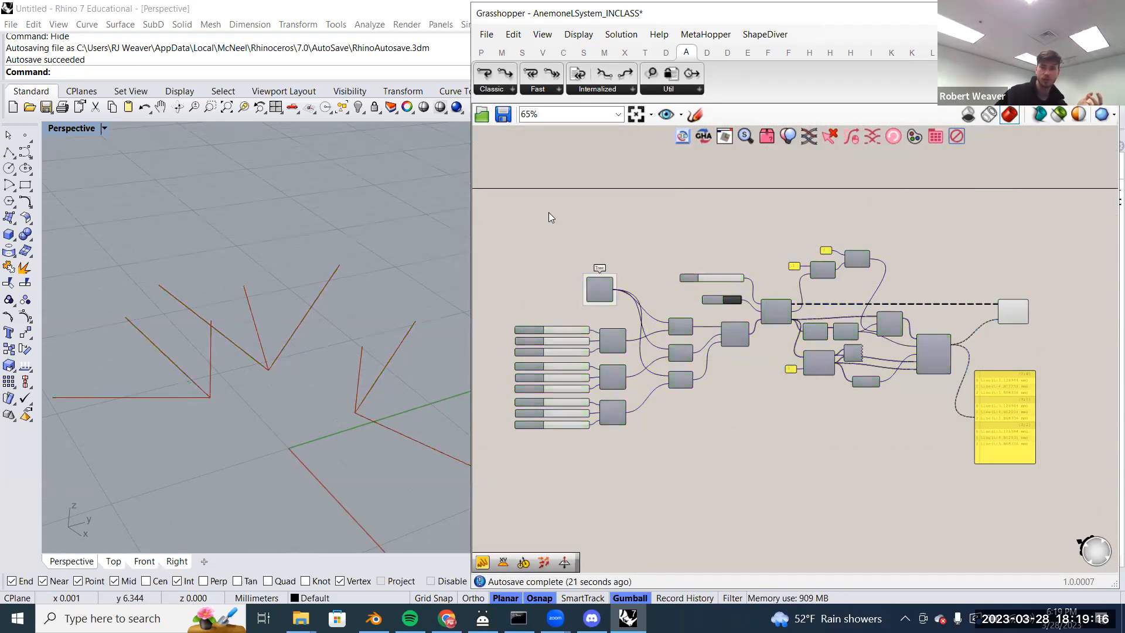
right_drag(945, 286, 916, 292)
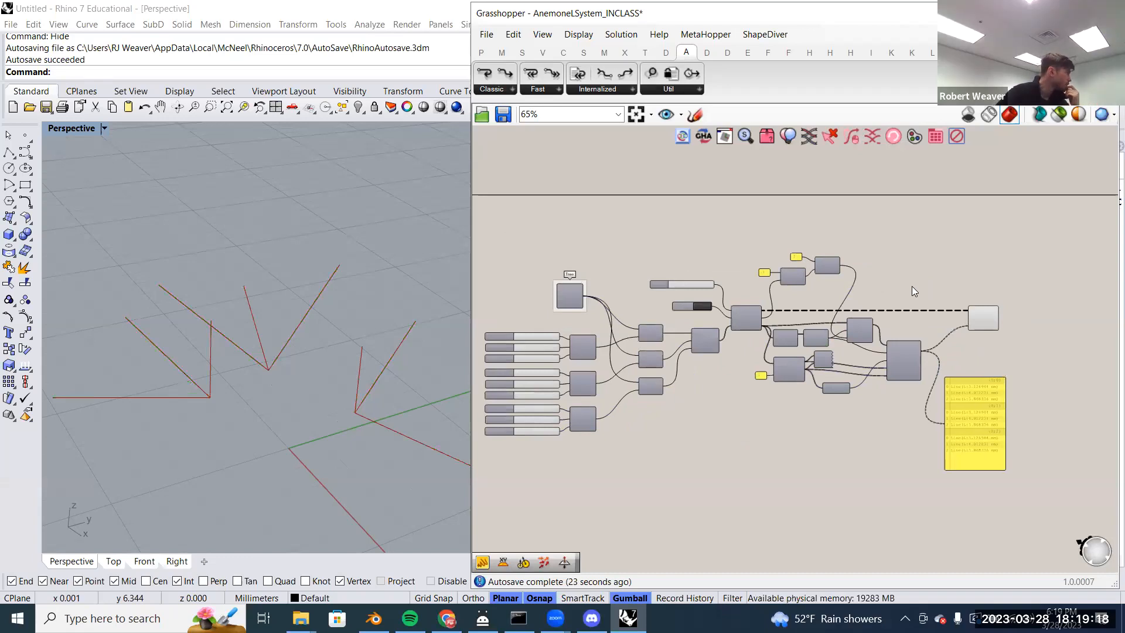
- Examine the Loop End component and the branches it displays in the Rhino viewport
scroll(987, 328, up, 5)
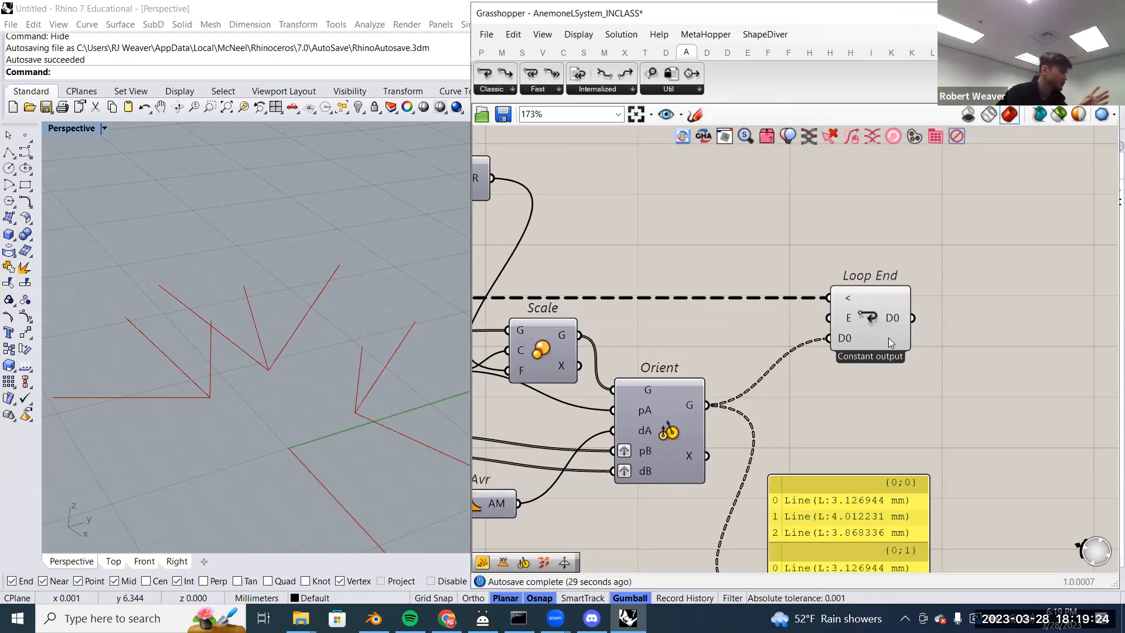
scroll(889, 337, down, 4)
scroll(601, 328, up, 2)
scroll(762, 287, up, 4)
drag(659, 306, 687, 305)
click(758, 380)
scroll(599, 357, down, 5)
right_drag(853, 363, 808, 333)
scroll(769, 365, up, 5)
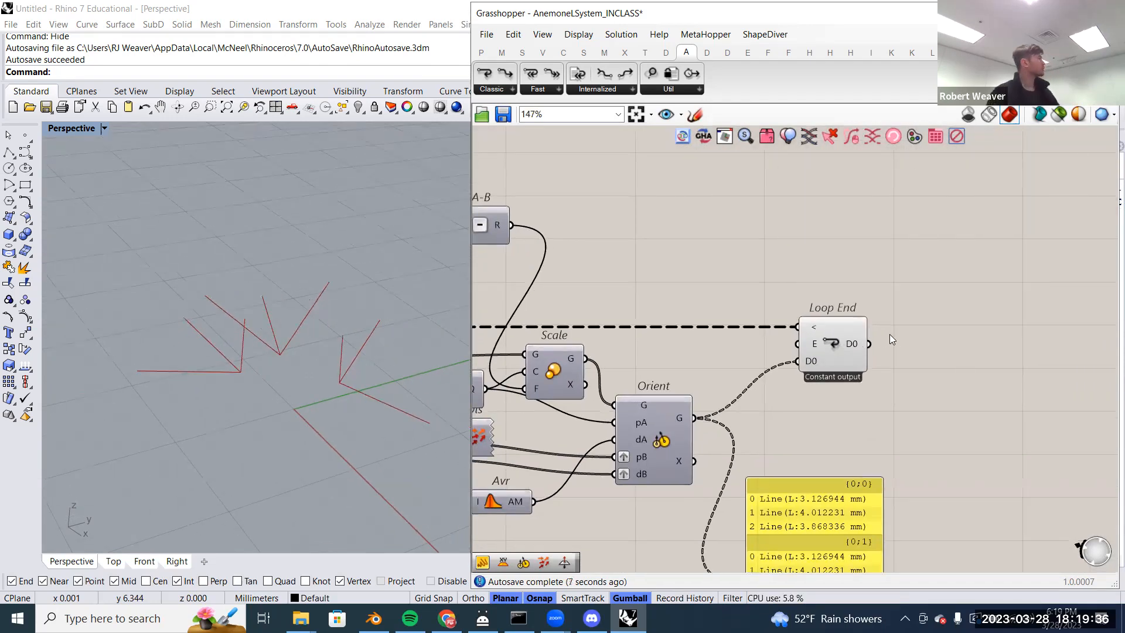
- Add a Merge component beyond the Loop End component
double_click(902, 327)
text(merge)
key(Return)
click(811, 328)
- Feed the new Merge component with the first Merge's R output at D1 and Loop End's D0 output at D2
scroll(732, 335, down, 3)
right_drag(733, 336, 897, 339)
scroll(579, 337, up, 2)
right_drag(642, 396, 692, 351)
right_click(694, 351)
click(695, 354)
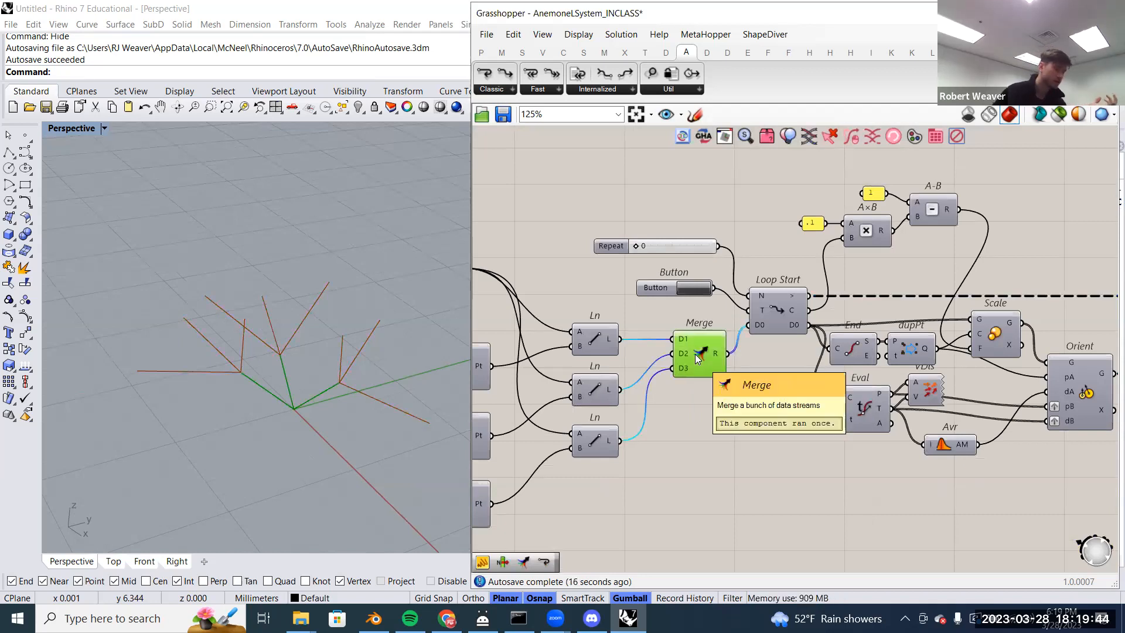
scroll(696, 364, down, 2)
drag(635, 360, 1000, 332)
scroll(990, 333, up, 3)
scroll(1038, 301, up, 3)
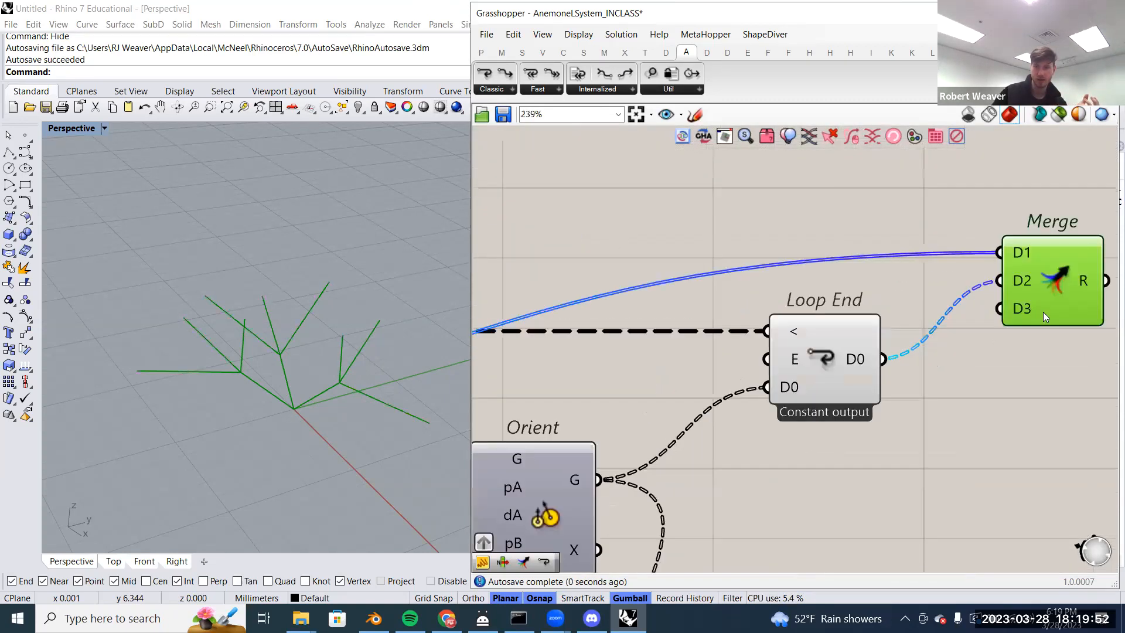
- Remove the unused D3 input from the new Merge component
scroll(1042, 311, up, 3)
click(1040, 308)
scroll(1040, 308, down, 3)
right_click(823, 365)
click(955, 394)
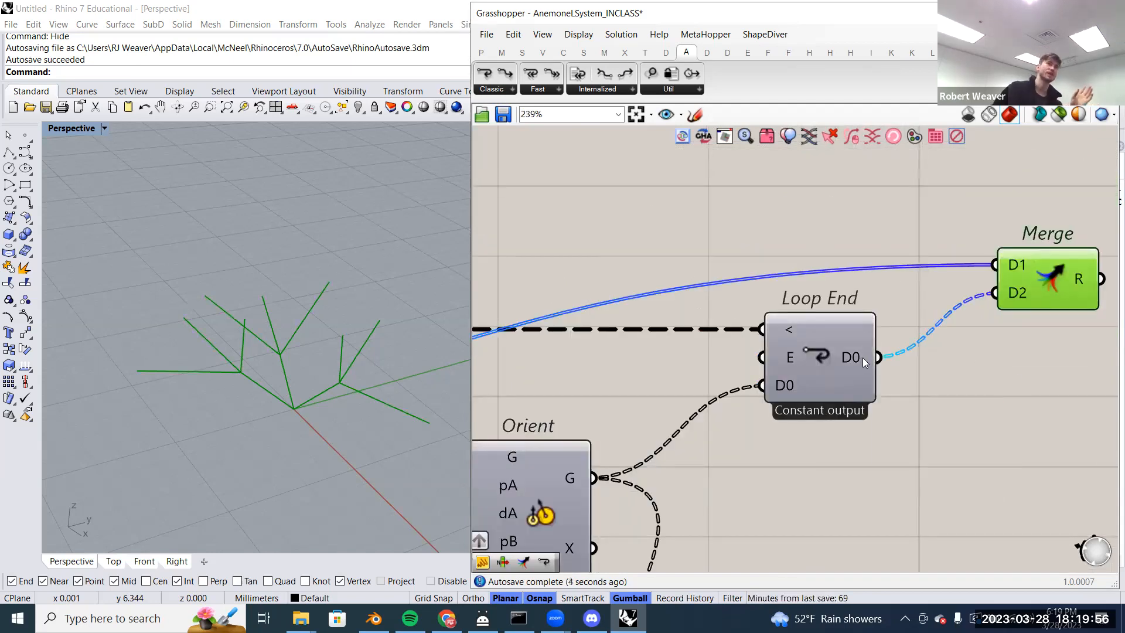
- Turn on the Record data option of the Loop End component
scroll(902, 361, down, 4)
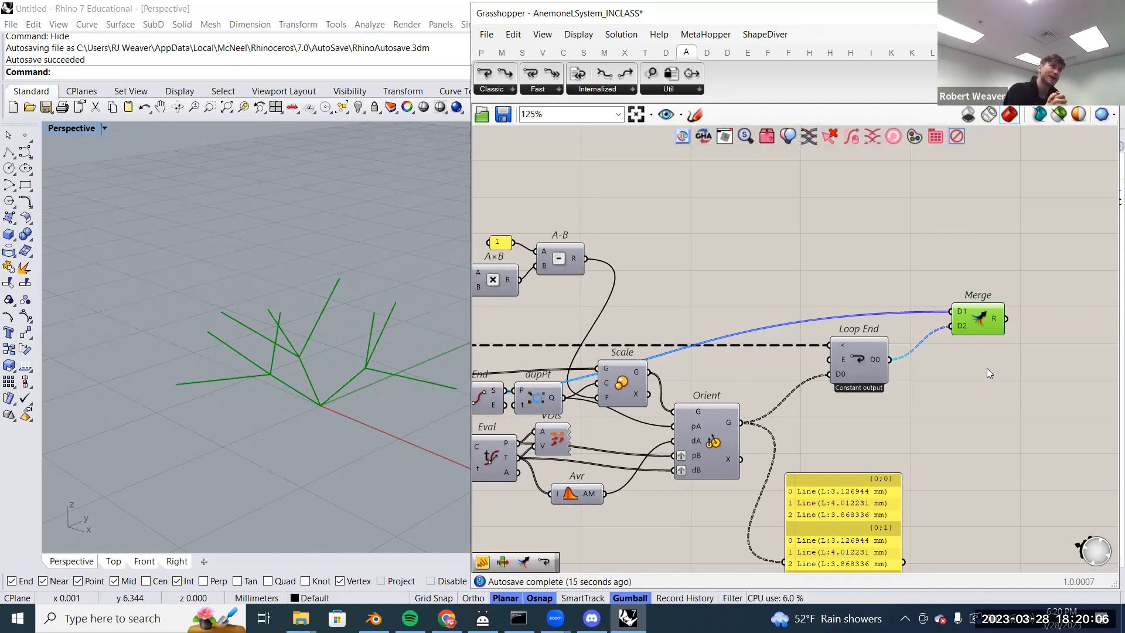
scroll(938, 392, down, 3)
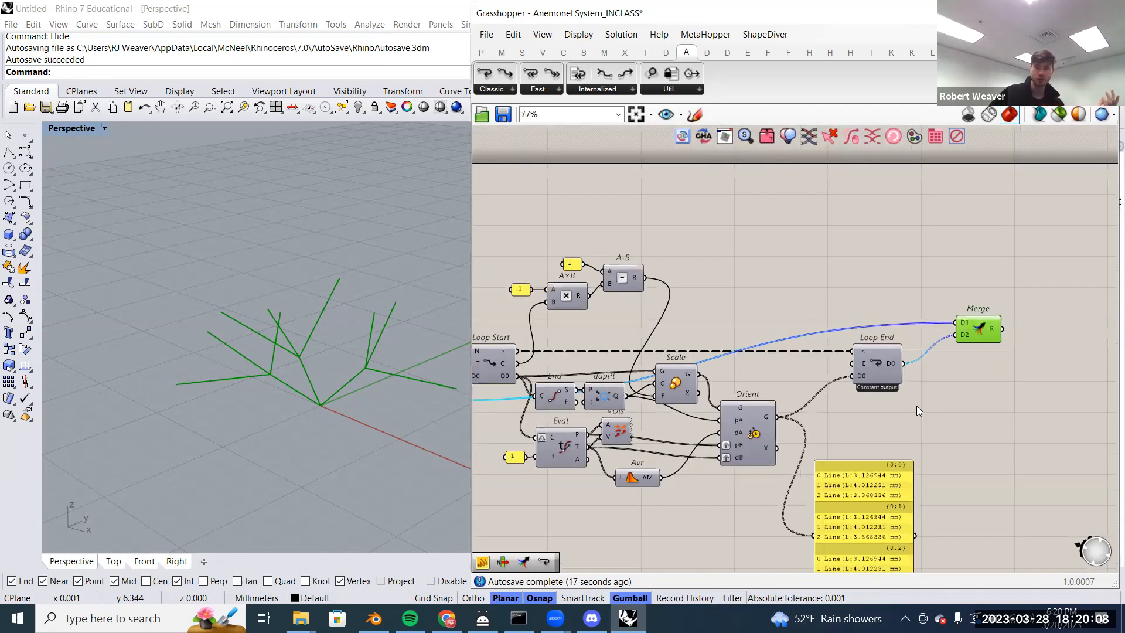
scroll(719, 348, up, 4)
scroll(718, 348, up, 3)
mouse_move(572, 308)
mouse_down()
mouse_move(597, 307)
mouse_move(572, 308)
mouse_up()
scroll(609, 387, down, 1)
scroll(608, 387, down, 5)
right_drag(1058, 415, 818, 318)
scroll(890, 397, up, 5)
right_click(837, 373)
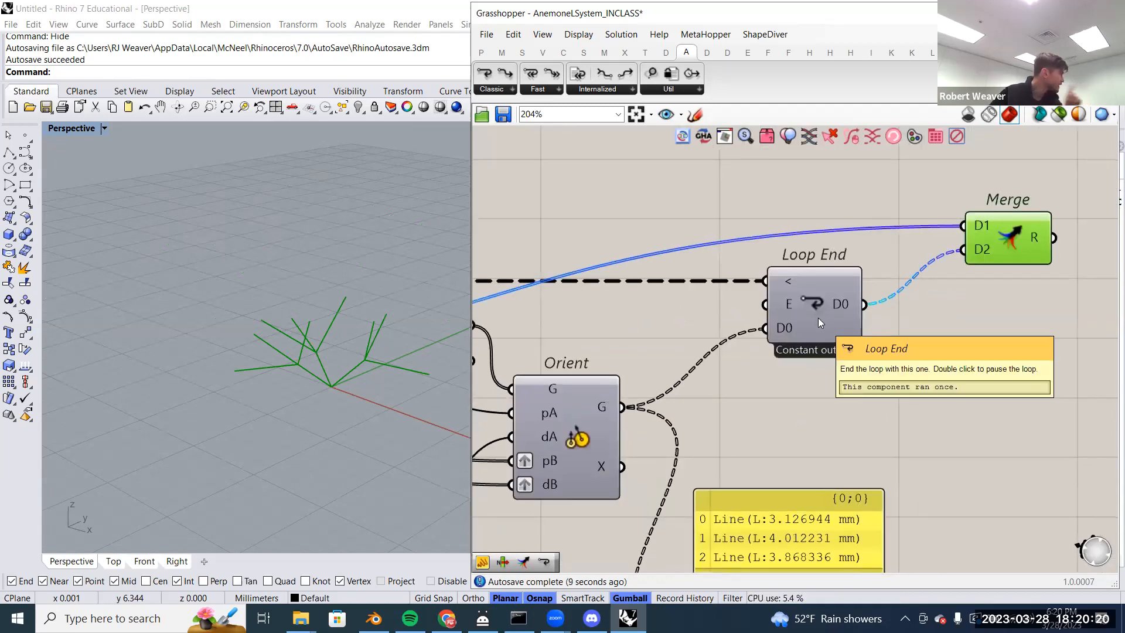
right_click(816, 315)
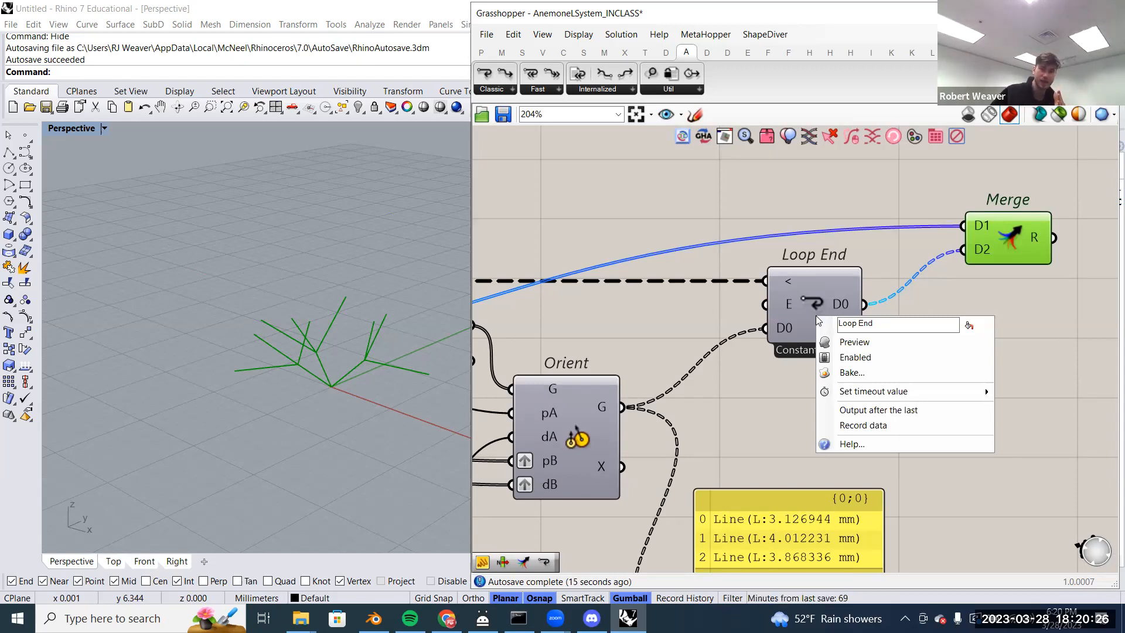
click(852, 429)
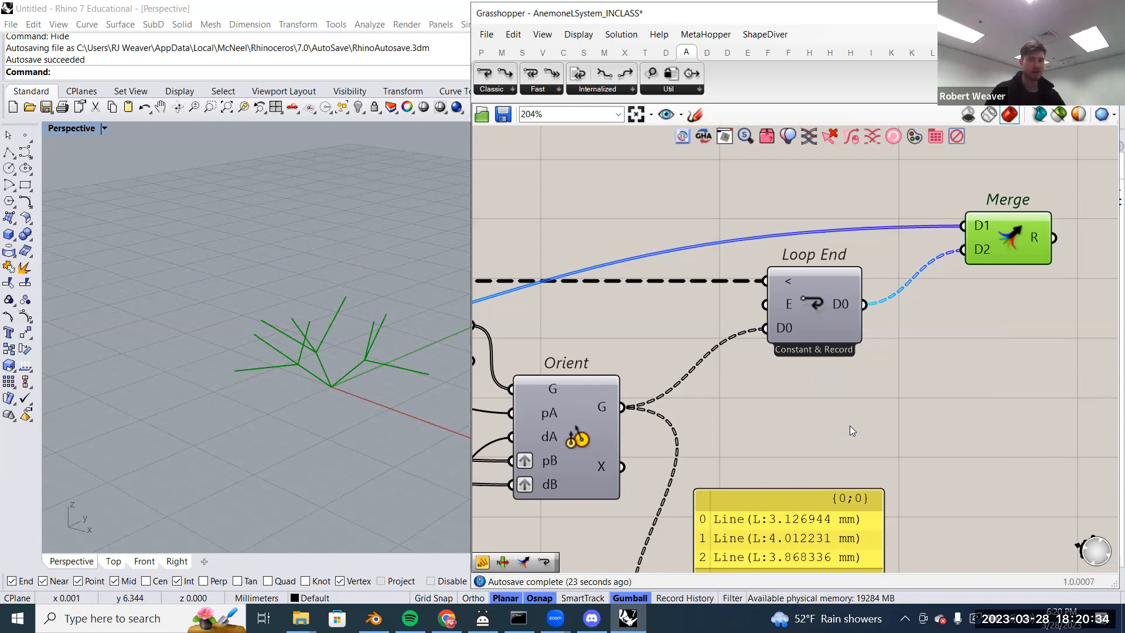
scroll(938, 339, down, 4)
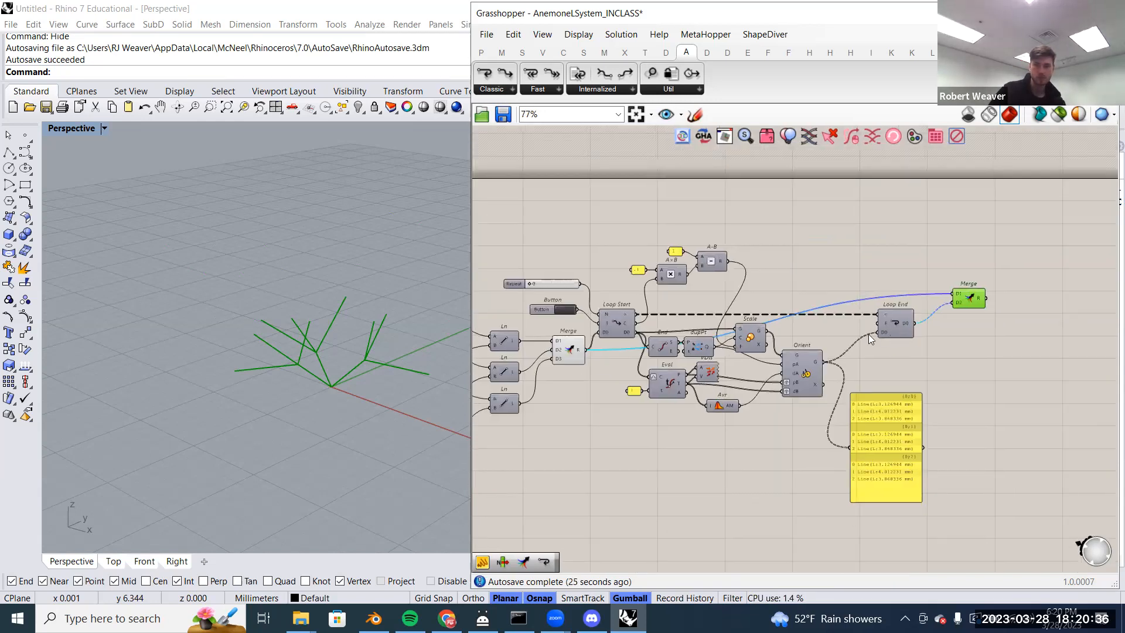
scroll(622, 282, up, 2)
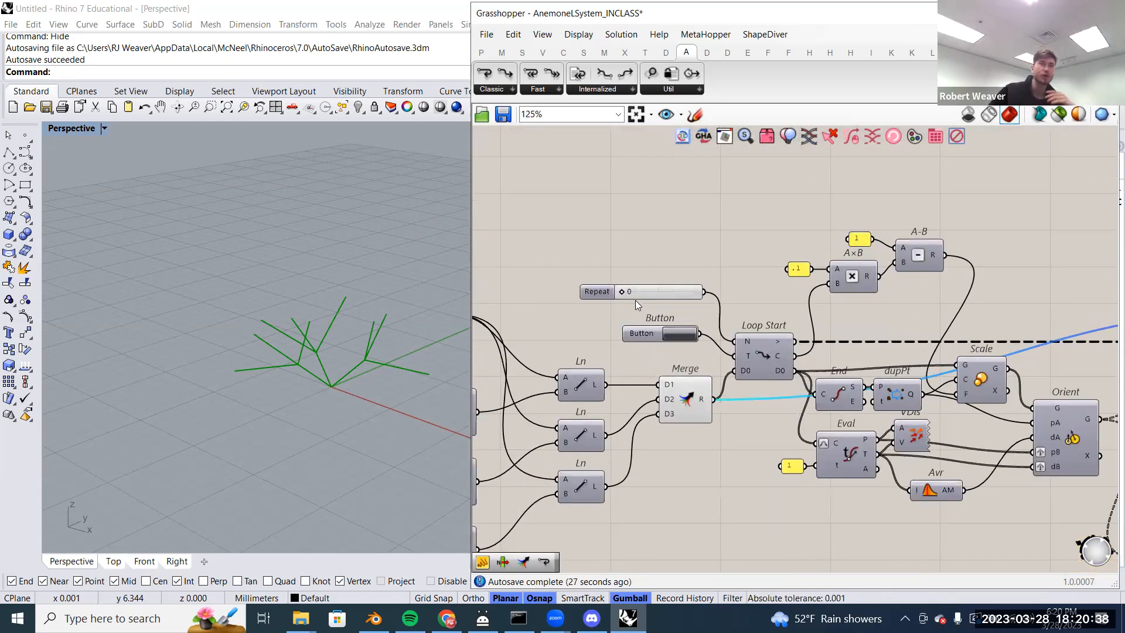
right_drag(726, 322, 578, 341)
scroll(578, 342, down, 3)
scroll(897, 340, up, 5)
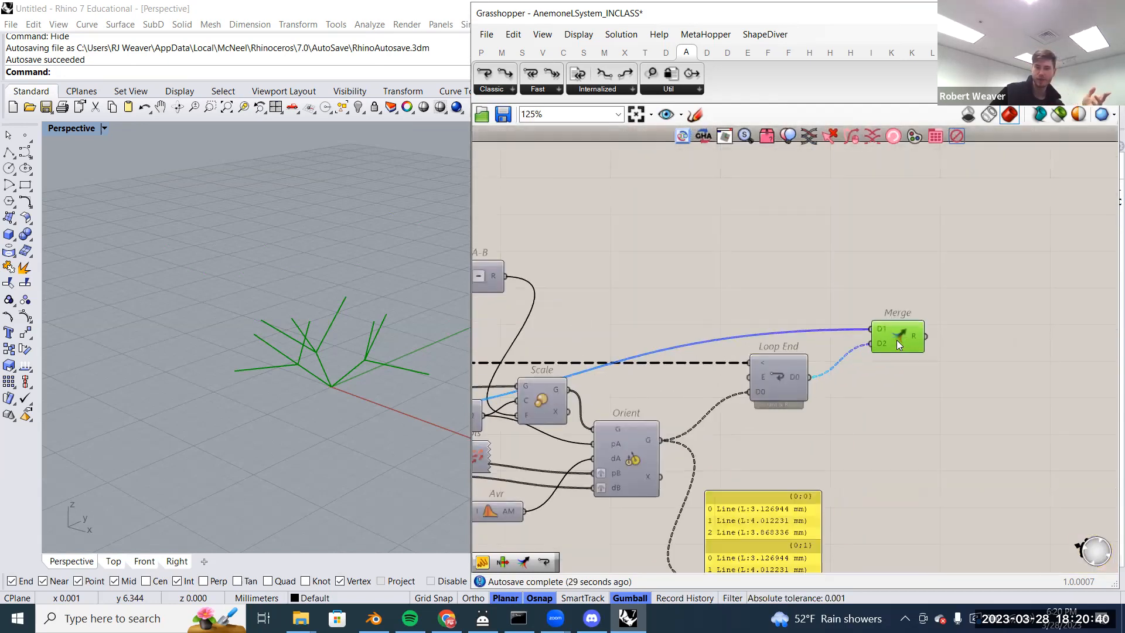
- Raise the loop's Repeat slider to 4 and then 5 to compare the branching growth
click(890, 325)
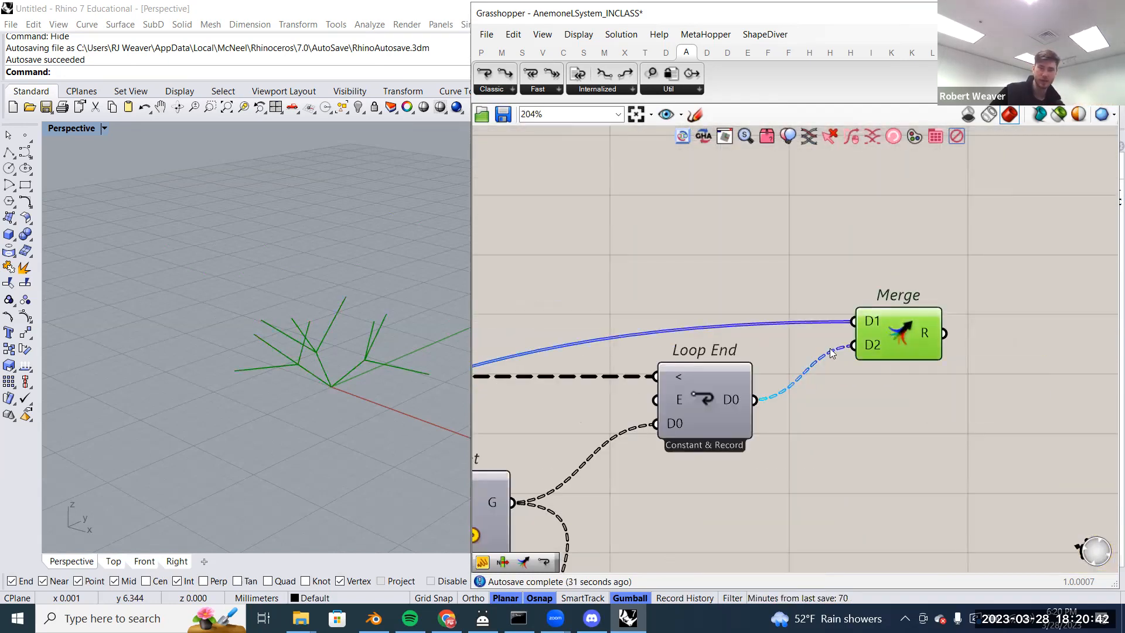
scroll(885, 334, down, 5)
right_drag(950, 336, 1113, 322)
scroll(616, 357, up, 7)
right_drag(775, 316, 565, 339)
drag(624, 284, 682, 282)
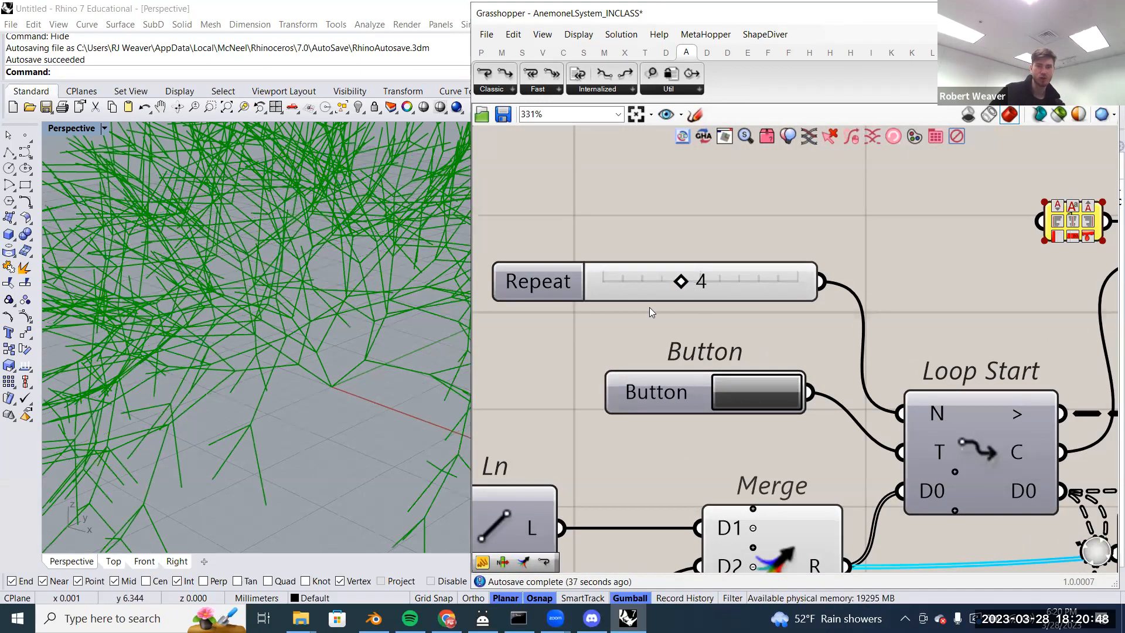
scroll(427, 349, down, 5)
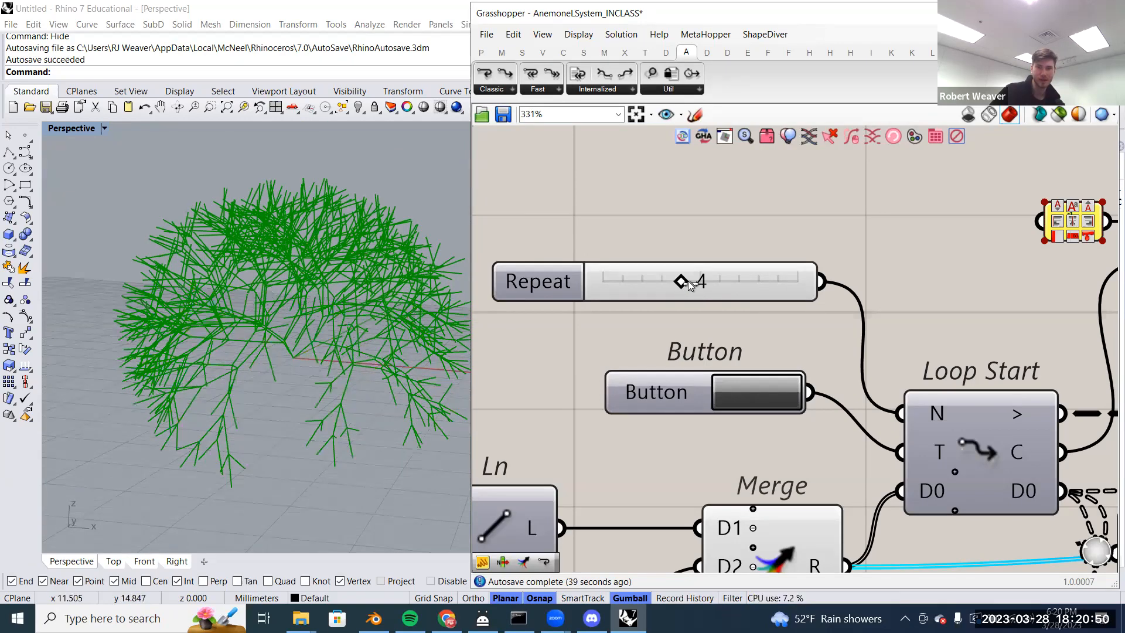
right_drag(252, 334, 578, 336)
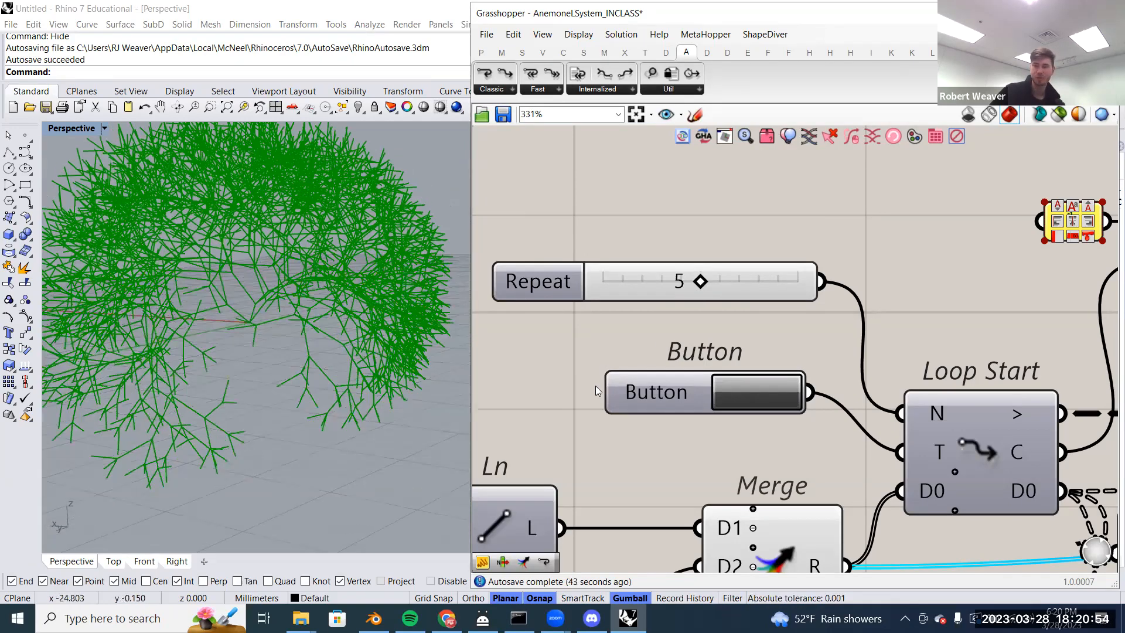
- Add a List Length component fed by the final Merge's R output and flatten its L input
scroll(595, 386, down, 5)
scroll(946, 343, up, 3)
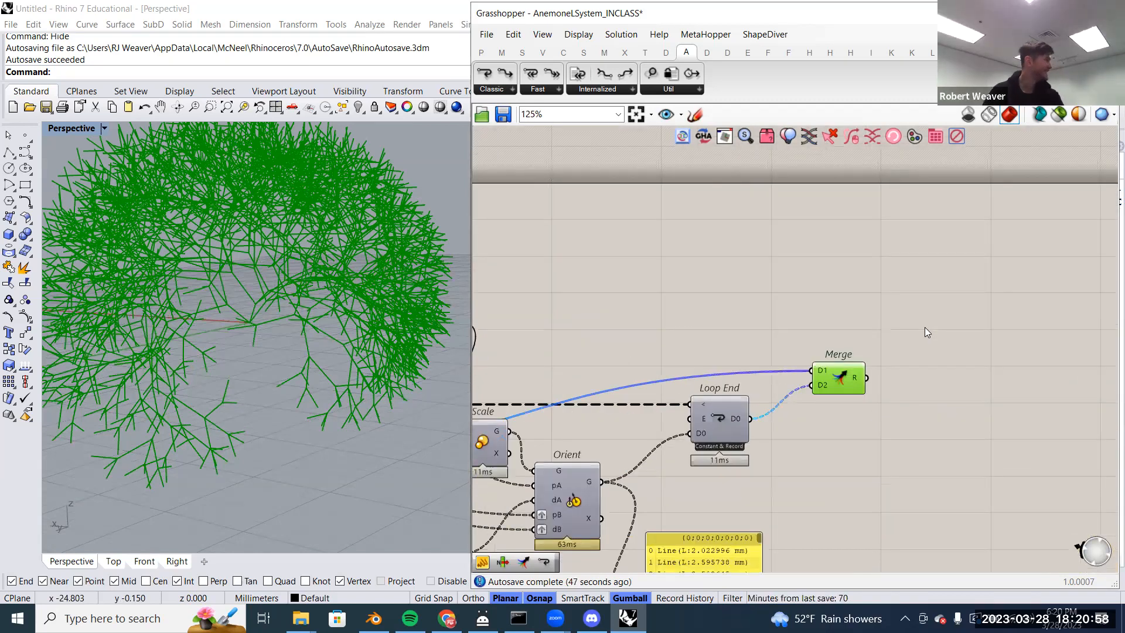
double_click(926, 330)
text(list length)
key(Return)
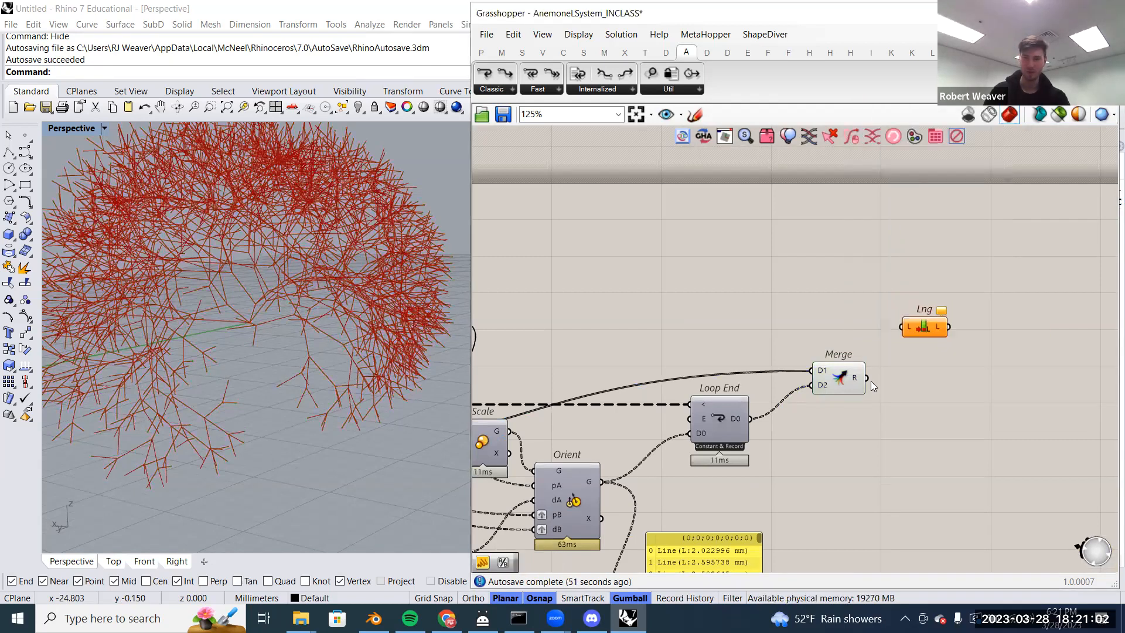
scroll(871, 382, up, 4)
drag(860, 375, 927, 278)
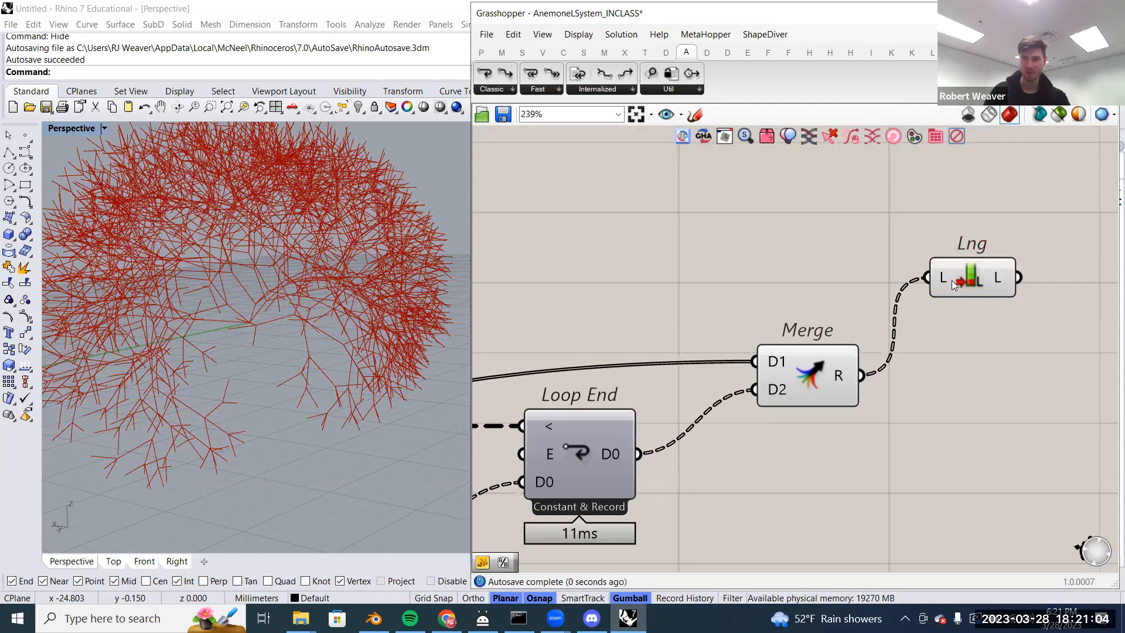
right_click(946, 279)
key(Escape)
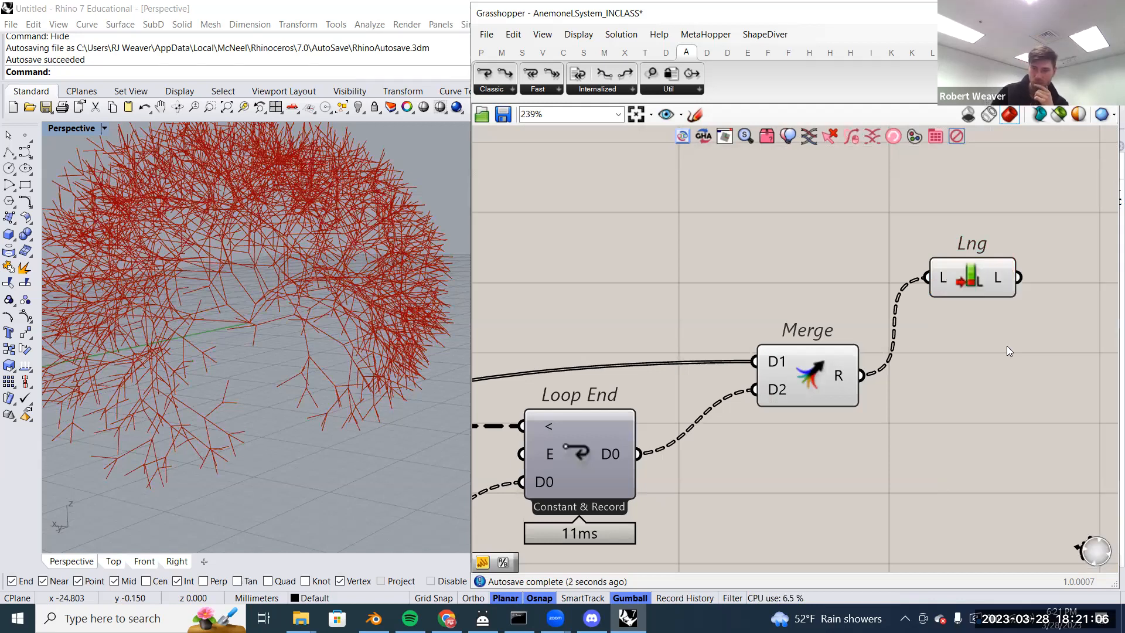
- Add a panel beside the List Length component and feed it with the L output
right_drag(1094, 218, 905, 257)
double_click(905, 257)
text(//)
key(Return)
drag(801, 272, 867, 276)
- Change the list length panel's colour to white
right_click(956, 291)
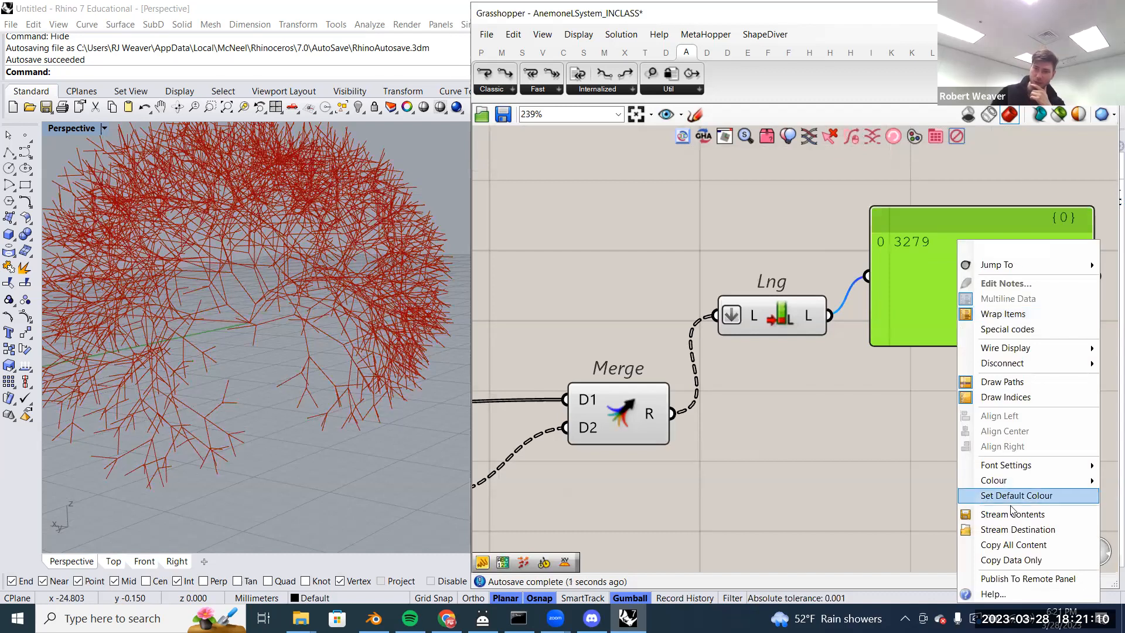
mouse_move(1027, 484)
drag(873, 455, 926, 401)
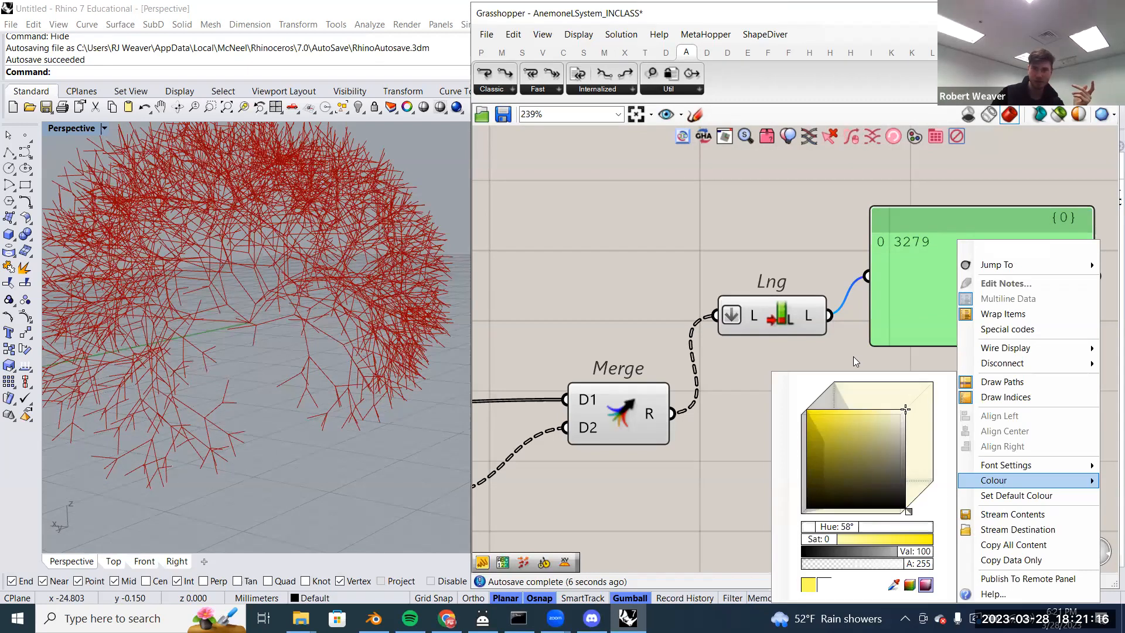
click(944, 297)
- Turn off path and index display in the panel and shrink it to a single-line height
right_click(967, 314)
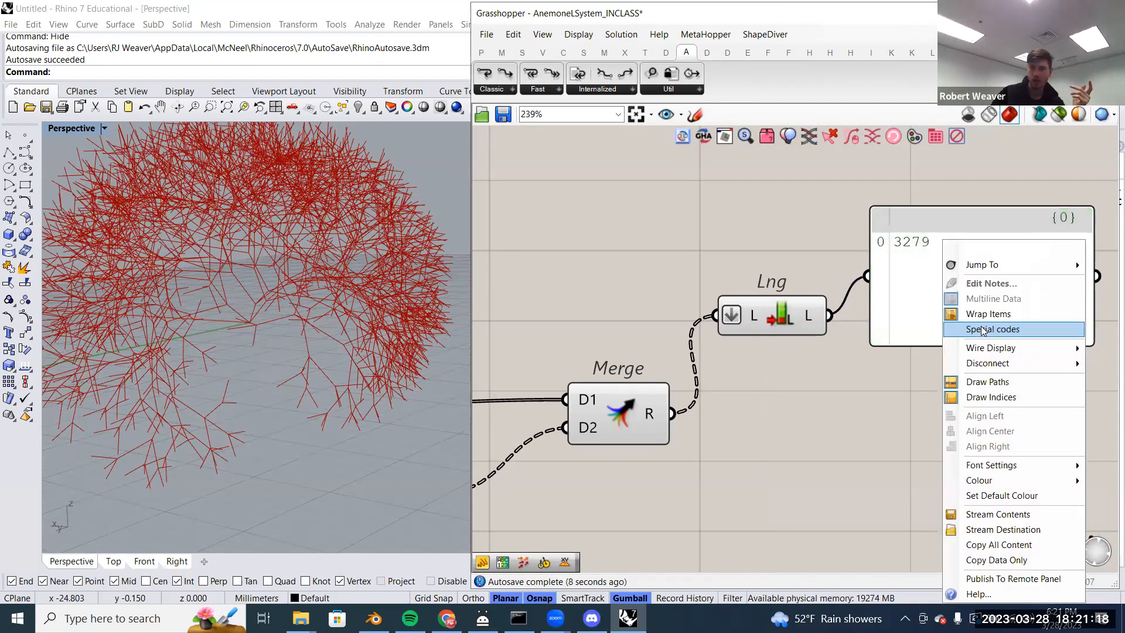
click(1007, 386)
right_click(968, 242)
click(1005, 394)
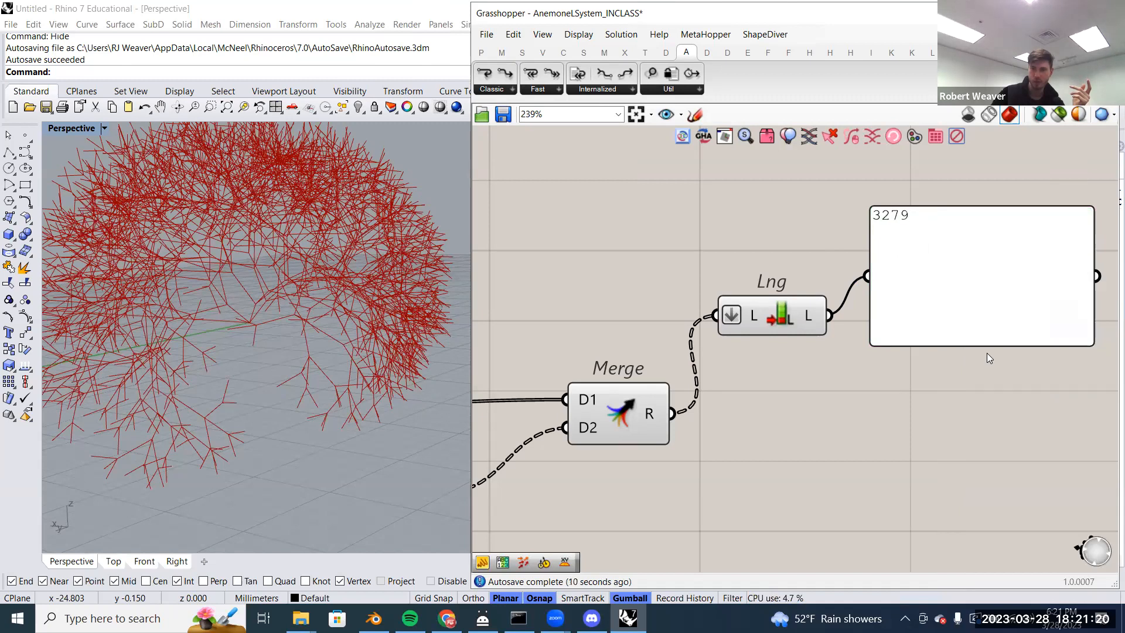
drag(984, 346, 985, 316)
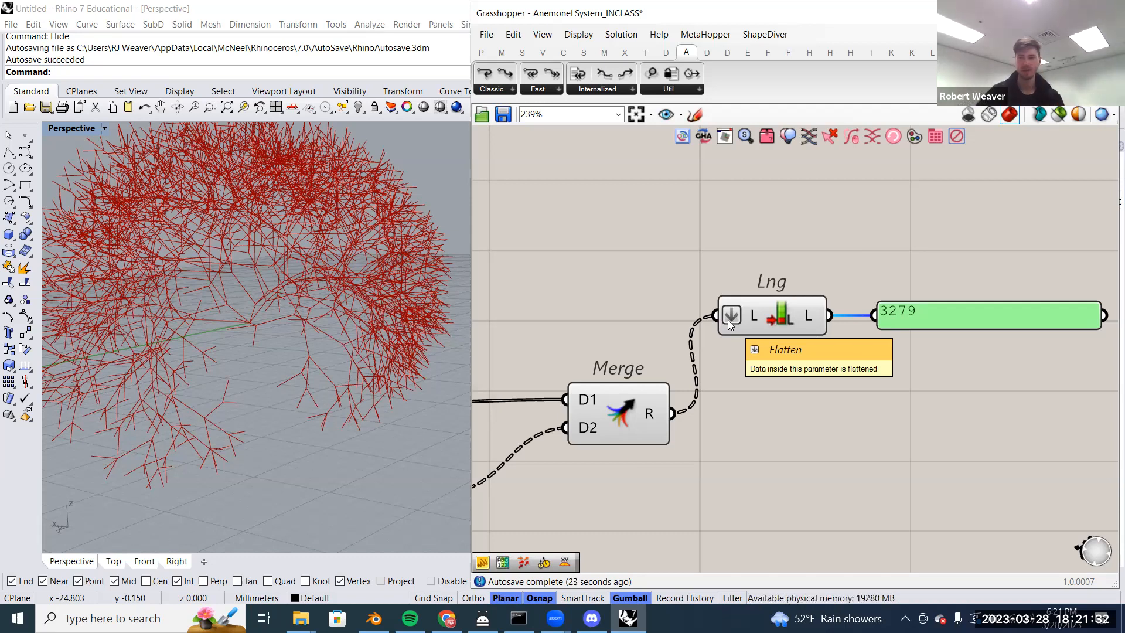
- Hide the panel's incoming wire and move the panel directly above the Repeat slider near Loop Start
right_click(946, 320)
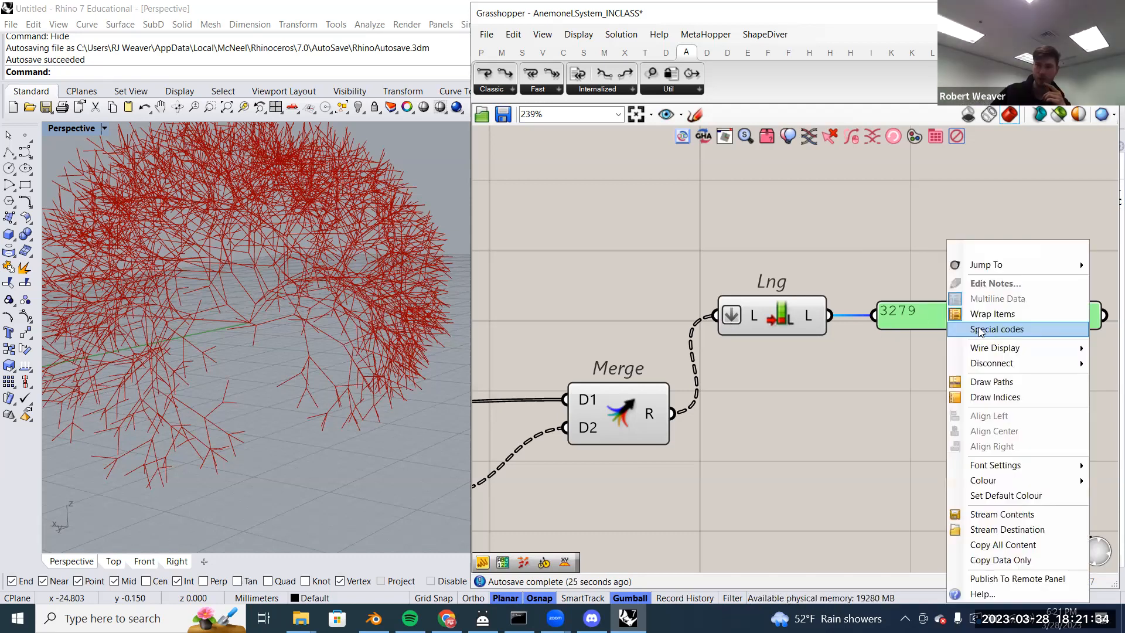
mouse_move(995, 348)
click(899, 380)
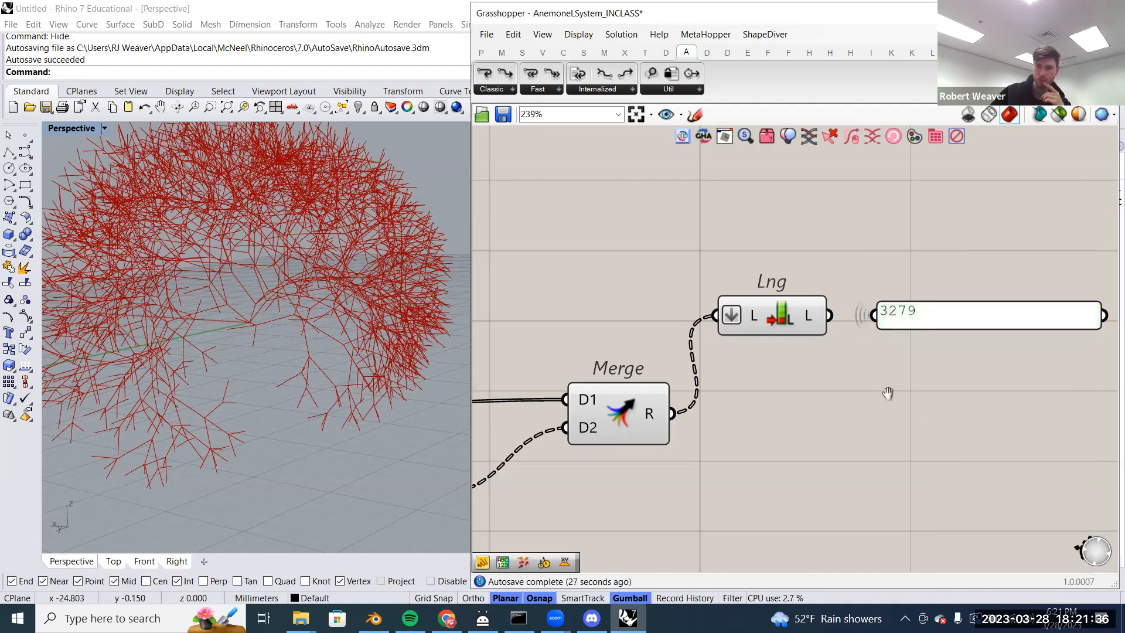
right_drag(887, 393, 934, 435)
drag(978, 363, 1000, 362)
scroll(1000, 361, down, 9)
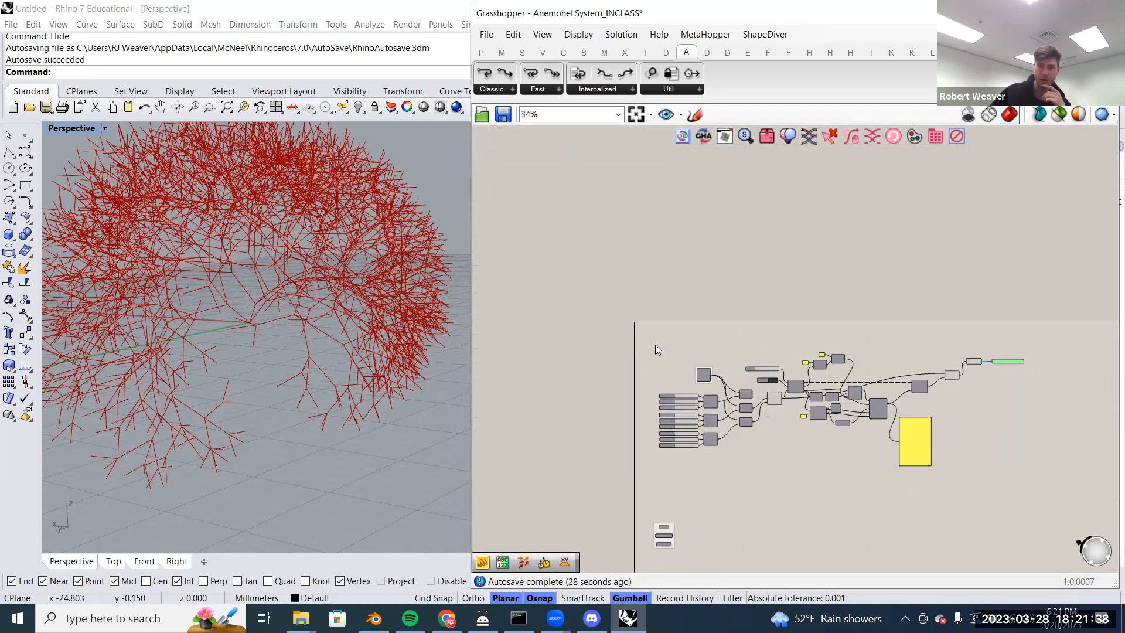
scroll(774, 353, up, 9)
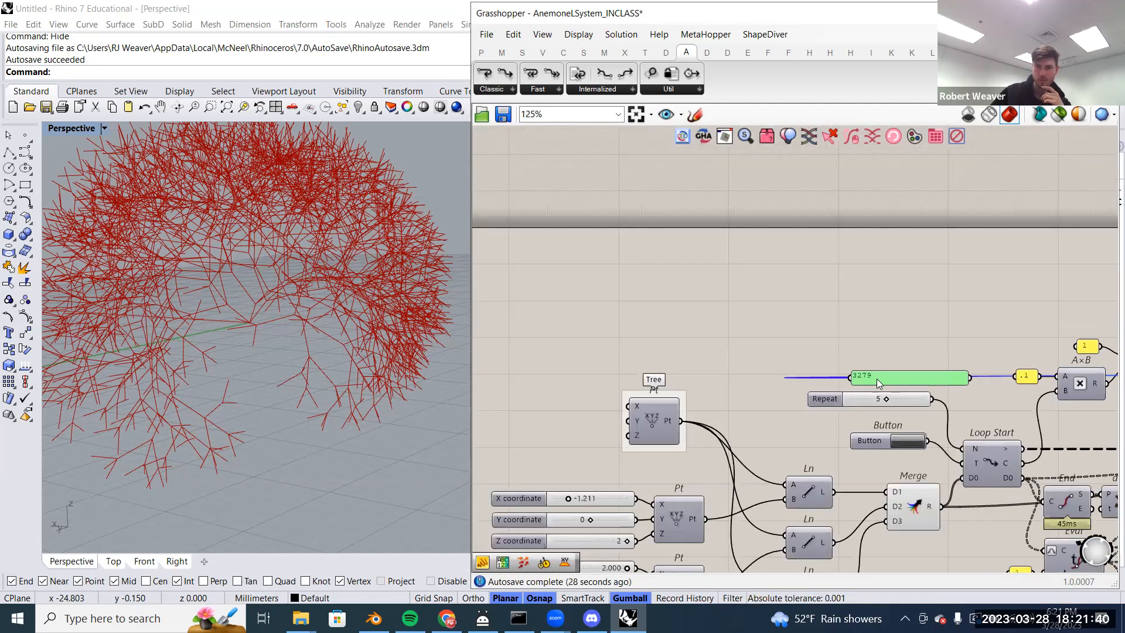
scroll(946, 451, up, 4)
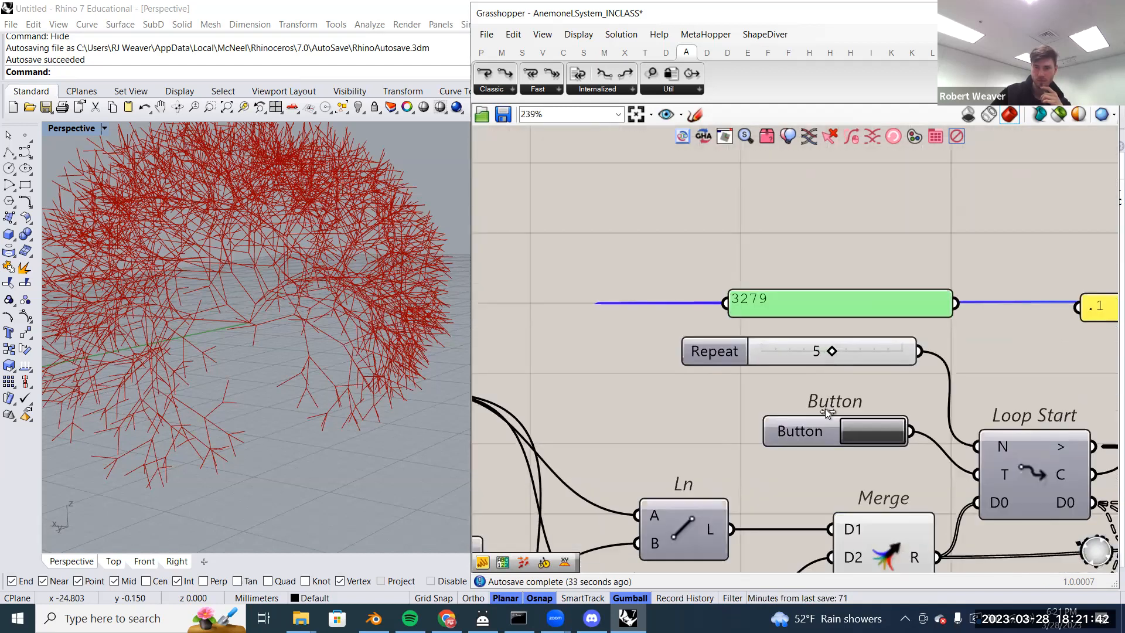
- Lower the Repeat slider to 0 and rerun the loop to check the minimum line count
click(858, 444)
scroll(858, 443, up, 4)
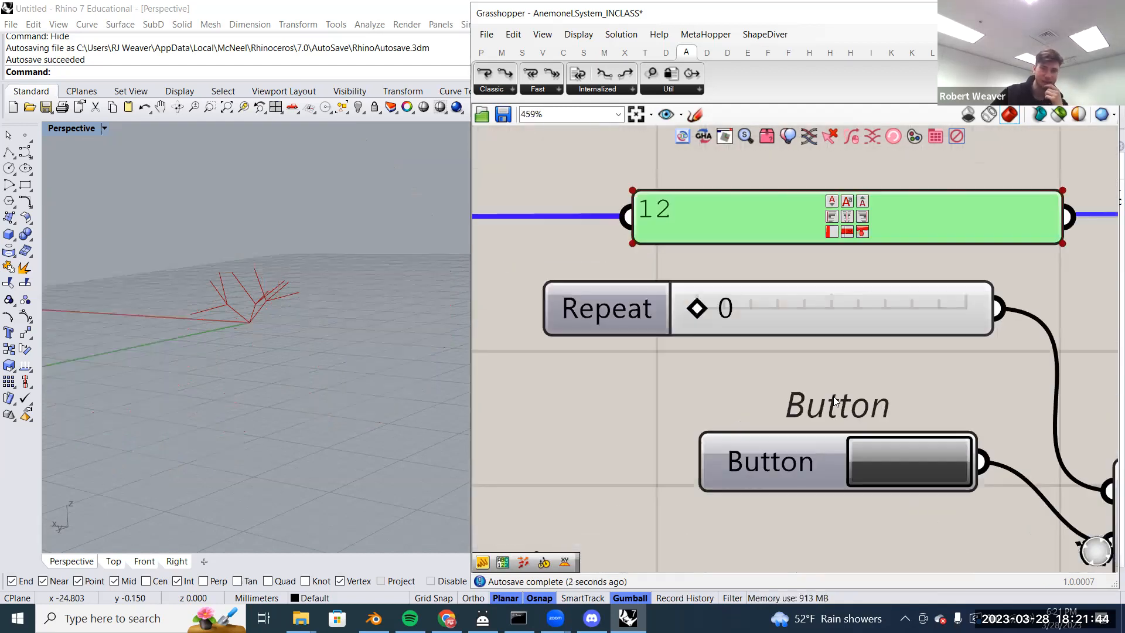
right_drag(725, 401, 722, 401)
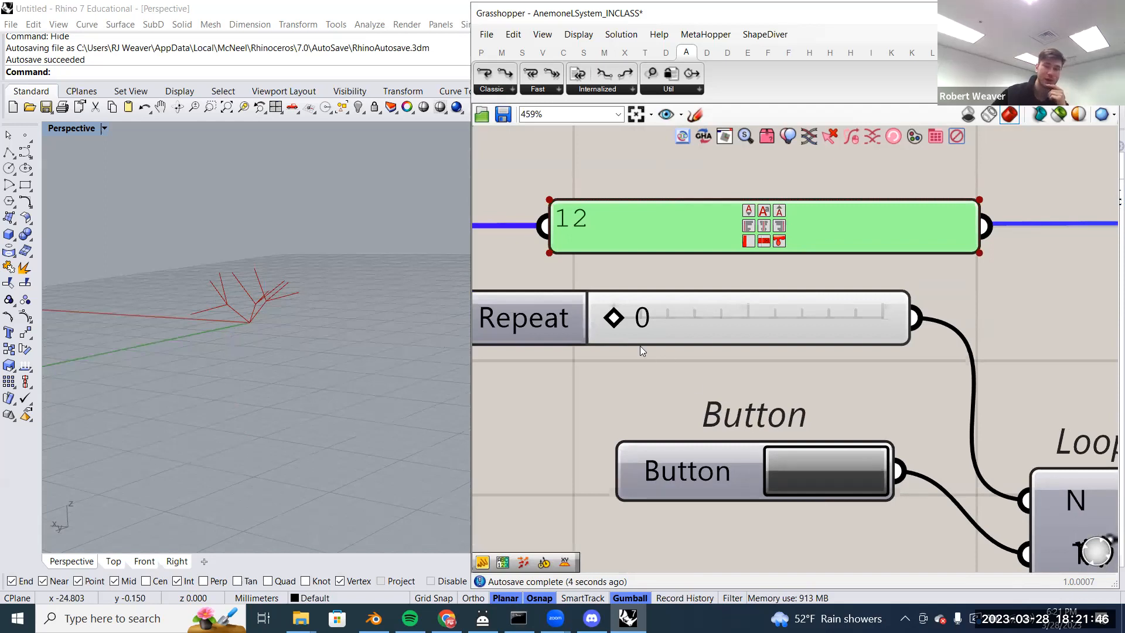
- Raise the Repeat slider to 4 and then 7, and rerun the loop
drag(625, 323, 693, 325)
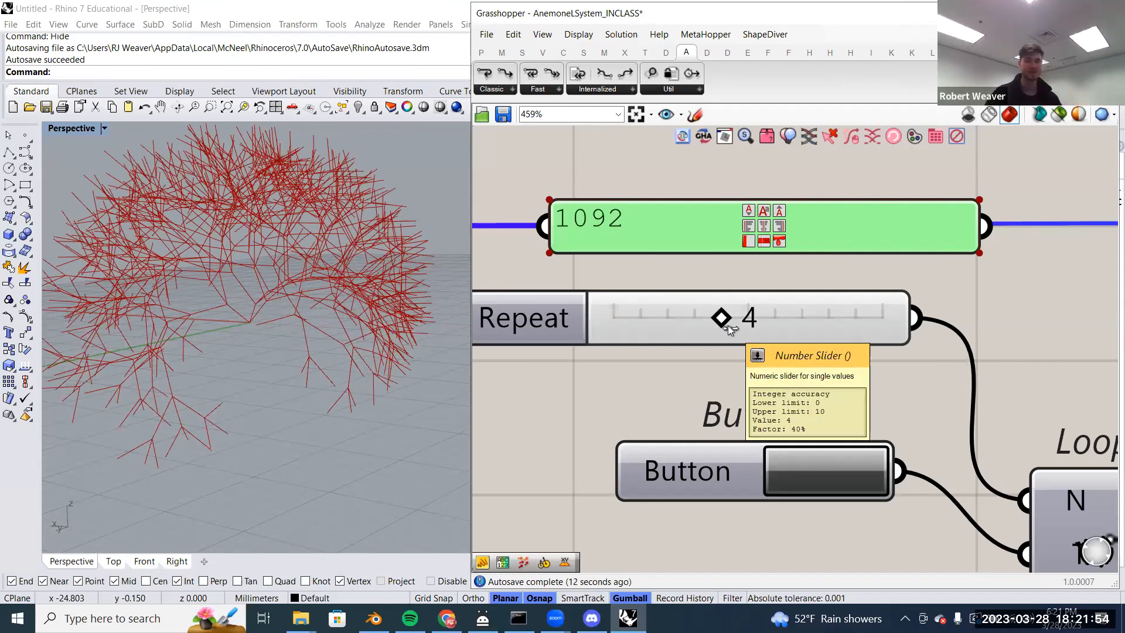
drag(728, 325, 815, 319)
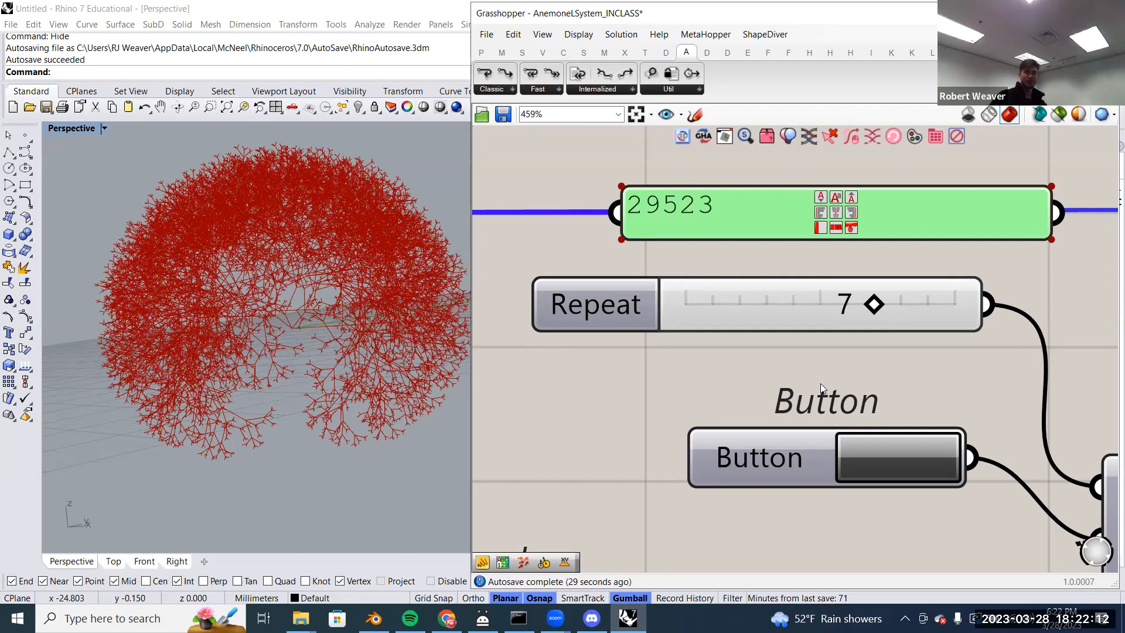
click(888, 458)
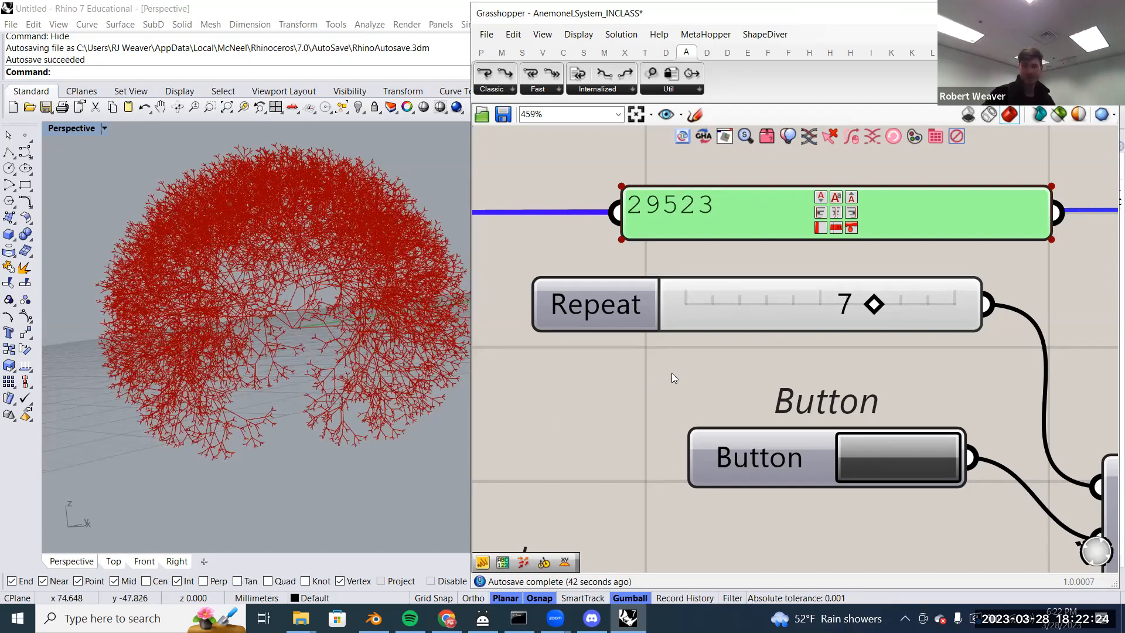
- Try the first branch point's Z coordinate at -2, then set it to 1
scroll(706, 370, down, 4)
right_drag(716, 337, 728, 265)
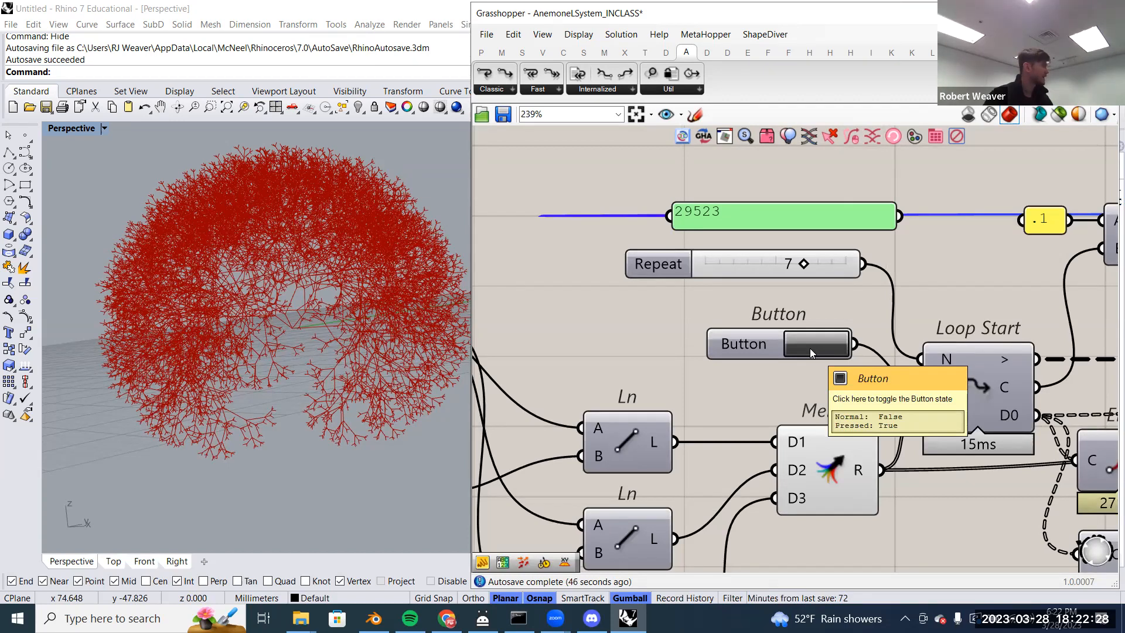
scroll(810, 348, down, 3)
right_drag(810, 348, 952, 298)
scroll(733, 432, up, 5)
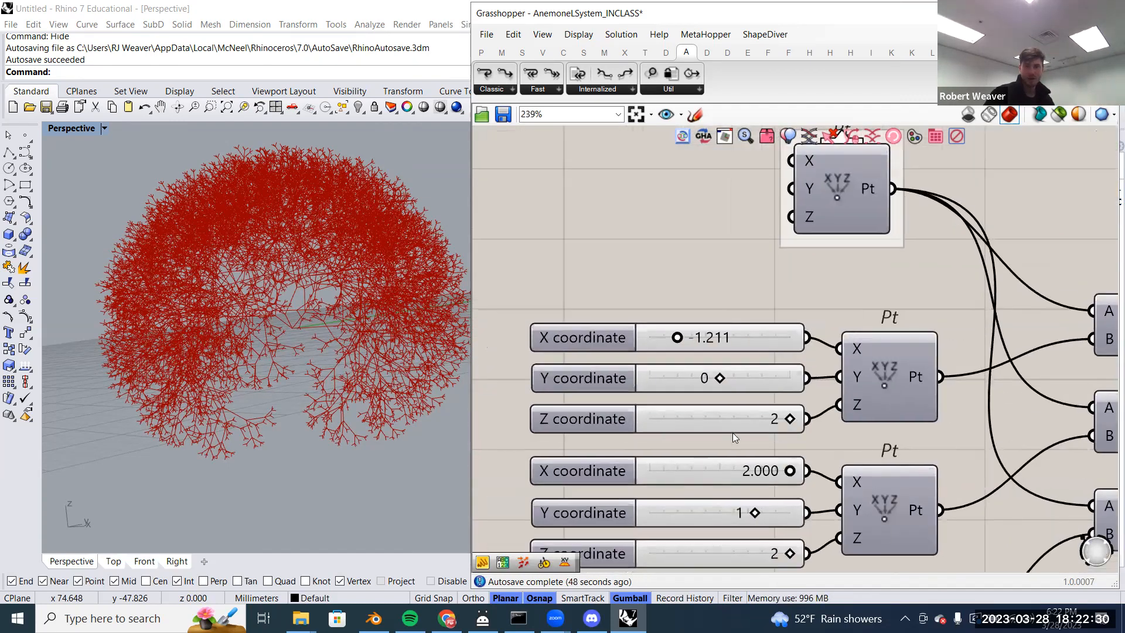
mouse_move(748, 420)
mouse_down()
mouse_move(630, 423)
mouse_move(750, 438)
mouse_up()
drag(683, 435, 509, 442)
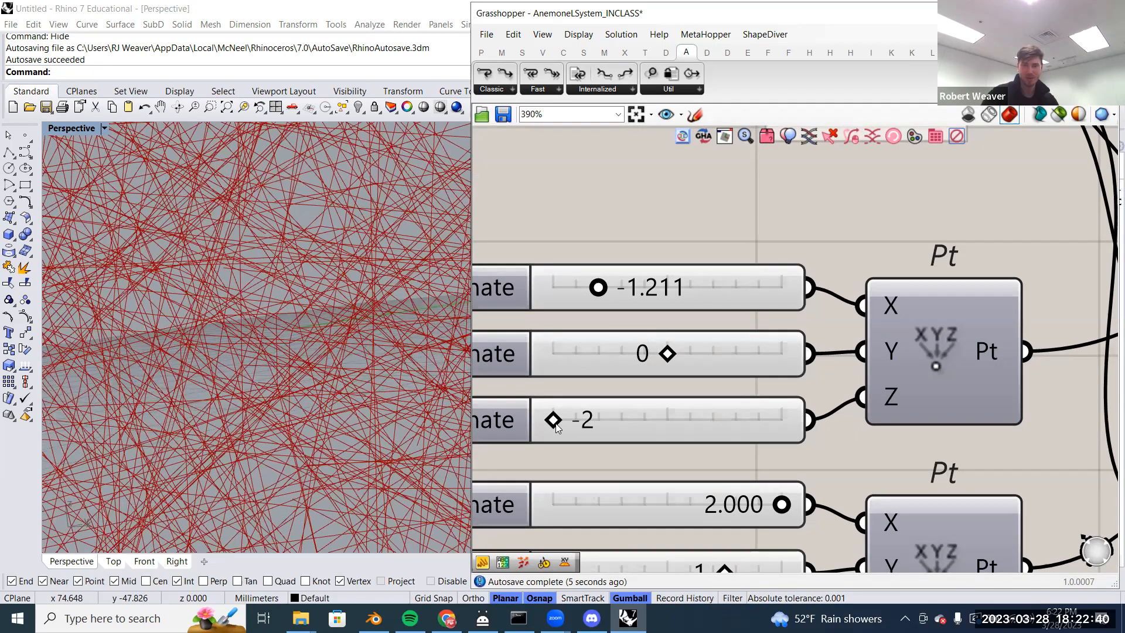
drag(554, 421, 715, 417)
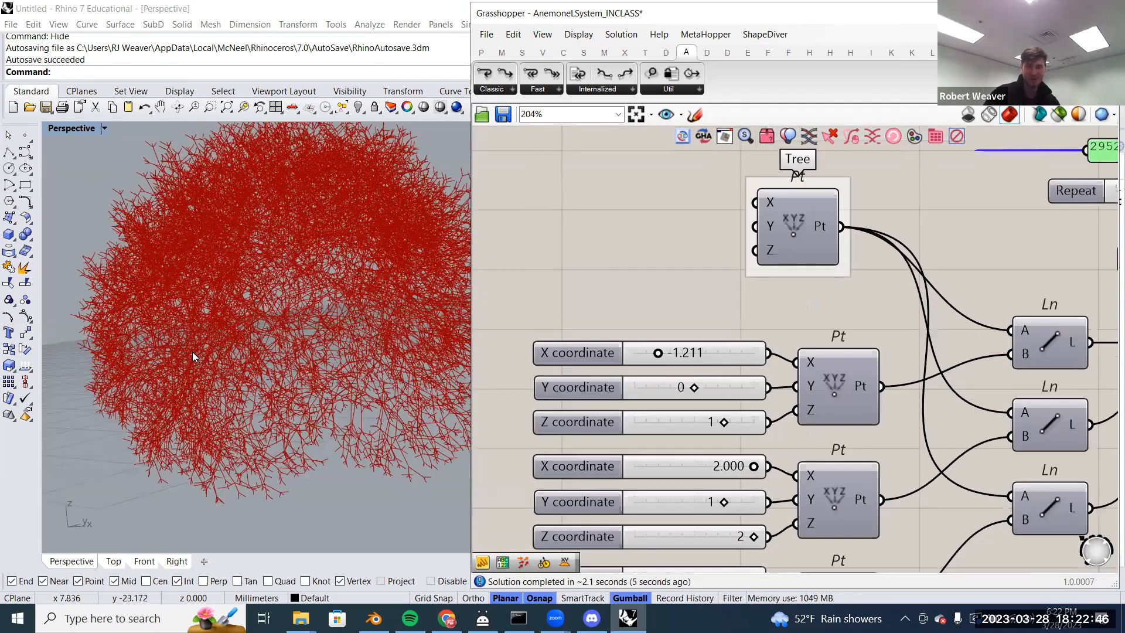
right_drag(192, 352, 192, 351)
- Set the Repeat slider to 6 and rerun the loop
right_drag(968, 301, 711, 394)
scroll(937, 264, up, 2)
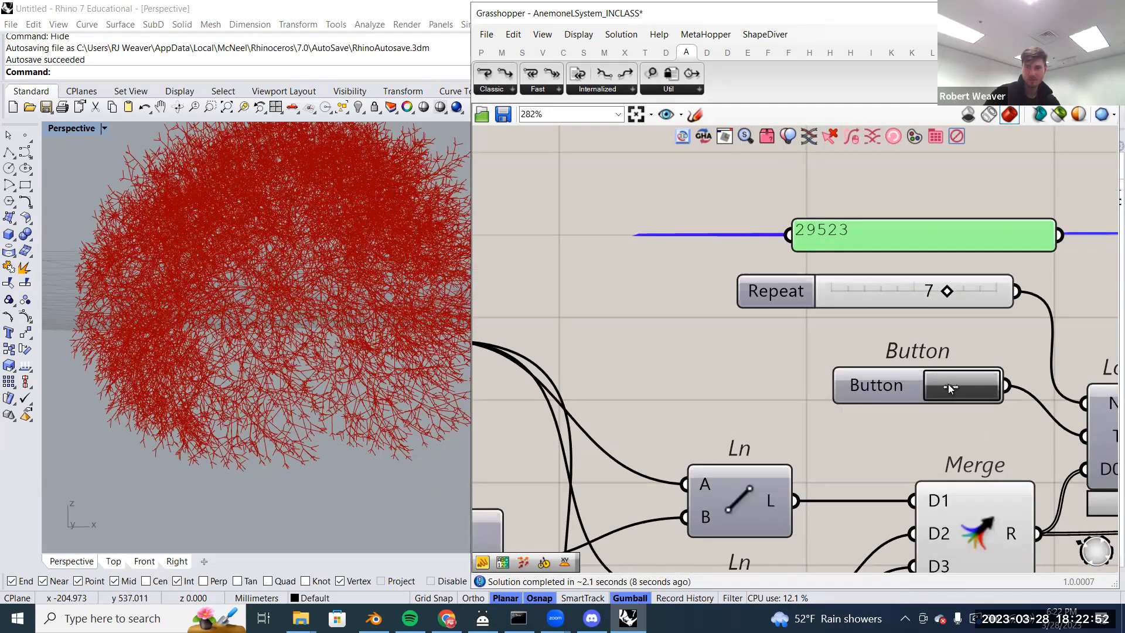
drag(949, 385, 932, 385)
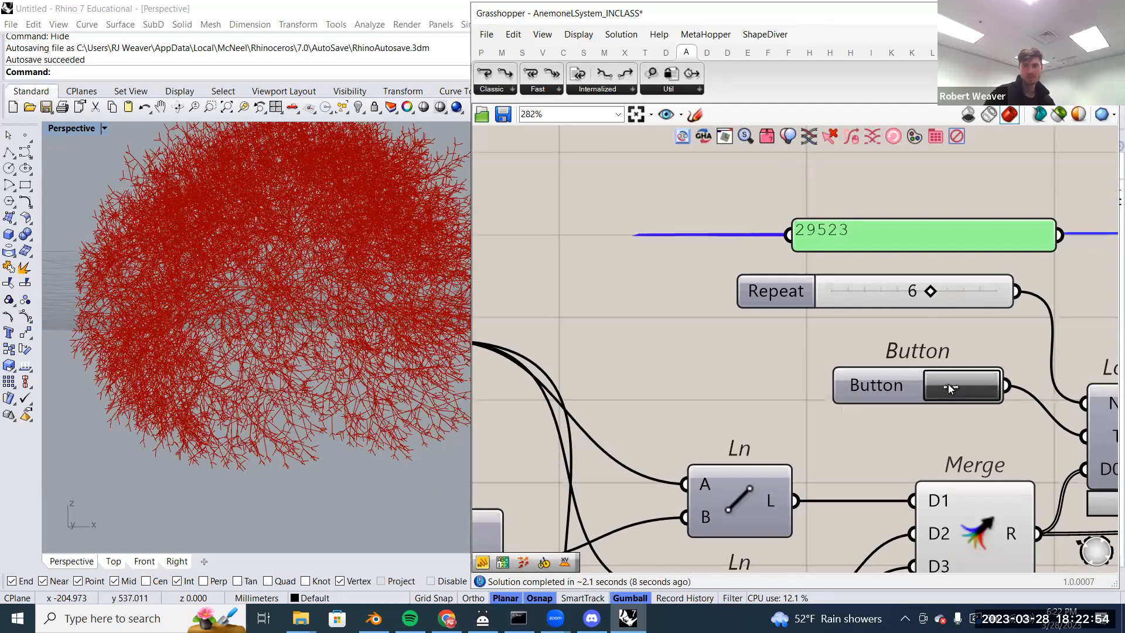
click(949, 385)
- Set the second branch point's Z coordinate to -1 and inspect the resulting form in Rhino
right_drag(634, 365, 998, 287)
scroll(814, 194, down, 4)
scroll(756, 404, up, 3)
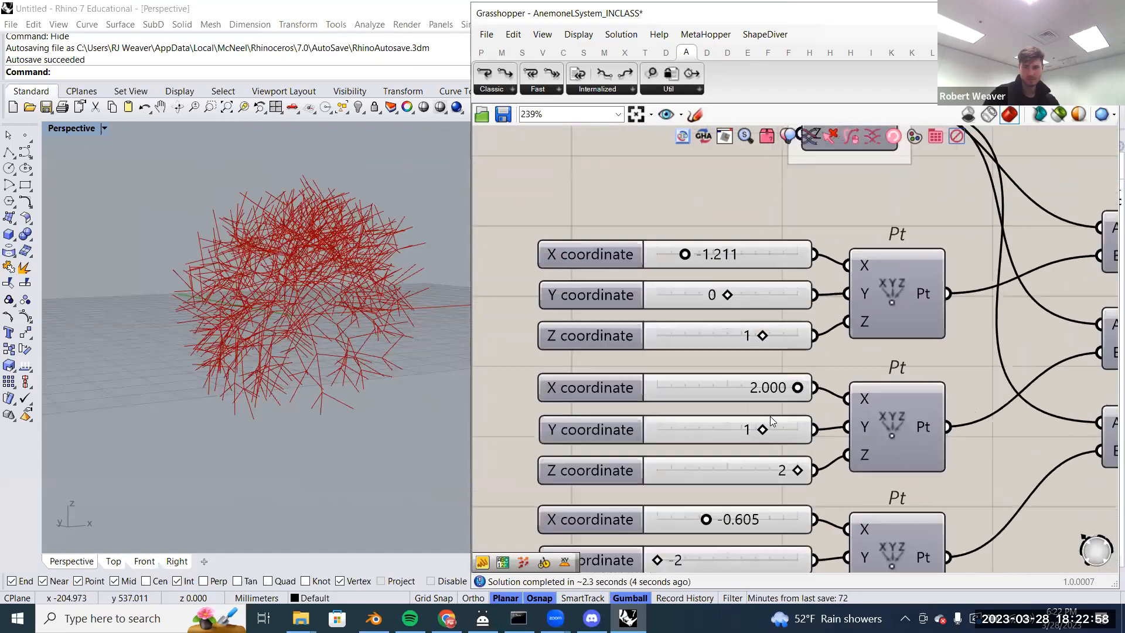
drag(796, 471, 683, 474)
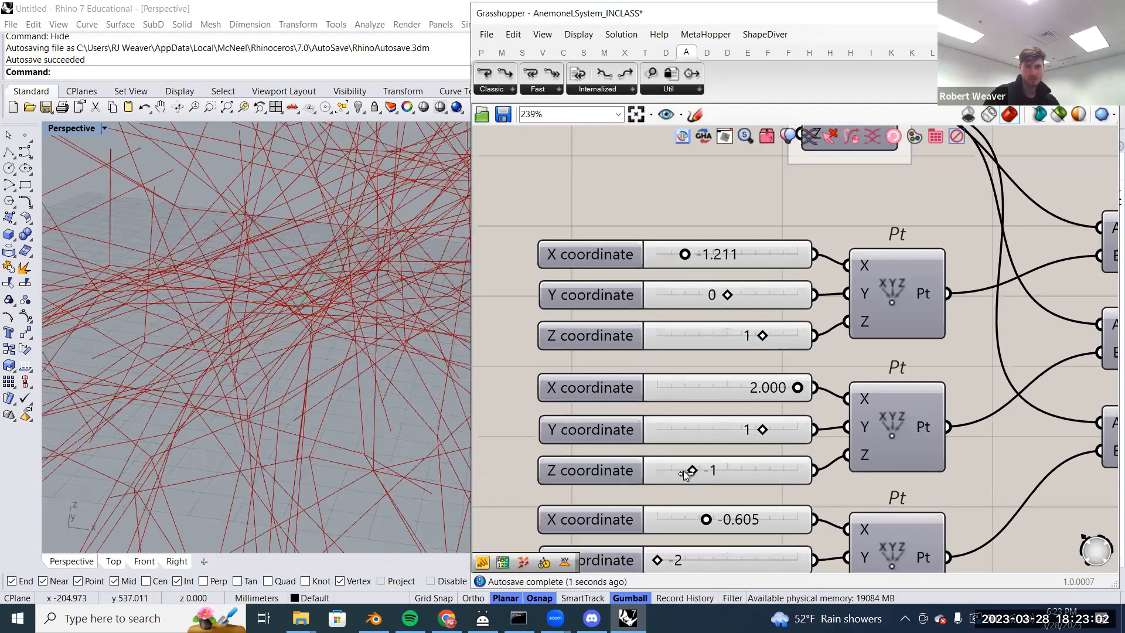
scroll(298, 324, down, 5)
right_drag(297, 323, 441, 390)
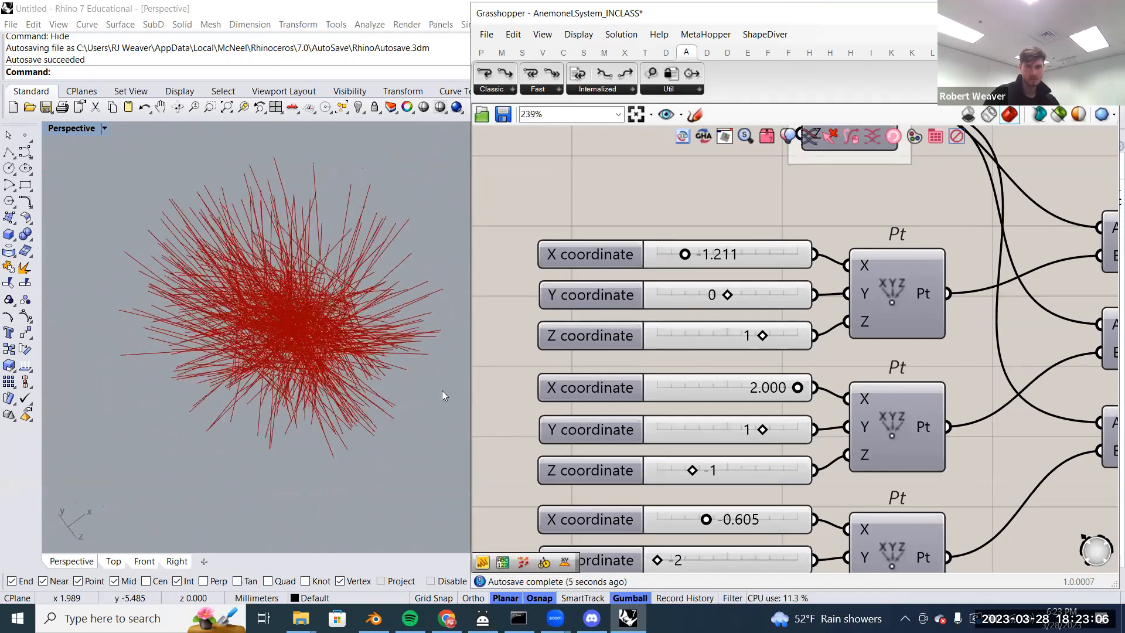
- Set the second branch point's Z coordinate to 1 and inspect the form from near and far
drag(692, 470, 753, 471)
right_drag(287, 351, 288, 349)
scroll(287, 351, up, 10)
scroll(288, 349, down, 12)
scroll(287, 349, down, 6)
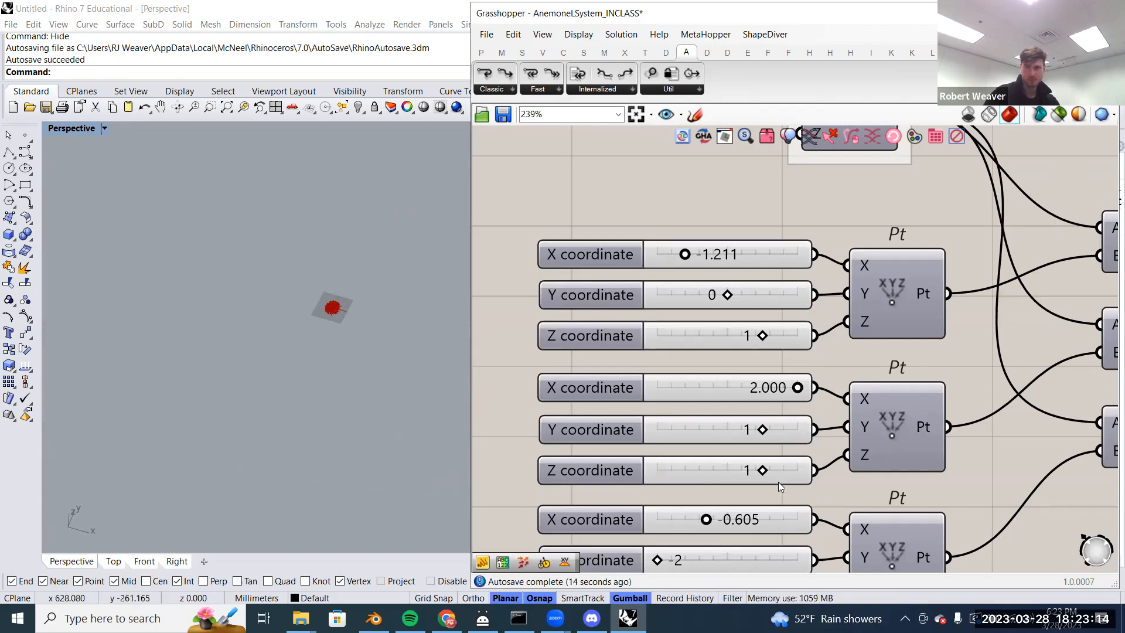
- Set the second branch point's Z coordinate to its lower limit of -2
mouse_move(765, 478)
mouse_down()
mouse_move(803, 483)
mouse_move(772, 477)
mouse_up()
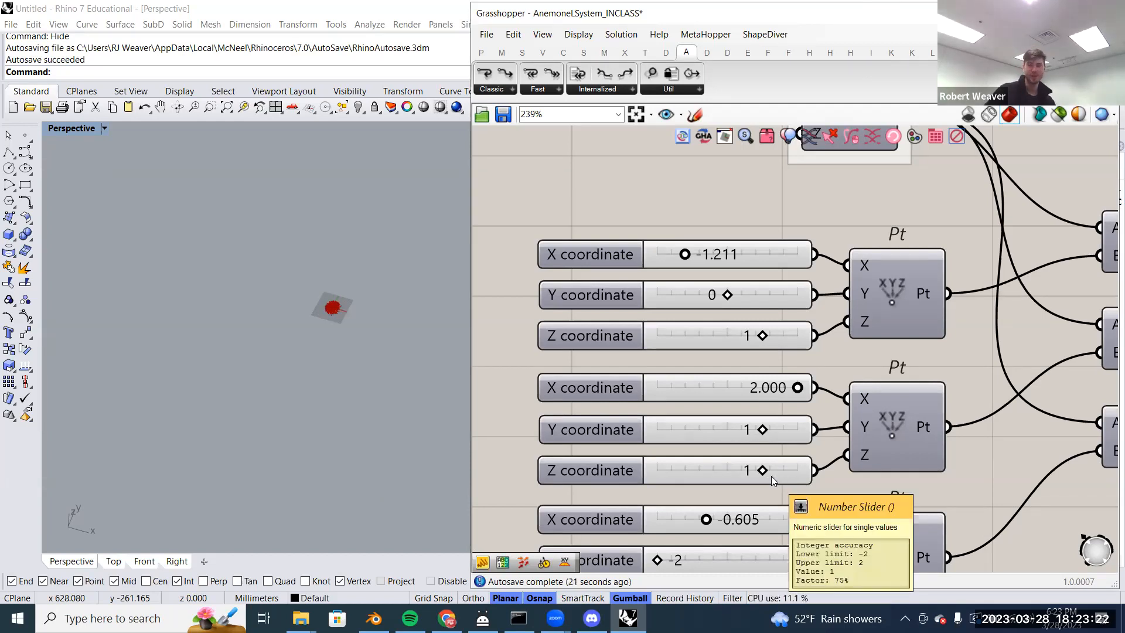
drag(763, 472, 585, 470)
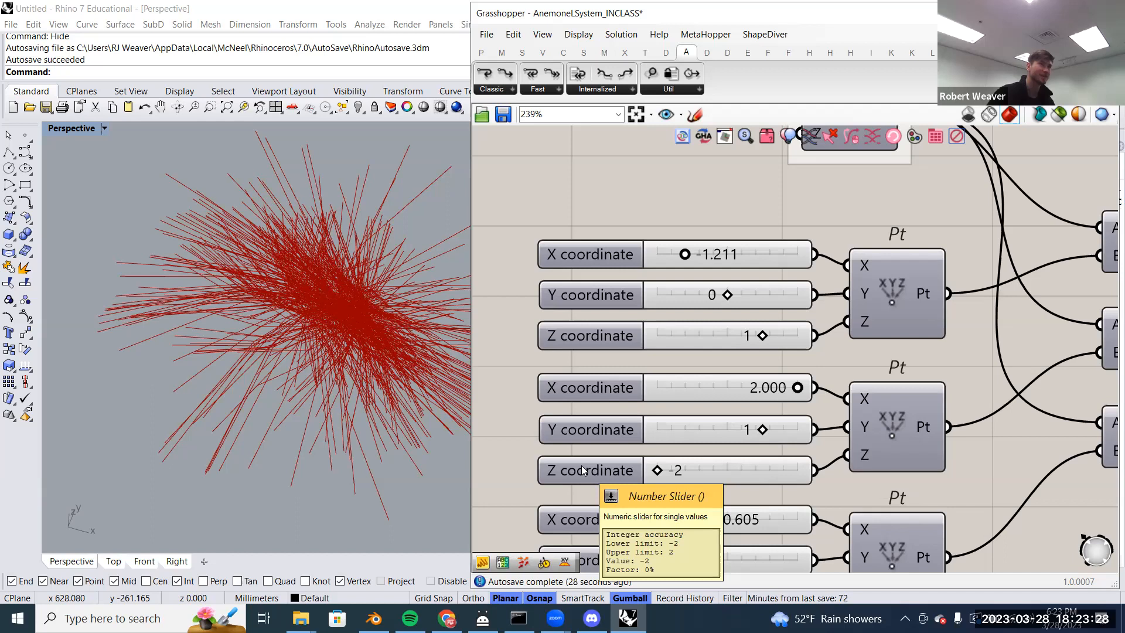
- Turn off the preview of the L-system's Anemone loop and its related components
scroll(664, 407, down, 5)
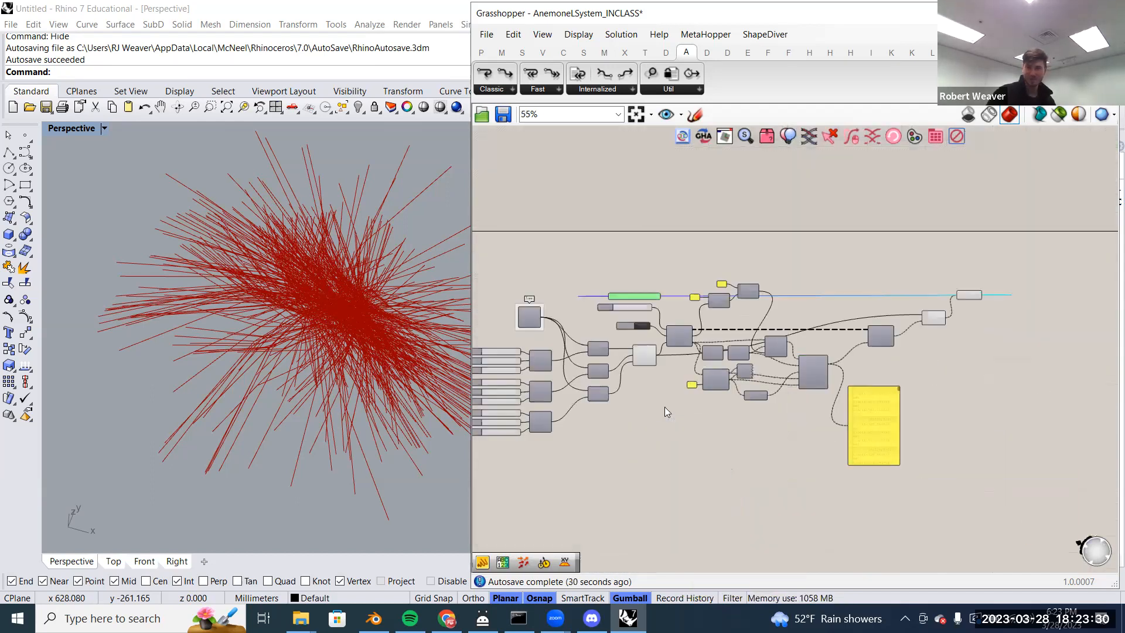
scroll(665, 407, down, 2)
drag(966, 444, 603, 238)
right_click(604, 238)
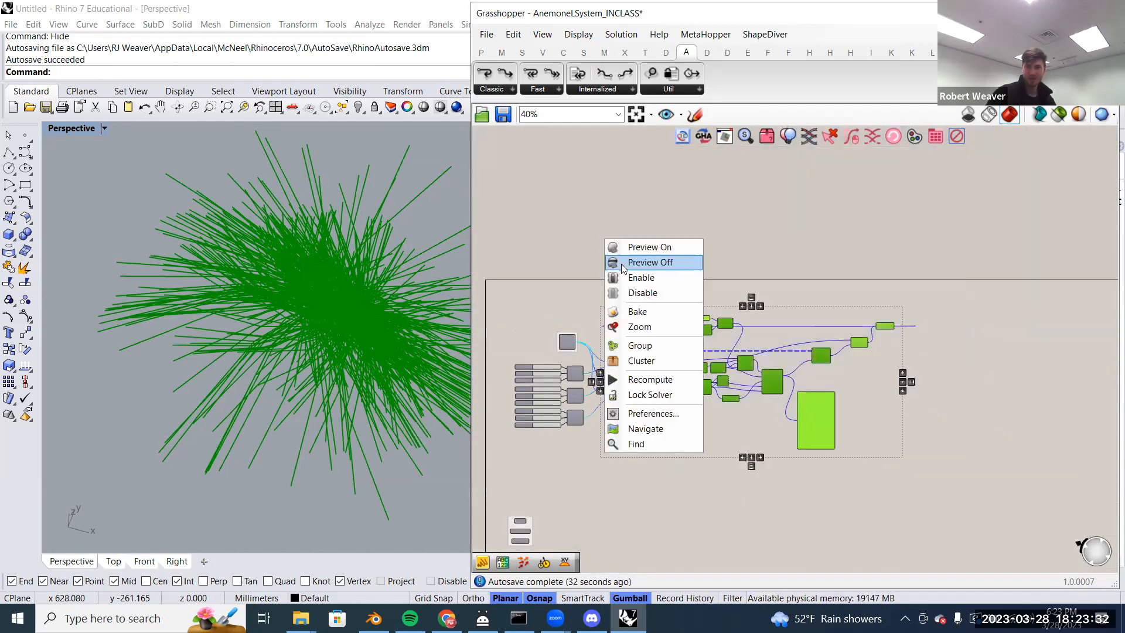
click(623, 263)
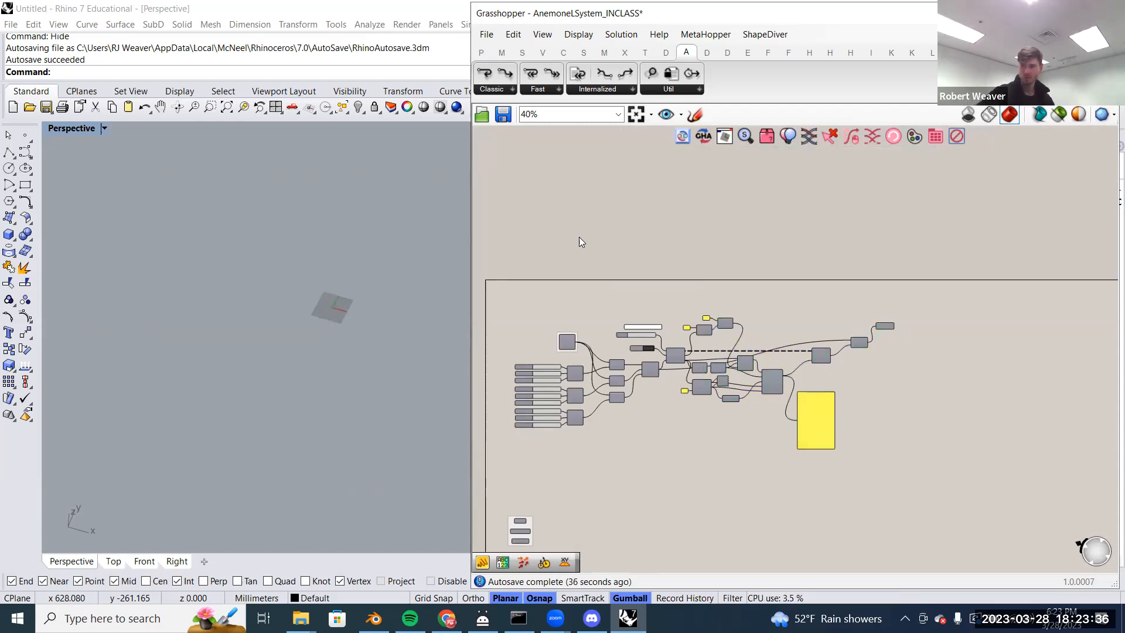
- Turn on the preview of the Dodecahedron curve parameter in the 3D Cell Growth group and inspect the shape in Rhino
right_drag(670, 426, 783, 318)
scroll(746, 438, up, 4)
right_drag(746, 439, 684, 370)
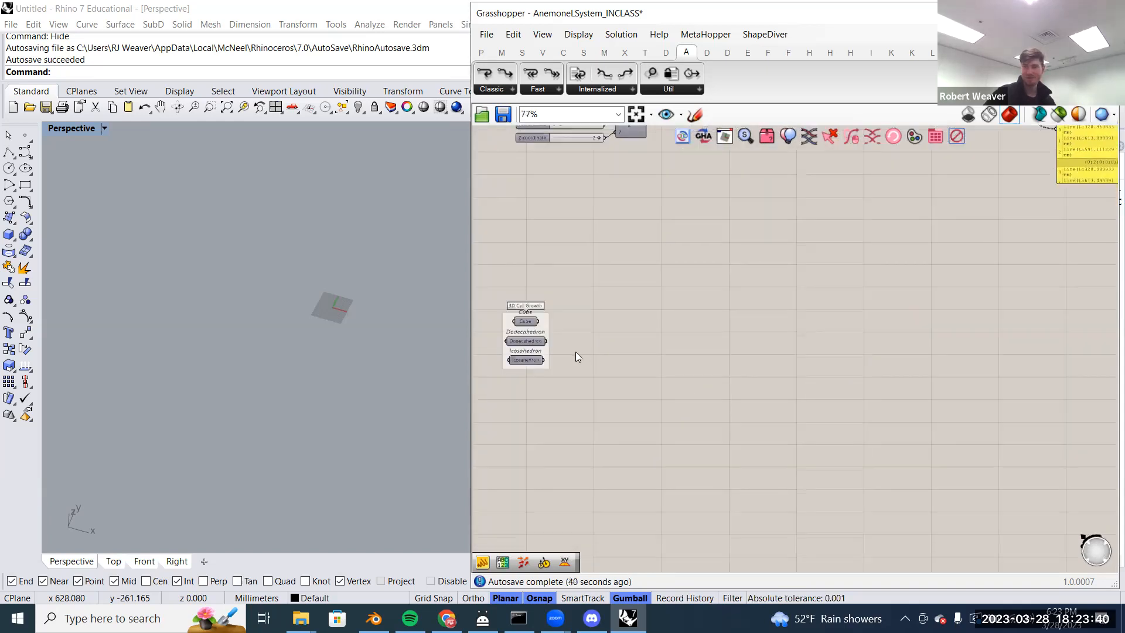
scroll(606, 359, up, 4)
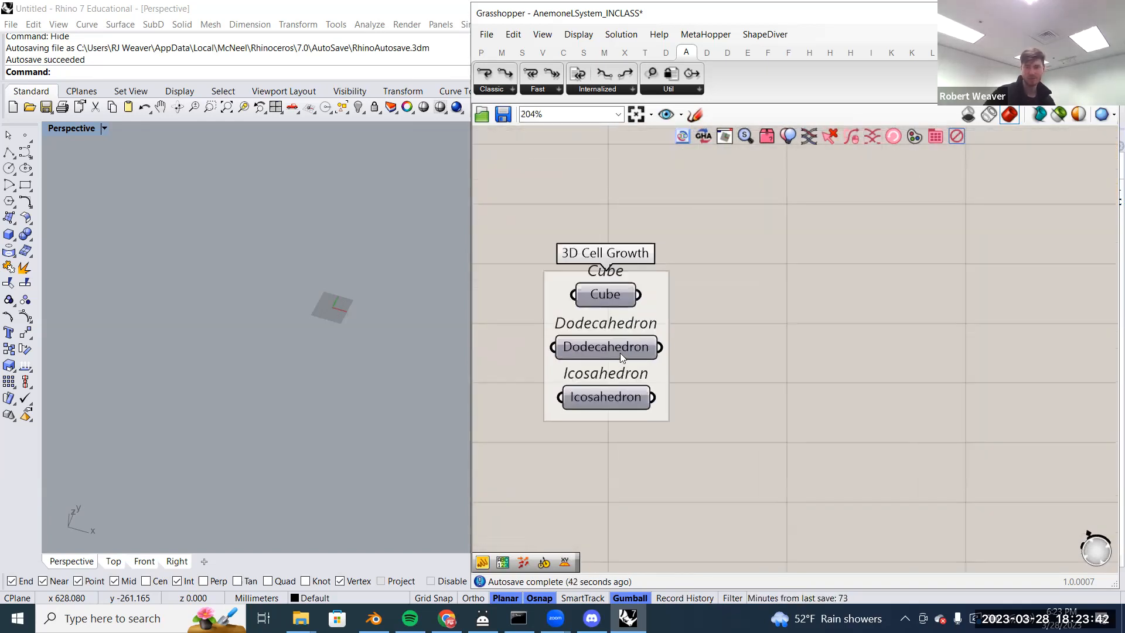
right_click(620, 353)
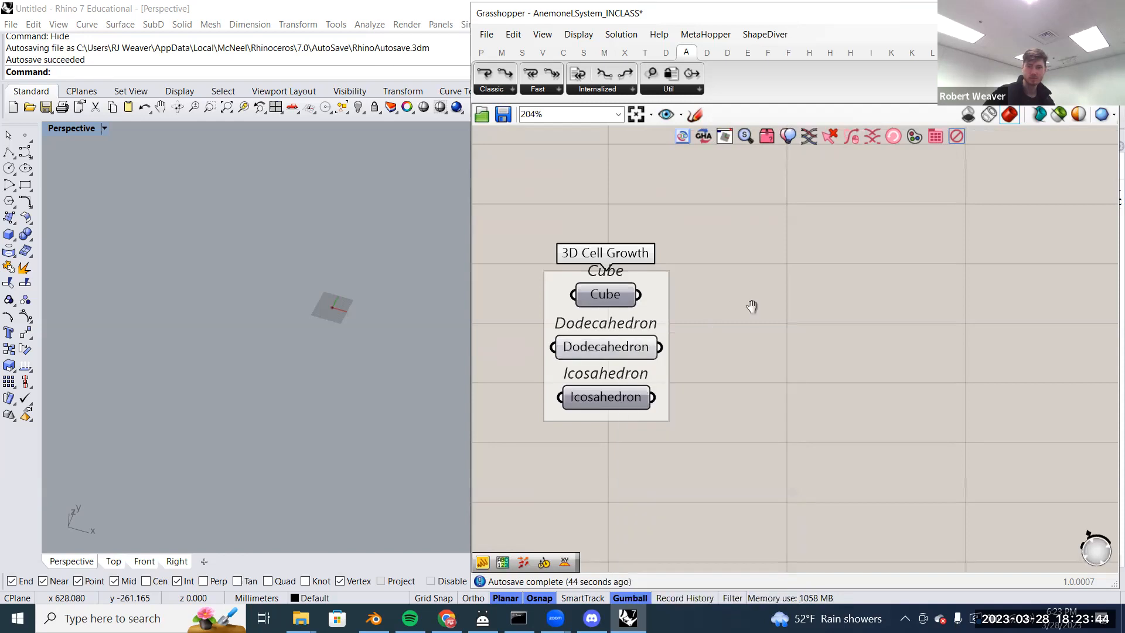
right_drag(752, 306, 767, 276)
click(639, 315)
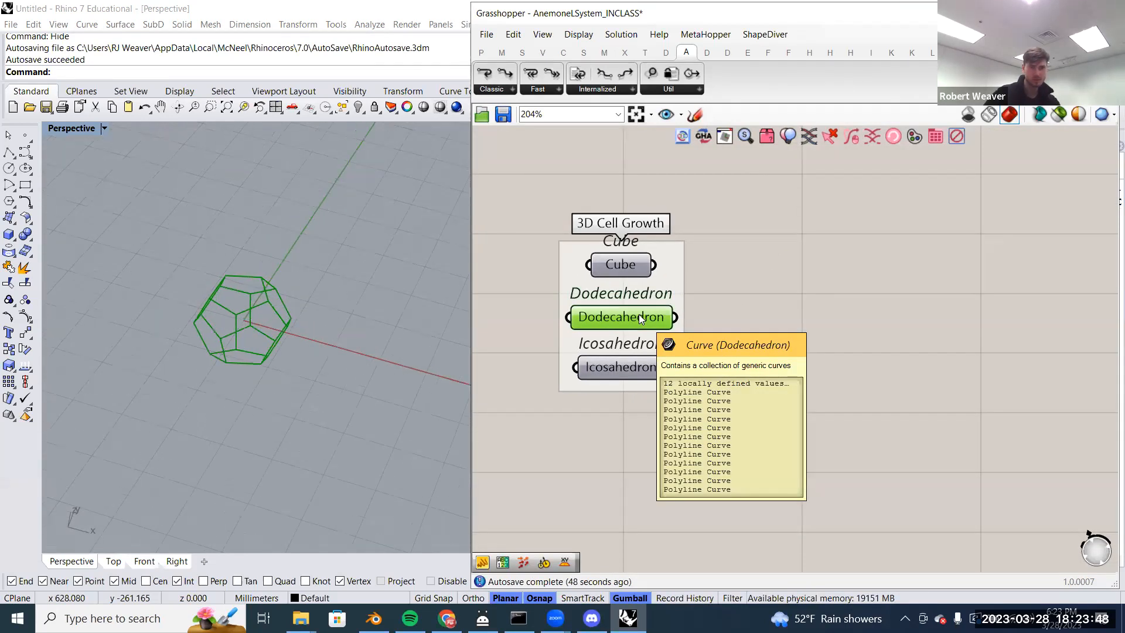
click(771, 301)
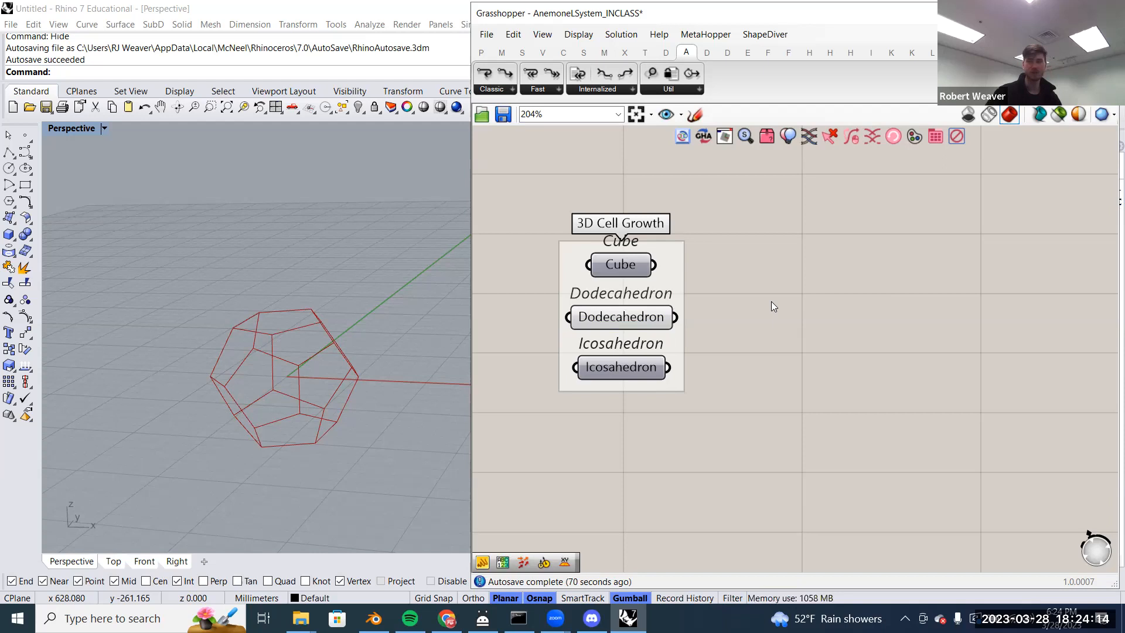
- Add Anemone's Loop Start and Loop End components beside the 3D Cell Growth group, leaving a wide gap between them
scroll(743, 362, down, 2)
scroll(707, 348, down, 2)
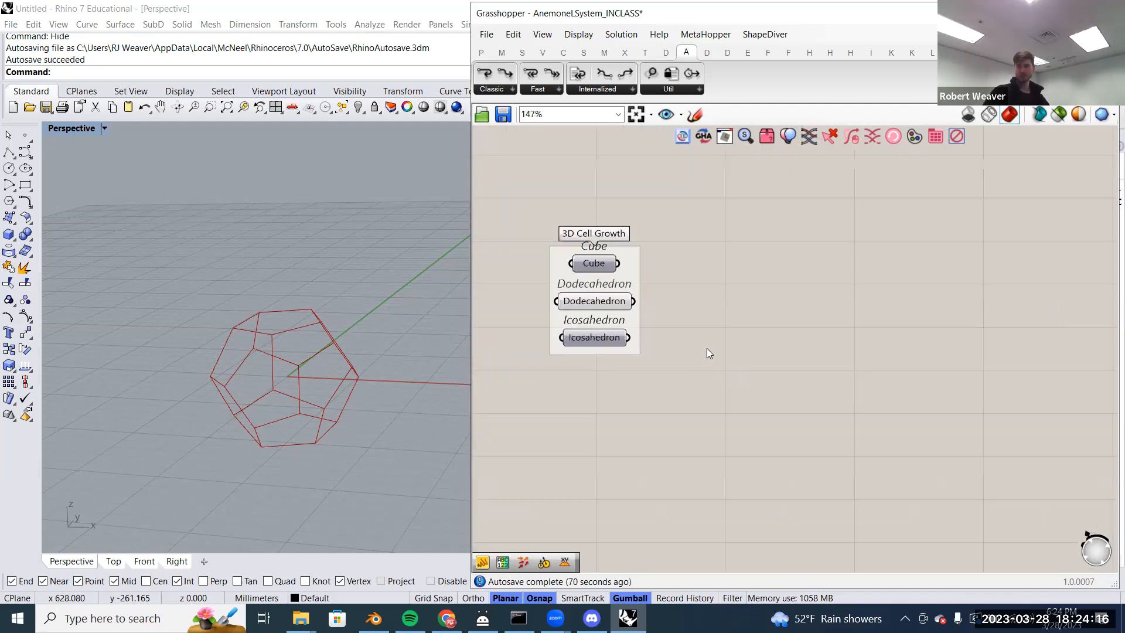
drag(564, 245, 675, 369)
click(597, 302)
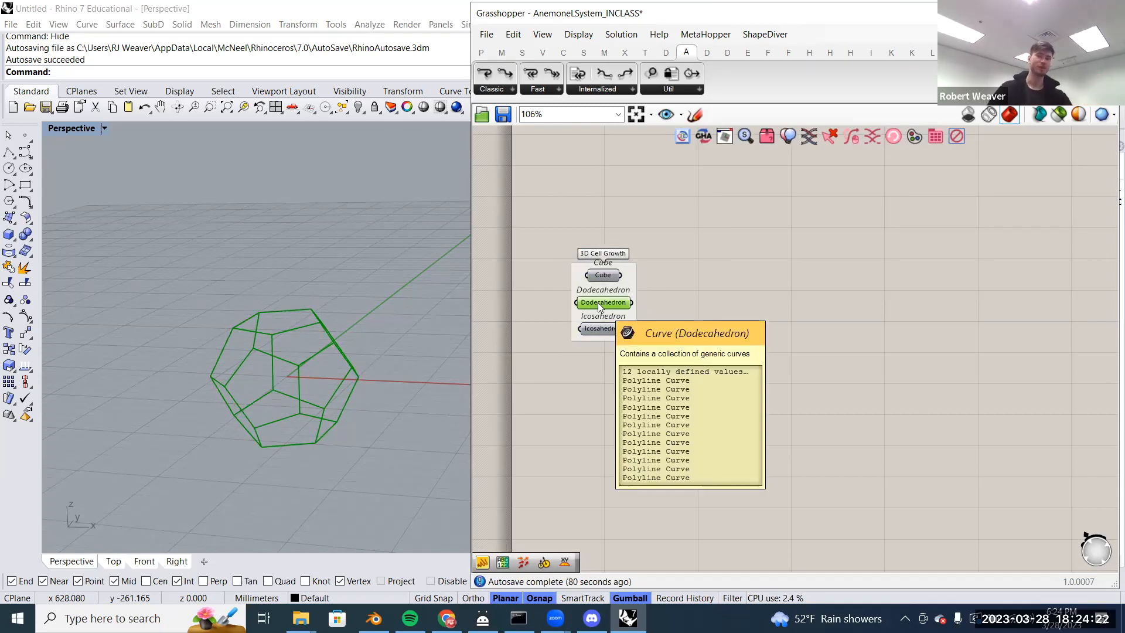
drag(503, 75, 704, 278)
drag(485, 73, 874, 251)
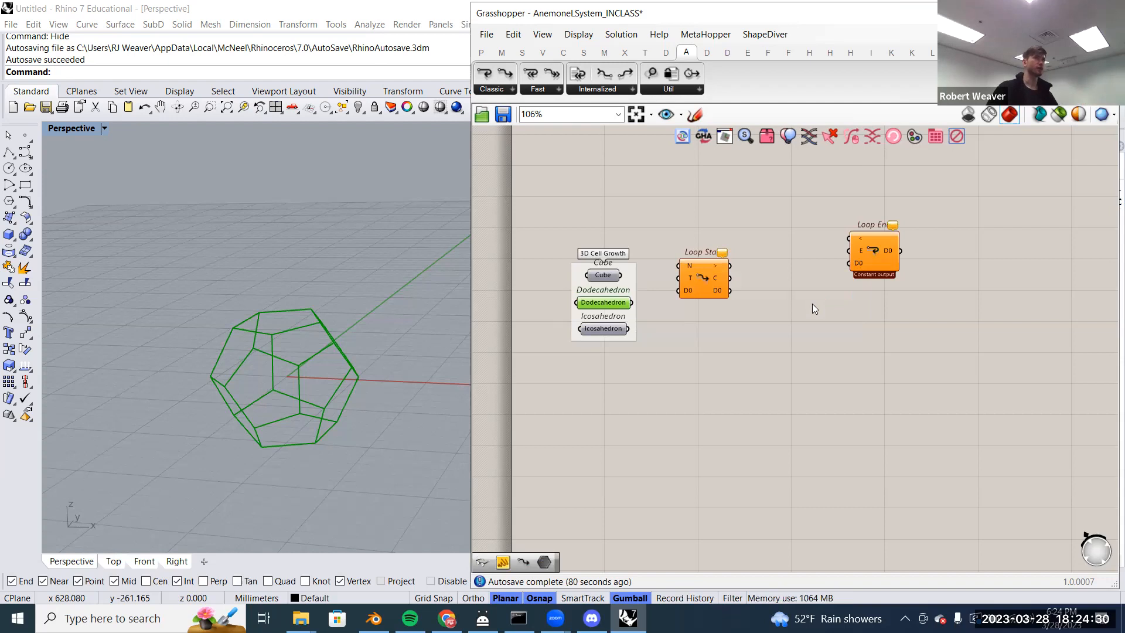
scroll(811, 305, up, 4)
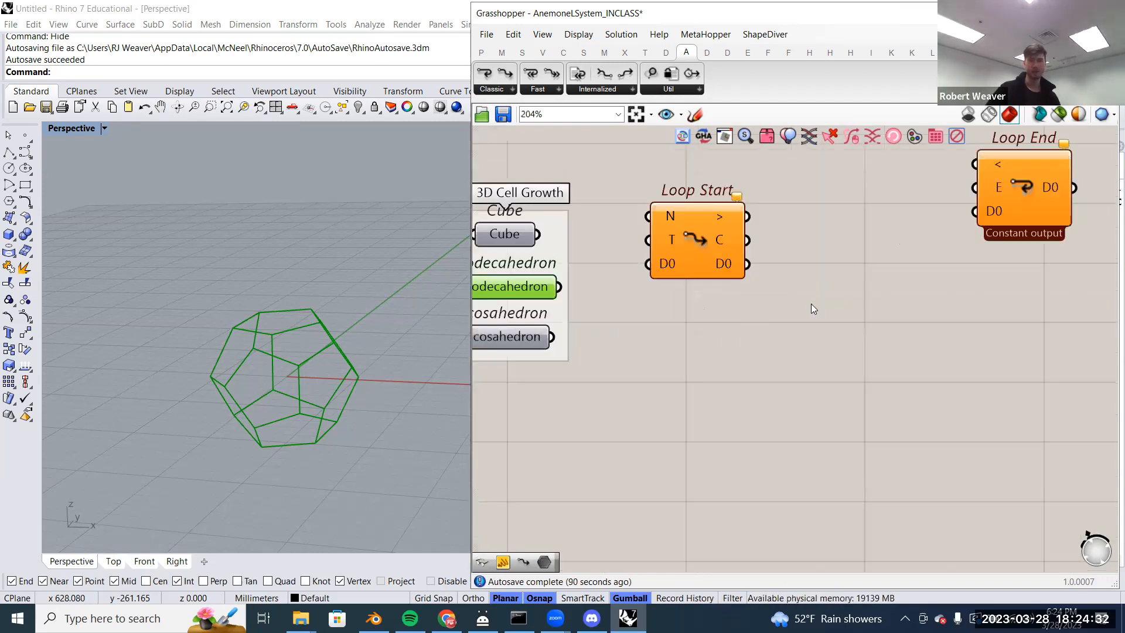
scroll(733, 376, down, 3)
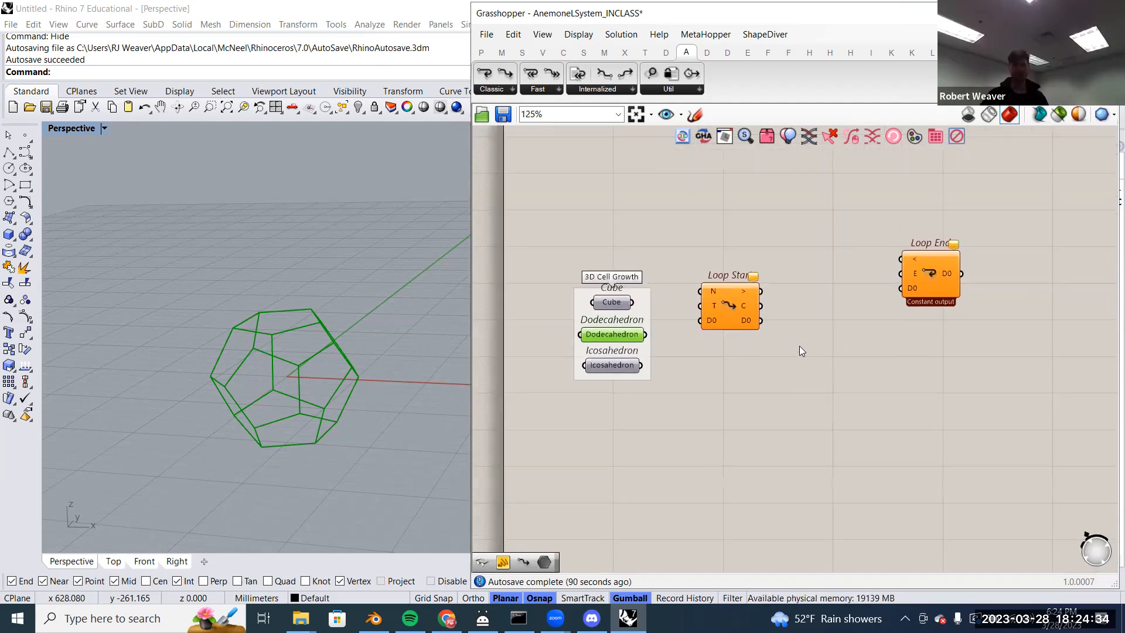
drag(938, 275, 1025, 308)
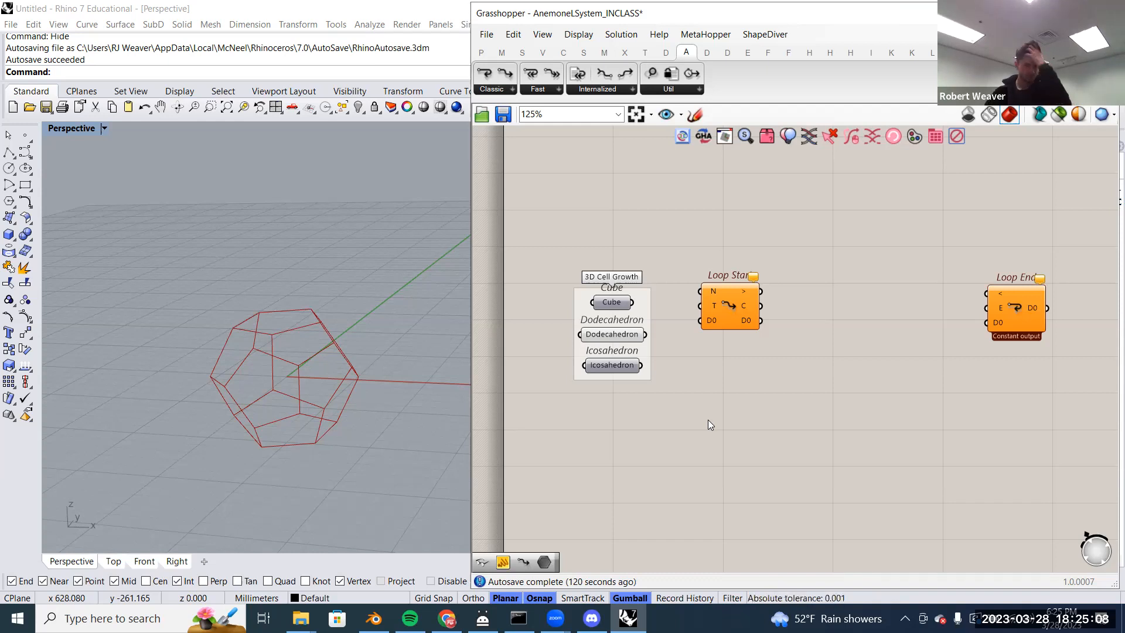
- Level the two new loop components and connect Loop Start's > output to Loop End's < input
right_drag(772, 412, 767, 403)
drag(729, 300, 756, 313)
click(971, 303)
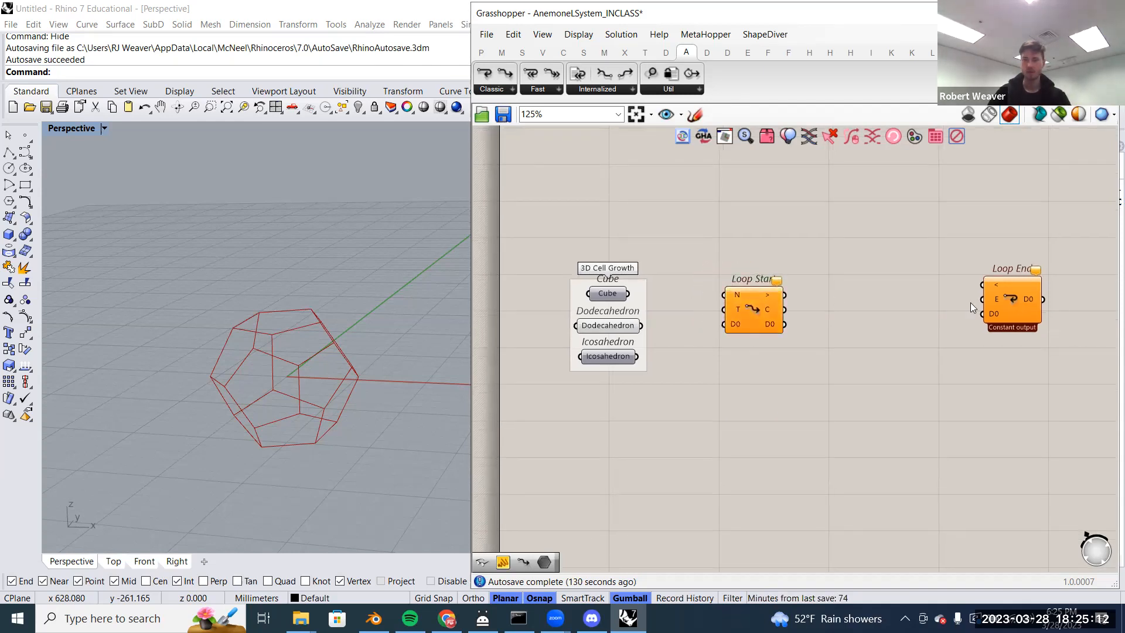
drag(1027, 315, 1045, 327)
drag(784, 295, 1001, 297)
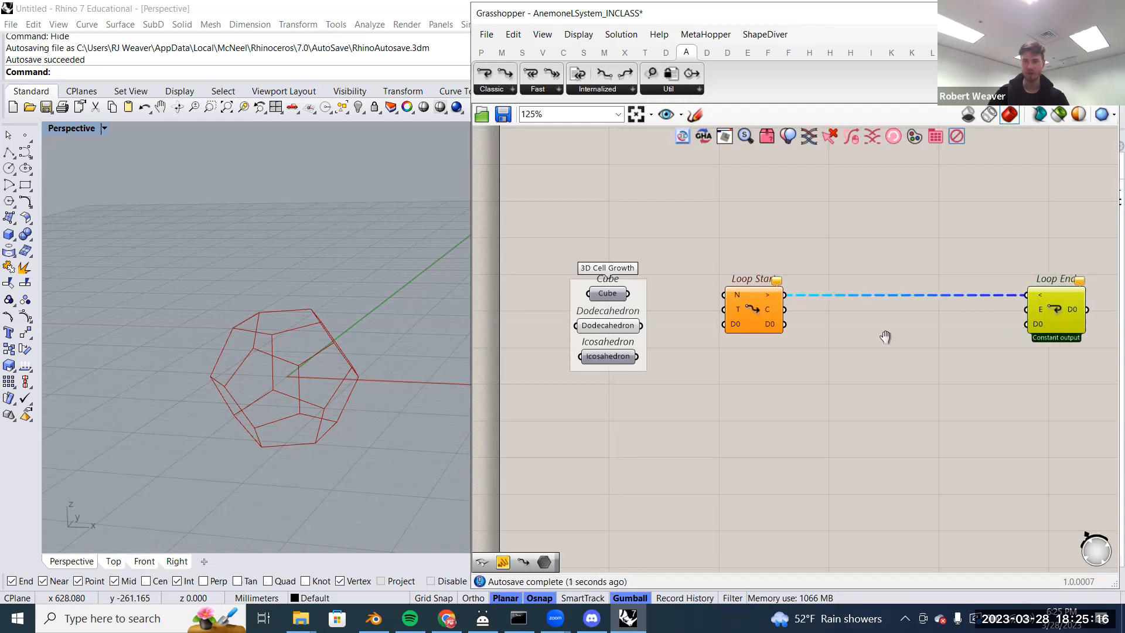
- Move the connected Loop Start and Loop End together closer to and slightly above the 3D Cell Growth group
scroll(885, 334, down, 2)
drag(665, 282, 939, 403)
drag(670, 331, 639, 319)
click(636, 258)
scroll(605, 324, up, 3)
drag(968, 397, 650, 296)
click(587, 245)
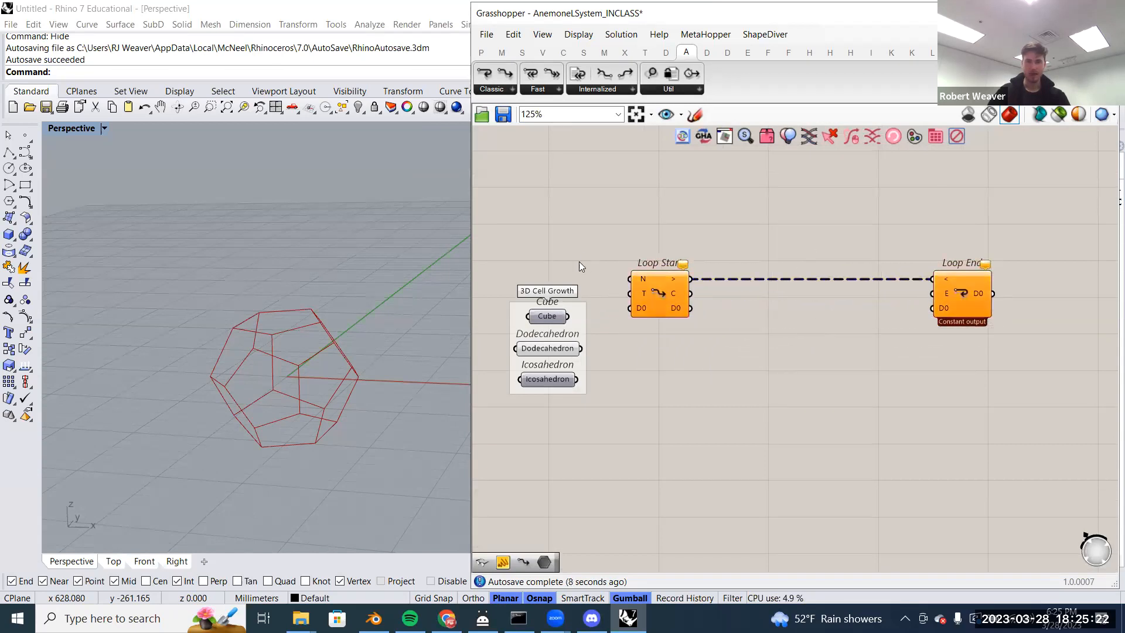
- Add a Button above the 3D Cell Growth group and wire it to Loop Start's T input
scroll(579, 263, up, 2)
double_click(579, 263)
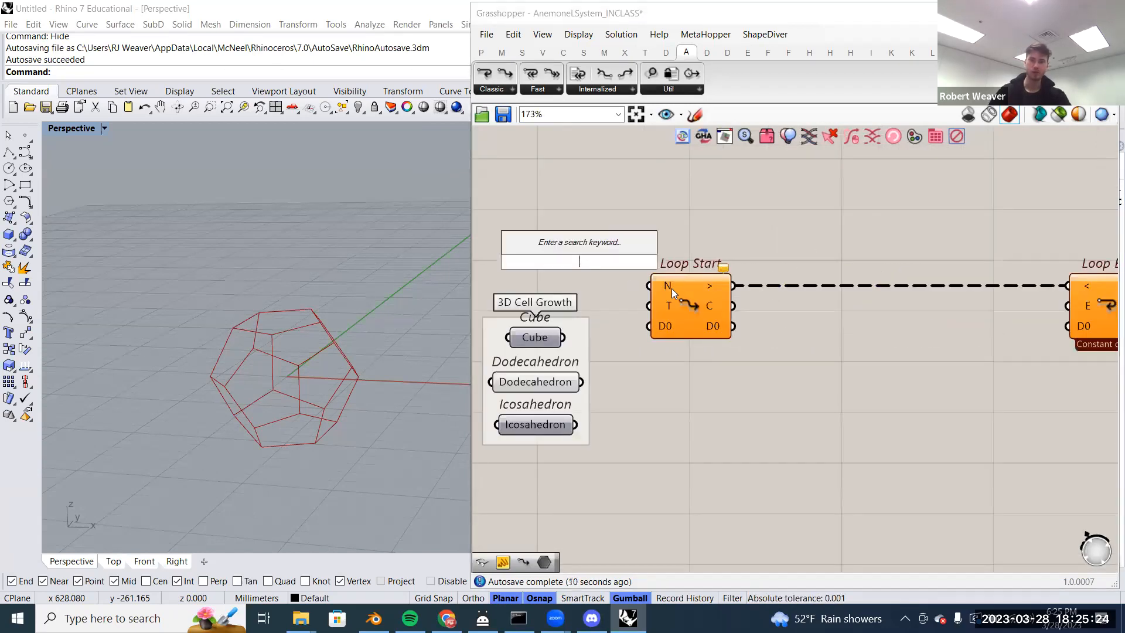
text(b)
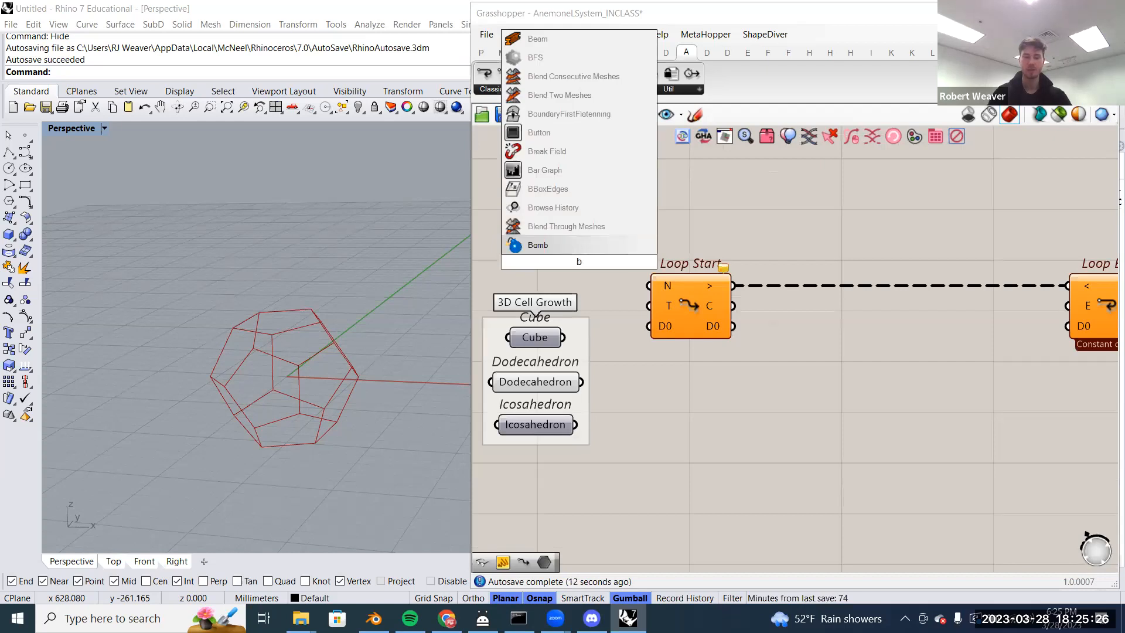
text(utt)
key(Return)
drag(547, 248, 543, 268)
drag(629, 282, 690, 313)
- Add a 0 to 100 integer slider for Loop Start's N input and wire the Dodecahedron curves into D0
double_click(591, 230)
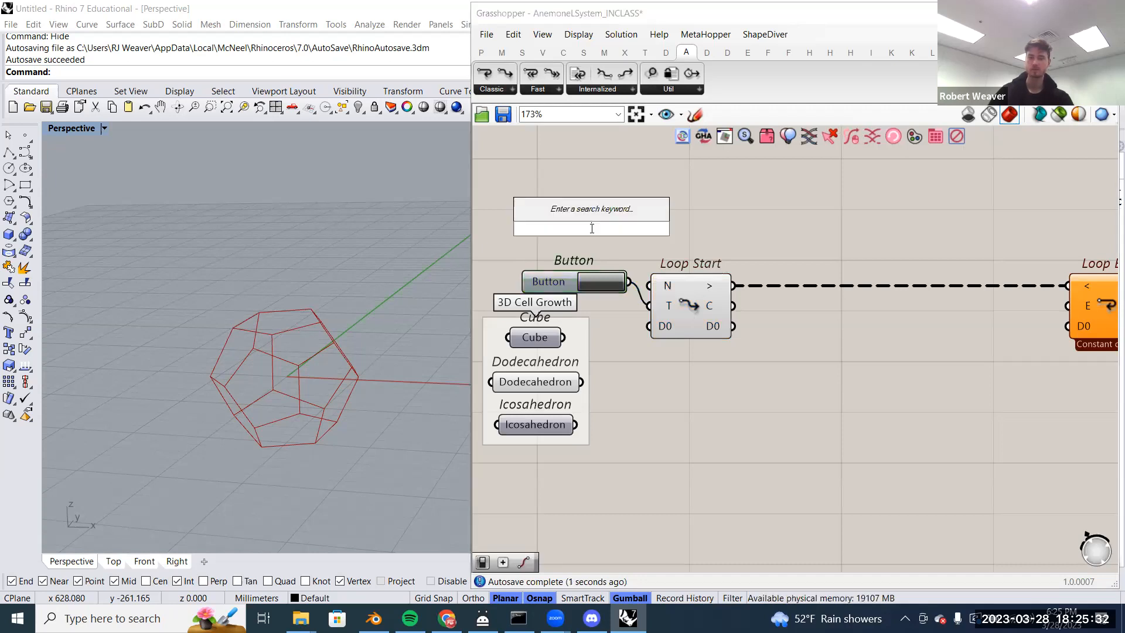
text(0..100)
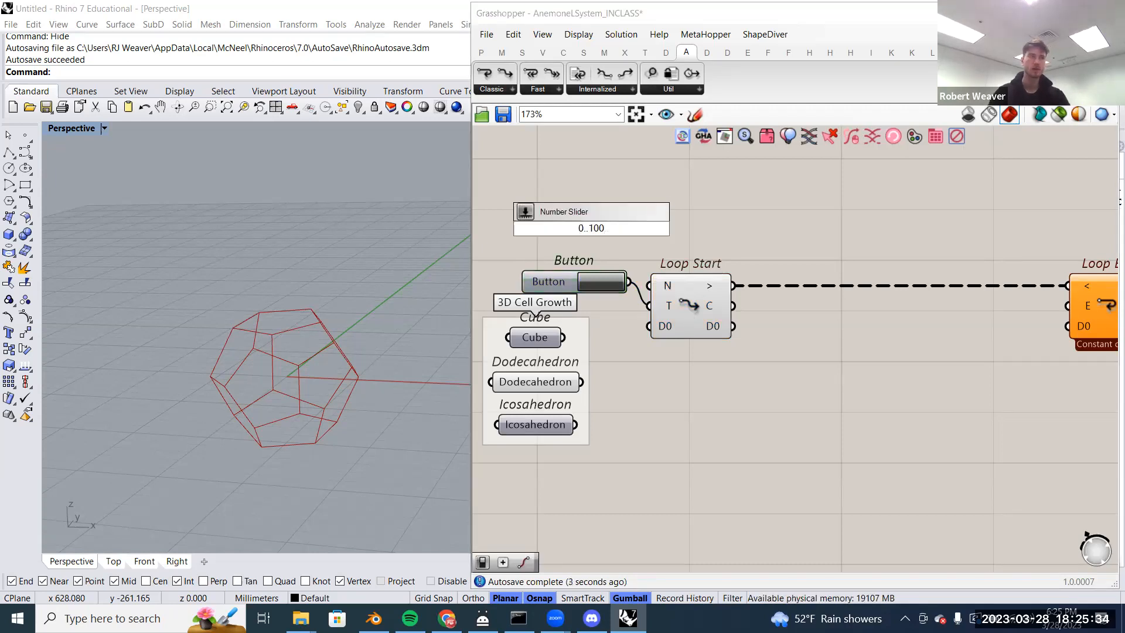
key(Return)
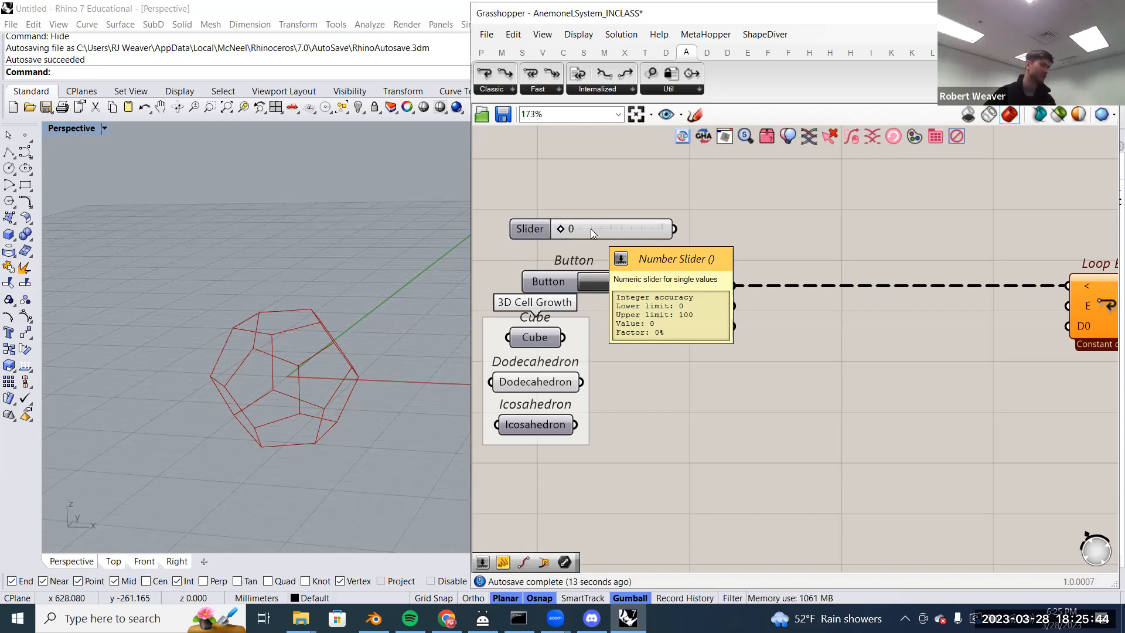
drag(675, 230, 648, 285)
drag(642, 237, 623, 244)
click(719, 222)
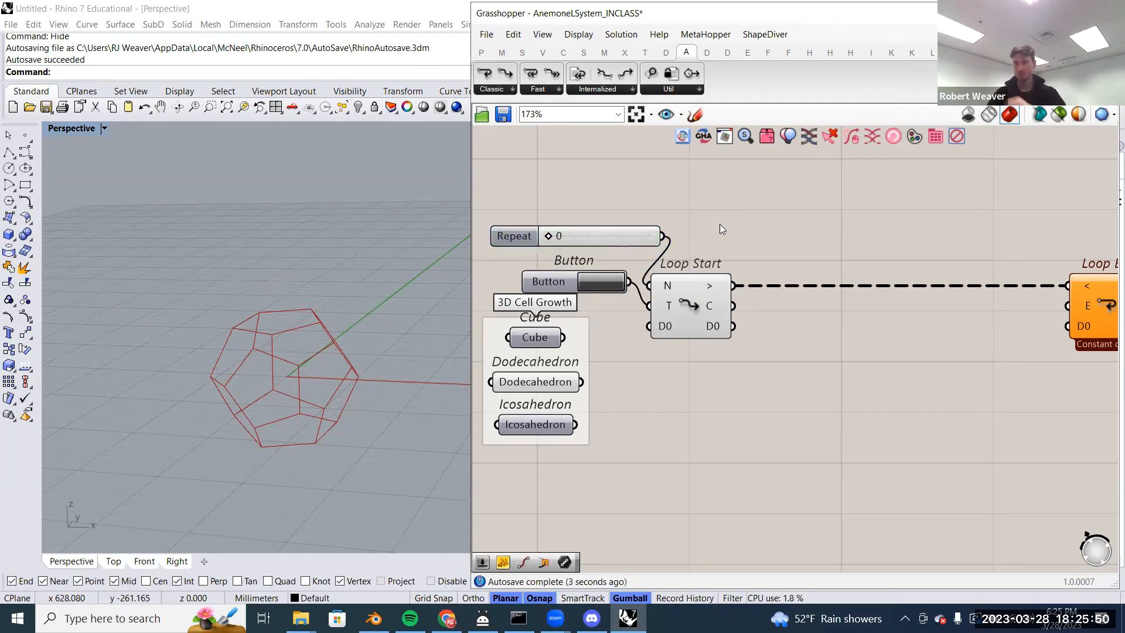
drag(582, 381, 666, 327)
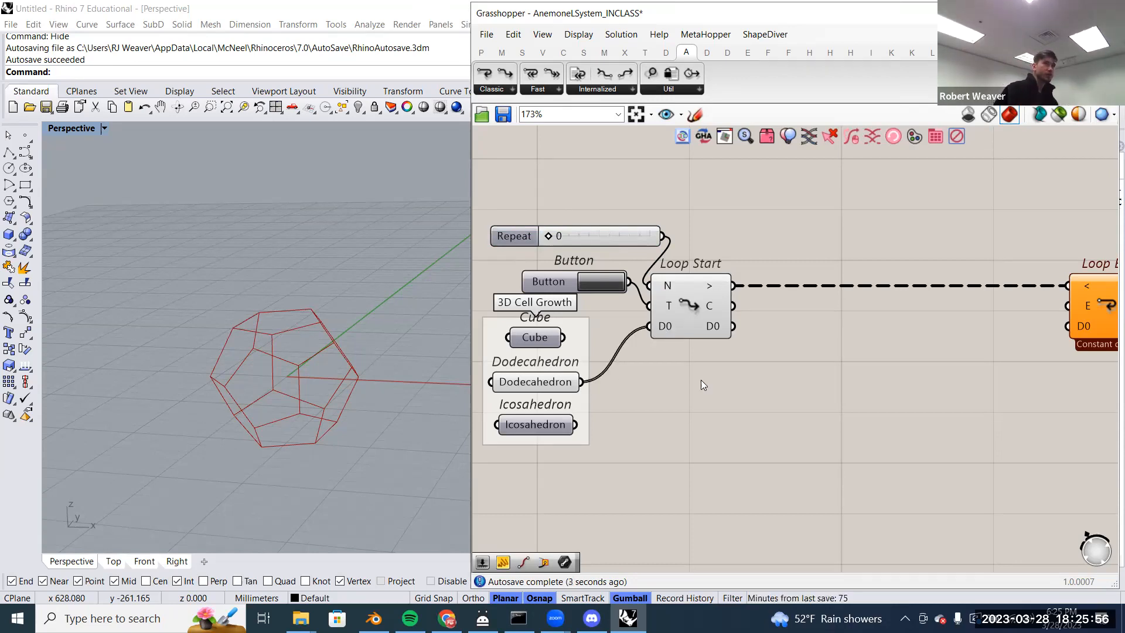
- Examine how the seed shapes and FaceB components are set up in the AnemoneLSystem definition, and return to AnemoneLSystem_INCLASS
mouse_move(552, 388)
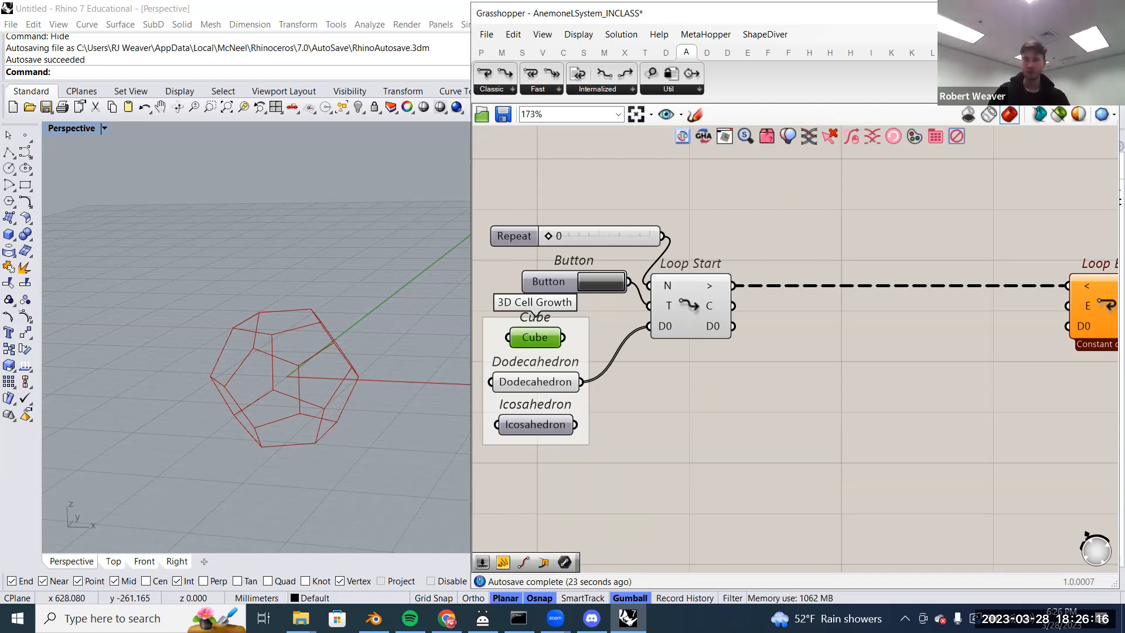
click(1058, 34)
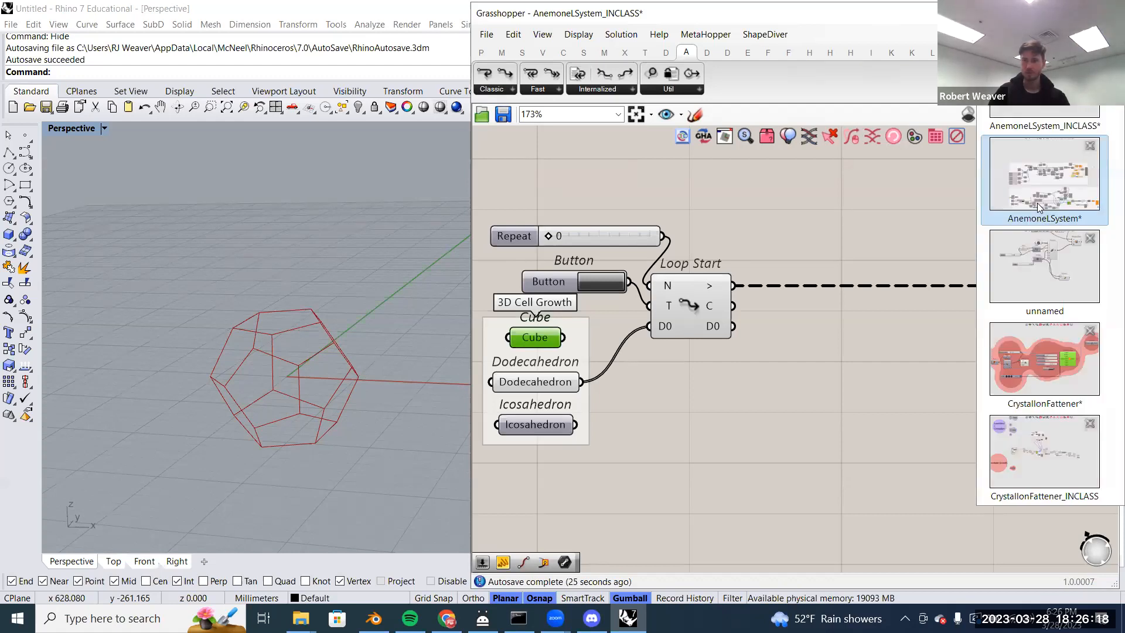
click(1038, 207)
scroll(666, 398, up, 5)
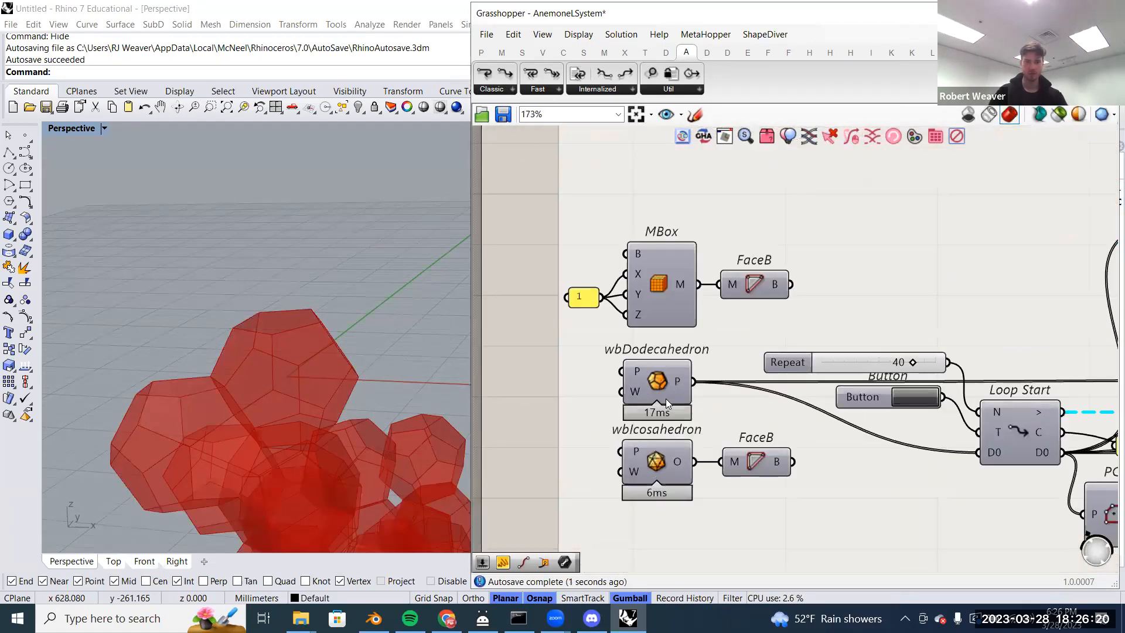
scroll(678, 390, up, 1)
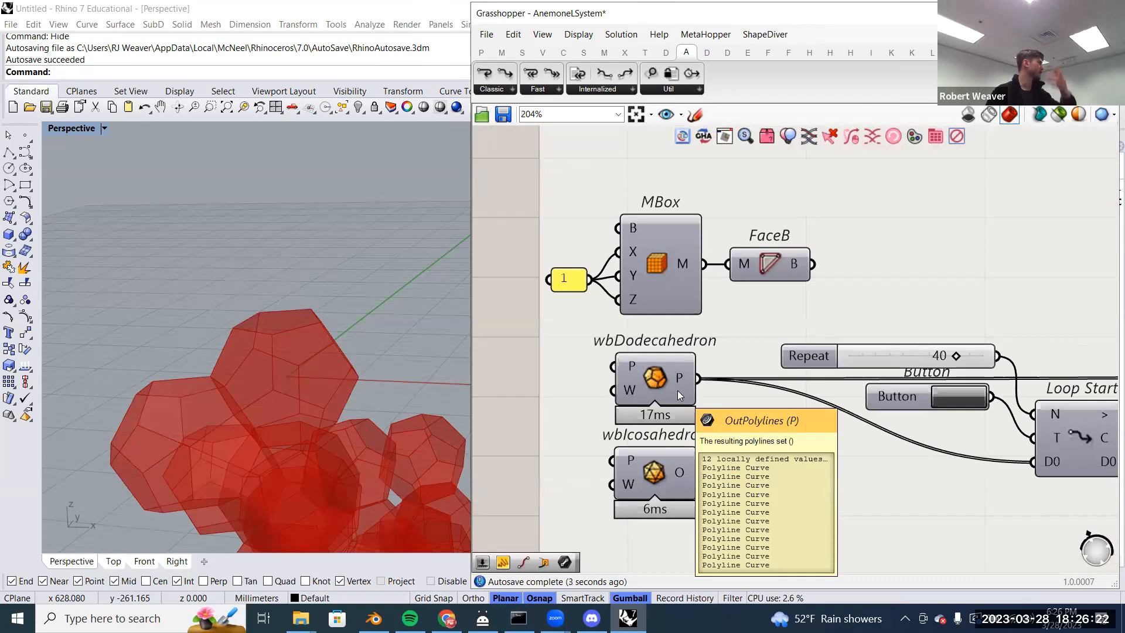
click(766, 265)
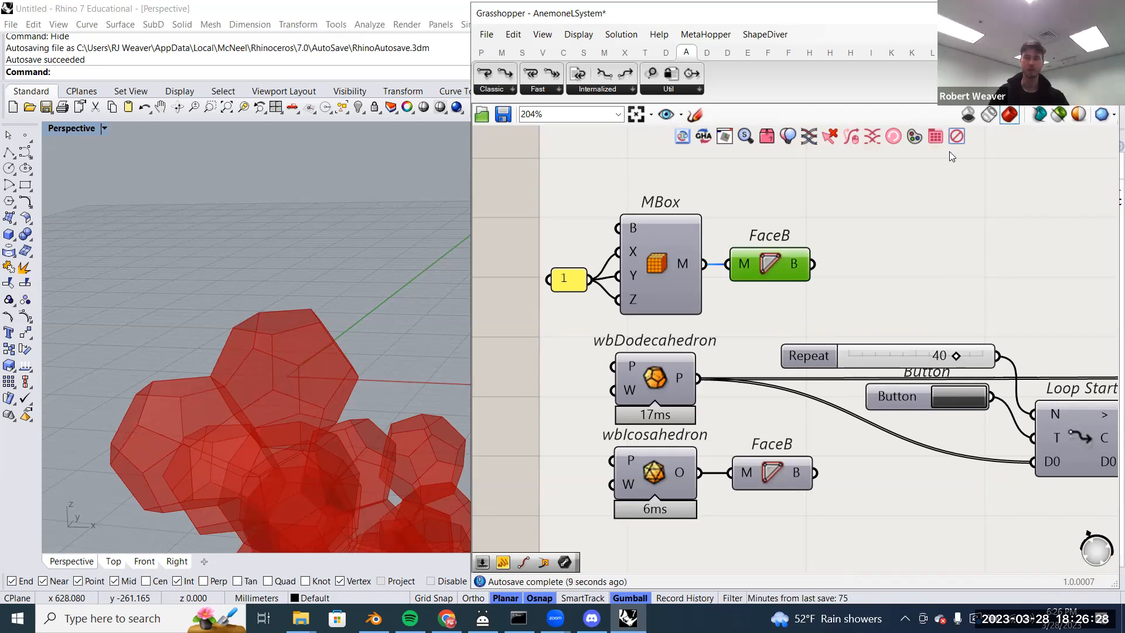
click(1055, 34)
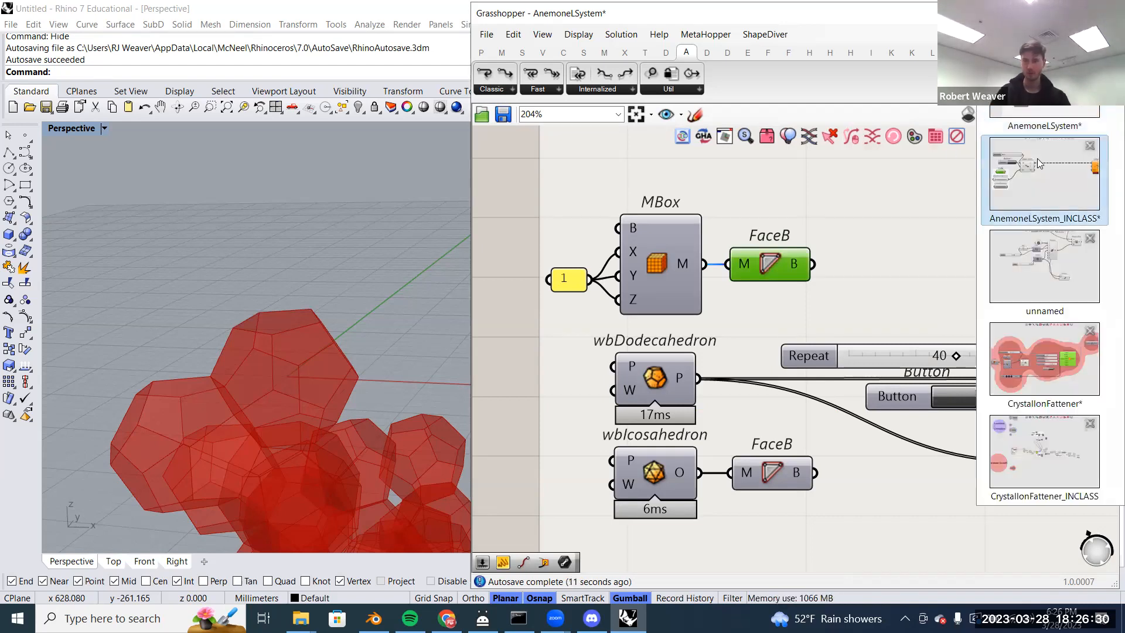
click(1038, 164)
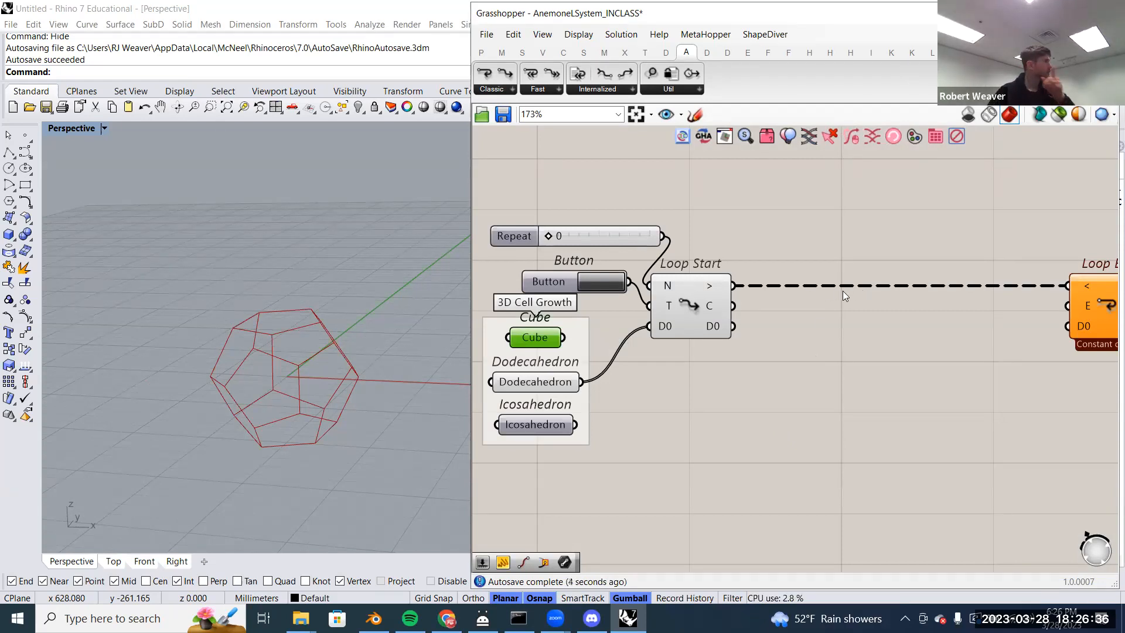
right_drag(843, 291, 761, 310)
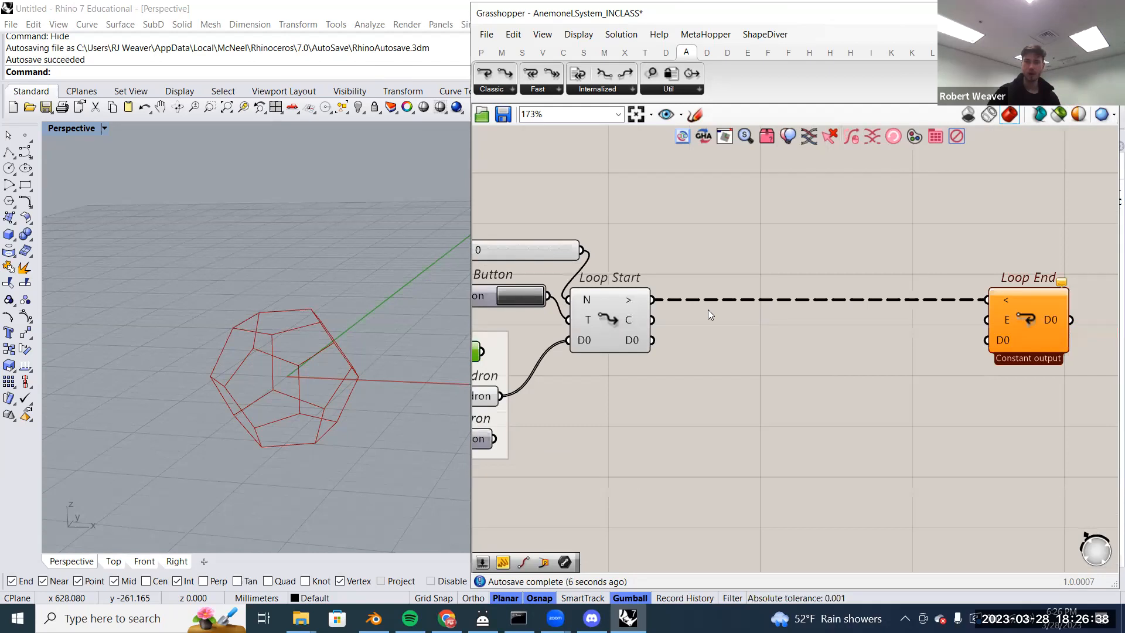
drag(651, 300, 984, 301)
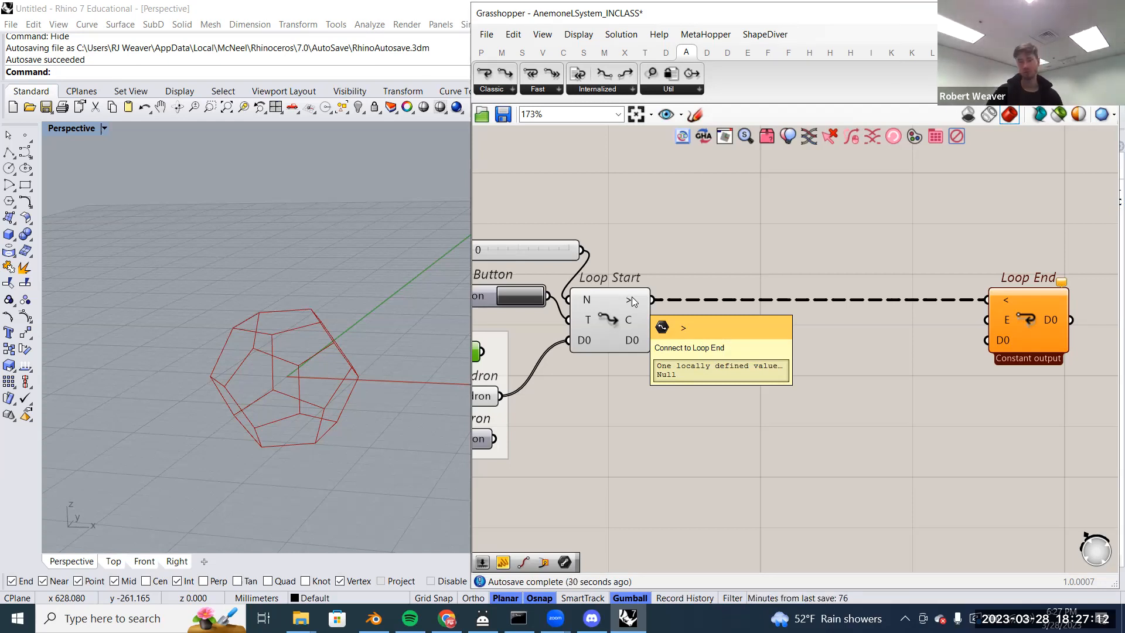
right_drag(752, 351, 758, 317)
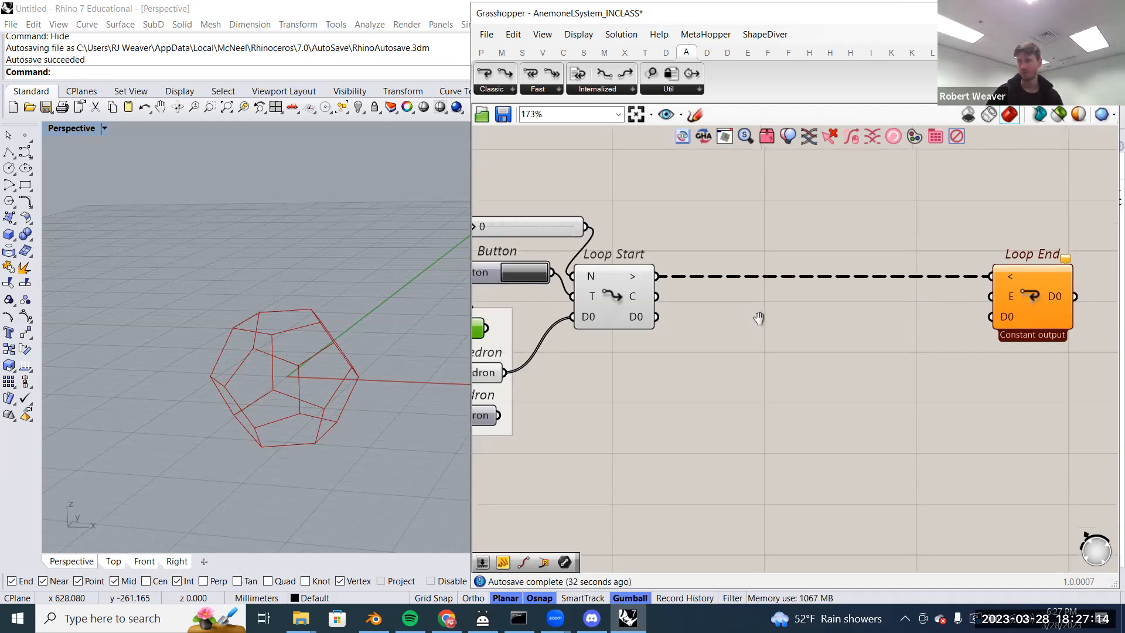
drag(691, 225, 964, 291)
right_drag(774, 312, 687, 291)
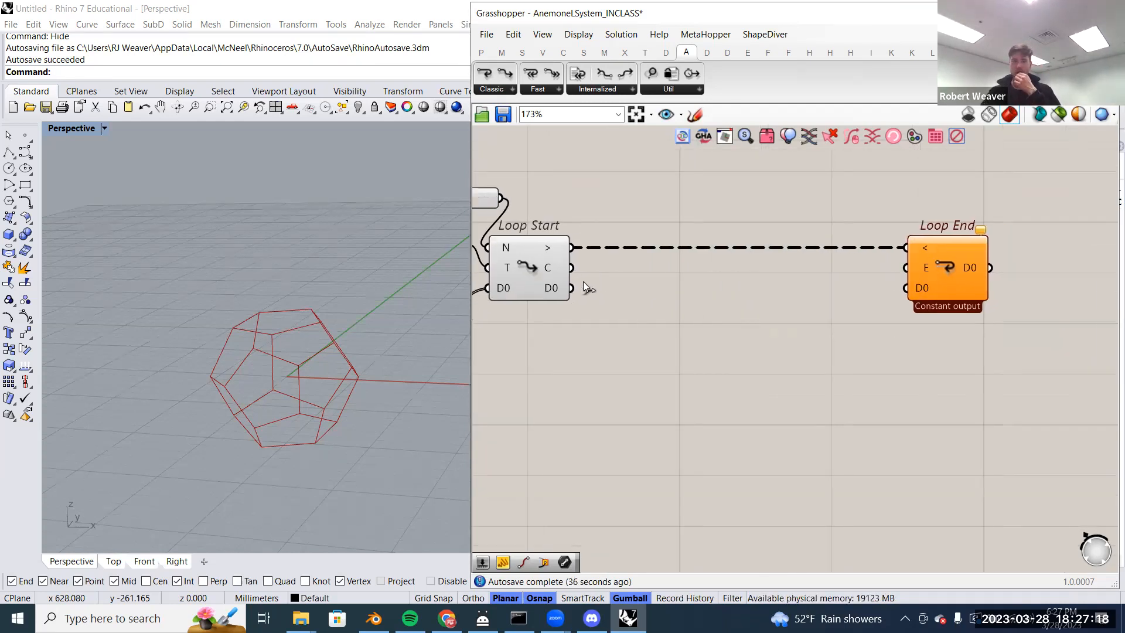
- Bake the Dodecahedron curves as a group on the Default layer and move the baked copy away from the preview
right_drag(577, 283, 750, 253)
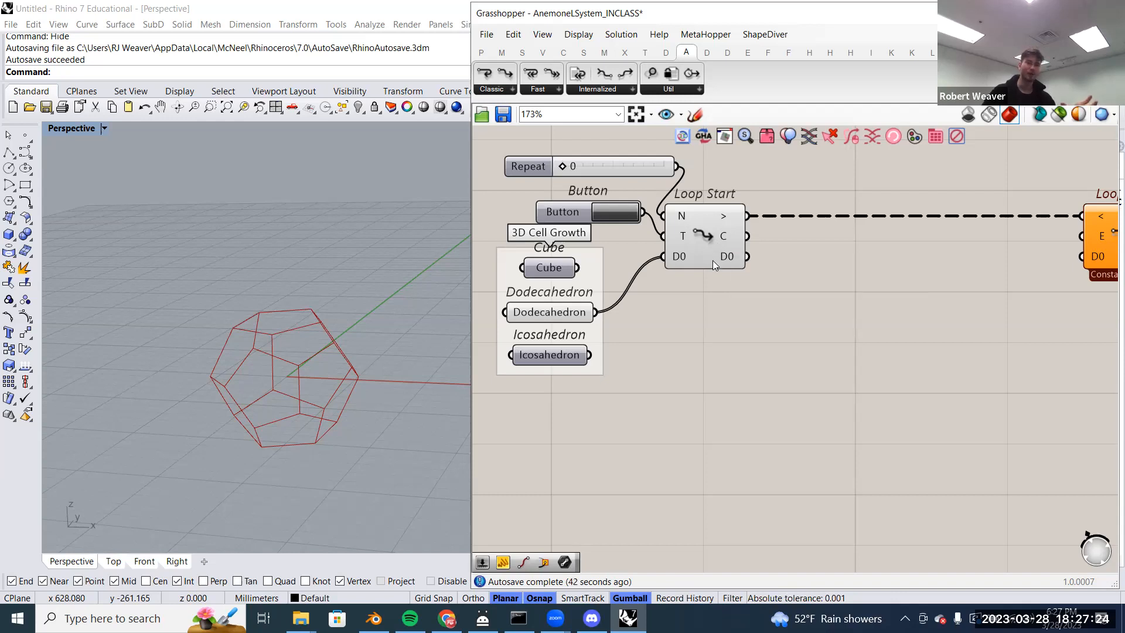
right_drag(287, 362, 316, 345)
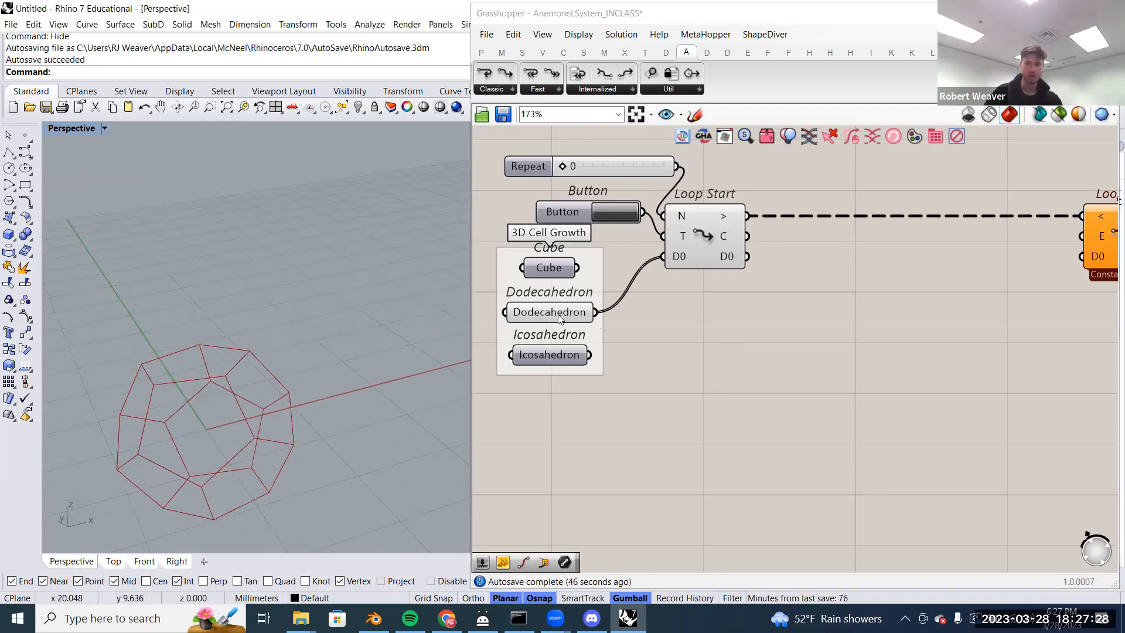
right_click(558, 314)
click(620, 351)
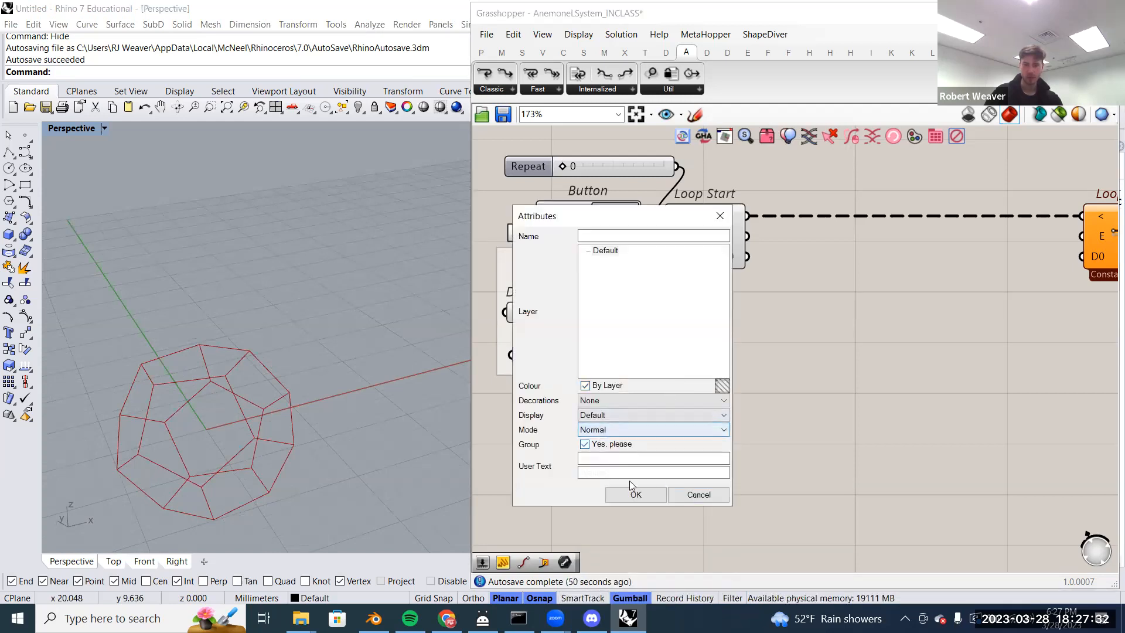
click(635, 494)
drag(365, 452, 66, 271)
drag(284, 380, 245, 176)
key(Escape)
scroll(338, 381, up, 5)
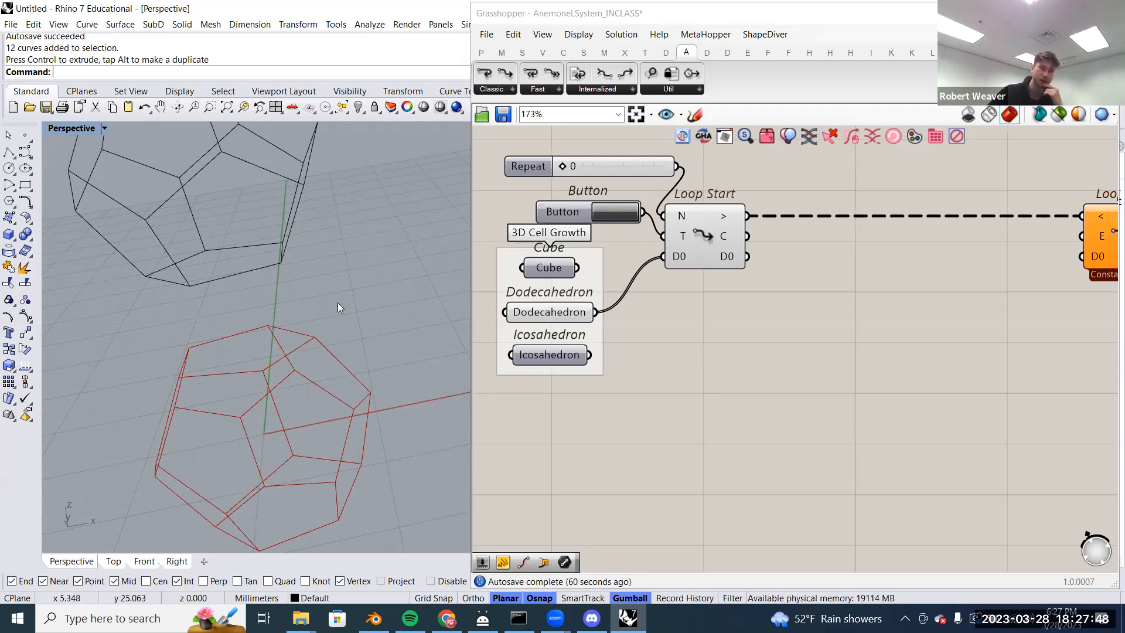
- Shift the baked dodecahedron copy sideways along X, view it beside the preview, and delete it
click(262, 266)
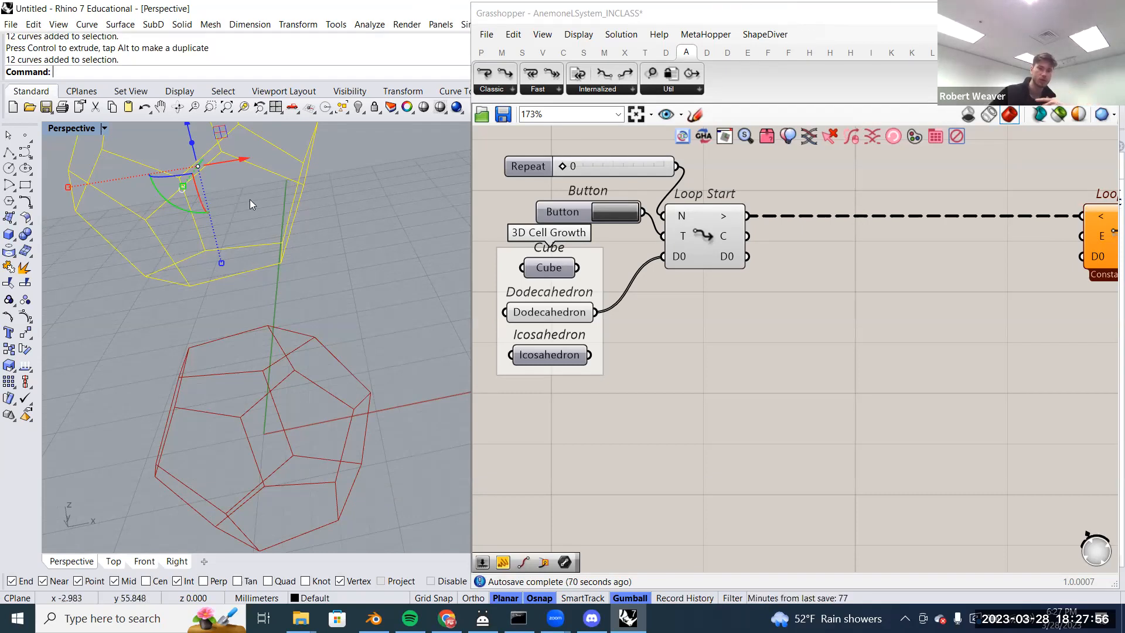
drag(213, 170, 341, 189)
right_drag(341, 189, 359, 176)
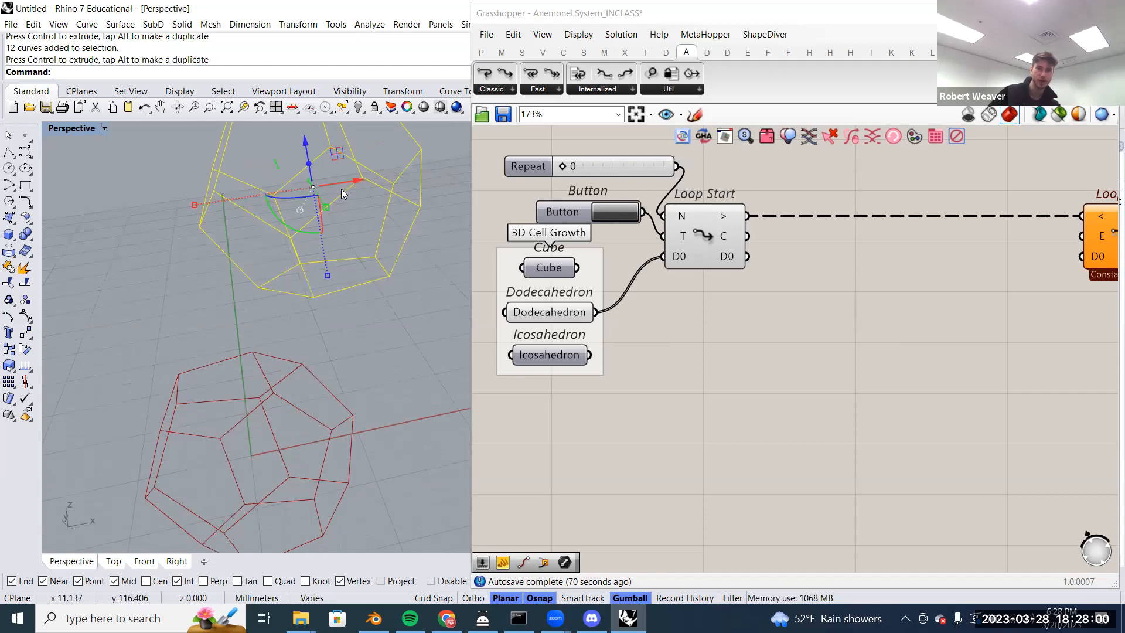
right_drag(287, 291, 279, 384)
drag(269, 373, 246, 346)
right_drag(302, 346, 355, 350)
drag(360, 344, 398, 364)
click(211, 294)
right_drag(211, 294, 360, 320)
click(355, 322)
key(Delete)
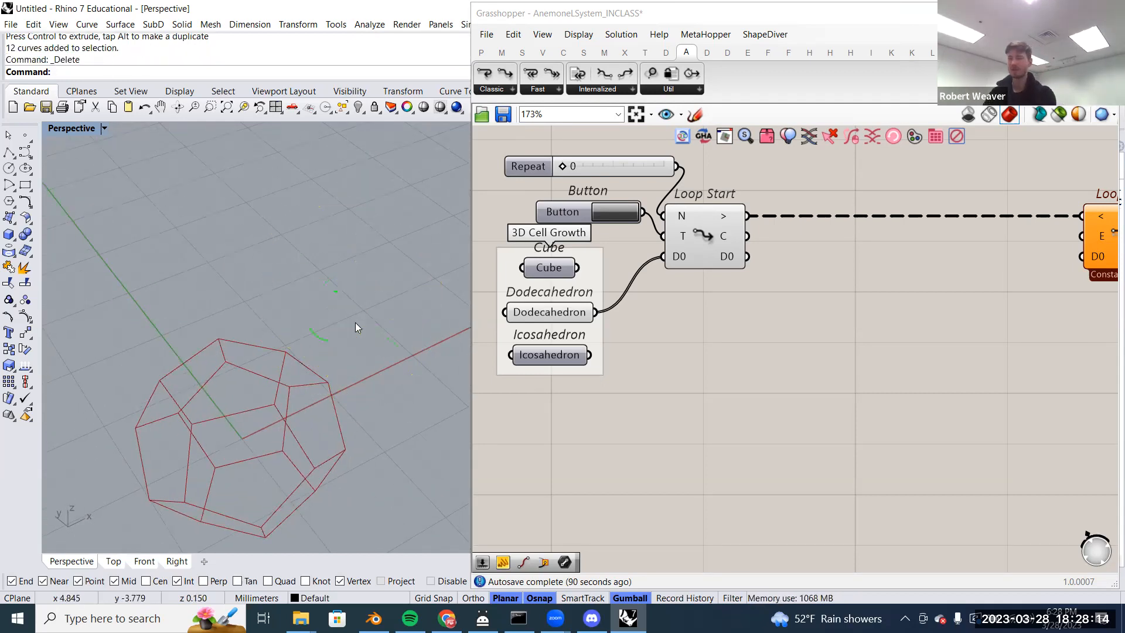
- Add a Polygon Center component below Loop Start and wire Loop Start's D0 output into its P input
key(Home)
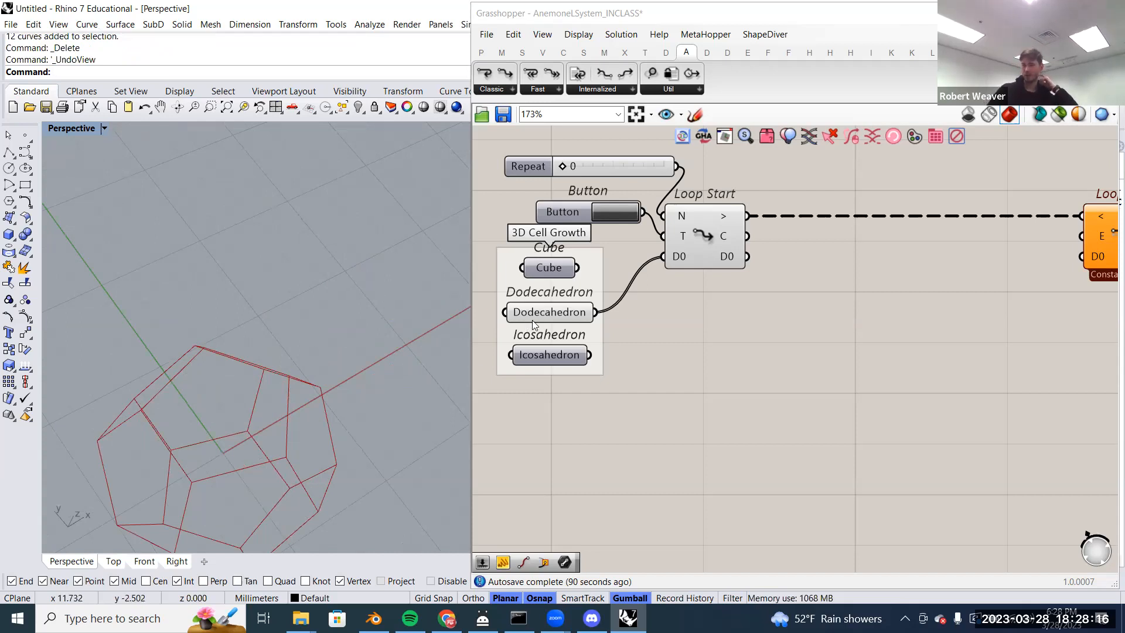
click(690, 236)
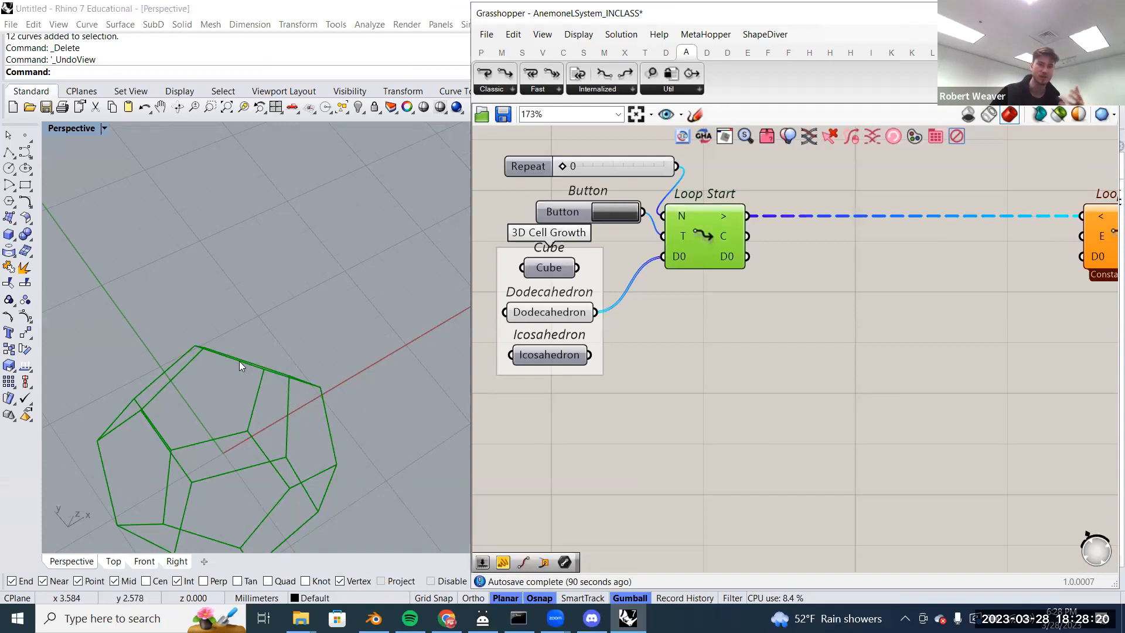
right_drag(193, 433, 380, 425)
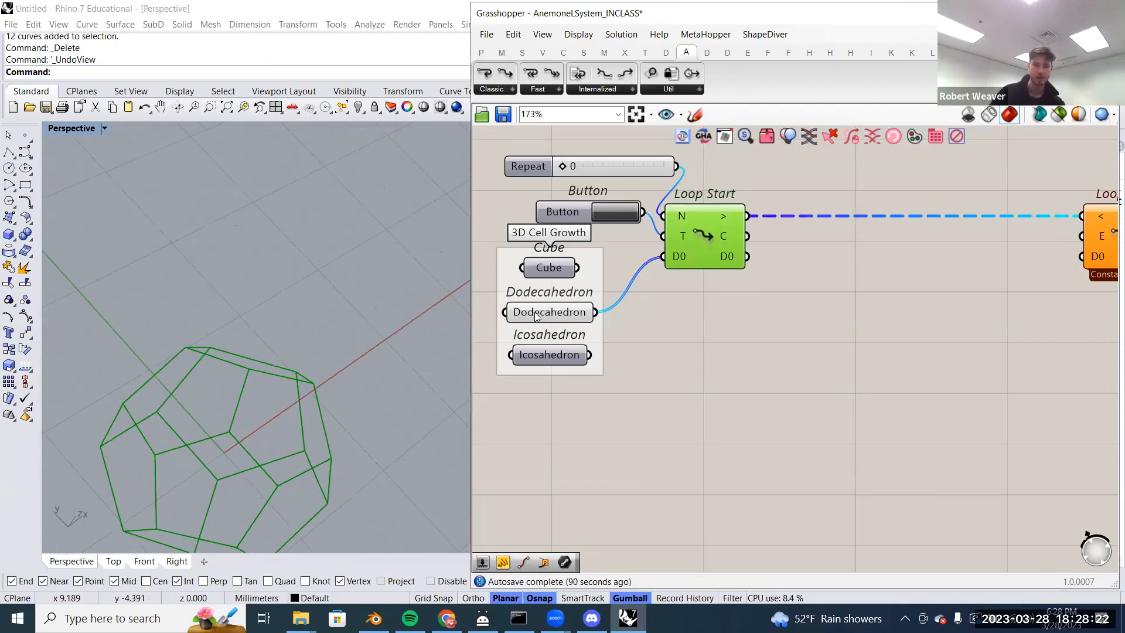
mouse_move(535, 314)
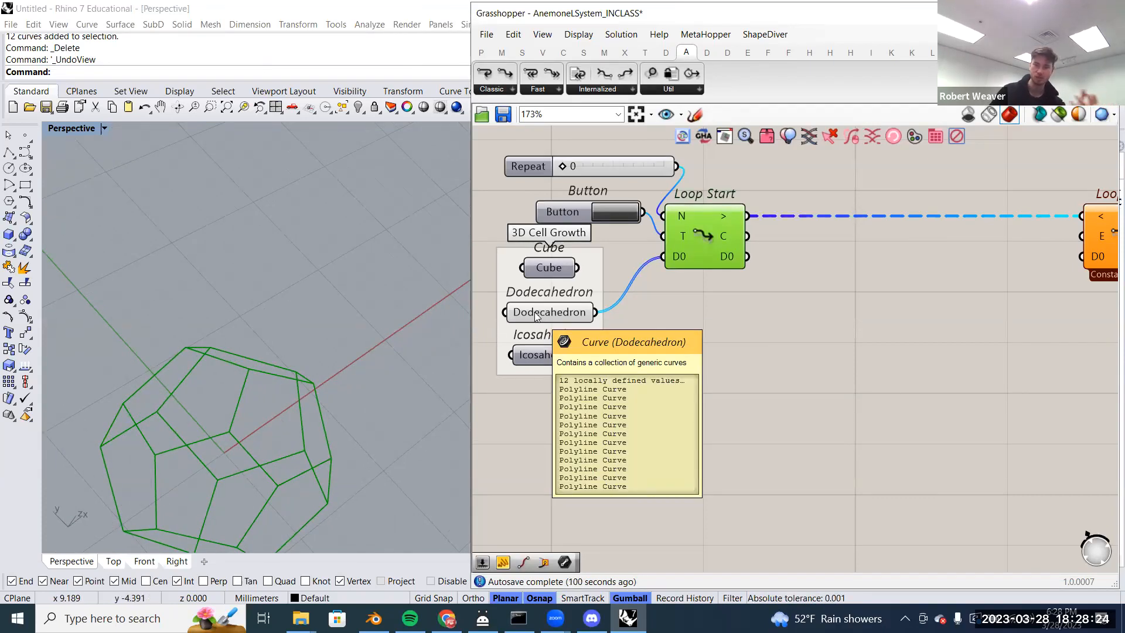
double_click(831, 285)
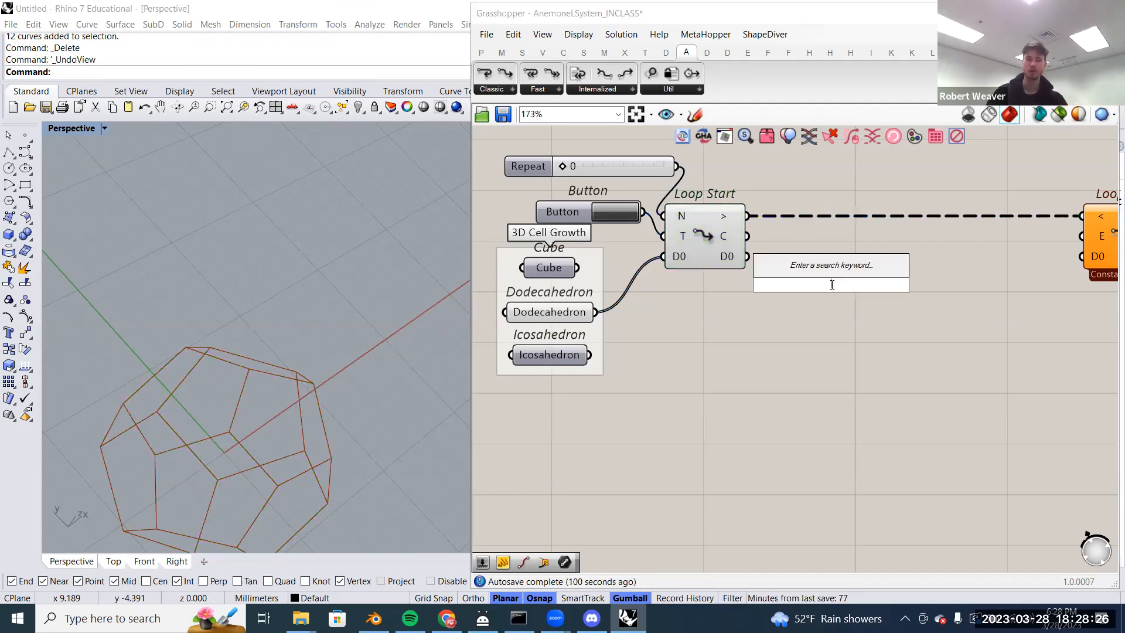
text(center)
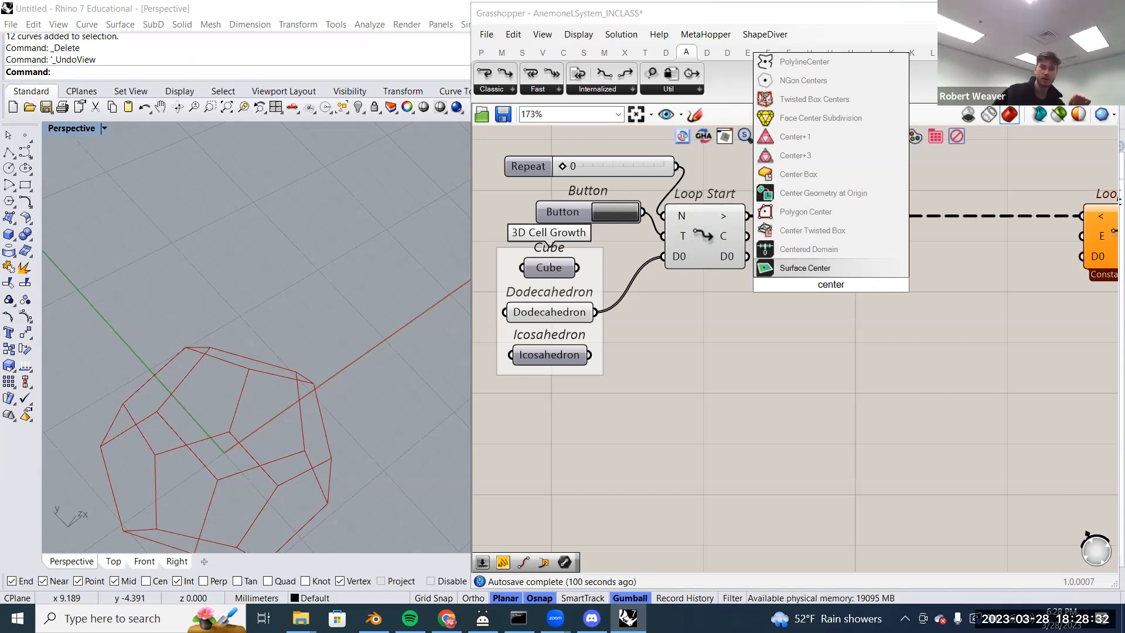
click(870, 218)
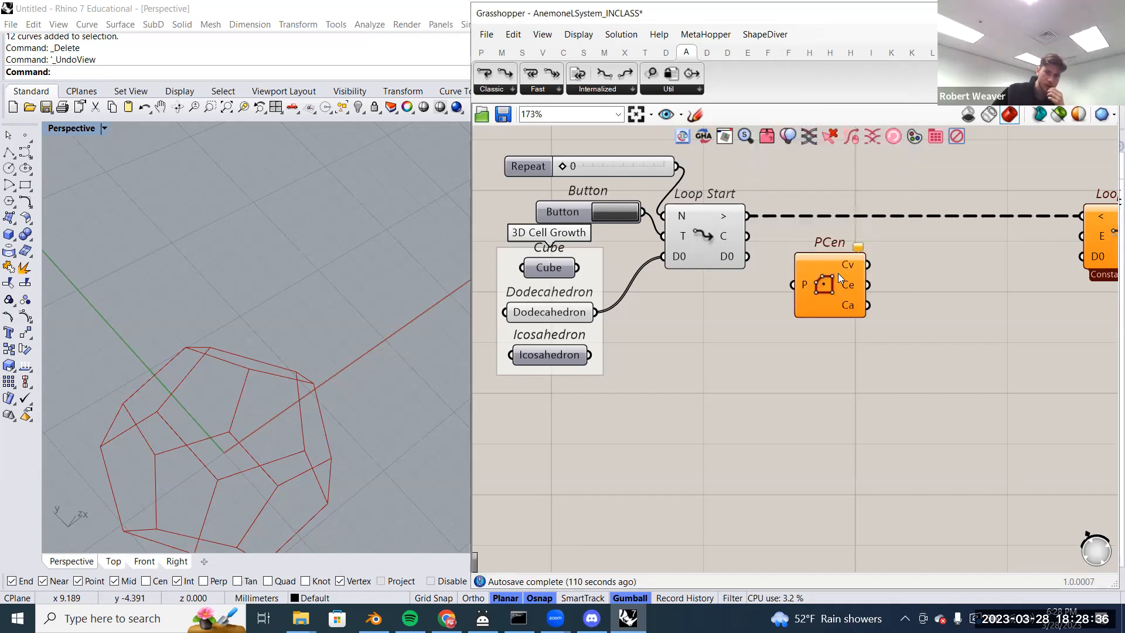
drag(838, 273, 808, 308)
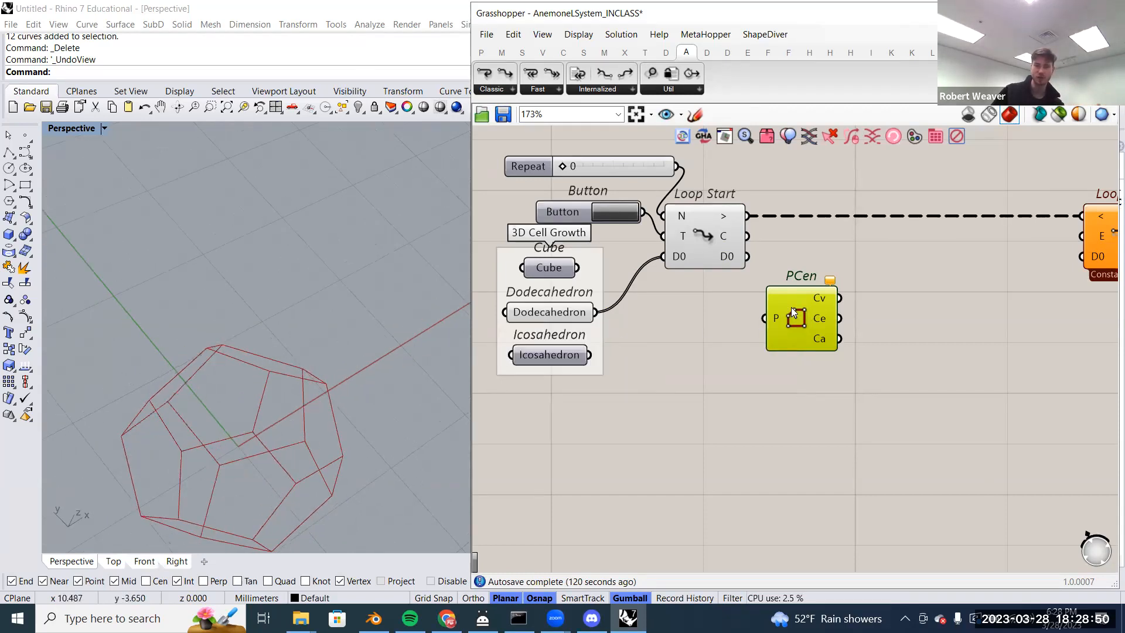
drag(750, 257, 765, 318)
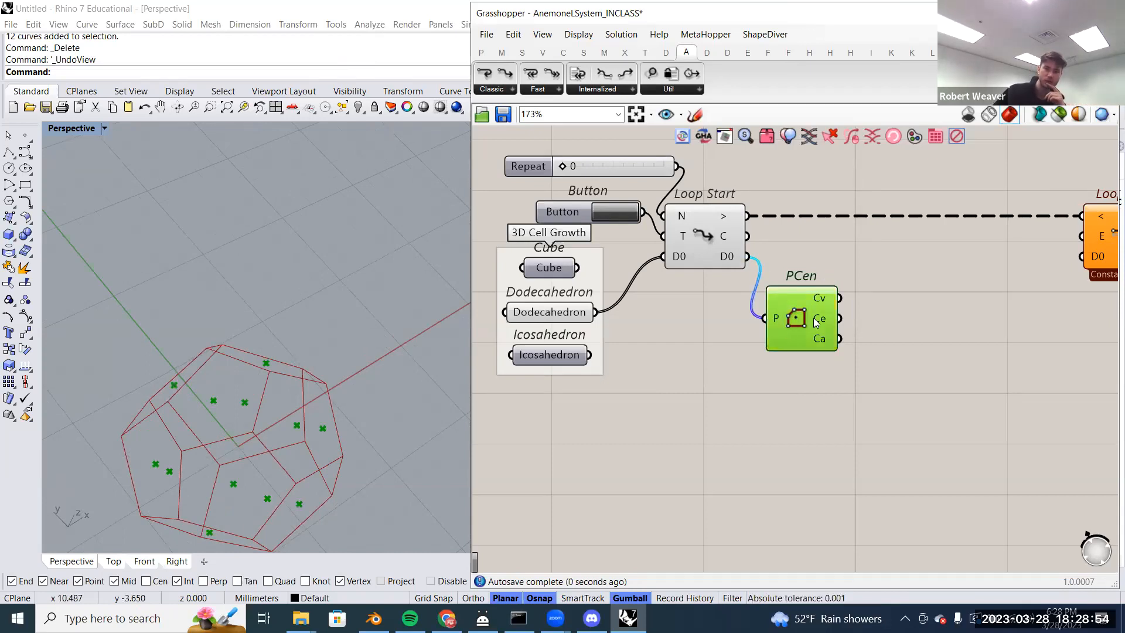
- Check the Polygon Center outputs against the dodecahedron faces and move the component further below Loop Start
mouse_move(813, 317)
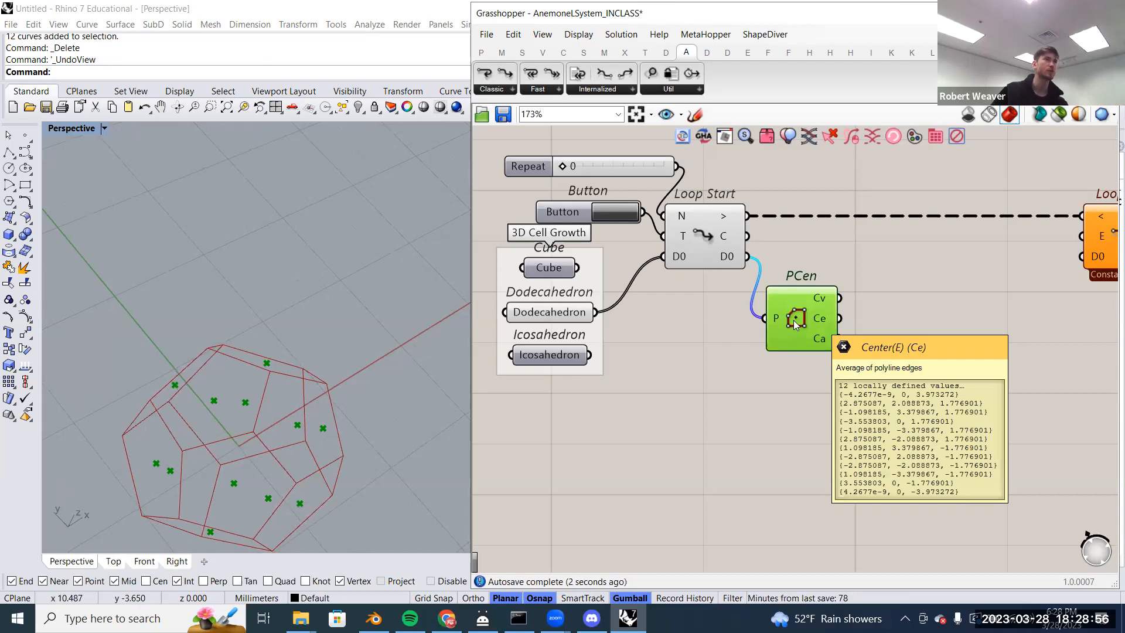
right_drag(254, 454, 273, 447)
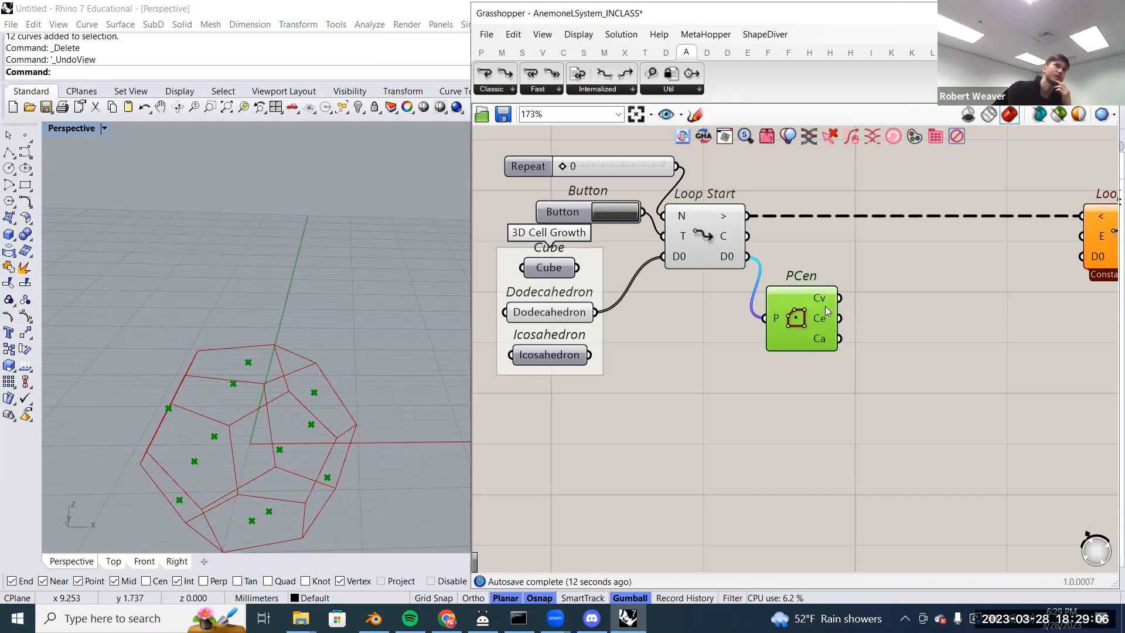
mouse_move(827, 311)
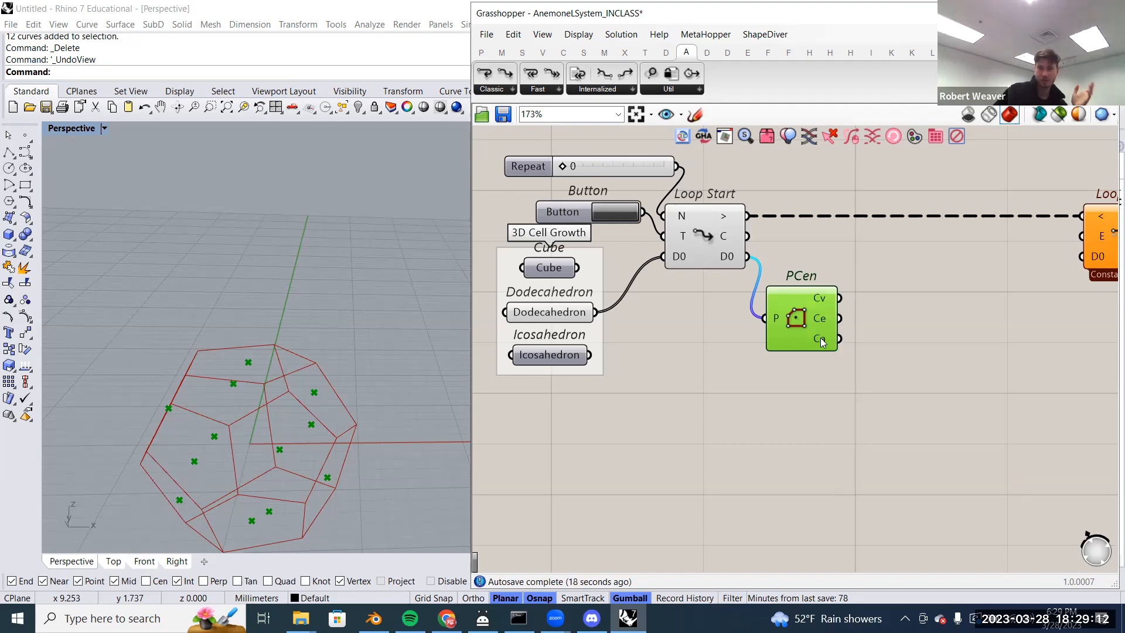
mouse_move(824, 345)
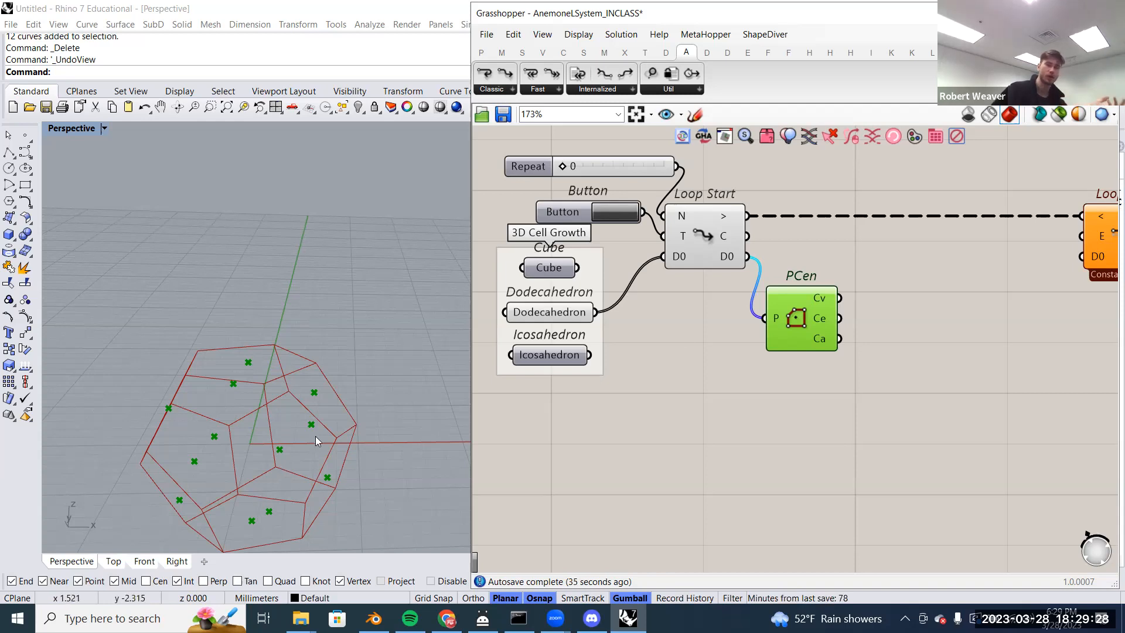
scroll(202, 467, up, 8)
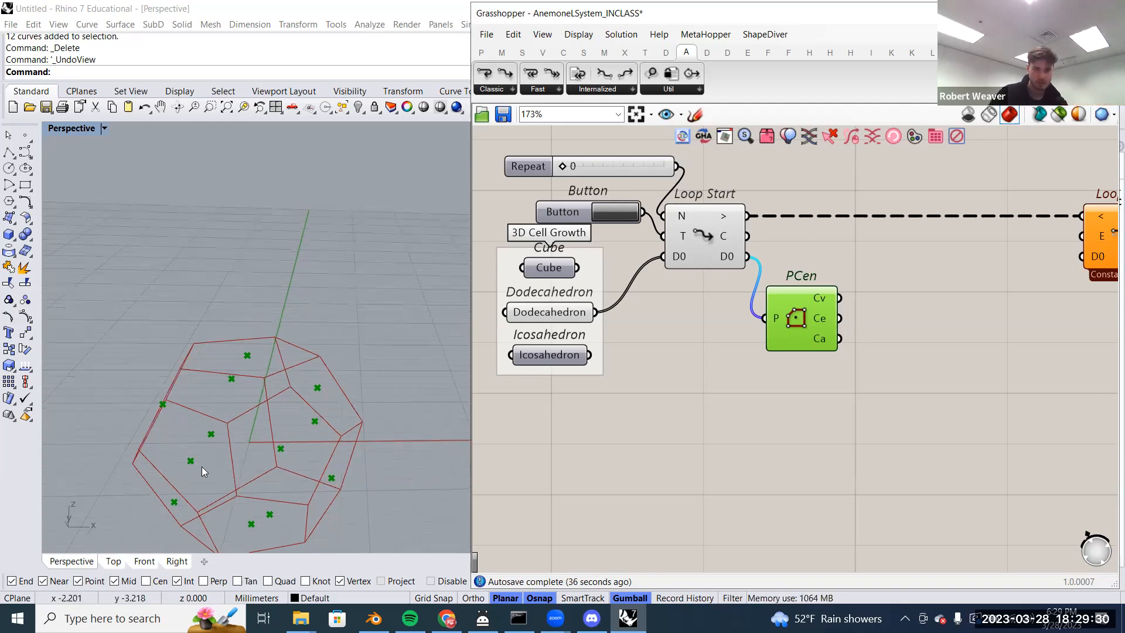
scroll(230, 457, down, 10)
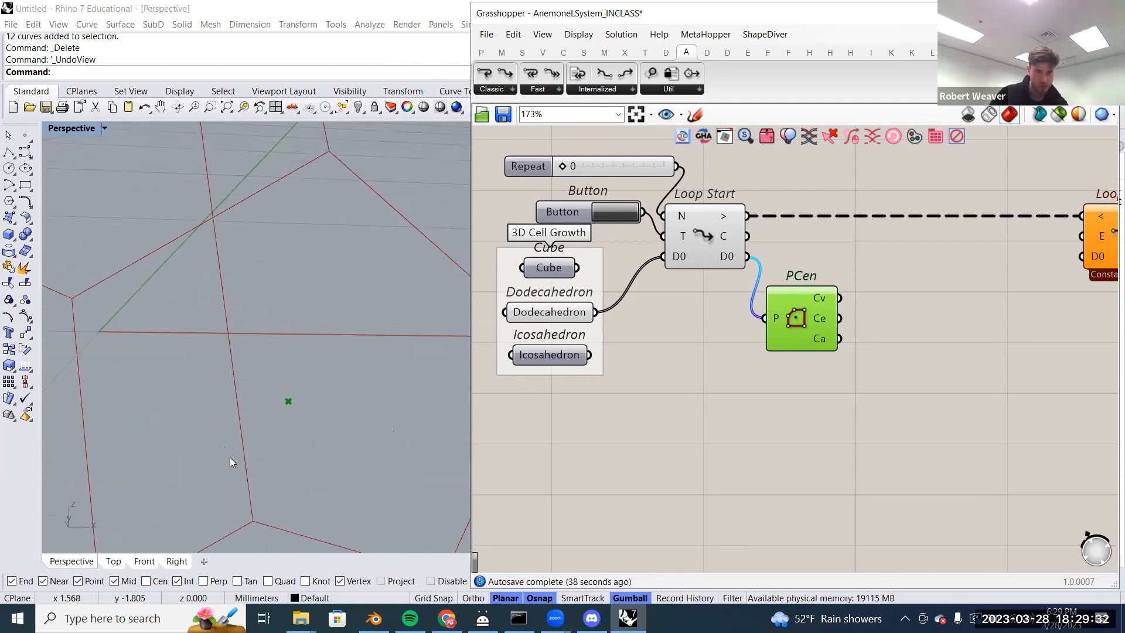
right_drag(918, 331, 888, 365)
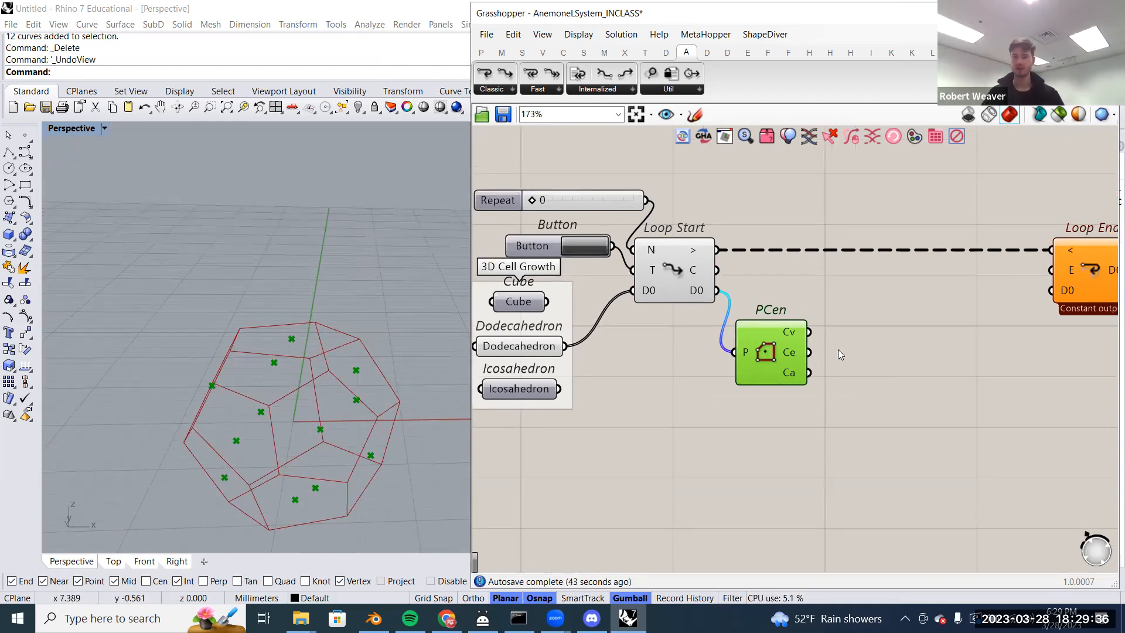
right_drag(876, 366, 856, 357)
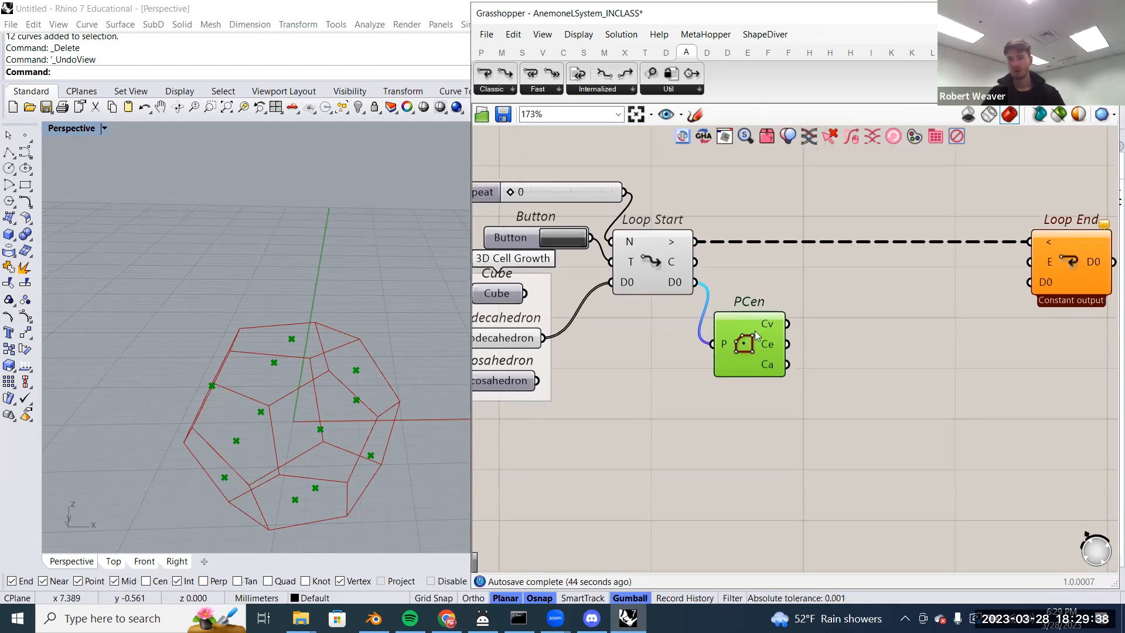
drag(755, 331, 726, 384)
click(813, 374)
right_drag(812, 374, 788, 367)
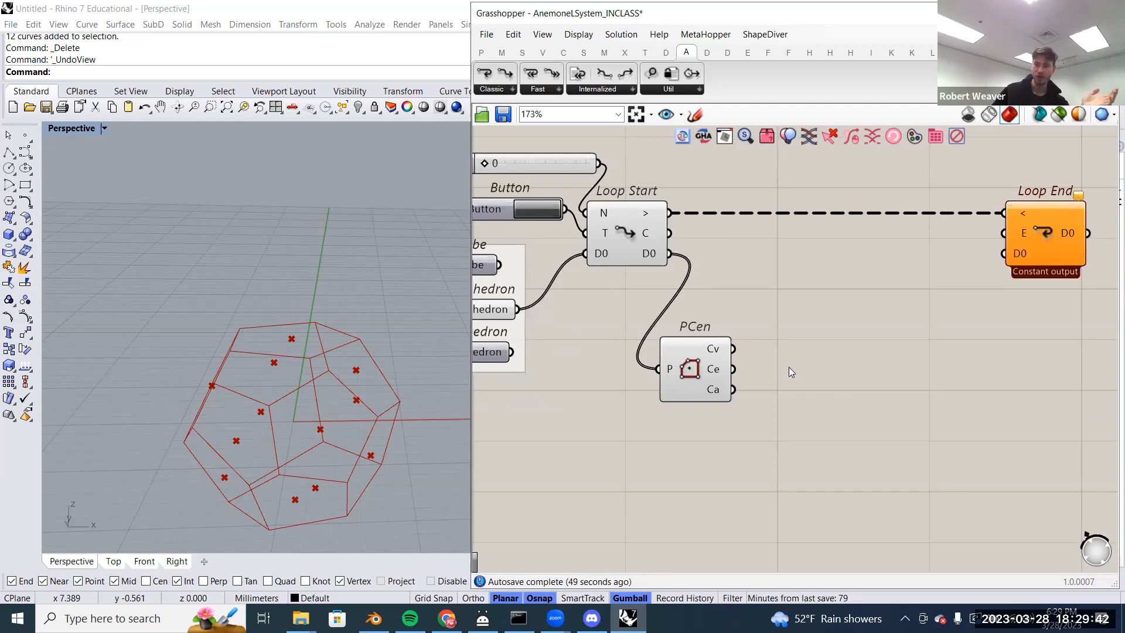
- Add a Random component, inspect its inputs, and place it beyond Polygon Center with space left between them
double_click(810, 397)
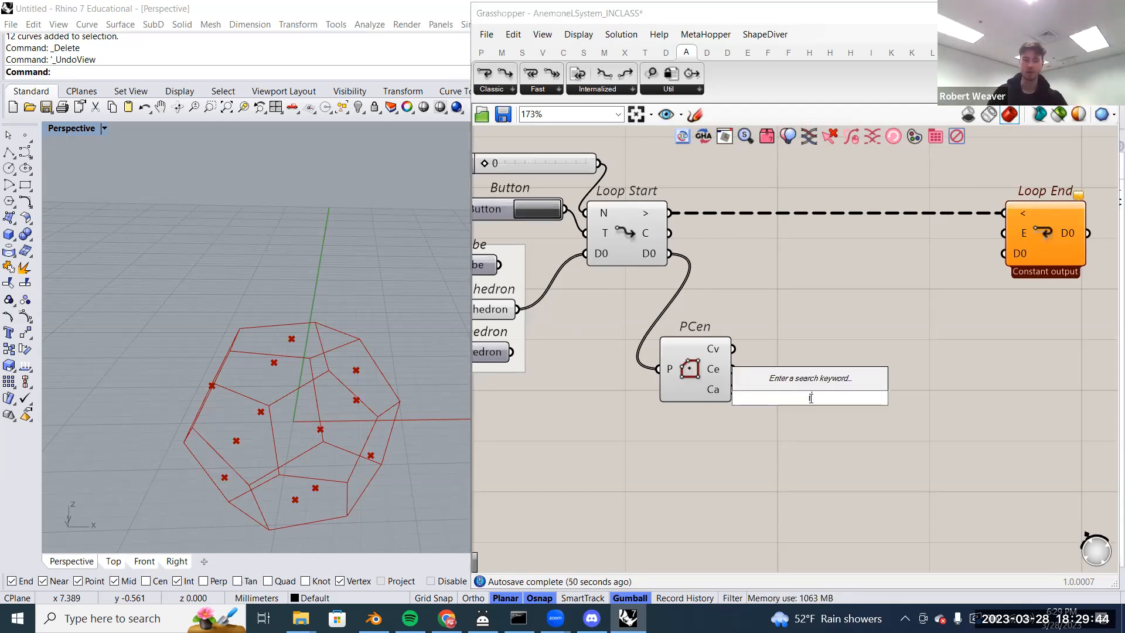
text(rand)
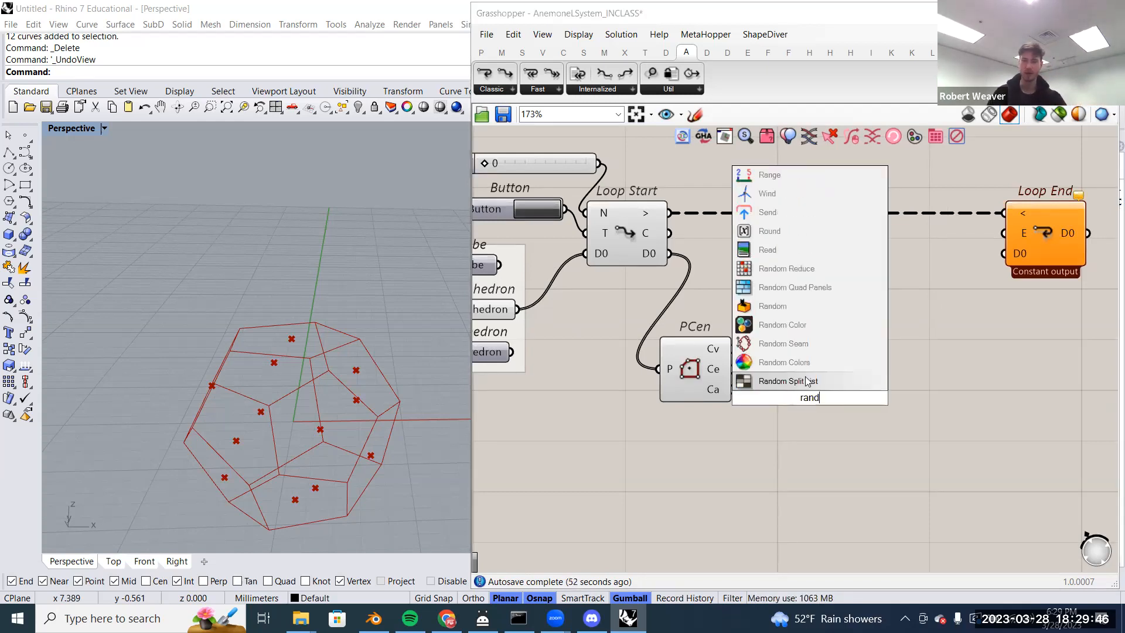
click(808, 306)
scroll(817, 405, up, 2)
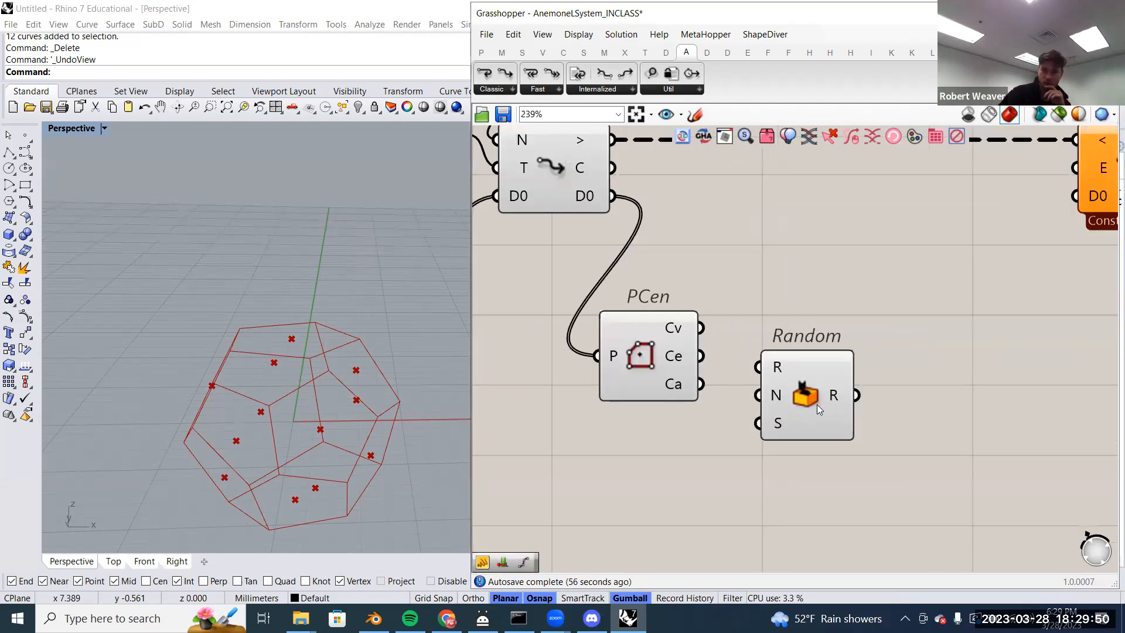
scroll(817, 404, up, 8)
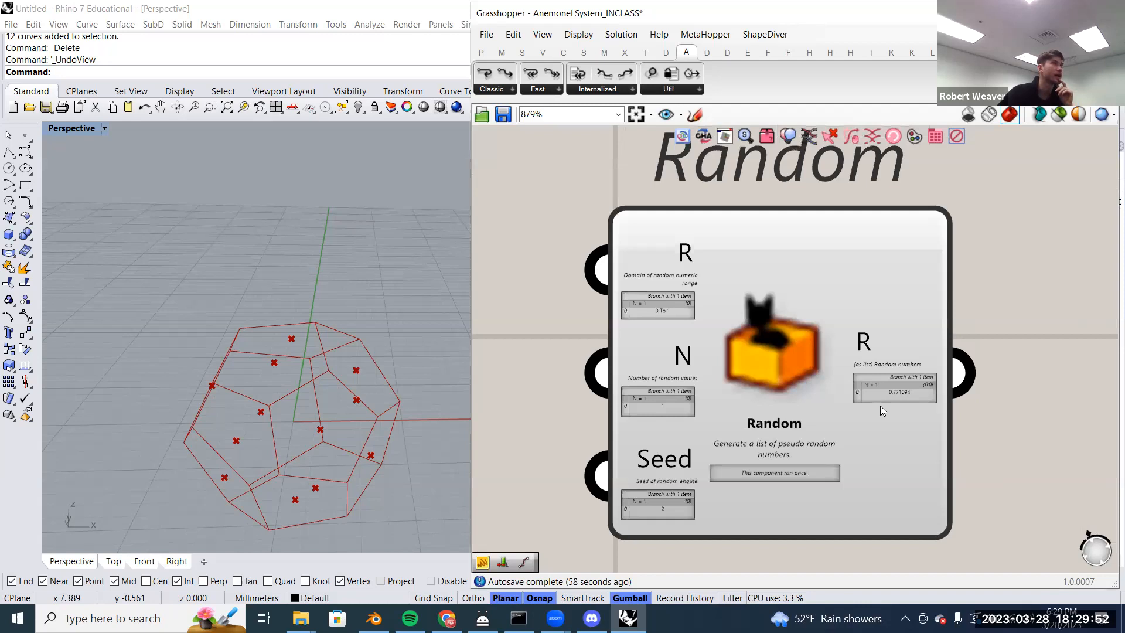
scroll(881, 406, down, 4)
scroll(885, 404, down, 2)
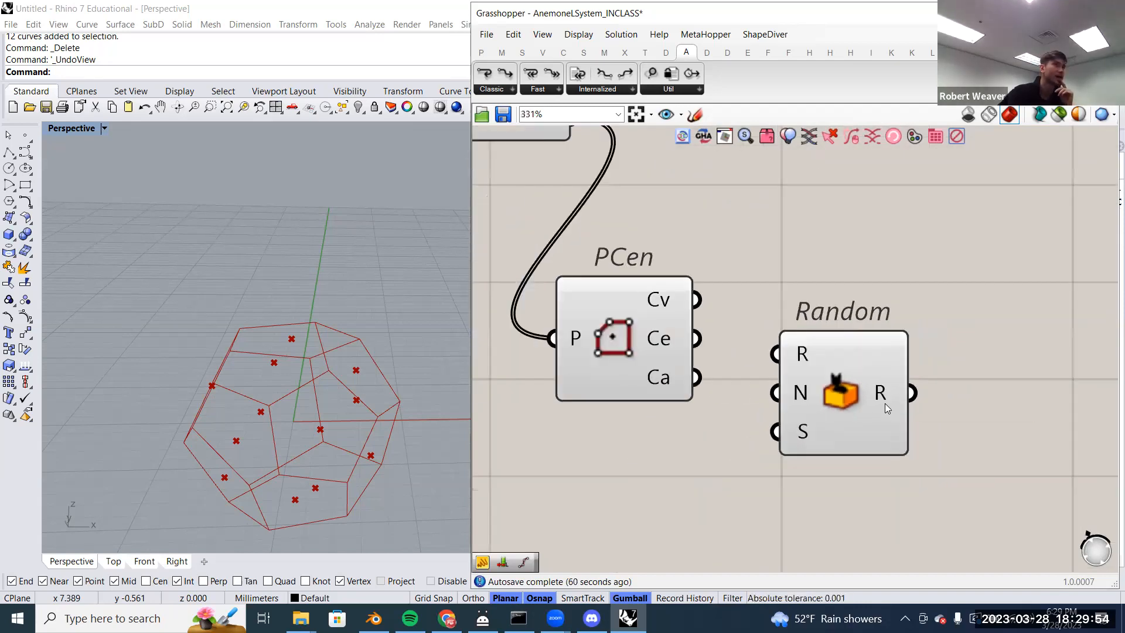
scroll(863, 411, down, 3)
drag(832, 404, 959, 408)
click(835, 423)
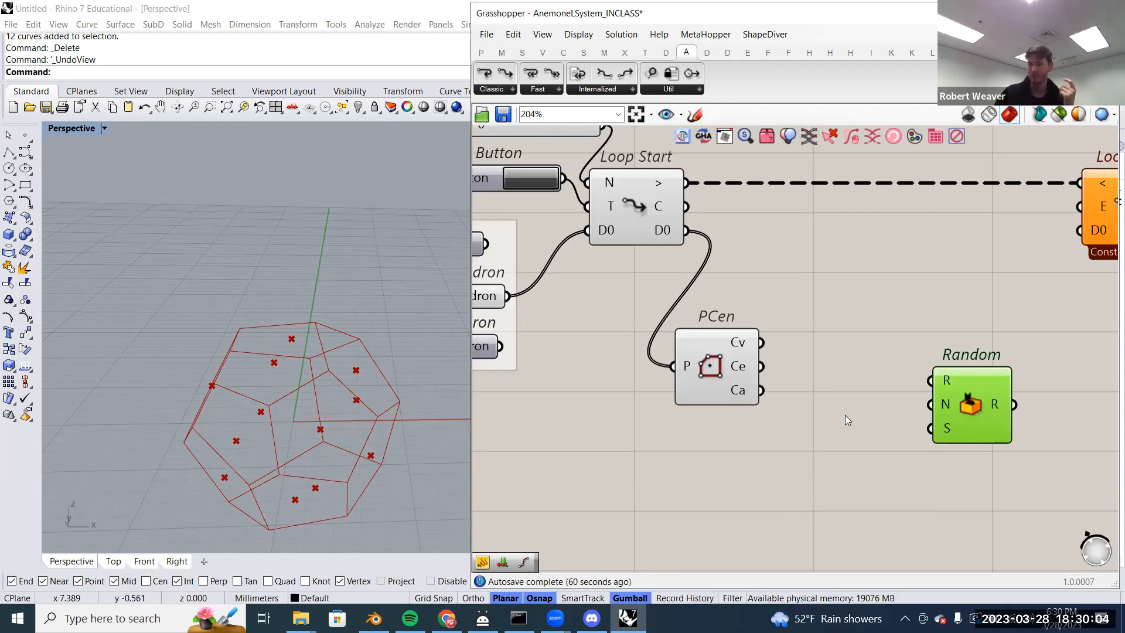
- Add a List Length component between Polygon Center and Random
click(808, 432)
double_click(807, 432)
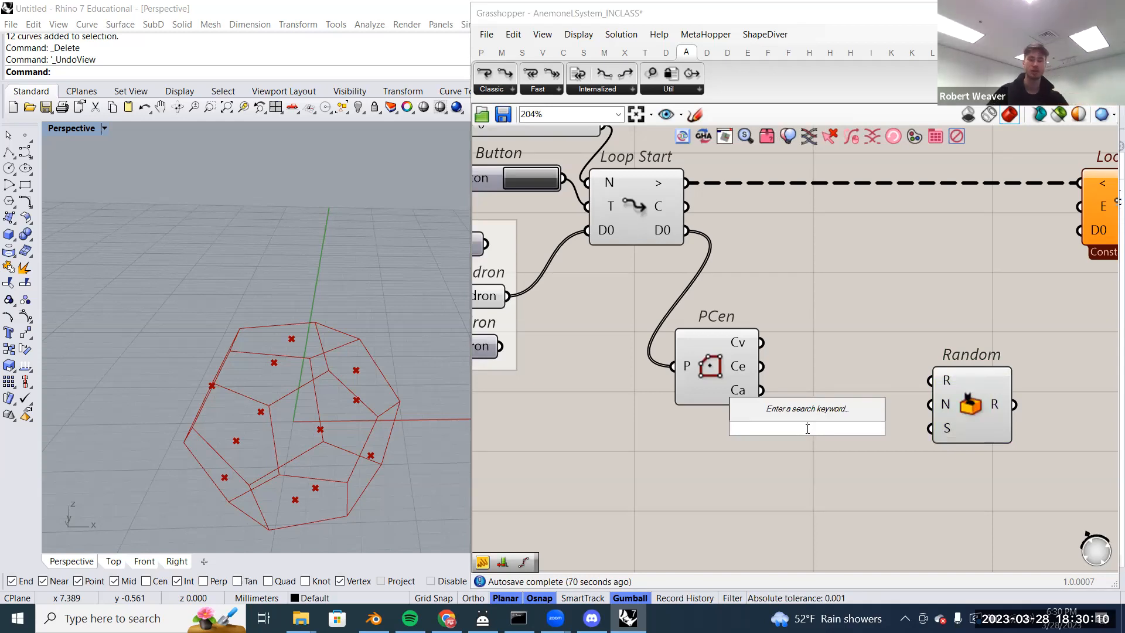
text(li le)
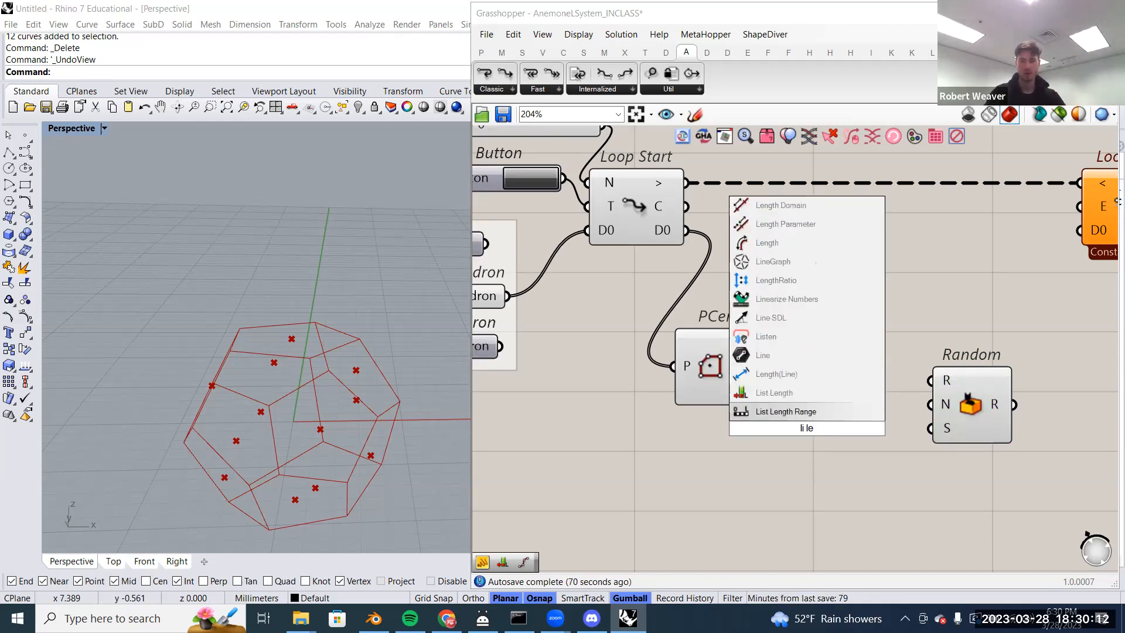
key(Up)
key(Return)
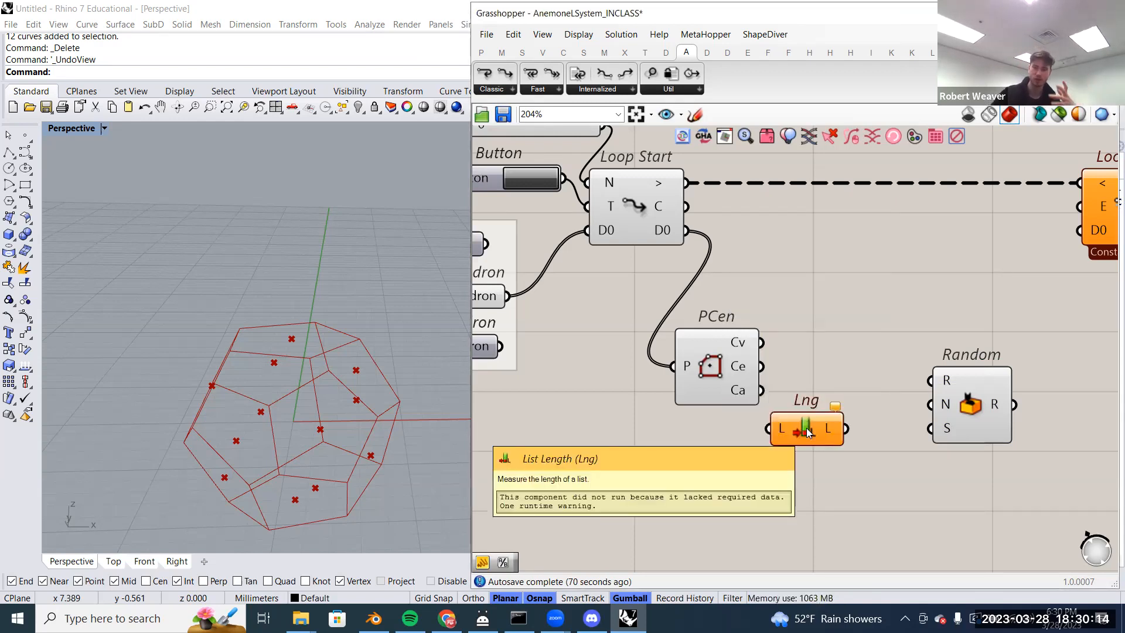
mouse_move(742, 343)
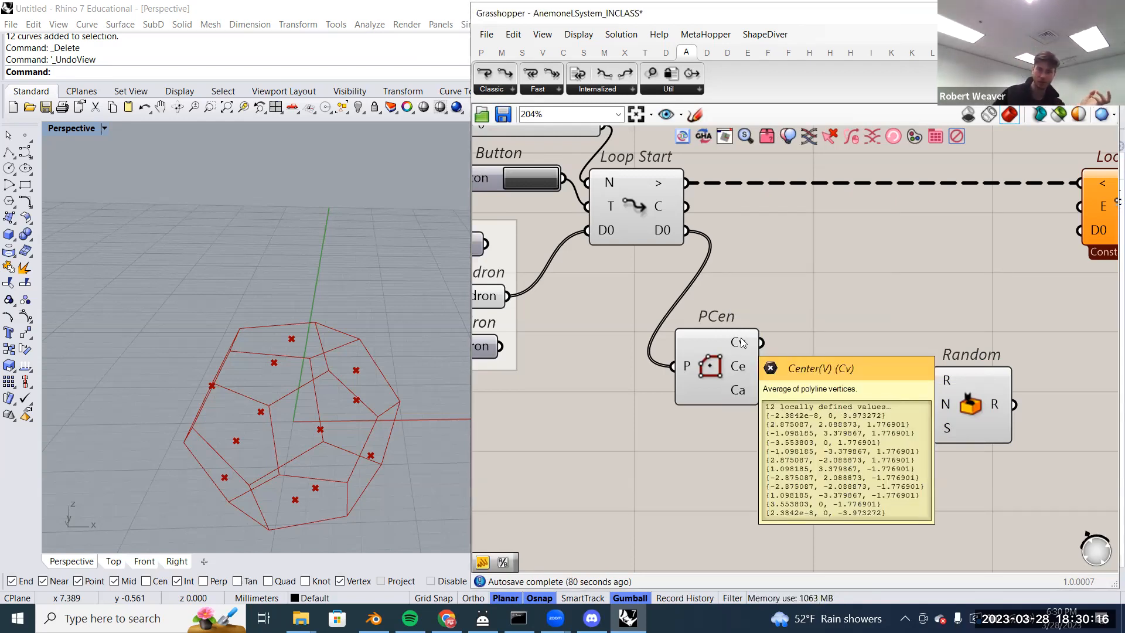
- Wire Polygon Center's Cv output into List Length and the List Length output into Random's R input
drag(742, 344, 820, 341)
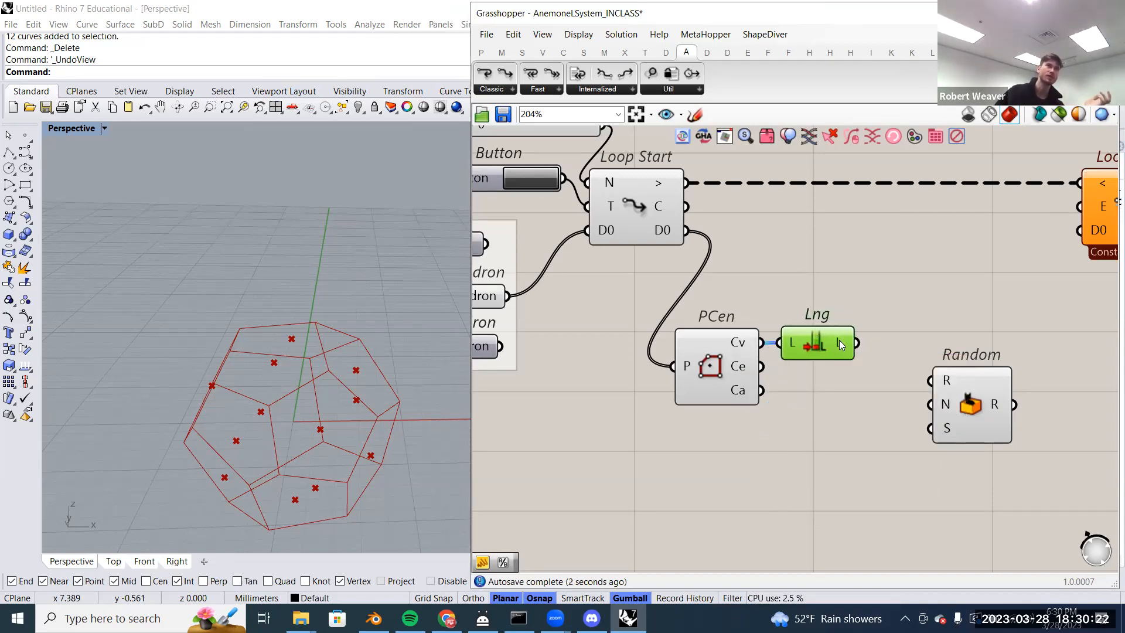
mouse_move(842, 344)
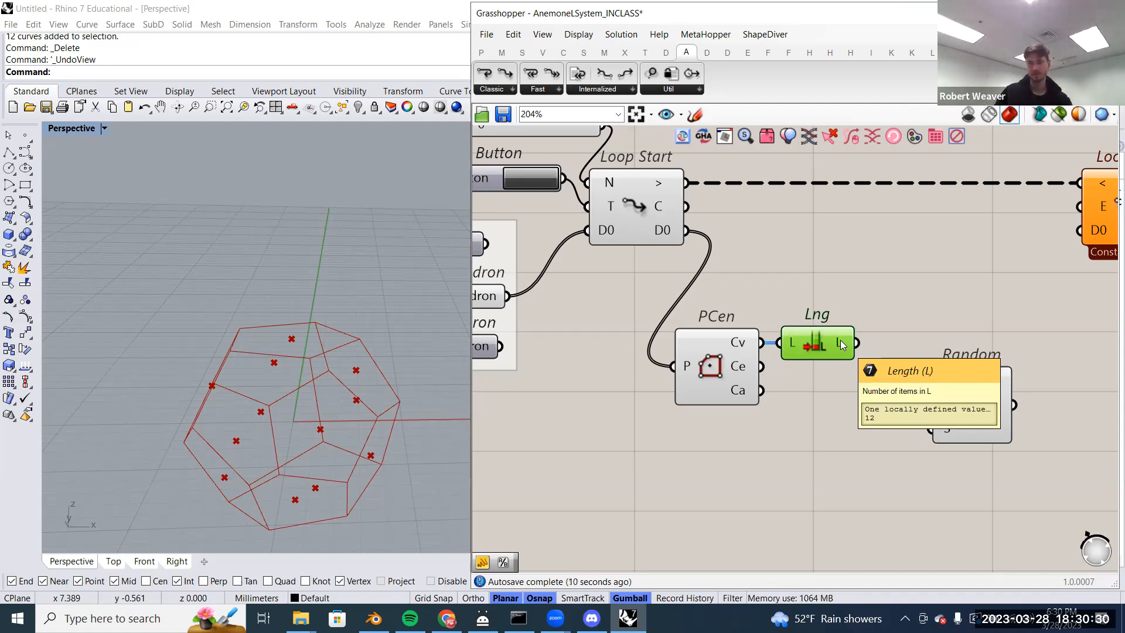
right_drag(893, 341, 889, 327)
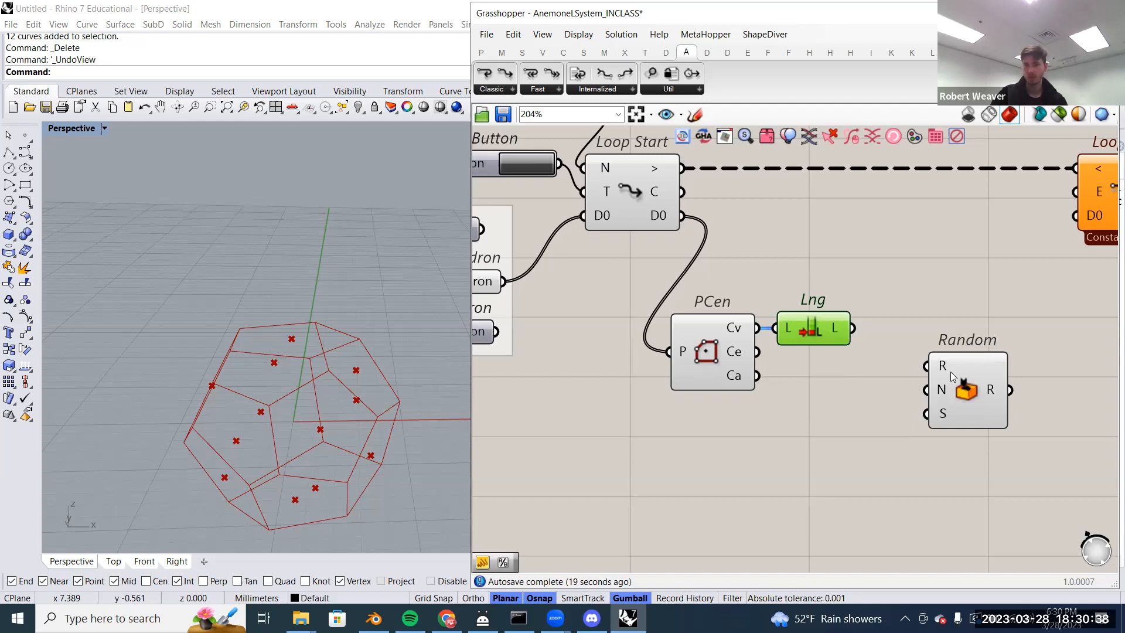
mouse_move(946, 372)
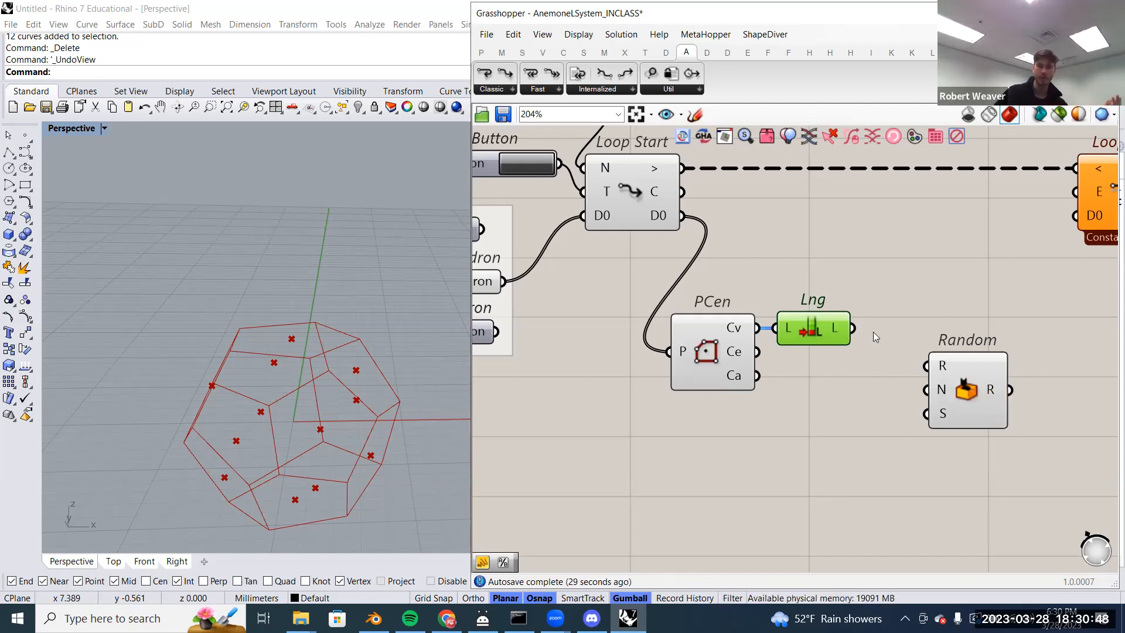
right_drag(873, 332, 833, 342)
drag(795, 327, 881, 367)
mouse_move(882, 367)
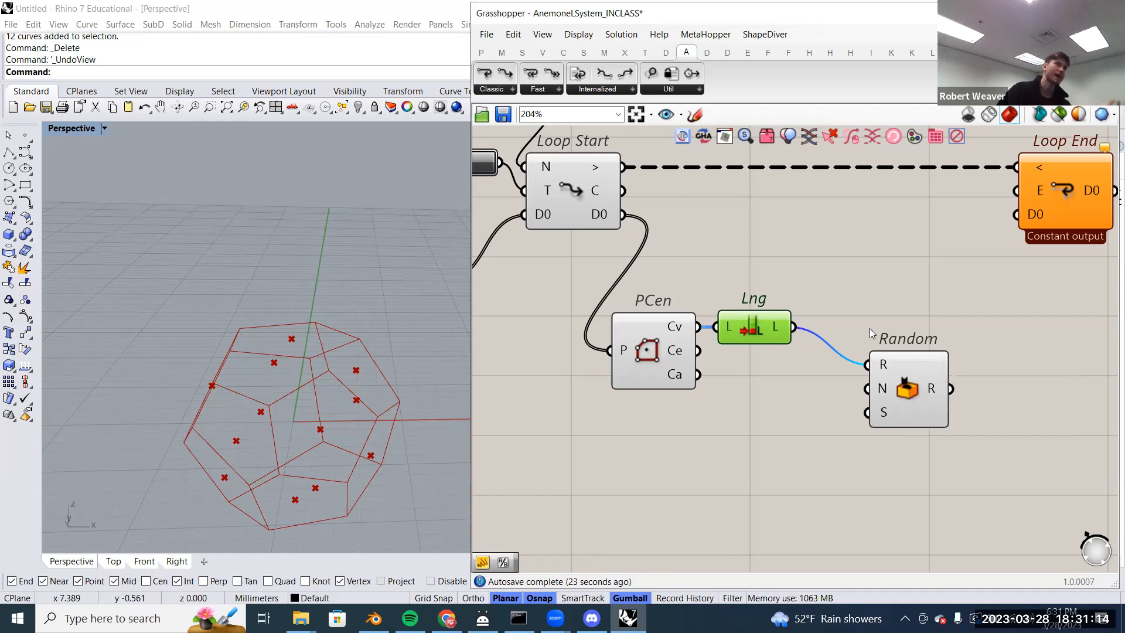
- Insert an X Minus One component between List Length and Random's R input, moving Random away for room and aligning the new component with List Length
drag(921, 397, 994, 415)
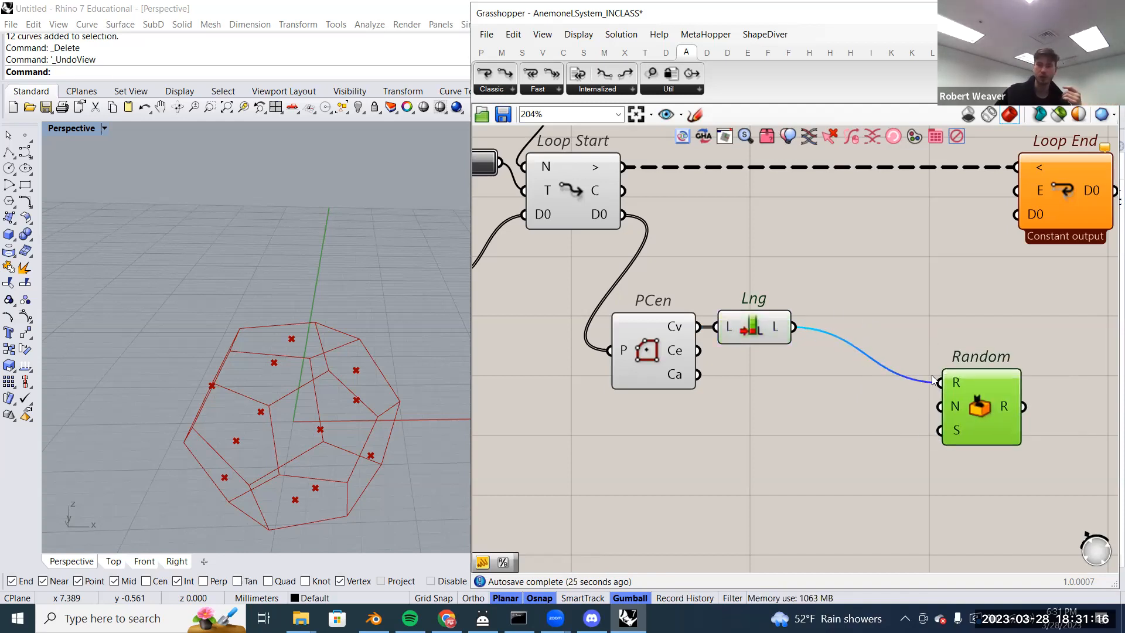
double_click(804, 282)
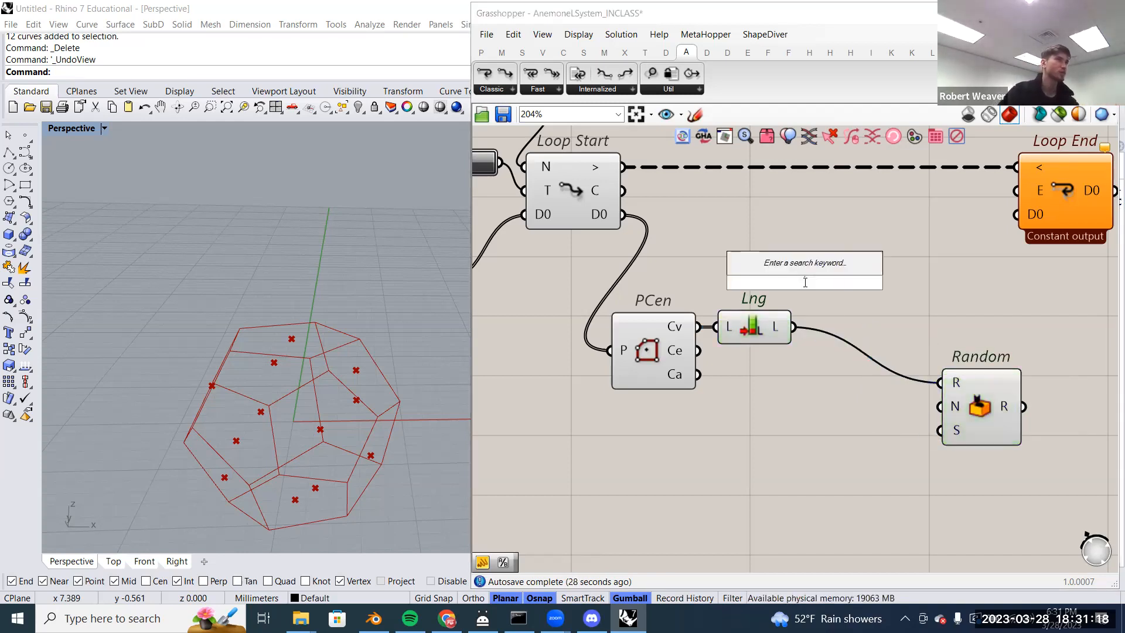
text(x)
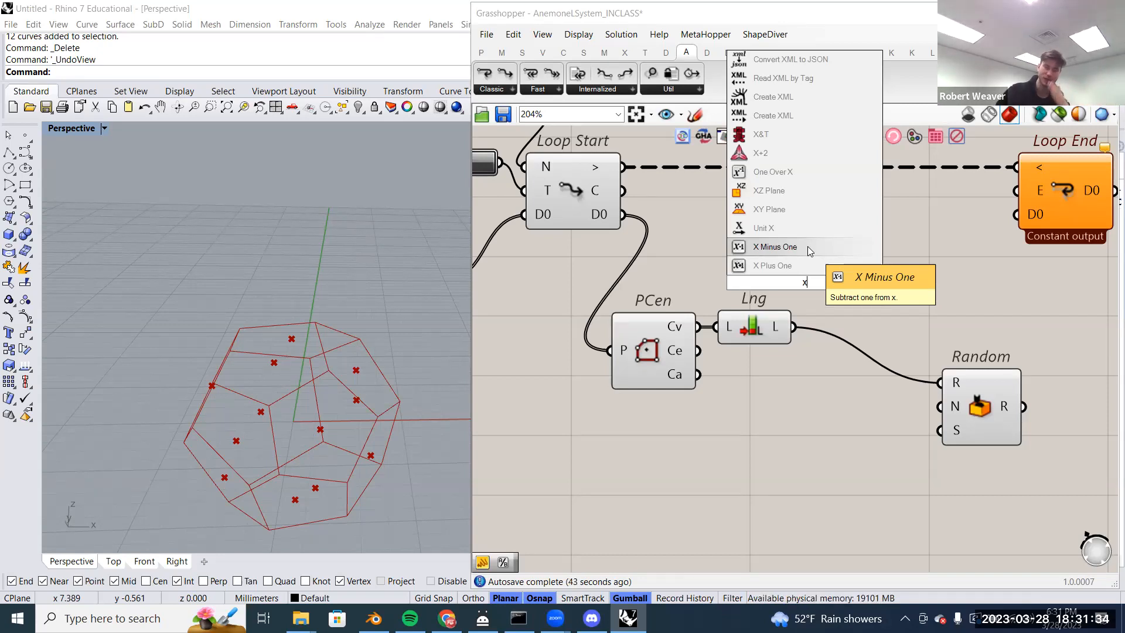
click(808, 247)
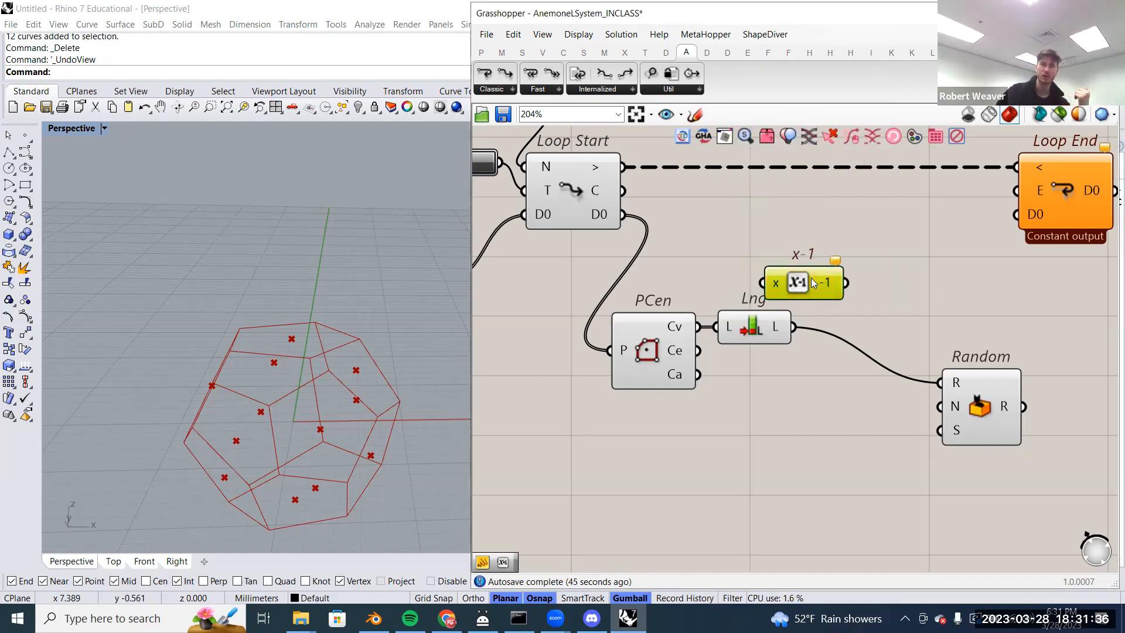
drag(813, 282, 880, 296)
drag(794, 326, 829, 296)
drag(912, 296, 938, 384)
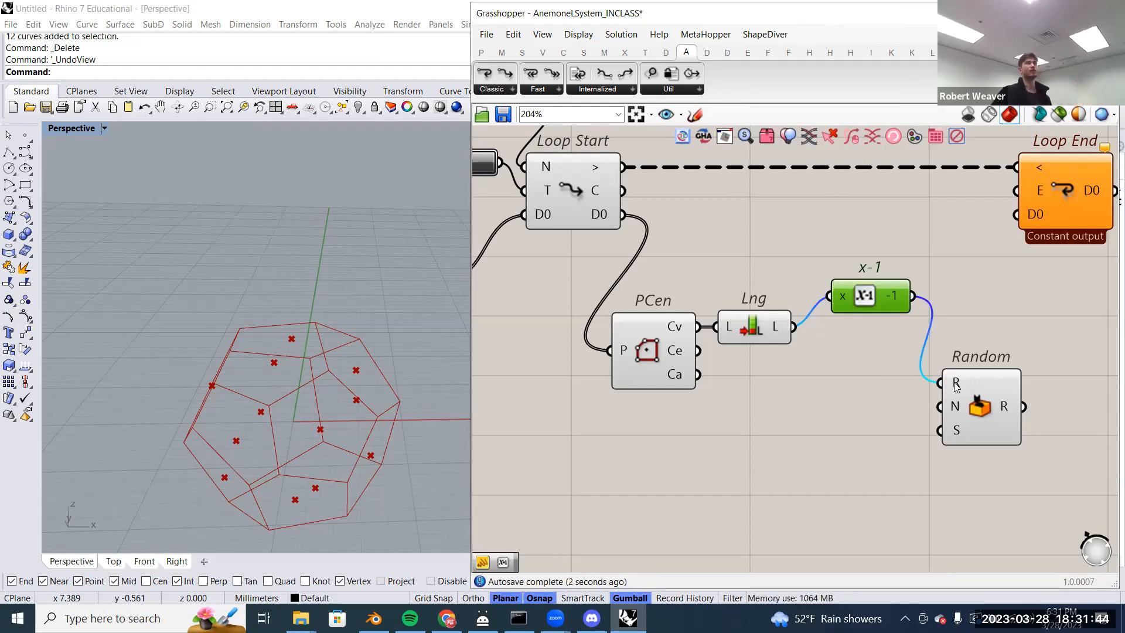
mouse_move(955, 386)
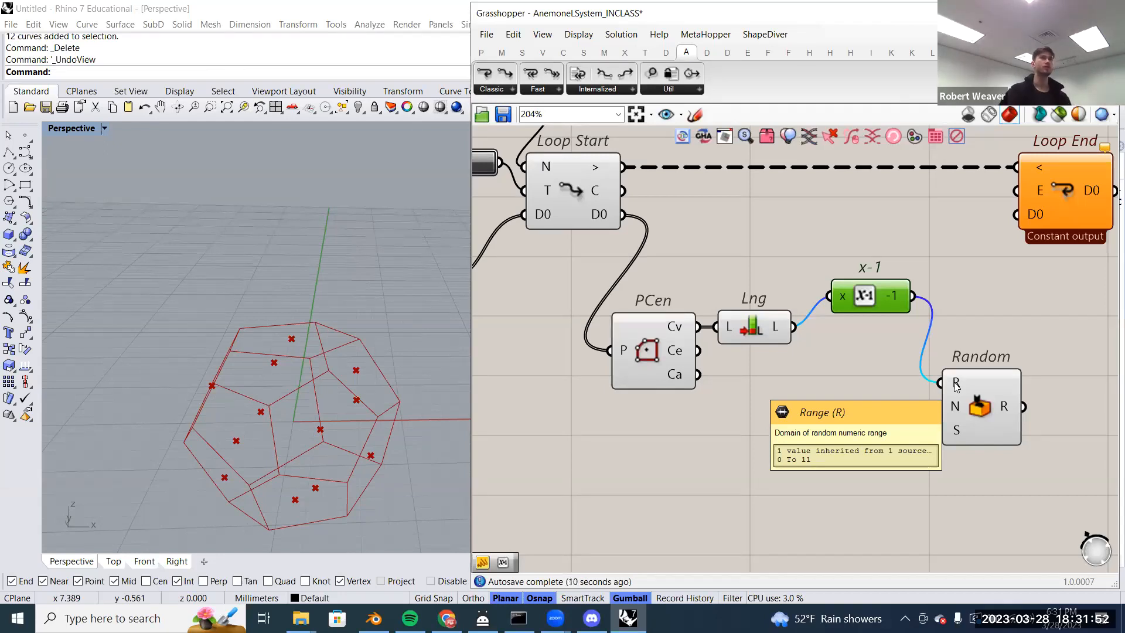
drag(877, 293, 865, 328)
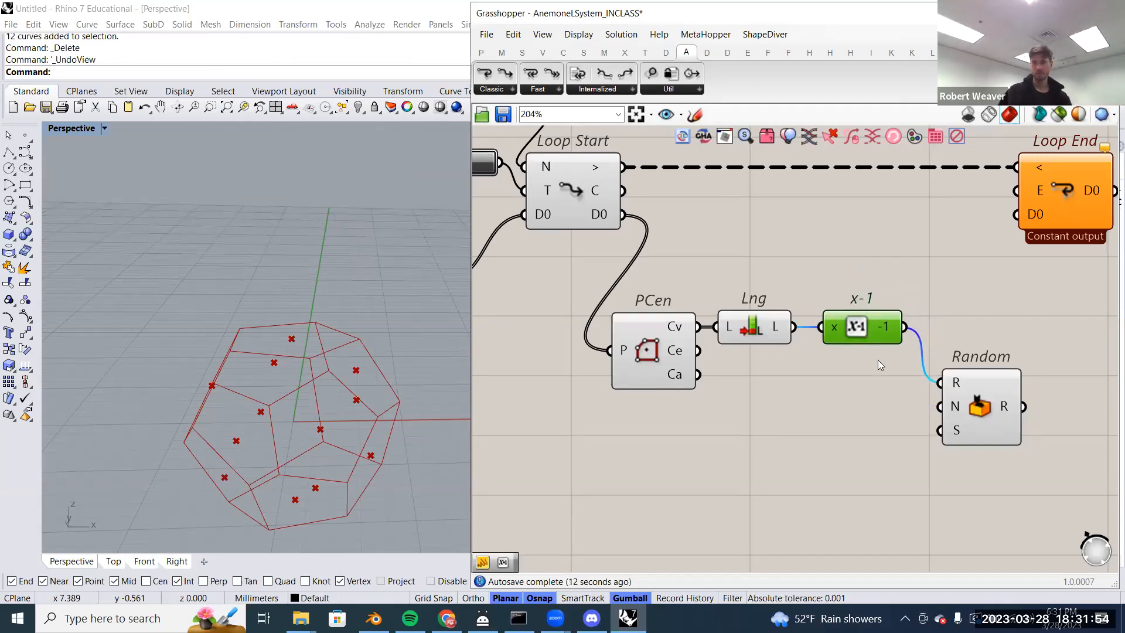
- Wire Loop Start's C counter output into Random's S seed input
right_drag(905, 391, 870, 386)
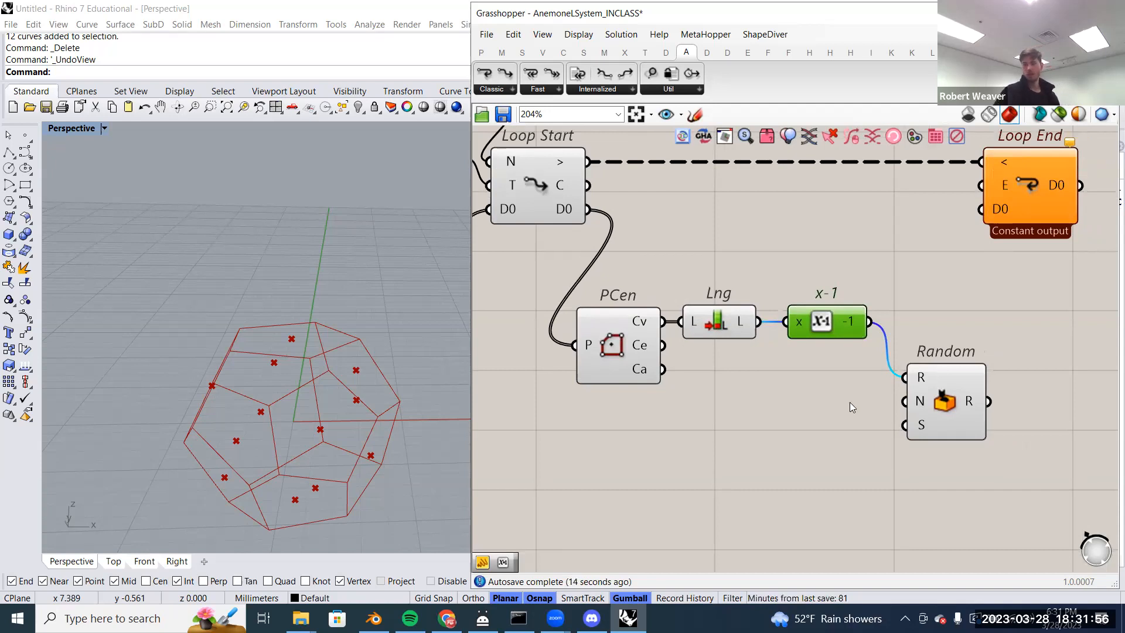
scroll(852, 401, down, 1)
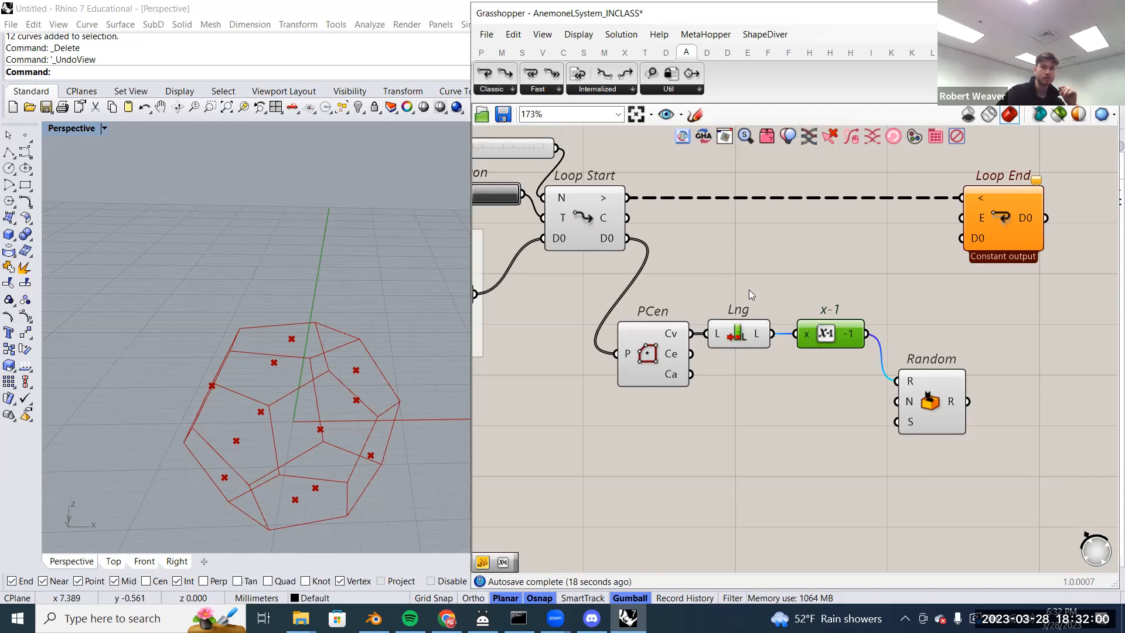
mouse_move(606, 221)
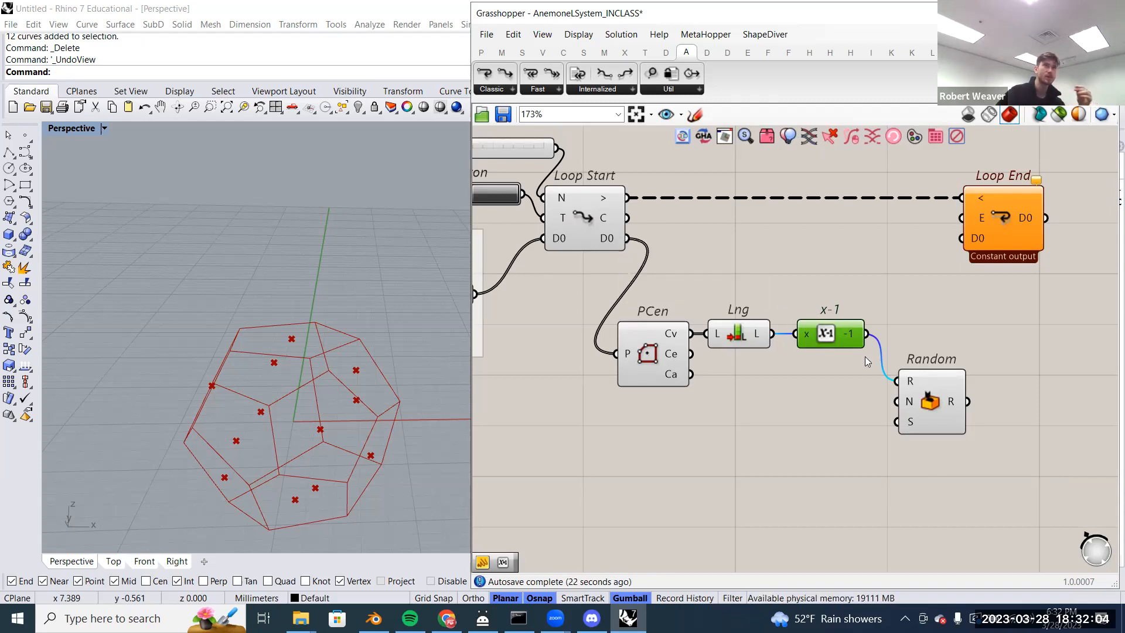
mouse_move(936, 404)
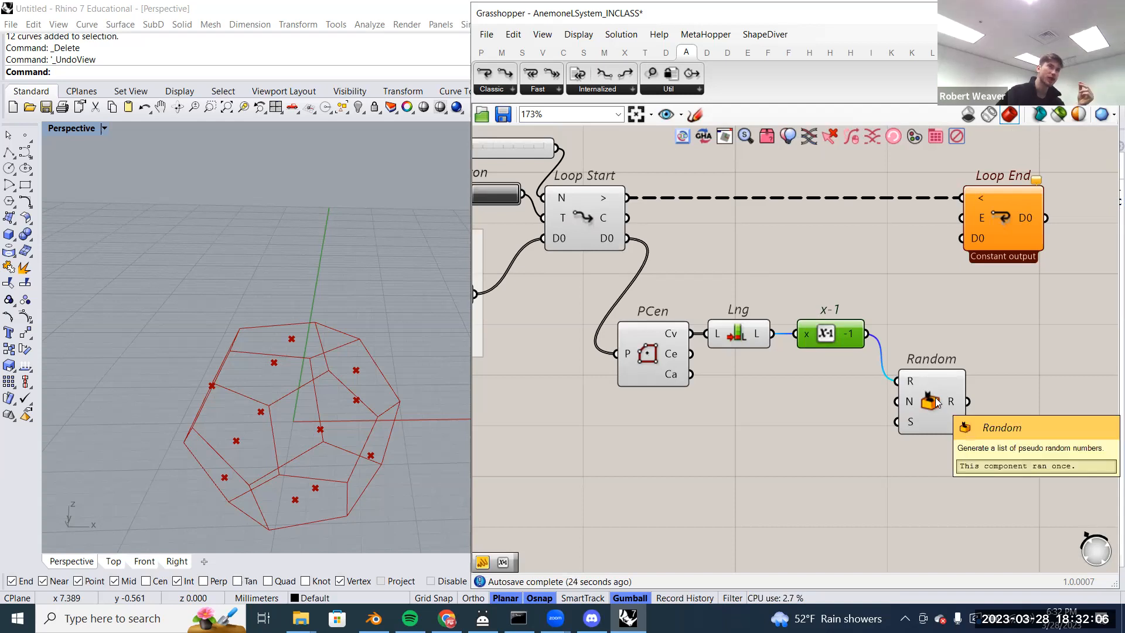
mouse_move(912, 428)
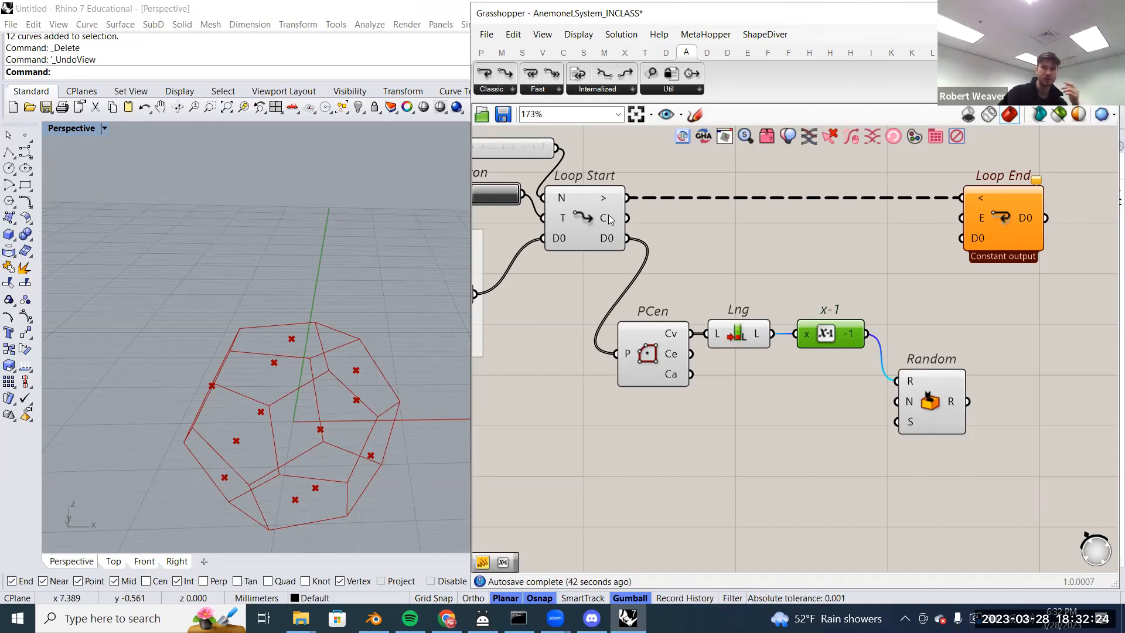
drag(609, 219, 909, 421)
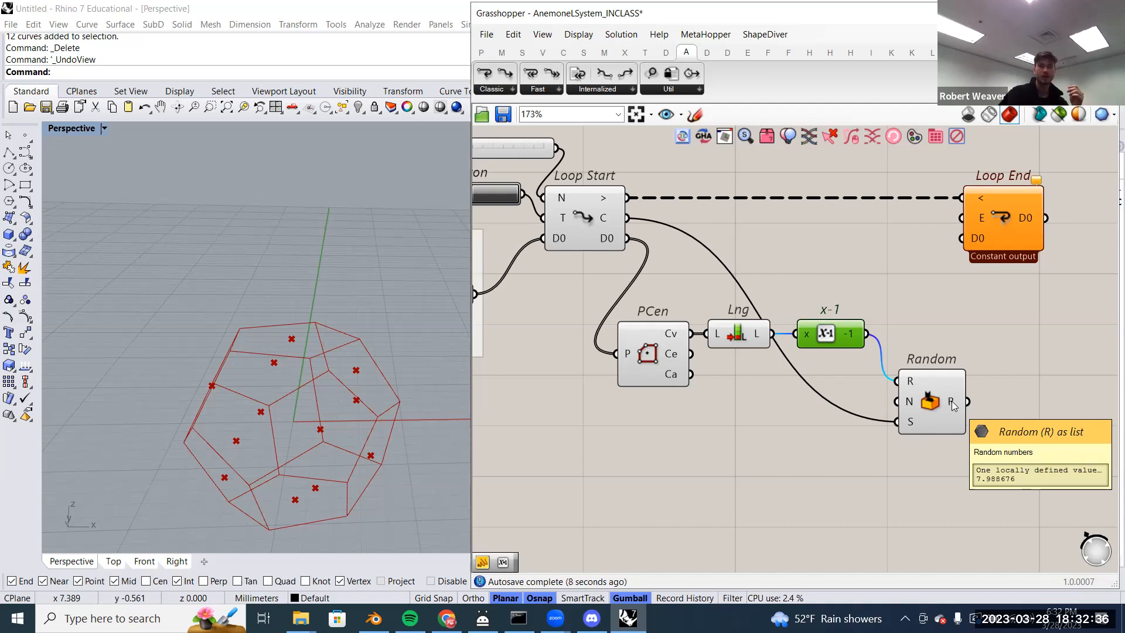
- Move Random slightly closer to X Minus One and switch it to output Integer Numbers, checking its R output
scroll(952, 401, up, 3)
click(910, 407)
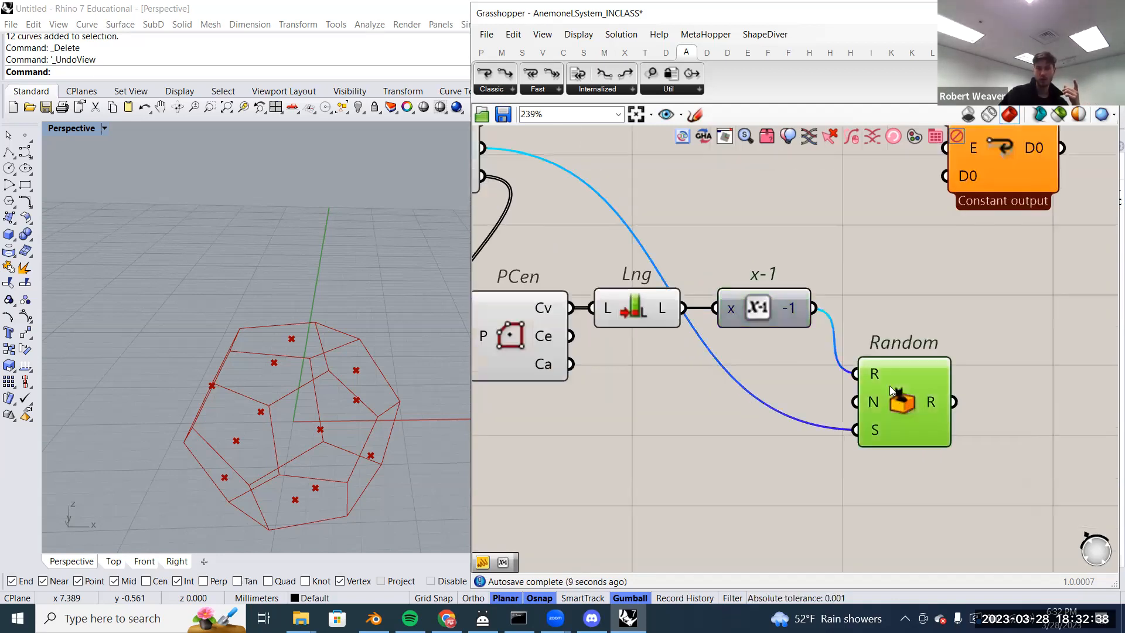
mouse_move(918, 378)
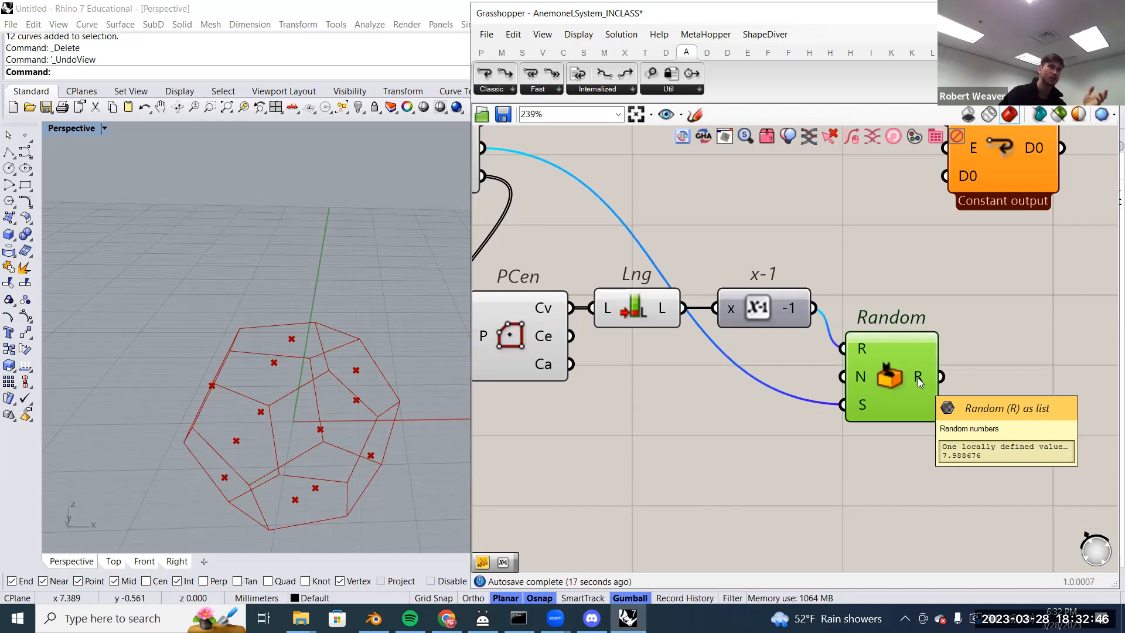
right_click(888, 379)
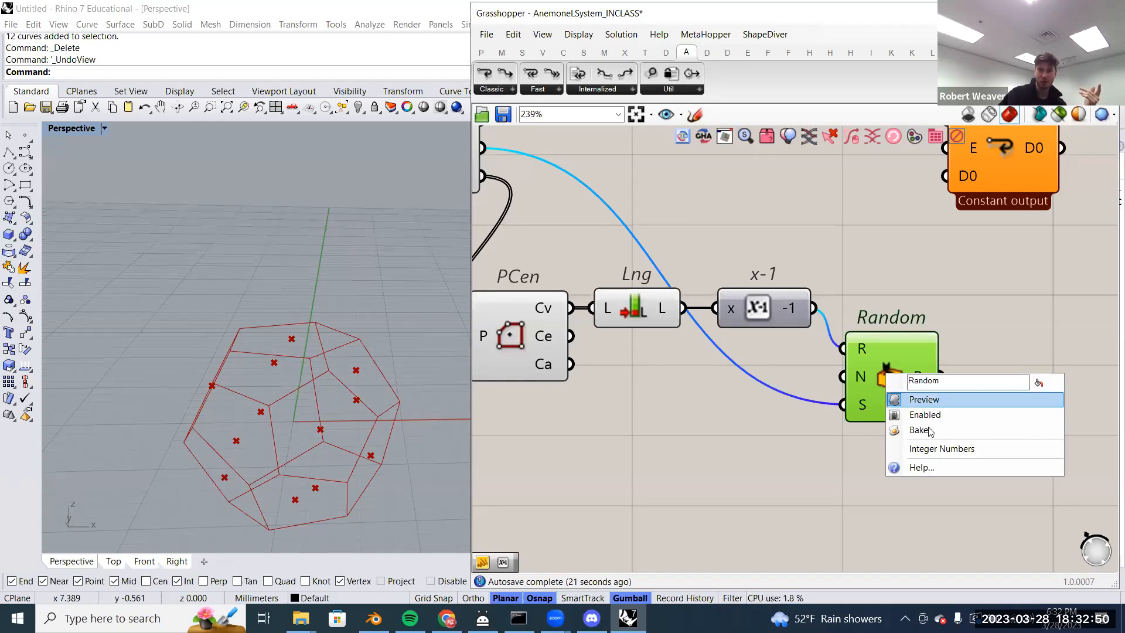
click(932, 449)
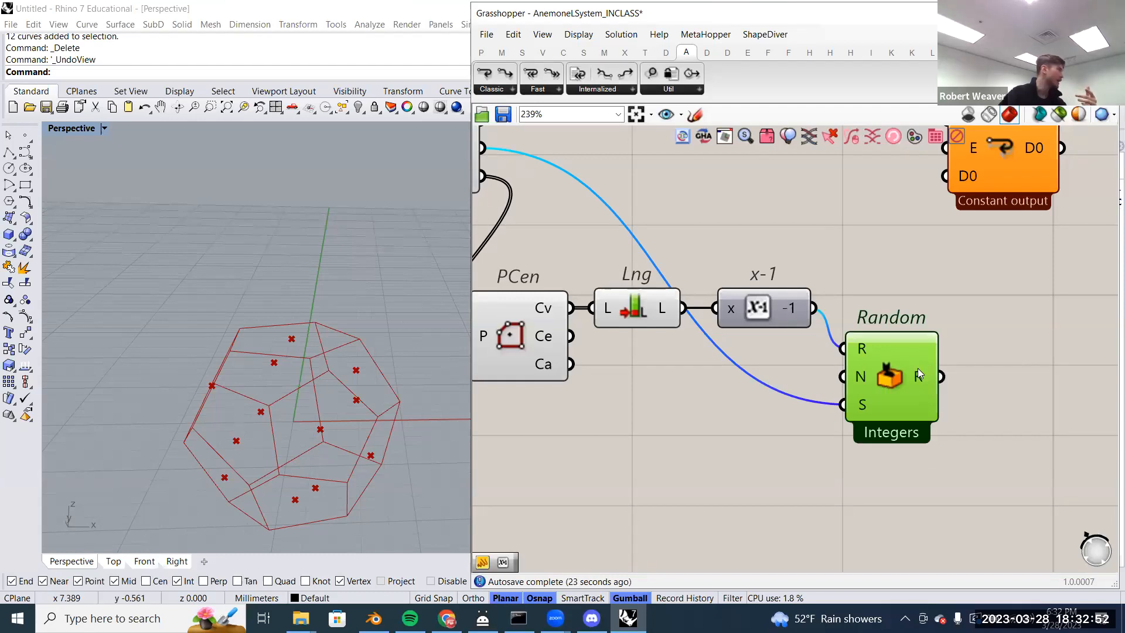
mouse_move(917, 372)
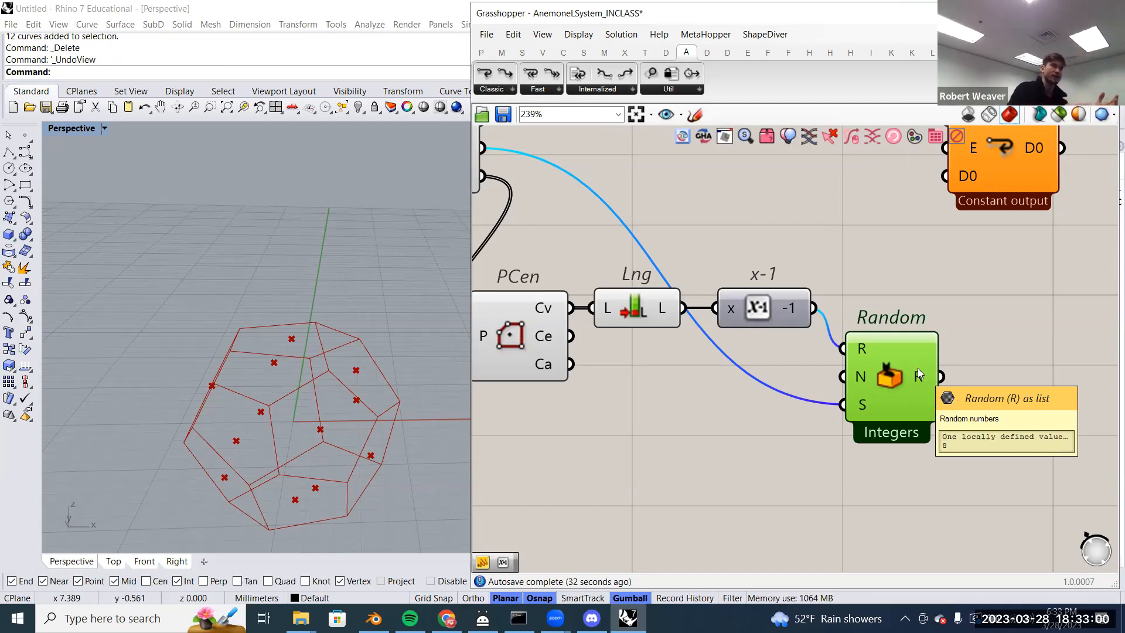
- Add a List Item component beyond Random and feed Random's R output into its i index input
scroll(918, 368, down, 2)
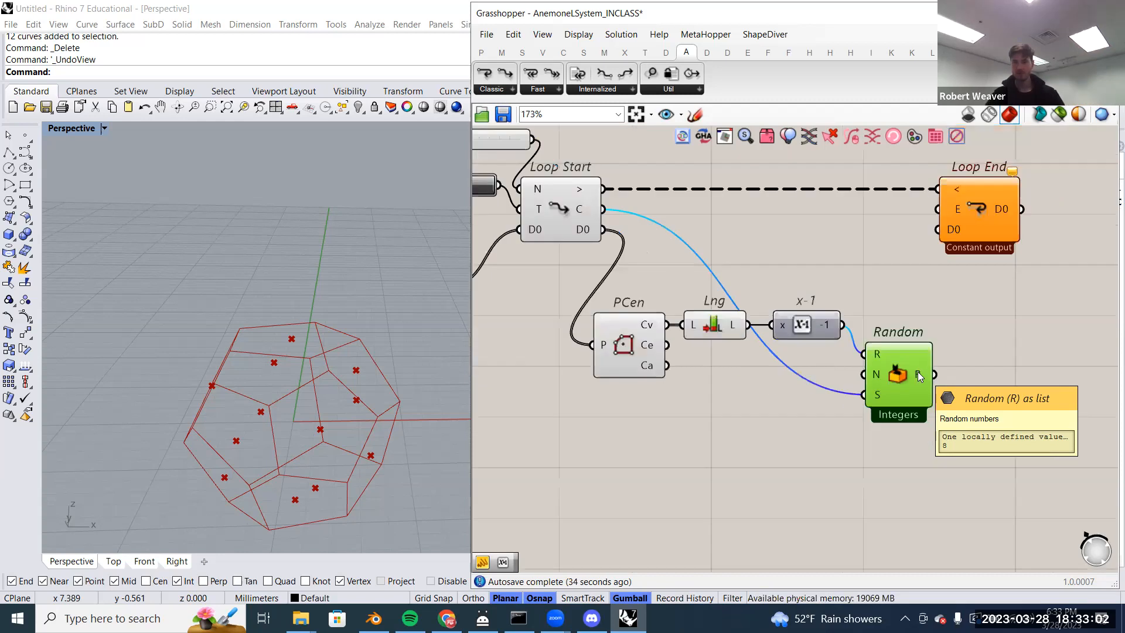
click(563, 209)
click(896, 376)
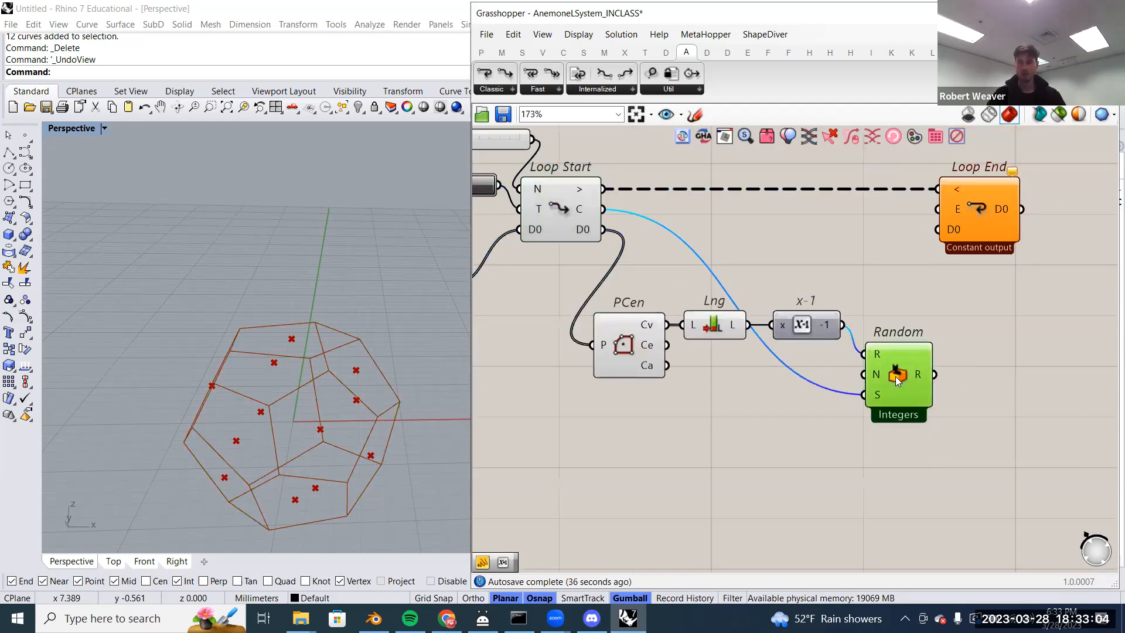
right_drag(980, 339, 857, 341)
double_click(893, 347)
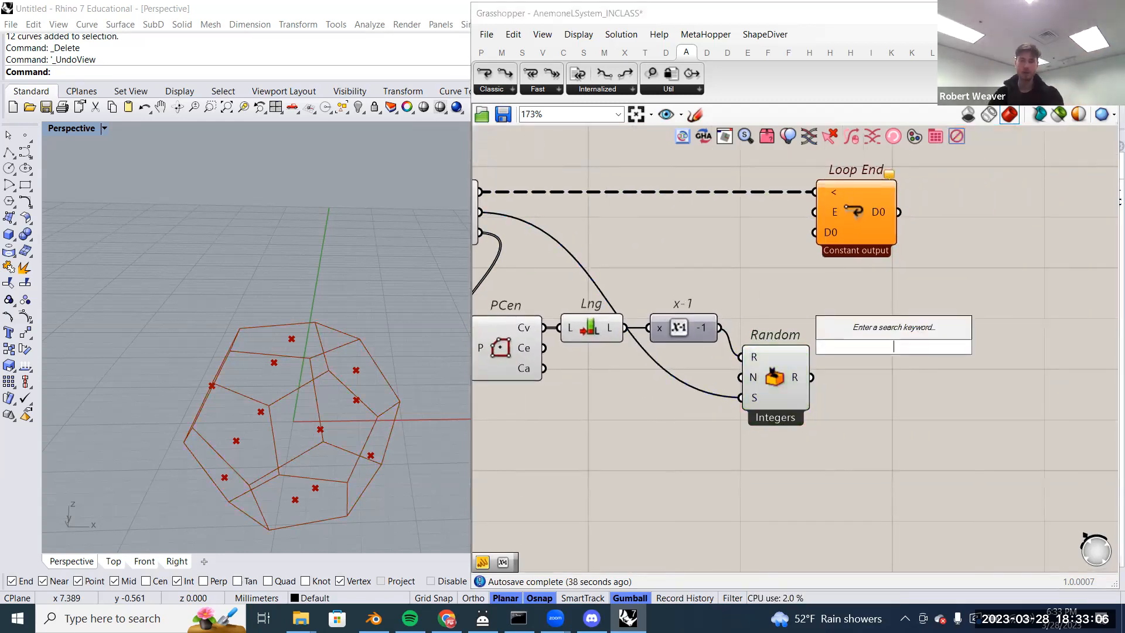
text(ite)
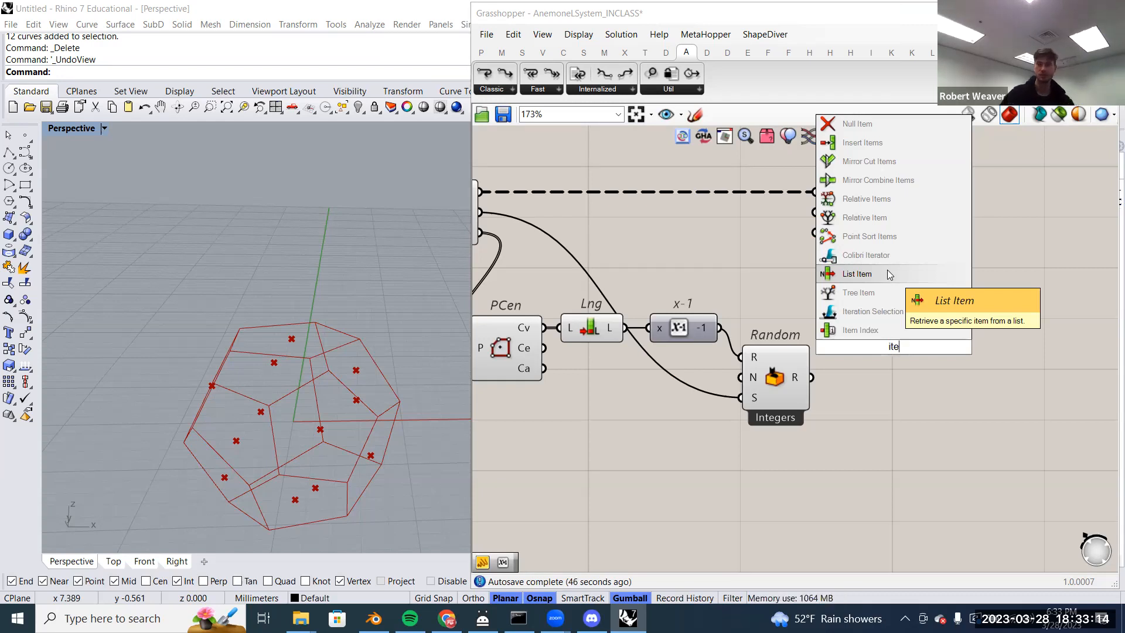
click(887, 269)
drag(878, 346, 852, 366)
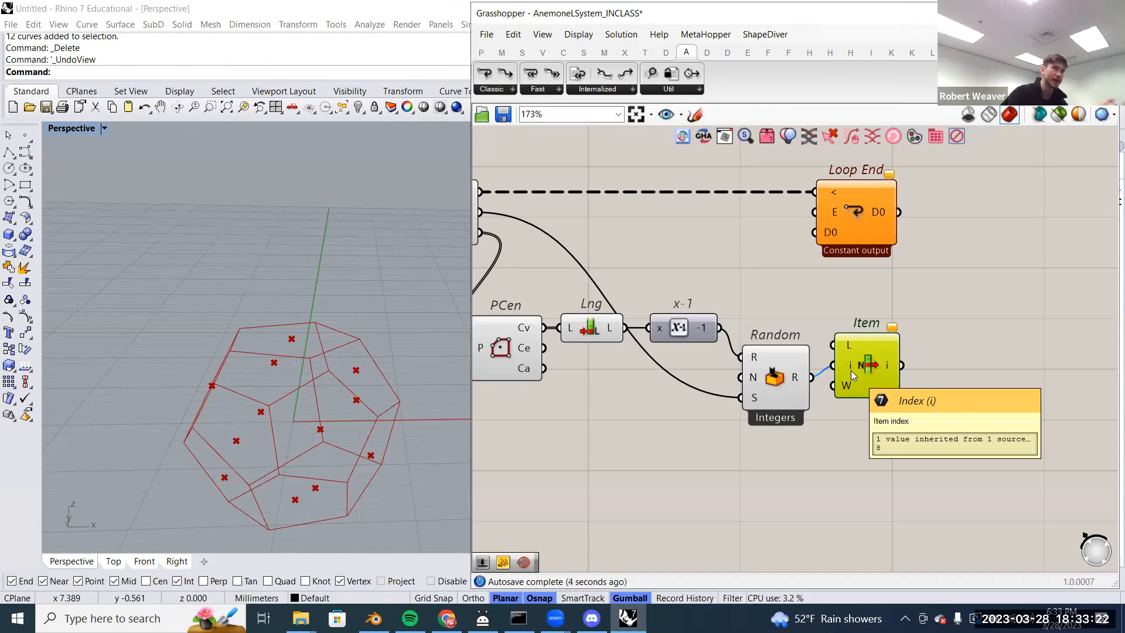
- Shift the List Length and X Minus One components together slightly downward to clear space for a wire above them
scroll(851, 371, down, 2)
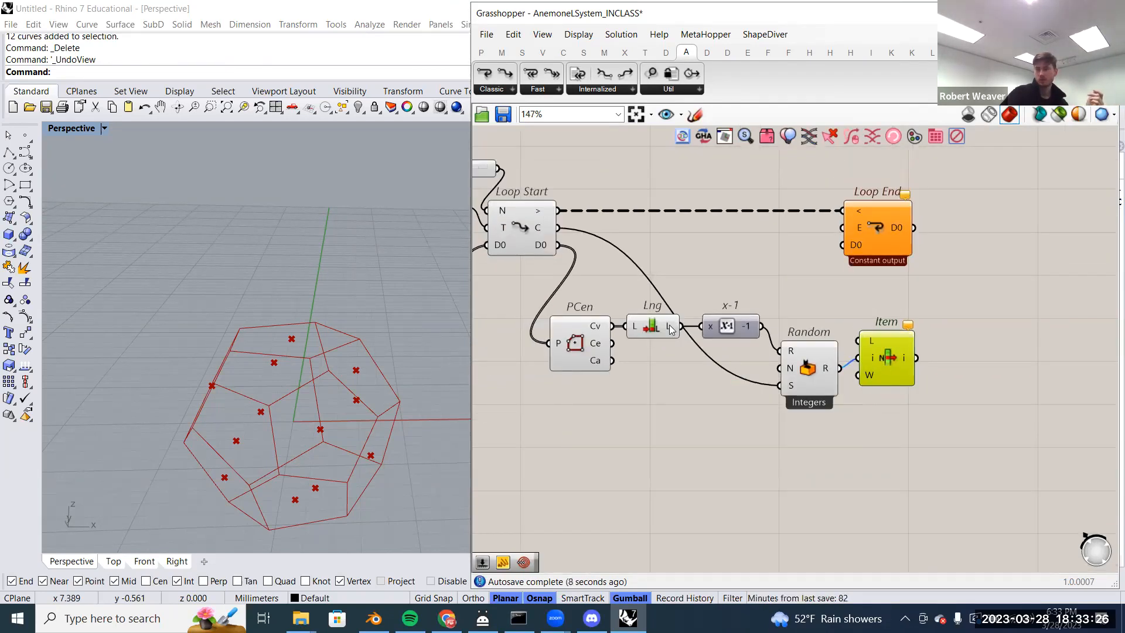
drag(726, 353, 651, 306)
drag(670, 329, 675, 352)
click(623, 333)
- Wire Polygon Center's Cv output straight across into List Item's L input and check the picked face center on the dodecahedron
click(584, 329)
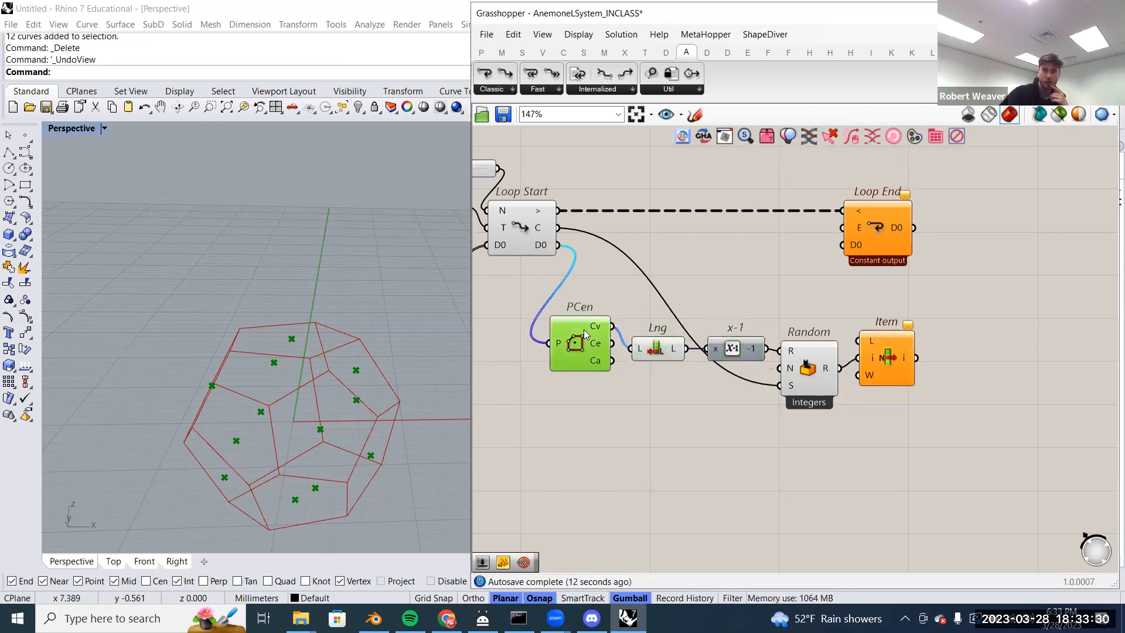
mouse_move(598, 327)
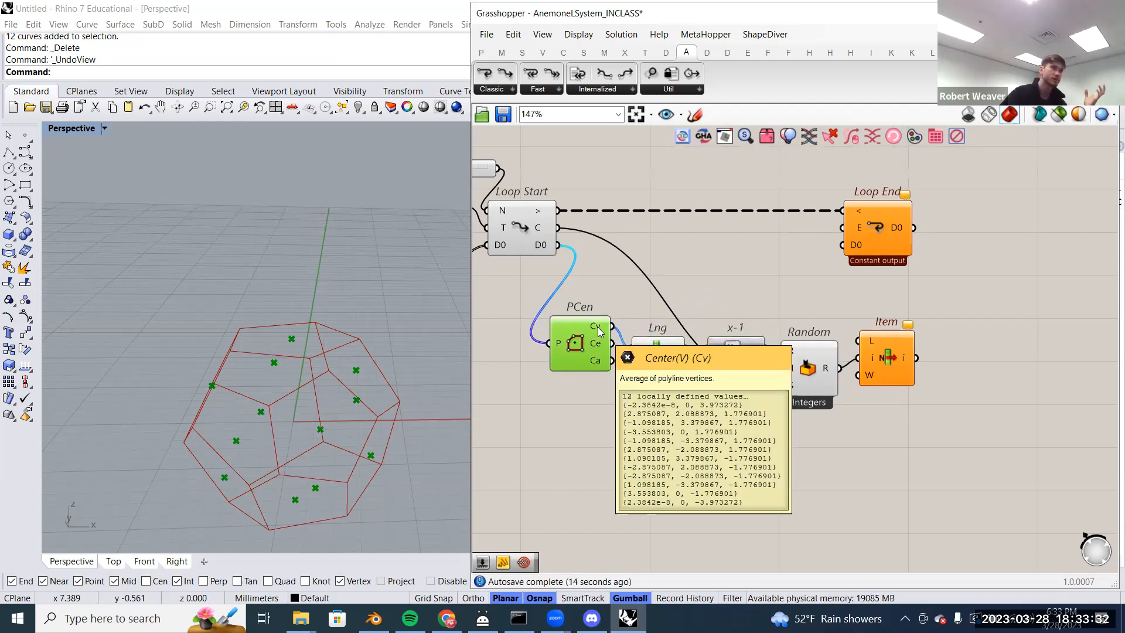
drag(609, 326, 860, 340)
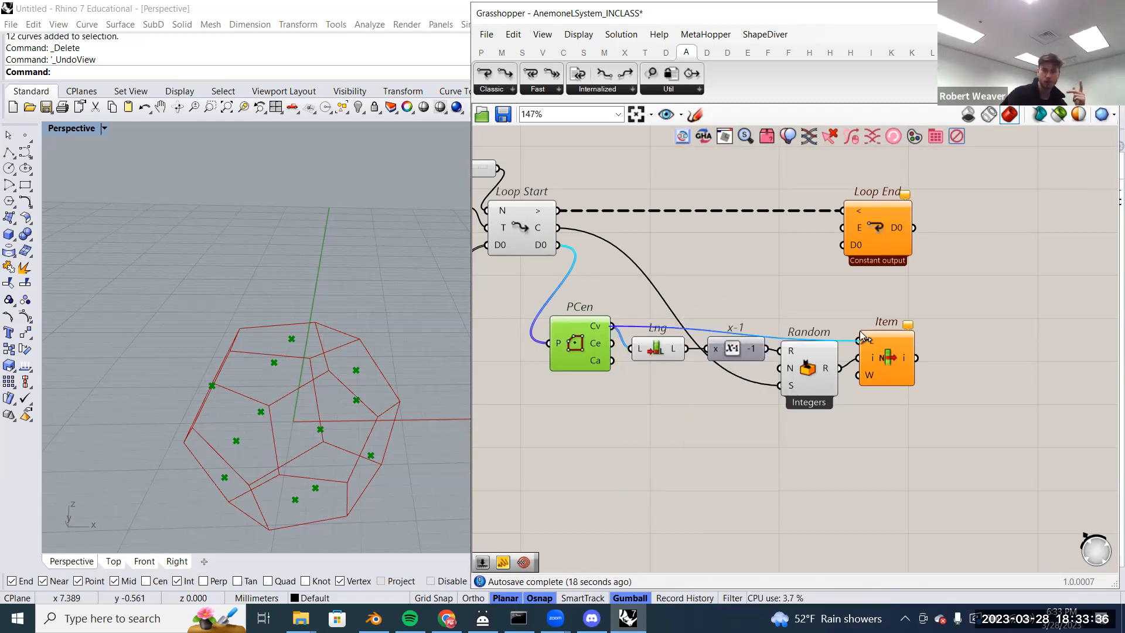
drag(885, 345, 896, 331)
right_drag(211, 480, 285, 418)
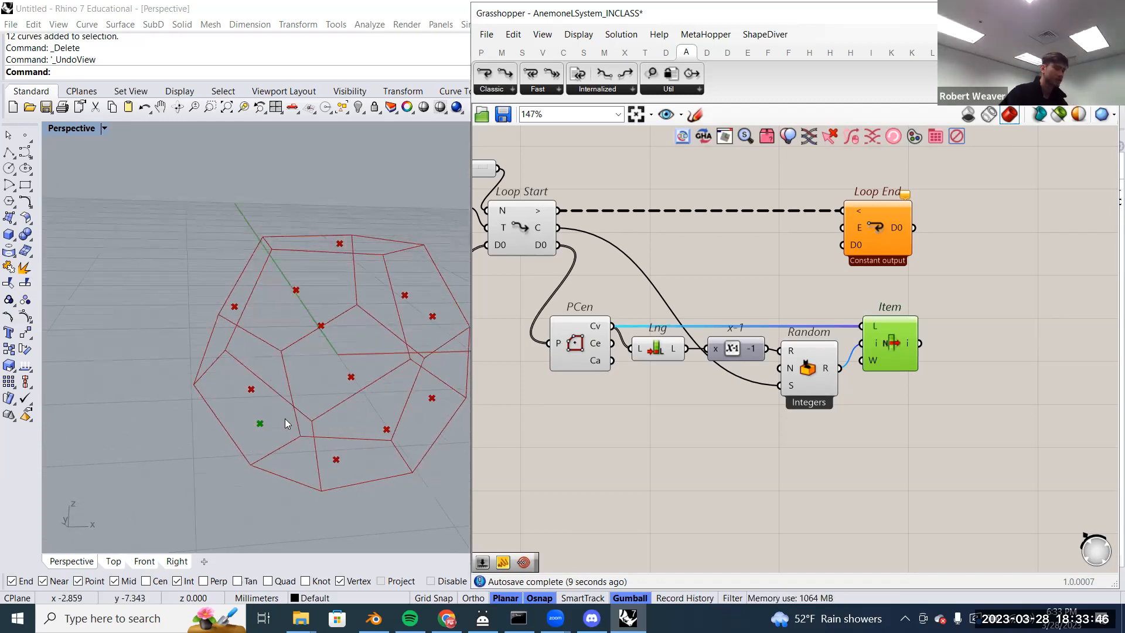
right_drag(281, 422, 282, 423)
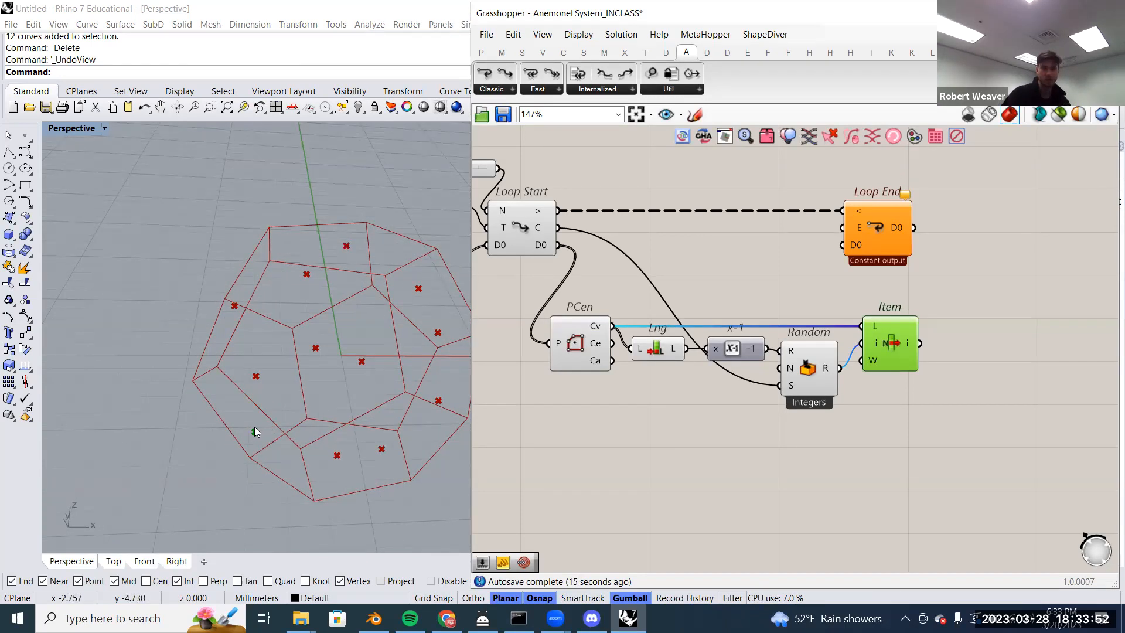
mouse_move(243, 431)
right_down()
mouse_move(215, 419)
mouse_move(244, 425)
right_up()
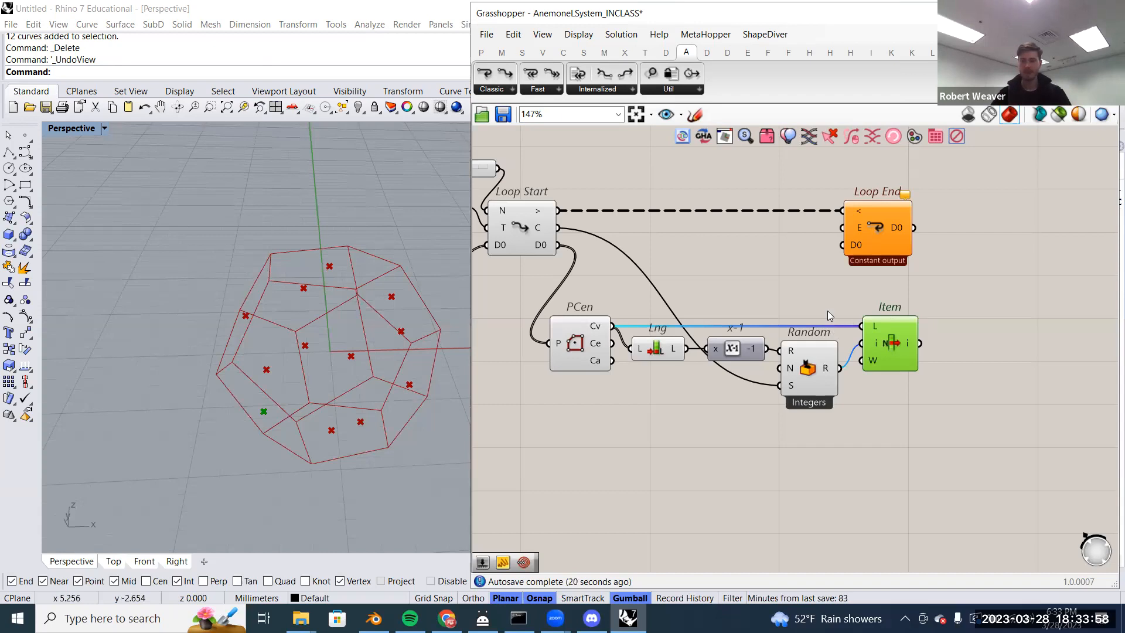
- Move Loop End farther beyond the List Item component to free canvas space, and check the picked face center on the dodecahedron
right_drag(828, 310, 736, 326)
drag(812, 241, 977, 241)
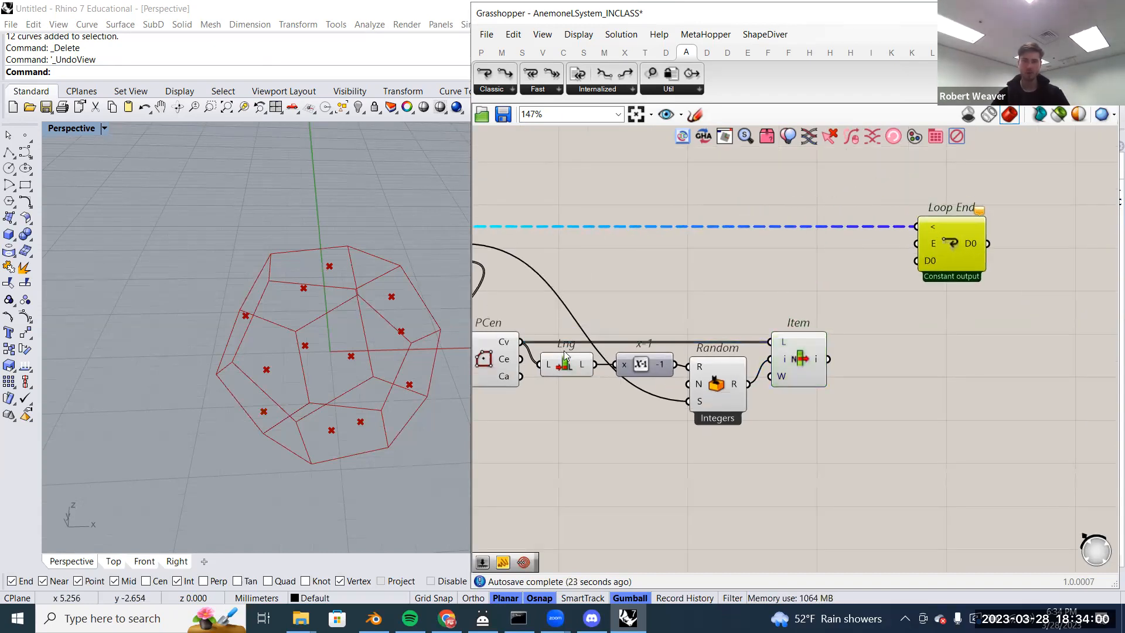
click(805, 370)
right_drag(266, 420, 394, 328)
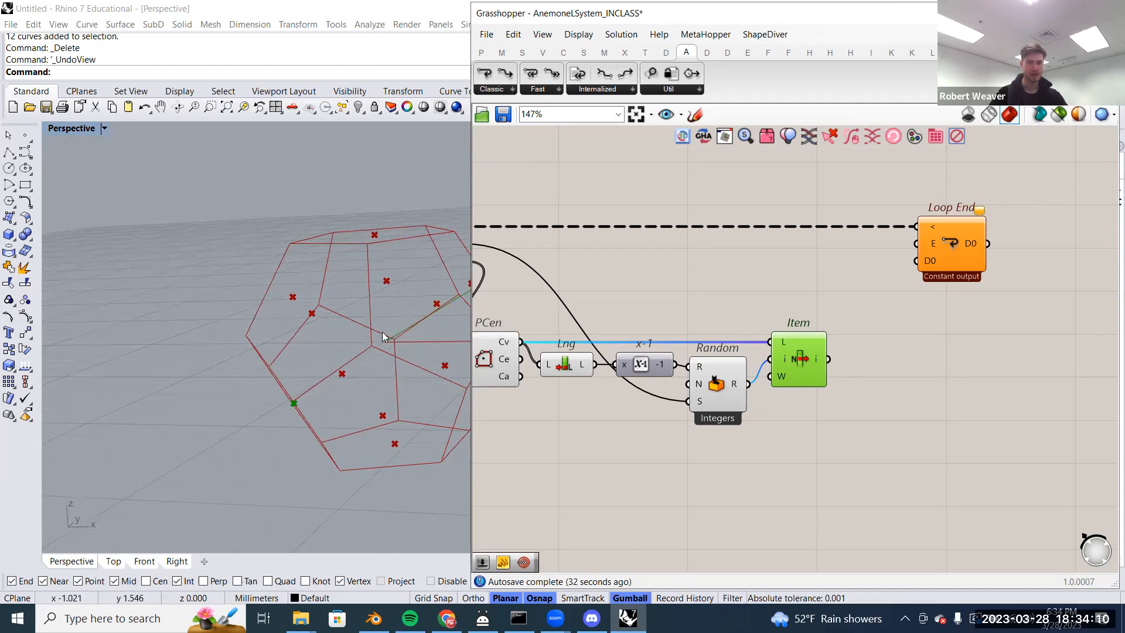
right_drag(233, 432, 375, 387)
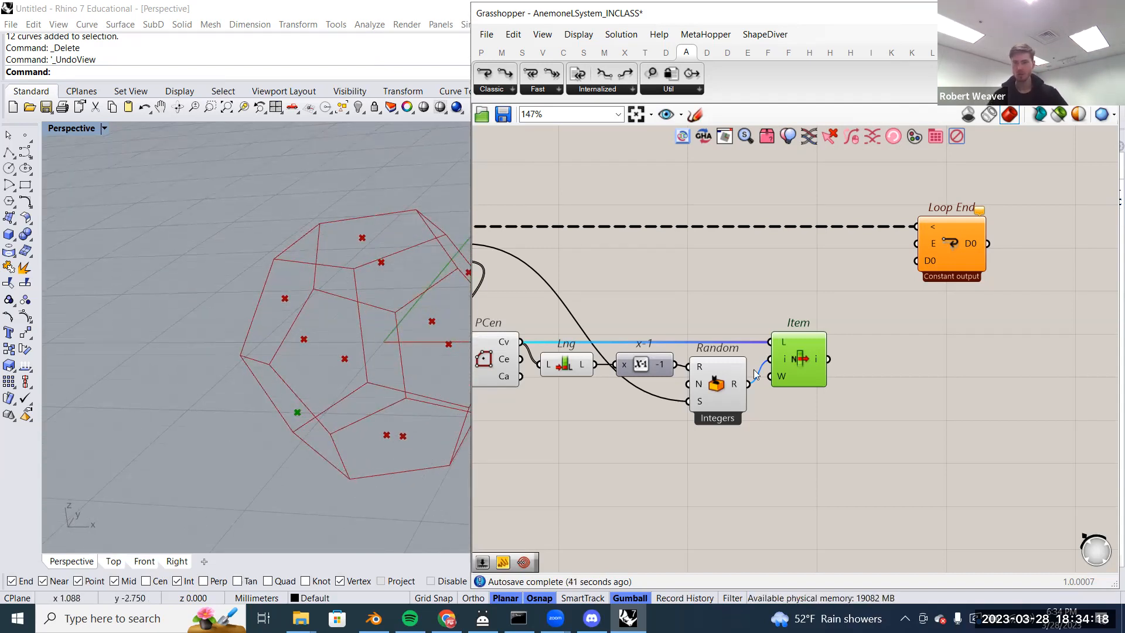
drag(976, 254, 1001, 252)
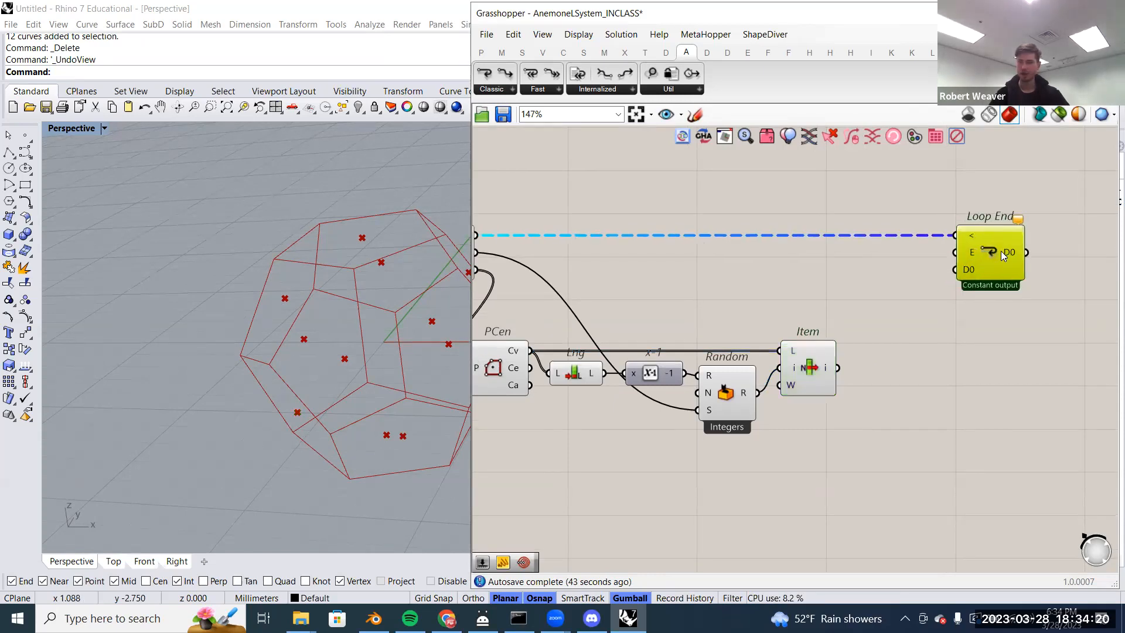
right_drag(899, 289, 989, 288)
right_drag(303, 420, 281, 436)
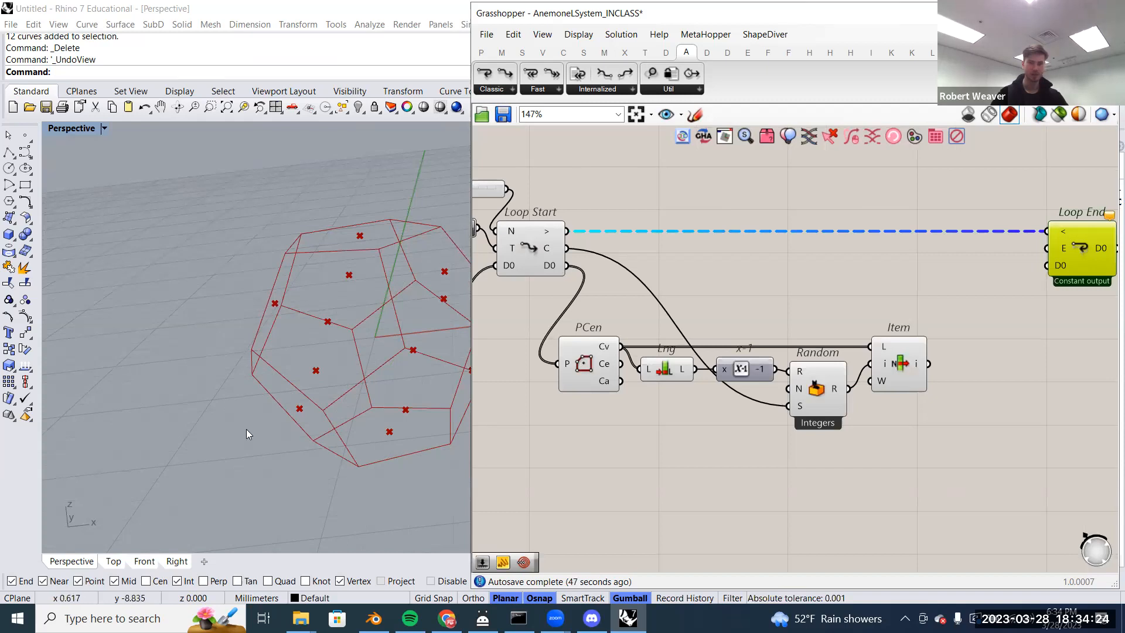
right_drag(728, 302, 765, 309)
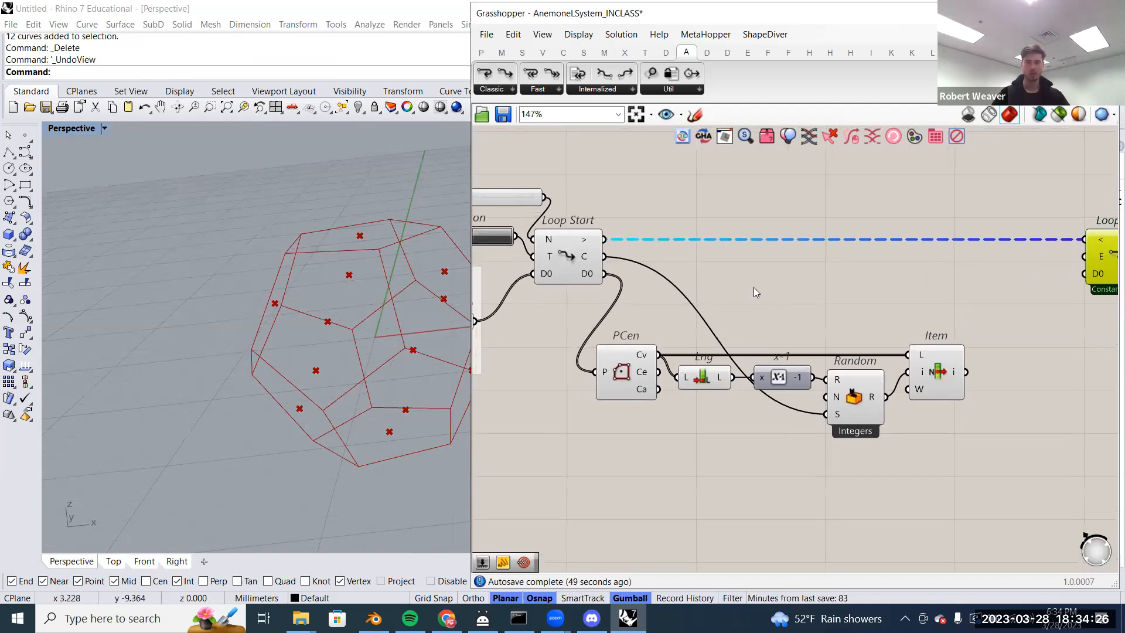
right_drag(325, 358, 451, 340)
scroll(410, 346, down, 3)
double_click(727, 277)
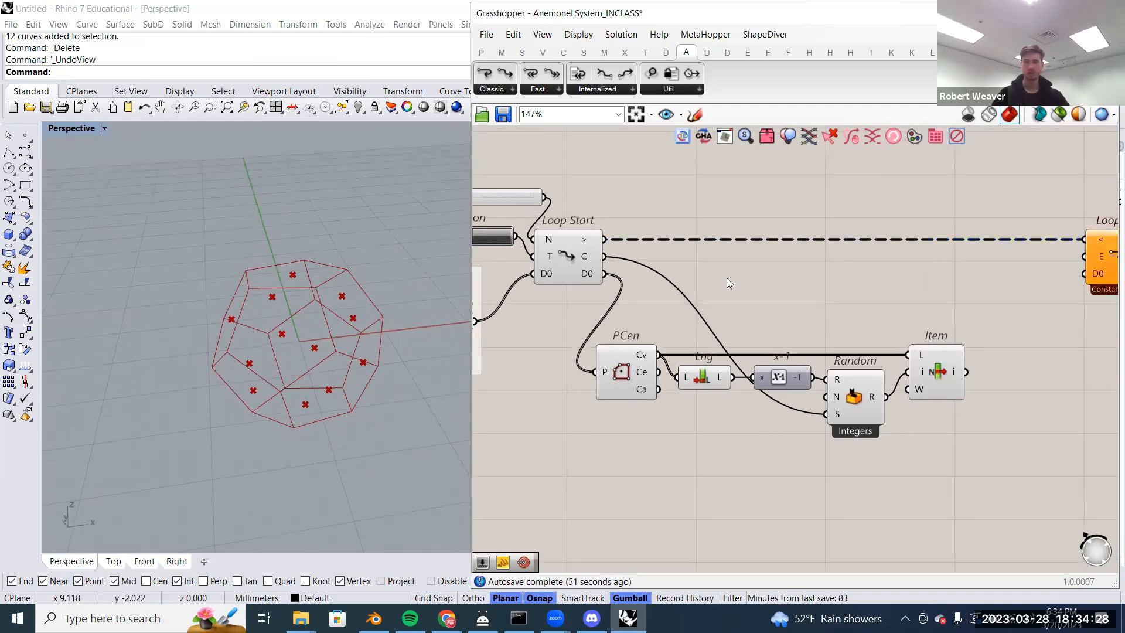
text(xy)
click(723, 264)
drag(727, 273, 816, 282)
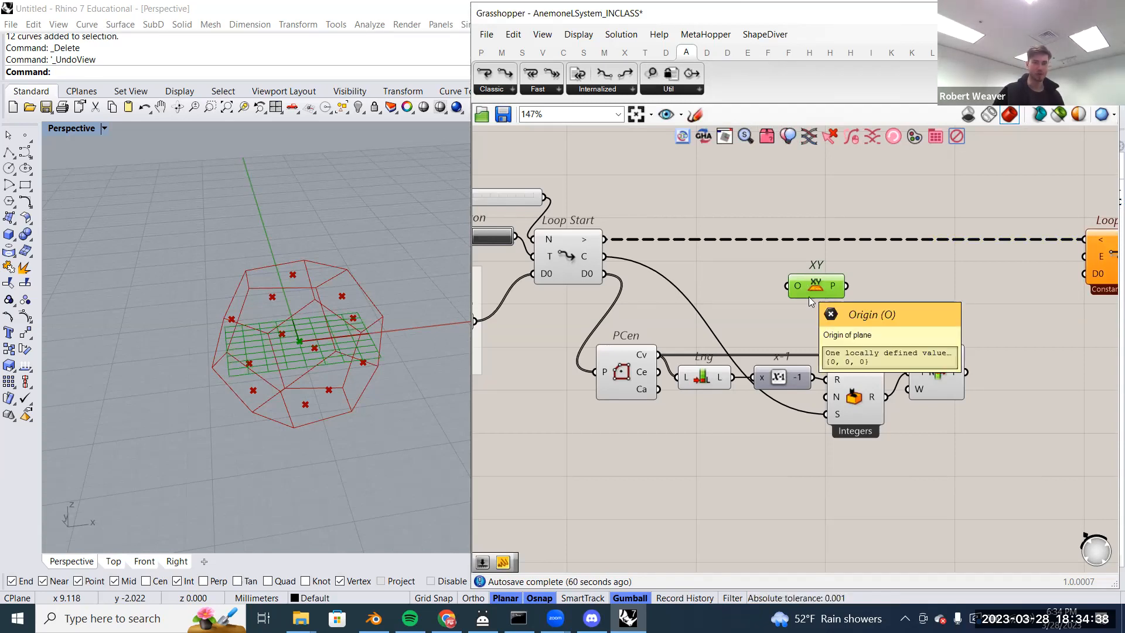
right_drag(801, 283, 815, 306)
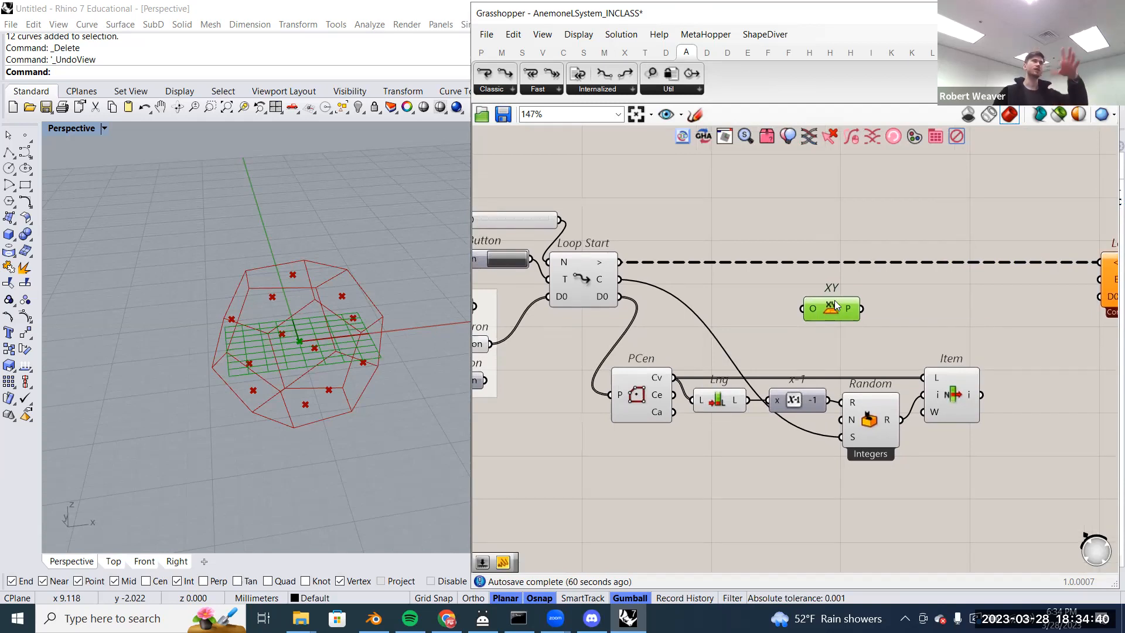
drag(832, 310, 815, 313)
key(Delete)
- Add a Plane 3Pt component and place it above Random, between Loop Start and Loop End
double_click(814, 304)
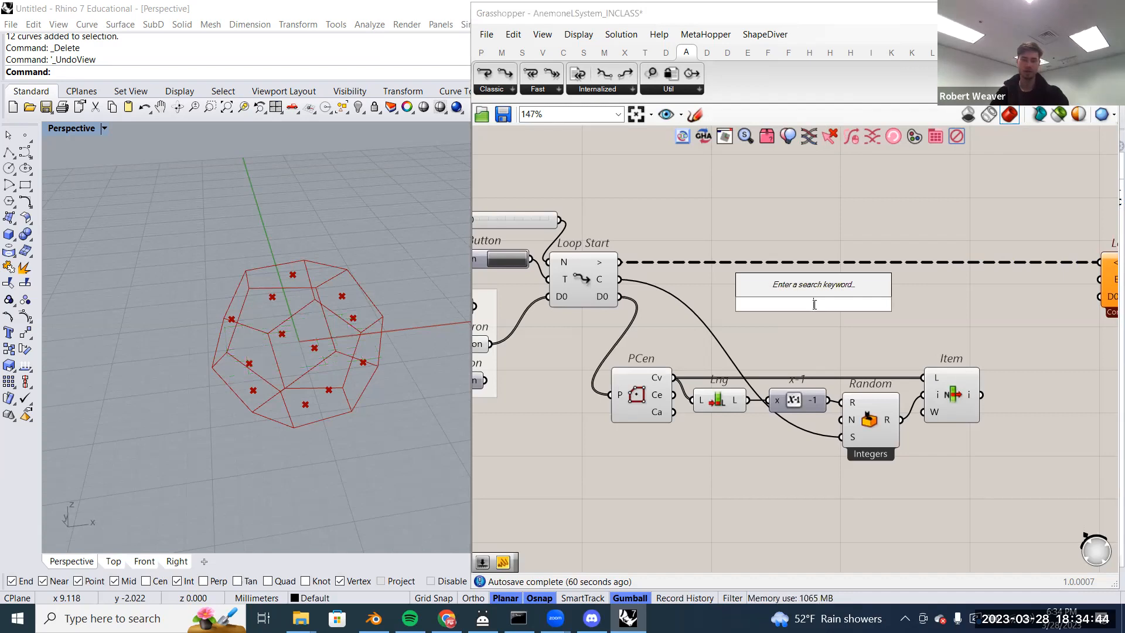
text(plan 3)
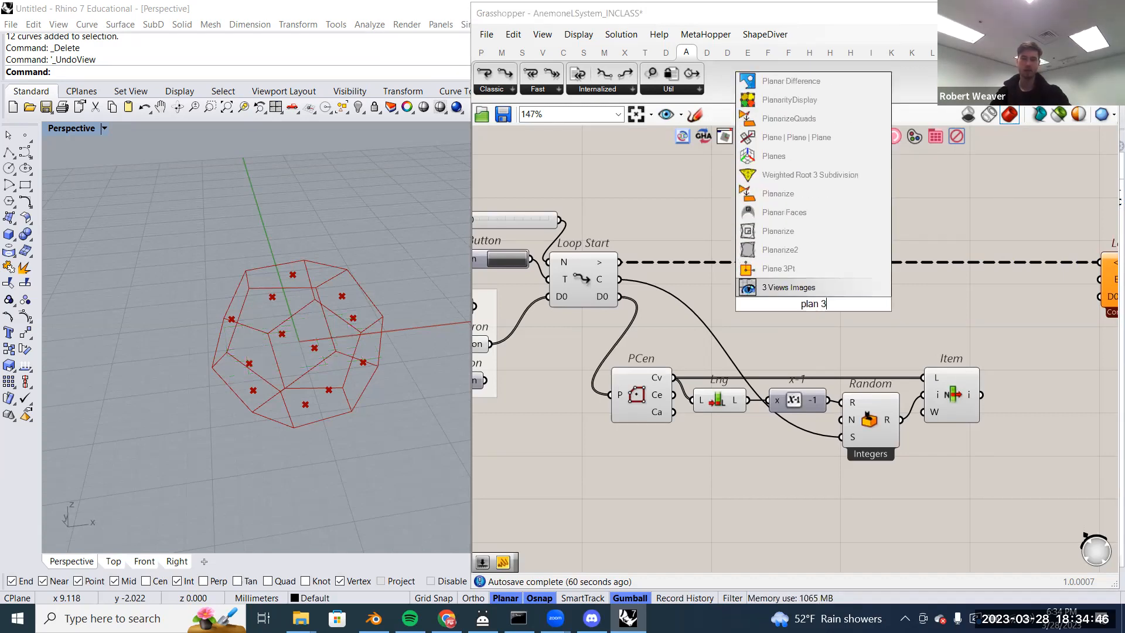
click(819, 270)
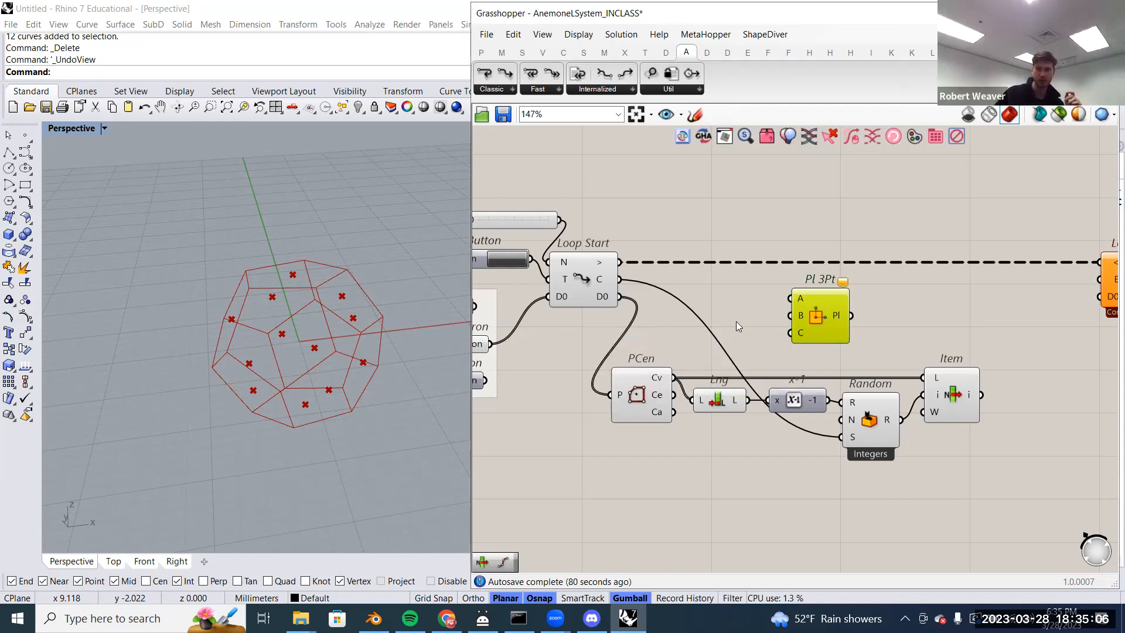
drag(808, 310, 861, 347)
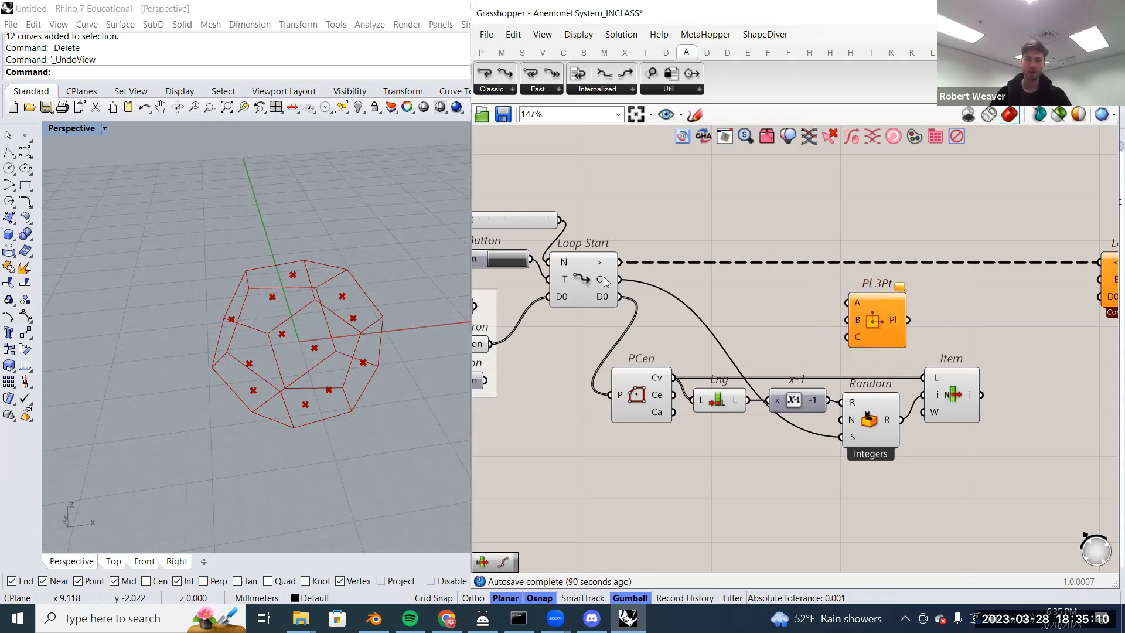
- Check Loop Start's D0 output, and add a Divide Curve component between Loop Start and Plane 3Pt
click(606, 301)
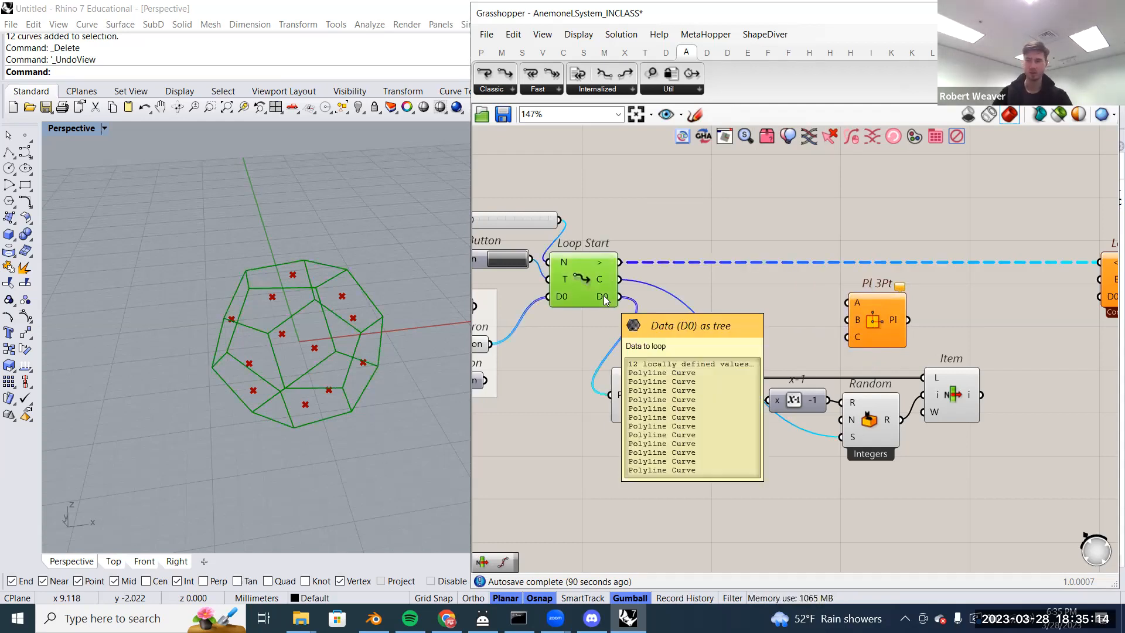
double_click(695, 219)
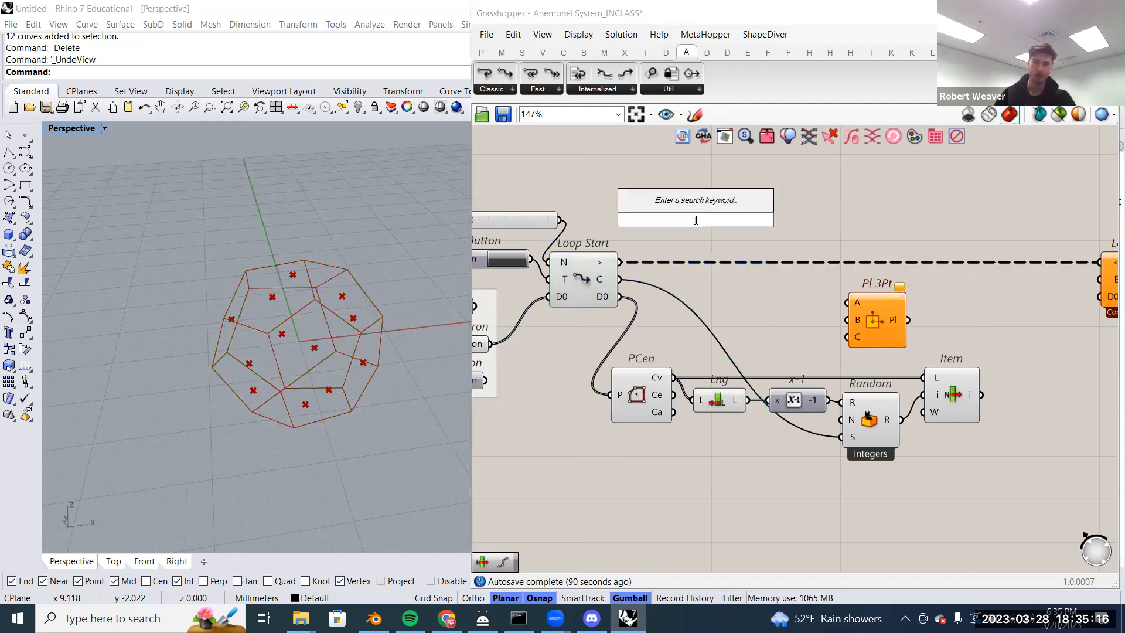
text(di)
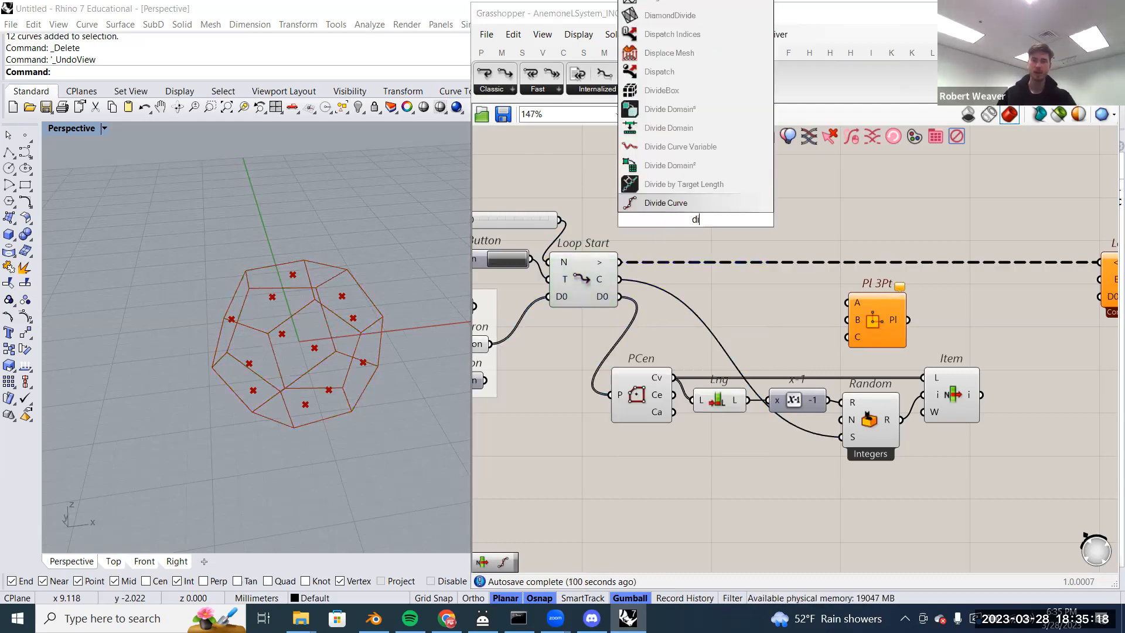
click(689, 205)
drag(692, 216, 756, 301)
click(716, 212)
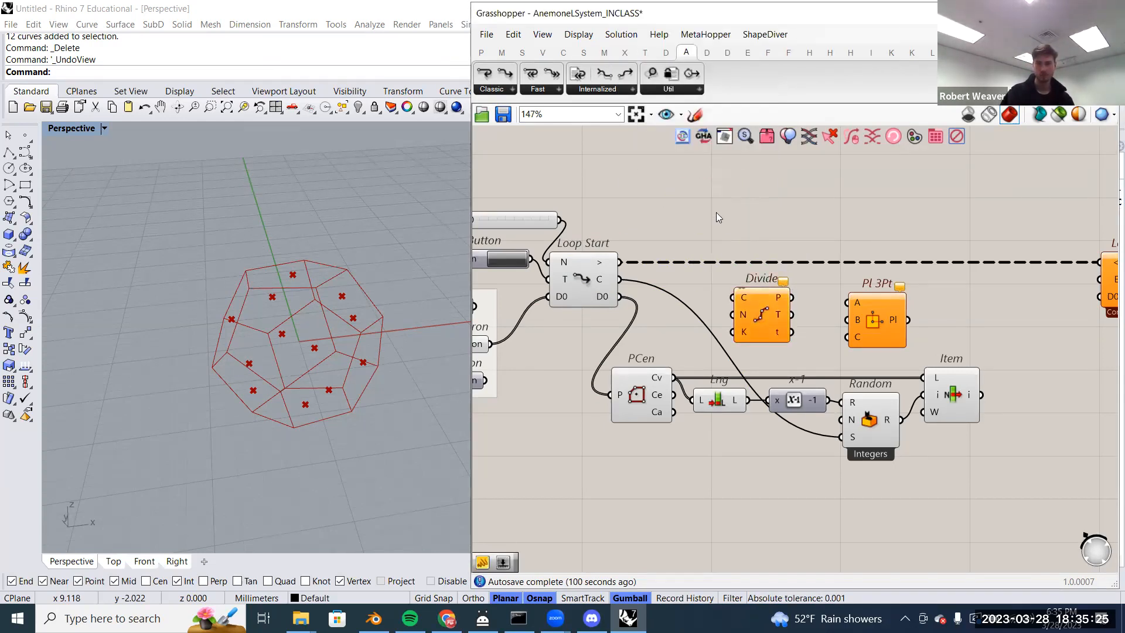
click(762, 301)
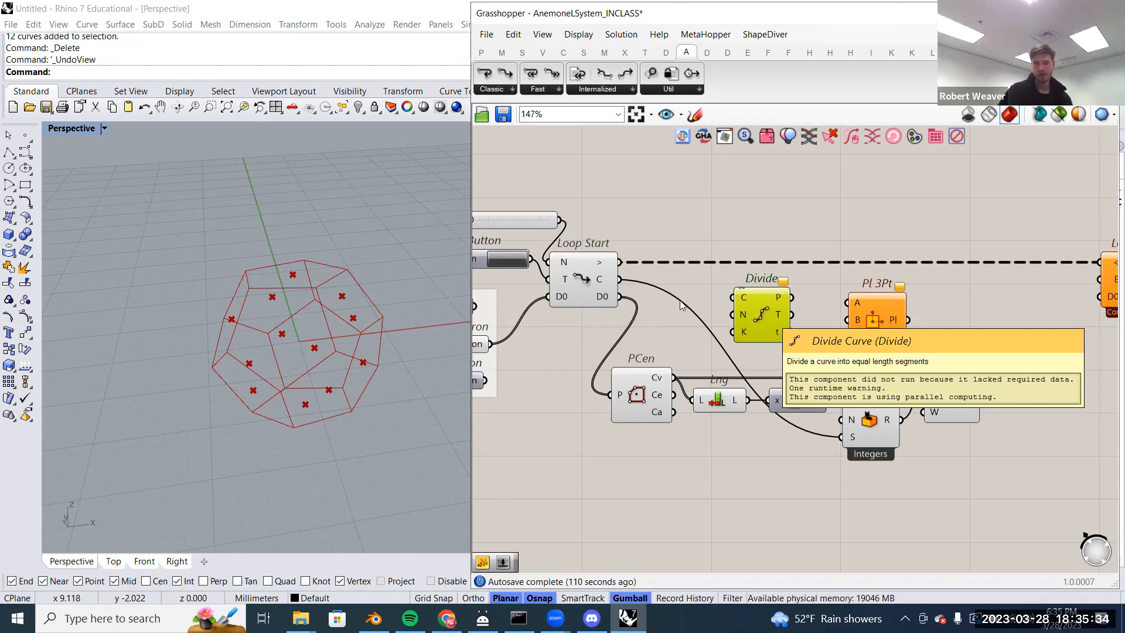
- Feed Loop Start's D0 output into Divide Curve's C input and a panel containing 3 into its N input
drag(618, 296, 770, 316)
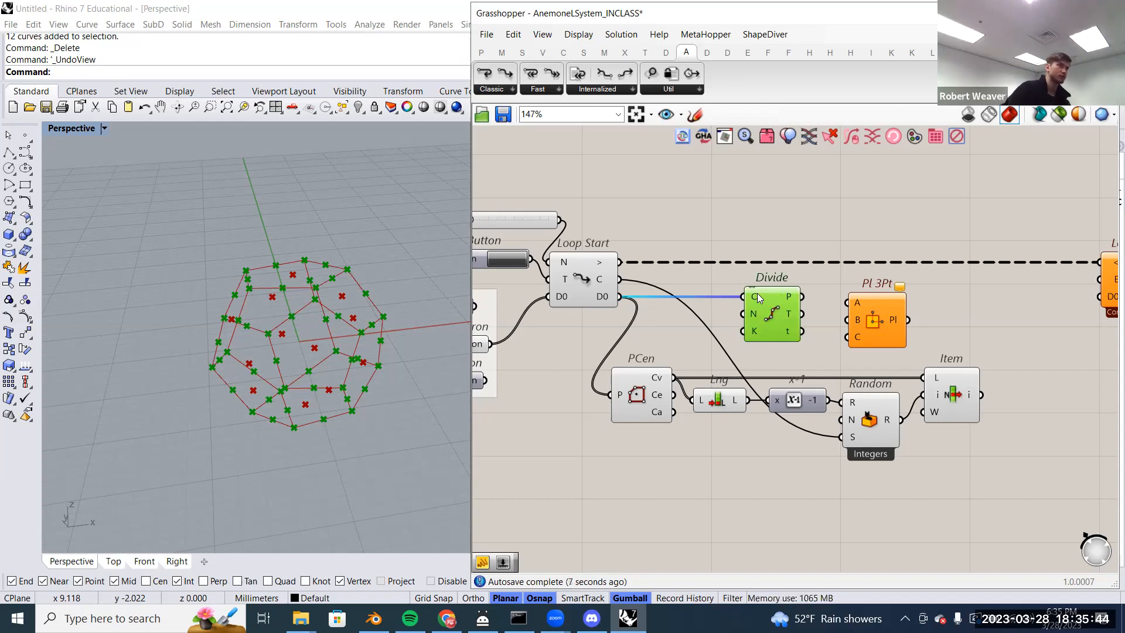
double_click(727, 309)
text(//3)
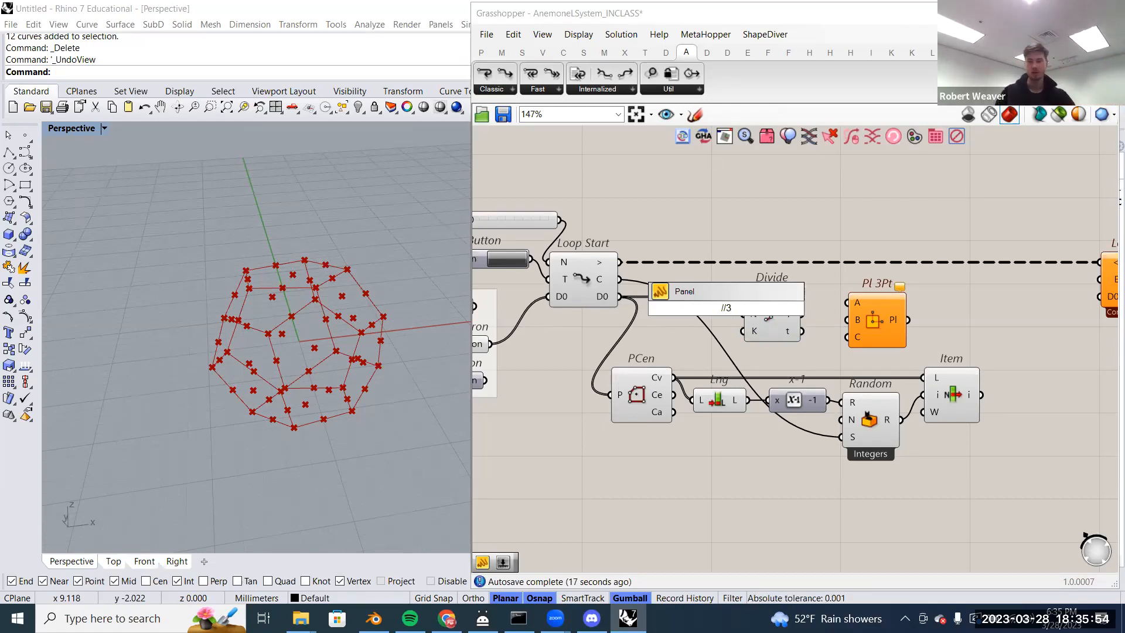
key(Return)
mouse_move(724, 320)
mouse_down()
mouse_move(750, 312)
mouse_move(721, 312)
mouse_up()
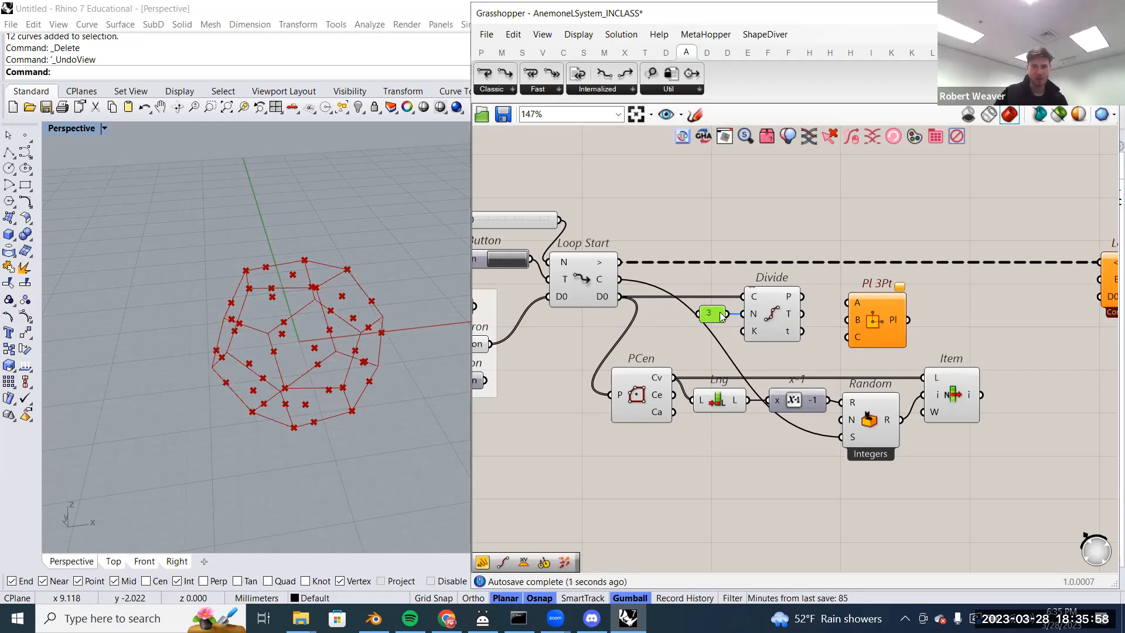
- Check Divide Curve's N input and P output, and move Plane 3Pt farther away to leave a gap between them
mouse_move(754, 317)
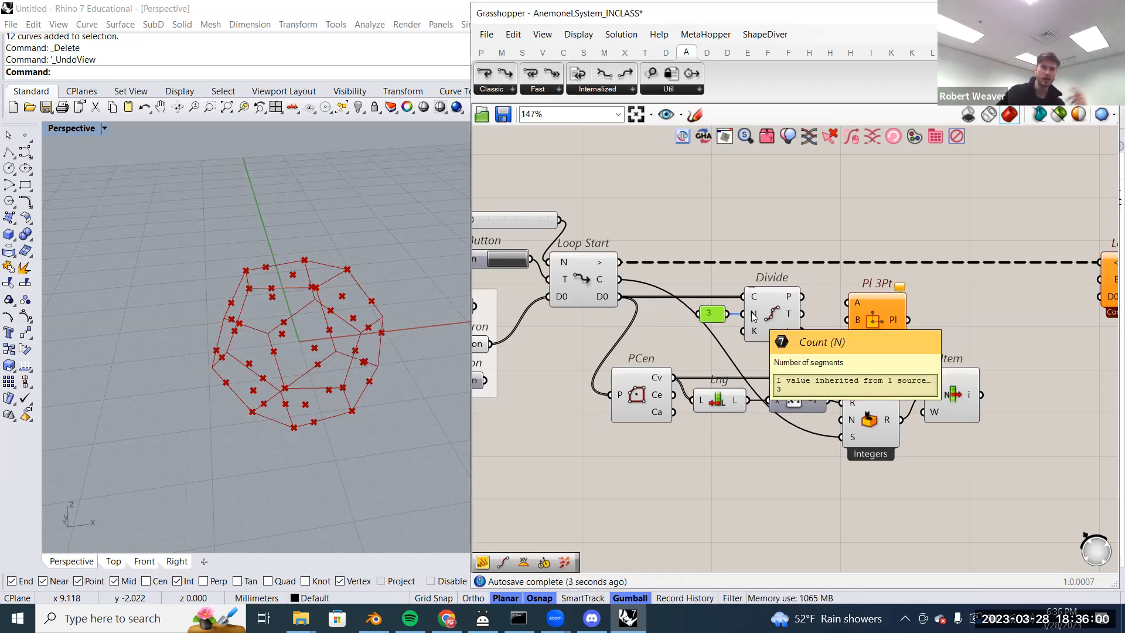
click(782, 310)
mouse_move(790, 300)
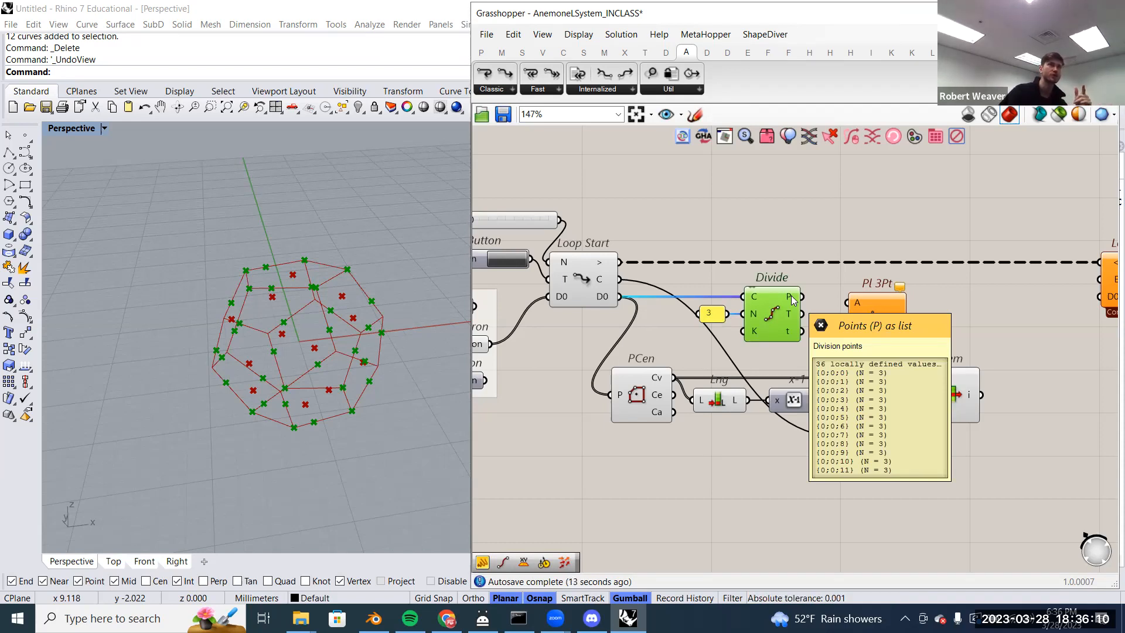
scroll(791, 299, up, 3)
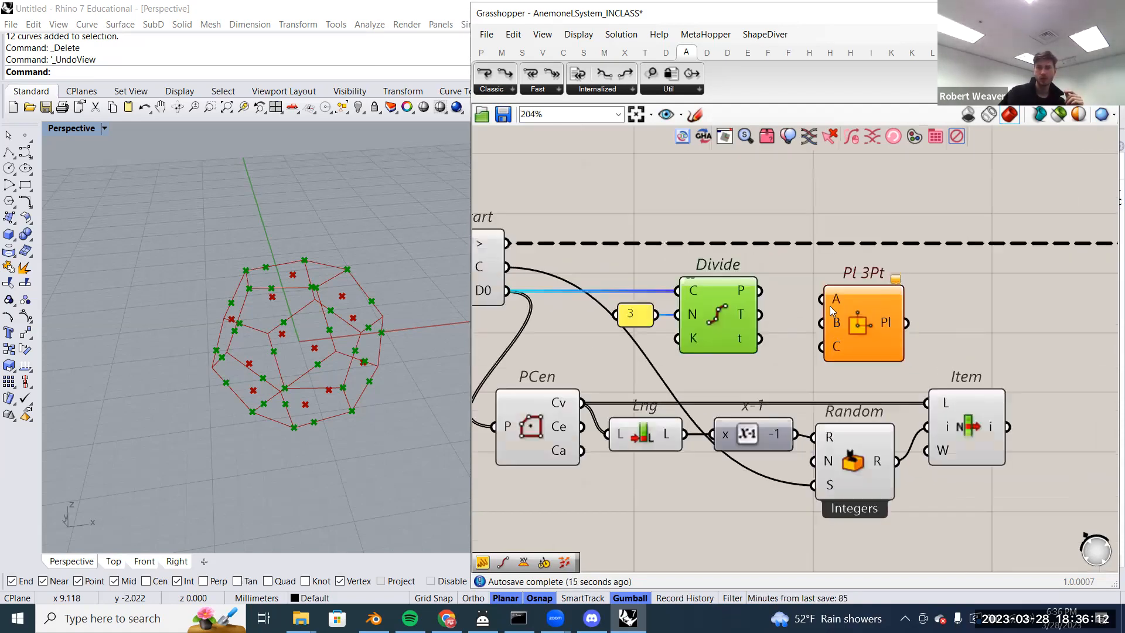
mouse_move(745, 298)
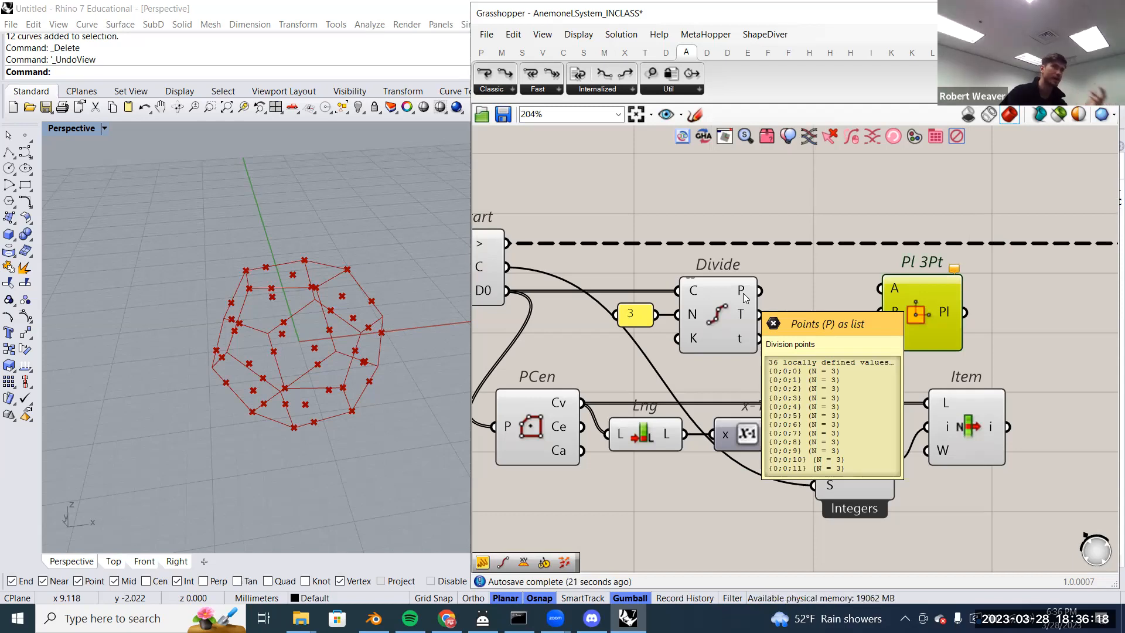
drag(868, 265, 917, 364)
drag(928, 314, 956, 313)
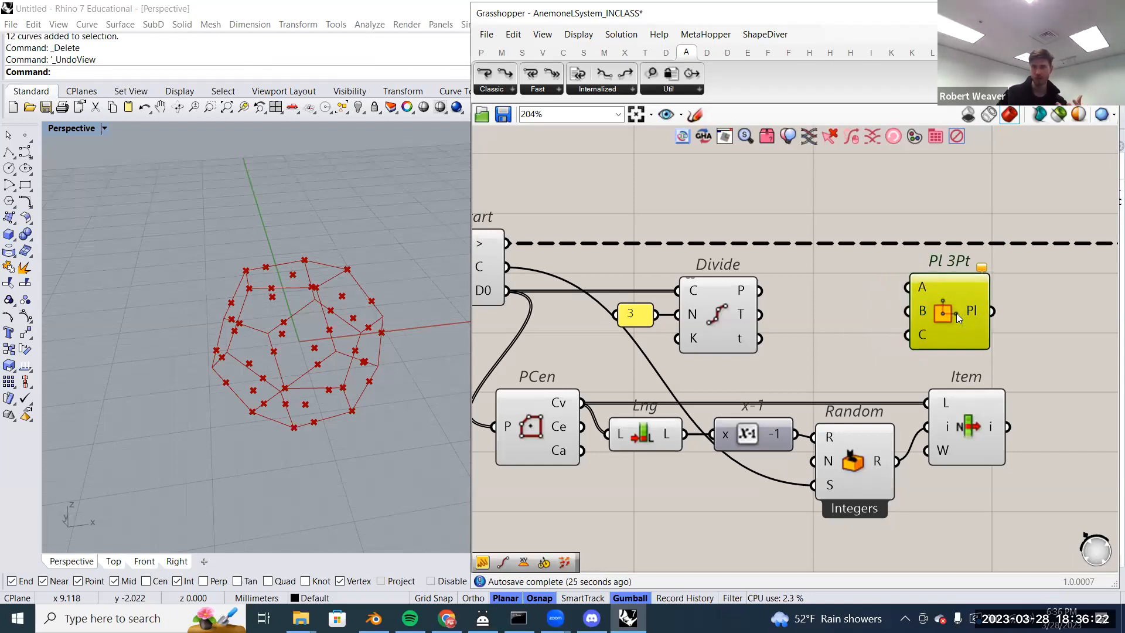
- Add a List Item component in the gap between Divide Curve and Plane 3Pt
click(823, 320)
double_click(823, 320)
text(itekl)
key(BackSpace)
key(BackSpace)
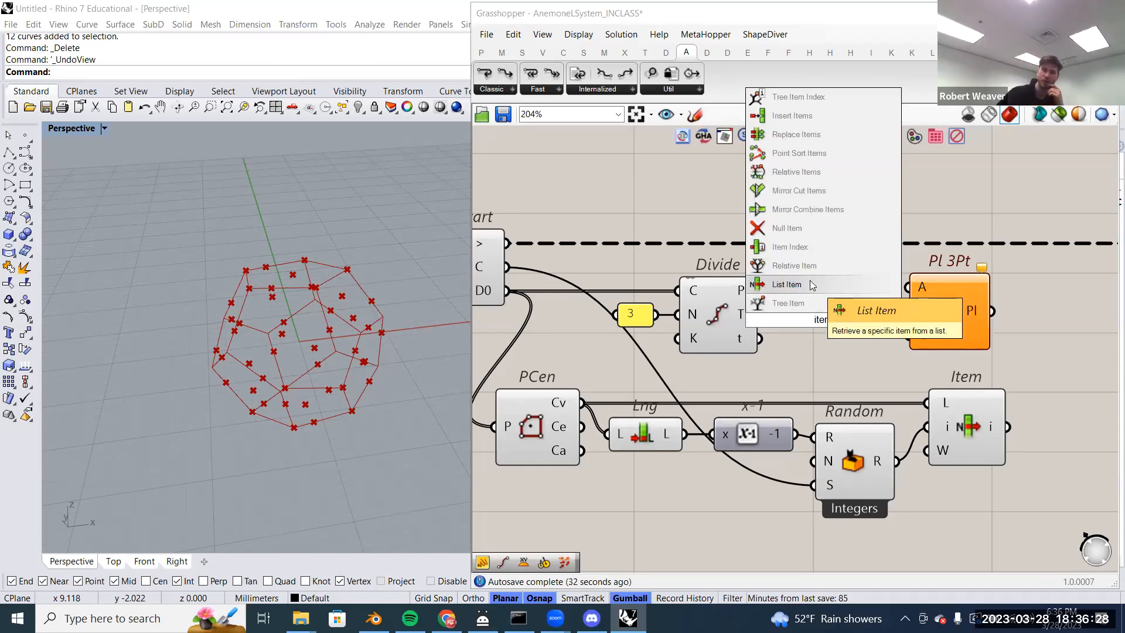
click(810, 286)
drag(824, 317, 835, 309)
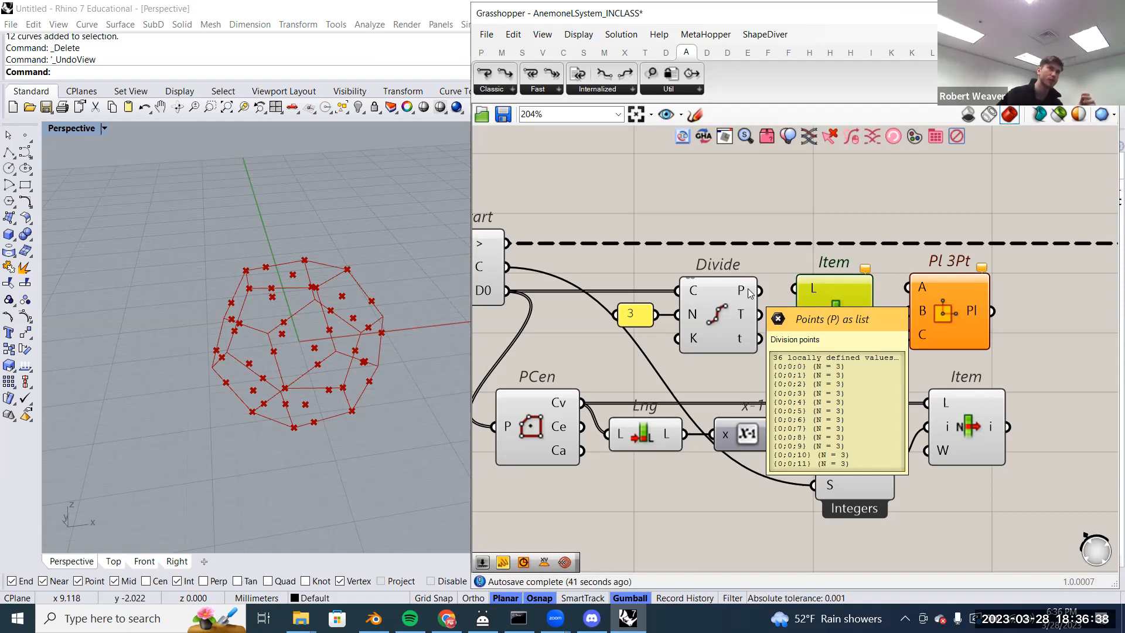
- Wire Divide Curve's P output into the new List Item's L input, and check its index and the selected points on the dodecahedron
drag(759, 292, 832, 307)
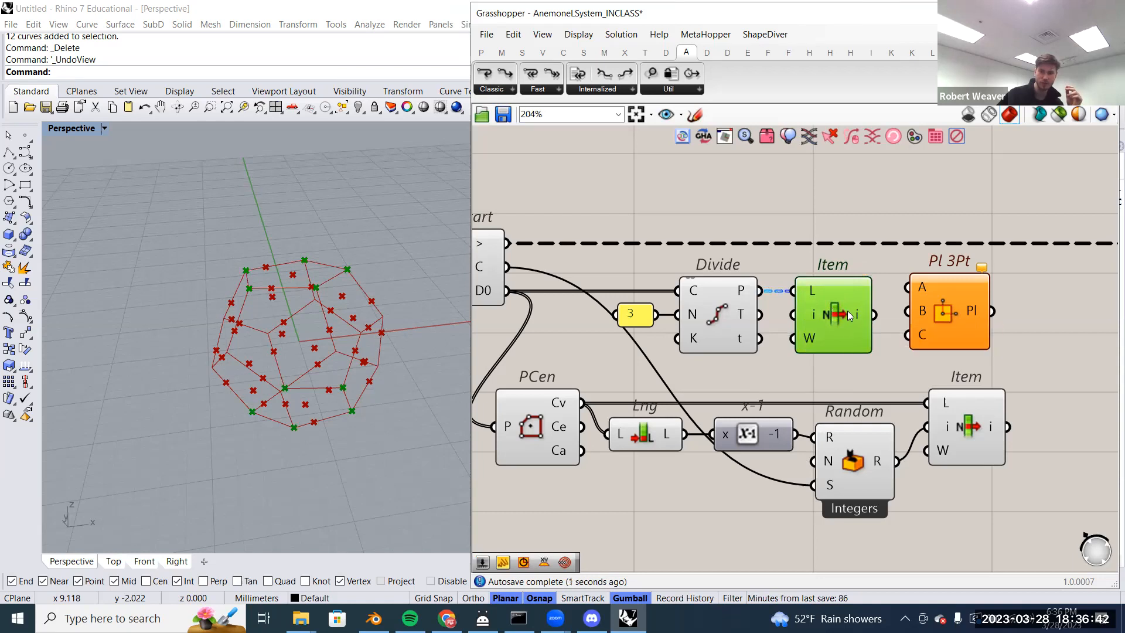
mouse_move(854, 316)
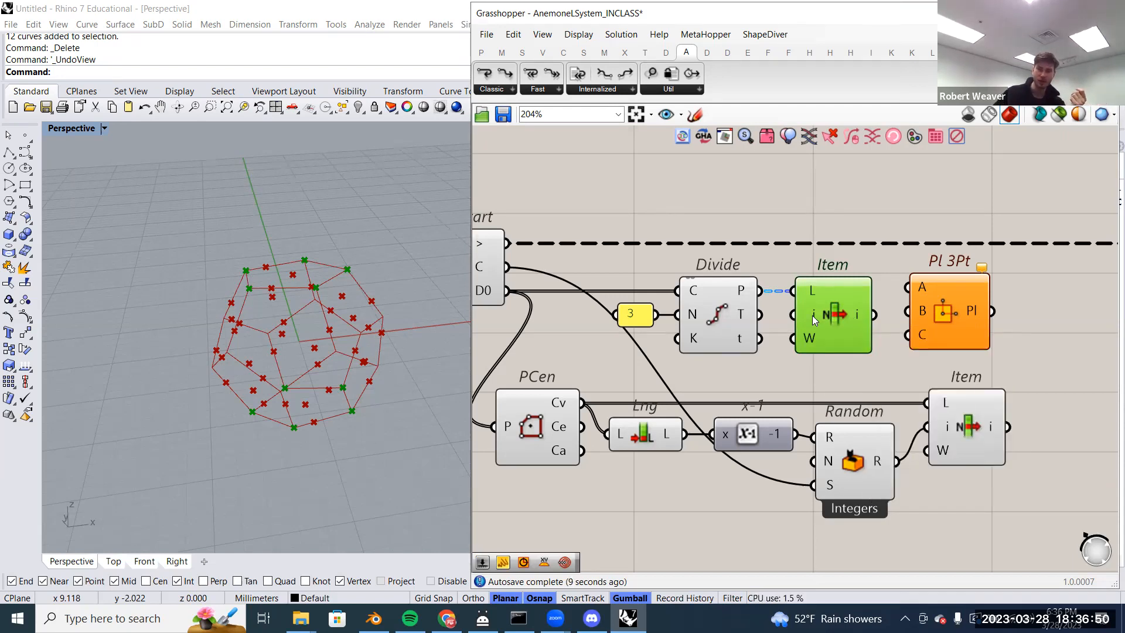
mouse_move(812, 315)
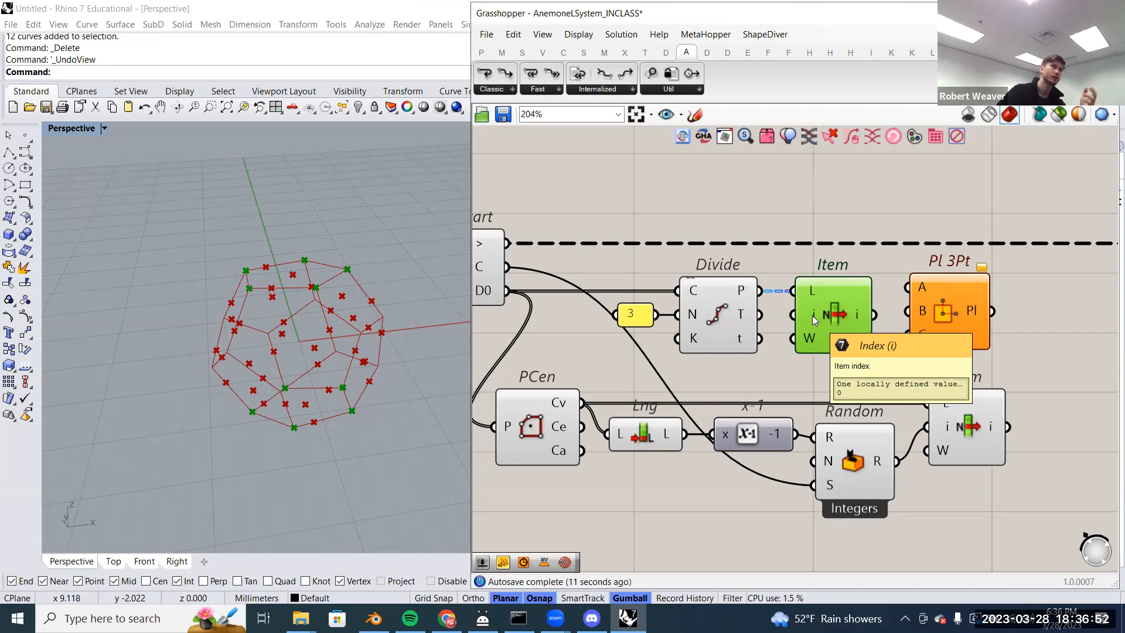
right_drag(299, 420, 246, 437)
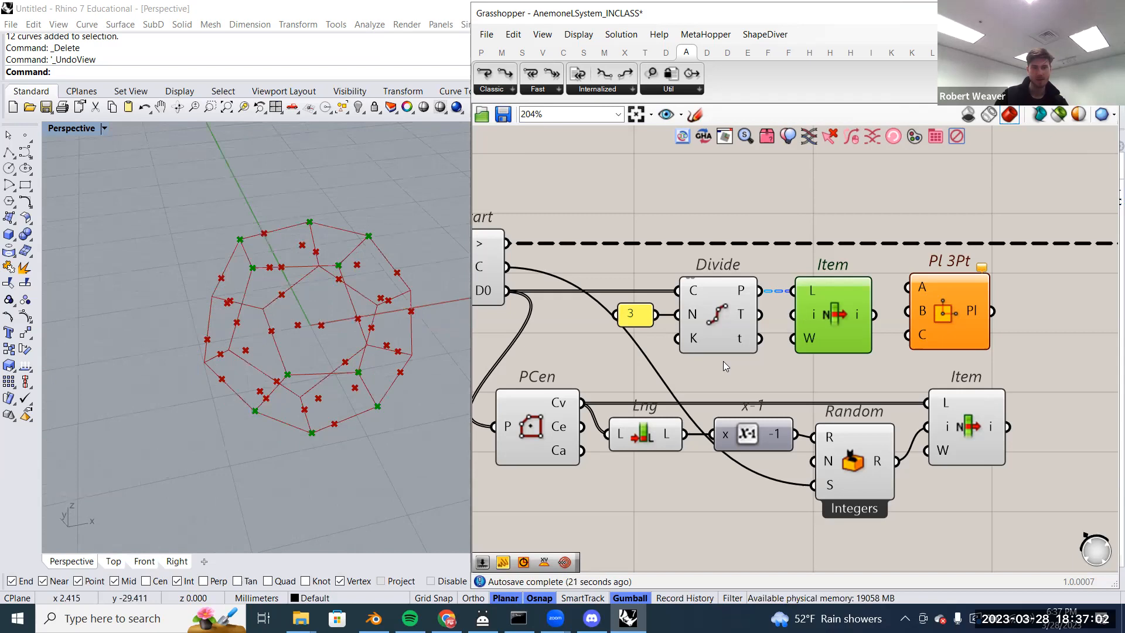
- Insert a +1 output on the List Item component that receives the division points
scroll(850, 367, up, 2)
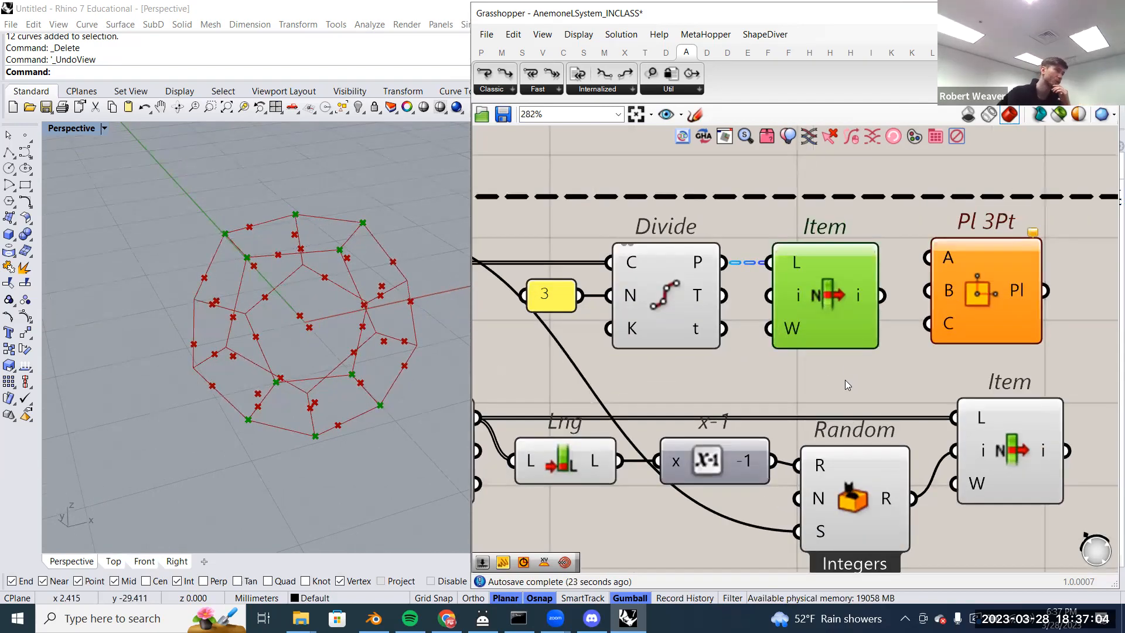
scroll(849, 385, up, 4)
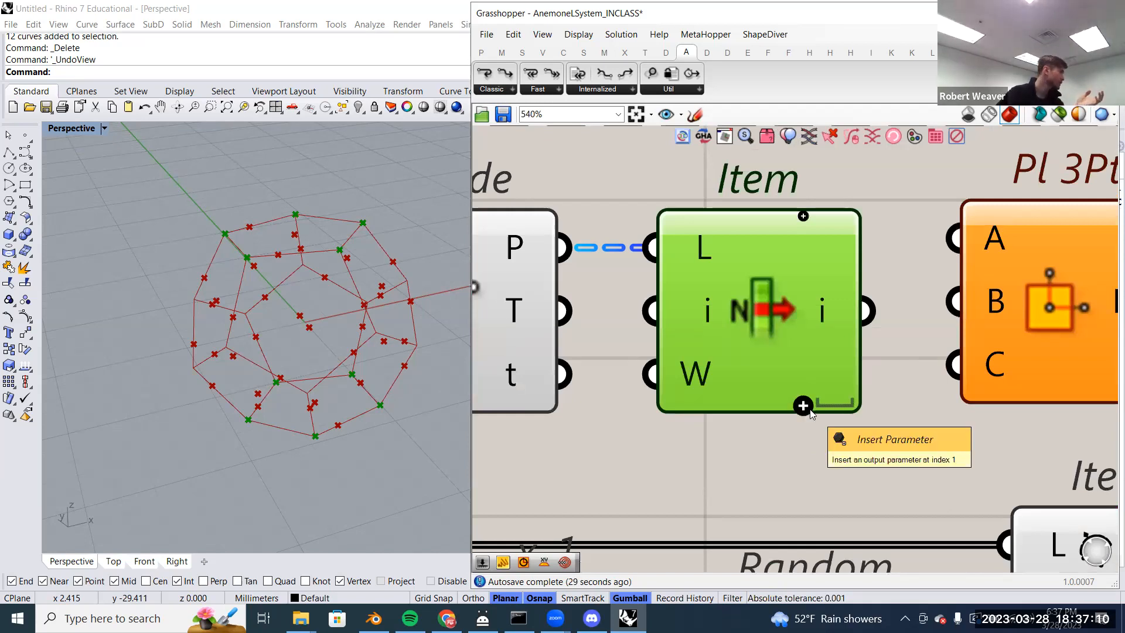
click(809, 410)
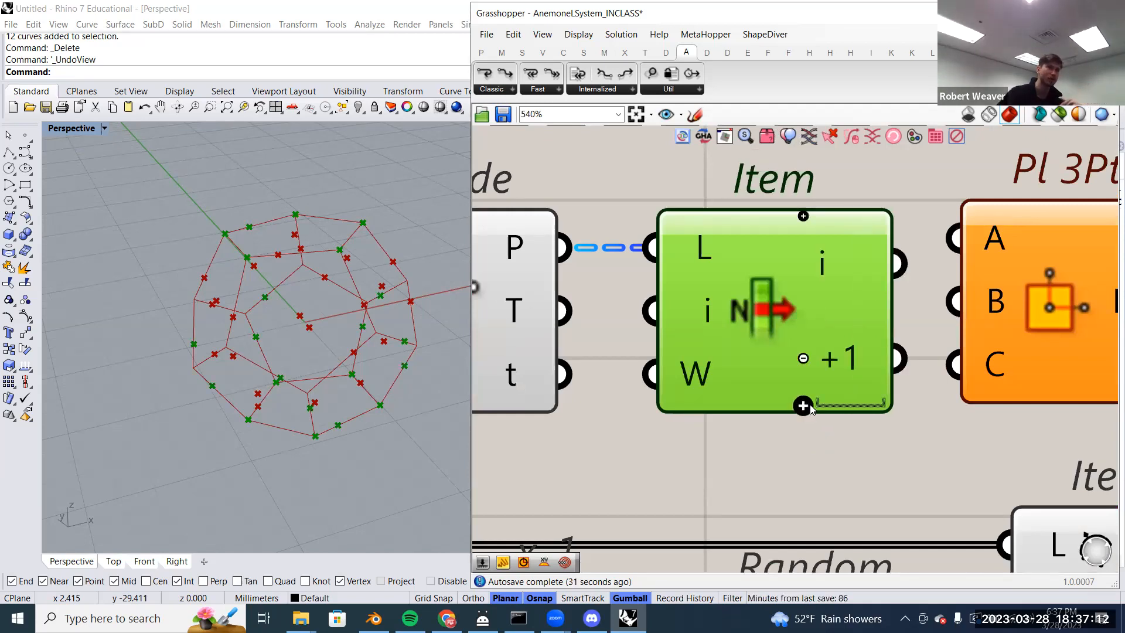
- Insert a +2 output on the List Item that receives the division points, and align Plane 3Pt with it
click(807, 406)
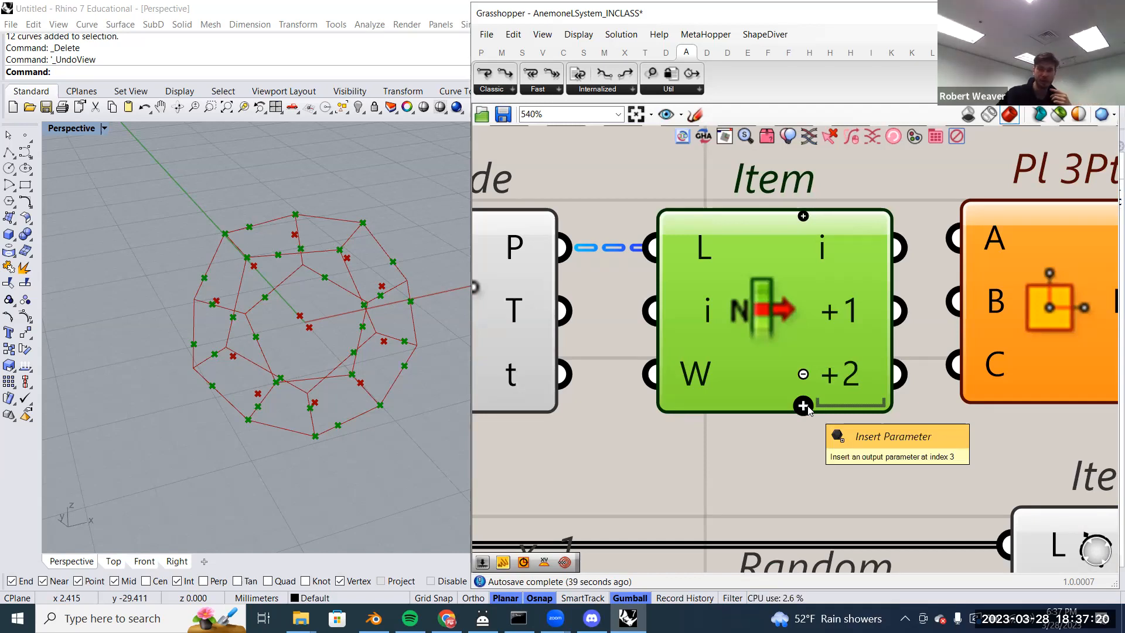
scroll(807, 408, down, 2)
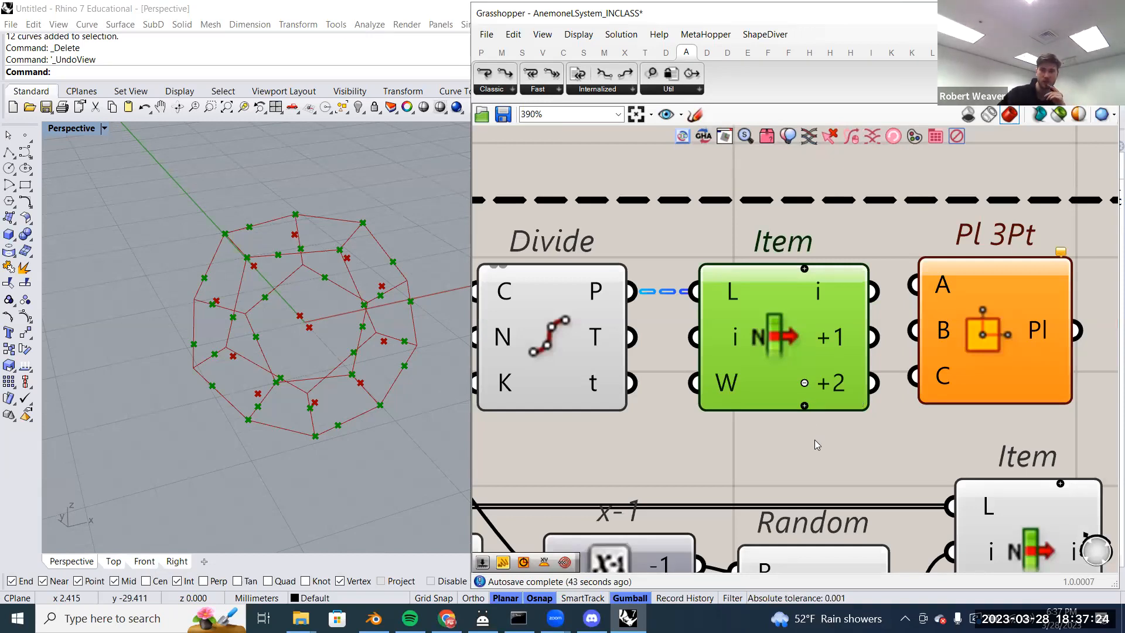
right_drag(815, 439, 754, 453)
drag(916, 382, 924, 386)
drag(896, 438, 708, 343)
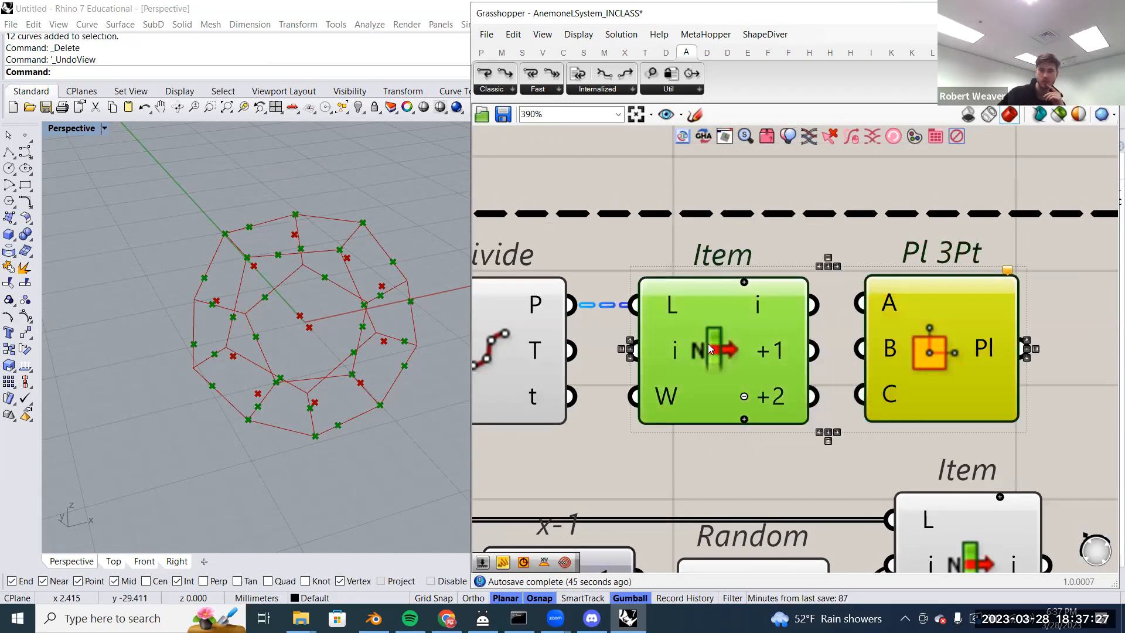
click(587, 415)
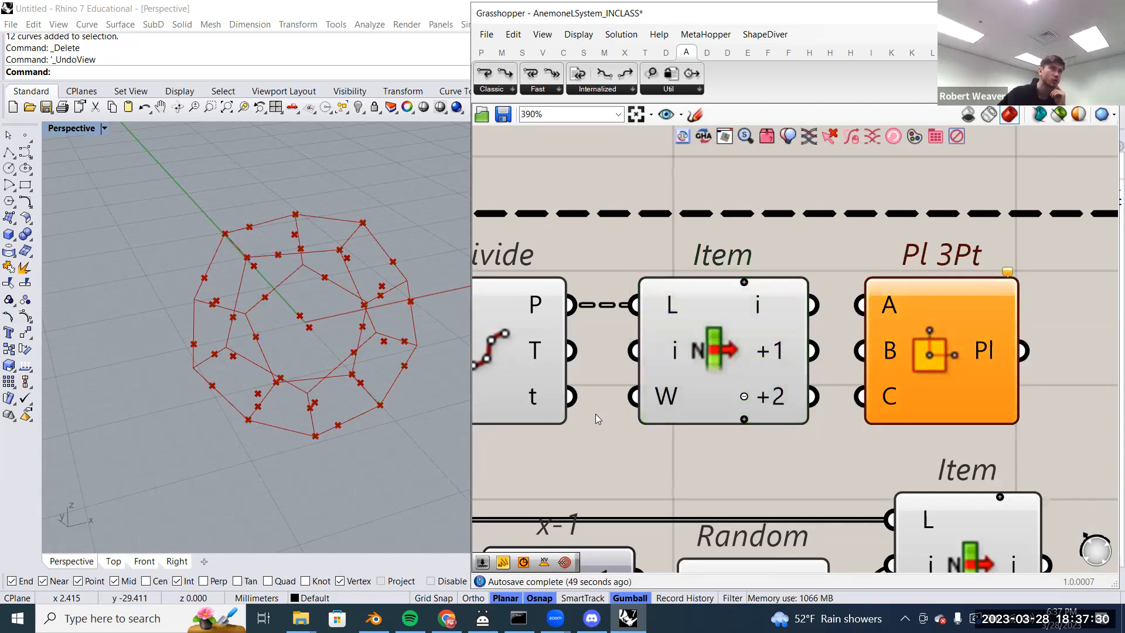
- Wire the List Item's i, +1 and +2 outputs into Plane 3Pt's A, B and C, and inspect the face planes on the dodecahedron
drag(813, 305, 842, 314)
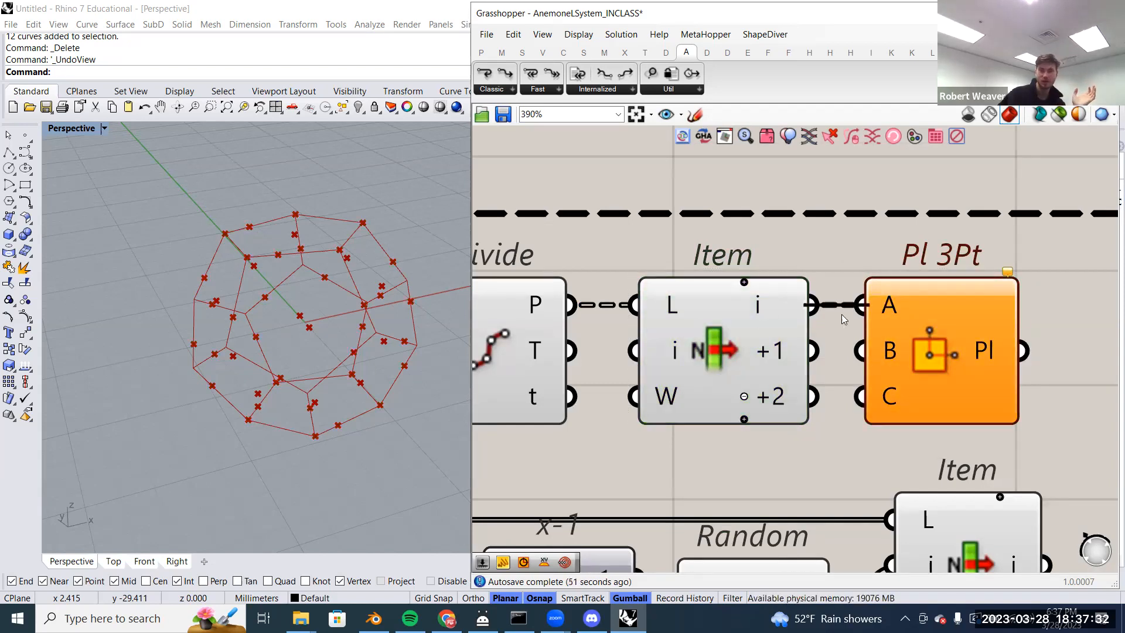
drag(812, 351, 861, 350)
drag(813, 396, 864, 398)
click(941, 350)
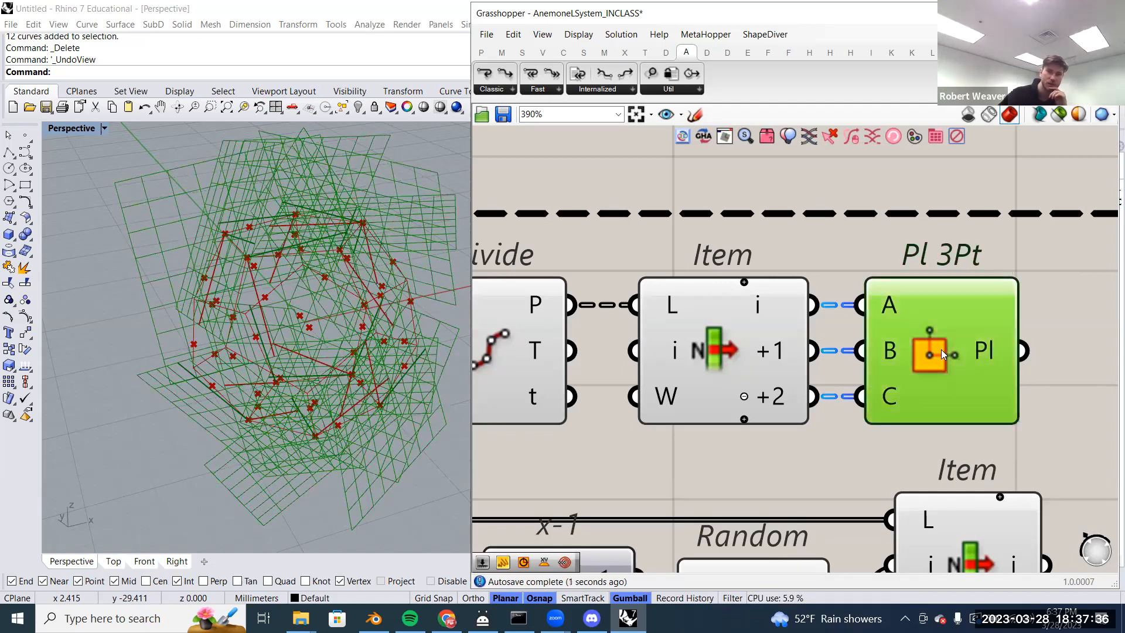
right_drag(258, 352, 353, 385)
right_drag(371, 314, 268, 393)
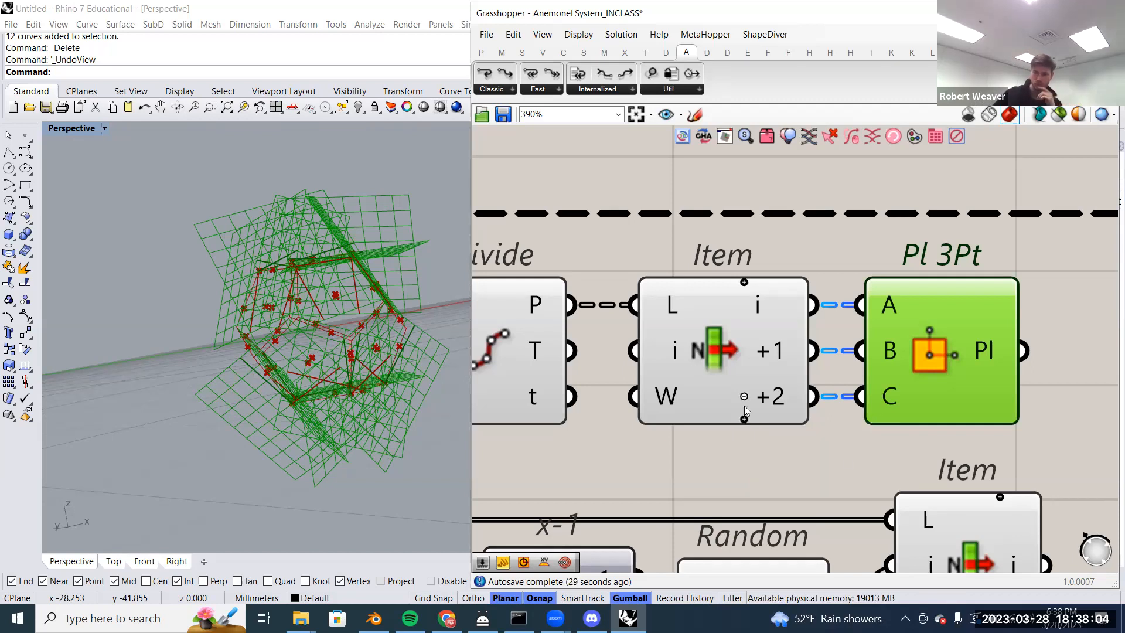
- Compare the data structure of Plane 3Pt's Pl output with the face centre picked by the random List Item
scroll(858, 510, down, 3)
right_drag(859, 517, 747, 350)
scroll(780, 384, up, 2)
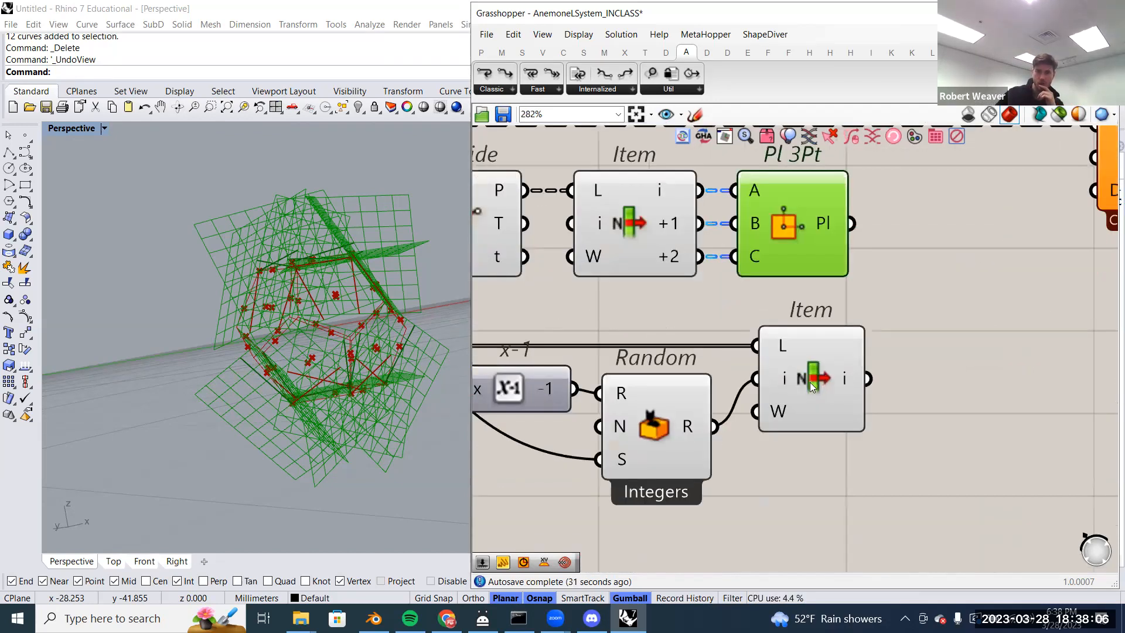
click(839, 389)
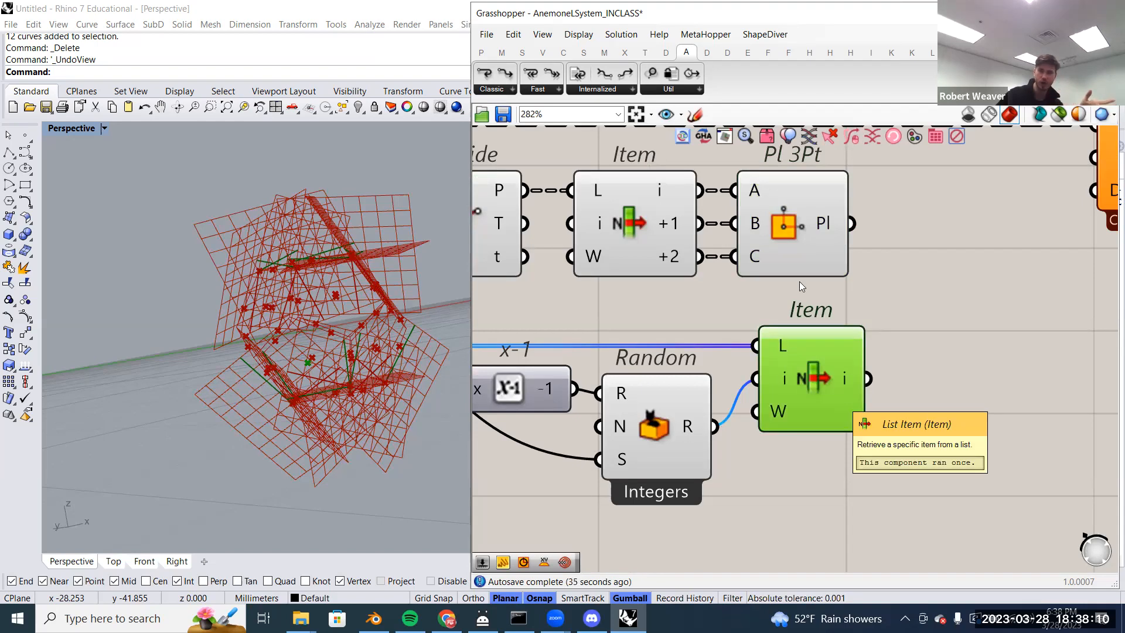
click(798, 235)
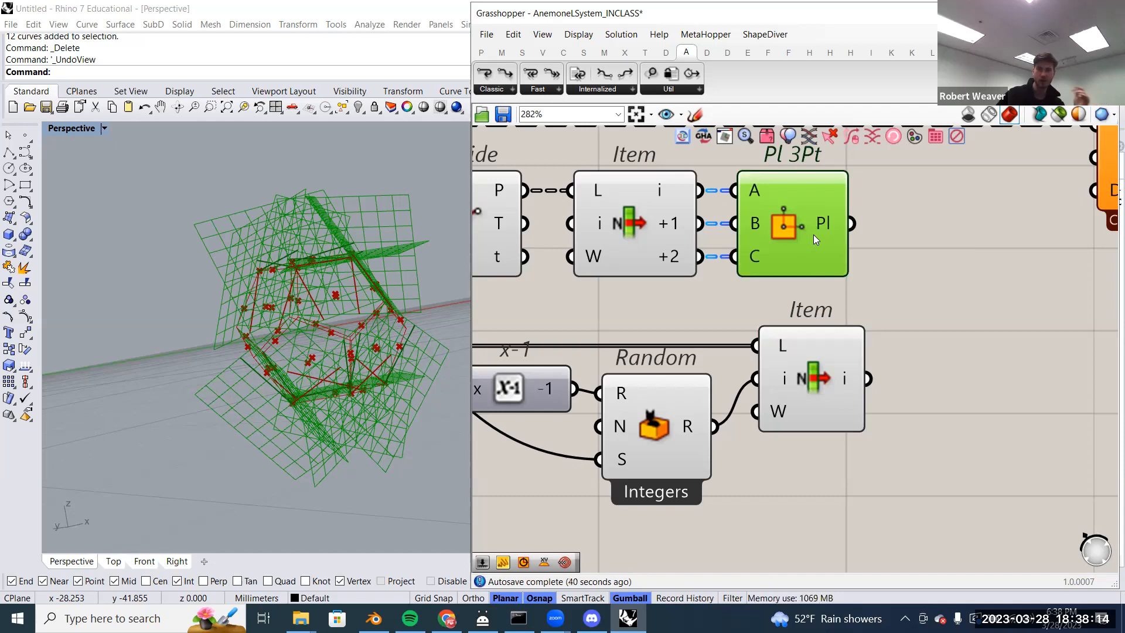
mouse_move(821, 228)
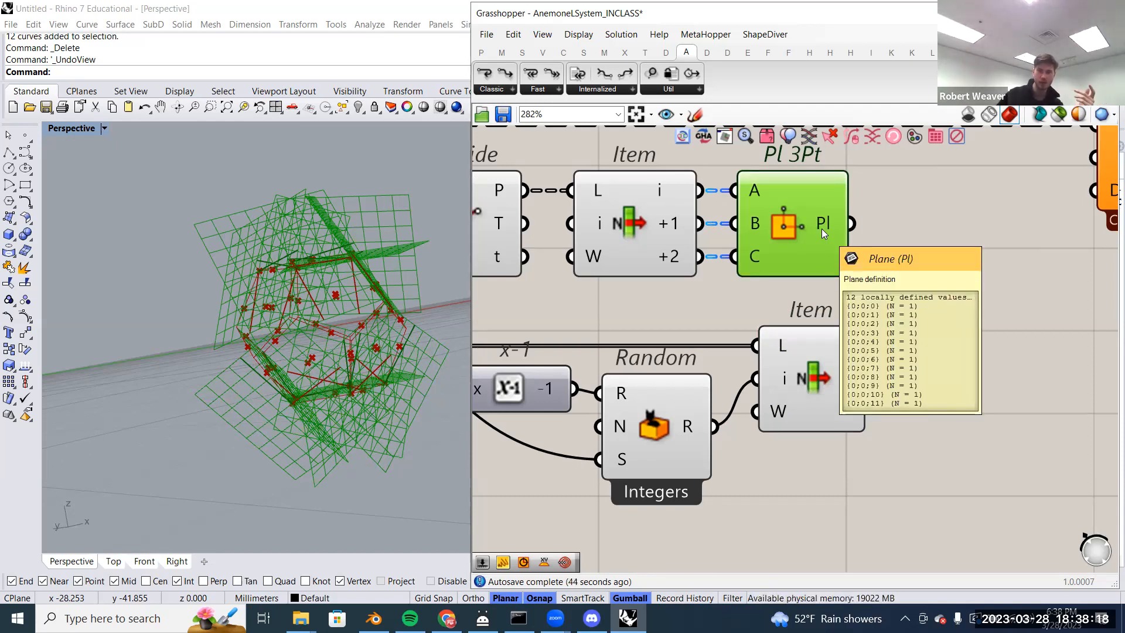
mouse_move(847, 380)
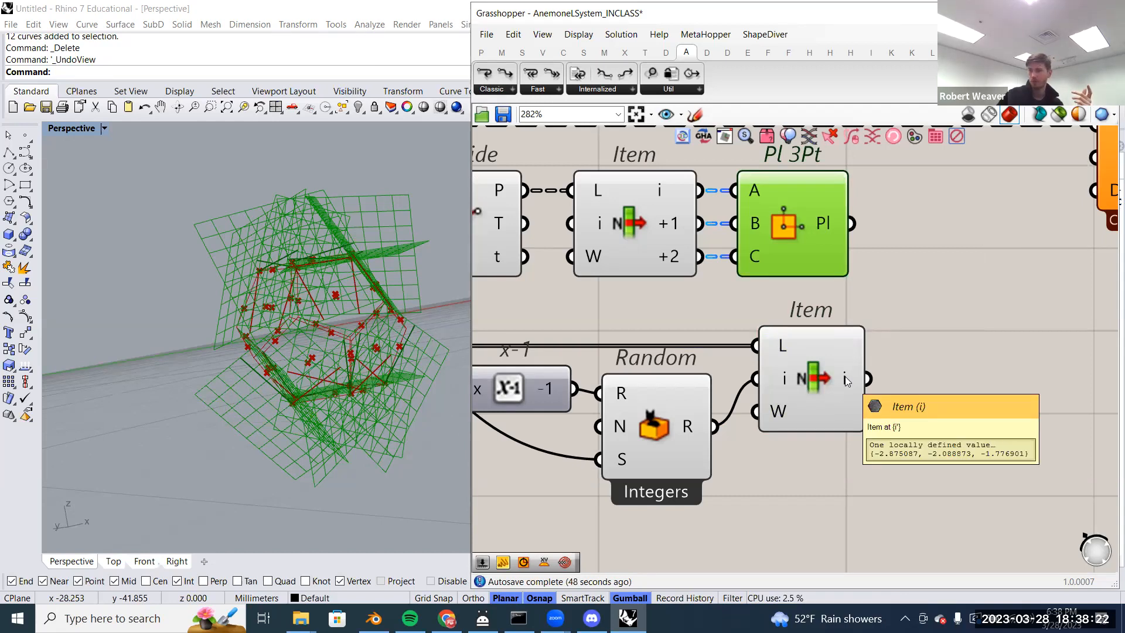
click(818, 376)
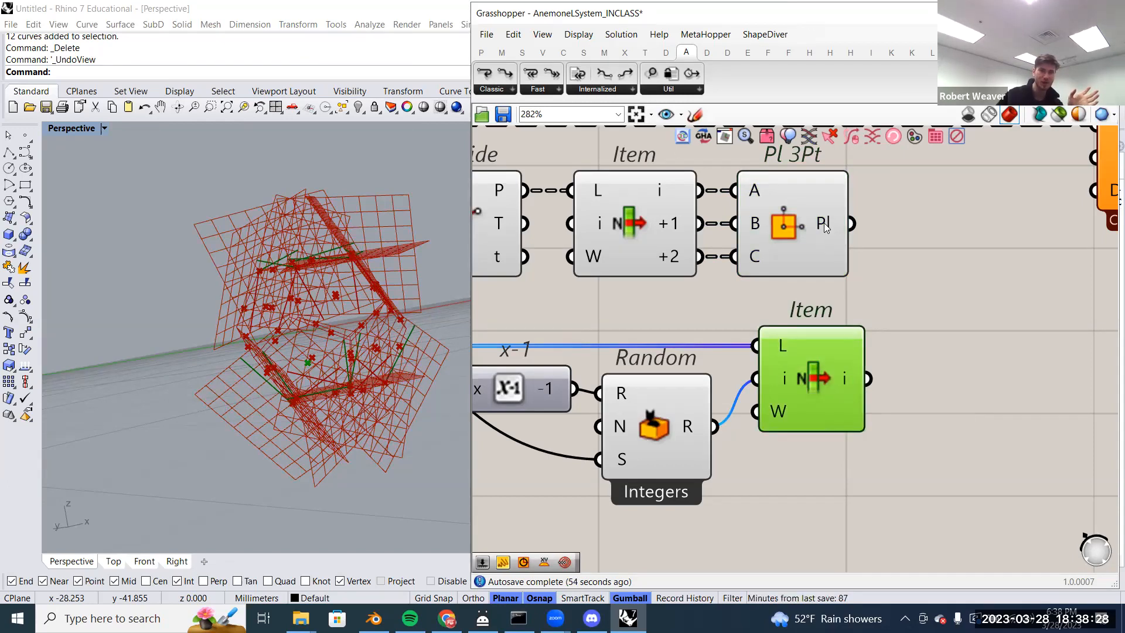
- Move the random List Item farther from Random, flatten Plane 3Pt's Pl output, and check the polygon centre output
drag(825, 351, 912, 353)
mouse_move(871, 380)
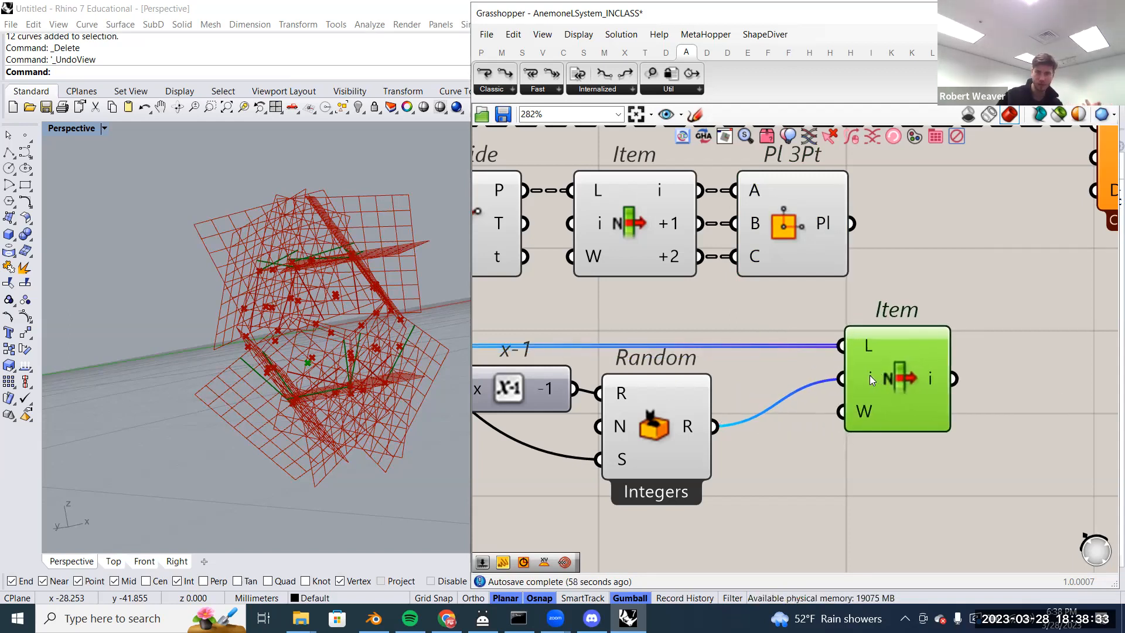
right_click(826, 227)
click(858, 285)
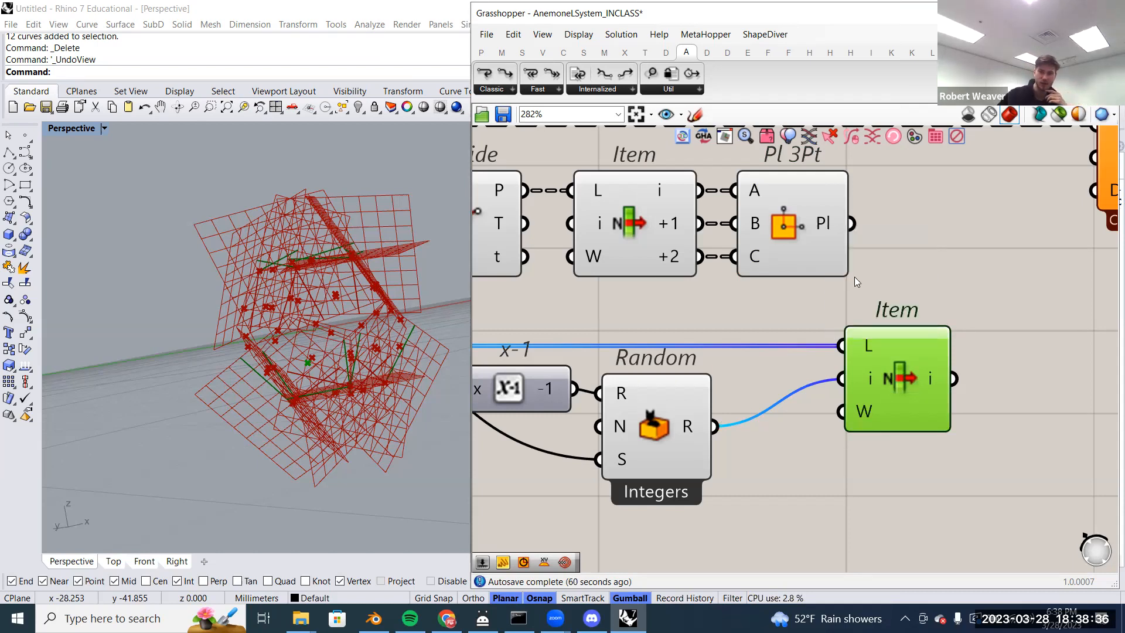
right_drag(829, 380, 937, 384)
scroll(937, 385, down, 2)
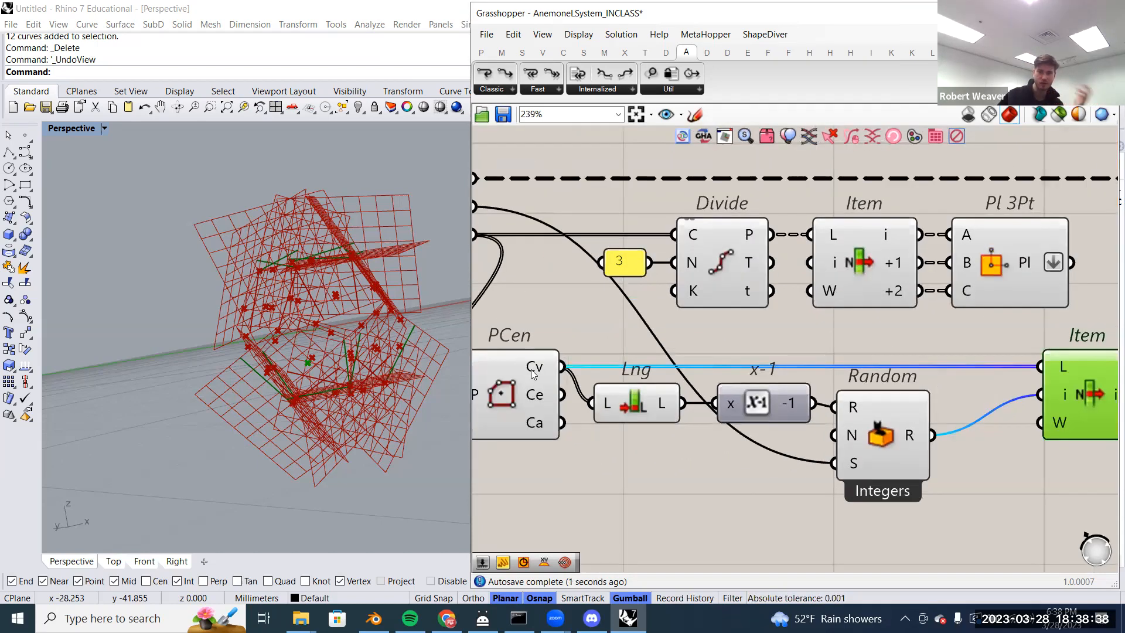
mouse_move(533, 374)
right_drag(885, 436, 747, 450)
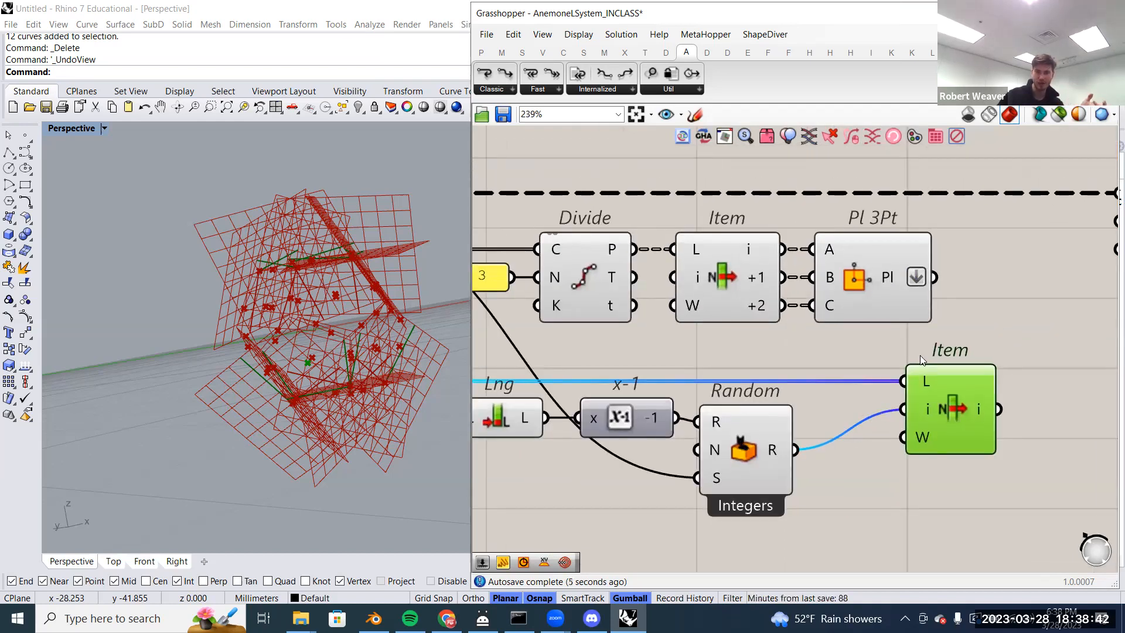
- Duplicate the random List Item with its wires and stack the two copies one above the other
drag(965, 408, 1024, 317)
key(ctrl+c)
key(ctrl+v)
drag(970, 402, 977, 469)
drag(1007, 353, 972, 394)
drag(953, 456, 967, 444)
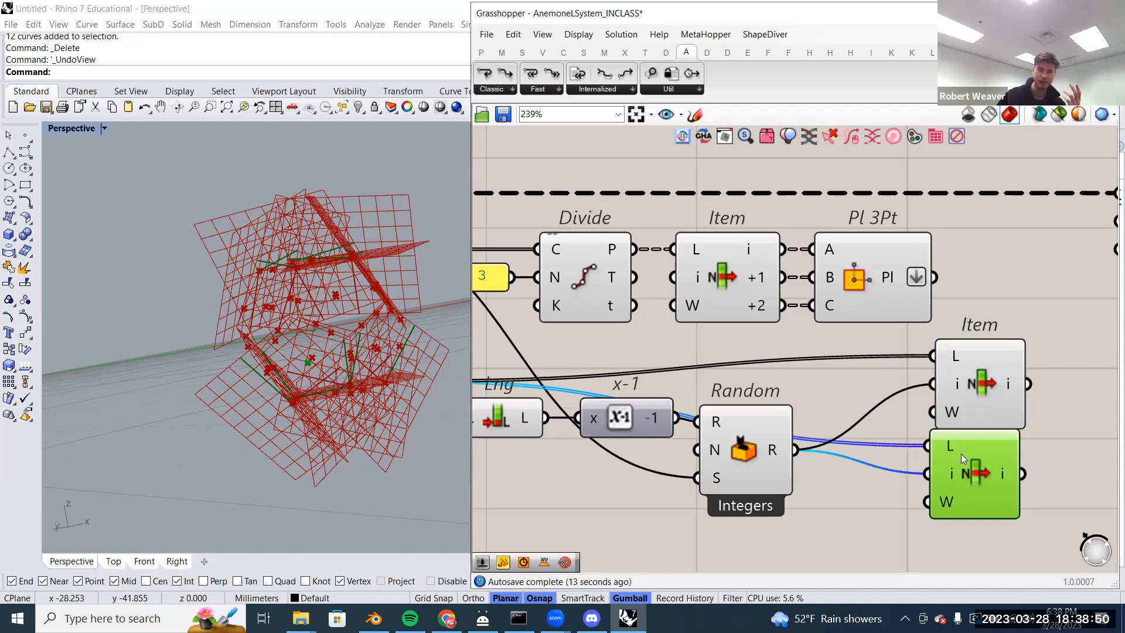
- Wire Plane 3Pt's Pl output into the upper List Item's L input, and compare the selected plane with the selected centre
right_drag(953, 422, 1115, 410)
click(513, 387)
right_drag(926, 382, 769, 377)
click(962, 346)
drag(940, 262, 938, 340)
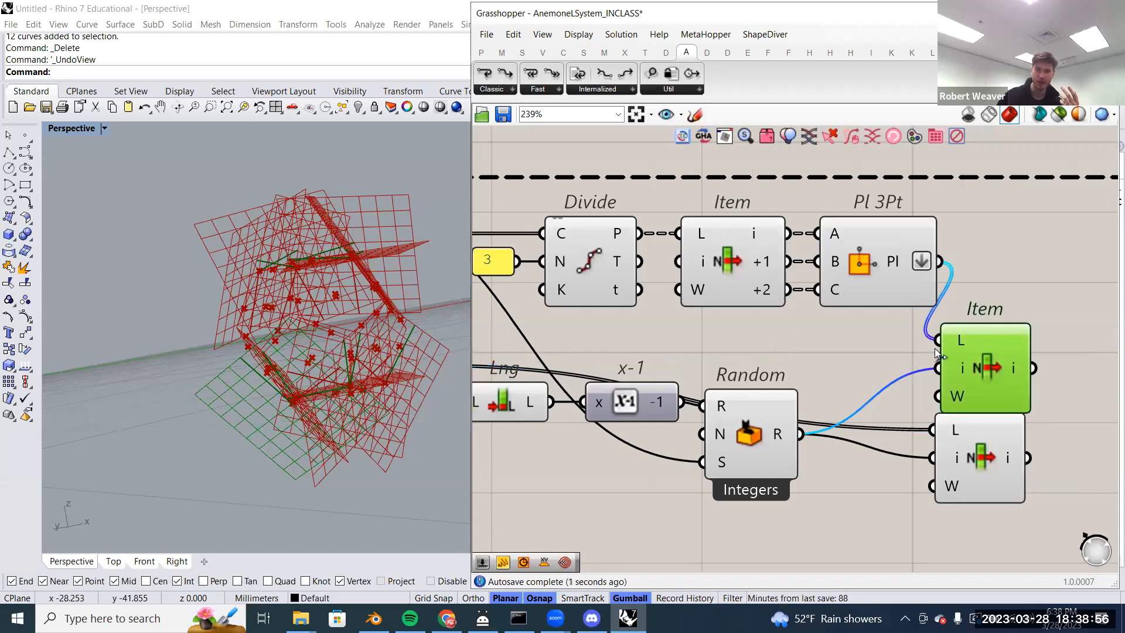
click(985, 441)
click(983, 391)
- Turn off the preview of the components between Loop Start and the two random List Items
scroll(933, 370, down, 4)
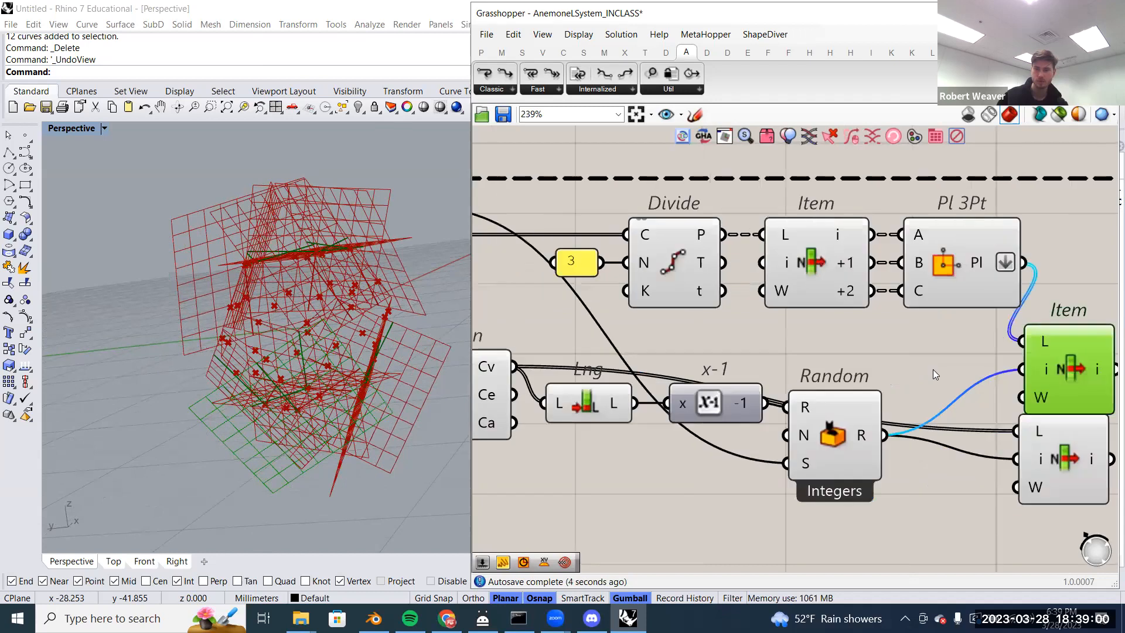
drag(946, 463, 638, 205)
middle_click(663, 232)
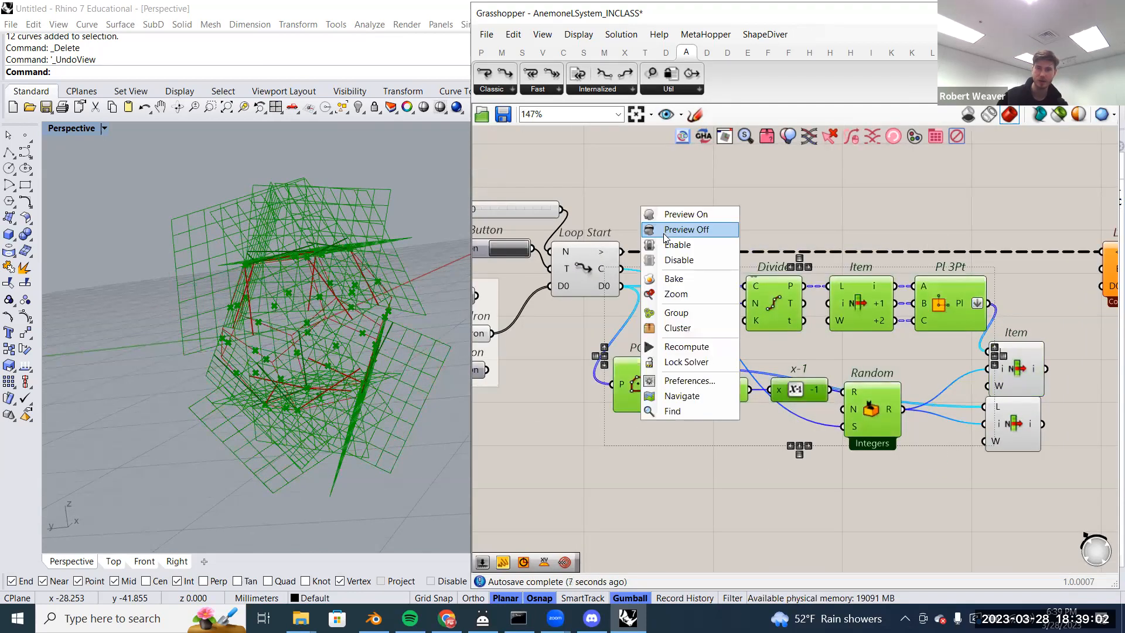
click(663, 232)
click(806, 204)
- Stack the two random List Items neatly, shift them away from Plane 3Pt, and check its flattened Pl output
right_drag(915, 246, 818, 248)
scroll(888, 358, up, 3)
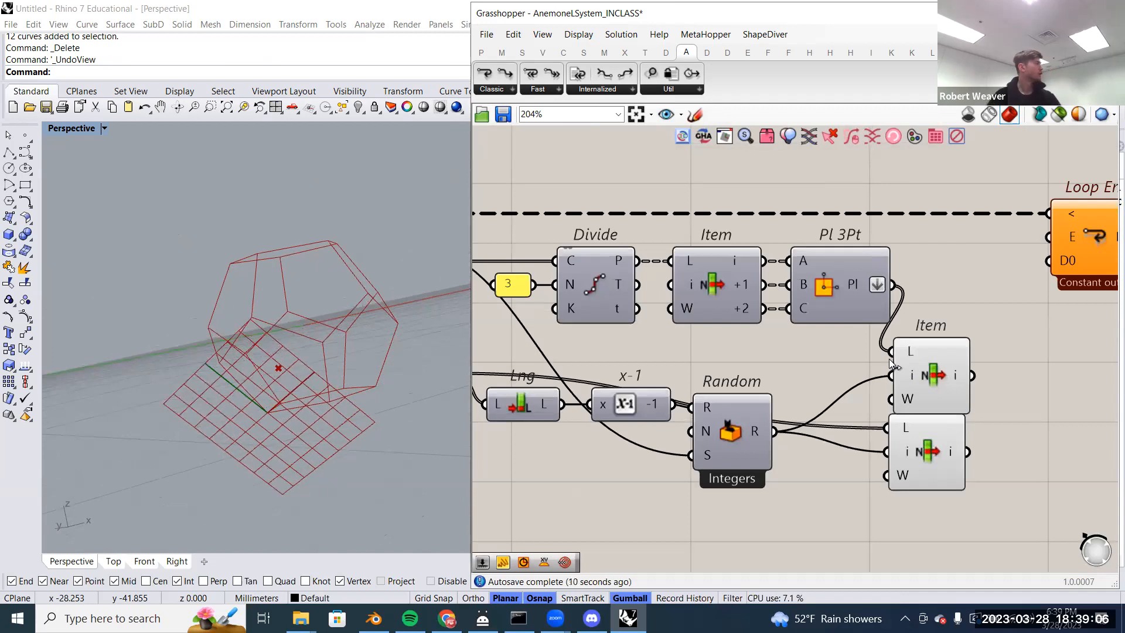
drag(941, 445, 934, 393)
drag(949, 382, 969, 373)
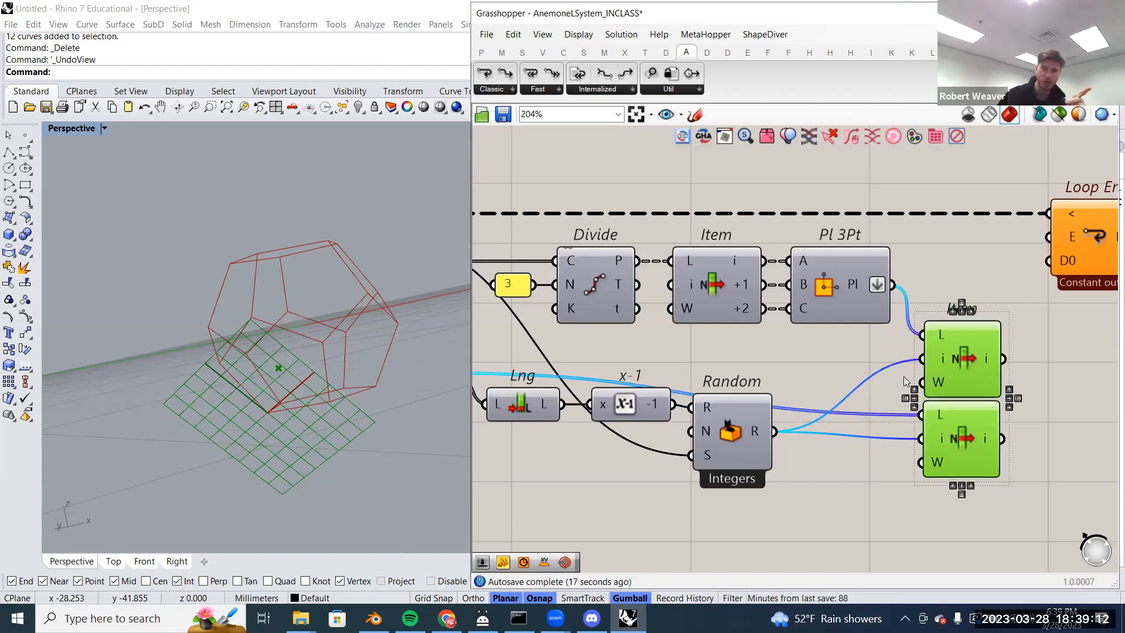
right_drag(904, 377, 863, 368)
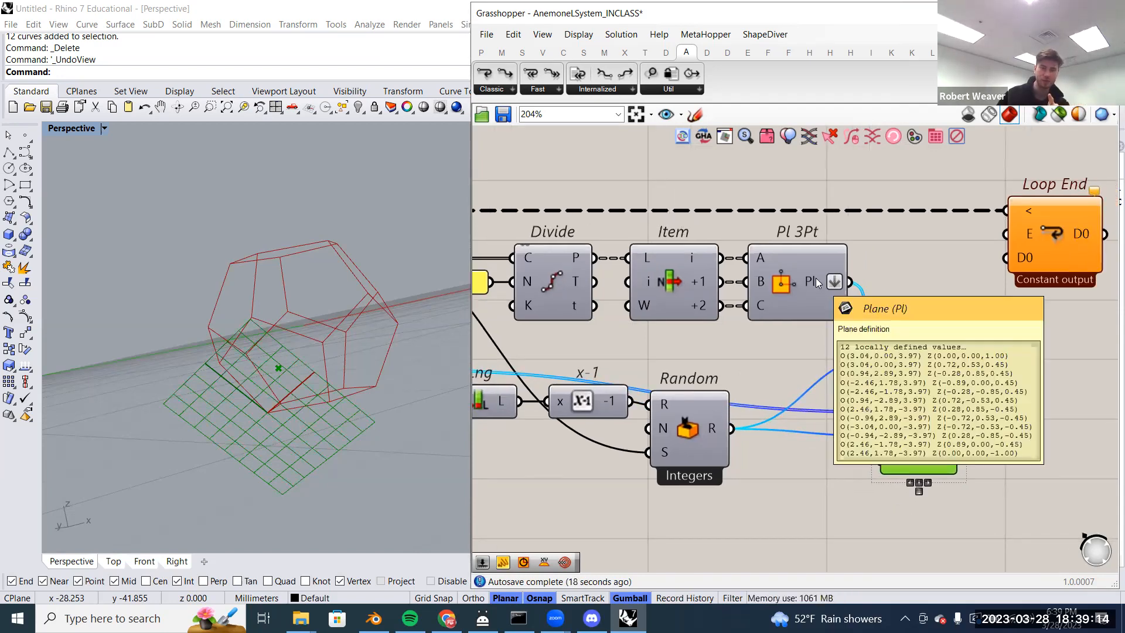
right_drag(897, 322, 791, 320)
mouse_move(792, 320)
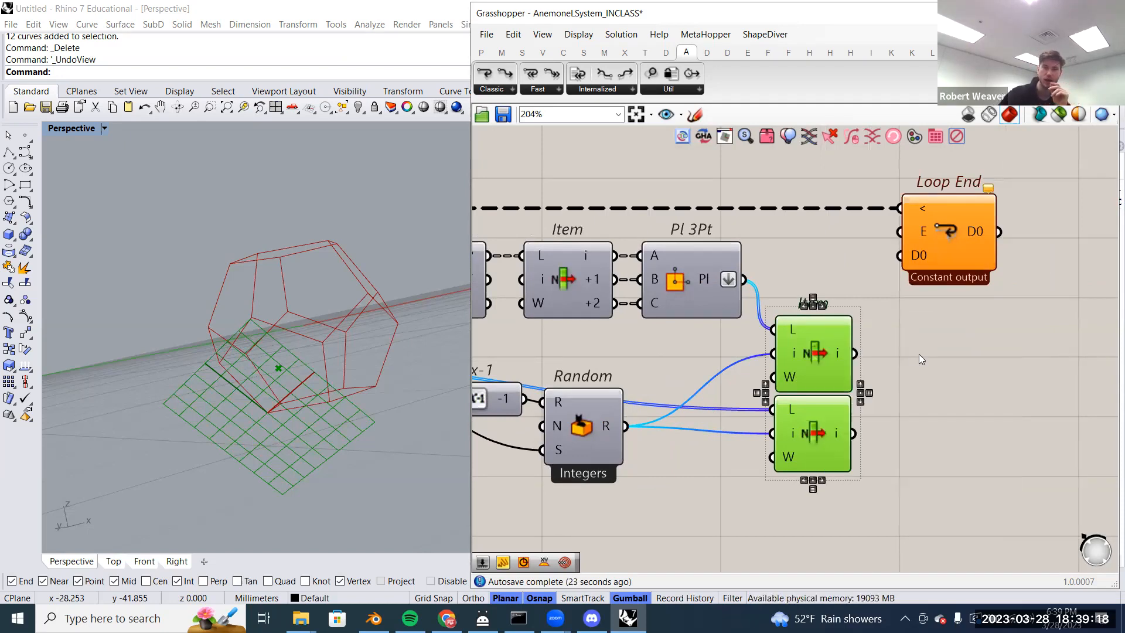
- Move Loop End farther away to make room after the two random List Items
right_drag(919, 354, 857, 363)
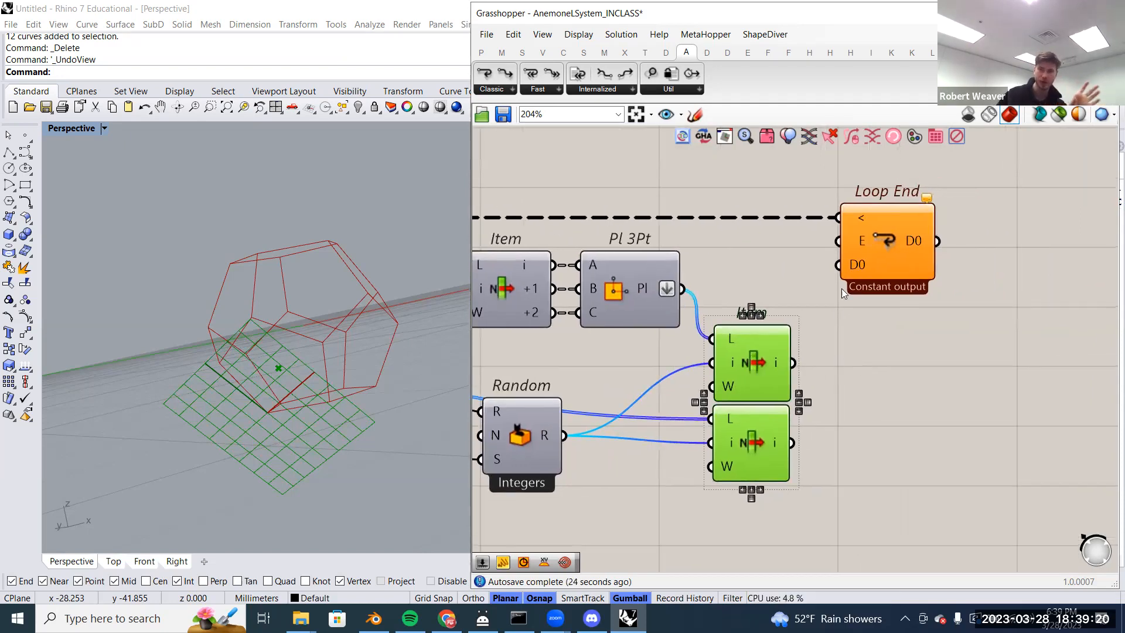
scroll(844, 286, down, 3)
drag(896, 263, 1004, 264)
click(862, 336)
- Search for the Plane Normal component in the space beside the two random List Items
scroll(805, 354, up, 4)
right_drag(856, 401, 790, 384)
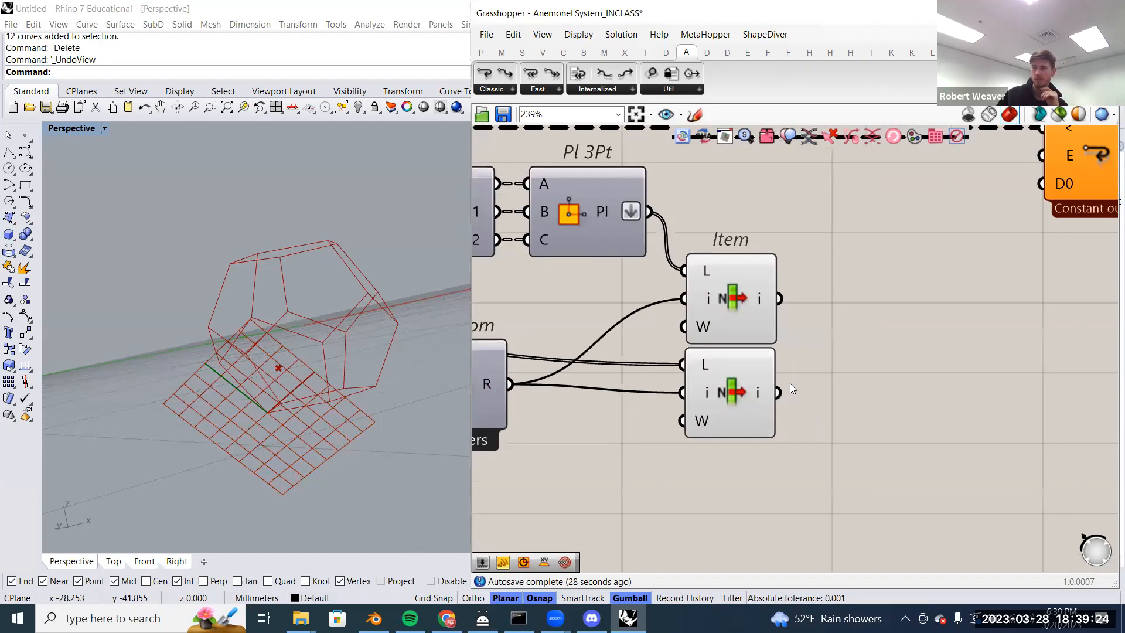
click(729, 323)
drag(815, 403, 712, 292)
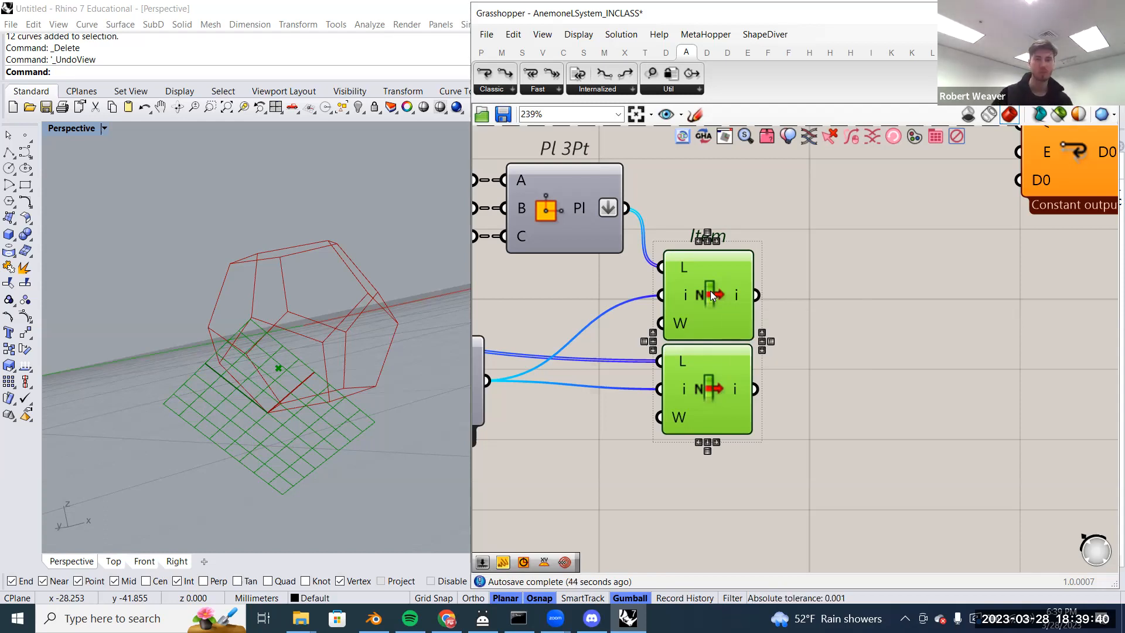
double_click(860, 322)
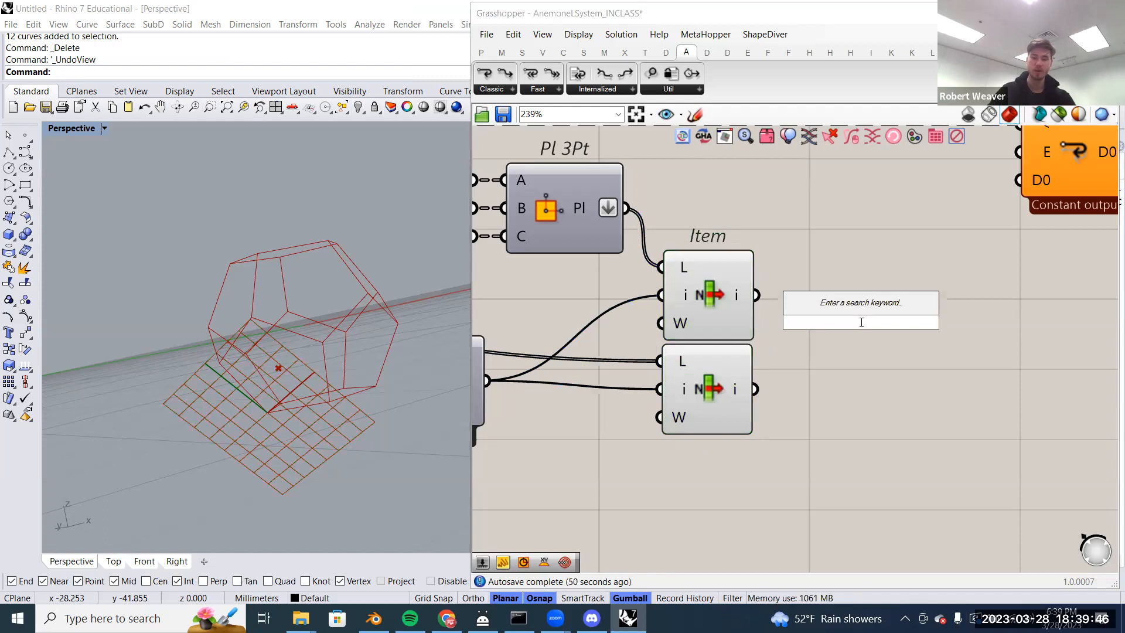
text(plan no)
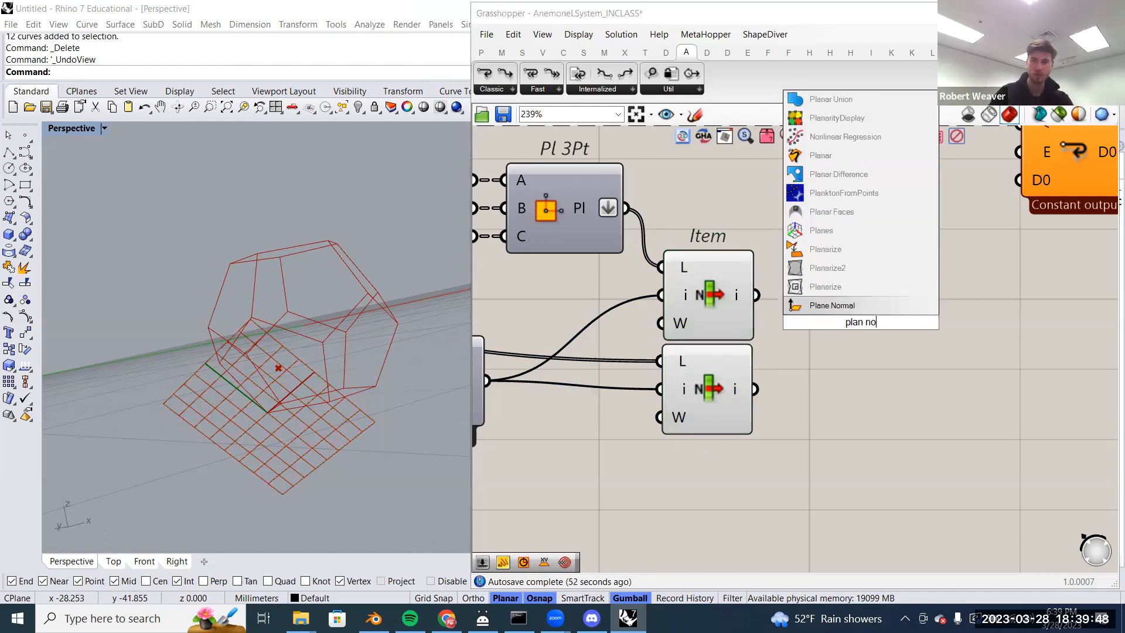
- Add a Plane Normal component and wire the lower List Item output to its origin and the upper List Item output to its Z-axis
key(Return)
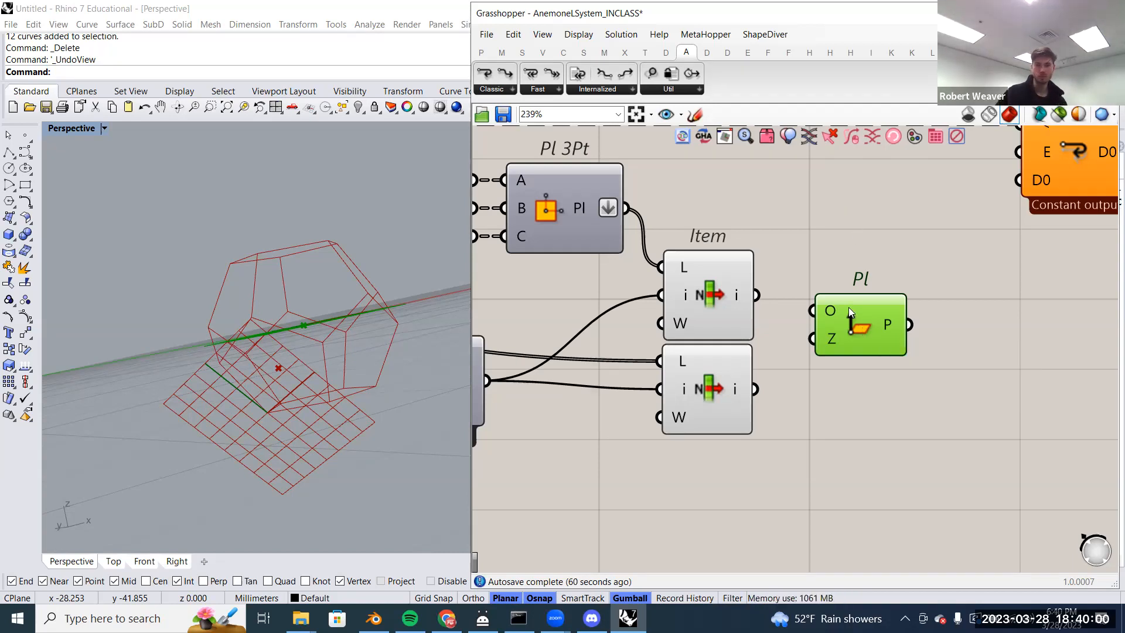
drag(798, 429, 720, 263)
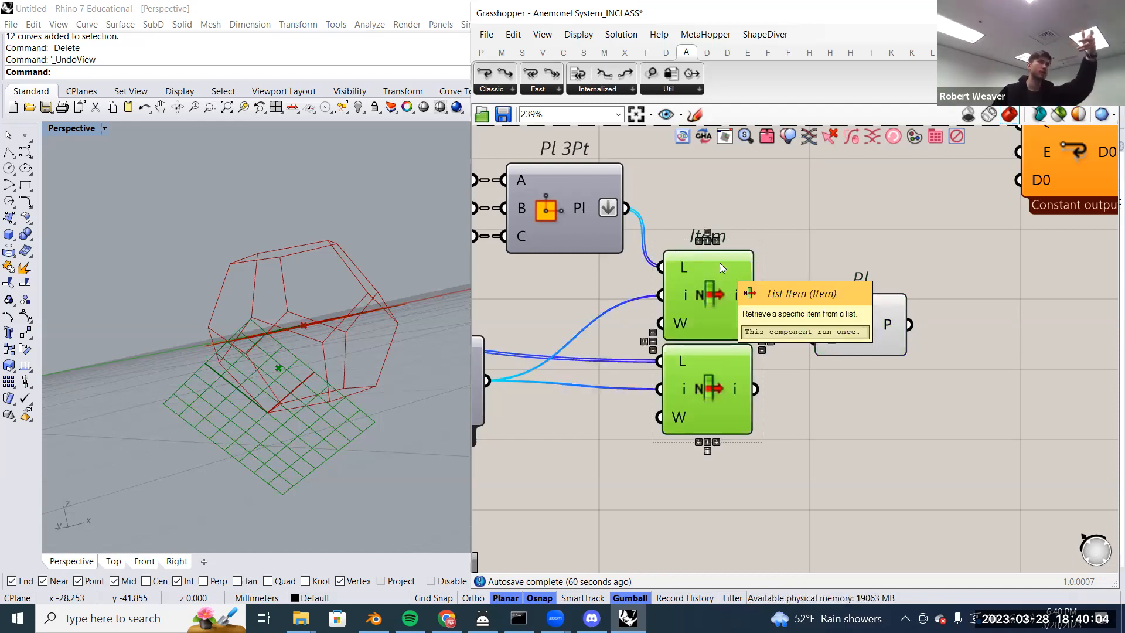
click(773, 420)
click(728, 383)
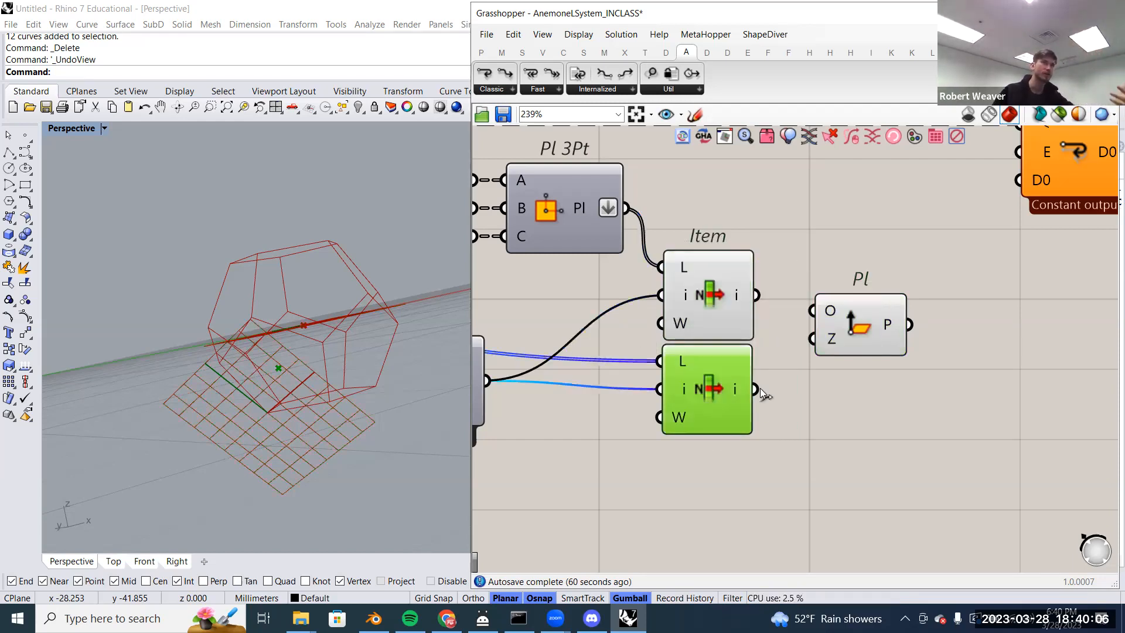
drag(762, 391, 813, 311)
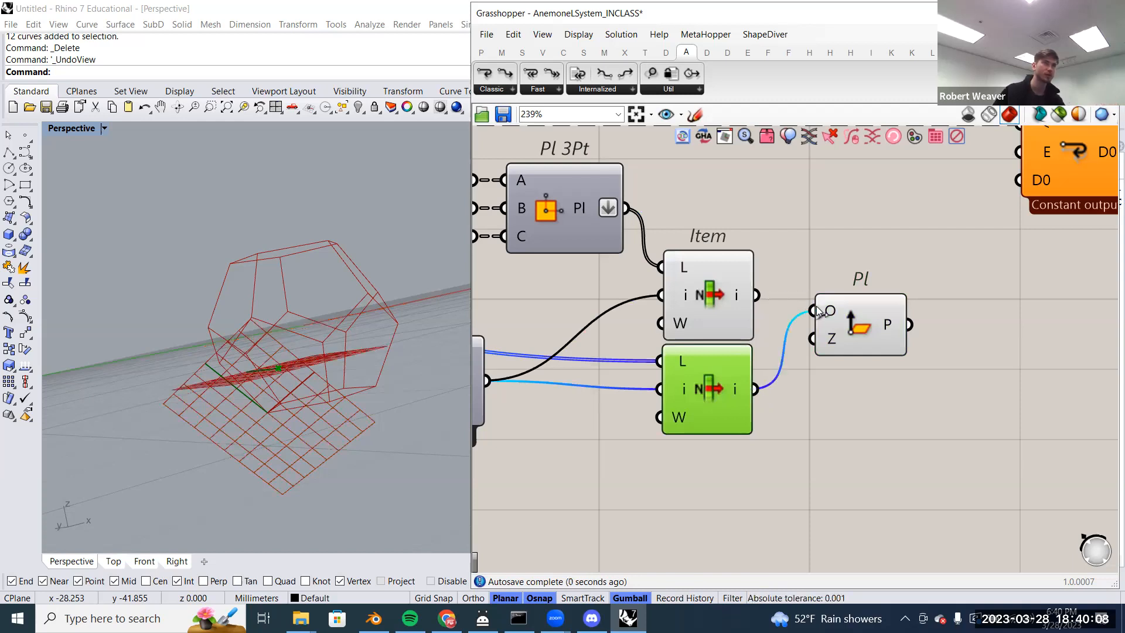
click(718, 301)
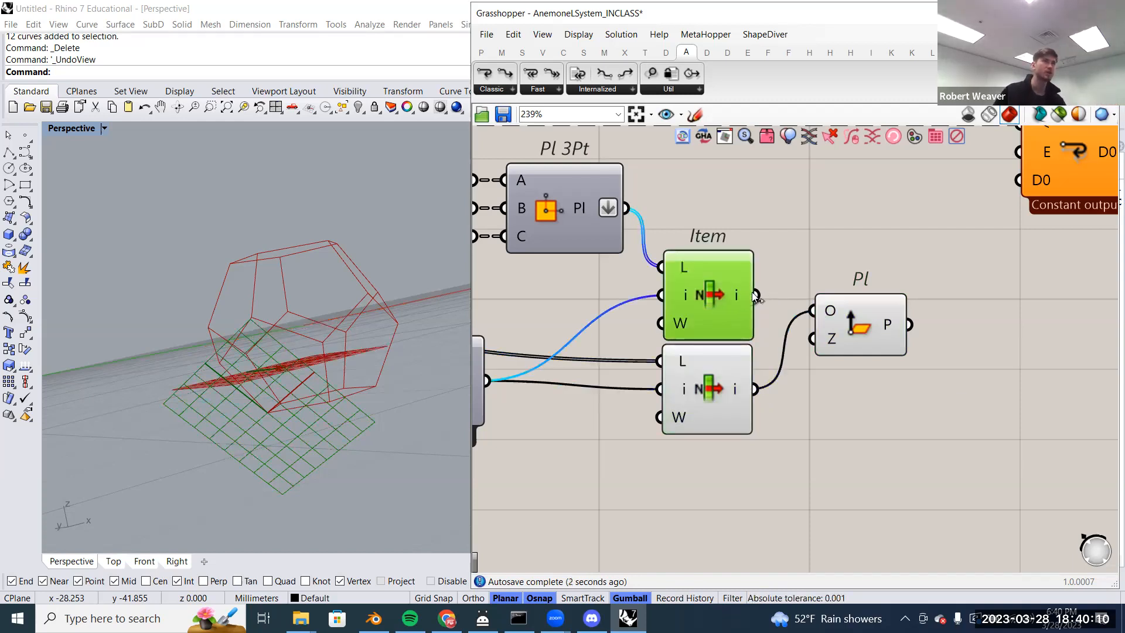
drag(776, 326, 814, 339)
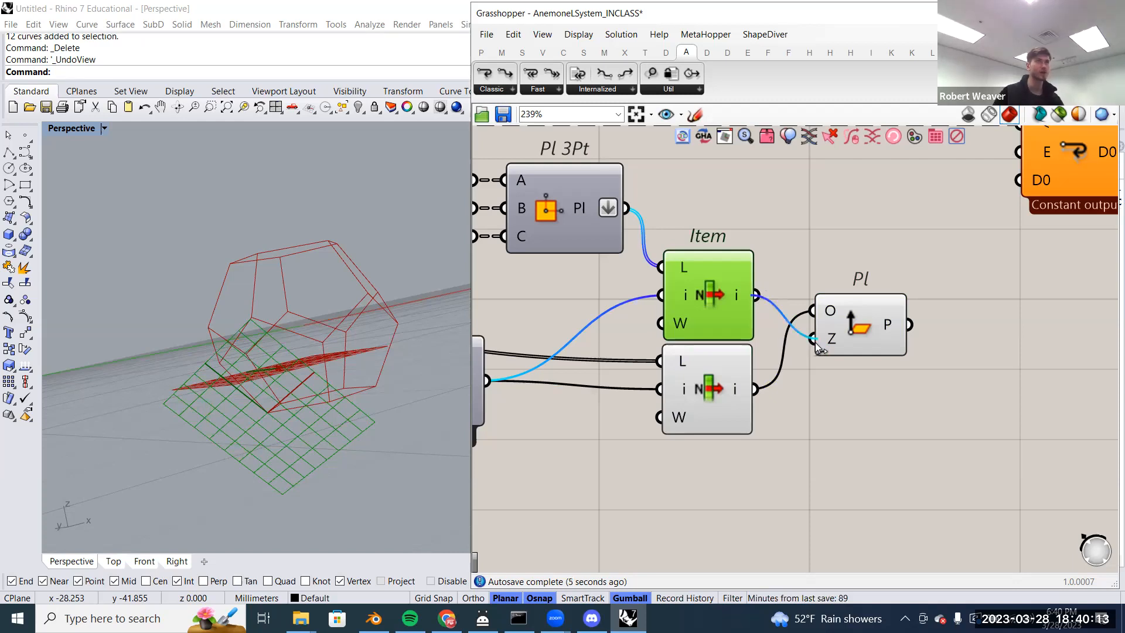
- Turn off the viewport preview of the two List Item components and select the Plane Normal component to inspect its plane
click(861, 332)
drag(668, 196, 778, 444)
right_click(764, 187)
click(774, 213)
click(765, 221)
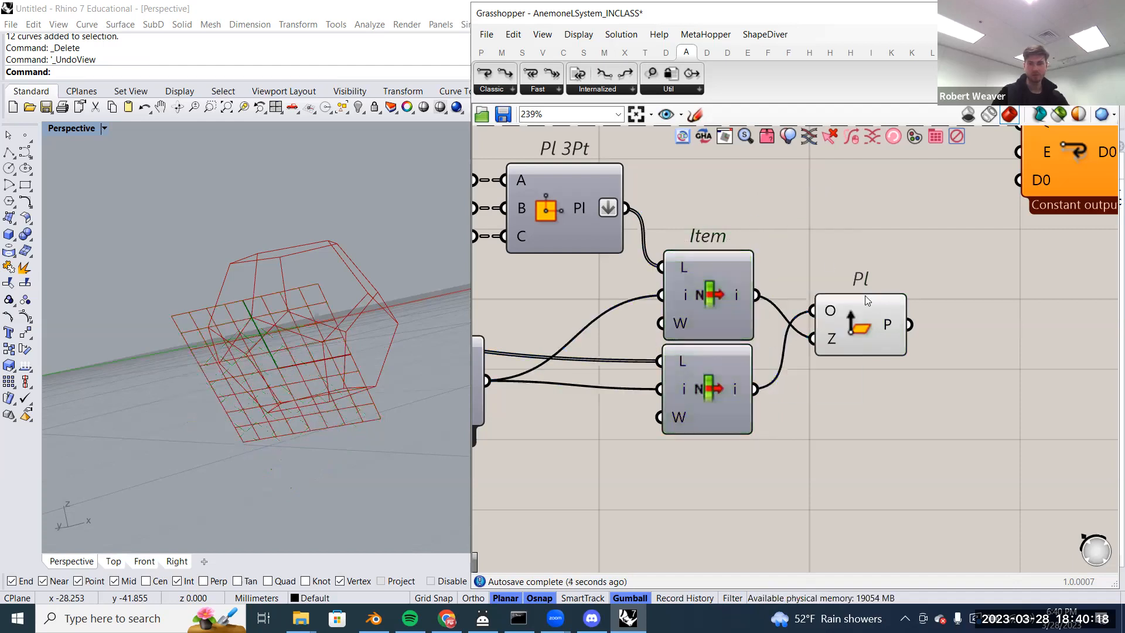
click(868, 303)
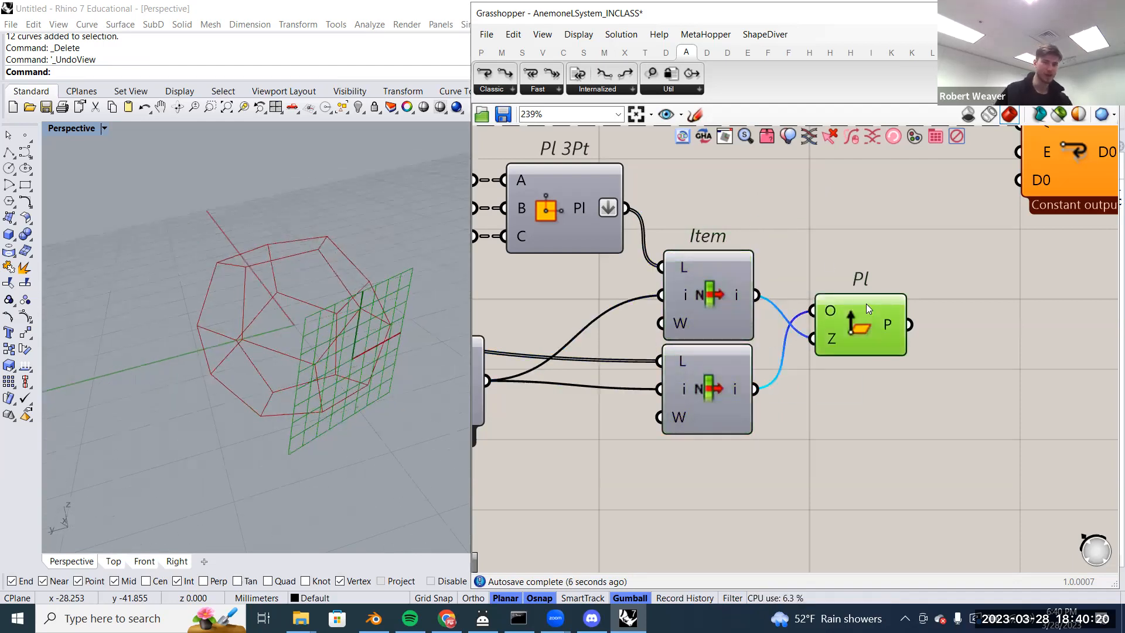
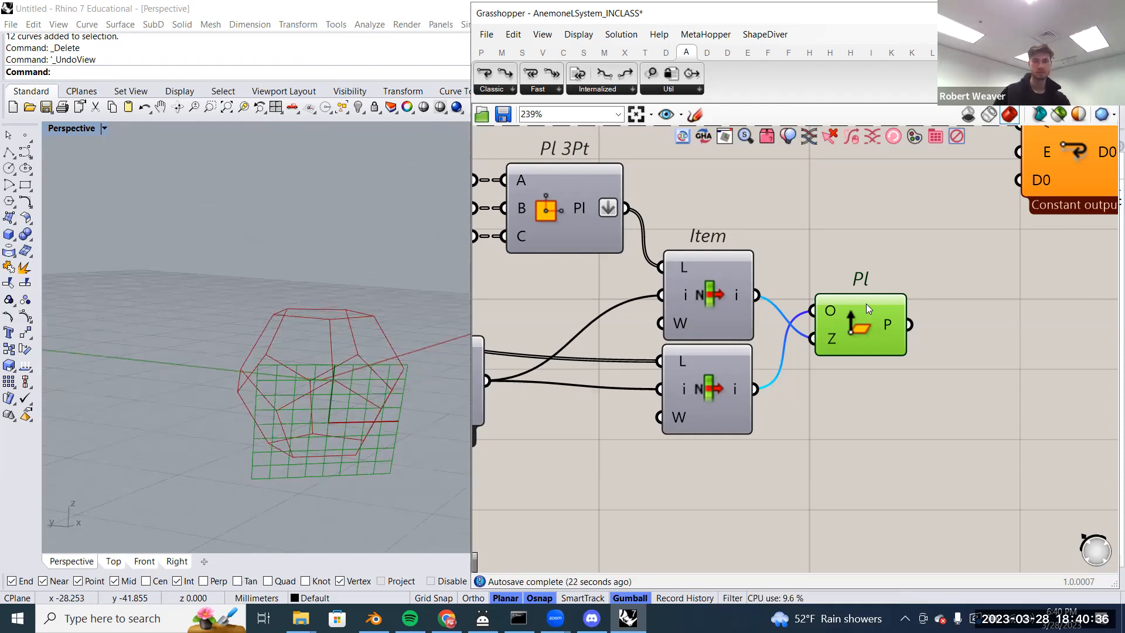
- Move the Loop End component farther from the Plane Normal component to free space on the canvas
scroll(834, 500, down, 3)
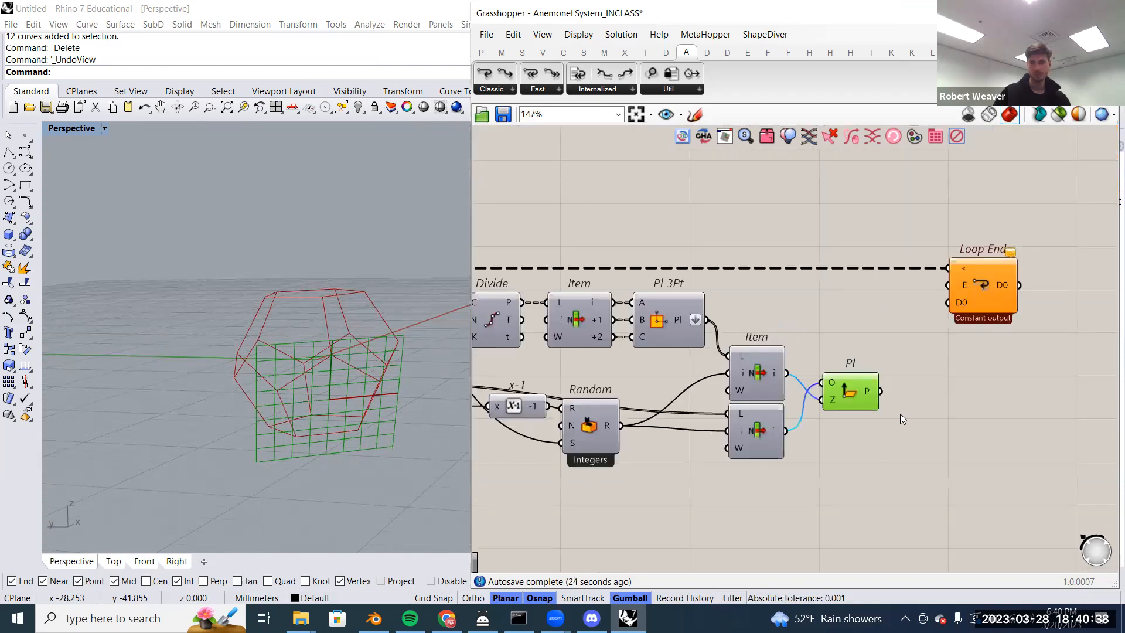
scroll(891, 411, up, 2)
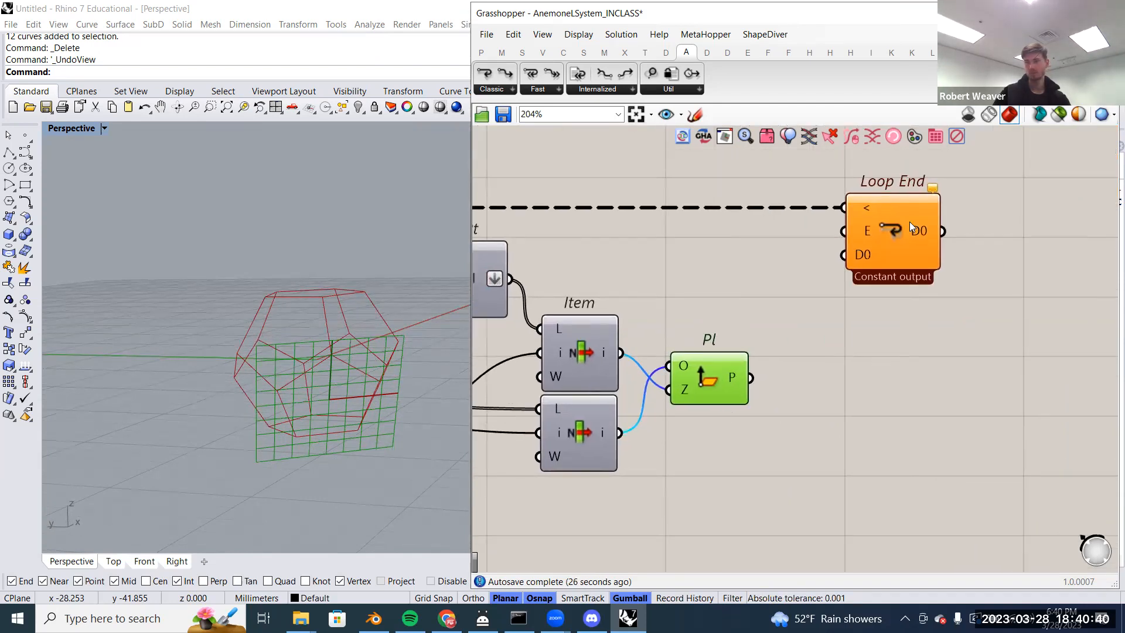
drag(910, 221, 997, 221)
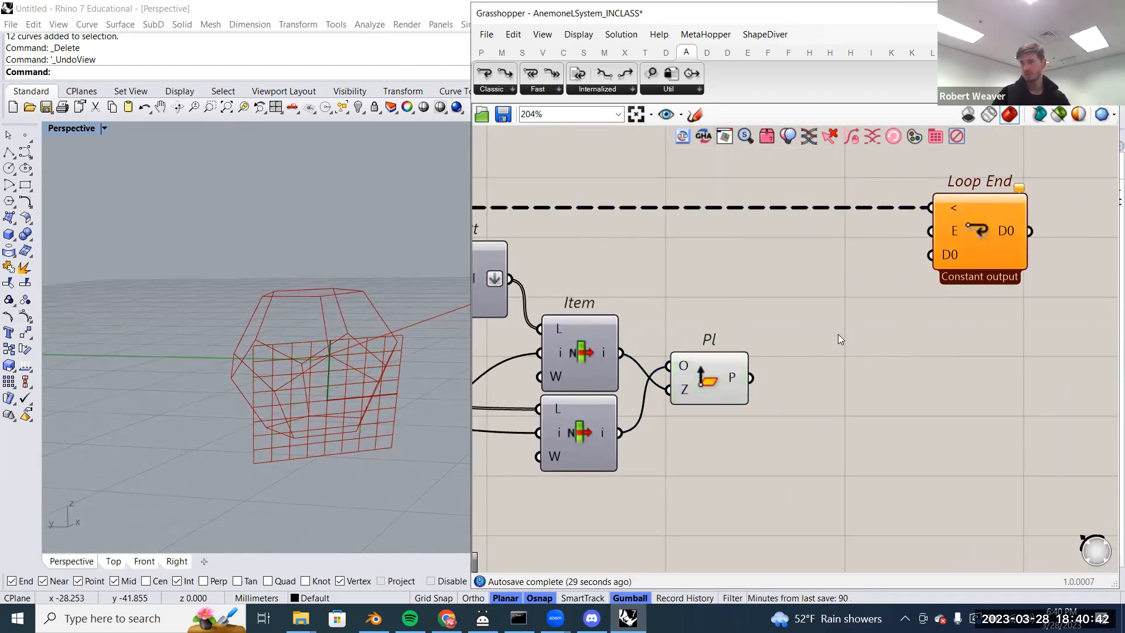
- Examine the Plane 3Pt output and trace the definition back to the geometry data leaving Loop Start's D0 output
scroll(839, 340, down, 1)
right_drag(853, 372, 1092, 436)
right_drag(769, 351, 863, 369)
mouse_move(863, 369)
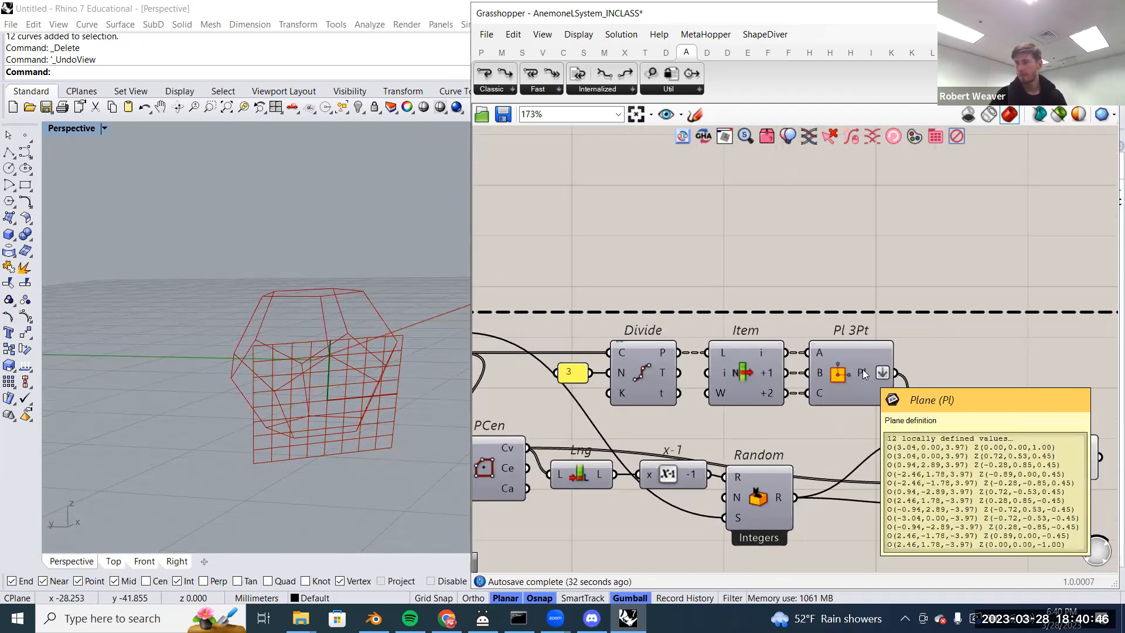
right_drag(860, 329, 893, 323)
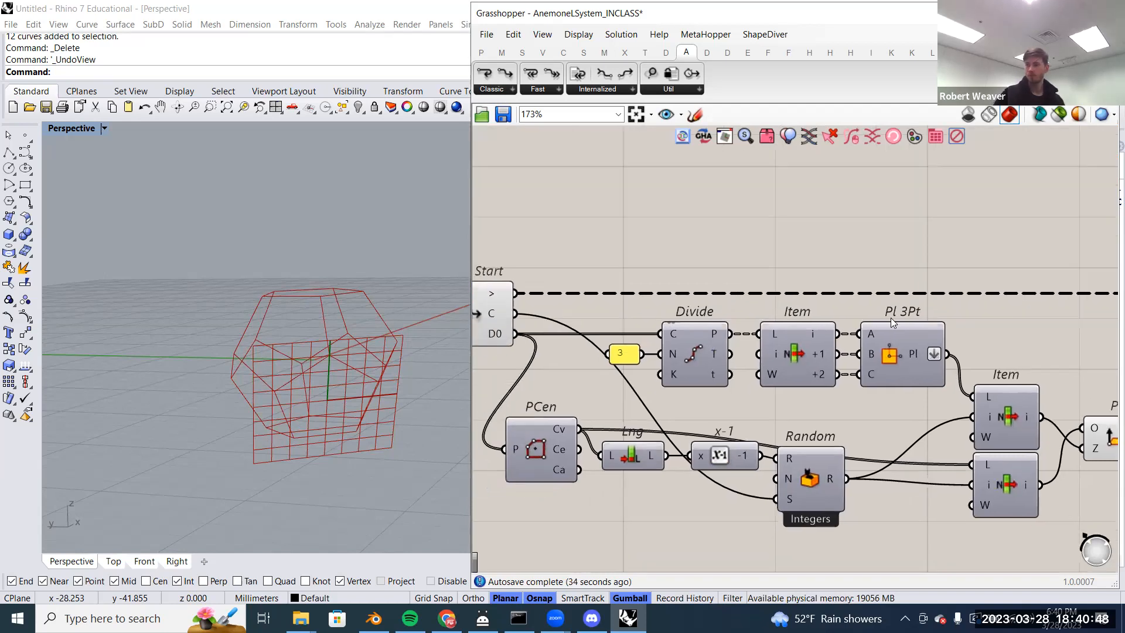
right_drag(695, 271, 824, 336)
click(606, 377)
scroll(649, 381, down, 3)
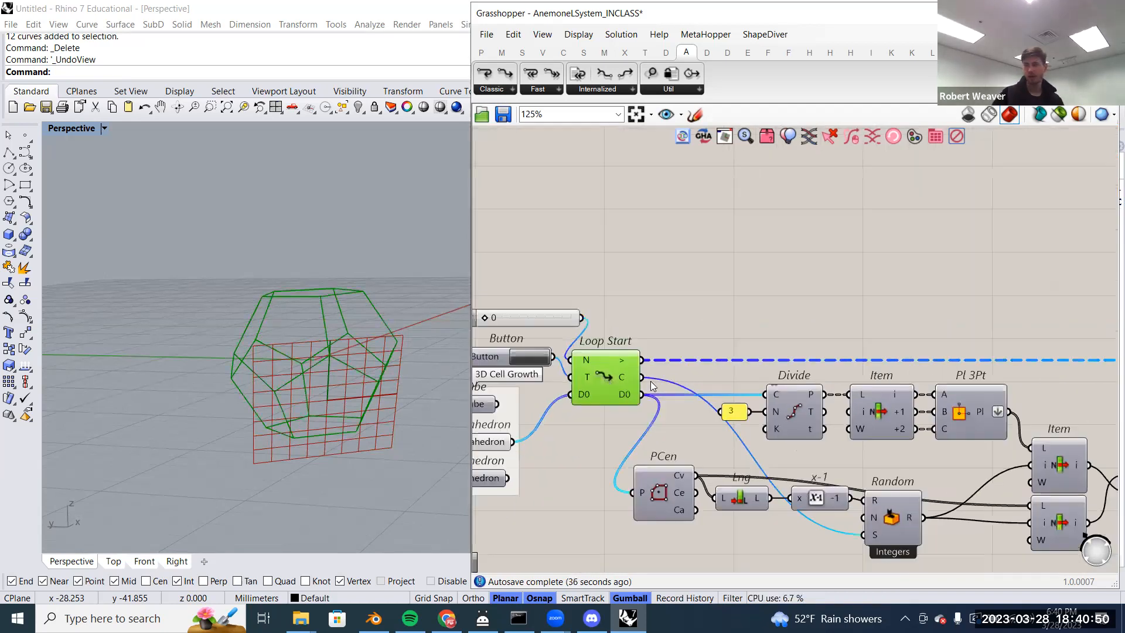
right_drag(895, 370, 784, 361)
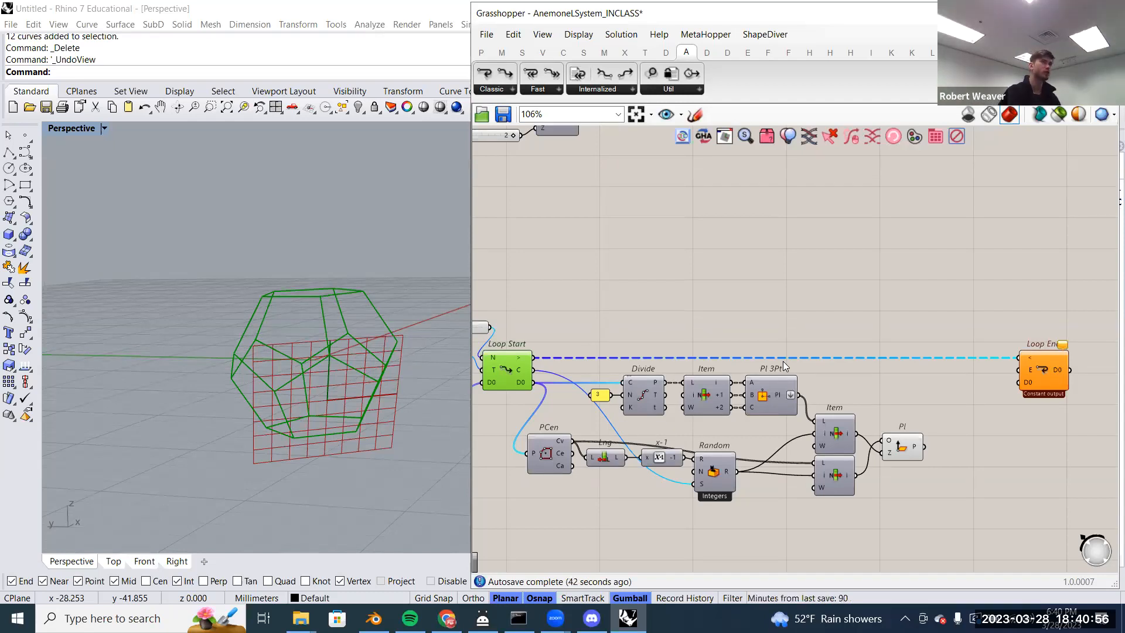
right_drag(641, 329, 735, 337)
scroll(638, 350, up, 3)
right_drag(638, 351, 736, 347)
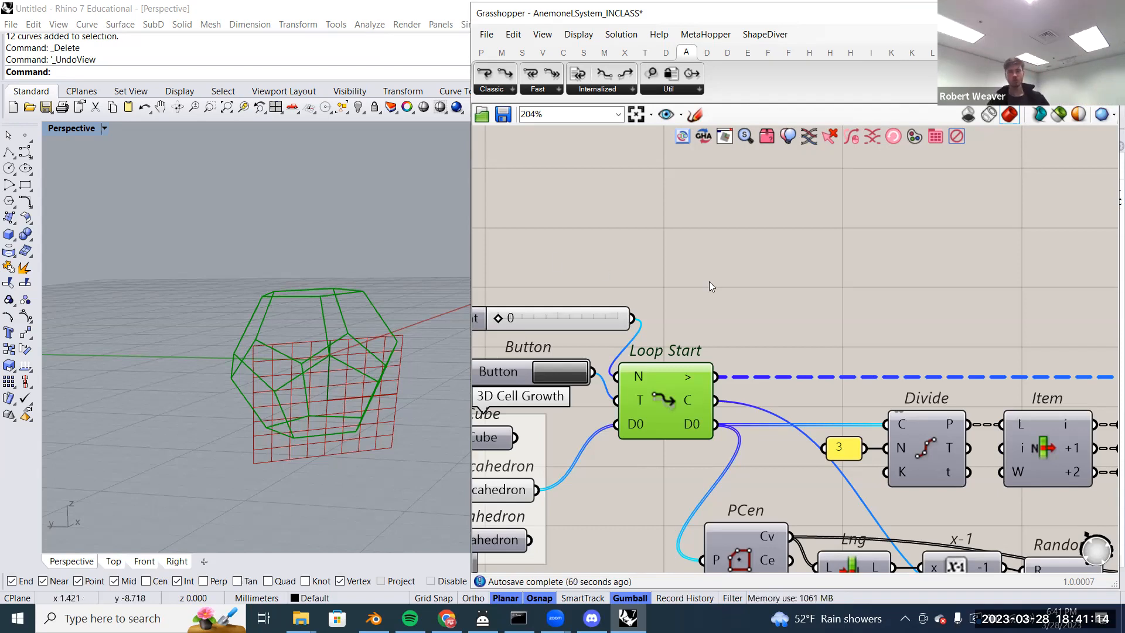
mouse_move(702, 423)
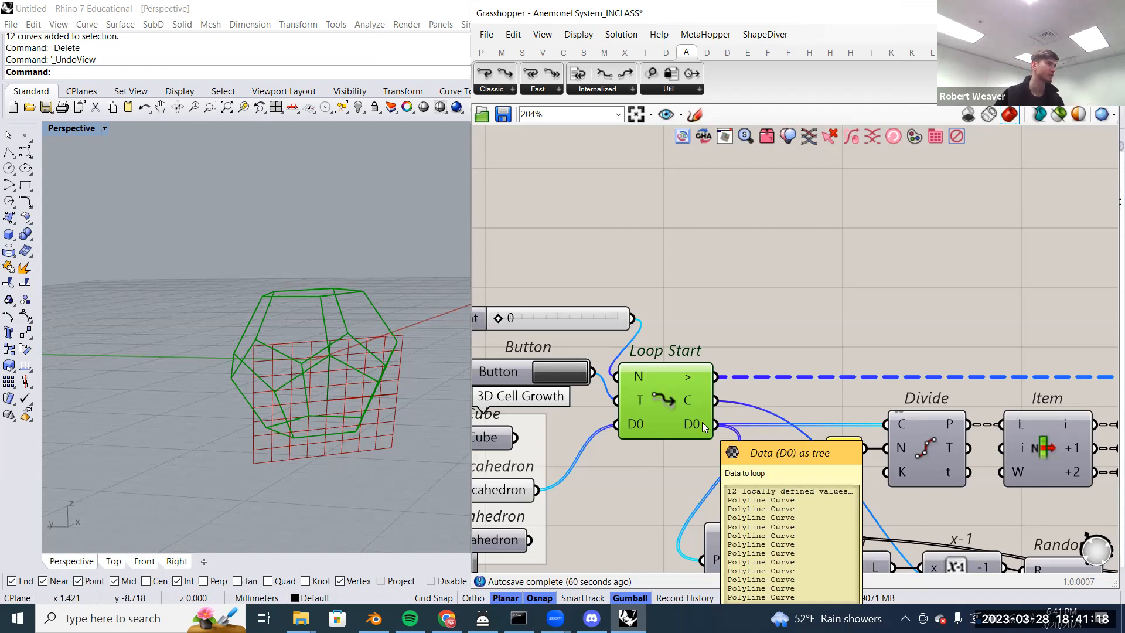
- Add a List Item component above Loop Start and feed its list input from Loop Start's D0 output
double_click(948, 212)
text(liist item)
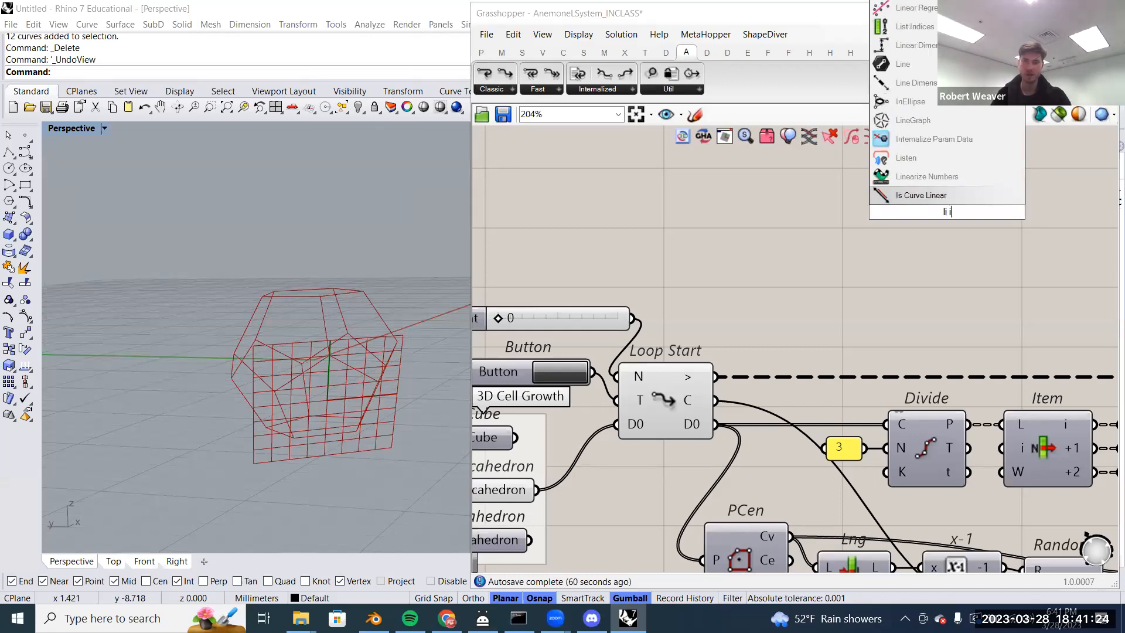
key(Return)
drag(933, 202, 757, 250)
drag(716, 424, 801, 251)
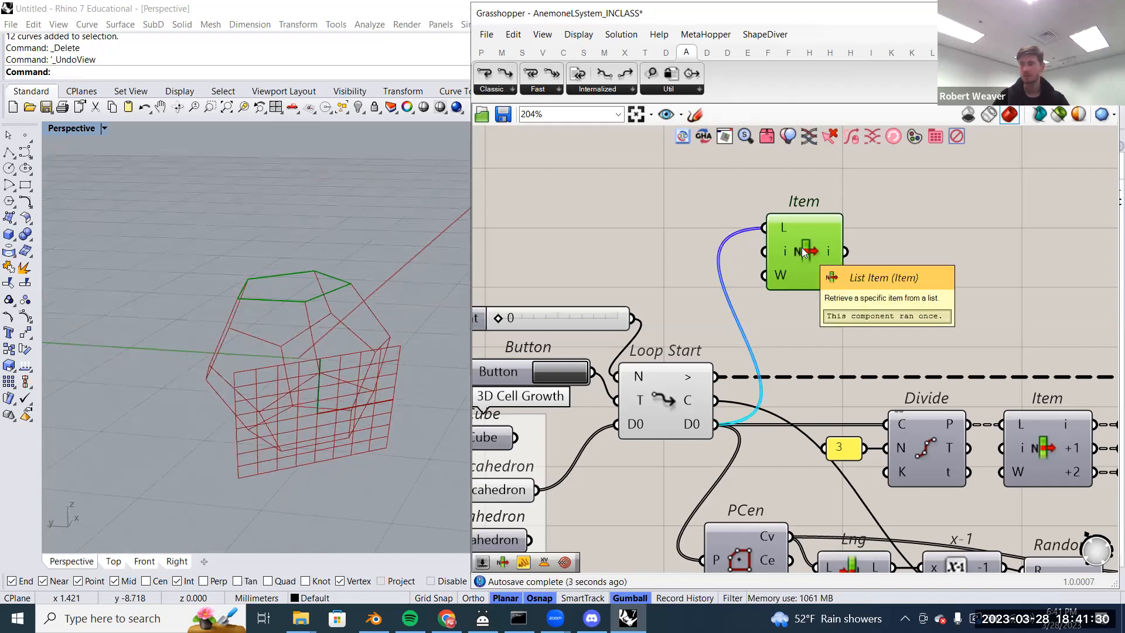
- Reposition the new List Item component in the empty canvas area above Loop Start
drag(802, 246, 808, 218)
scroll(776, 270, down, 1)
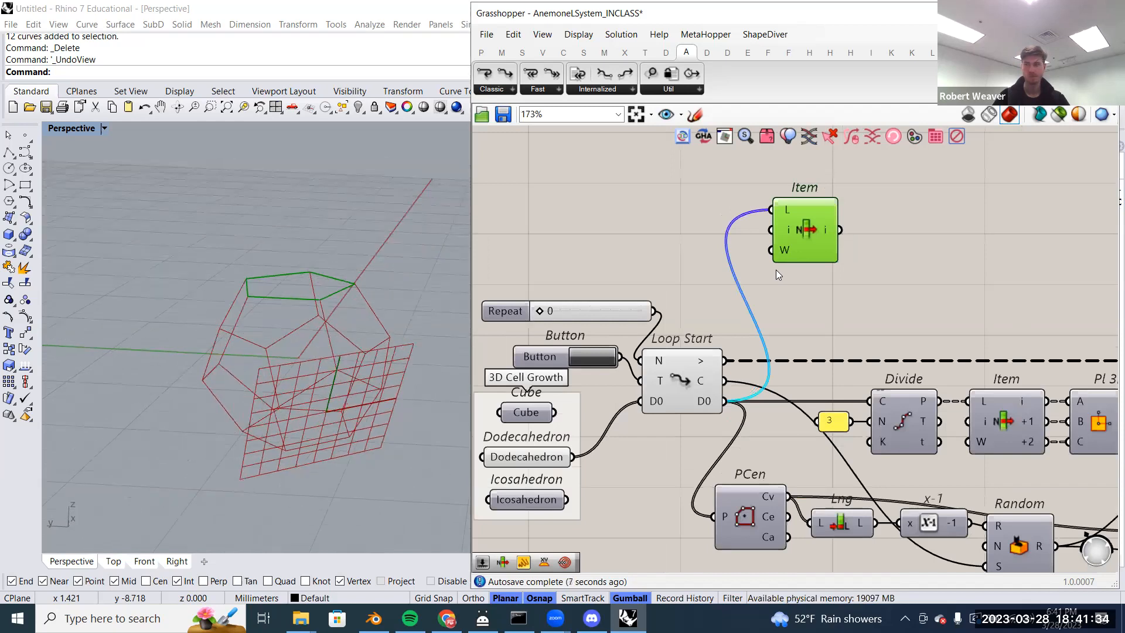
right_drag(789, 285, 756, 312)
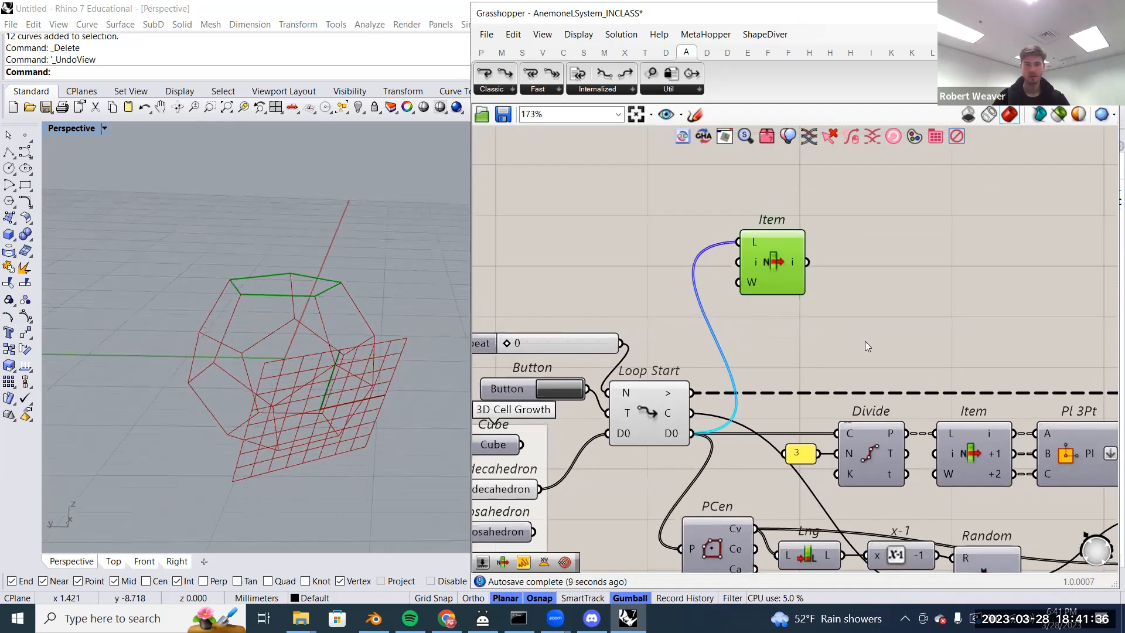
scroll(759, 303, down, 1)
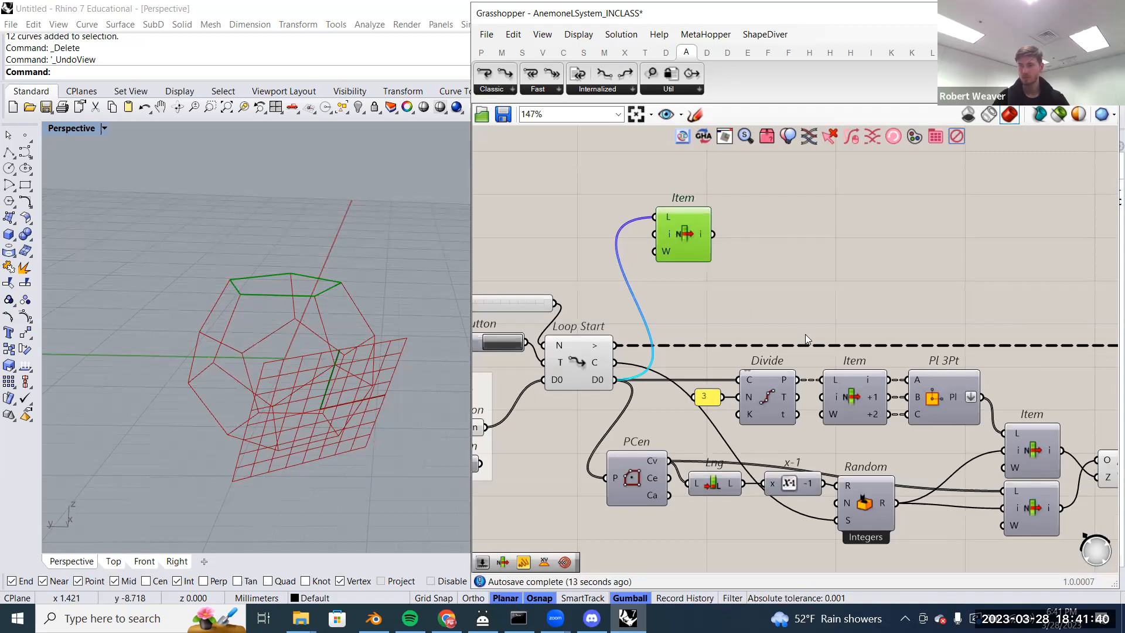
scroll(805, 339, down, 2)
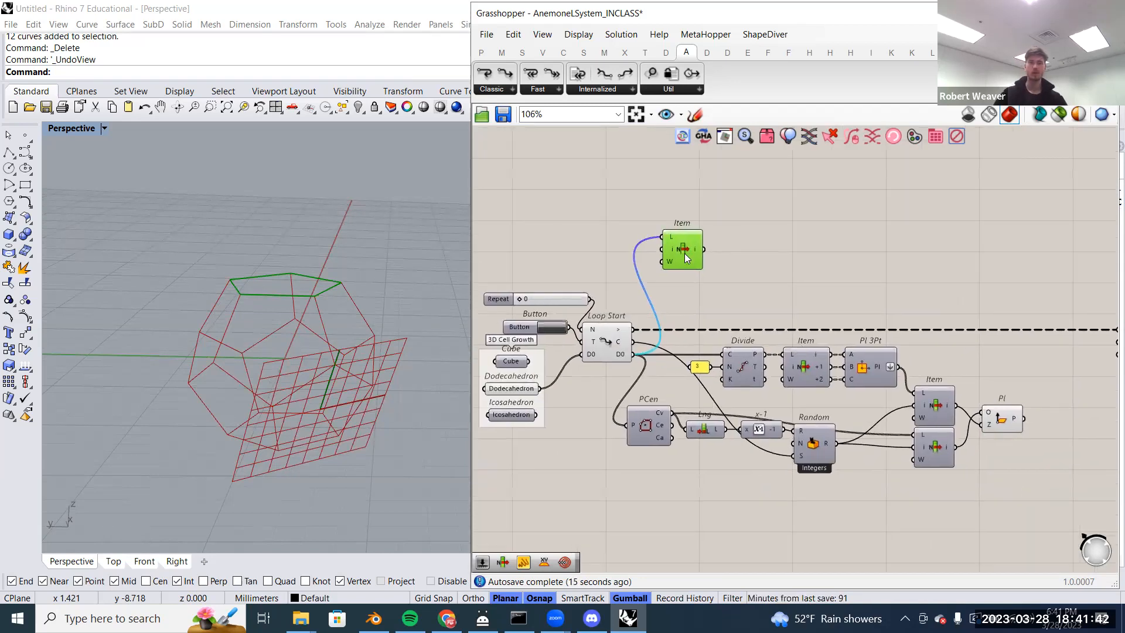
drag(686, 259, 669, 248)
click(704, 293)
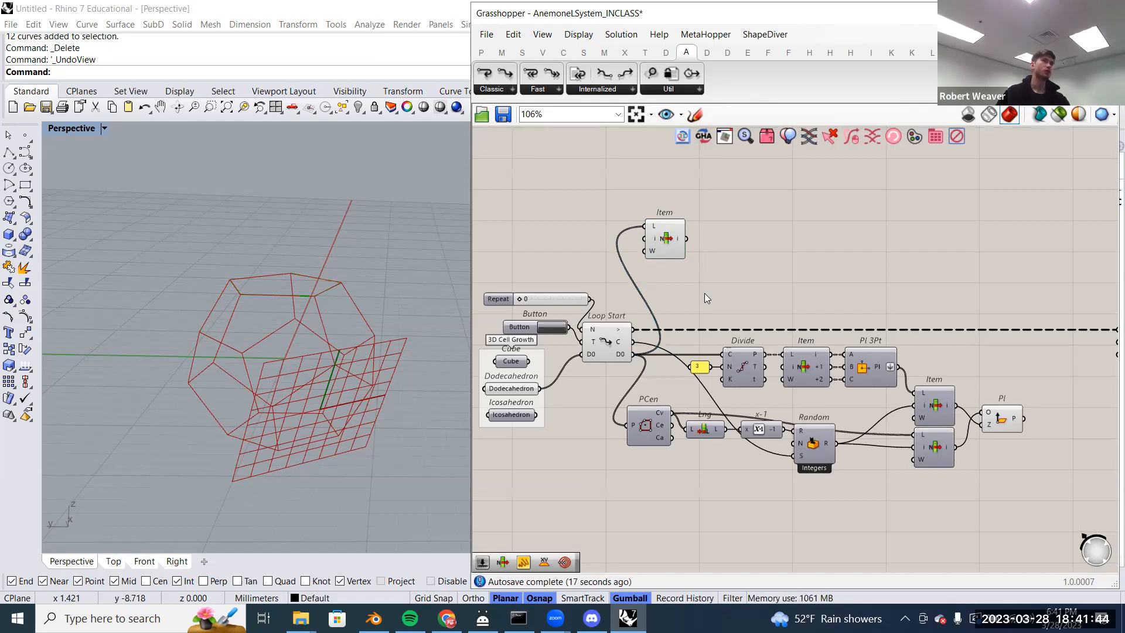
click(665, 230)
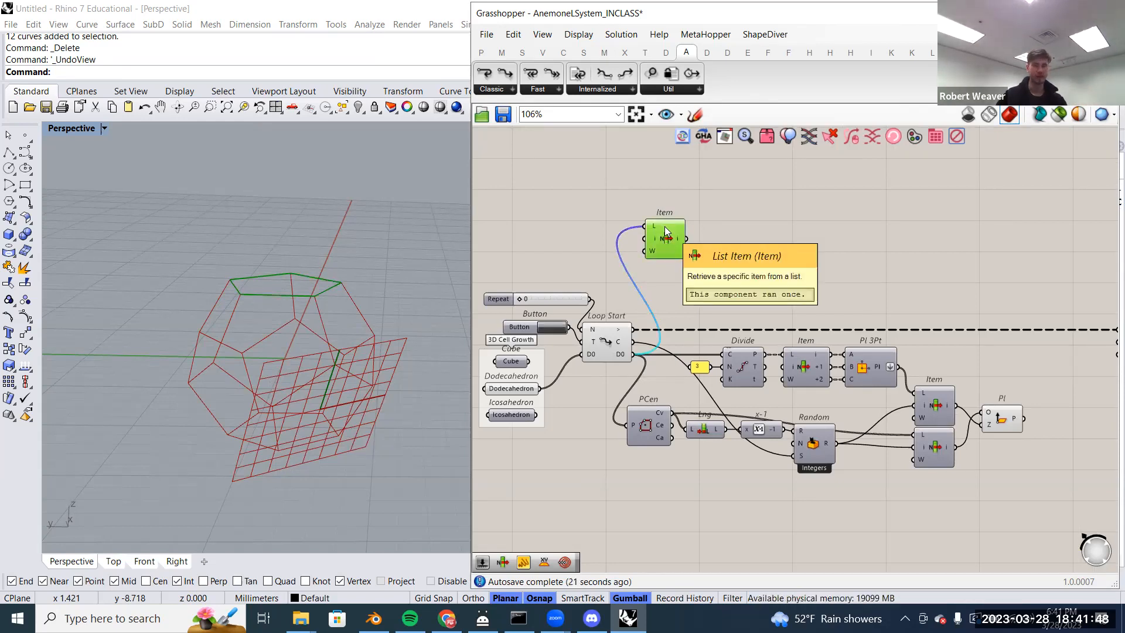
drag(667, 238, 675, 228)
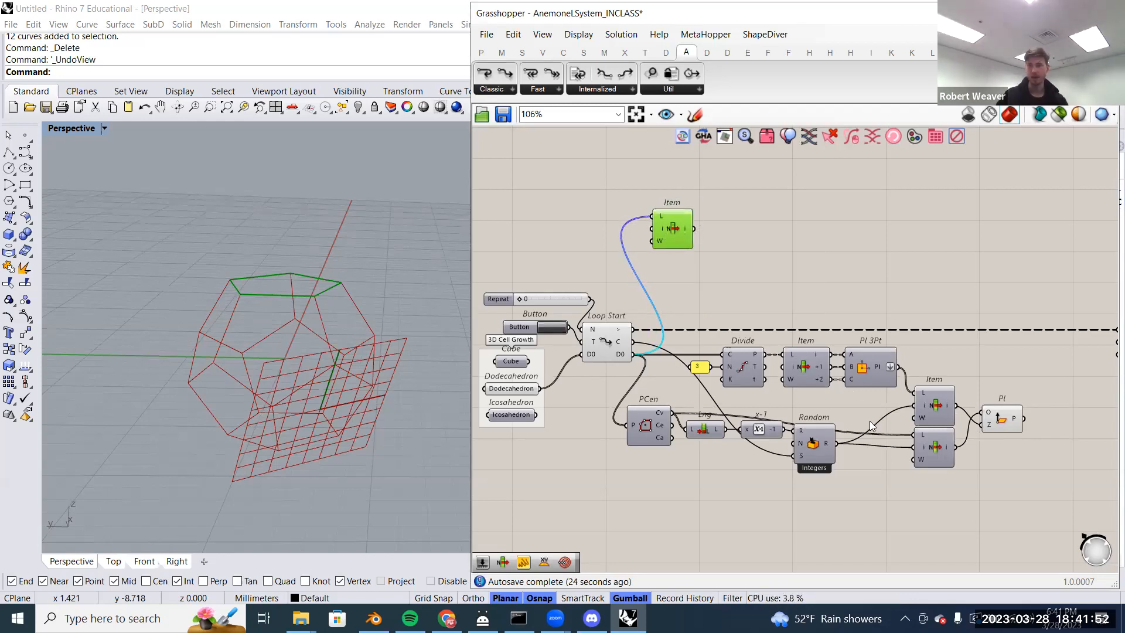
- Duplicate the whole component chain from Divide and Polygon Center to Plane Normal and place the copy above the loop wire
right_drag(968, 483, 932, 463)
drag(988, 483, 622, 298)
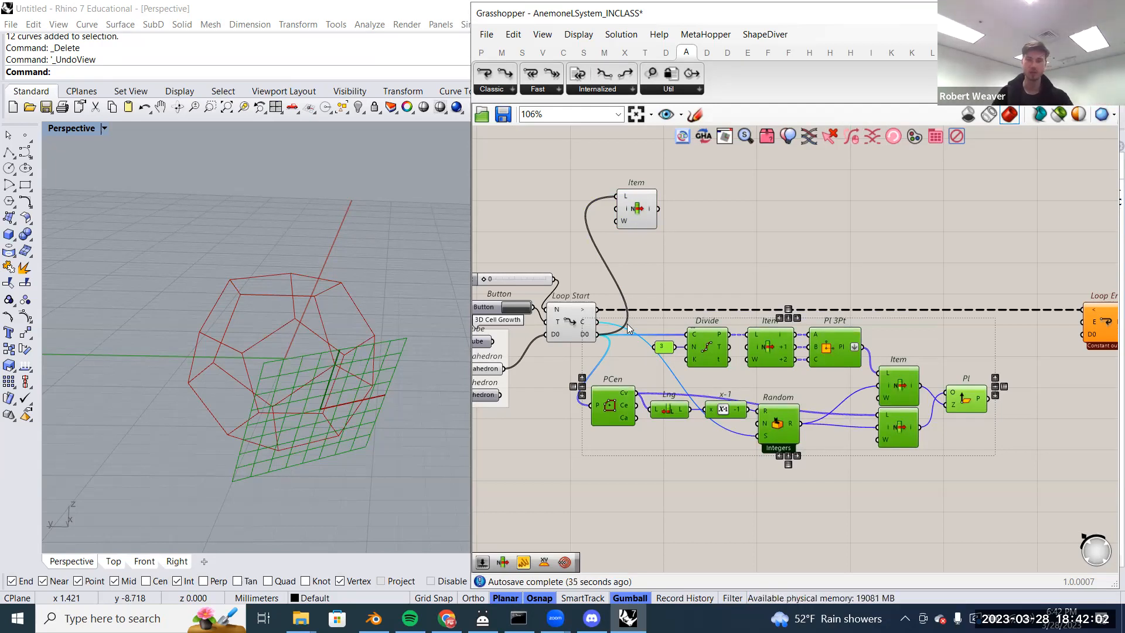
key(ctrl+c)
key(ctrl+v)
scroll(714, 364, down, 3)
drag(714, 363, 762, 249)
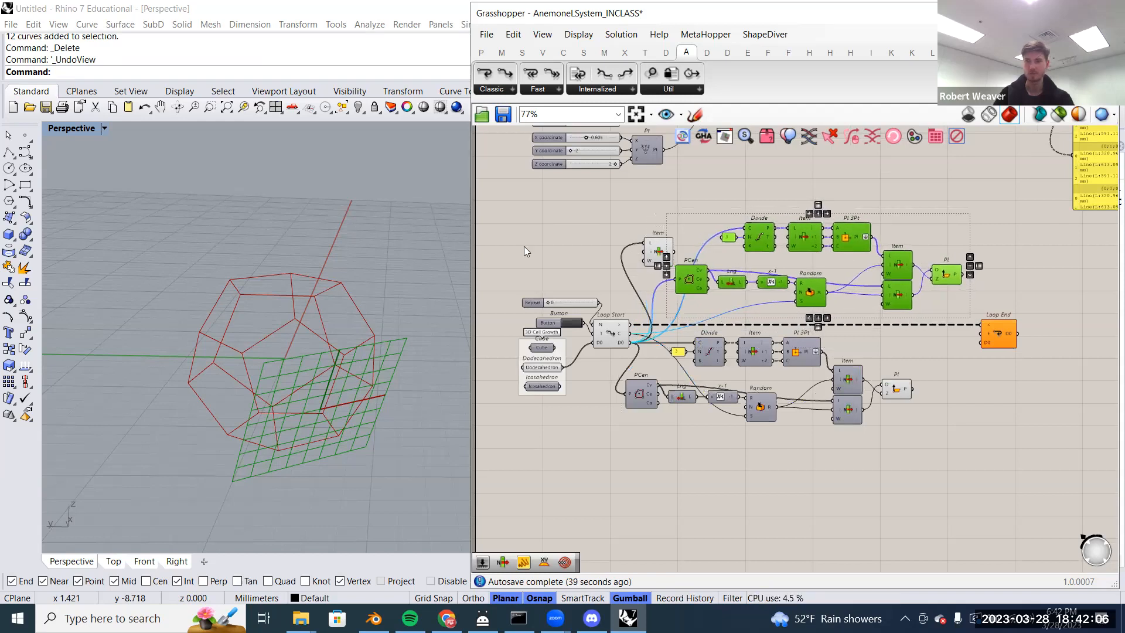
- Shift the List Item component fed by D0 slightly upward, ahead of the copied component chain
click(657, 251)
scroll(649, 256, up, 3)
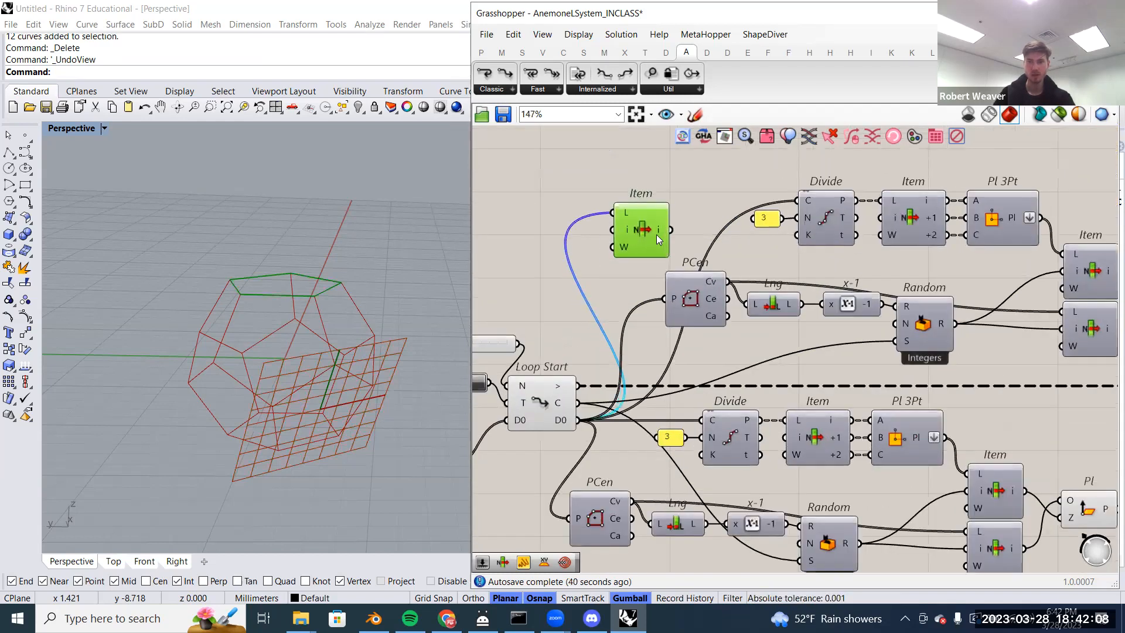
right_drag(763, 266, 580, 300)
scroll(667, 284, down, 2)
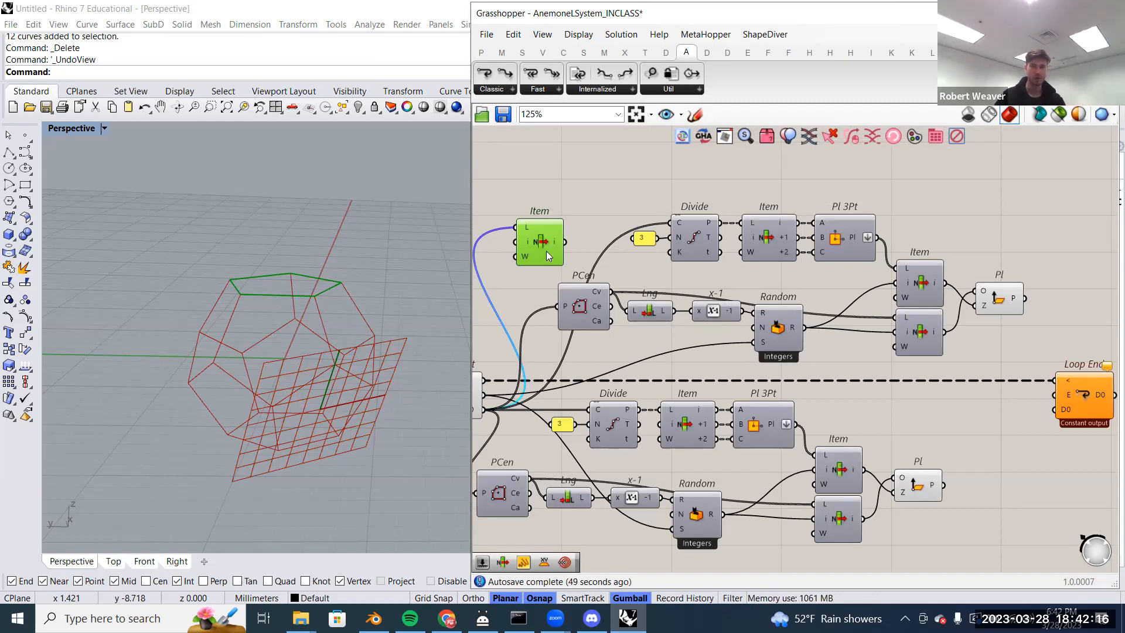
drag(547, 251, 523, 242)
key(ctrl+z)
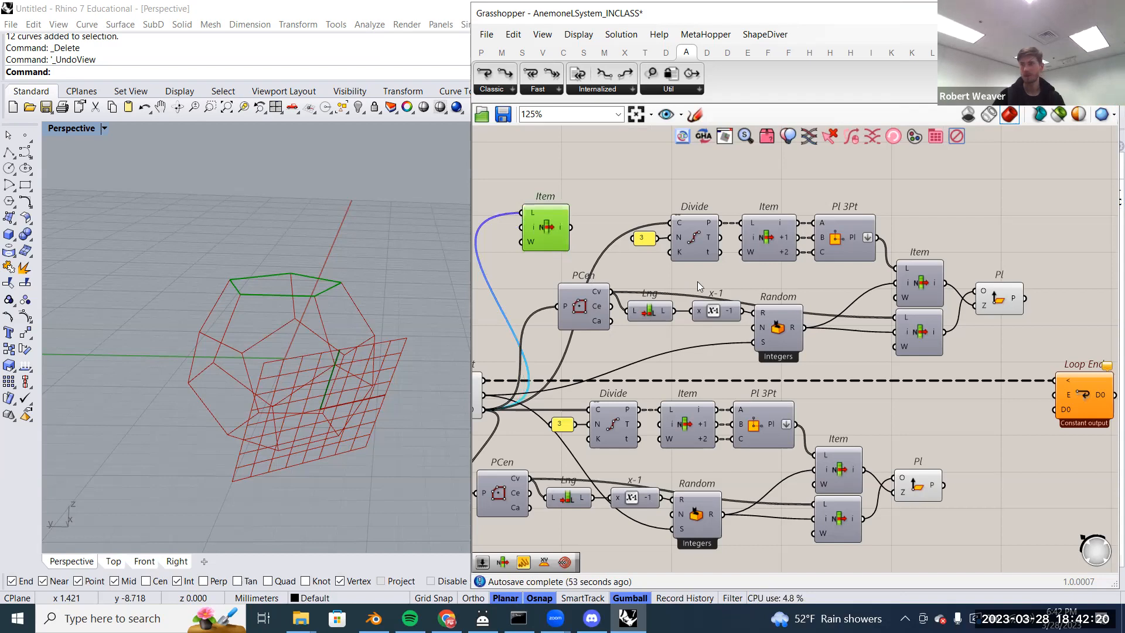
- Delete the List Length, x-1, Random and two final List Item components from the copied chain
mouse_move(645, 278)
mouse_down()
mouse_move(803, 353)
mouse_move(819, 373)
mouse_move(649, 290)
mouse_up()
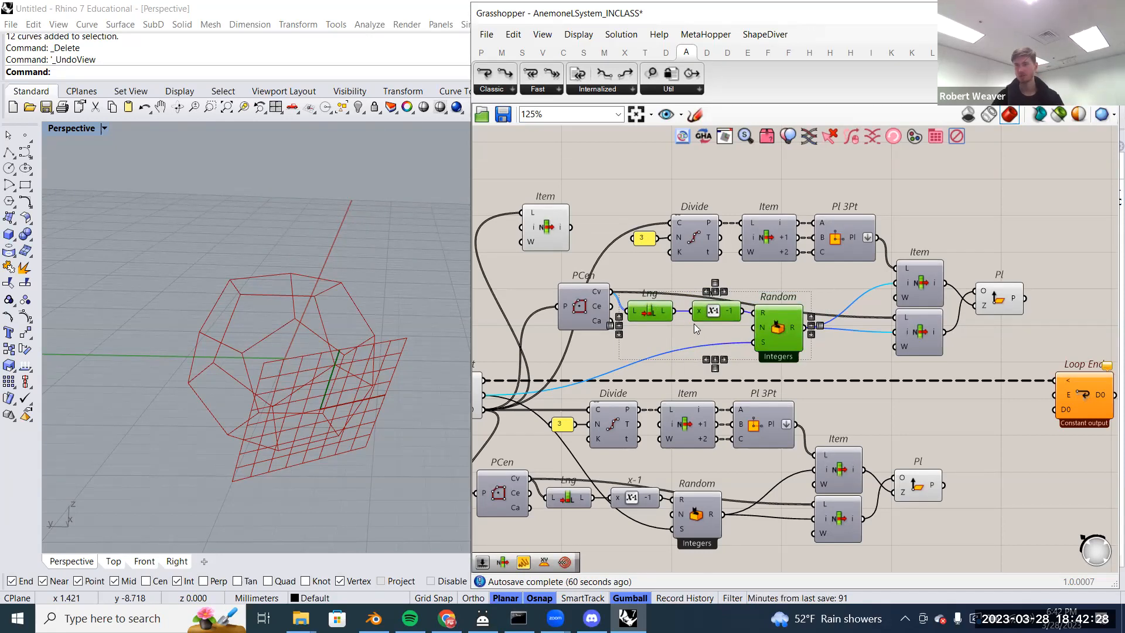
shift+click(934, 333)
shift+click(928, 286)
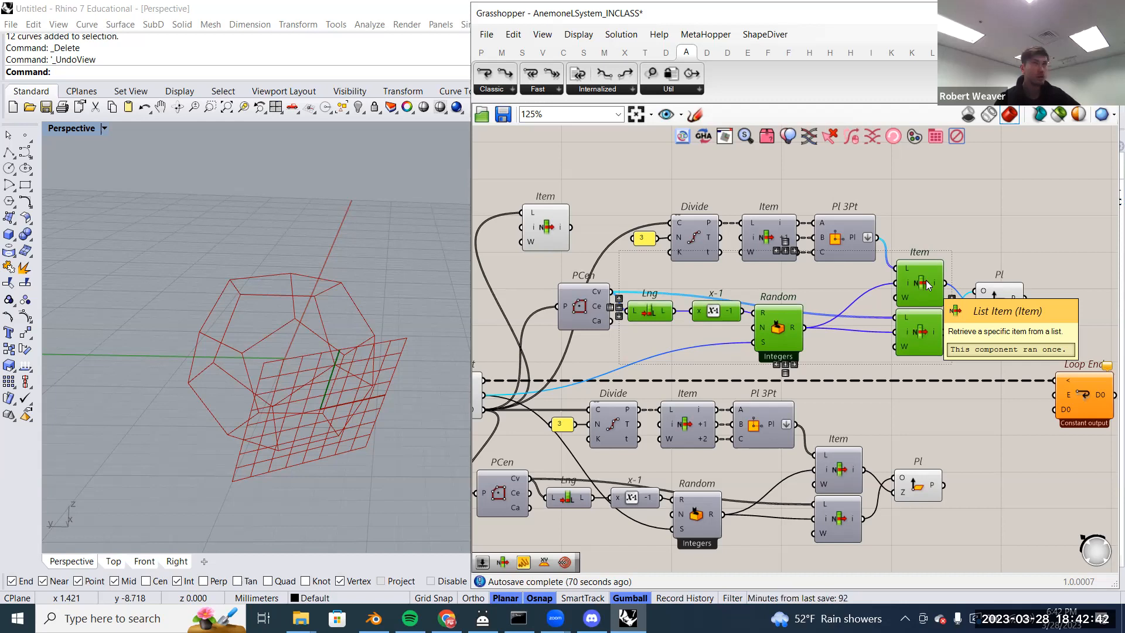
key(Delete)
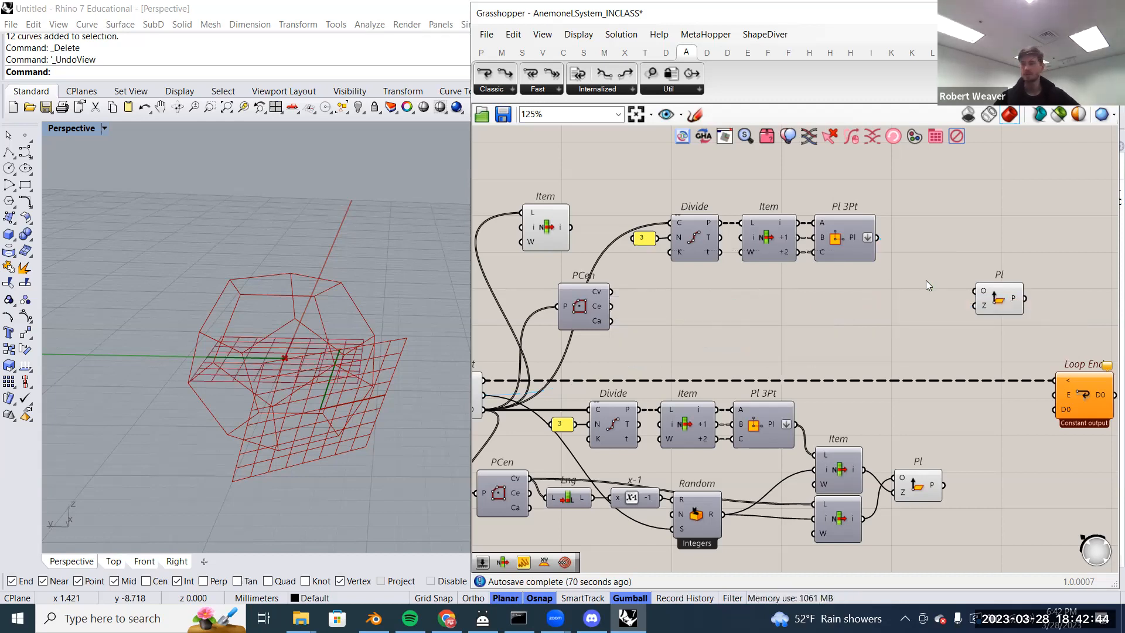
- Move the copied Polygon Center directly below the copied Divide, and bring the copied Plane Normal closer to the chain
drag(582, 299, 694, 291)
drag(998, 294, 946, 262)
click(884, 309)
right_drag(868, 318, 882, 315)
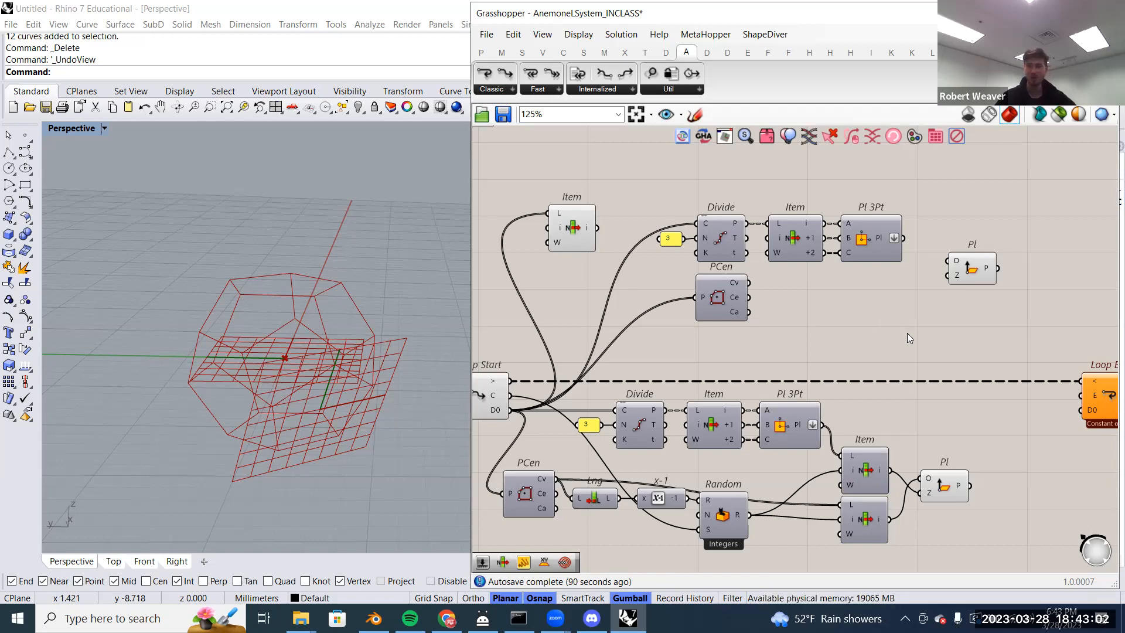
- Reposition the upper List Item and wire its item output to the copied Divide's C and Polygon Center's P, replacing the D0 wires
click(569, 243)
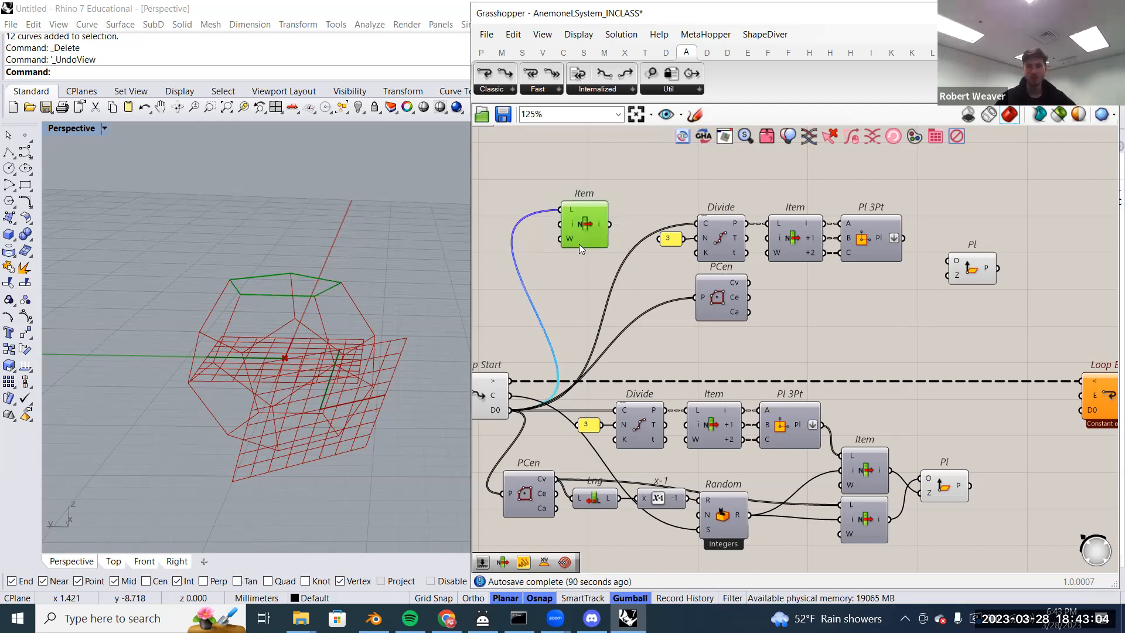
drag(577, 244, 652, 345)
click(594, 233)
drag(593, 234, 700, 223)
click(637, 314)
drag(607, 249, 696, 297)
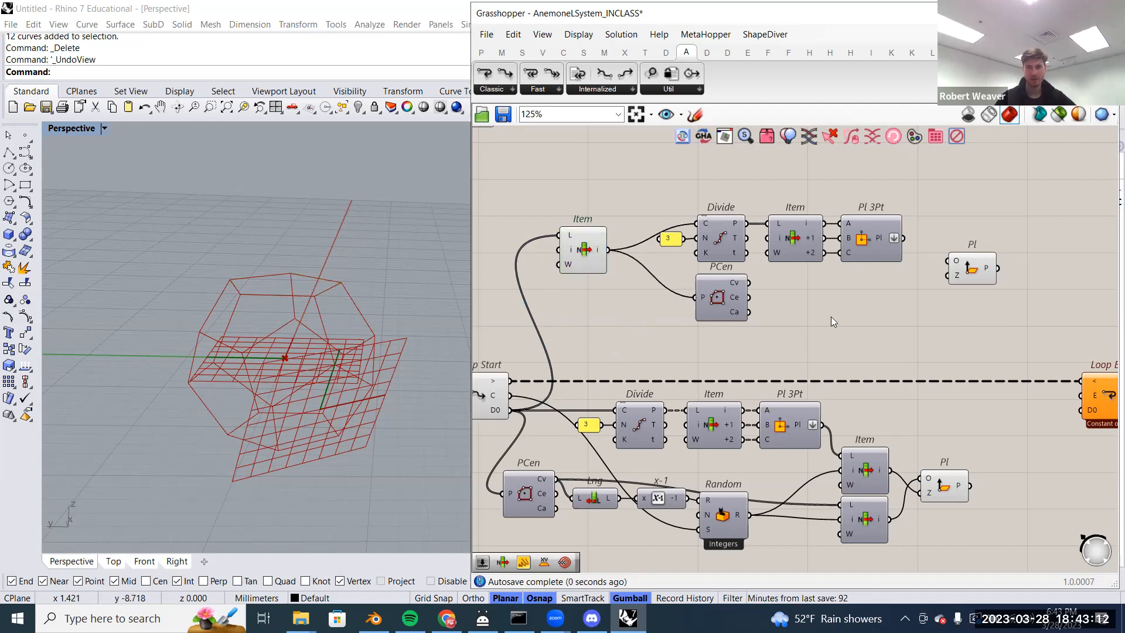
- Turn on the preview of the copied Plane 3Pt and Polygon Center, and highlight each one's geometry in the viewport
right_drag(832, 317, 785, 327)
right_click(820, 251)
click(856, 278)
right_click(677, 306)
click(692, 332)
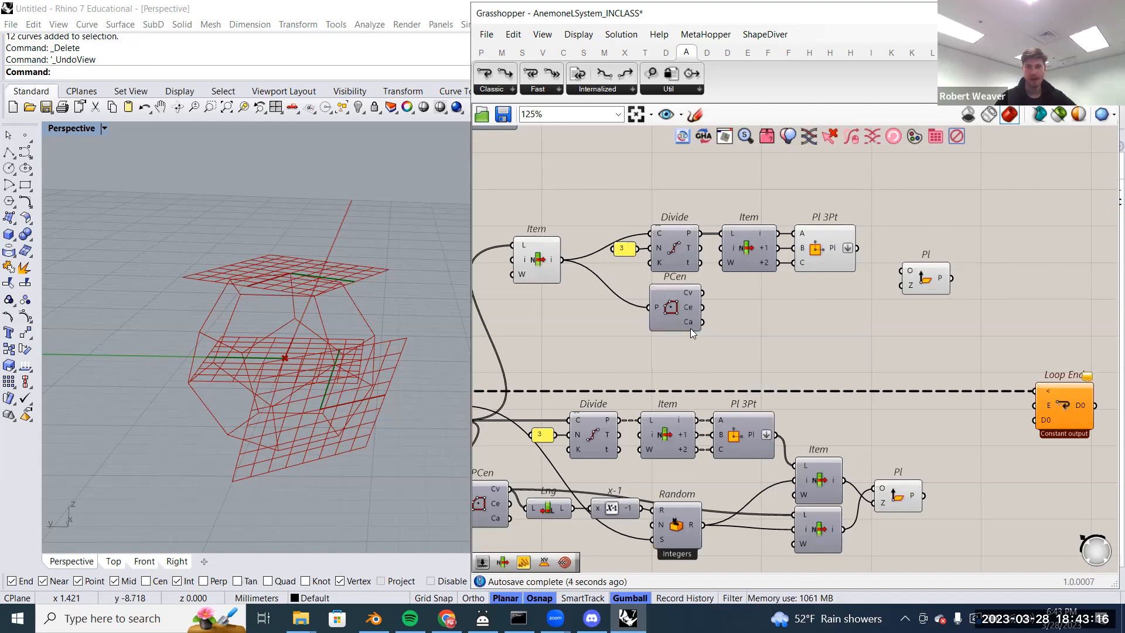
click(658, 302)
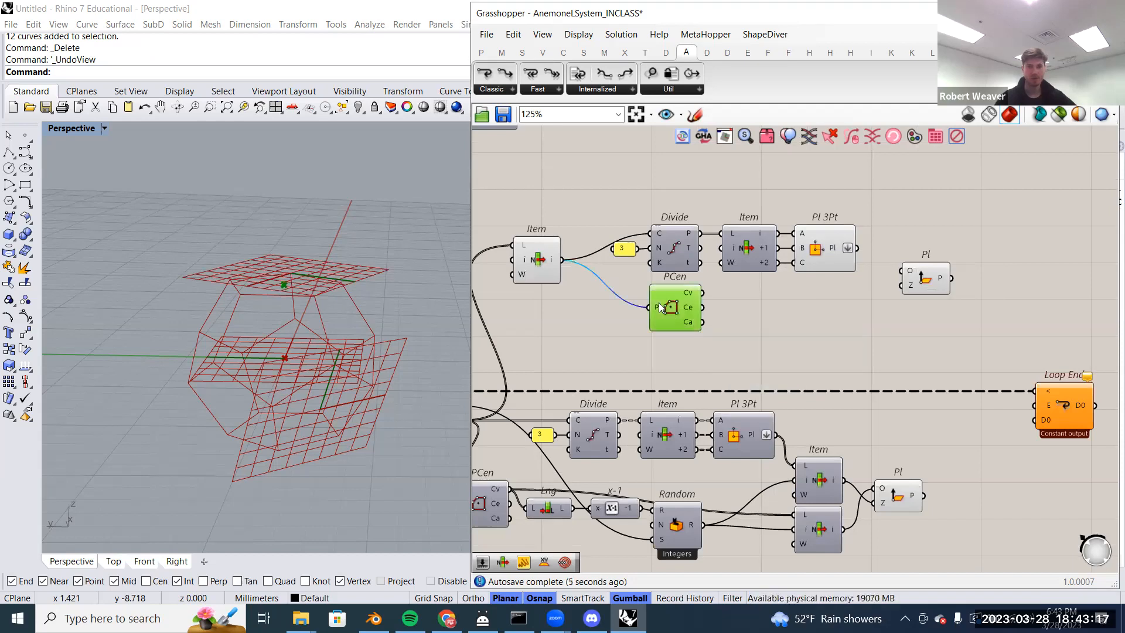
click(822, 258)
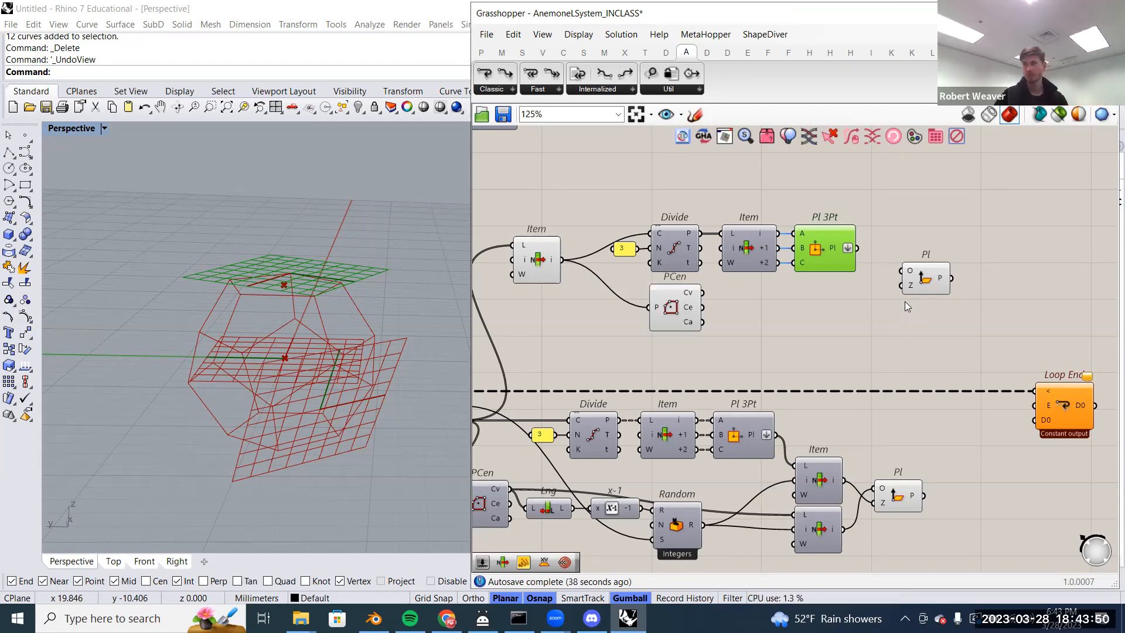
- Wire the upper Polygon Center's Cv to the copied Plane Normal's O and the Plane 3Pt output to its Z
drag(917, 287, 912, 275)
click(851, 314)
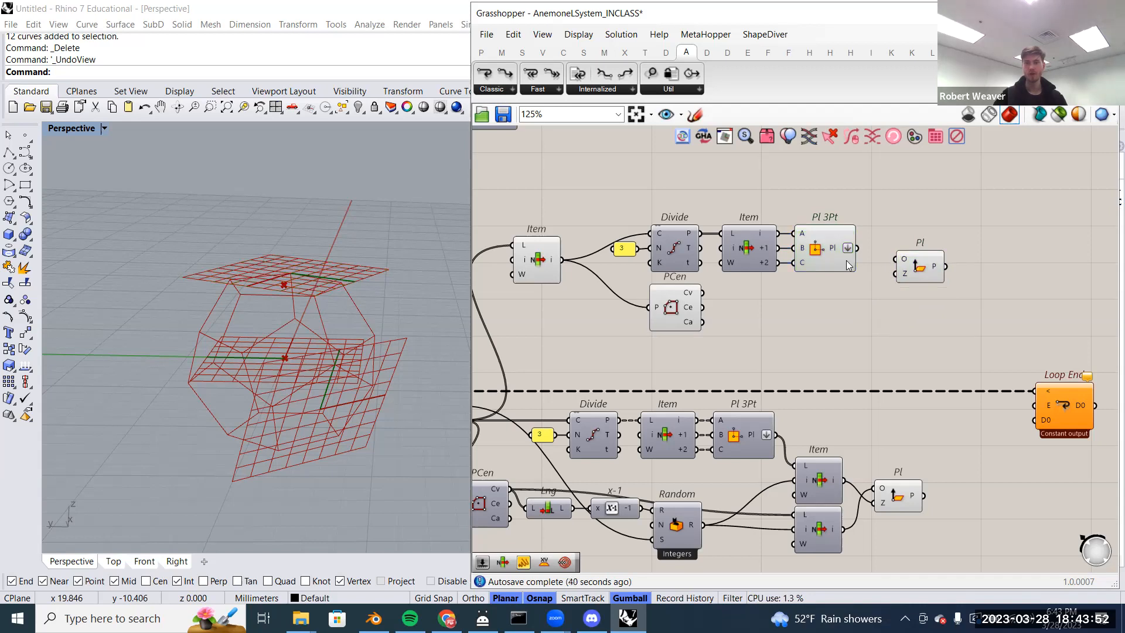
click(848, 265)
click(680, 312)
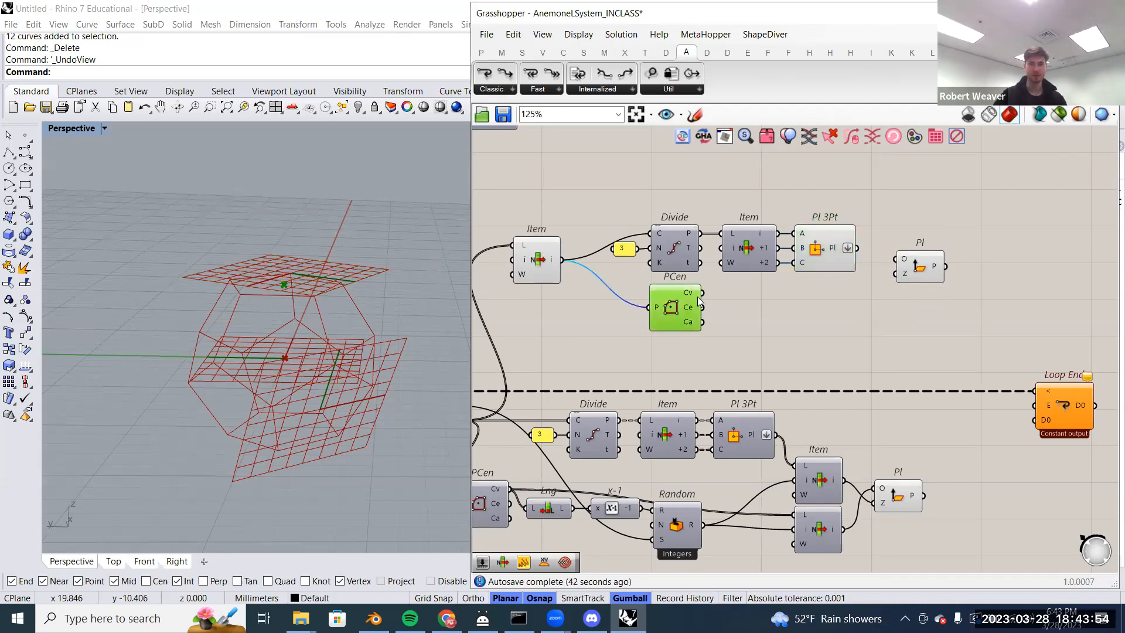
drag(701, 294, 896, 259)
- Turn off the preview of the upper List Item, Divide, Plane 3Pt and Polygon Center components, keeping the Plane Normal previewed
click(664, 211)
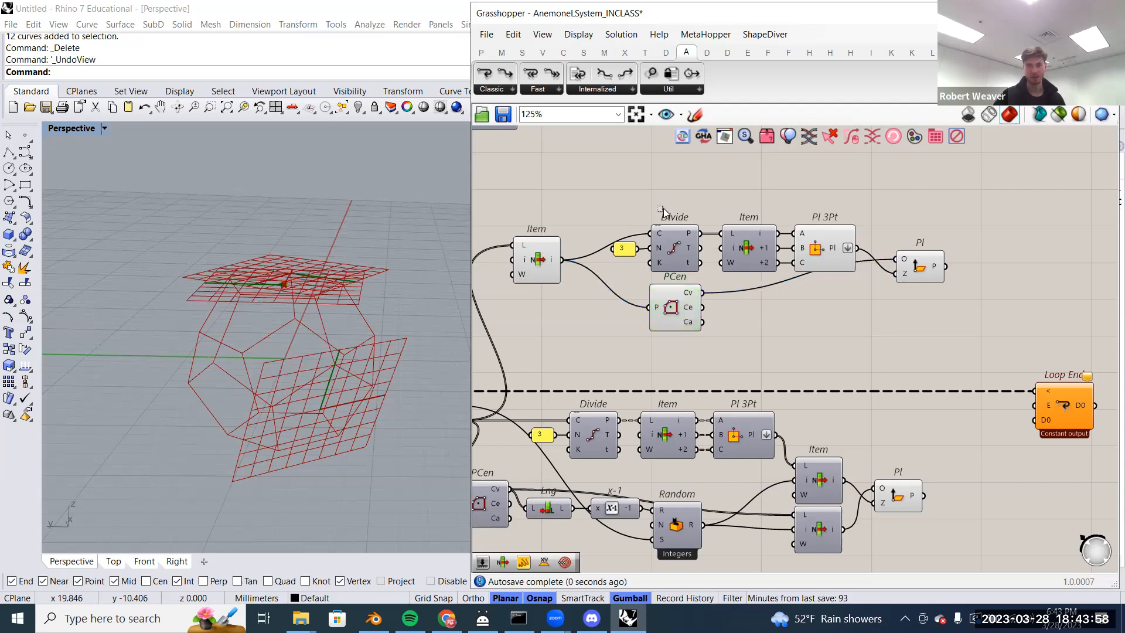
drag(663, 208, 636, 171)
middle_click(635, 171)
click(679, 195)
right_click(535, 263)
click(563, 284)
click(930, 273)
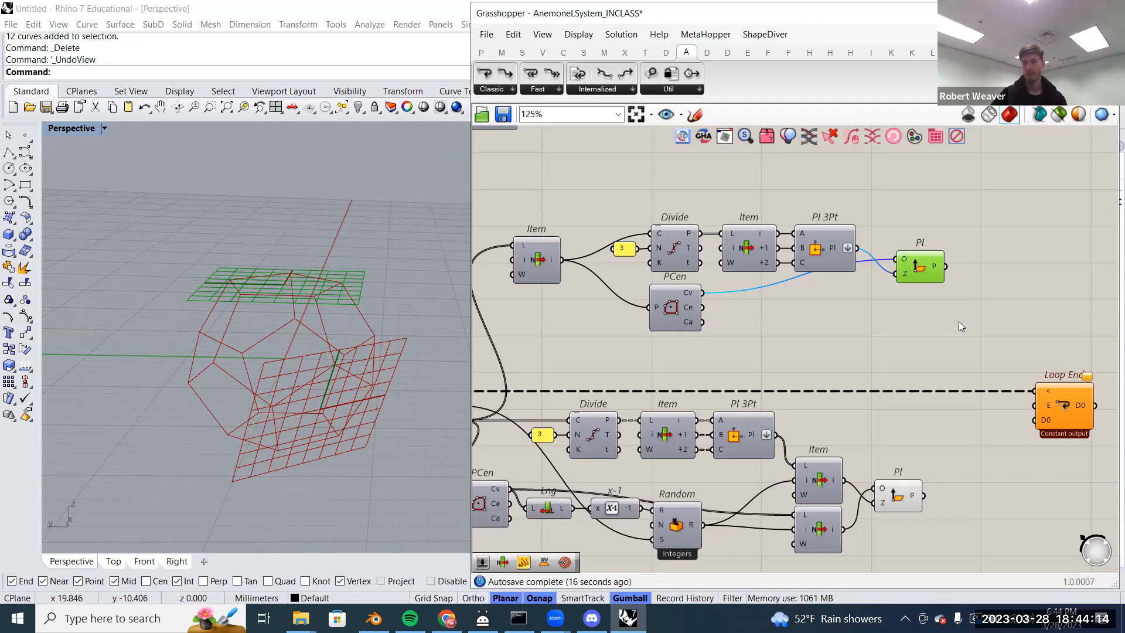
- Move Loop End farther from the two plane chains and add an Orient component in the freed space before it
right_drag(1064, 399, 825, 398)
drag(825, 399, 985, 397)
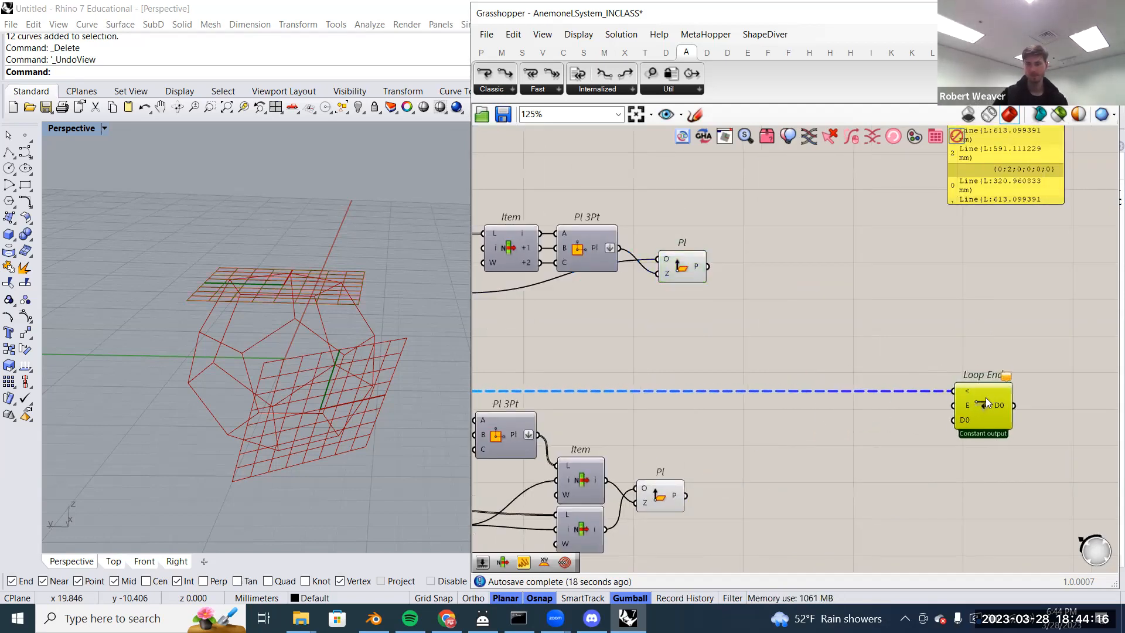
right_drag(811, 451, 862, 398)
double_click(862, 398)
text(o)
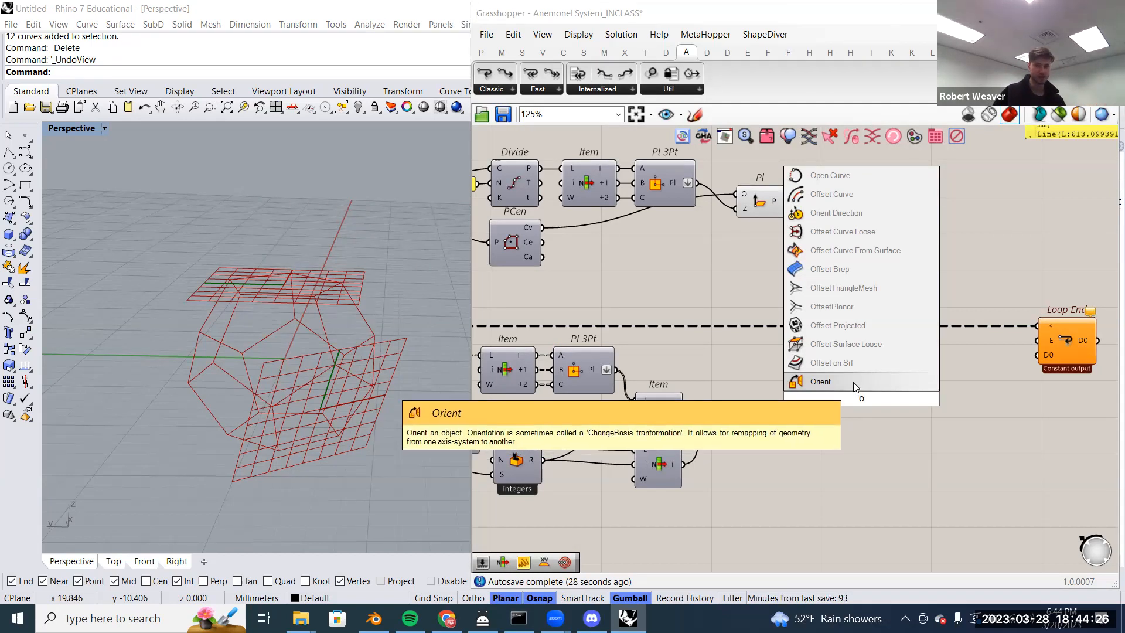
click(853, 382)
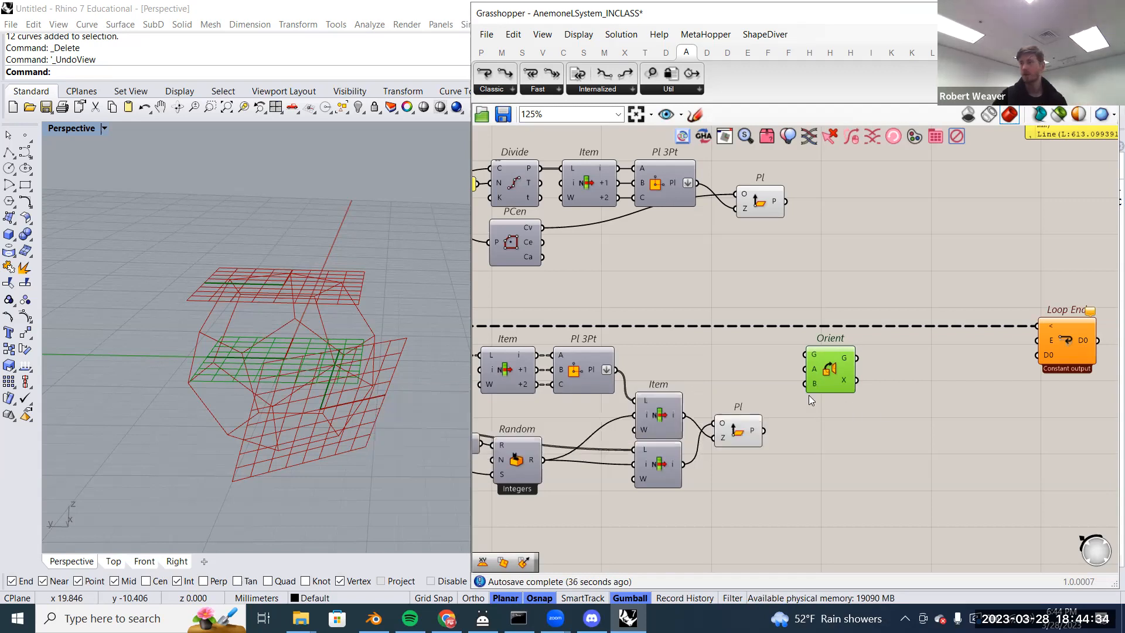
- Connect Loop Start's D0 output to Orient's G input and shift Orient slightly closer to Loop End
right_drag(835, 397, 926, 373)
scroll(916, 379, down, 1)
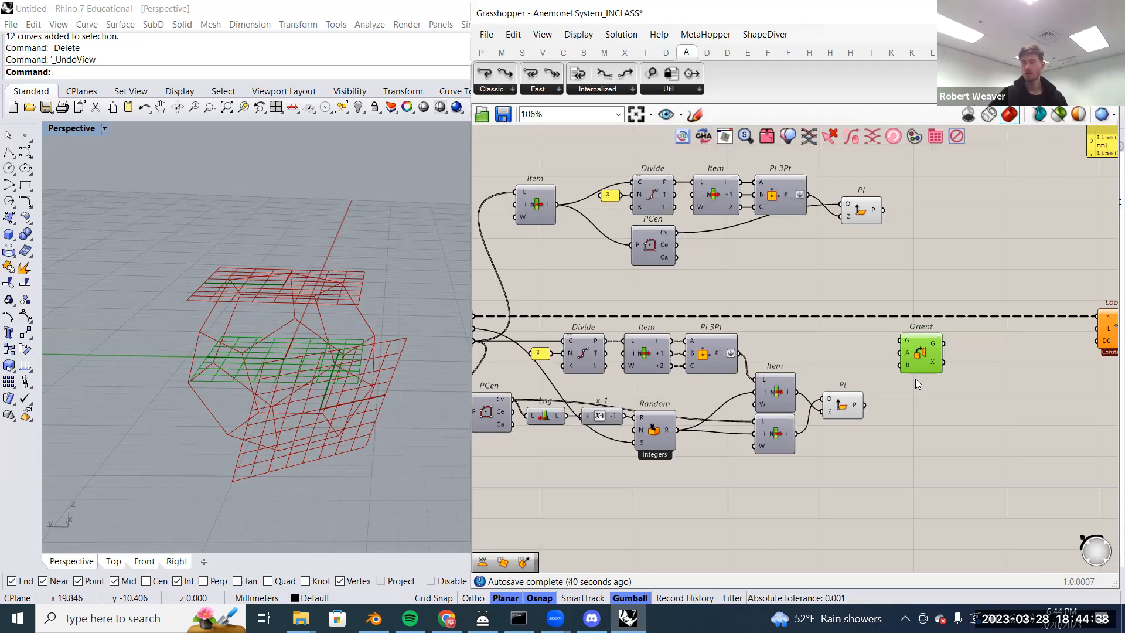
right_drag(820, 396, 873, 394)
scroll(905, 368, down, 1)
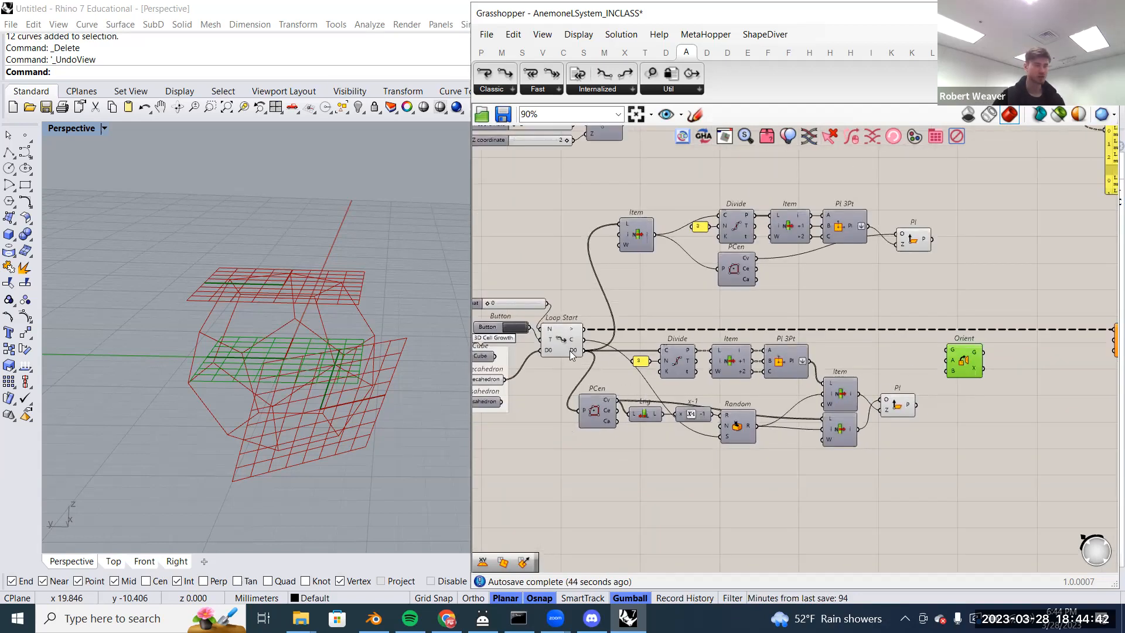
mouse_move(572, 355)
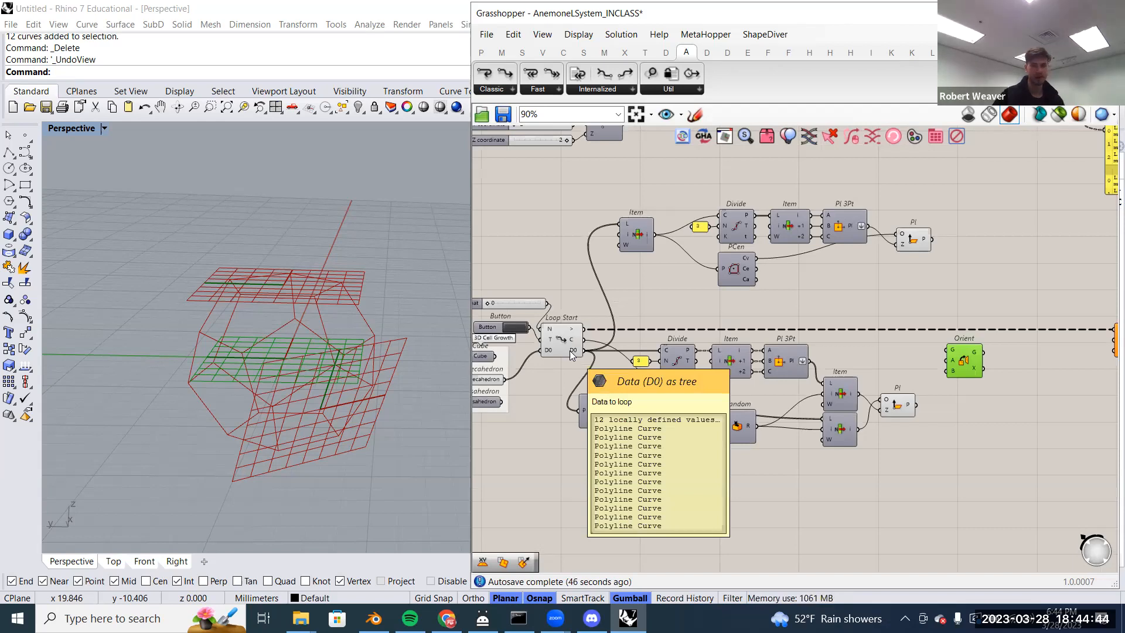
drag(582, 350, 949, 352)
mouse_move(972, 364)
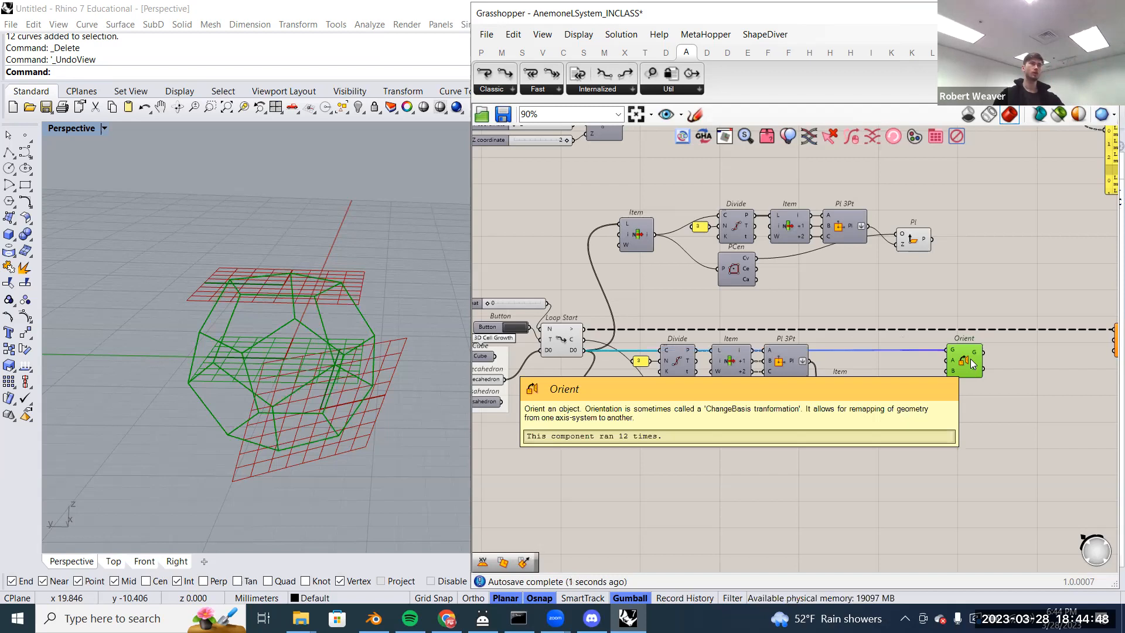
drag(971, 363, 1003, 365)
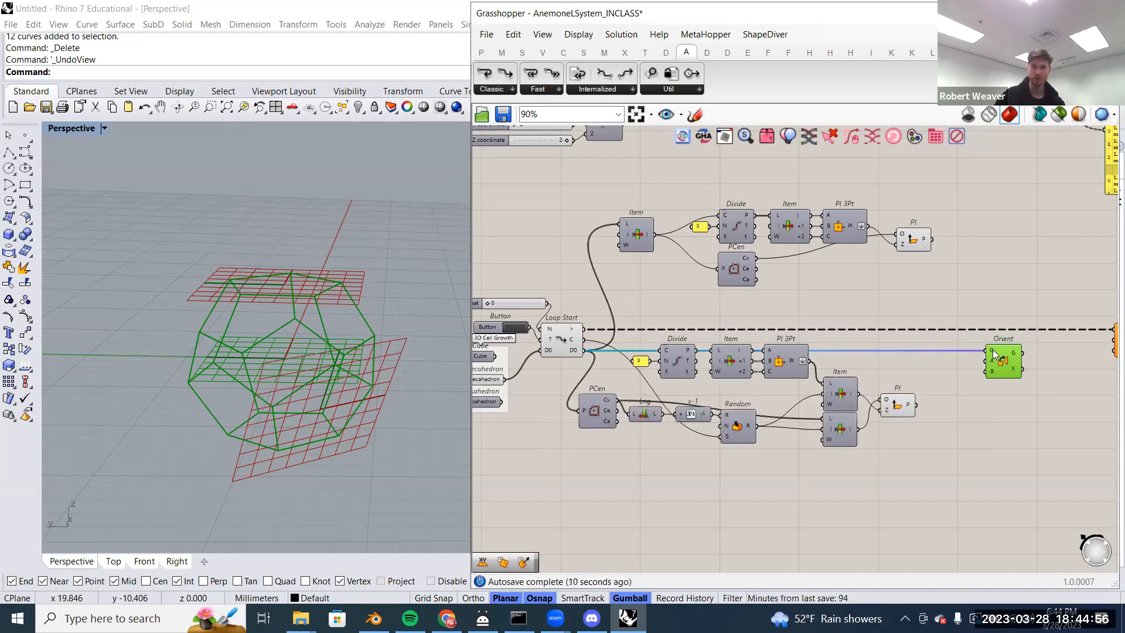
- Connect the upper Plane Normal to Orient's source input A and the lower Plane Normal to its target input B
mouse_move(992, 353)
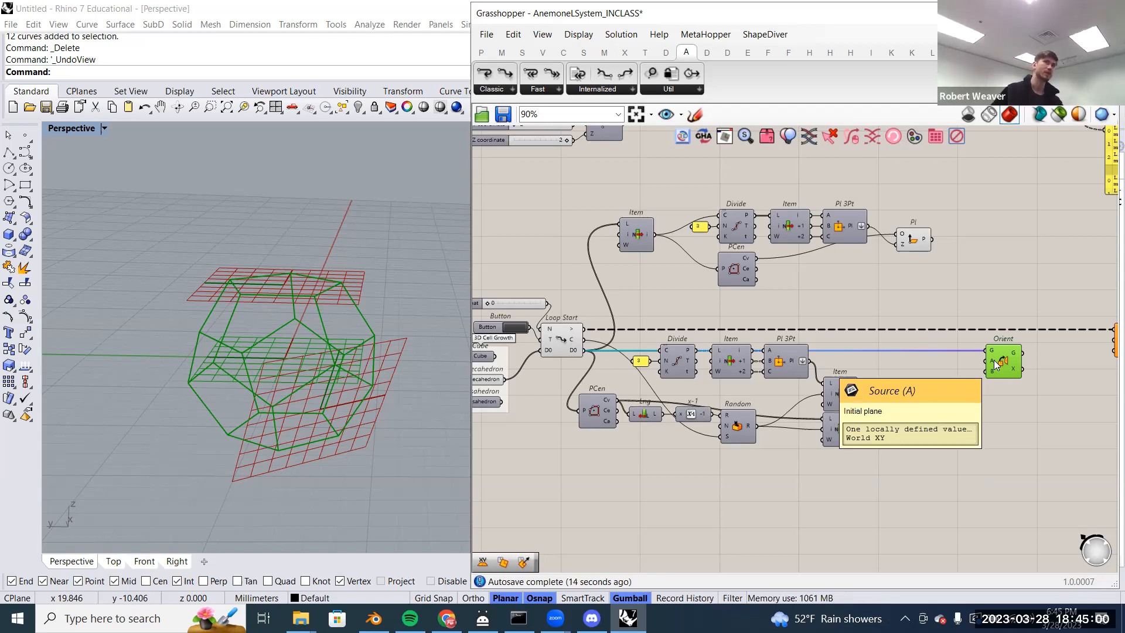
click(917, 238)
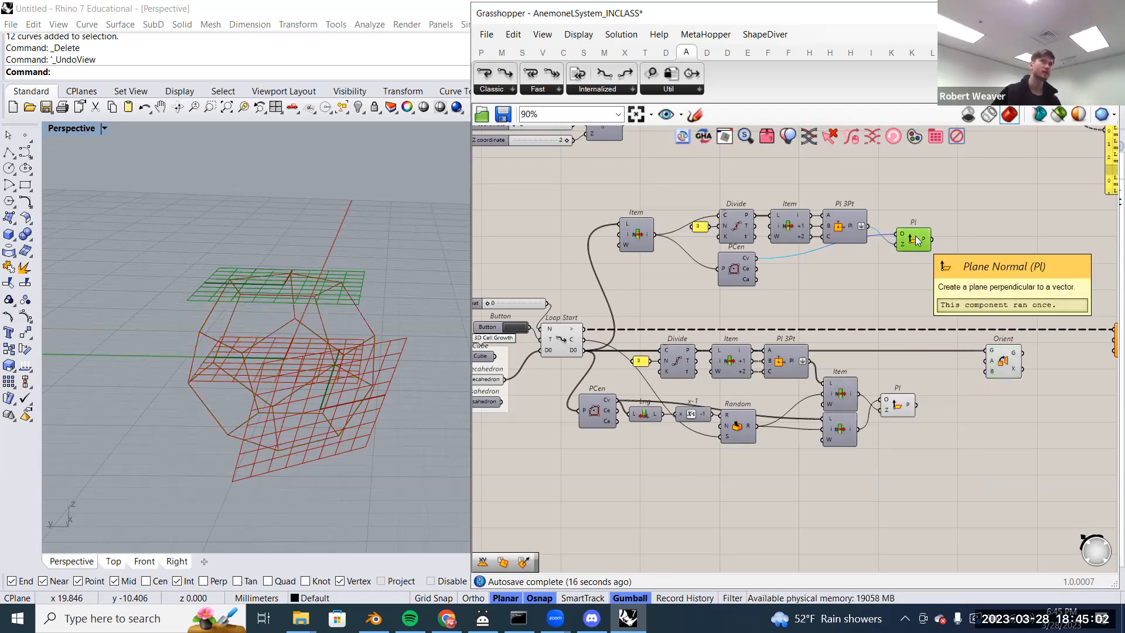
click(905, 407)
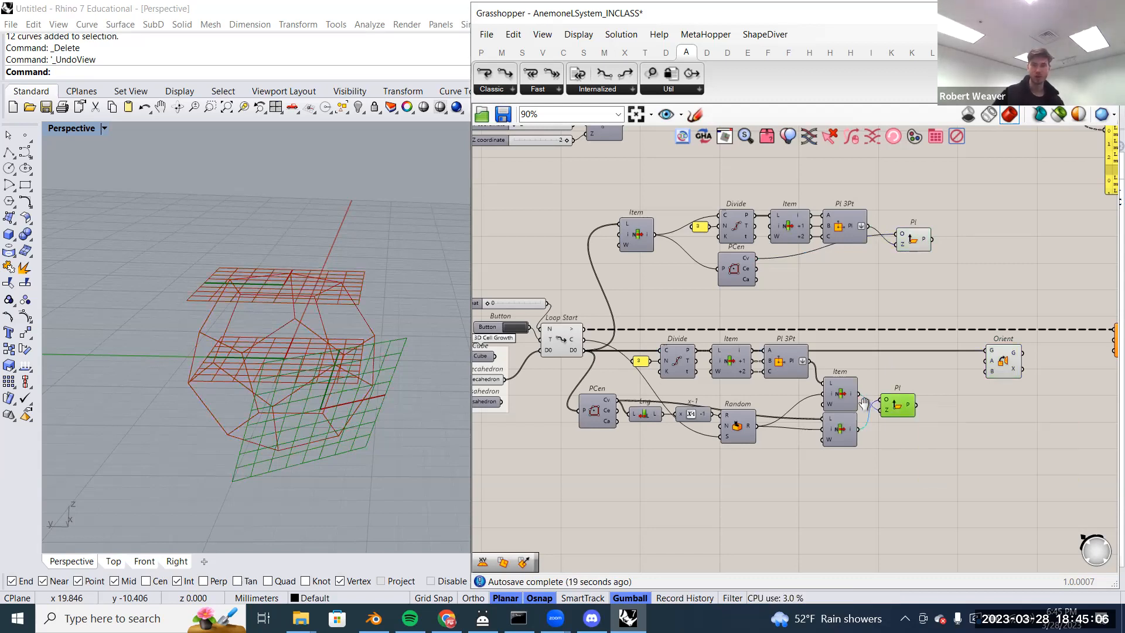
right_drag(930, 283, 880, 285)
click(873, 245)
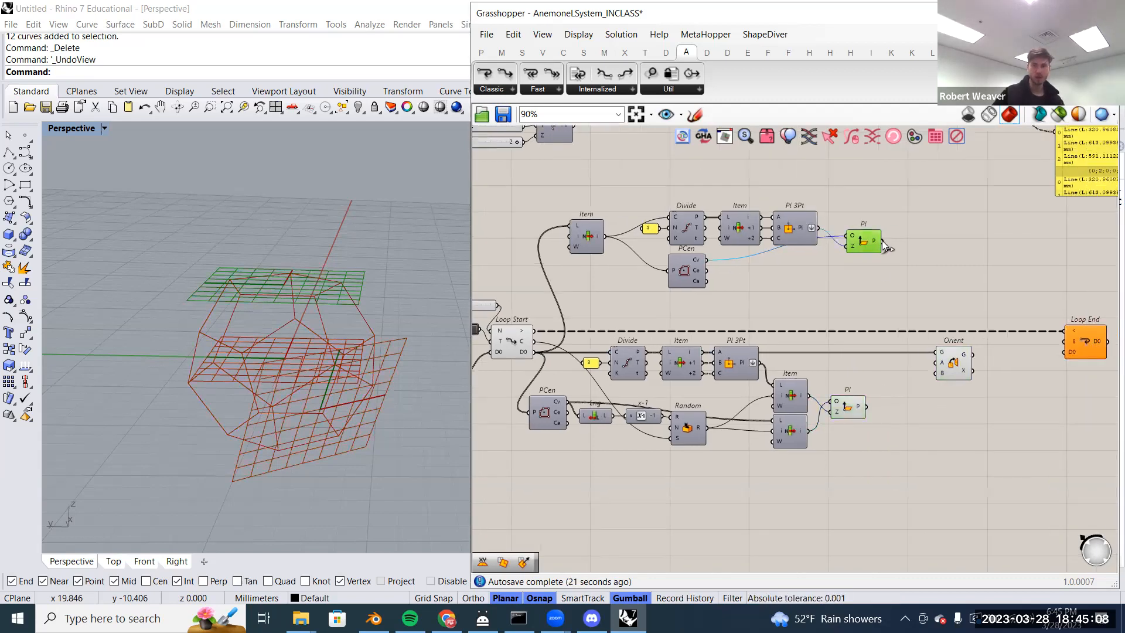
drag(882, 241, 940, 367)
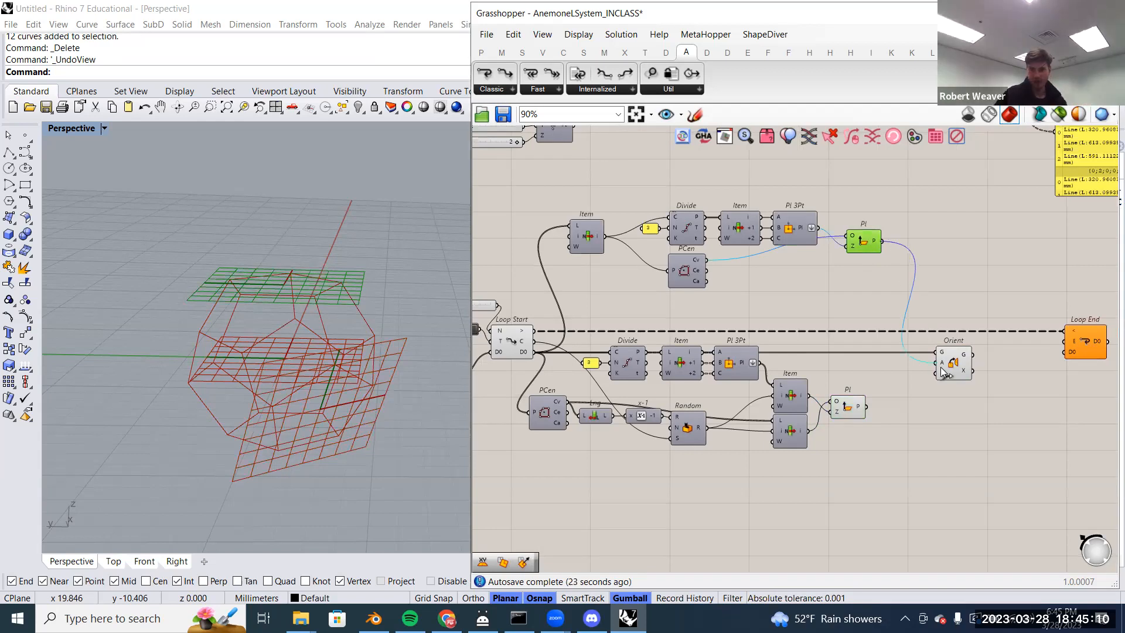
drag(866, 406, 948, 372)
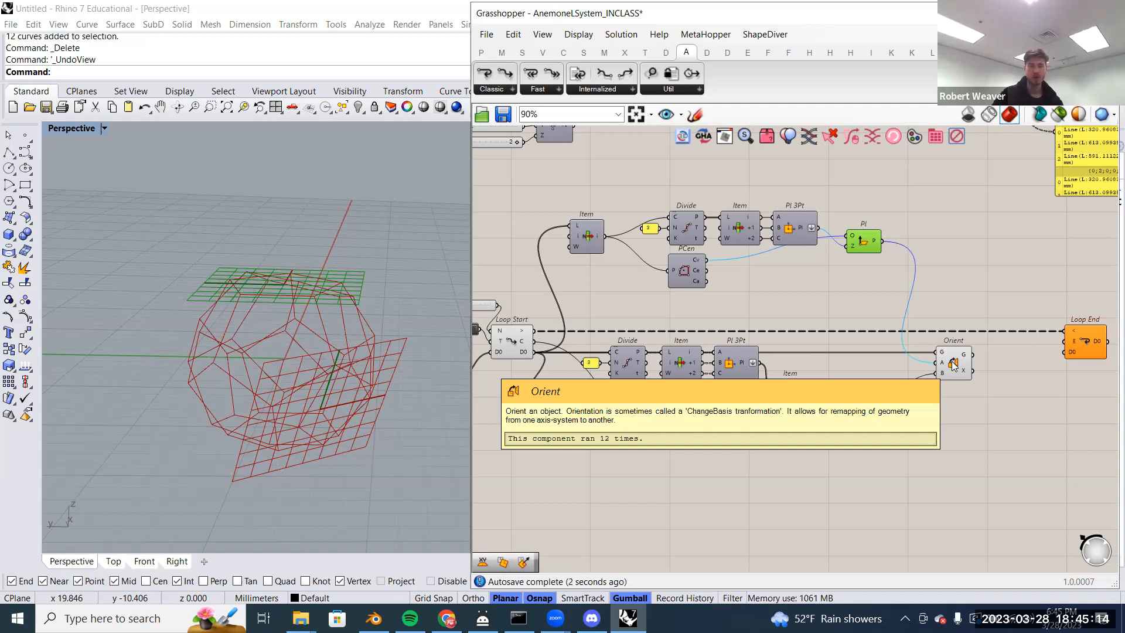
- Examine the Orient component's reoriented geometry in the viewport and its data and wiring on the canvas
click(953, 365)
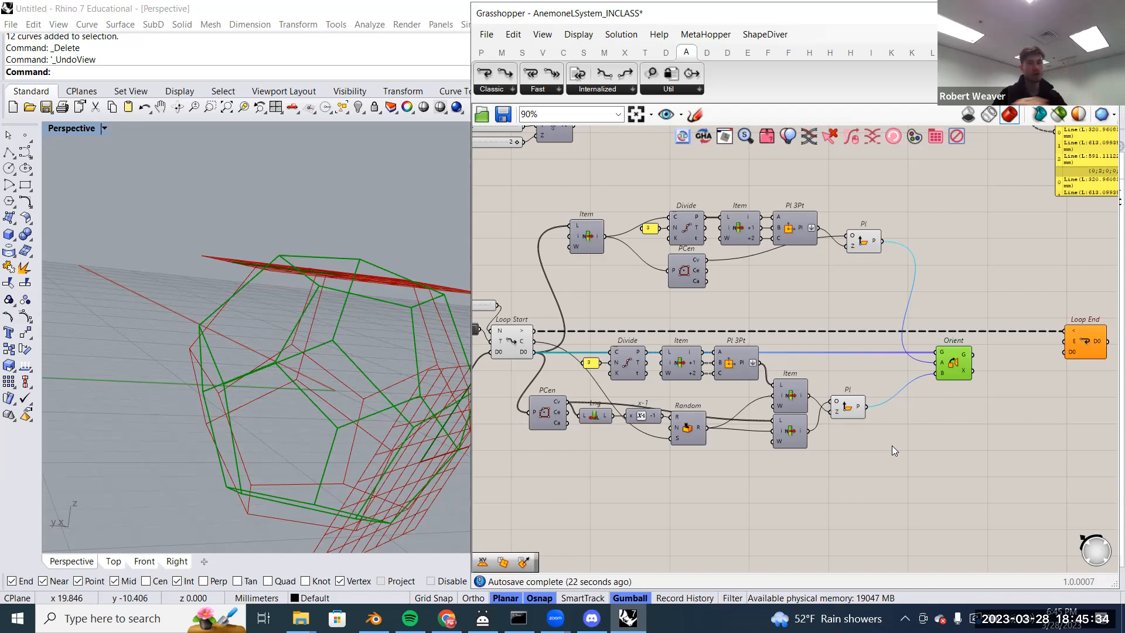
scroll(974, 337, up, 3)
scroll(961, 377, up, 2)
right_drag(961, 376, 849, 383)
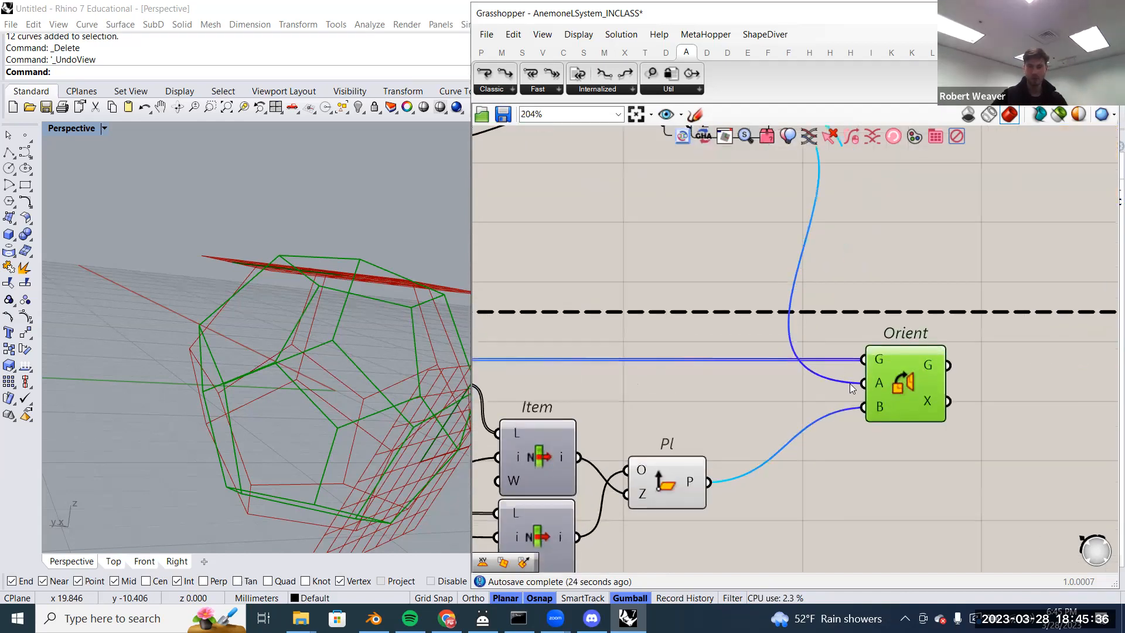
scroll(850, 383, down, 3)
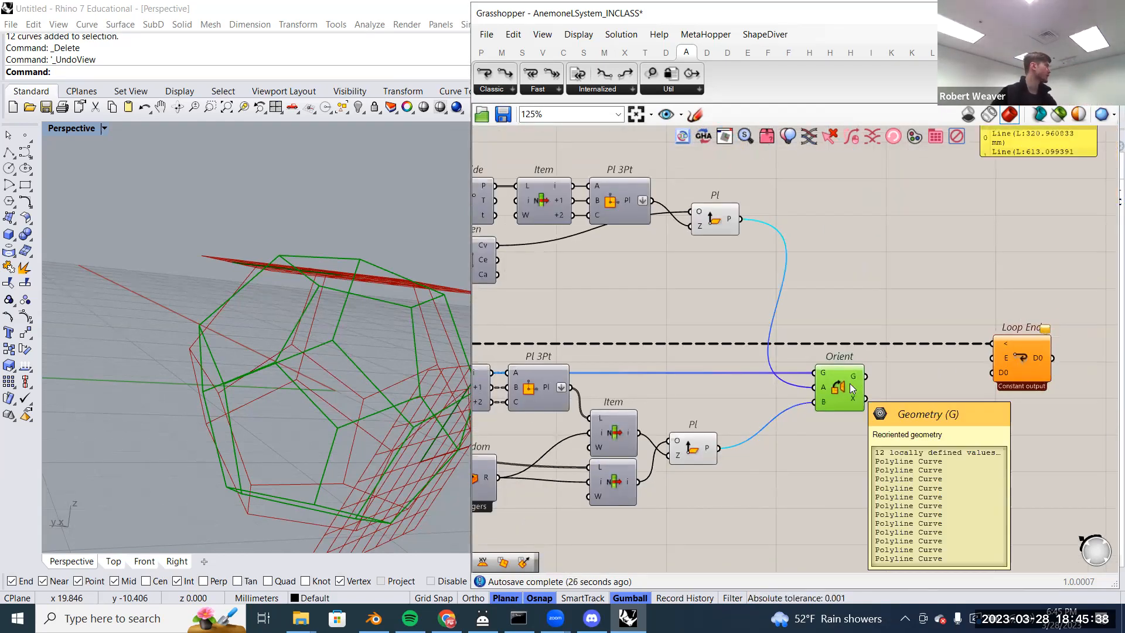
scroll(733, 445, down, 4)
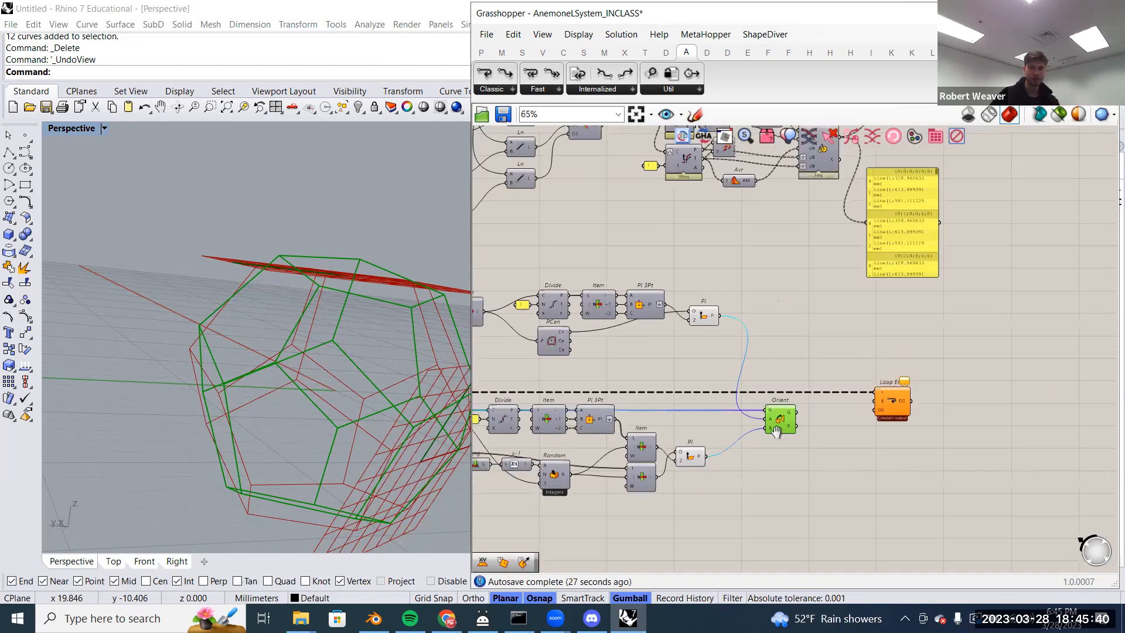
drag(547, 259, 866, 471)
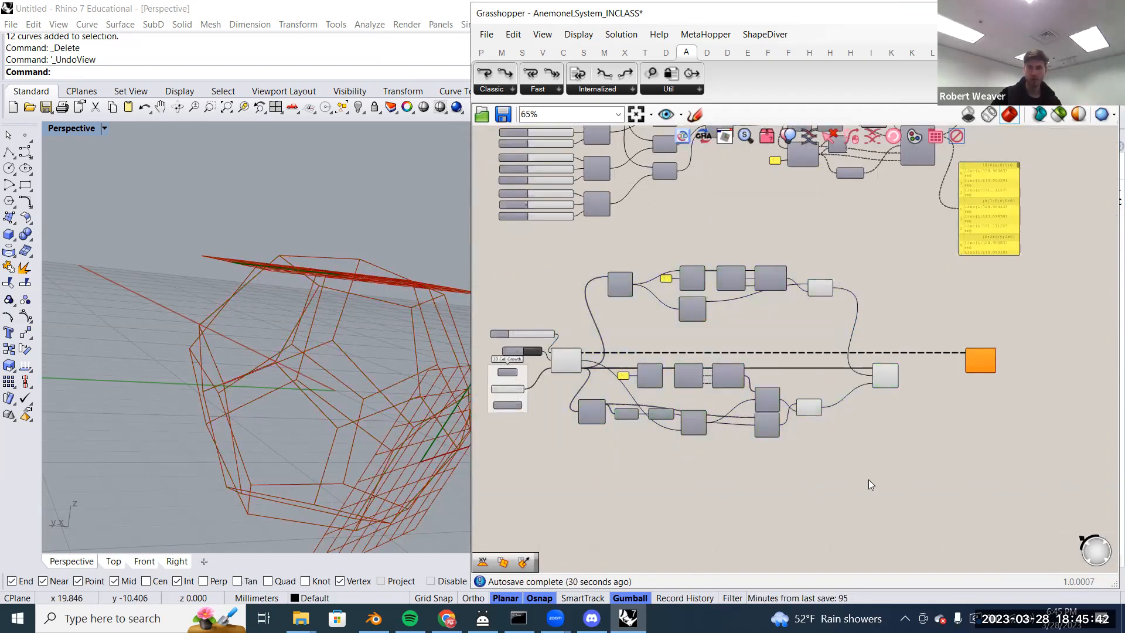
- Add a Flip Plane component below Orient and connect the lower Plane Normal's plane to its Pl input
scroll(866, 431, up, 1)
double_click(872, 425)
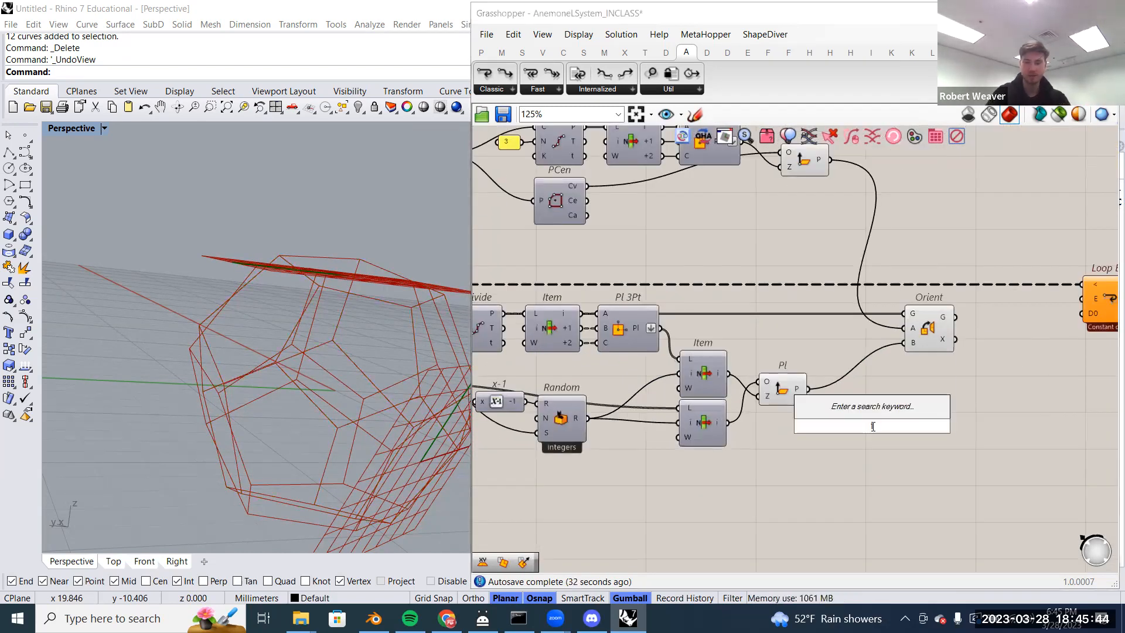
text(flip pla)
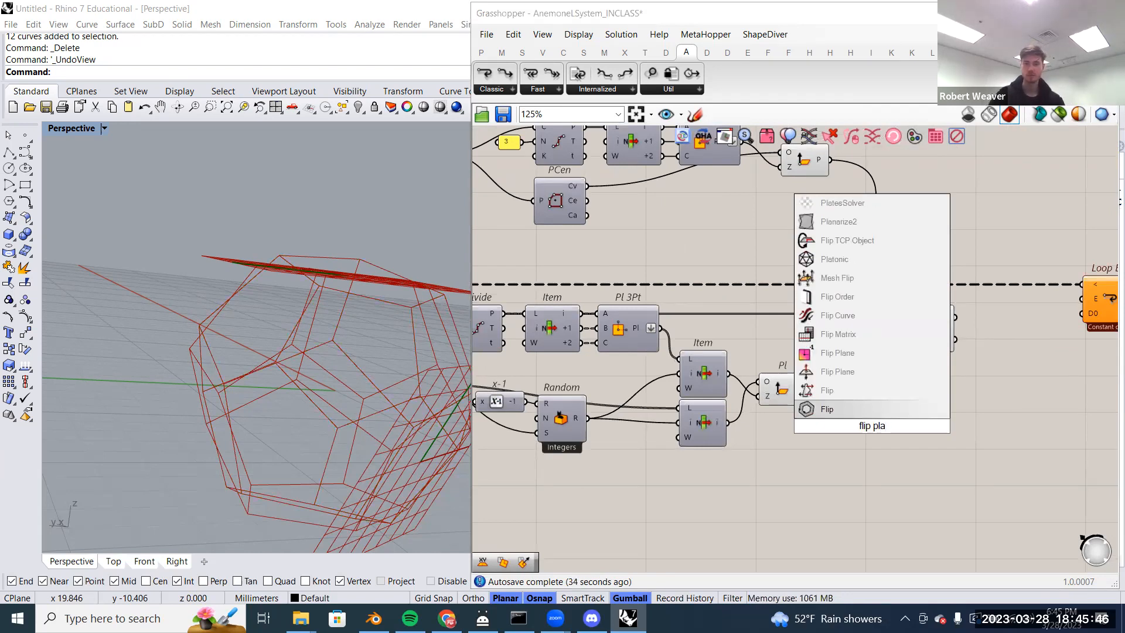
click(864, 373)
right_drag(866, 411, 840, 396)
click(840, 395)
click(772, 372)
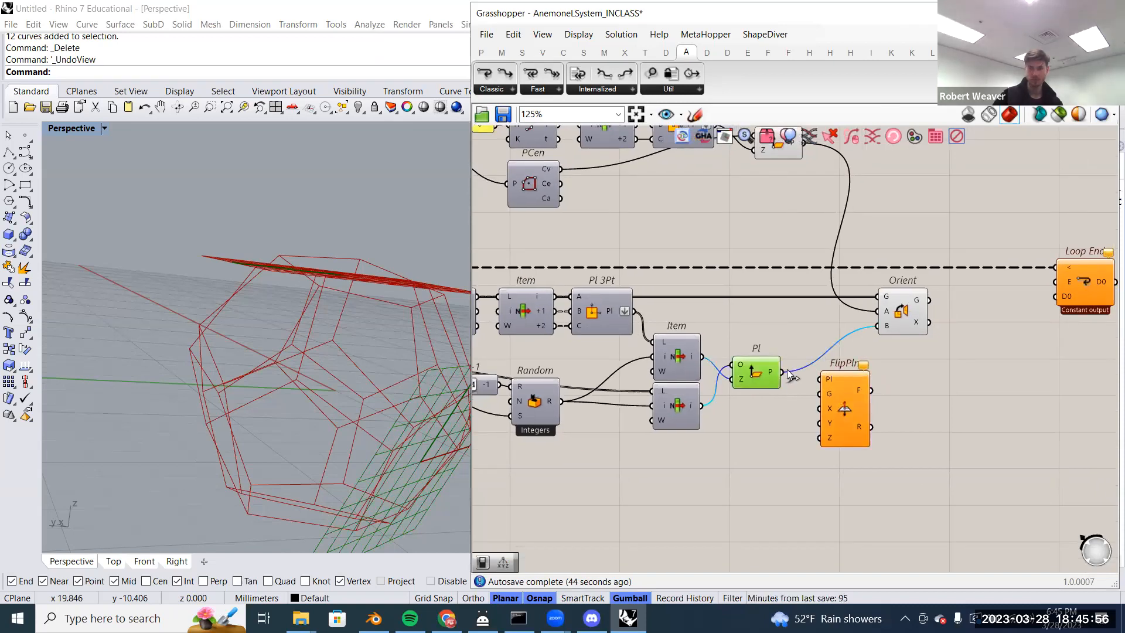
drag(783, 372, 823, 381)
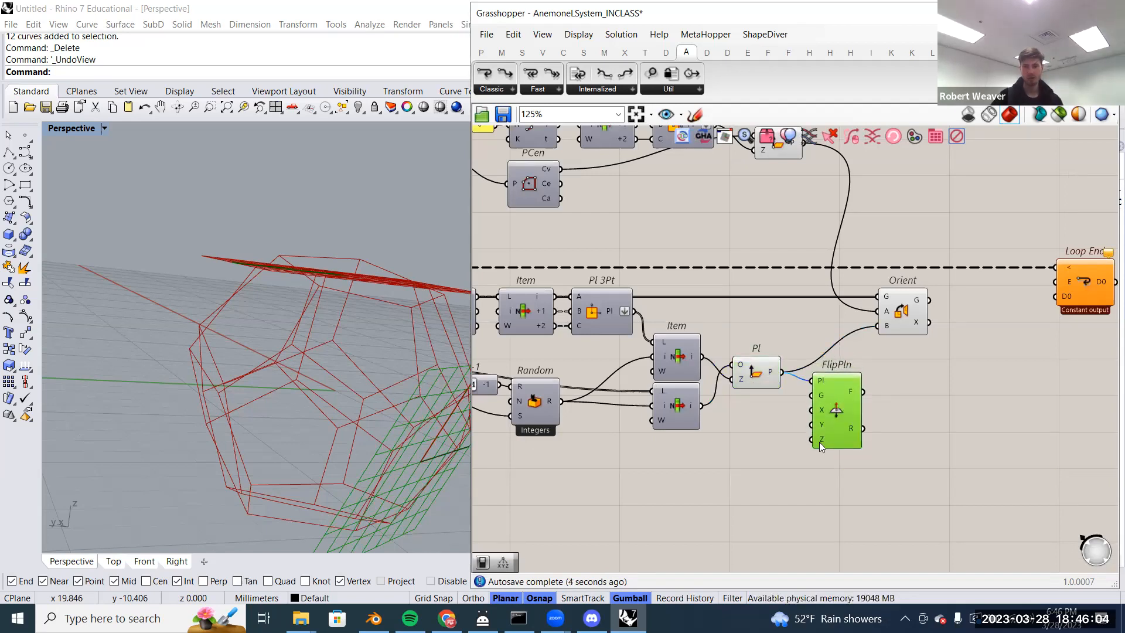
- Add a Boolean Toggle set to True below Flip Plane and connect it to Flip Plane's Z input
double_click(759, 458)
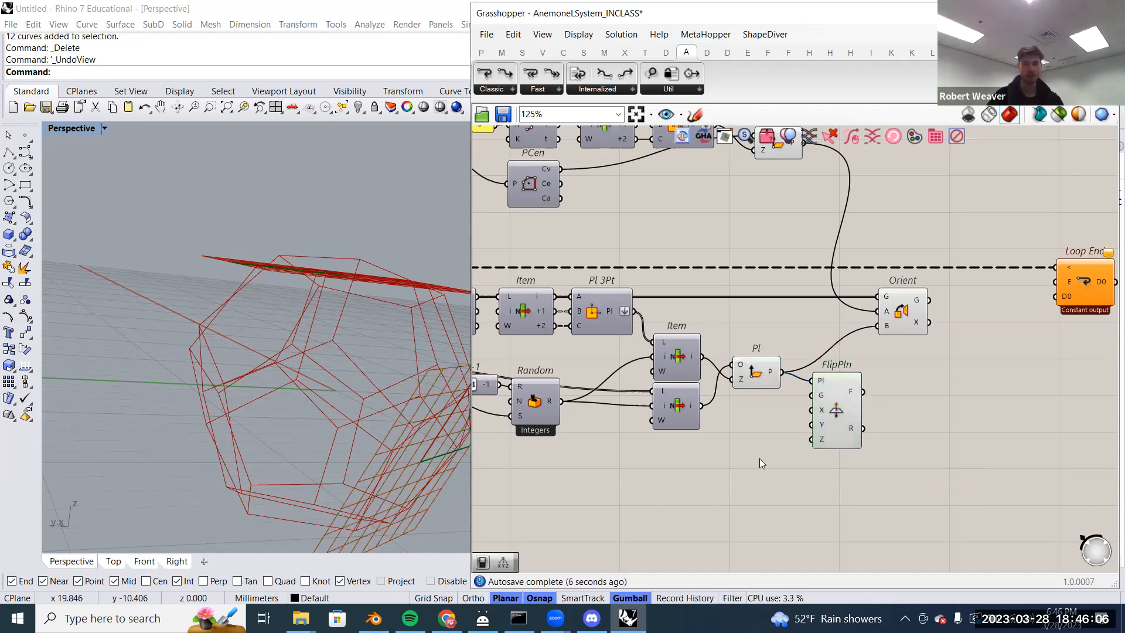
text(toggle)
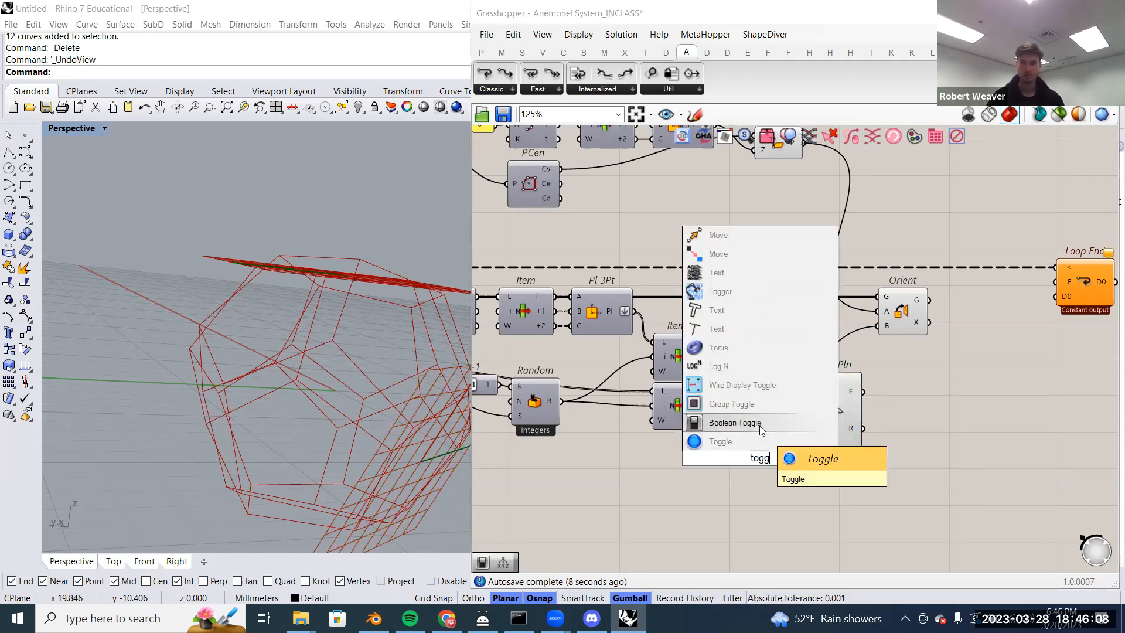
click(760, 425)
click(773, 455)
drag(785, 454, 810, 446)
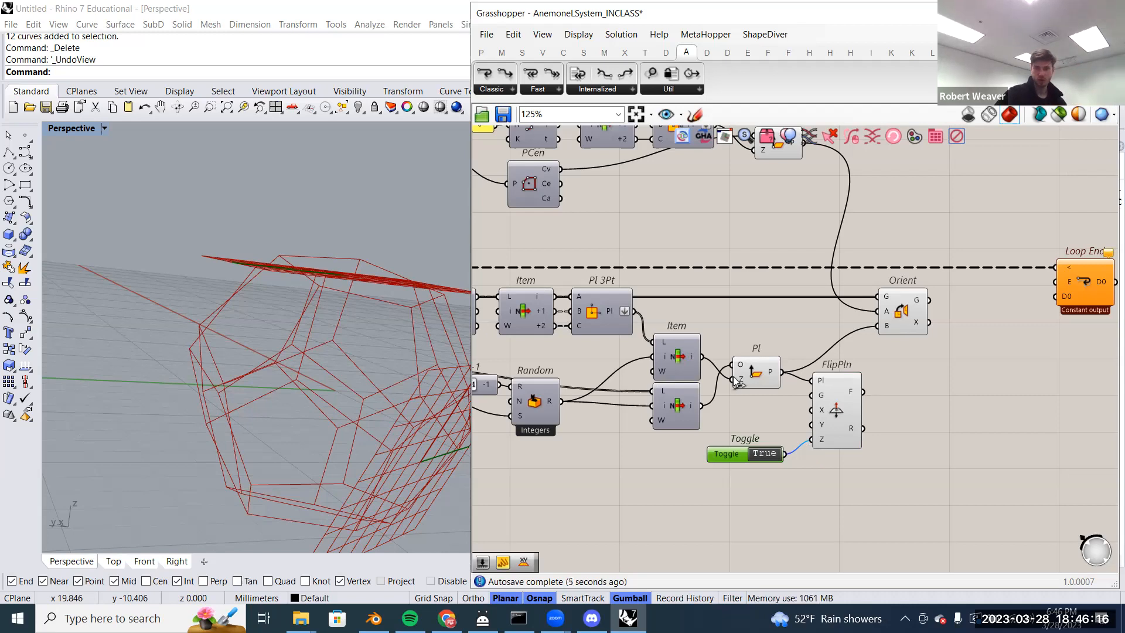
- Compare the original and flipped planes, hide Flip Plane's preview, and connect its F output to Orient's target input B
drag(719, 394, 757, 375)
click(845, 402)
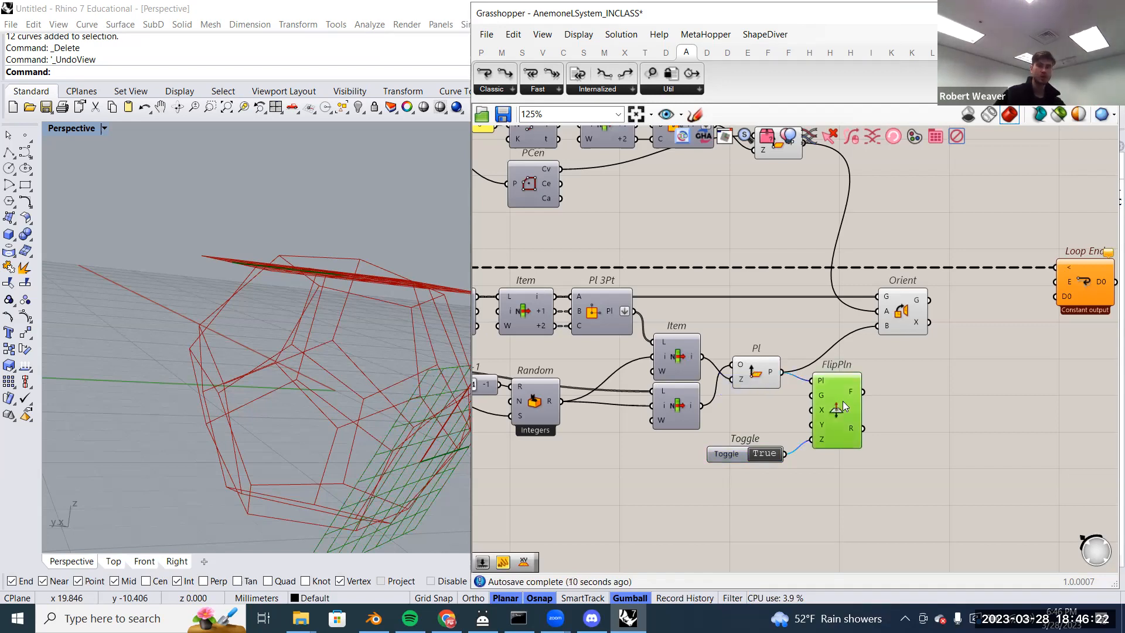
click(754, 378)
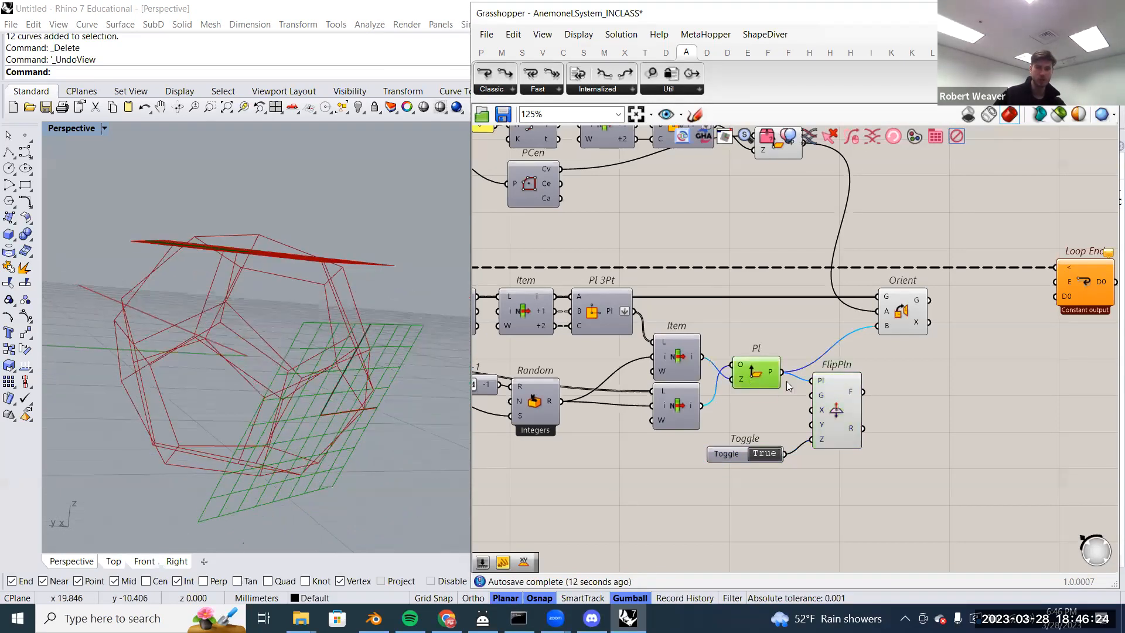
click(831, 397)
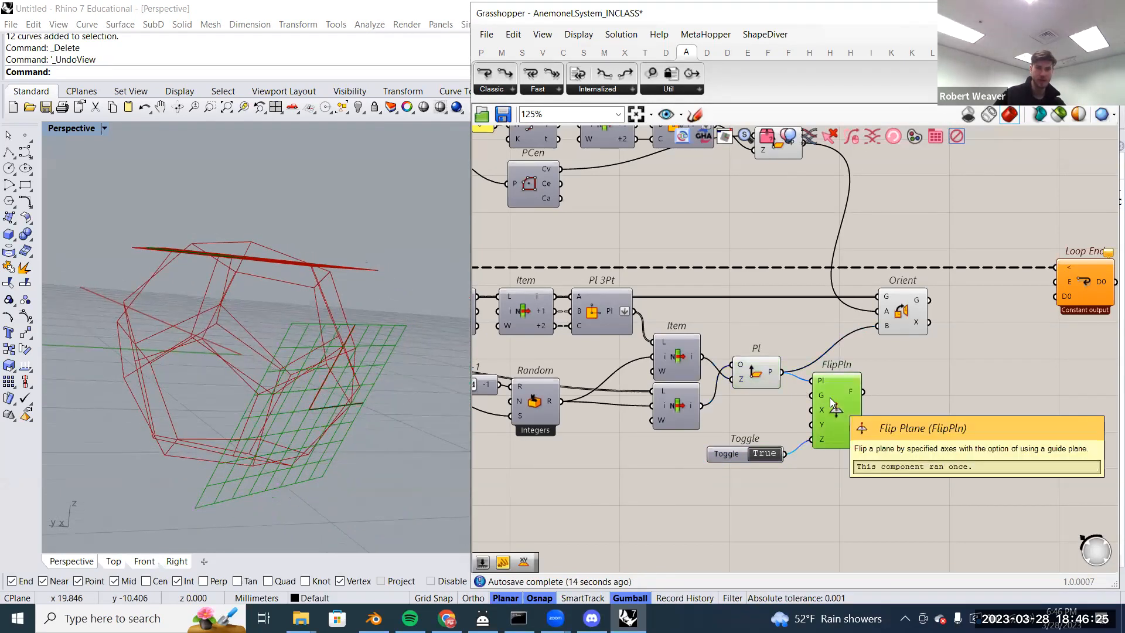
click(755, 379)
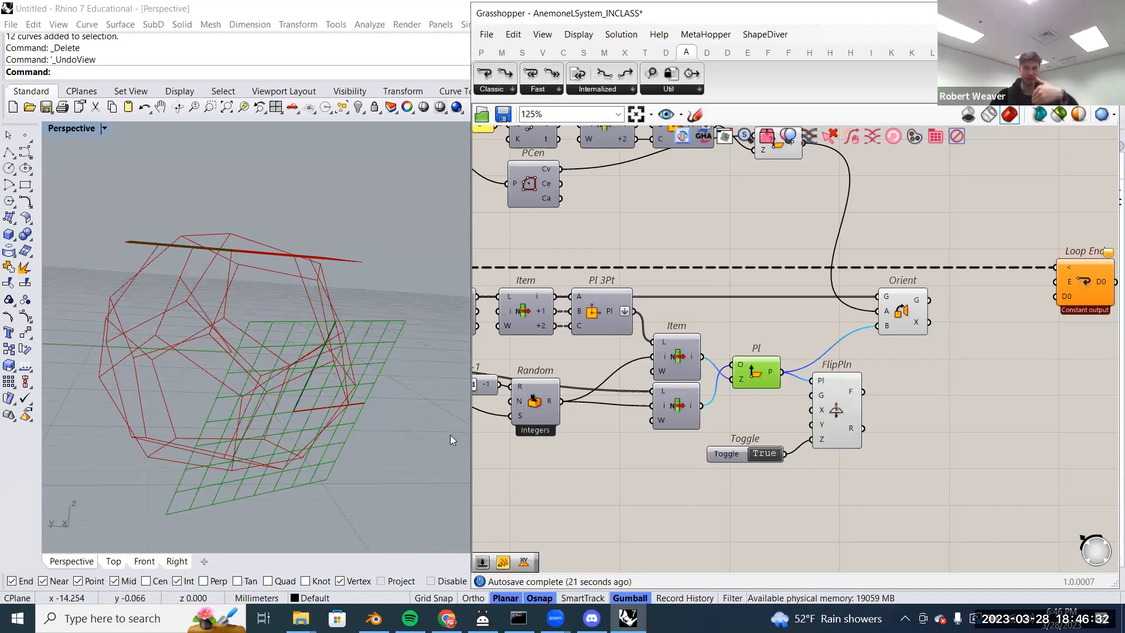
right_click(838, 406)
drag(864, 391, 878, 325)
- Turn off the viewport previews of the lower and upper Plane Normal components
right_click(758, 375)
click(794, 394)
right_drag(770, 146, 780, 202)
right_click(784, 206)
click(808, 221)
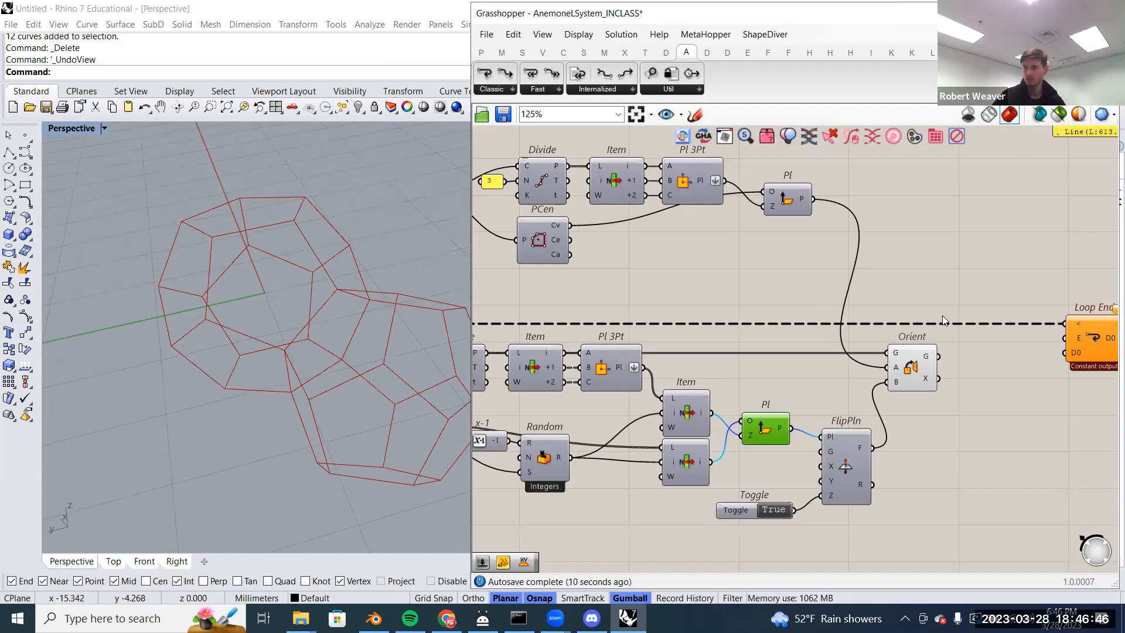
- Connect Orient's G output to Loop End's D0 input and turn on Record data for Loop End
right_drag(941, 344, 749, 365)
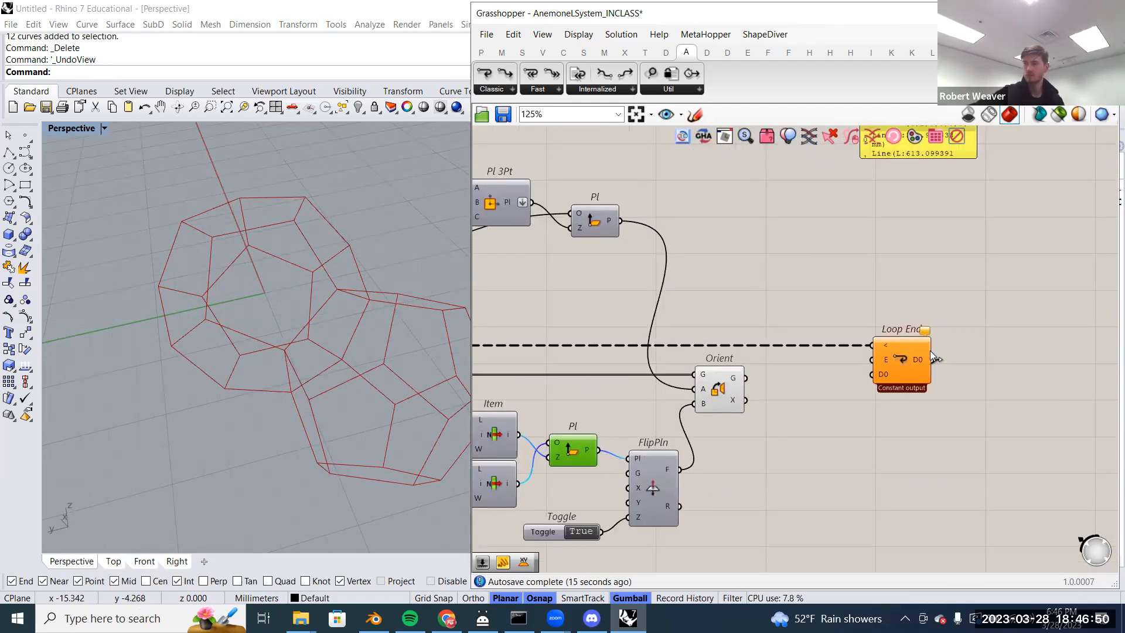
click(738, 389)
drag(747, 378, 871, 375)
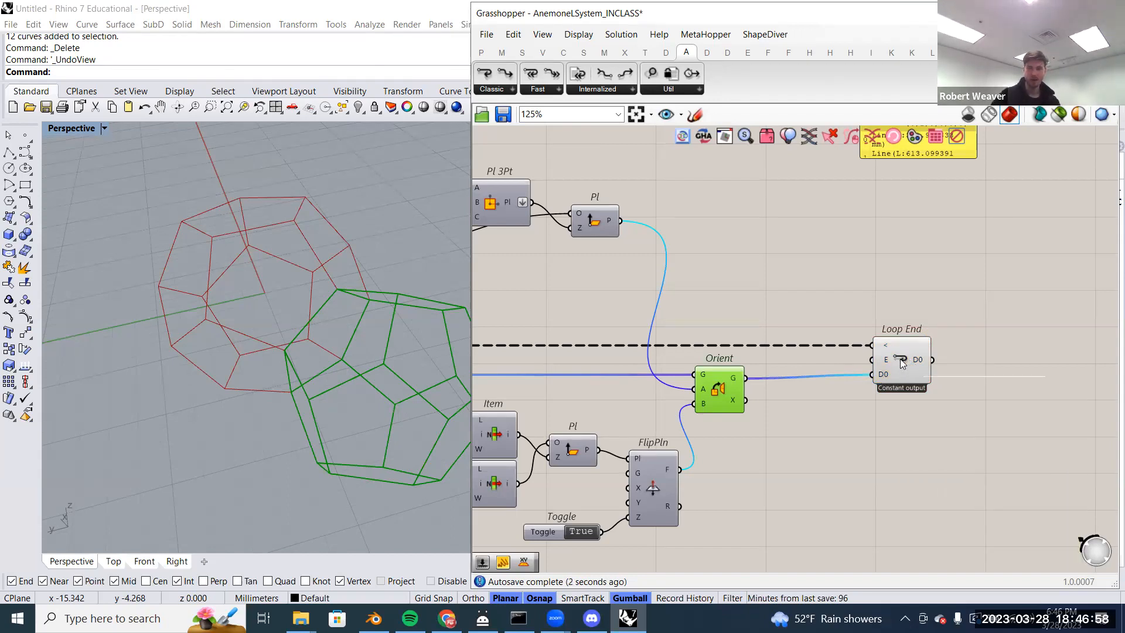
right_click(901, 359)
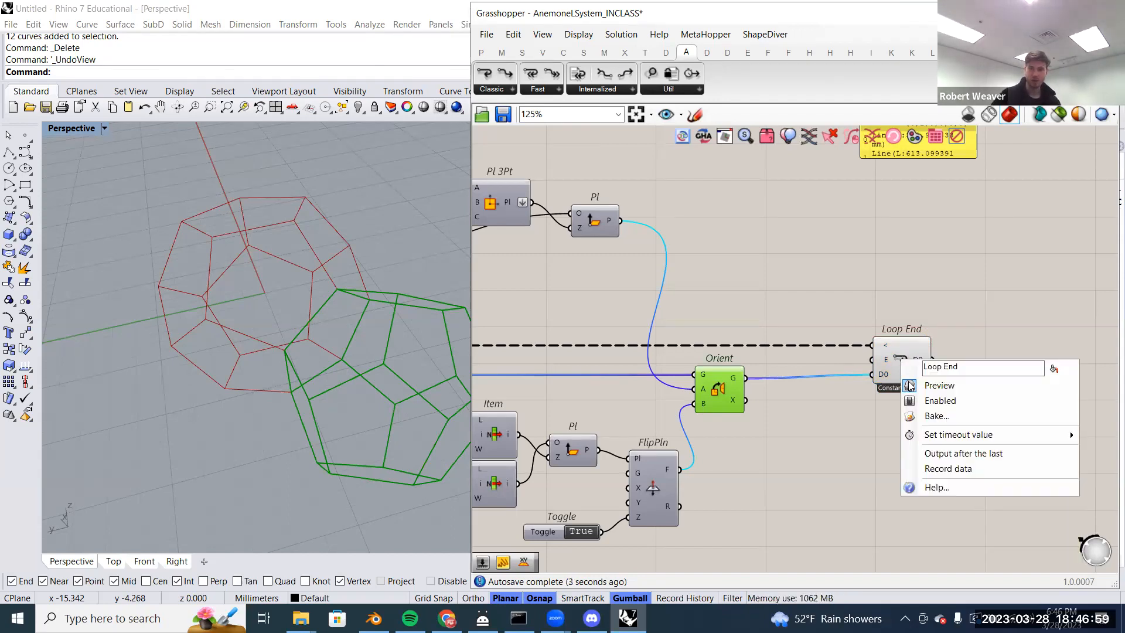
click(939, 469)
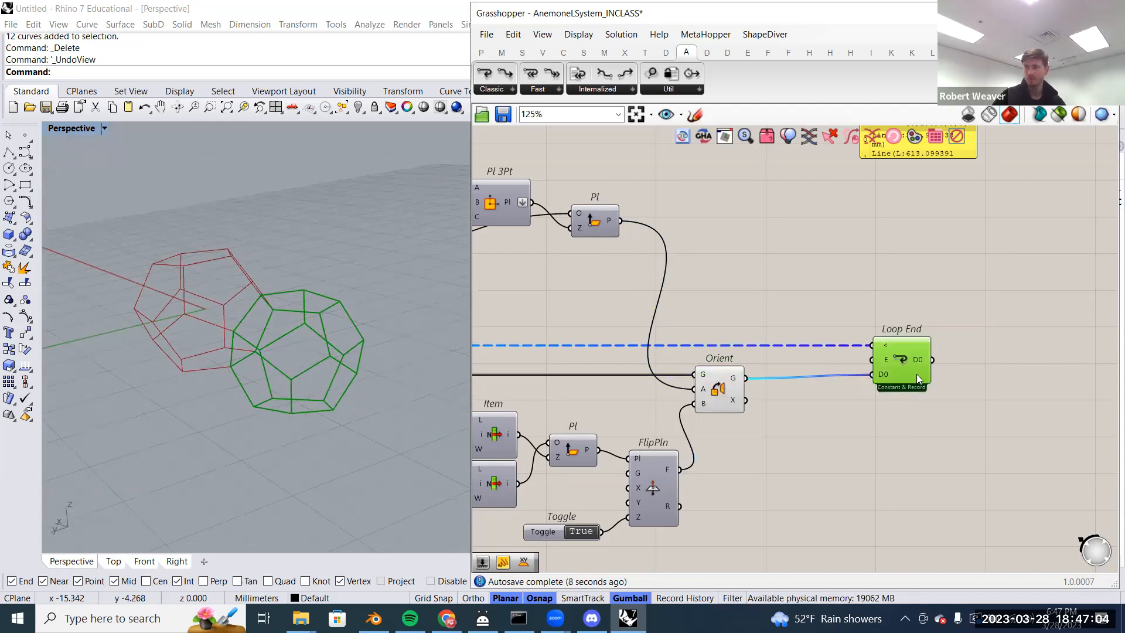
- Add a Merge component on the empty canvas just past Loop End
mouse_move(916, 373)
scroll(917, 374, down, 3)
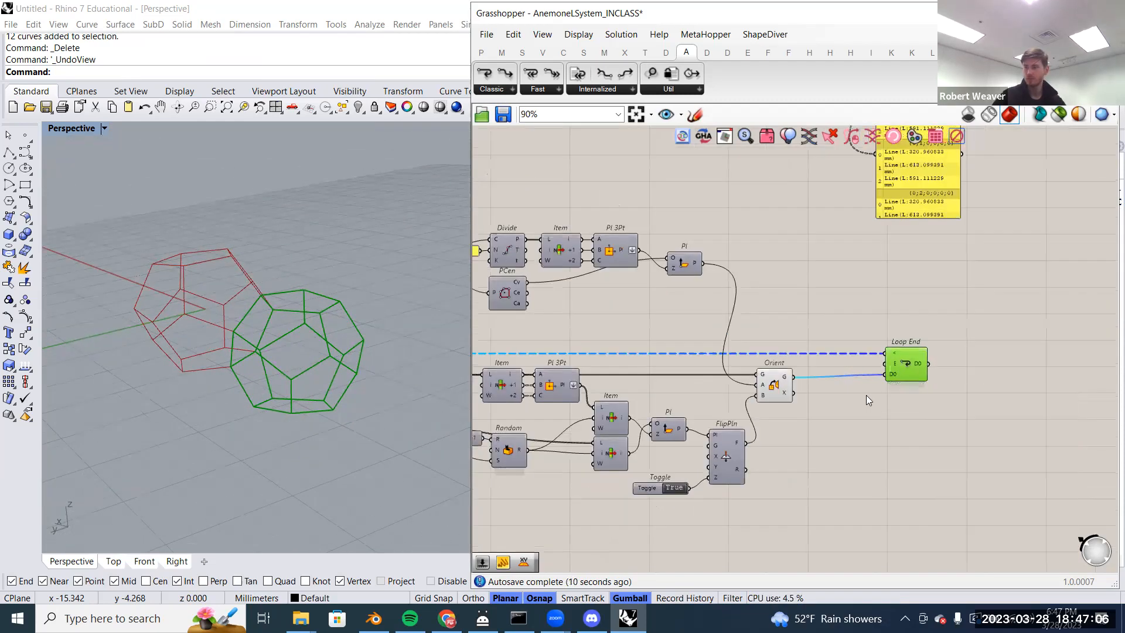
right_drag(908, 381, 855, 388)
scroll(854, 388, up, 3)
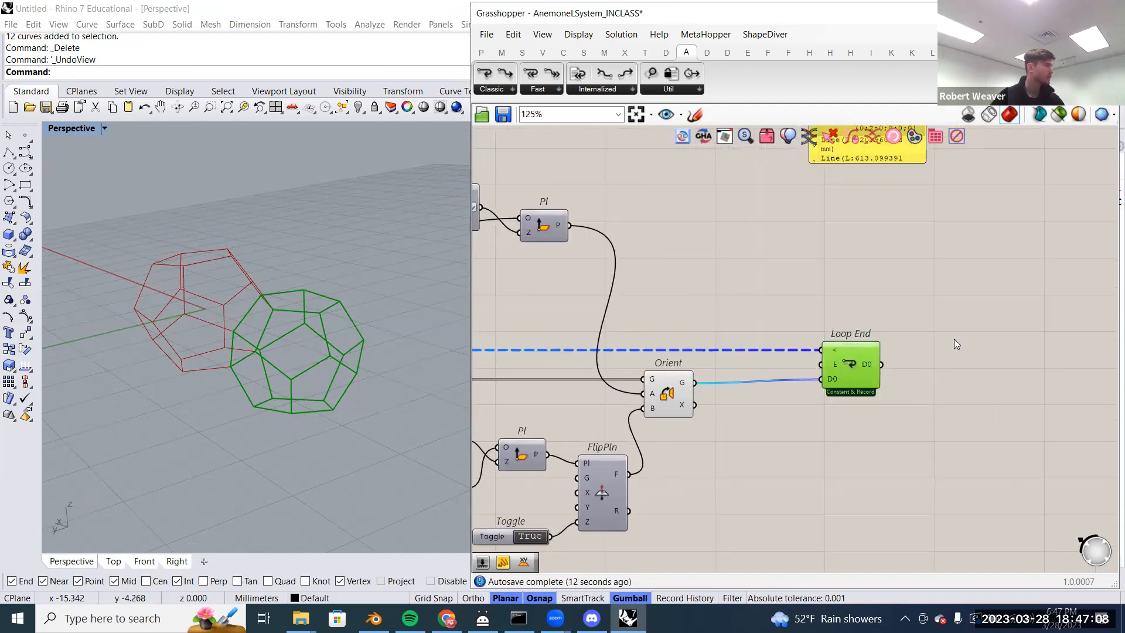
double_click(954, 343)
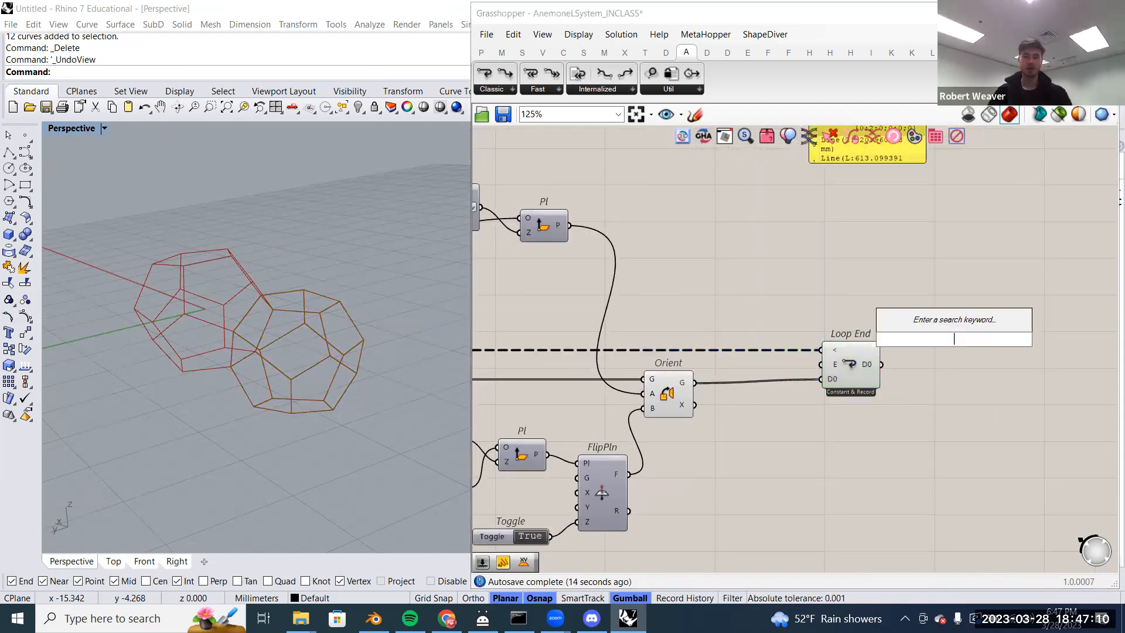
text(merge)
key(Return)
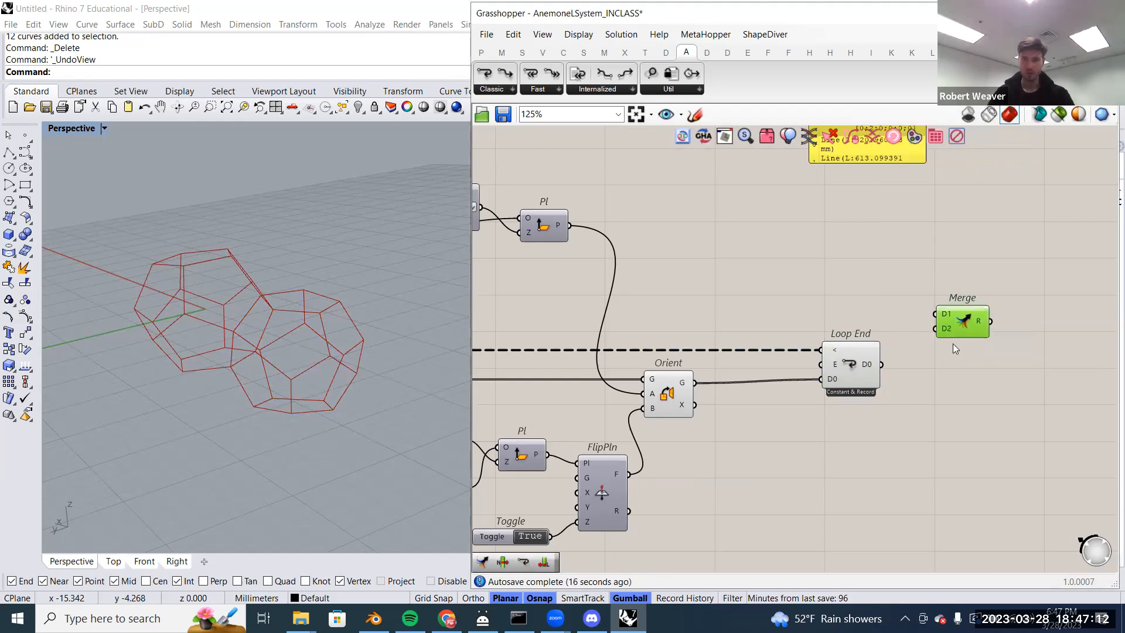
- Connect the Dodecahedron geometry to Merge's D1 input and Loop End's D0 output to its D2 input
scroll(953, 343, down, 5)
scroll(559, 366, up, 2)
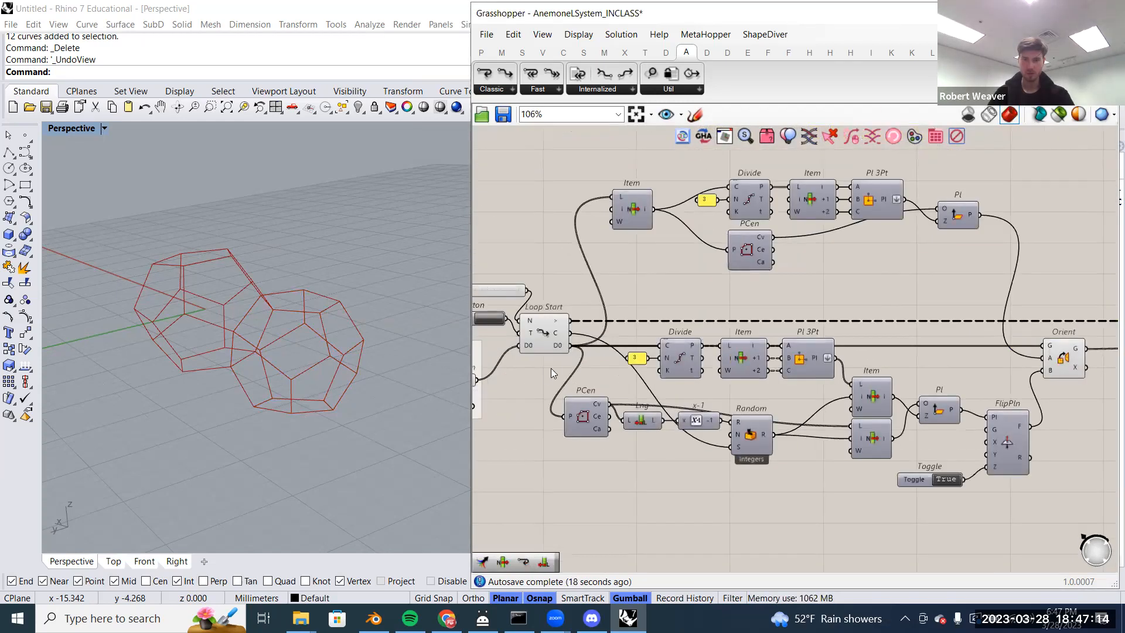
drag(484, 379, 1090, 329)
scroll(1014, 340, down, 1)
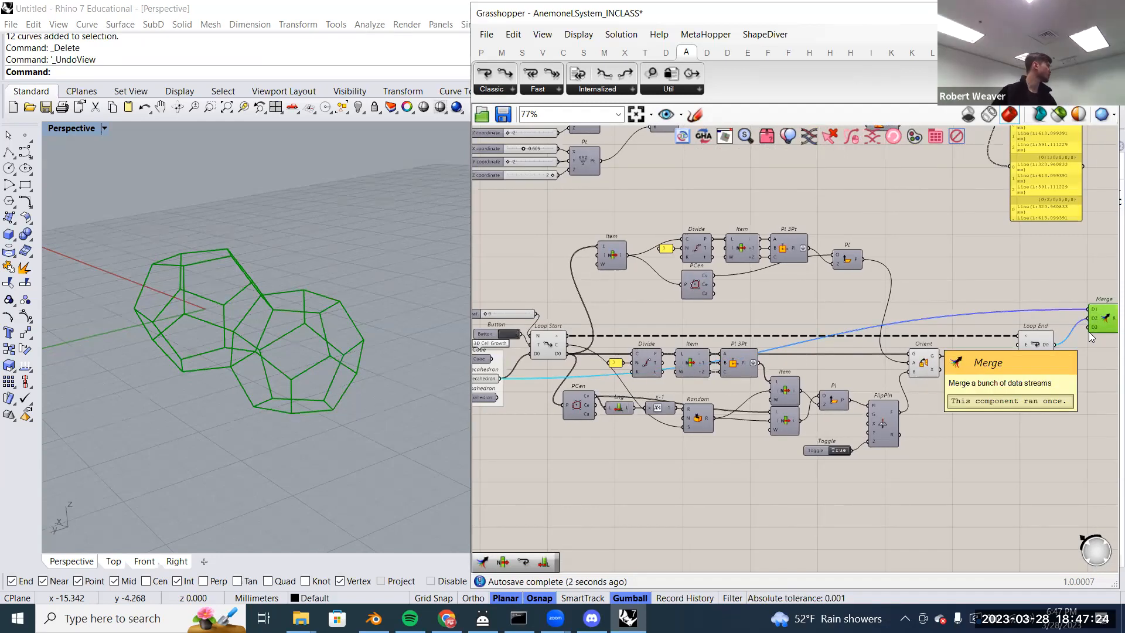
- Turn off the previews of Orient and Loop End, and select Merge to highlight its combined geometry
click(1010, 363)
drag(1064, 410, 919, 253)
right_click(919, 253)
click(955, 272)
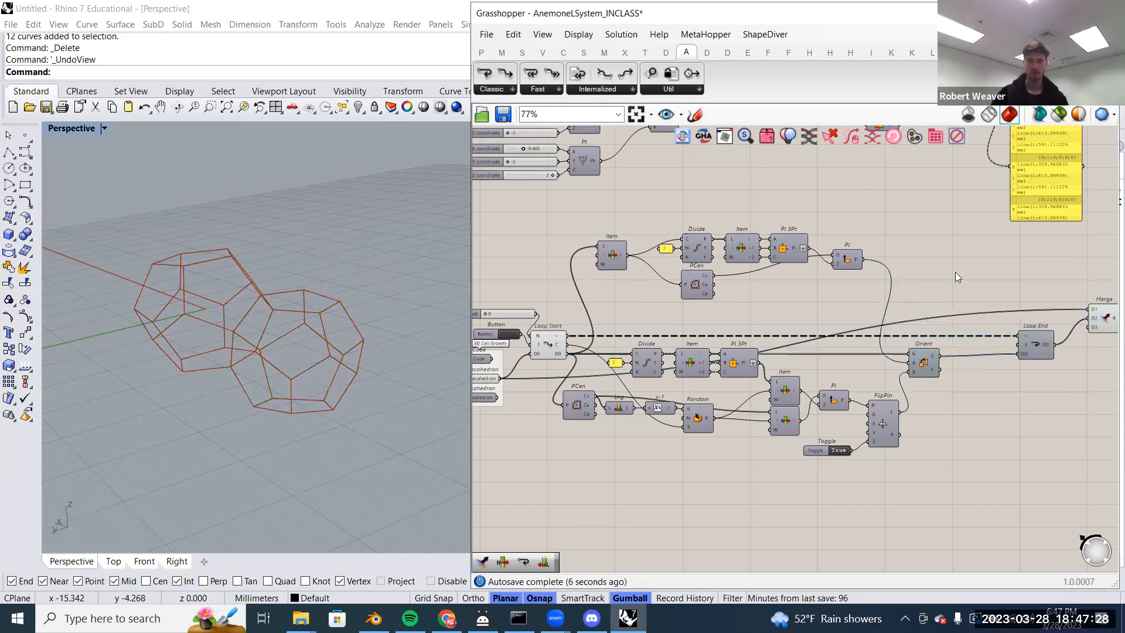
click(1095, 318)
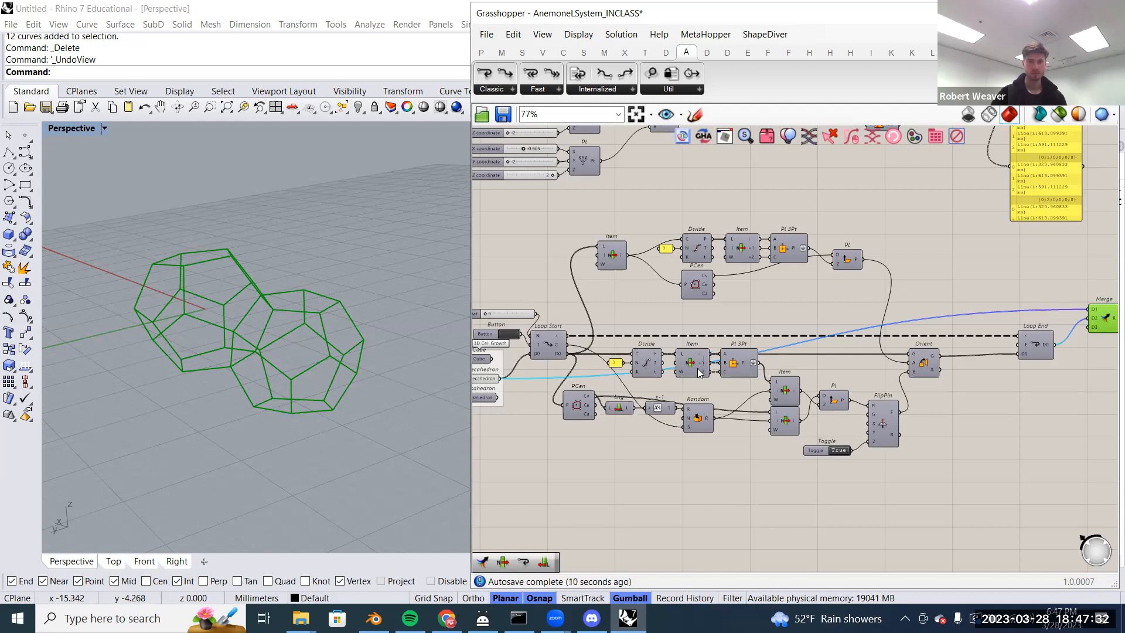
- Set the 3D cell growth loop's Repeat slider to 2 and trigger its Loop Start button to rerun the growth
right_drag(681, 369, 726, 366)
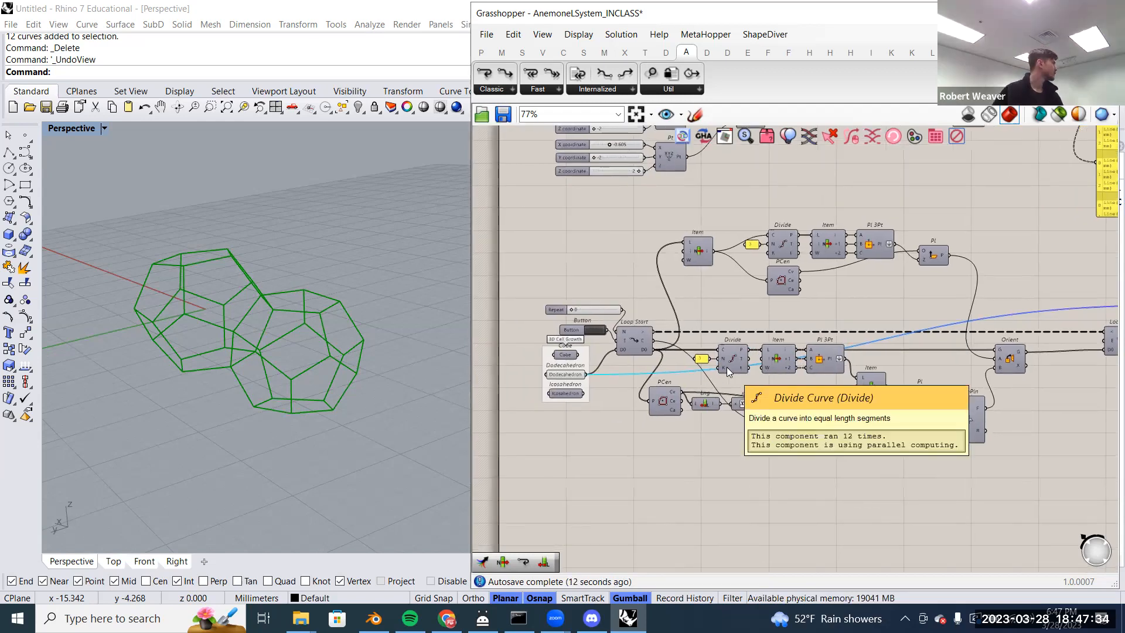
scroll(618, 353, up, 3)
scroll(566, 302, up, 5)
drag(573, 311, 581, 311)
click(689, 421)
- Examine how the faces of neighbouring dodecahedra line up where the grown cells meet in the perspective view
right_drag(254, 425, 294, 387)
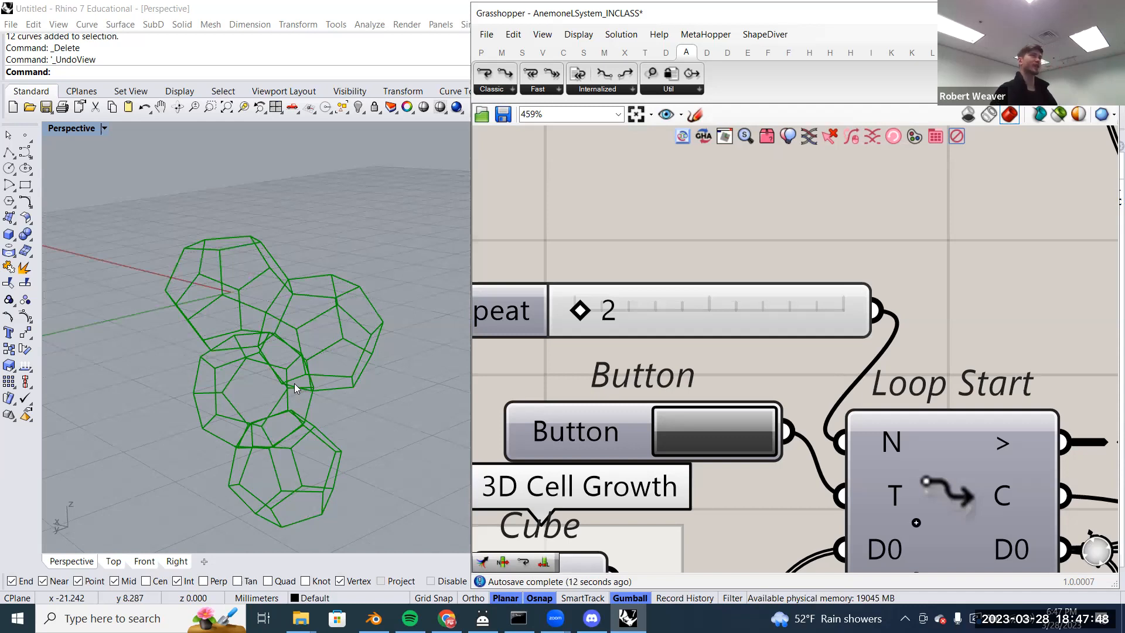
scroll(237, 418, up, 5)
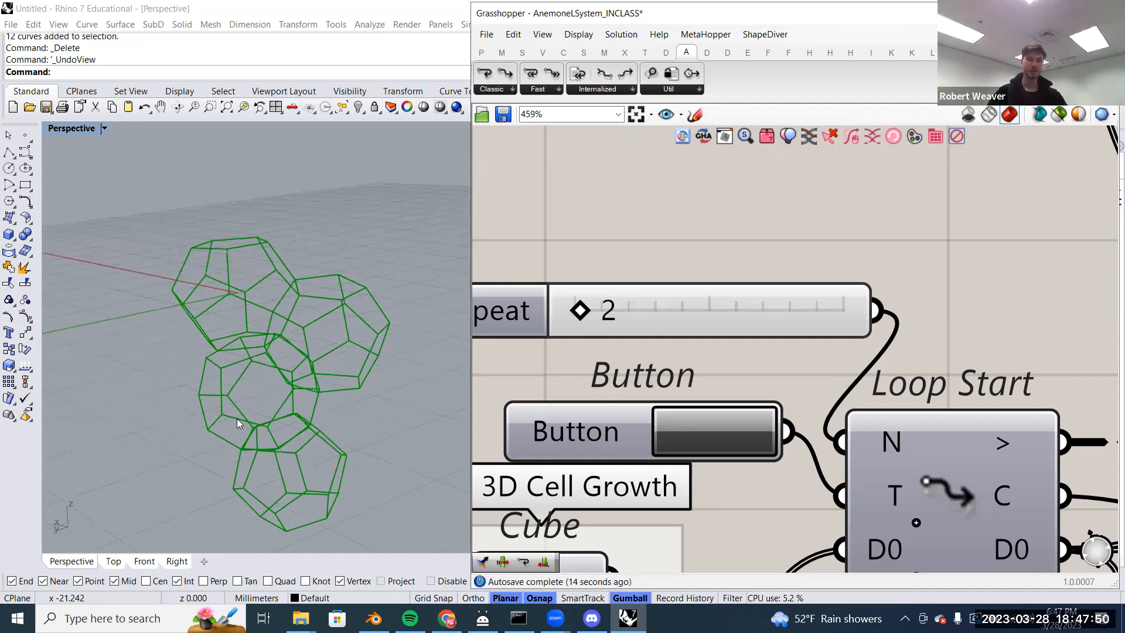
scroll(260, 423, up, 6)
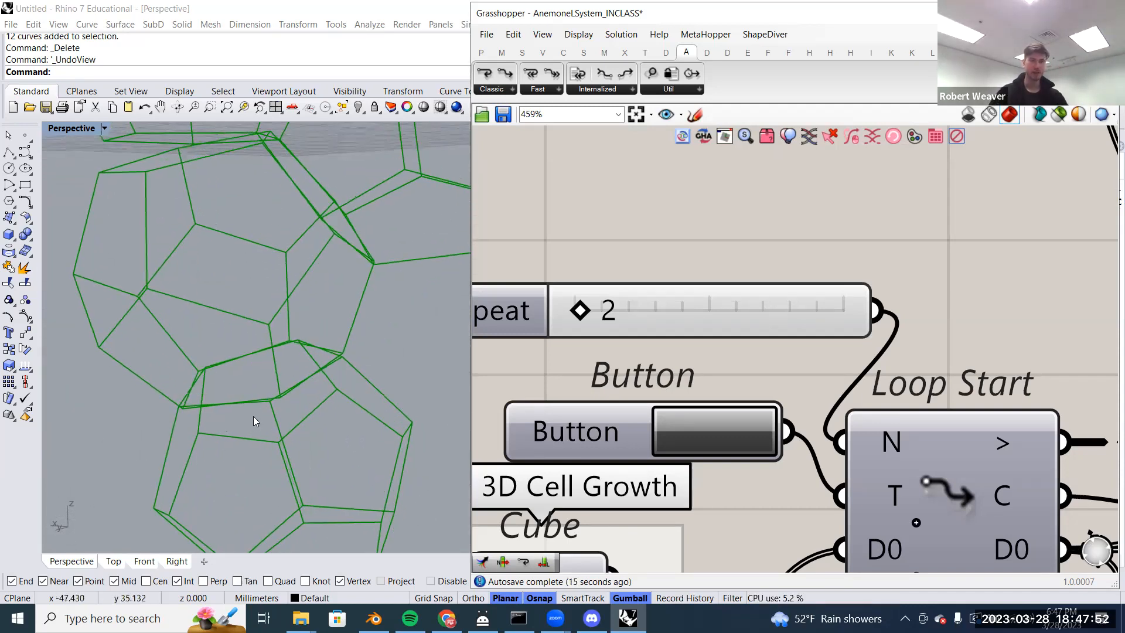
right_drag(239, 397, 286, 337)
scroll(286, 337, down, 2)
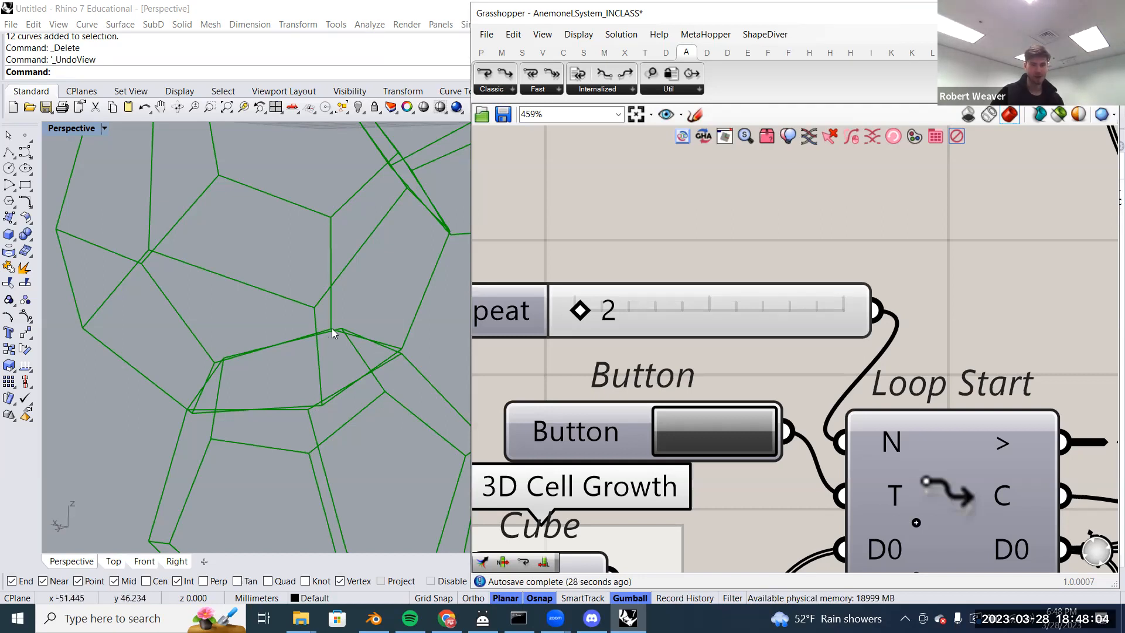
scroll(327, 334, down, 3)
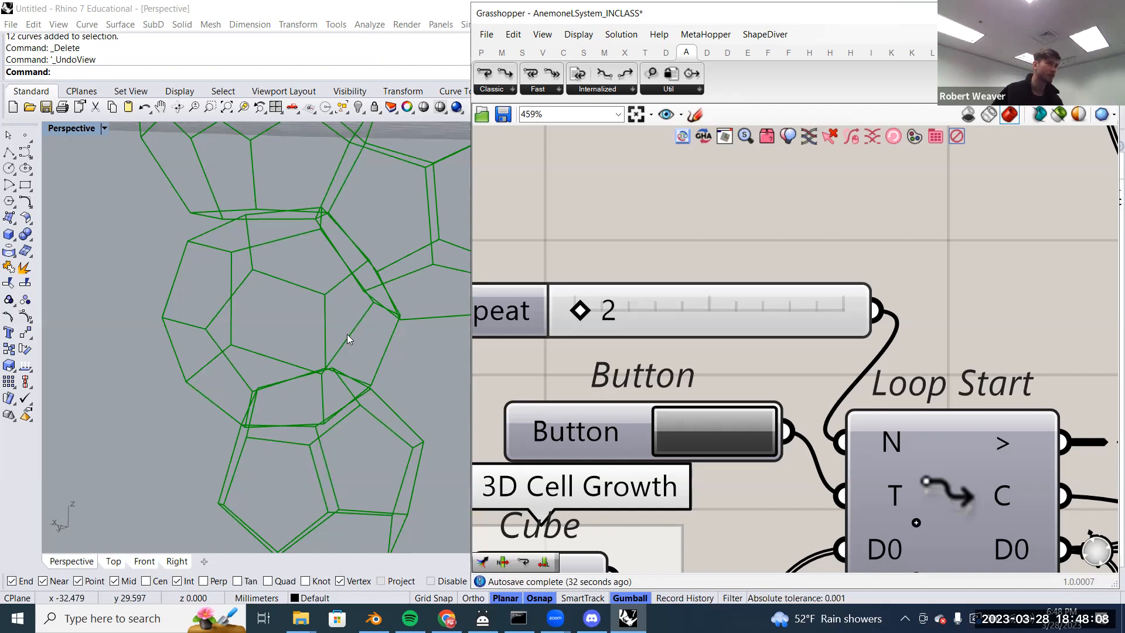
right_drag(347, 334, 220, 335)
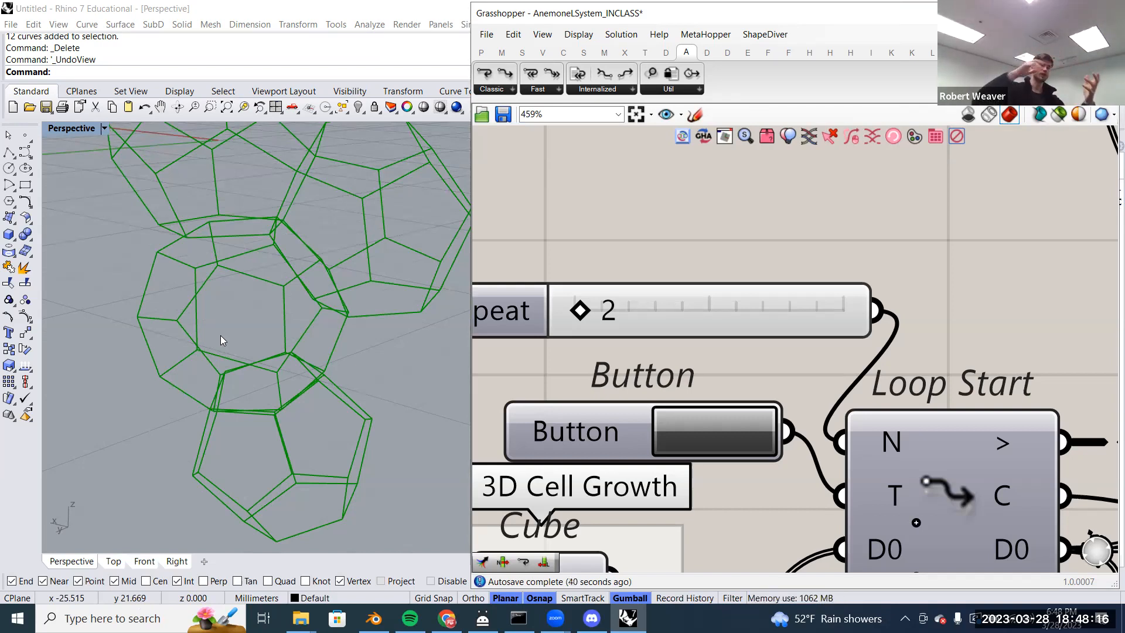
right_drag(191, 313, 674, 361)
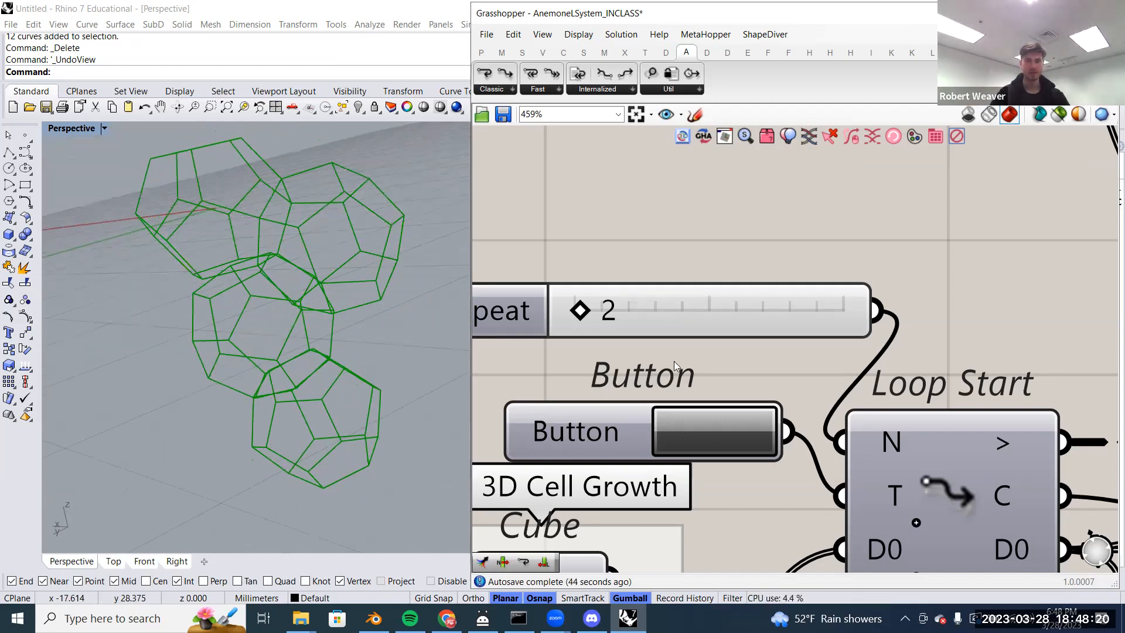
- Move Loop End and Merge together farther away from Orient to open up space between them
scroll(674, 361, down, 10)
scroll(944, 358, up, 3)
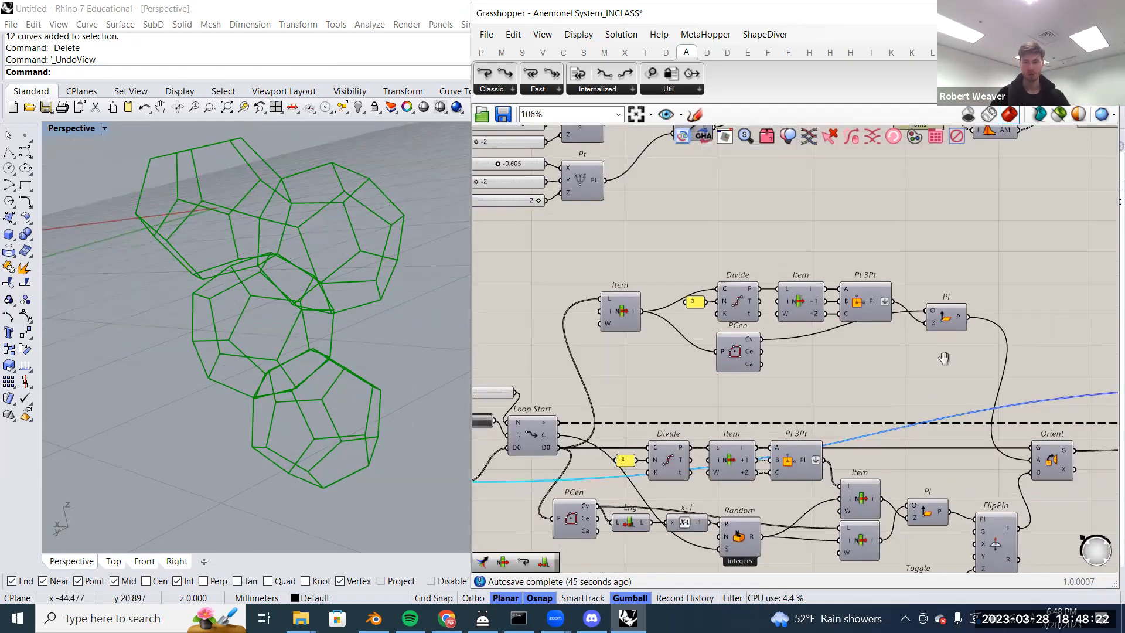
right_drag(944, 358, 640, 342)
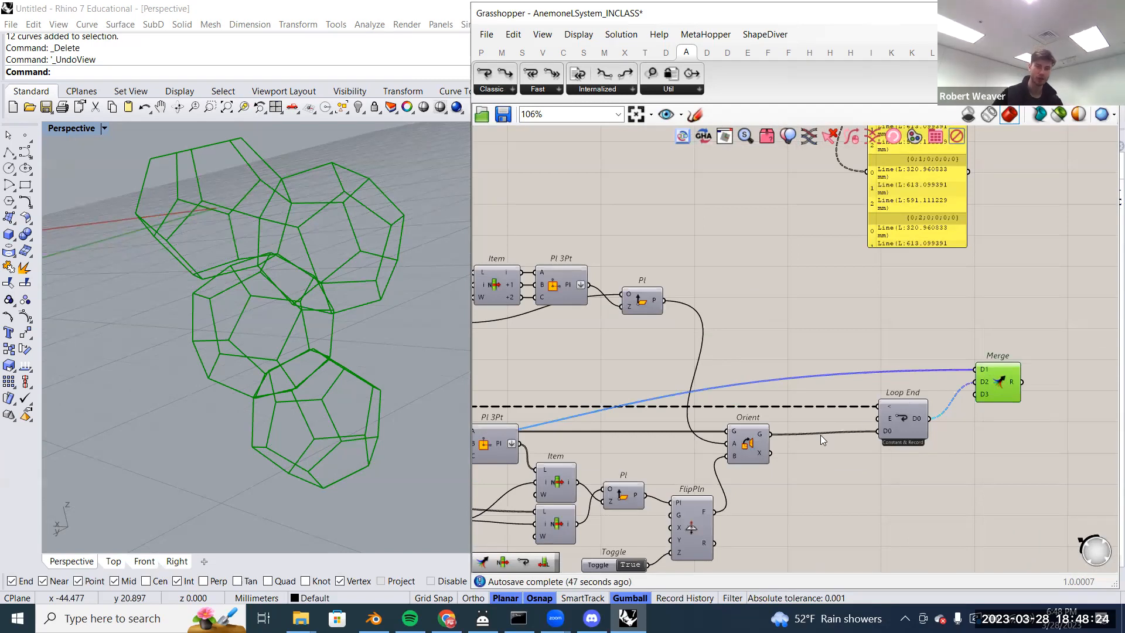
right_drag(1021, 437, 935, 433)
drag(934, 433, 790, 349)
drag(817, 413, 956, 420)
click(849, 465)
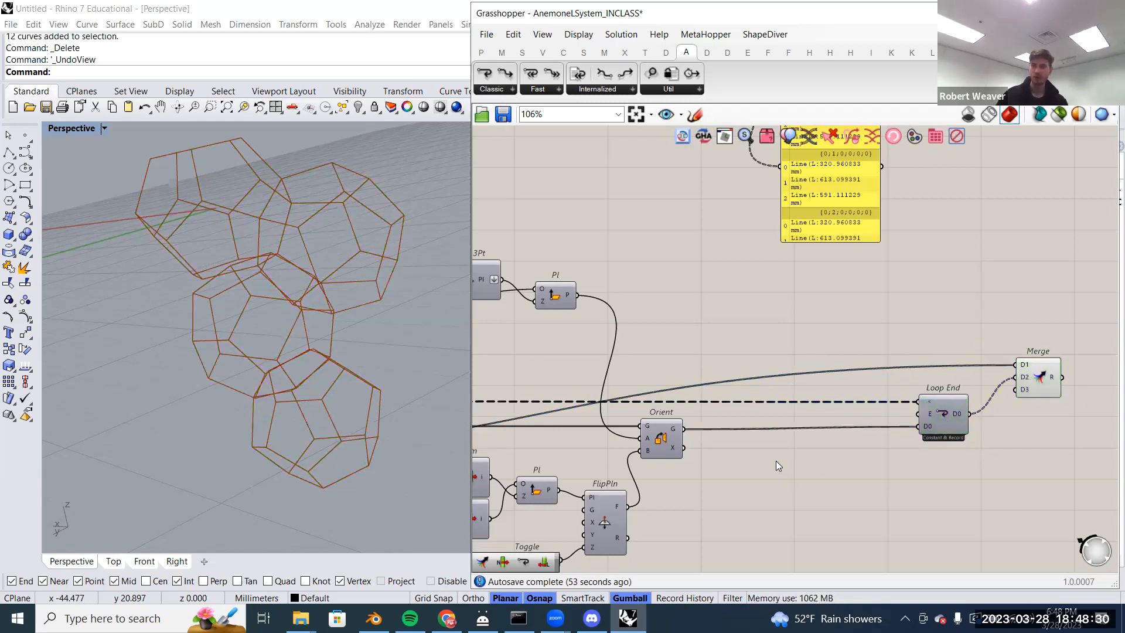
- Compare the cell growth loop's Orient component with the Orient Direction component in the upper loop
scroll(777, 463, up, 2)
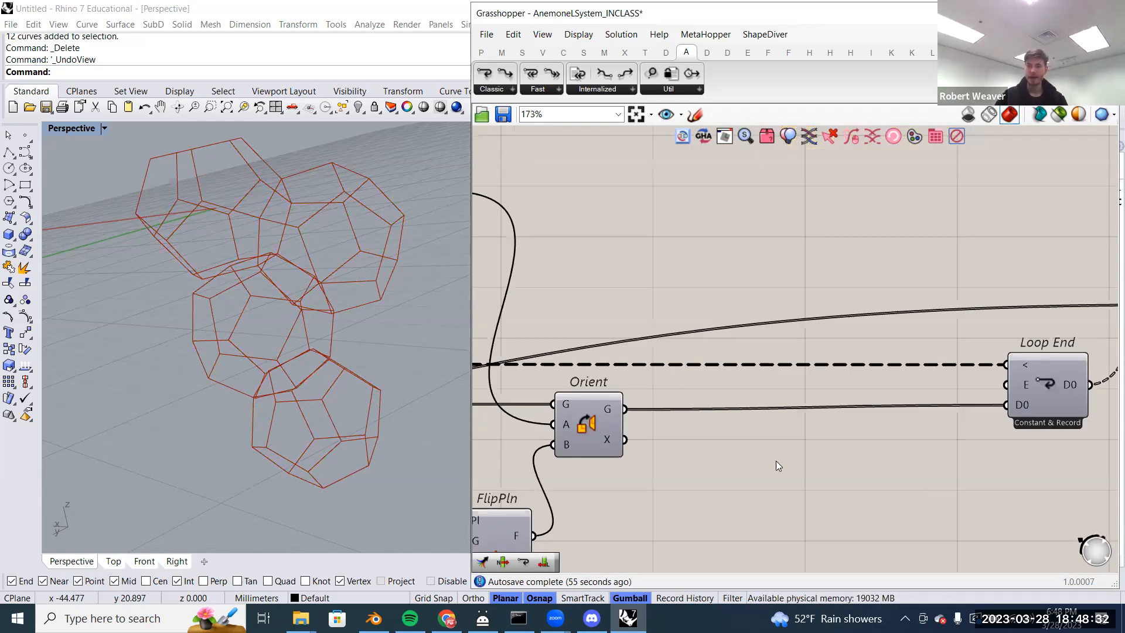
right_drag(767, 412, 897, 330)
scroll(791, 386, down, 2)
right_drag(757, 449, 763, 474)
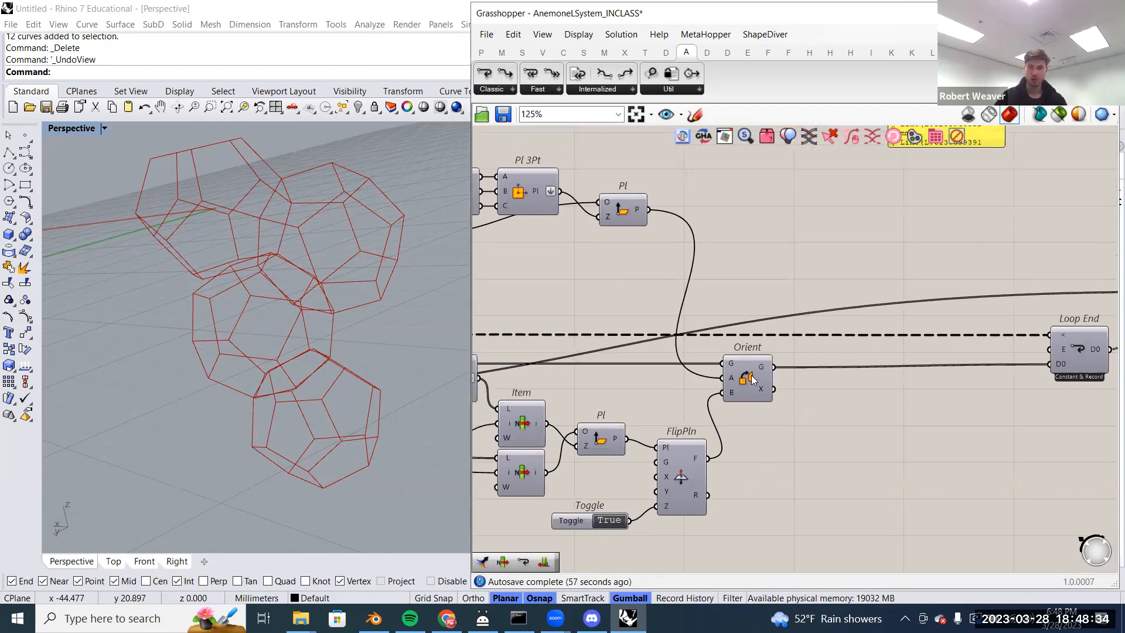
click(750, 376)
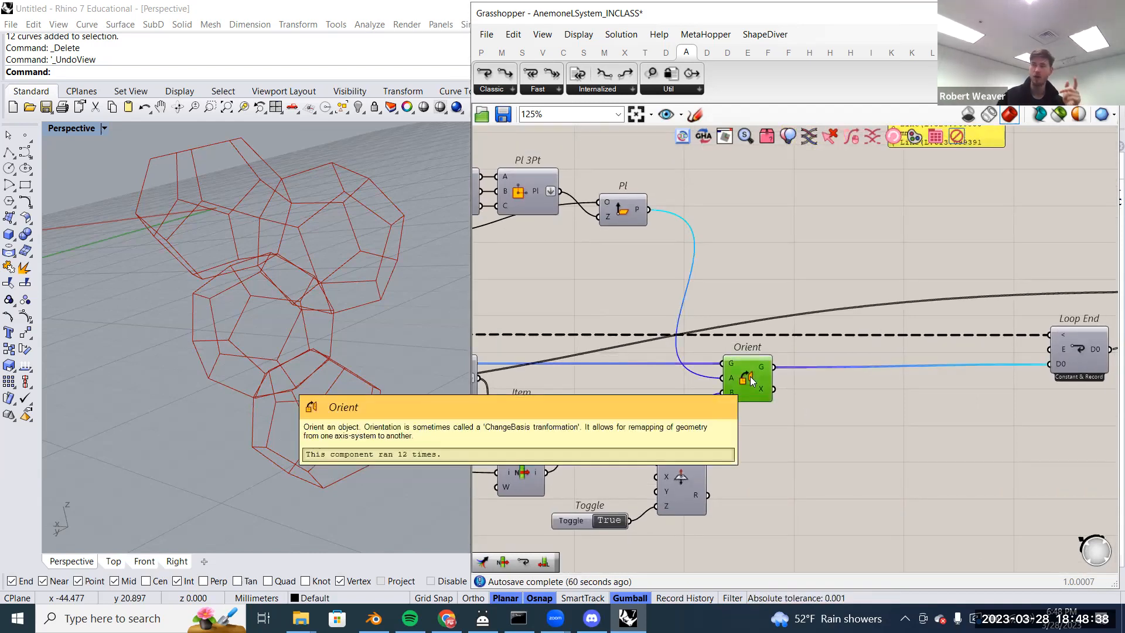
right_drag(747, 449, 676, 512)
scroll(675, 512, down, 3)
right_drag(810, 228, 813, 288)
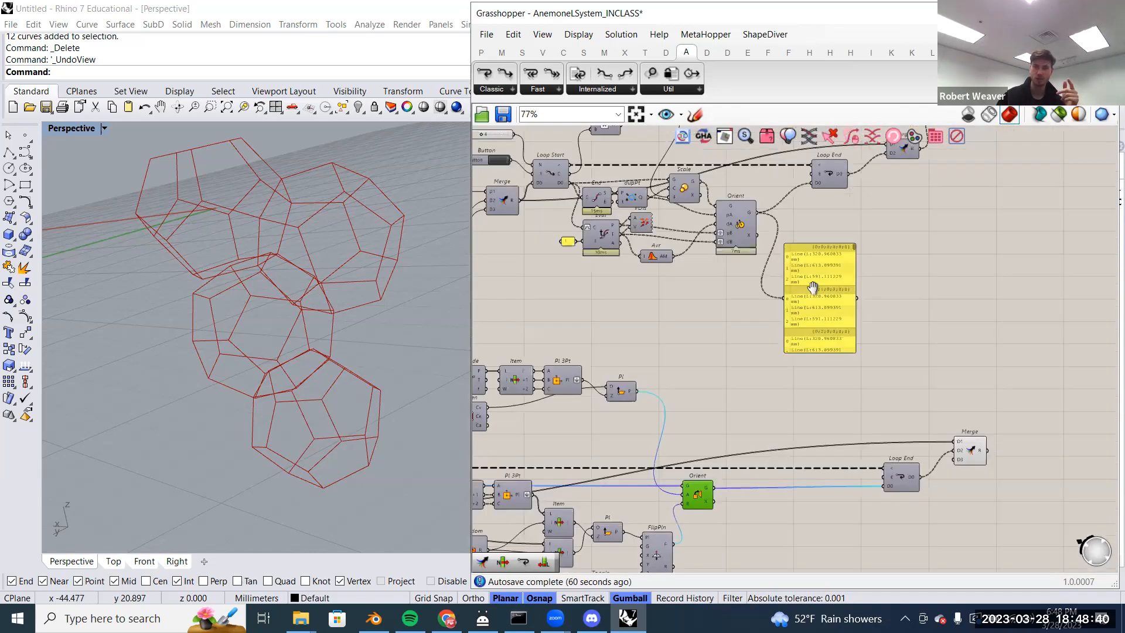
scroll(749, 248, up, 3)
click(749, 248)
right_drag(757, 387, 761, 213)
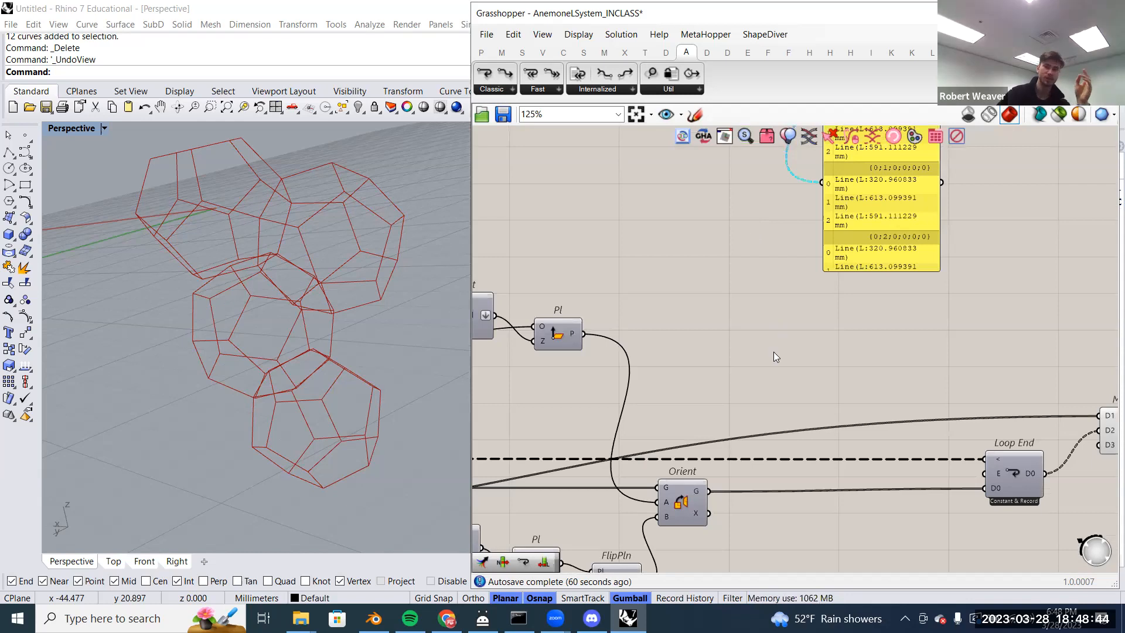
- Add an Orient Direction component above the wires between Orient and Loop End, and feed Orient's G output into its G input
right_drag(774, 352, 729, 343)
scroll(731, 354, up, 3)
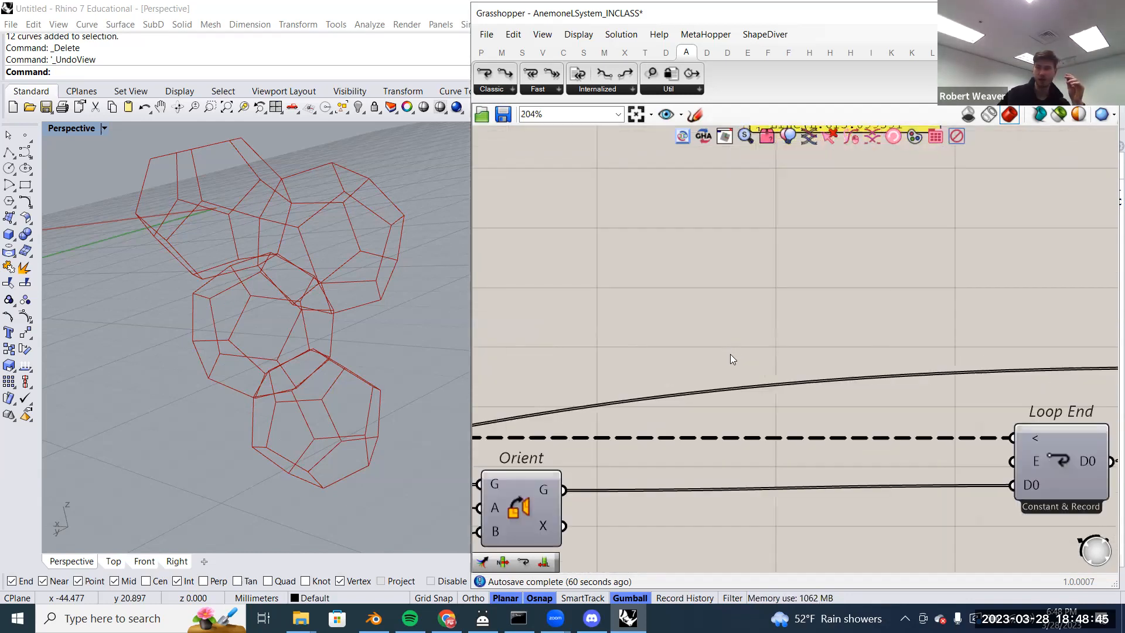
double_click(784, 349)
text(ori)
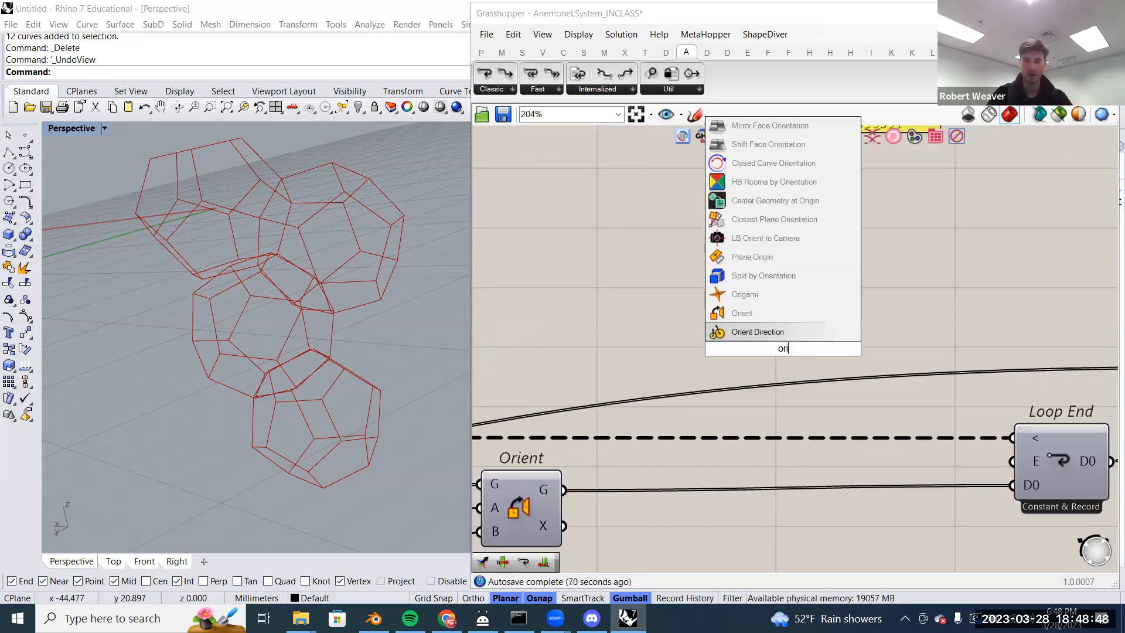
click(788, 332)
drag(789, 332, 901, 295)
click(756, 310)
scroll(762, 331, down, 3)
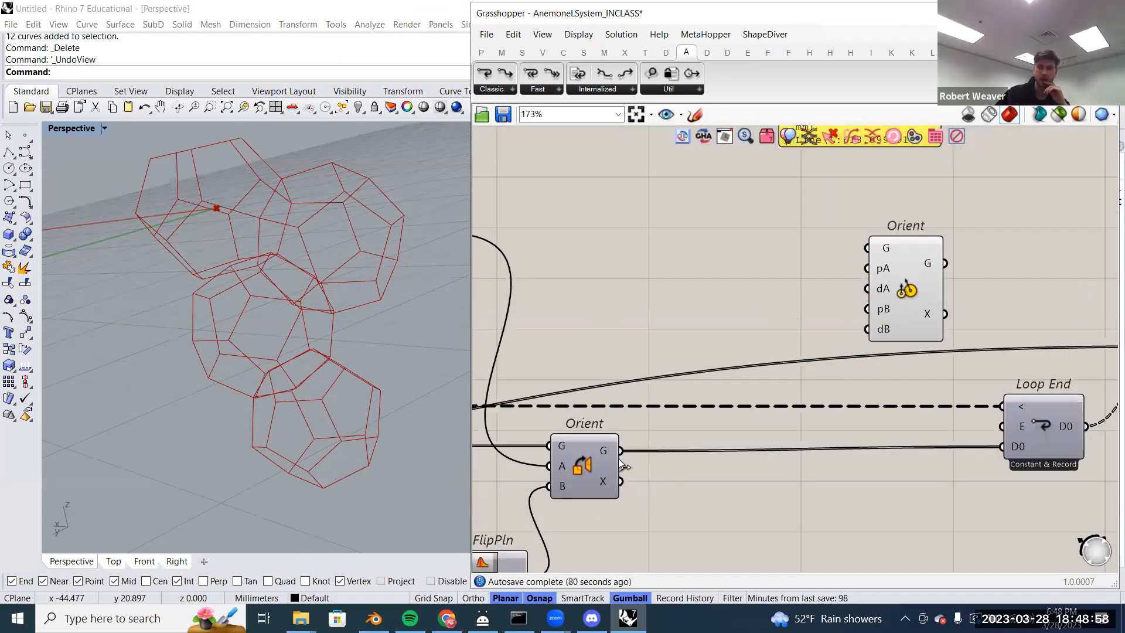
drag(620, 451, 868, 251)
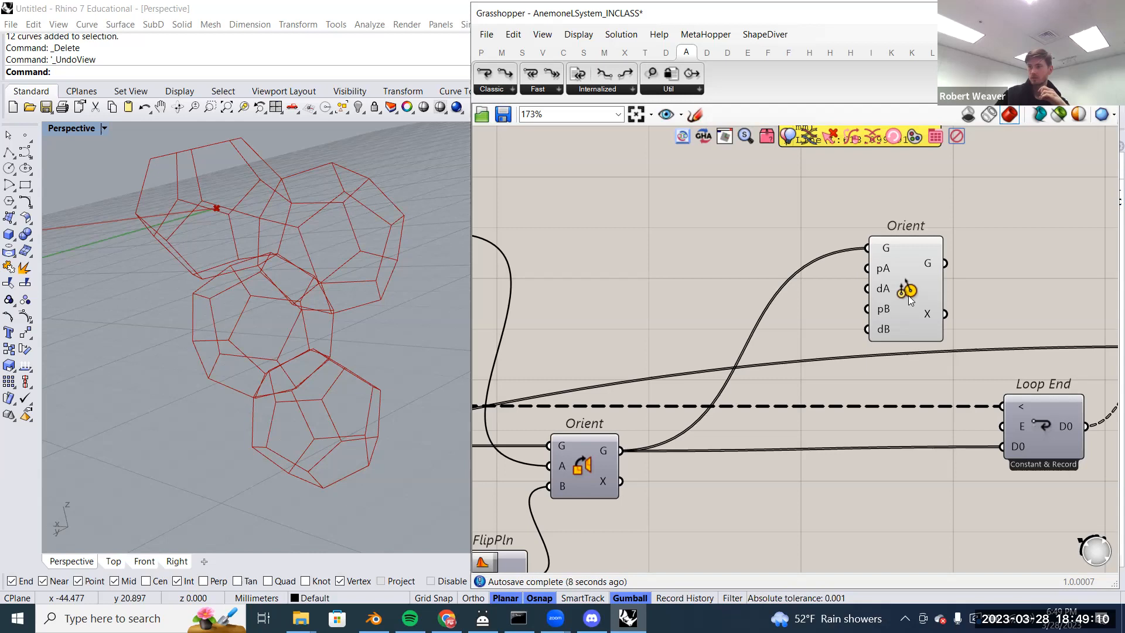
- Set the 3D cell growth loop's Repeat slider to 1, rerun the growth, and inspect the misaligned faces between neighbouring dodecahedra
right_drag(818, 321, 833, 323)
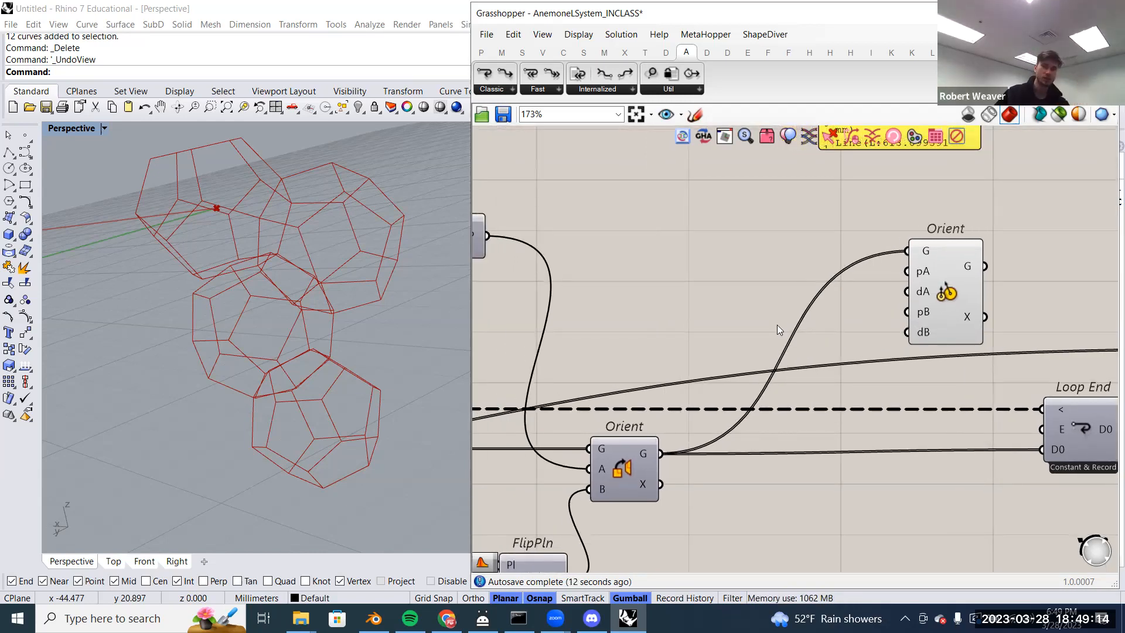
scroll(284, 277, up, 2)
scroll(284, 276, up, 1)
scroll(794, 330, down, 4)
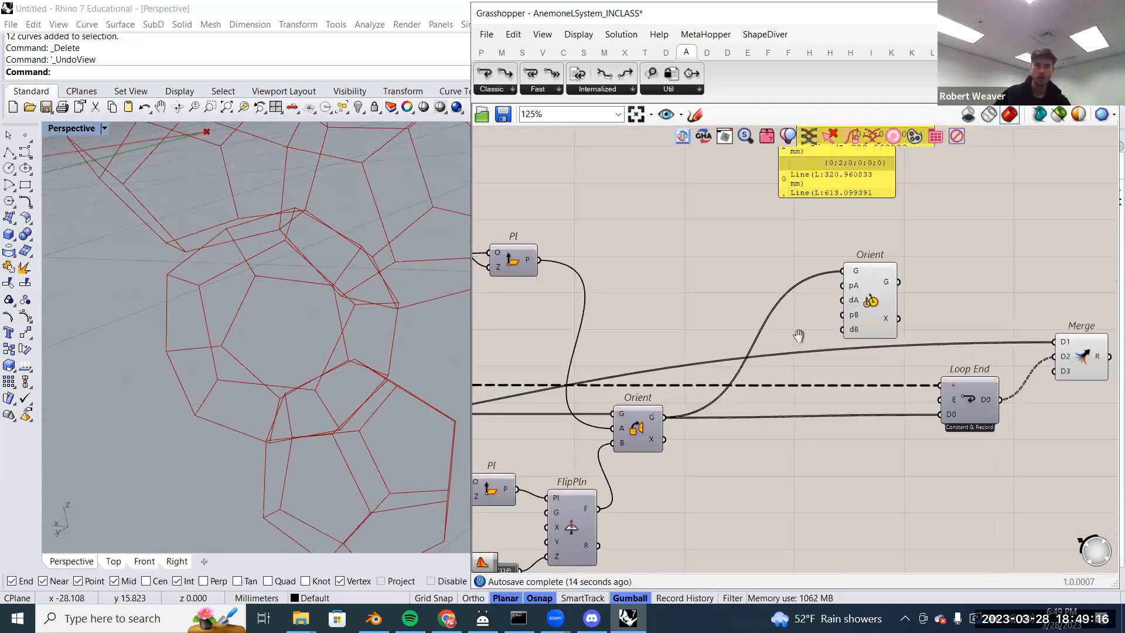
scroll(600, 375, up, 10)
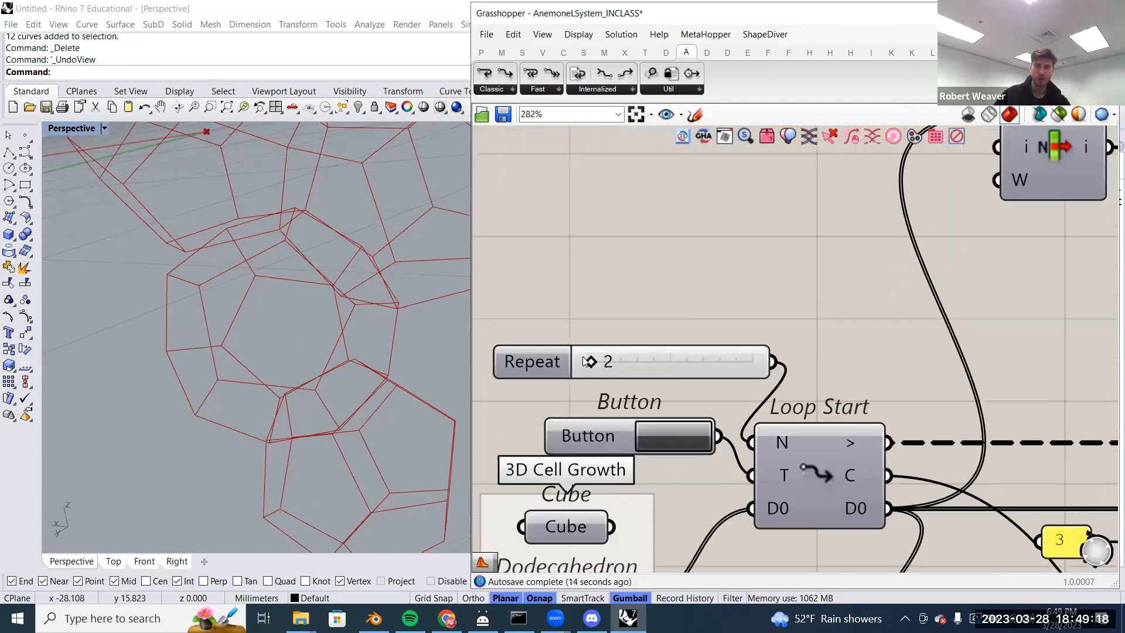
drag(604, 374, 613, 381)
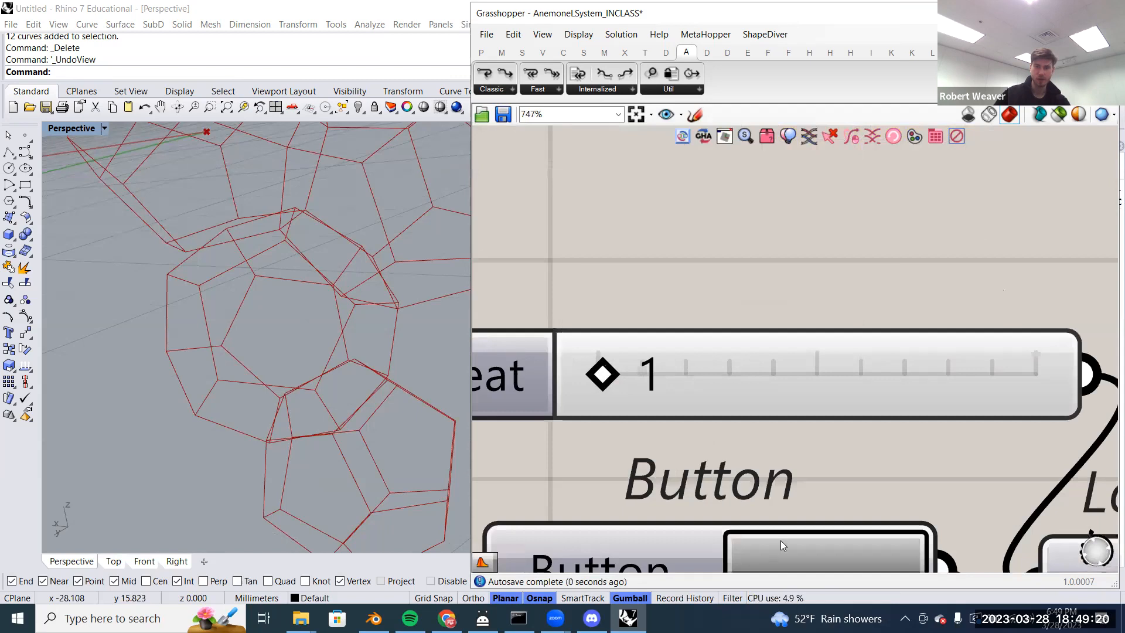
scroll(305, 310, up, 5)
scroll(306, 311, up, 3)
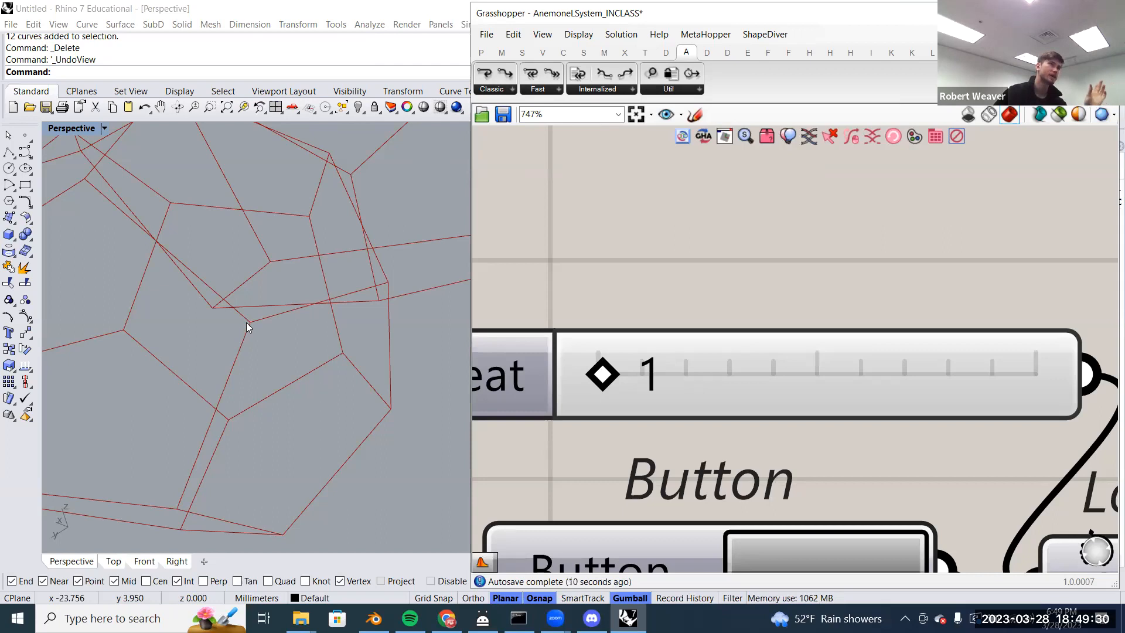
- Add a Vector 2Pt component just before the Orient Direction component
scroll(550, 258, down, 3)
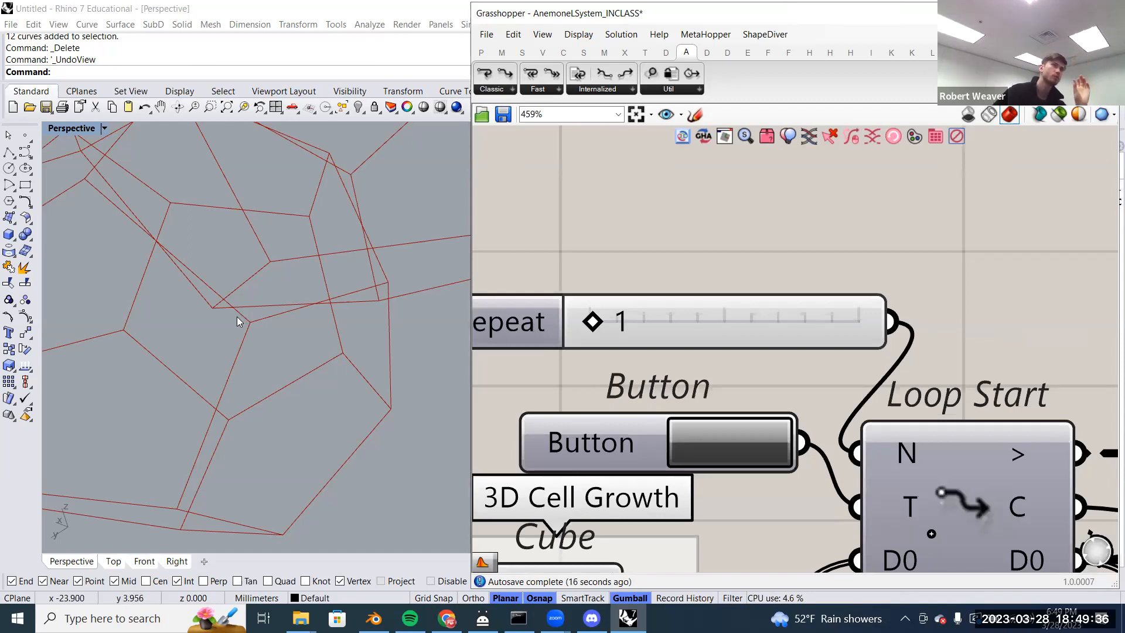
scroll(578, 311, down, 8)
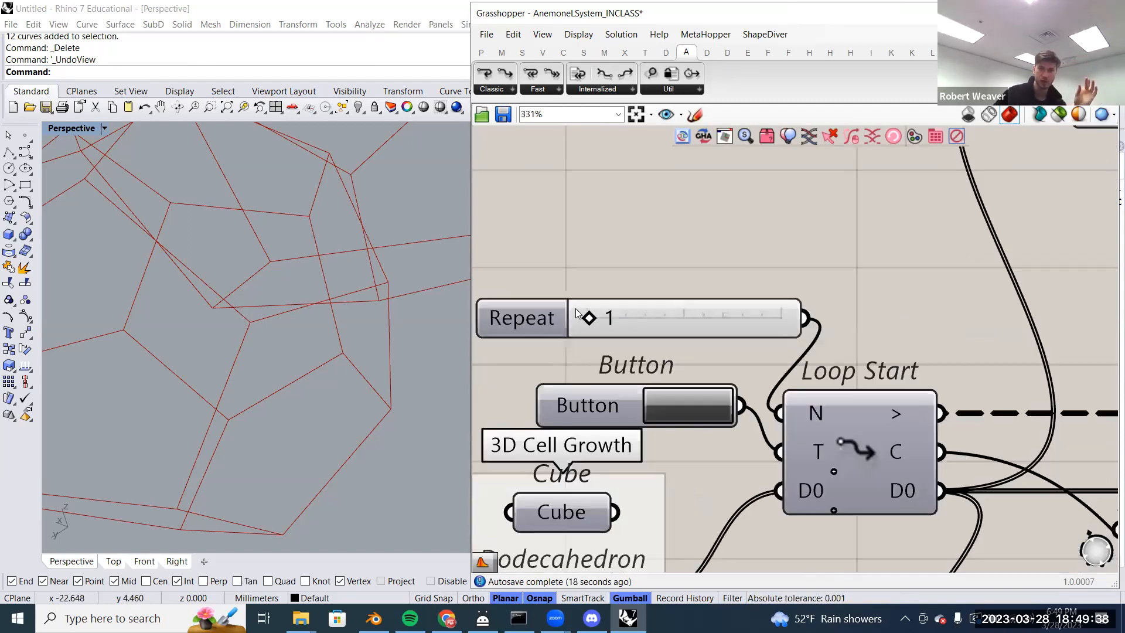
scroll(906, 311, down, 5)
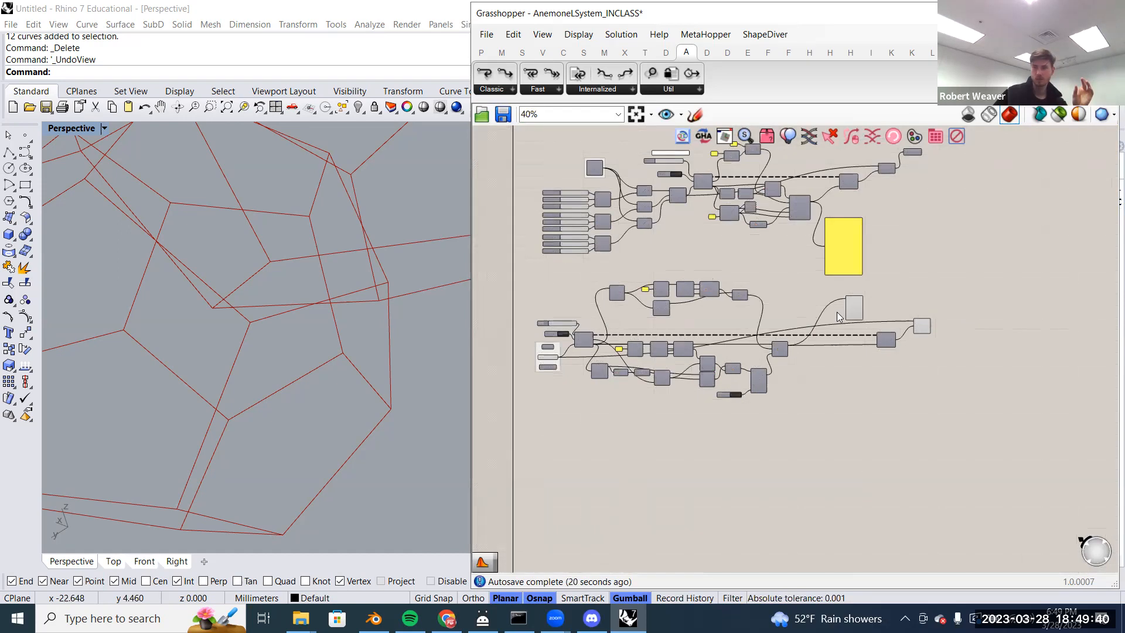
scroll(837, 311, up, 3)
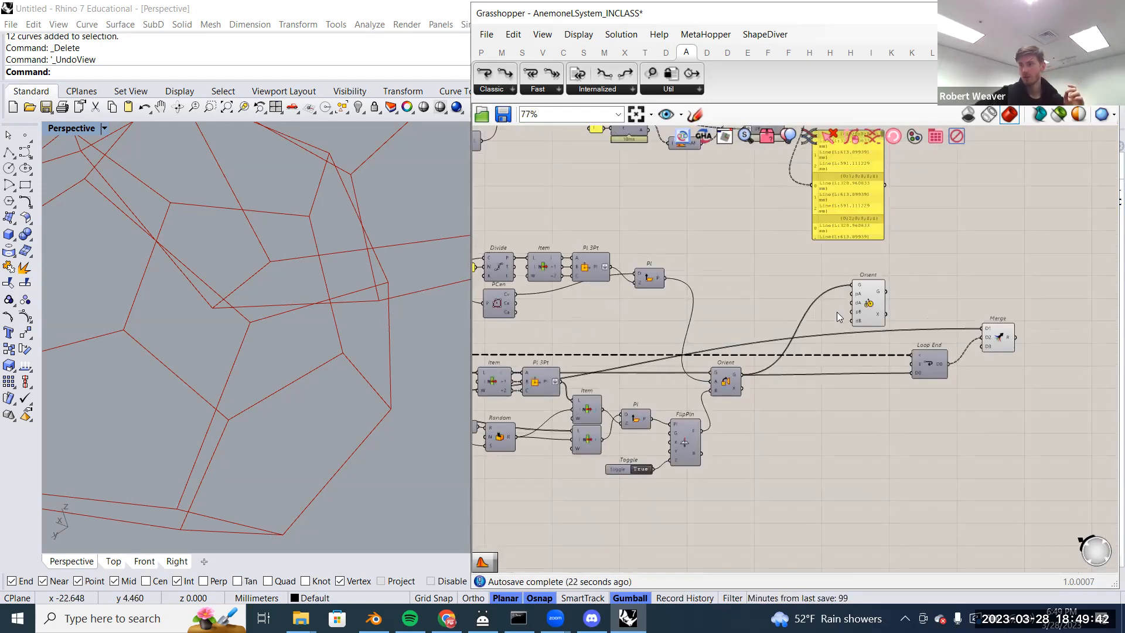
scroll(824, 293, up, 4)
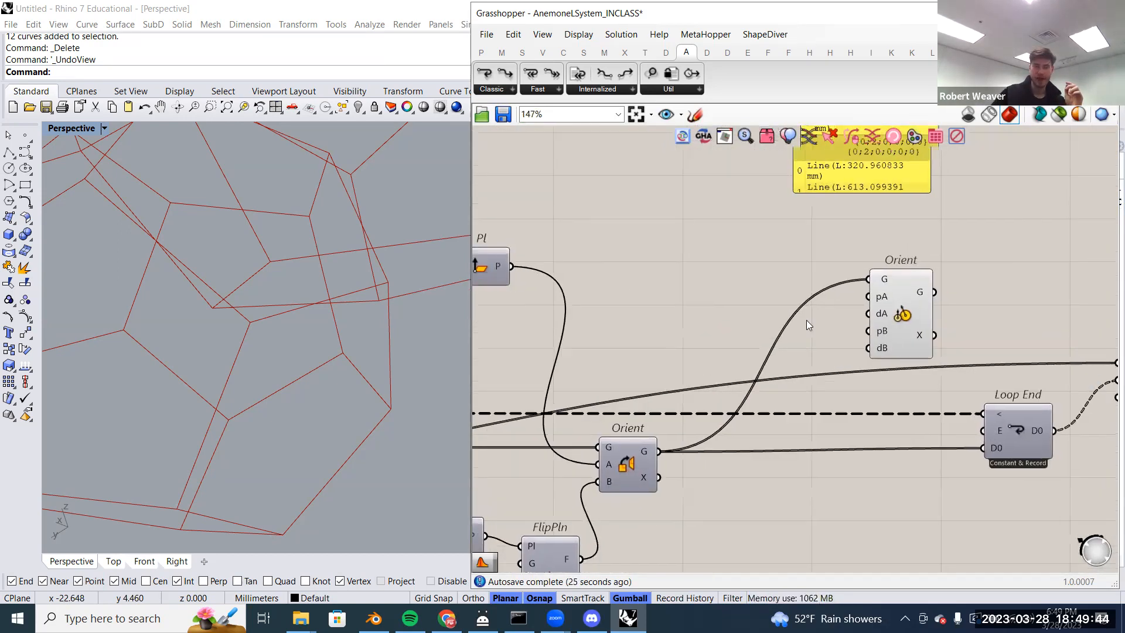
double_click(745, 272)
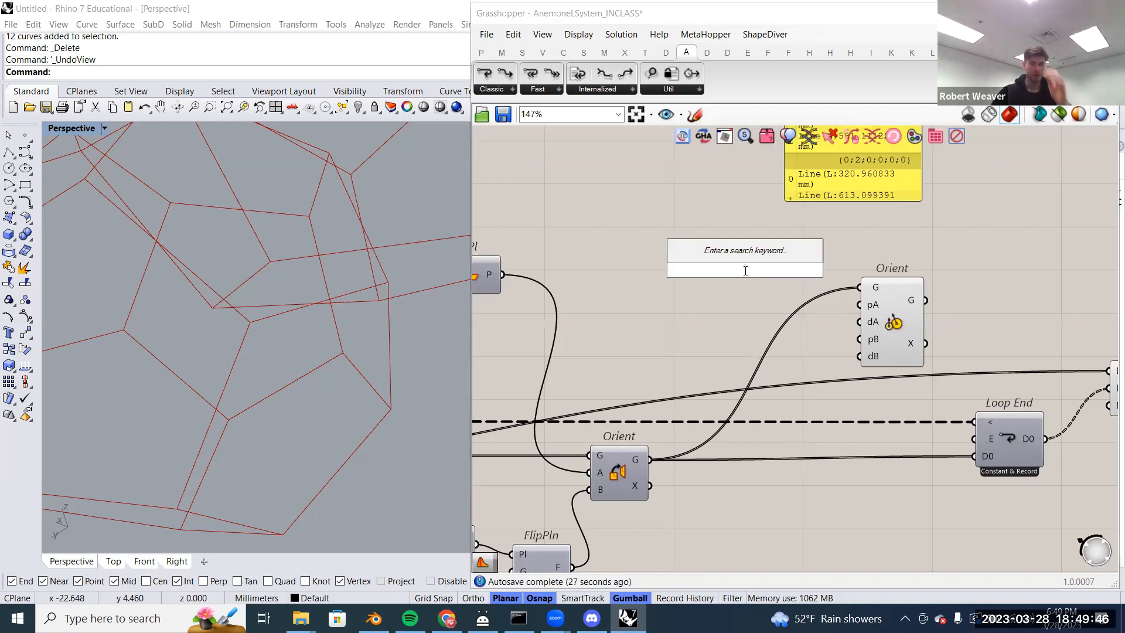
text(vec)
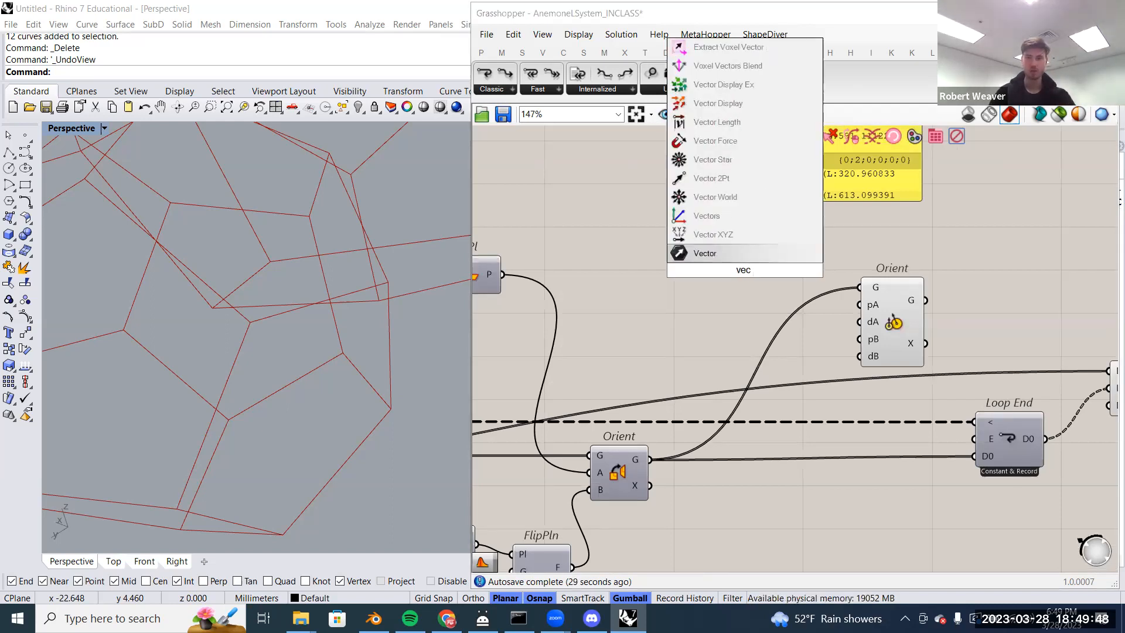
click(739, 178)
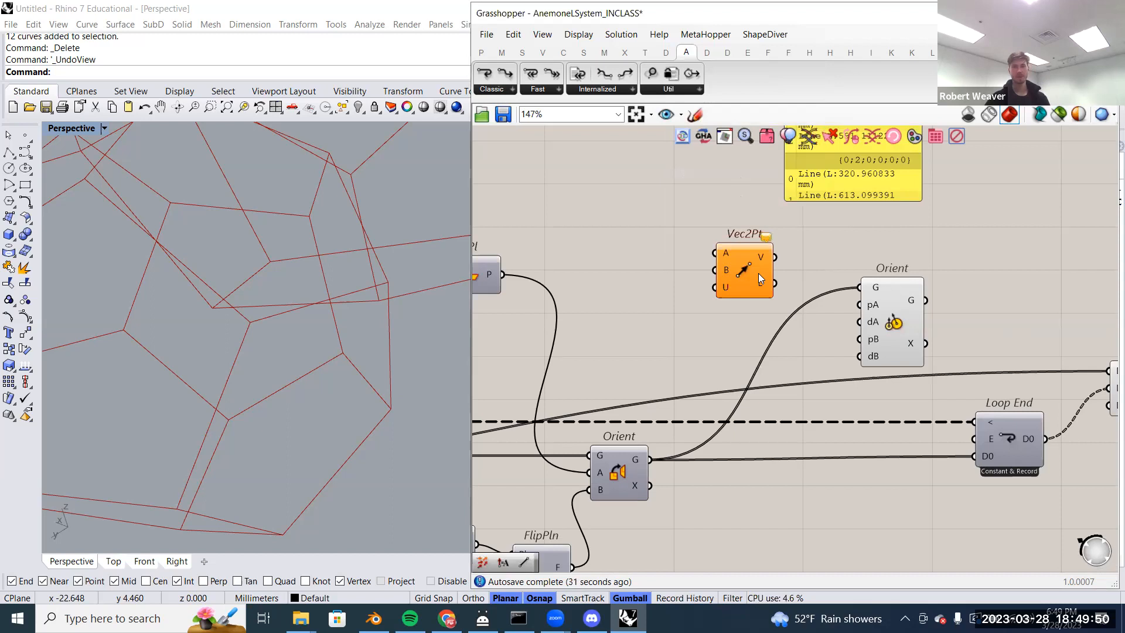
drag(743, 273, 776, 264)
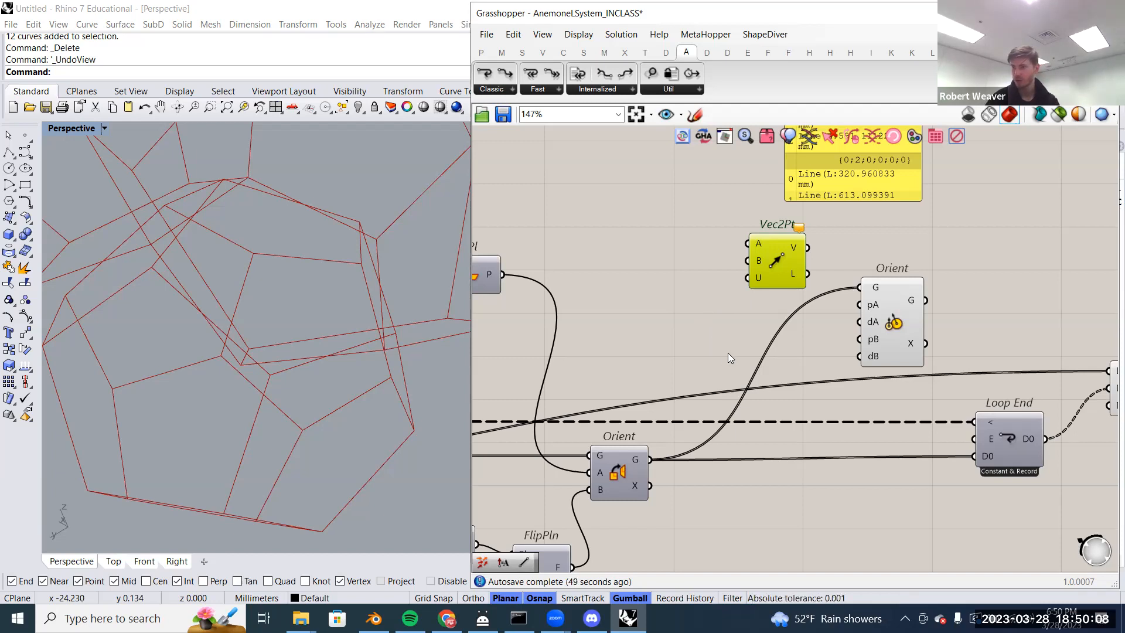
- Turn on the previews of the upper Plane component and FlipPln, and select FlipPln to highlight its plane
right_drag(728, 352, 759, 342)
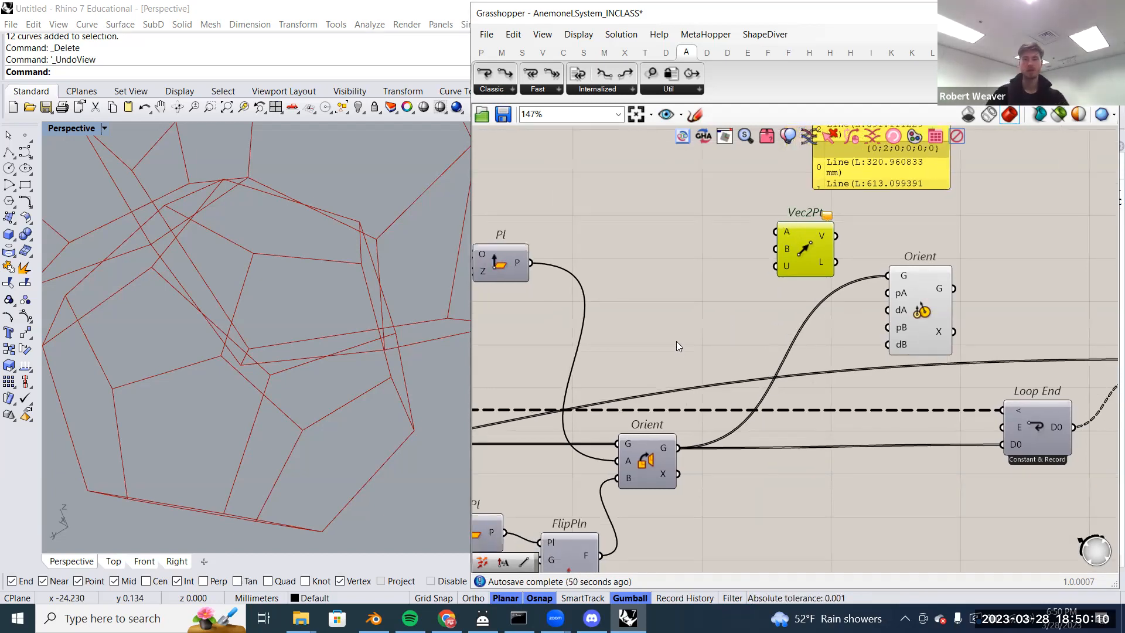
right_drag(677, 341, 767, 322)
right_click(589, 246)
click(613, 272)
right_drag(647, 502, 650, 456)
right_click(662, 514)
click(692, 535)
click(663, 512)
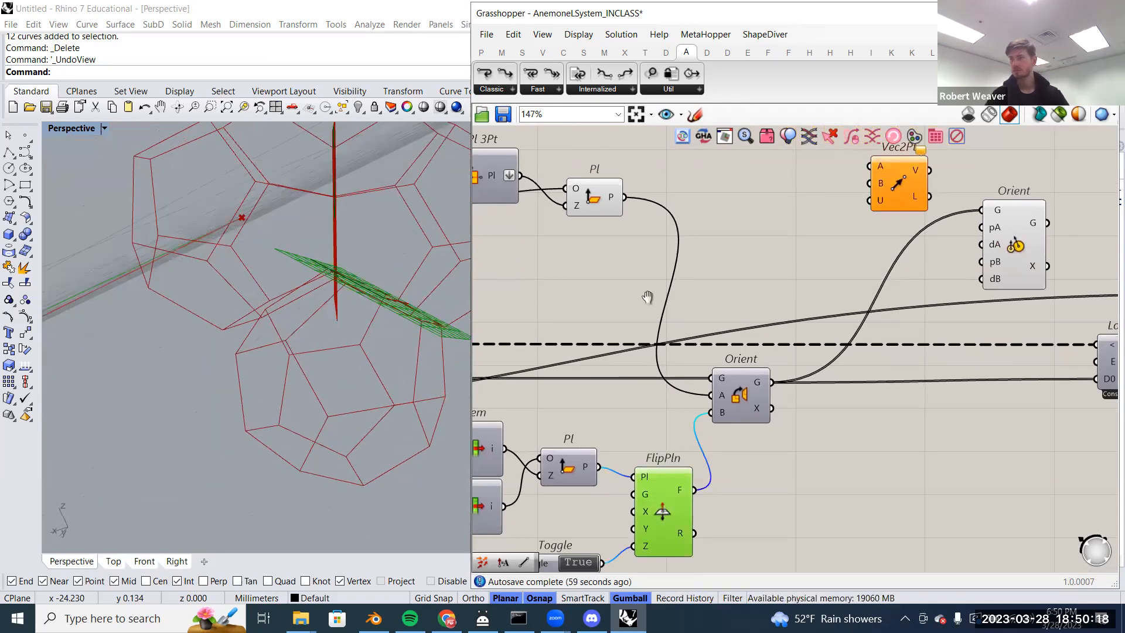
- Turn off the upper Plane component's preview and inspect how the flipped plane sits on the face between the cells
right_drag(645, 298, 670, 301)
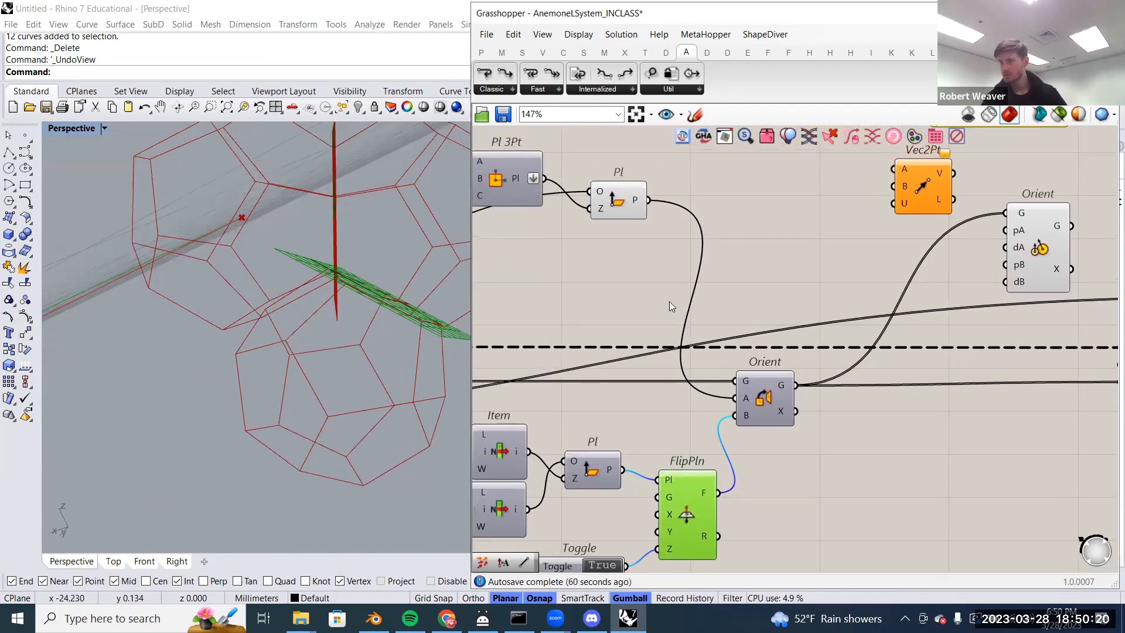
right_drag(644, 280, 630, 270)
right_click(609, 207)
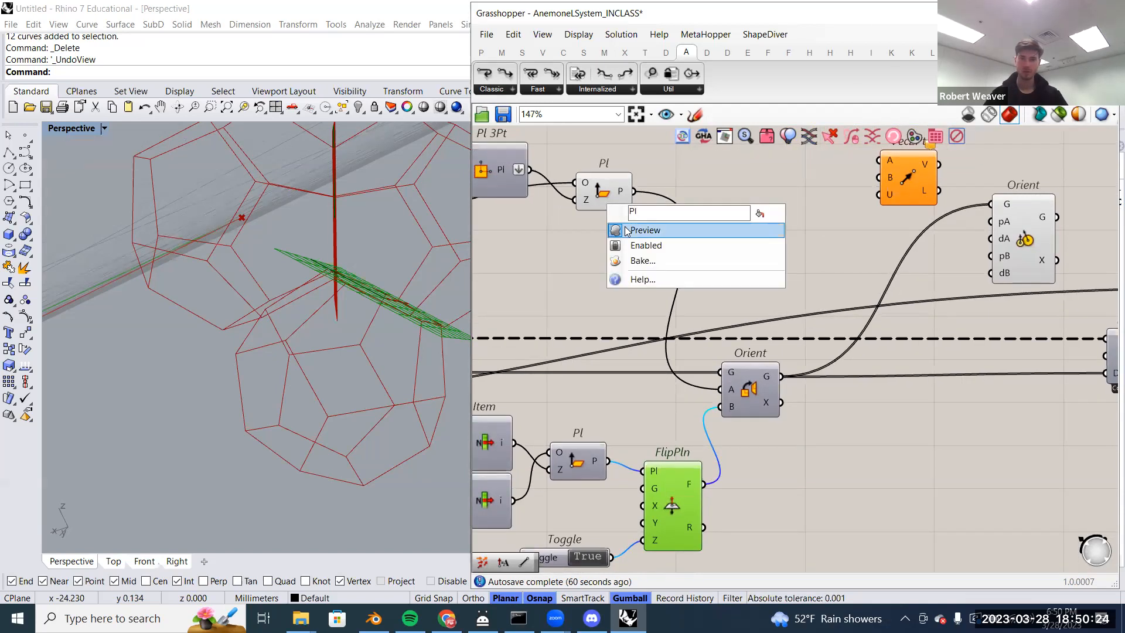
click(636, 230)
right_drag(411, 349, 411, 350)
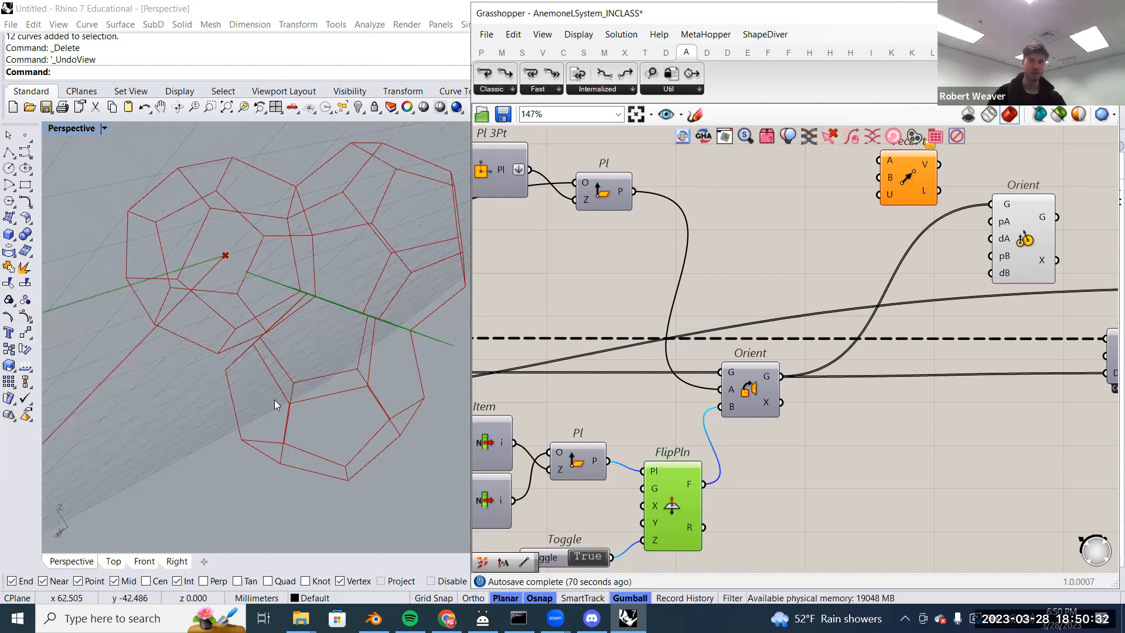
right_drag(343, 410, 369, 257)
scroll(341, 333, up, 1)
scroll(341, 333, up, 3)
right_drag(343, 348, 340, 298)
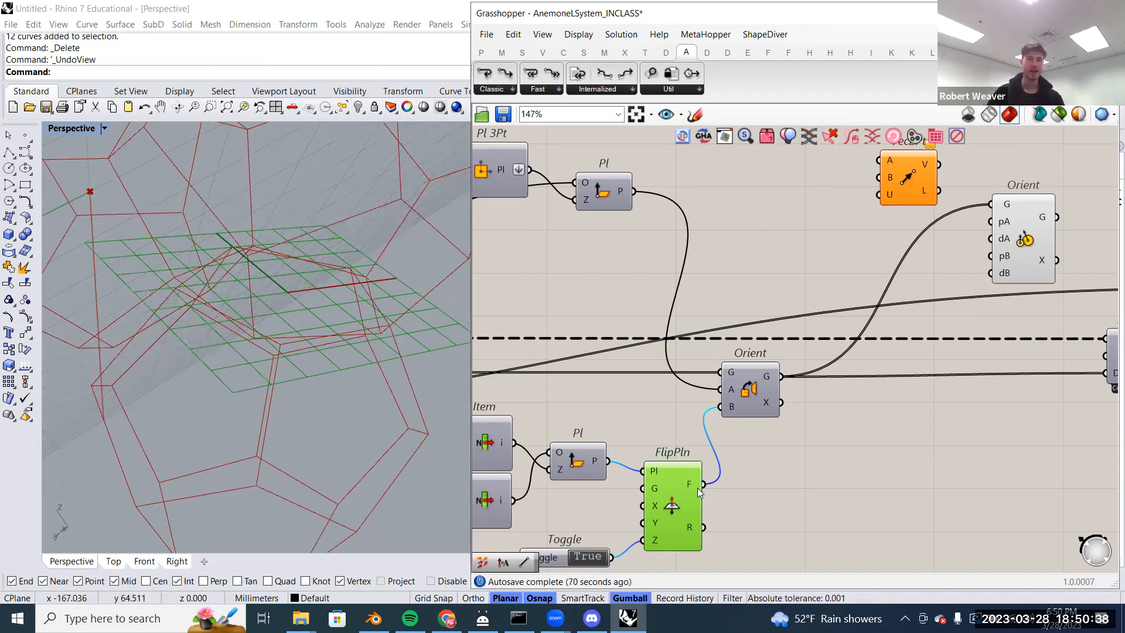
- Add a Point parameter above Orient and connect FlipPln's F output to it to extract the plane's origin
double_click(855, 459)
text(point)
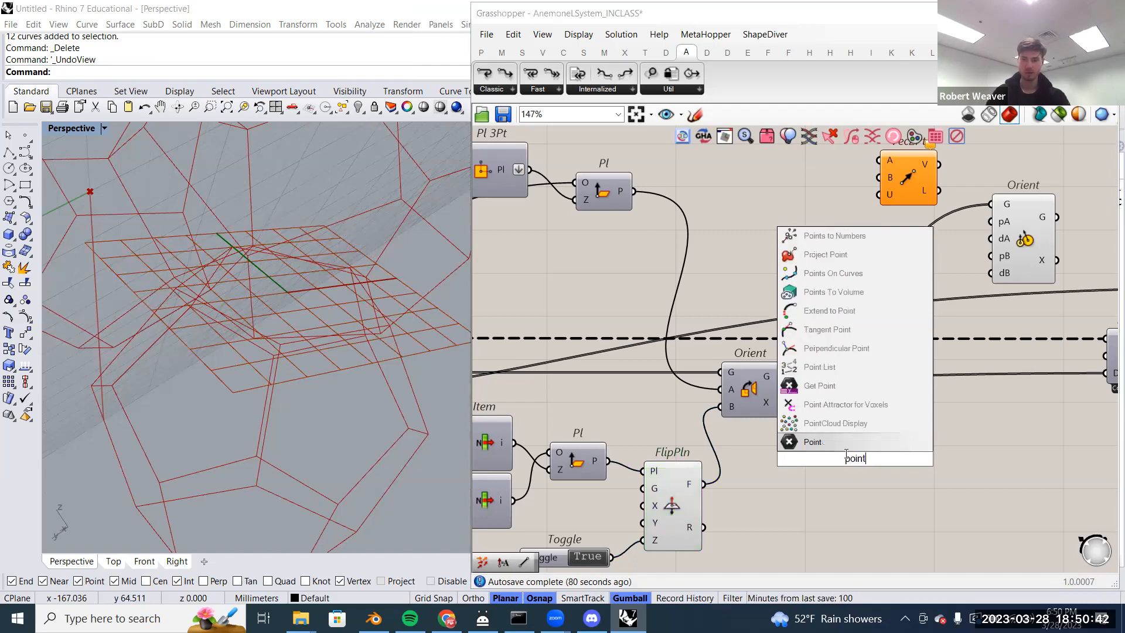
click(844, 443)
drag(854, 462, 808, 467)
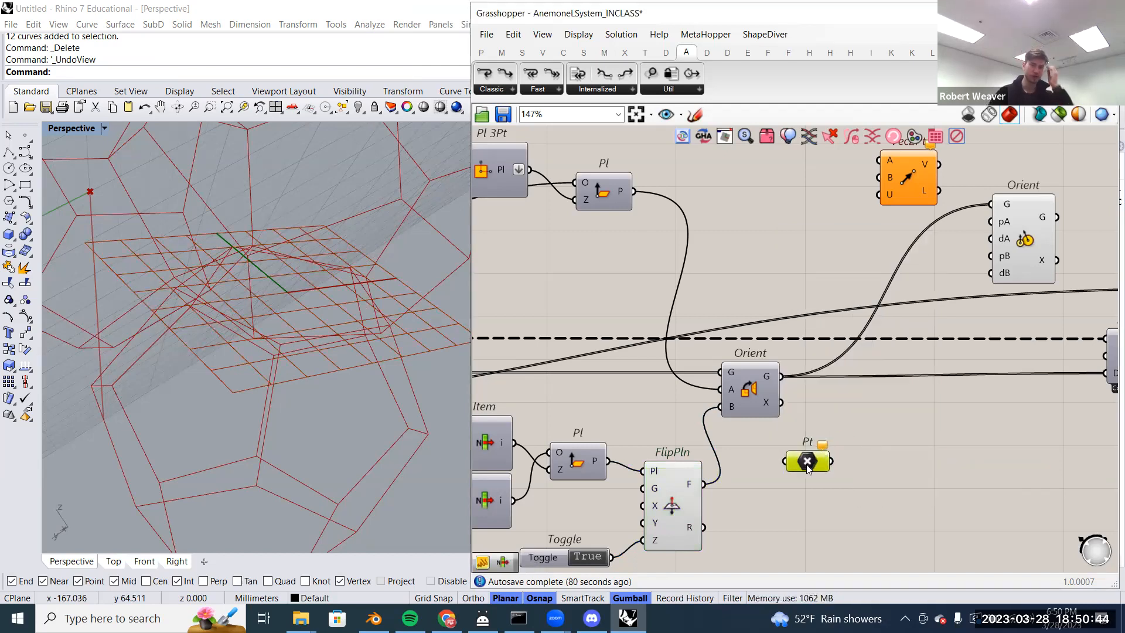
drag(703, 484, 816, 268)
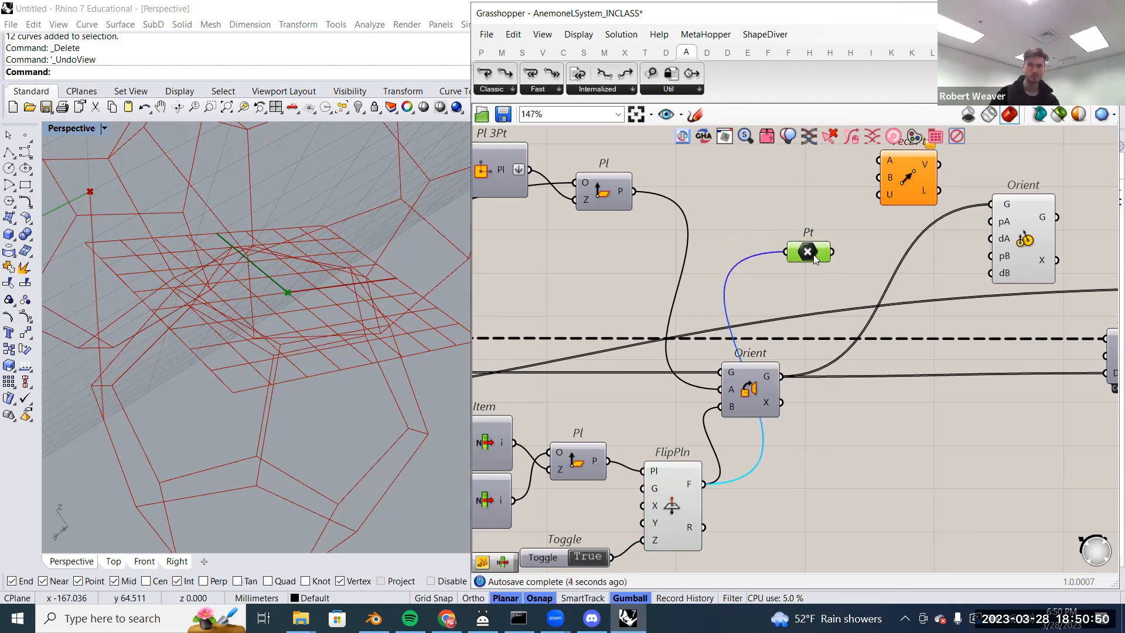
- Turn off FlipPln's preview to examine the origin point alone, and shift the Point parameter slightly farther from Orient Direction
right_click(671, 501)
right_drag(446, 413, 304, 332)
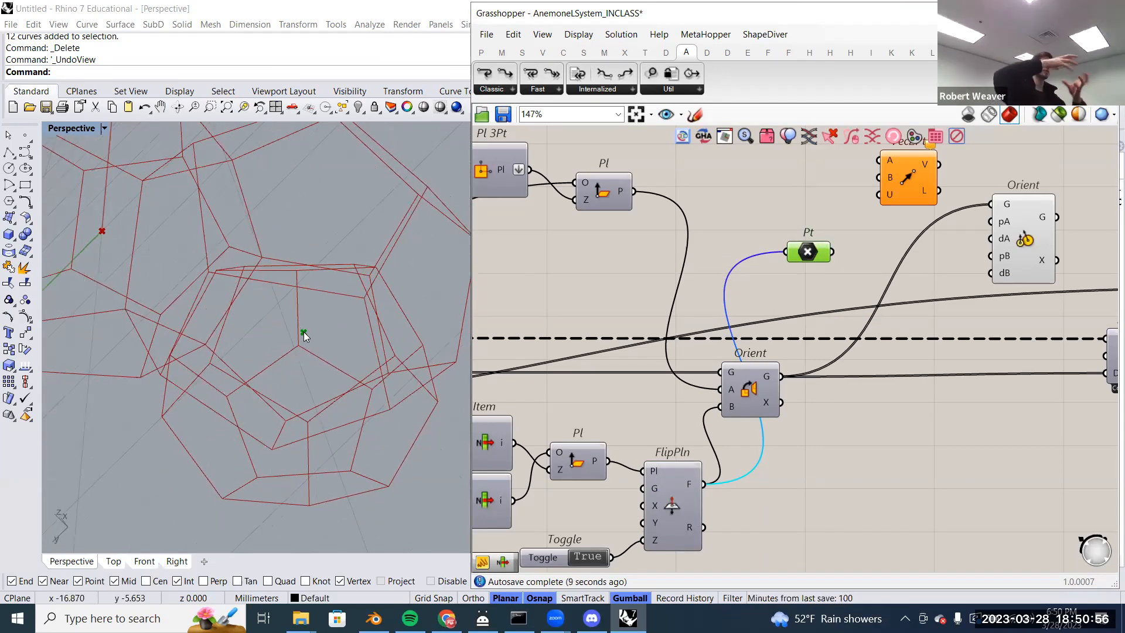
scroll(304, 332, up, 2)
scroll(304, 332, up, 3)
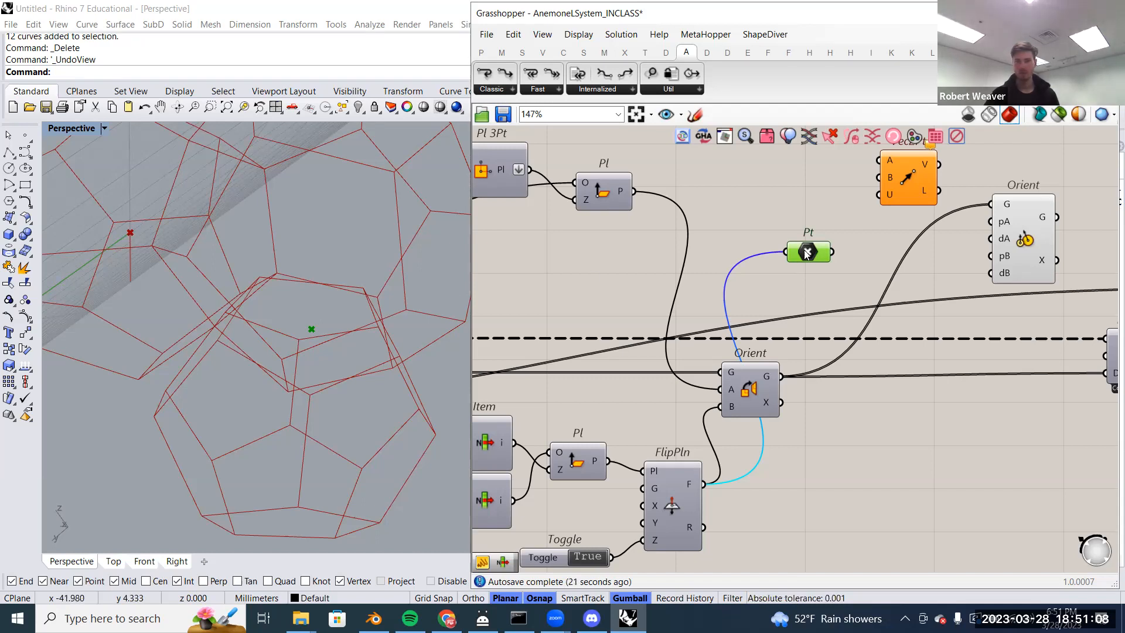
drag(805, 249, 791, 245)
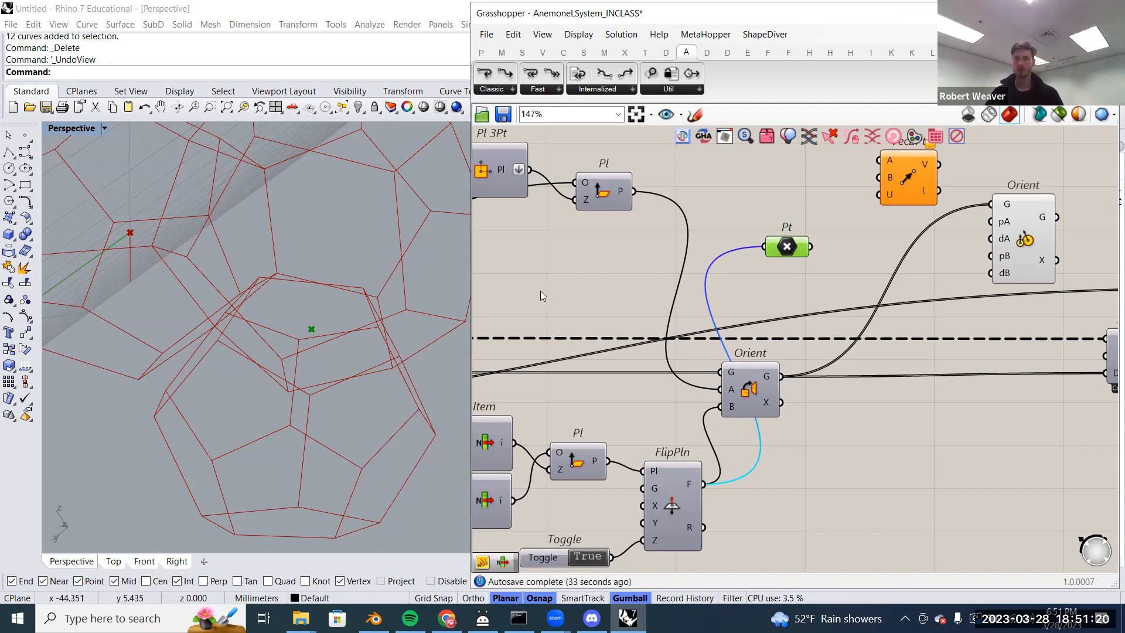
- Add a Discontinuity component near the Point parameter and place a duplicate of it directly above
double_click(839, 293)
text(disc)
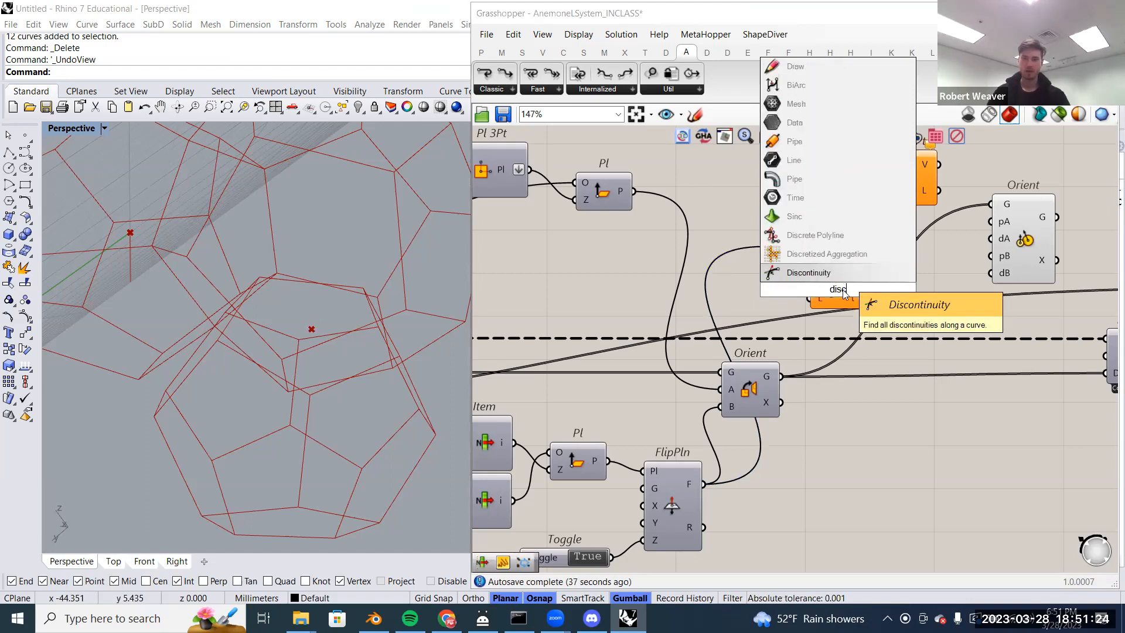
click(844, 276)
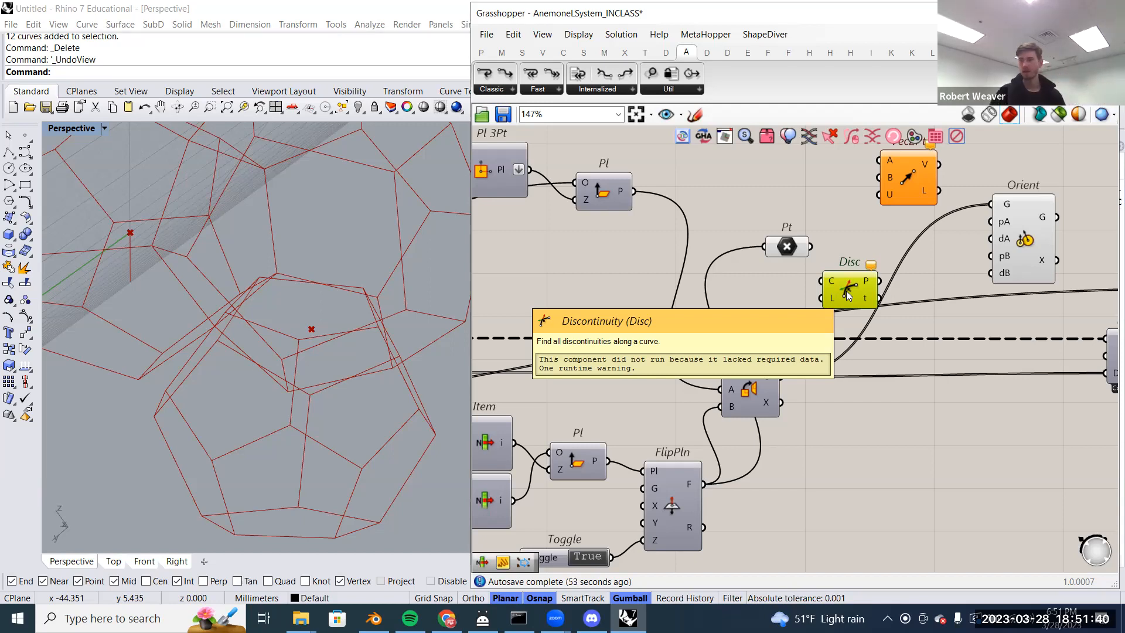
drag(847, 296, 850, 278)
right_drag(957, 262, 915, 321)
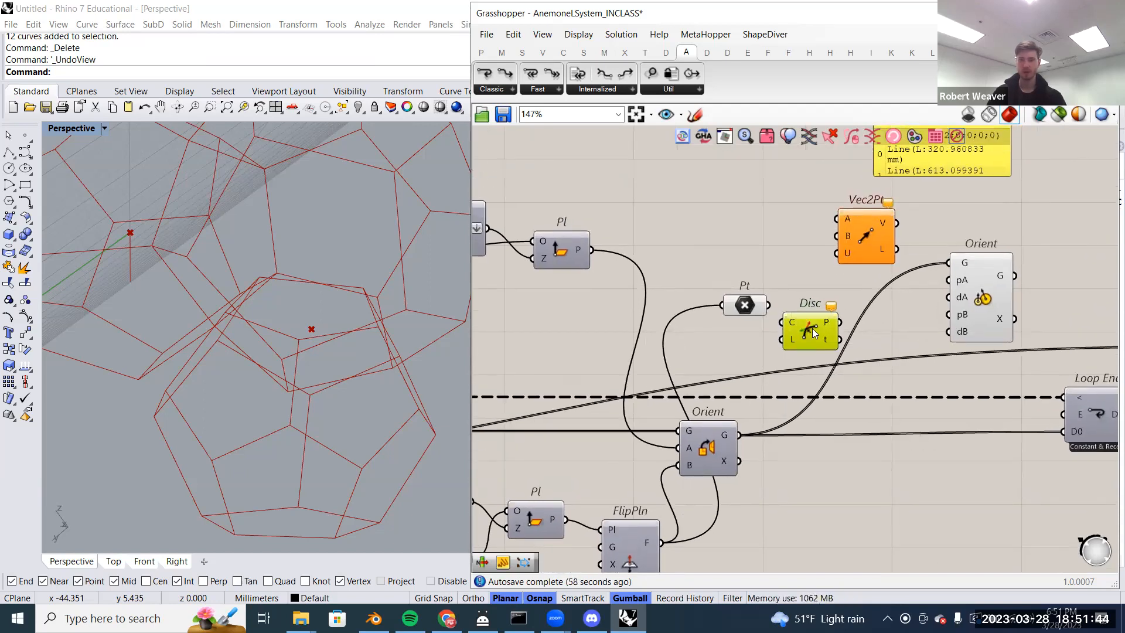
drag(802, 259, 809, 268)
- Move Vector 2Pt and Orient Direction farther from the two Discontinuity components to make room
drag(869, 238, 908, 238)
drag(993, 285, 1051, 262)
drag(913, 239, 928, 251)
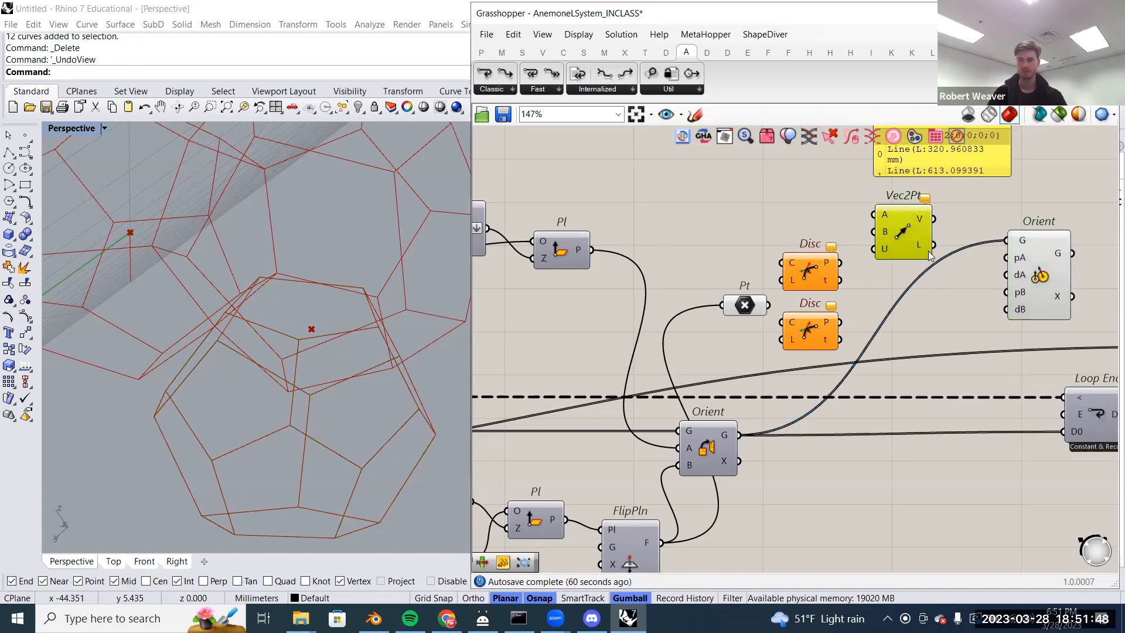
right_drag(859, 289, 874, 274)
click(867, 276)
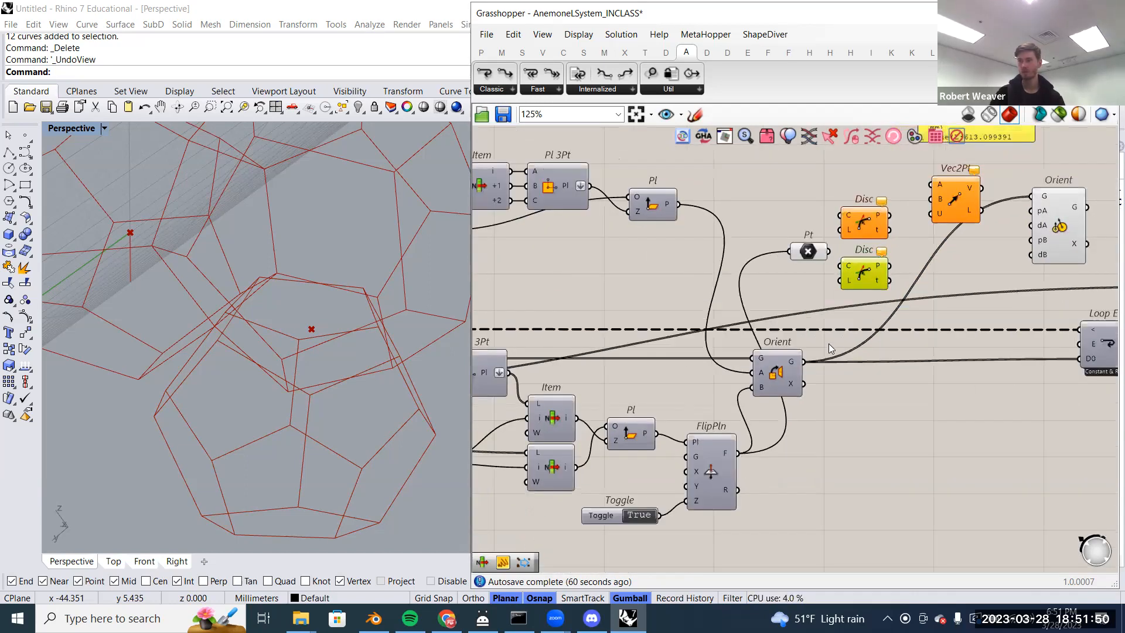
- Trace the definition back to Loop Start and select it to highlight the parent cell it outputs
scroll(828, 346, down, 2)
scroll(805, 378, up, 1)
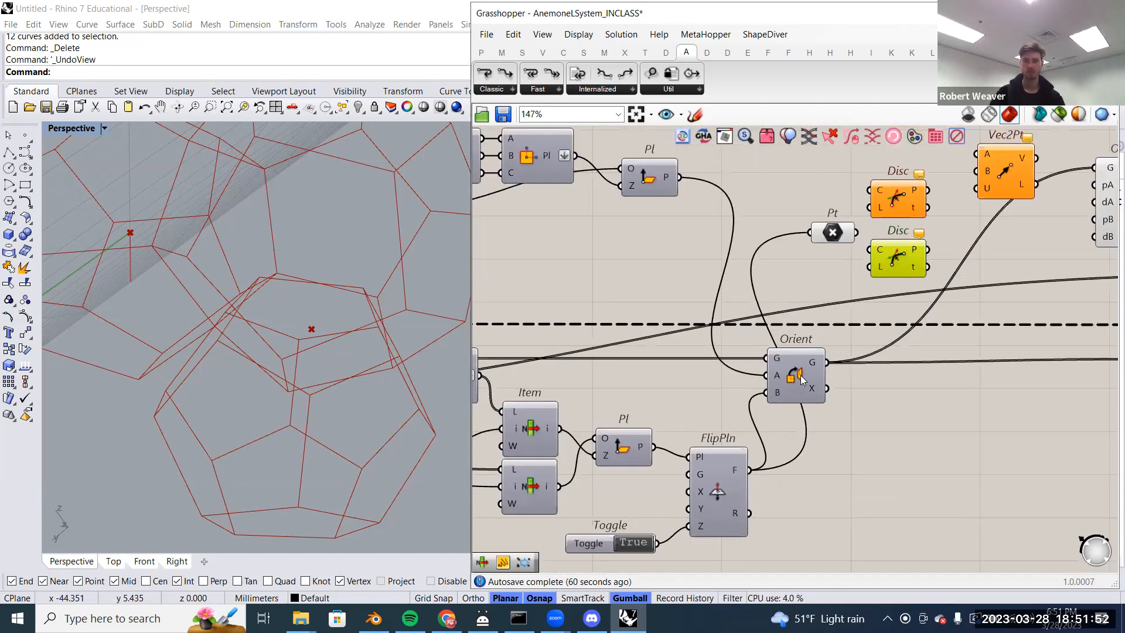
scroll(834, 364, down, 2)
right_drag(808, 360, 973, 350)
scroll(971, 354, down, 1)
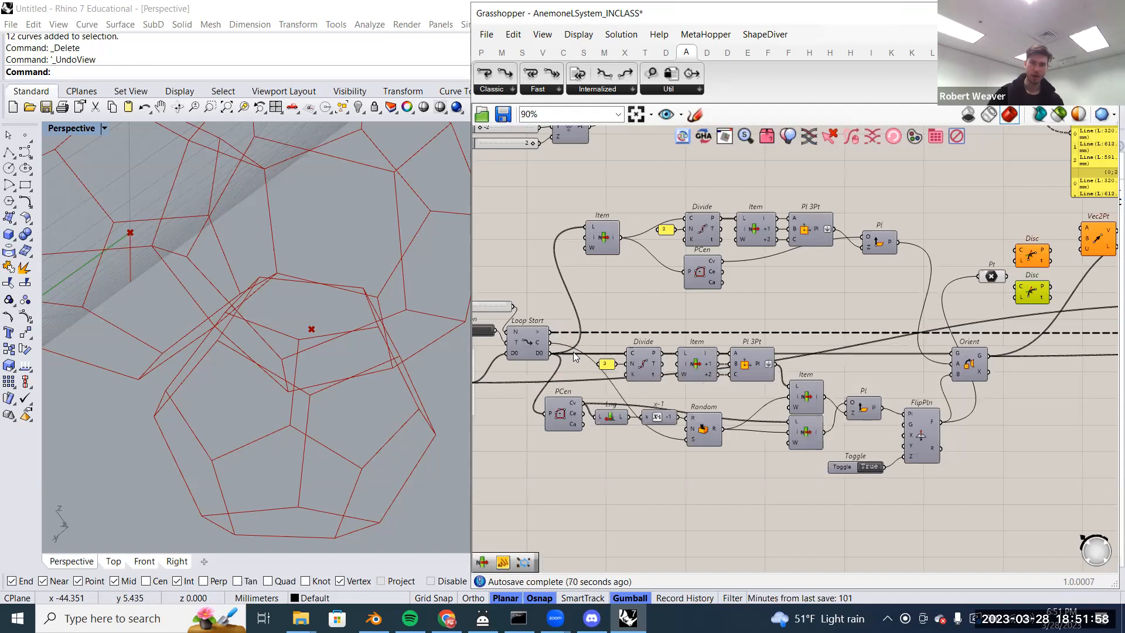
right_drag(340, 220, 352, 246)
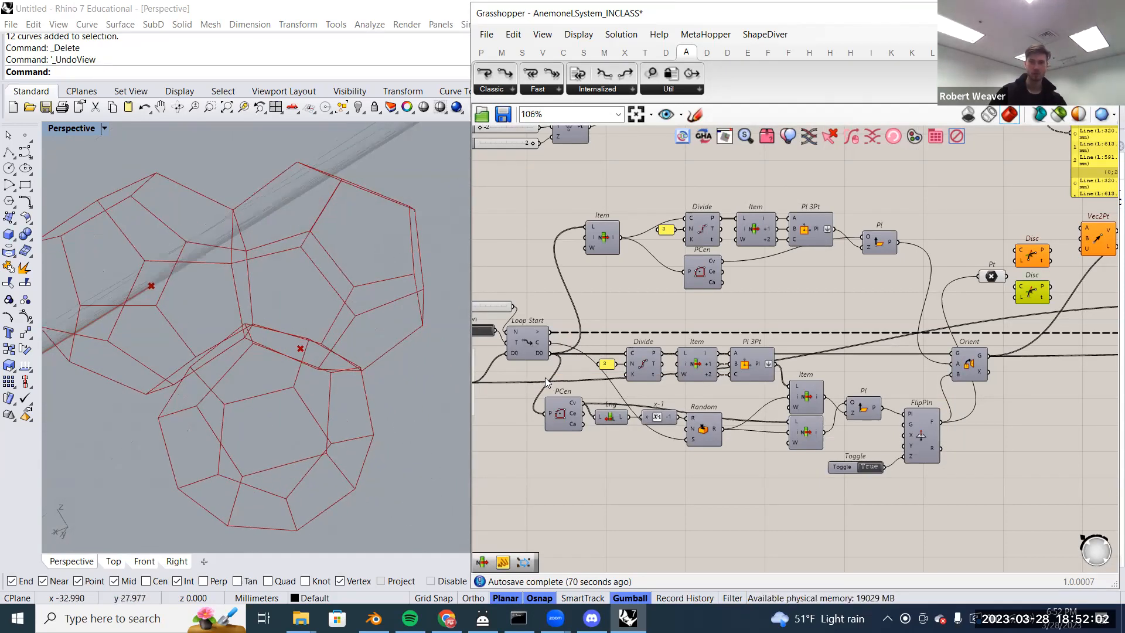
scroll(545, 377, up, 2)
right_drag(606, 413, 735, 409)
right_click(651, 321)
click(650, 328)
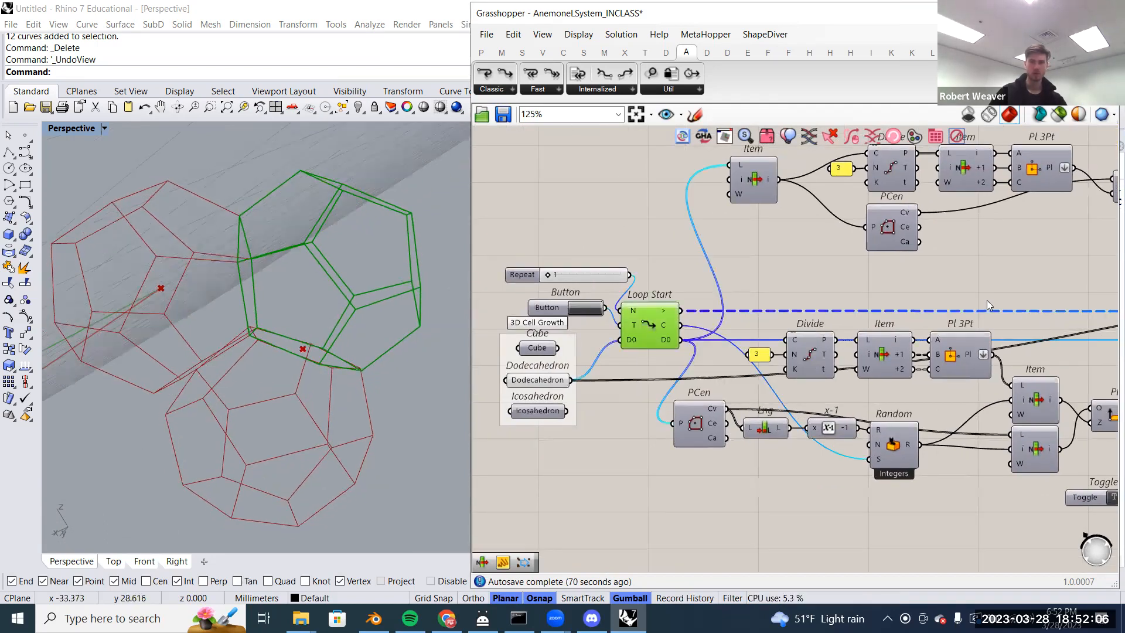
- Connect Loop Start's D0 output to the C input of the upper Discontinuity component
right_drag(678, 343, 516, 375)
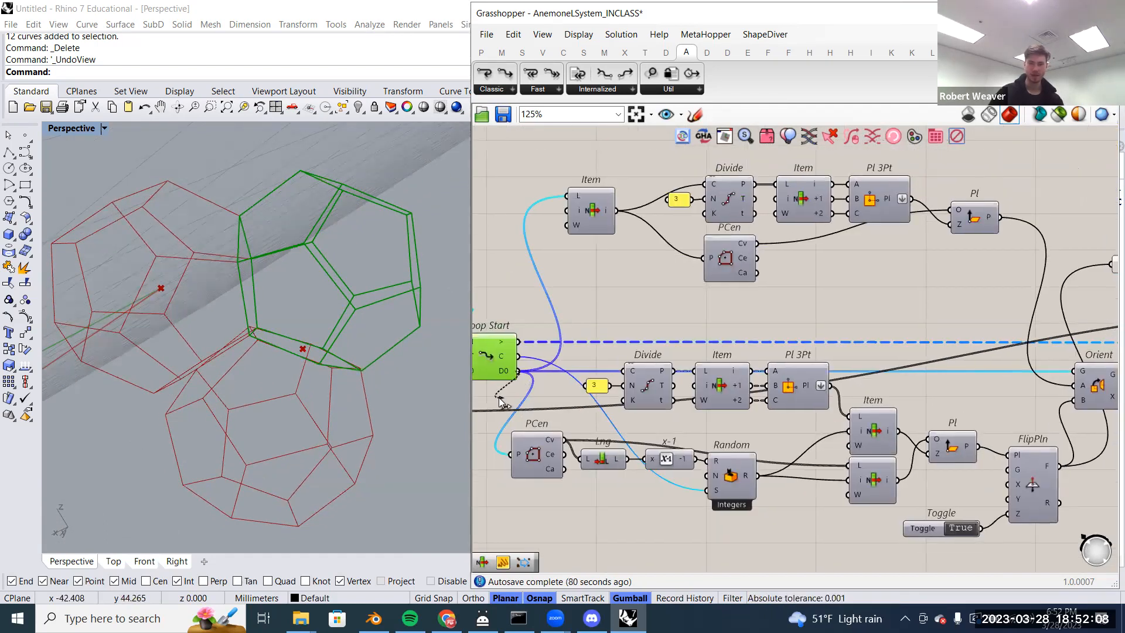
scroll(501, 402, down, 3)
click(912, 300)
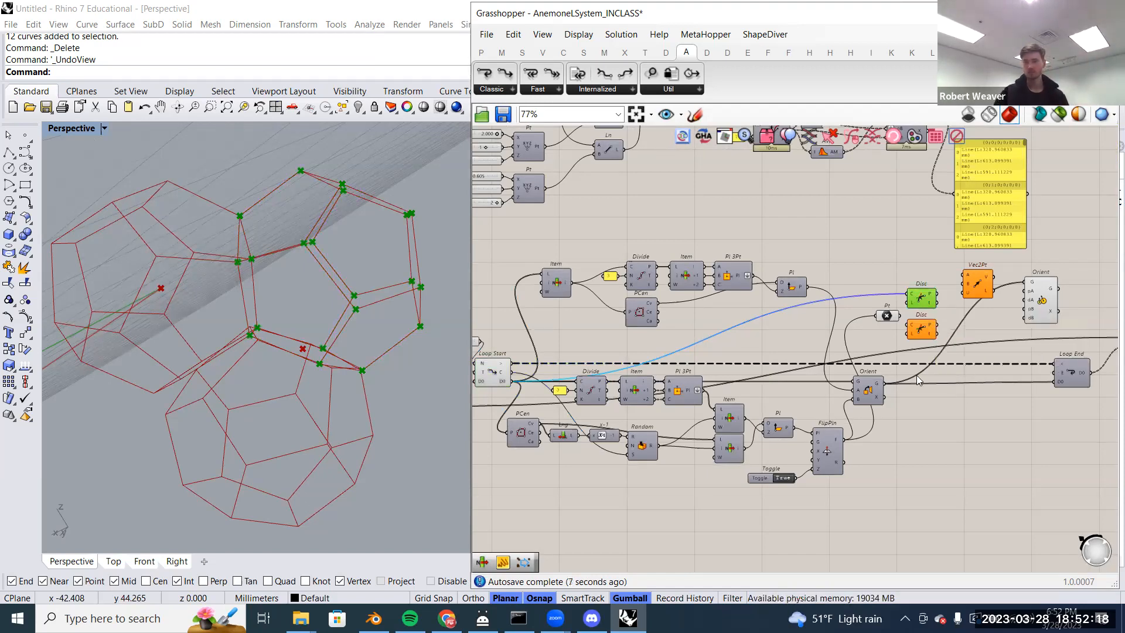
- Highlight the new cell from Orient and connect Orient's G output to the lower Discontinuity's C input
right_click(869, 391)
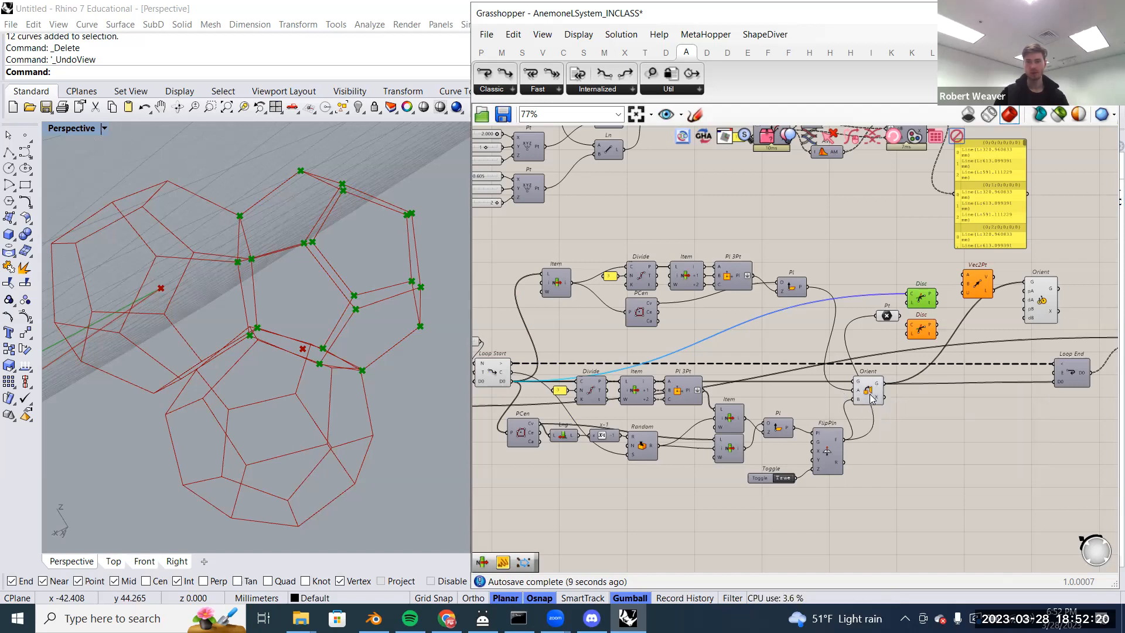
click(869, 392)
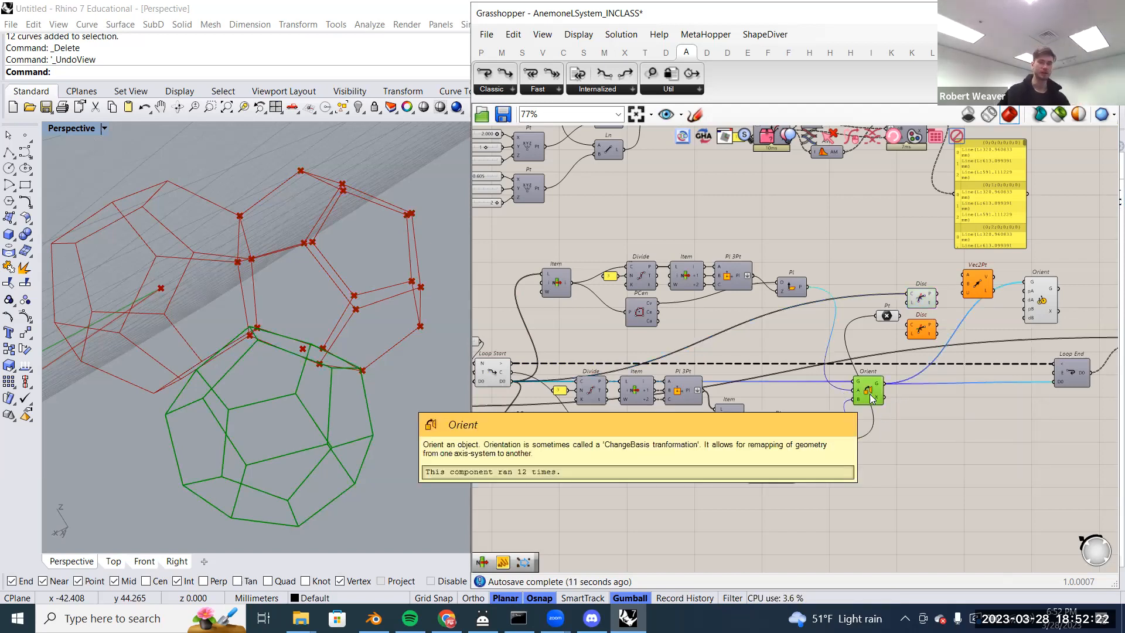
drag(906, 336, 910, 333)
scroll(911, 333, up, 5)
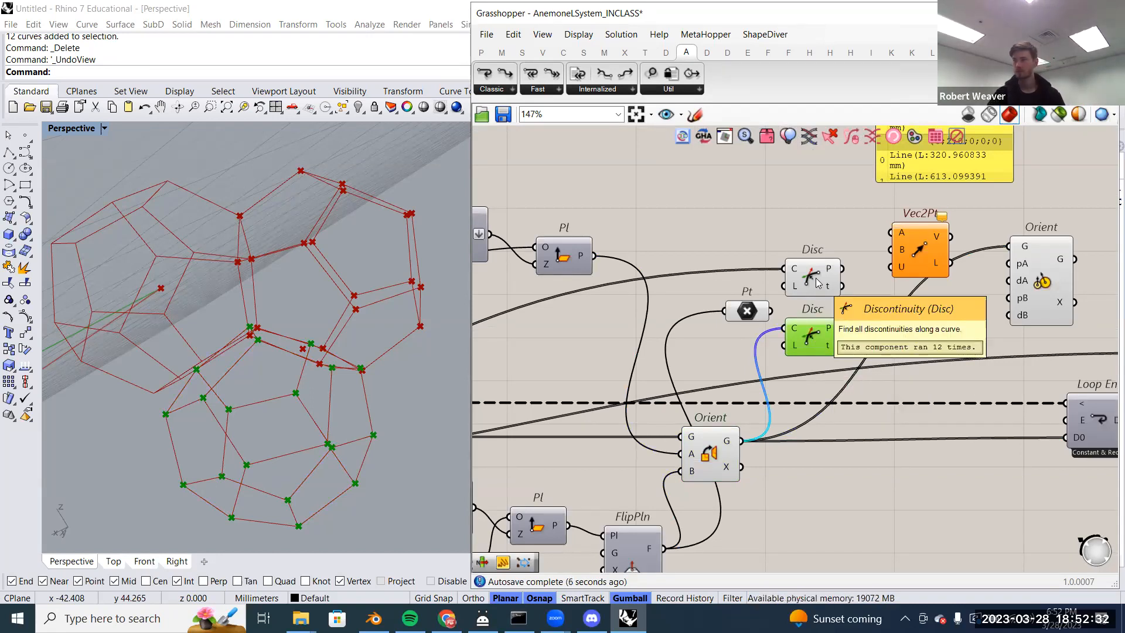
- Shift the lower Discontinuity component slightly down and inspect the new cell's vertices around the shared face
right_drag(814, 298, 779, 302)
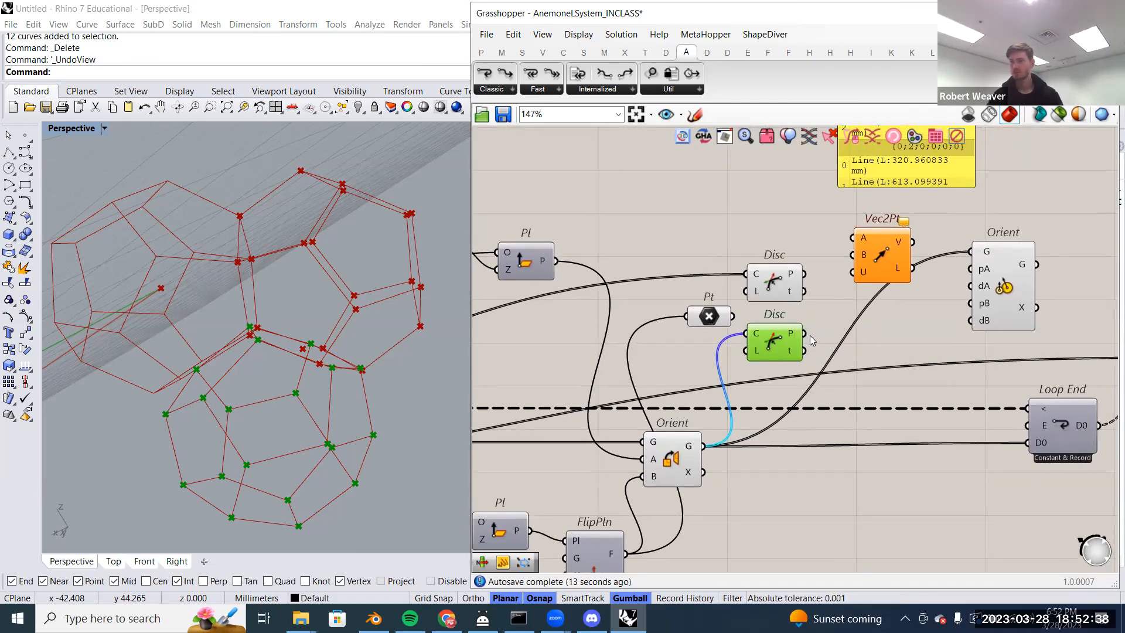
right_drag(814, 342, 775, 334)
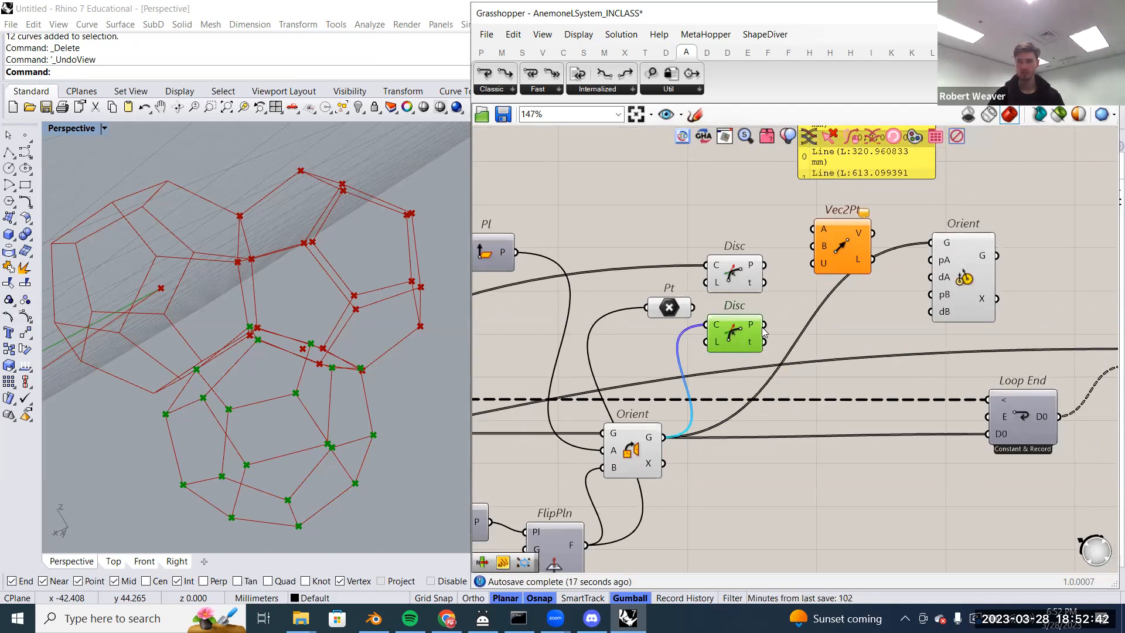
drag(733, 335, 732, 344)
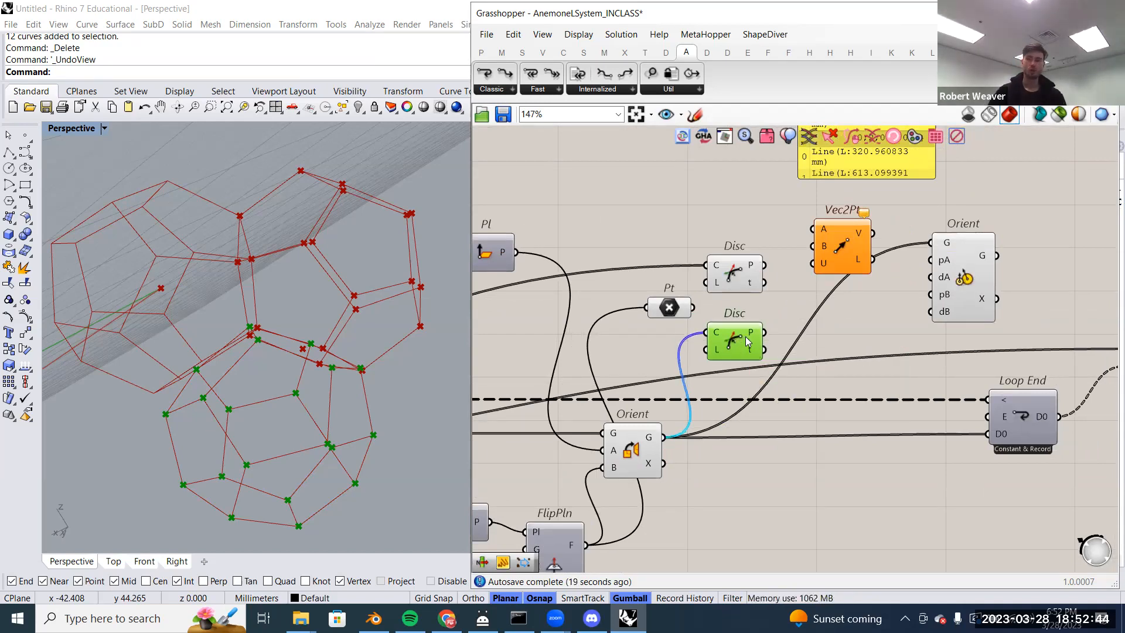
scroll(348, 367, up, 3)
right_drag(347, 366, 225, 361)
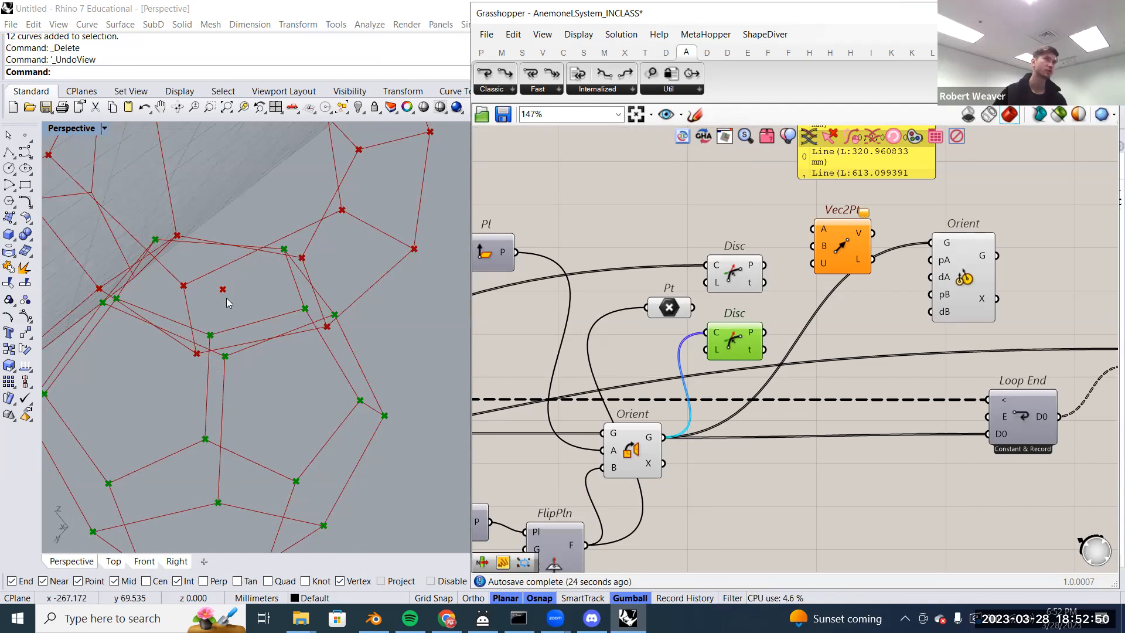
- Add a Closest Point component beside the lower Discontinuity component
double_click(823, 323)
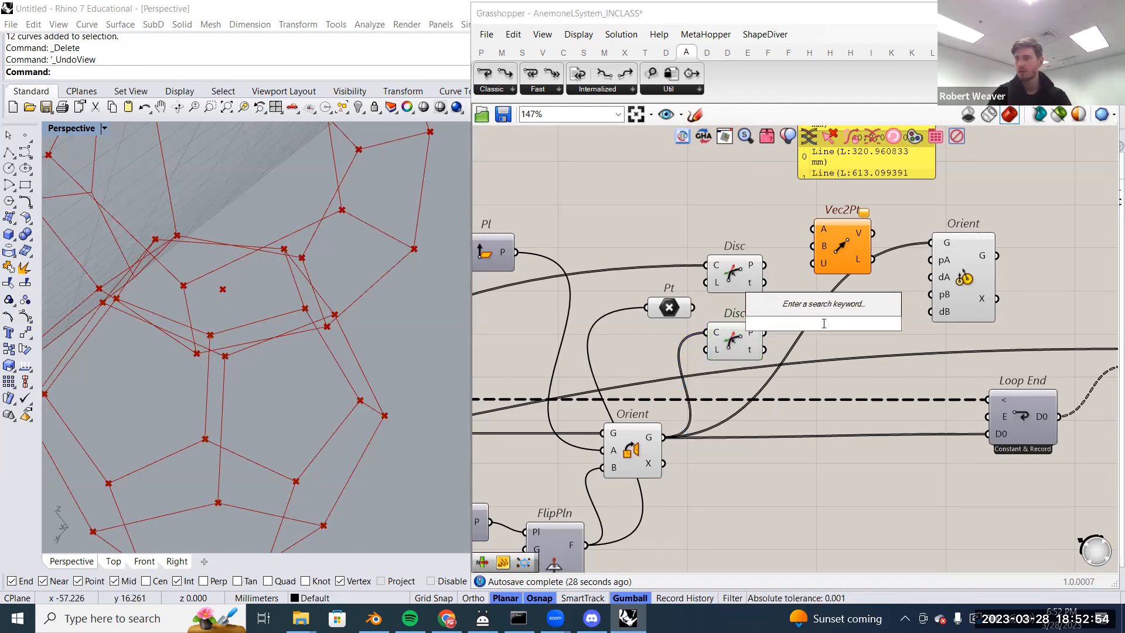
text(clos)
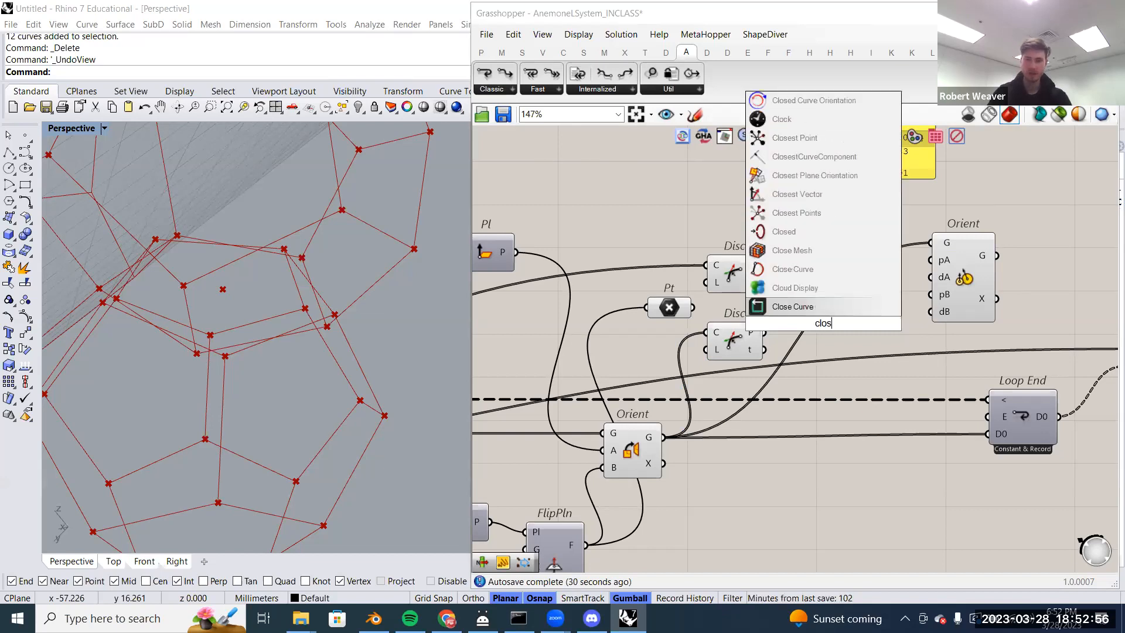
text(e poi)
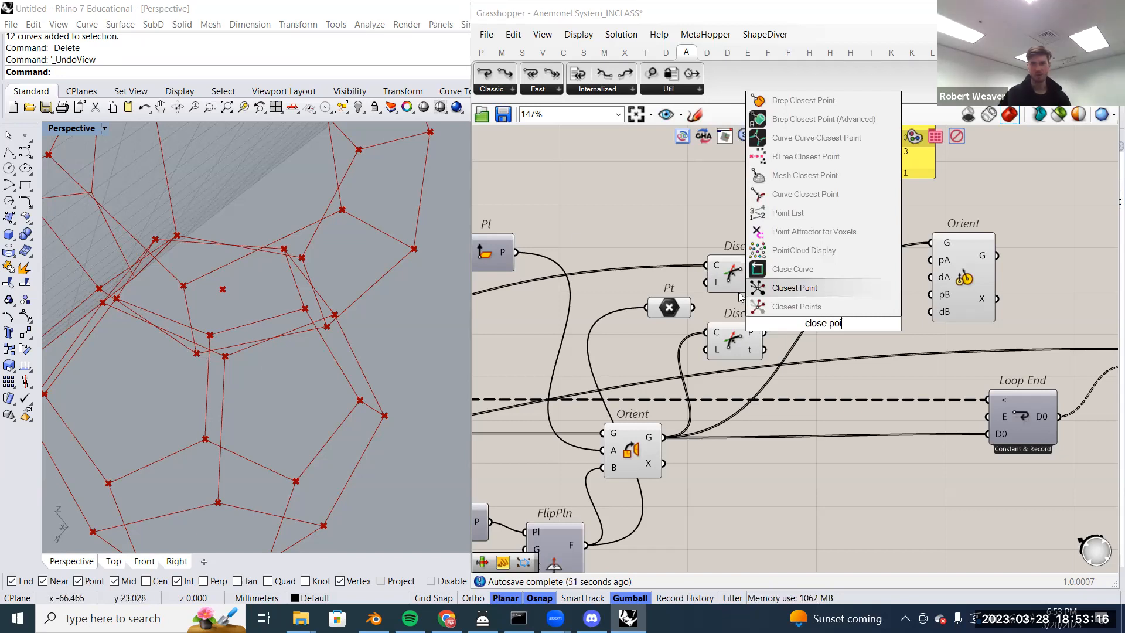
click(809, 288)
drag(824, 325, 826, 336)
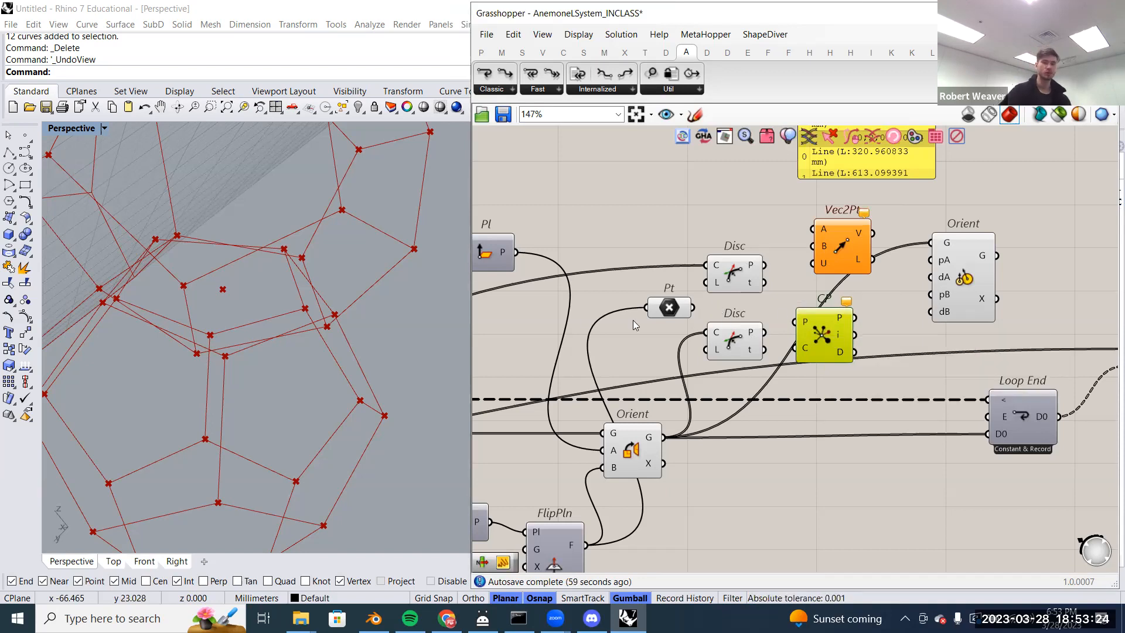
- Connect the Point parameter to Closest Point's P input and the lowered Discontinuity's P output to its C input
click(670, 312)
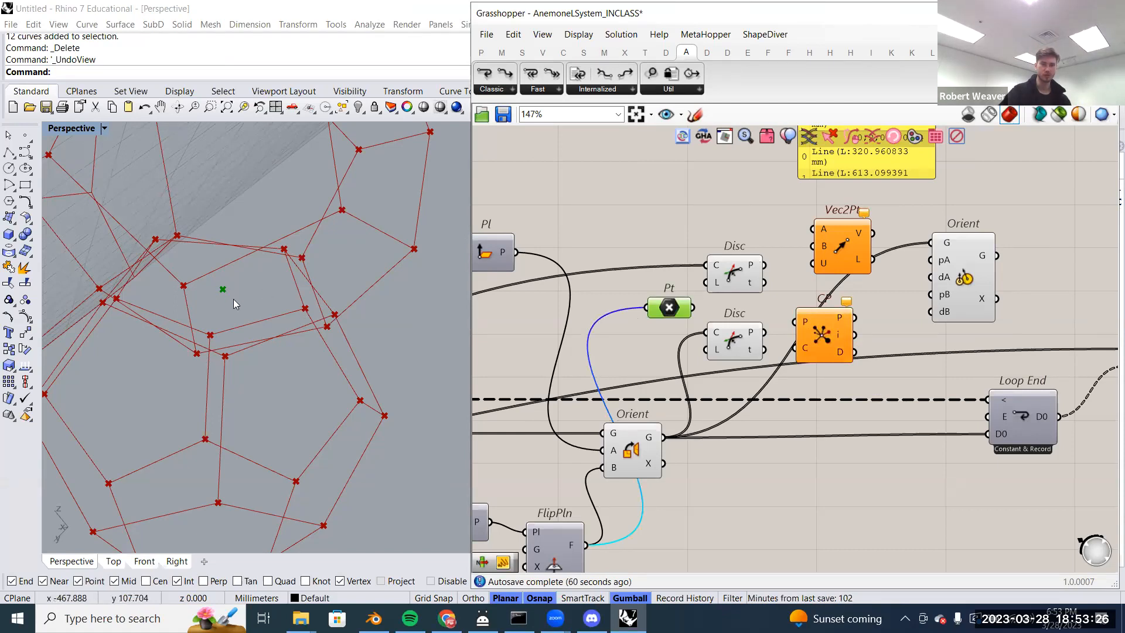
drag(694, 309, 796, 322)
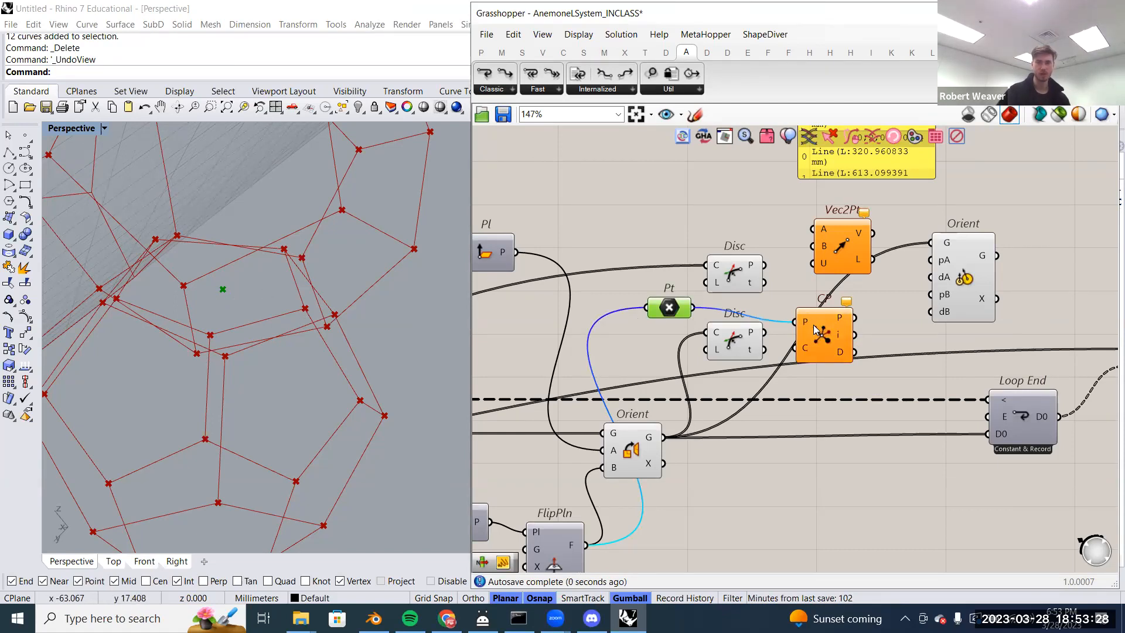
drag(732, 344, 733, 364)
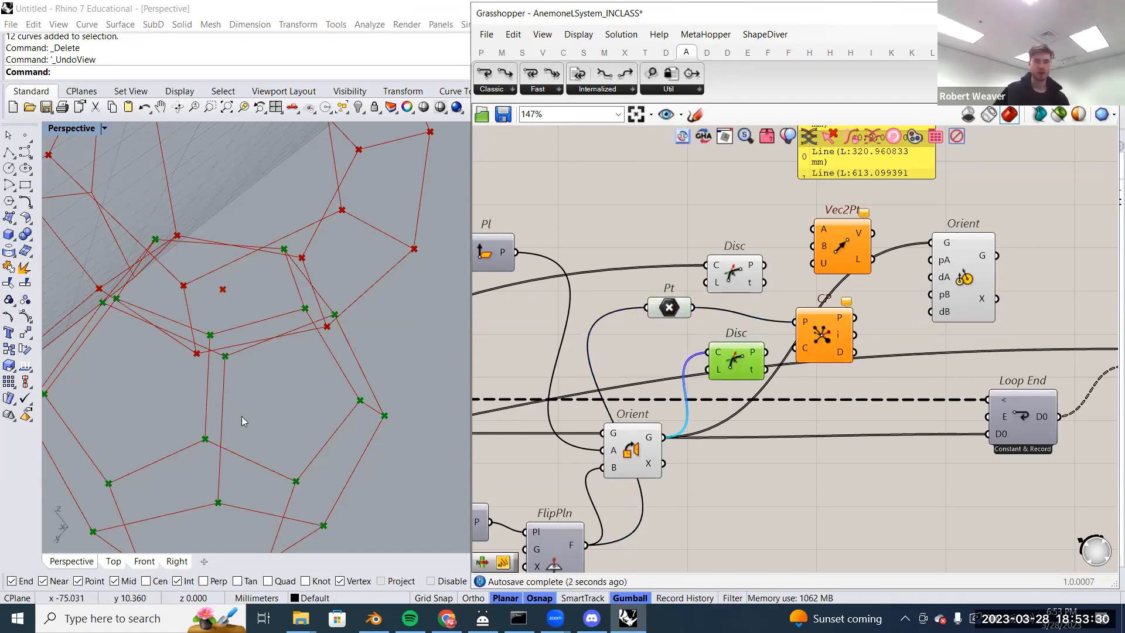
right_drag(243, 409, 211, 405)
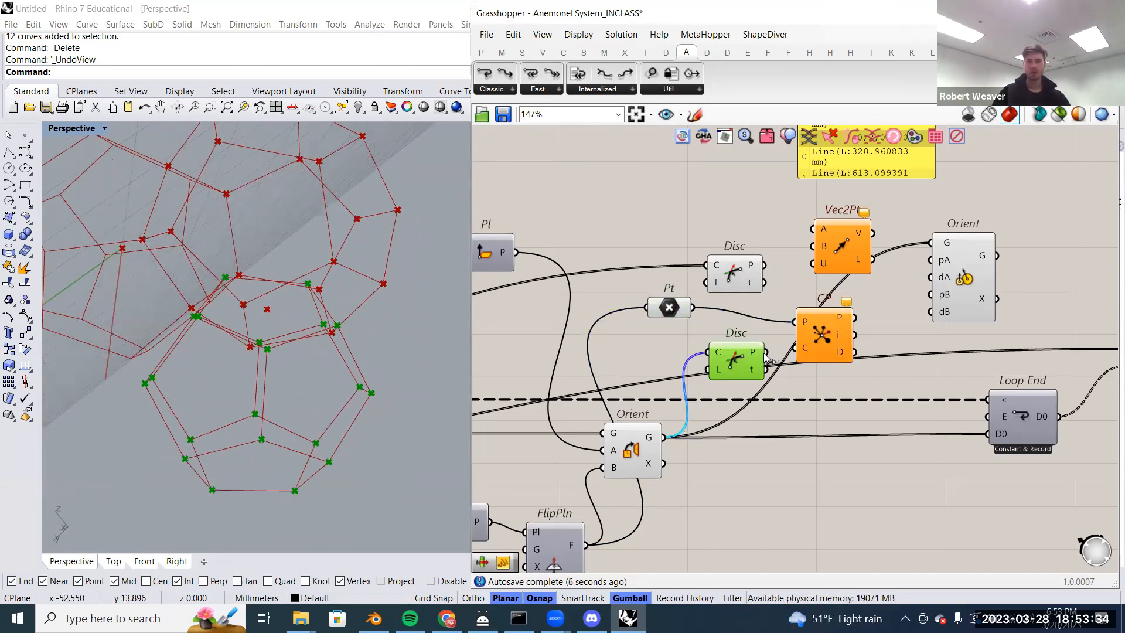
drag(768, 353, 793, 352)
mouse_move(805, 352)
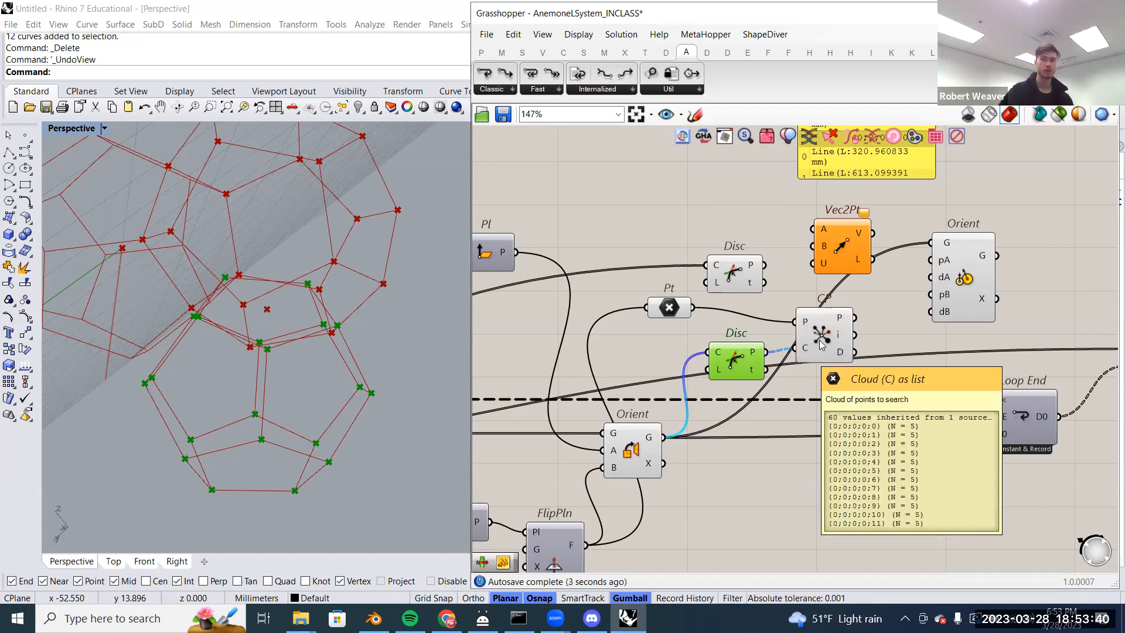
- Select Closest Point and compare its highlighted points with the Discontinuity's data branches
click(826, 334)
right_drag(178, 391, 318, 303)
mouse_move(753, 356)
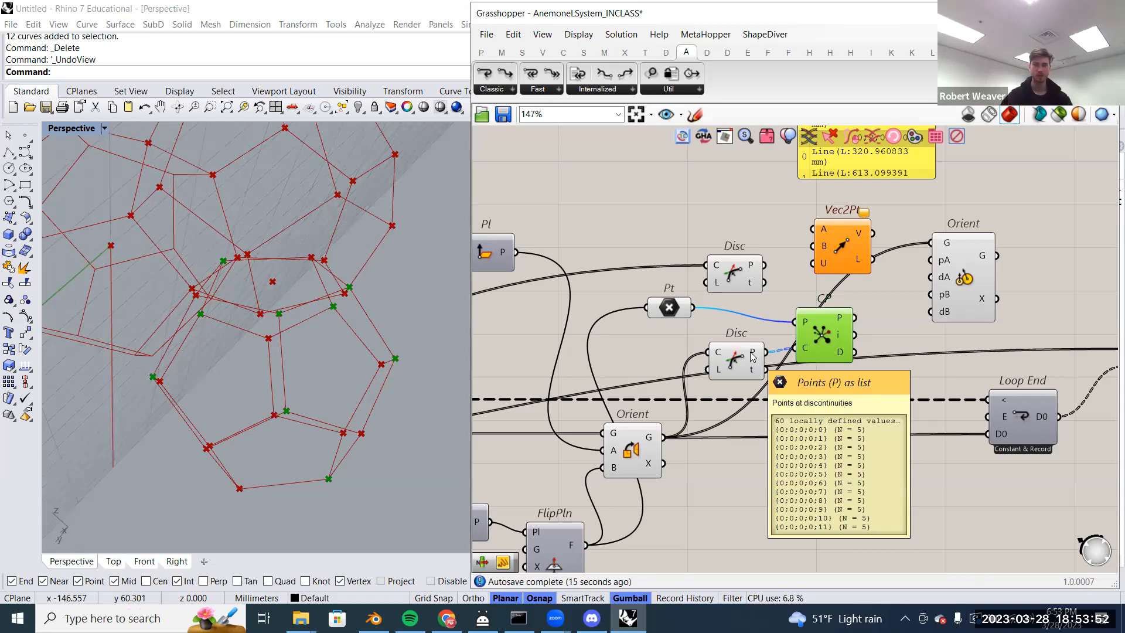
right_drag(255, 317, 475, 361)
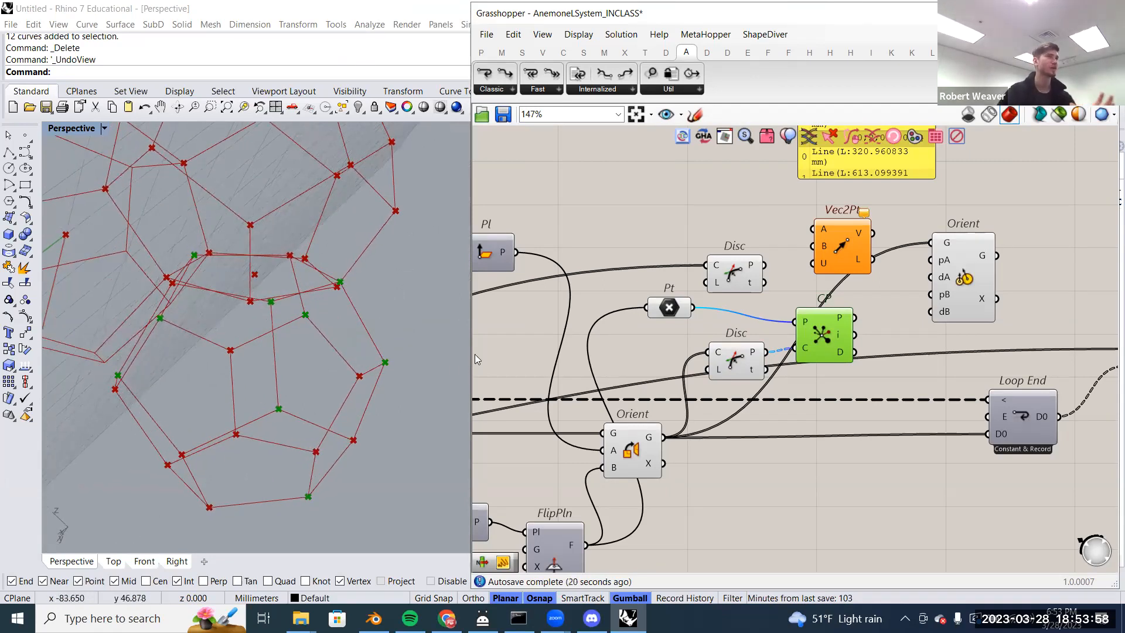
- Flatten the P output of the lower Discontinuity component and nudge the component up slightly
right_click(756, 354)
click(786, 440)
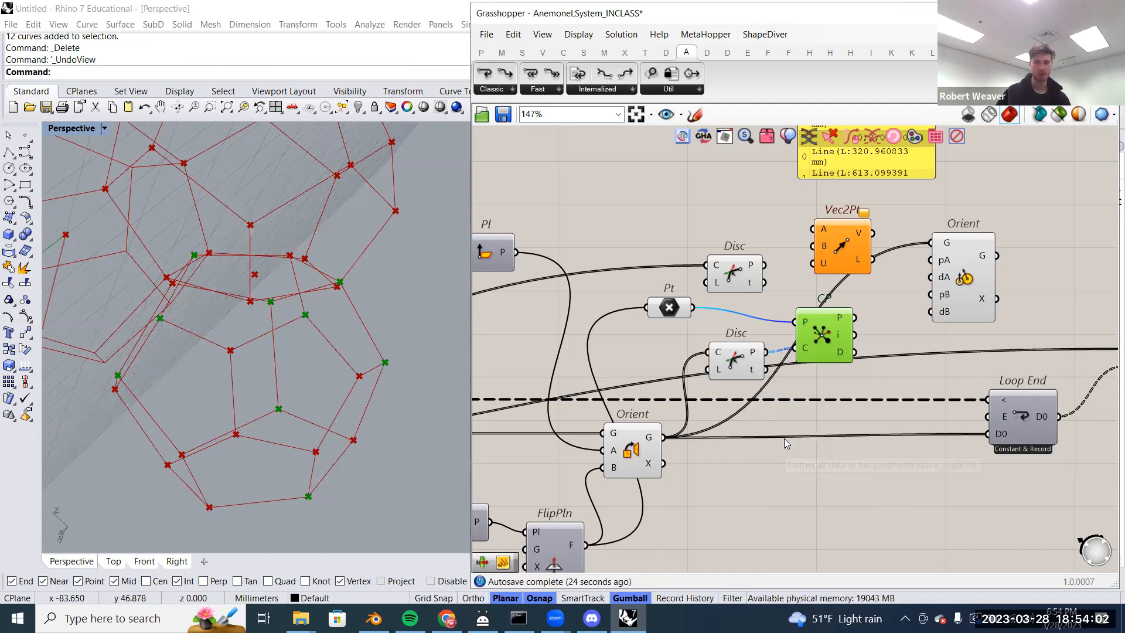
drag(745, 361, 740, 352)
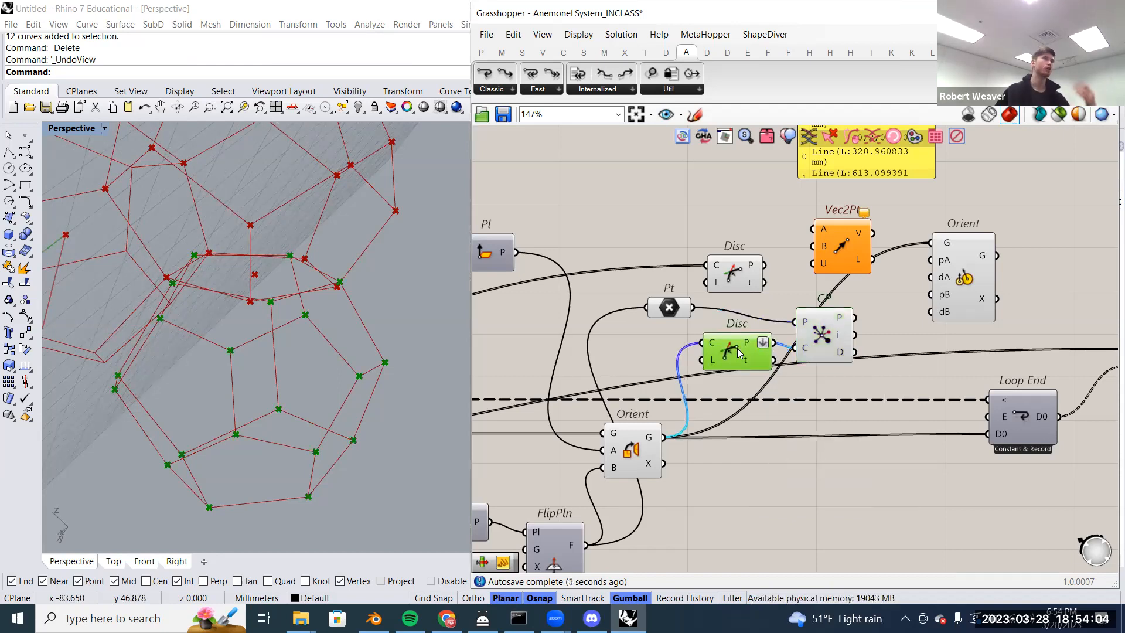
- Select Closest Point and inspect from several angles which vertex of the new cell it picks
click(811, 343)
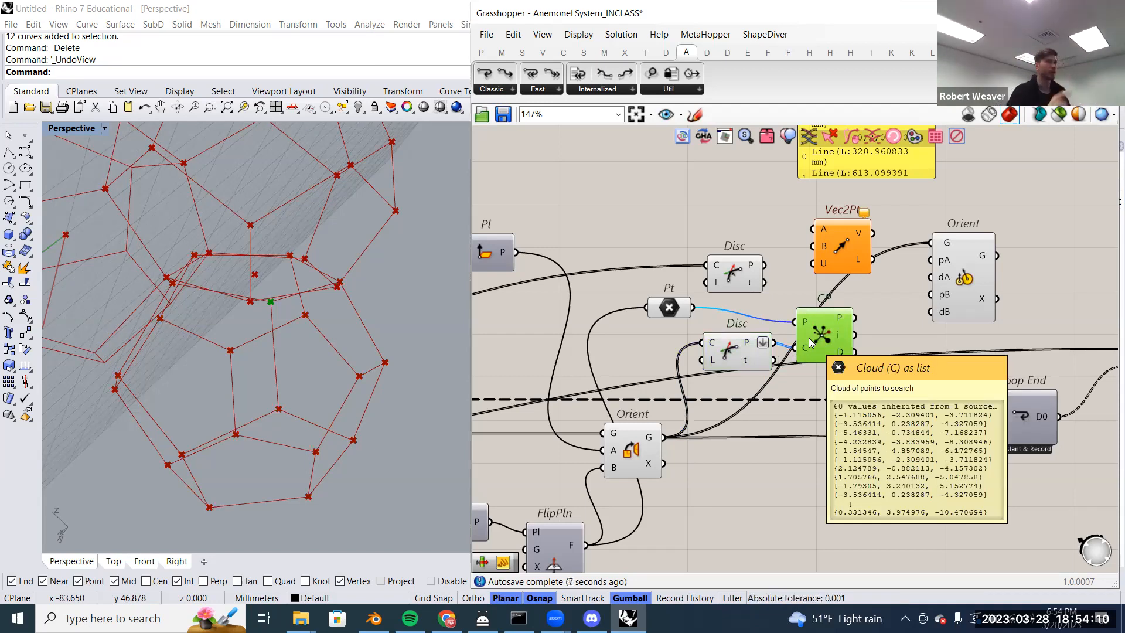
right_drag(133, 356, 216, 267)
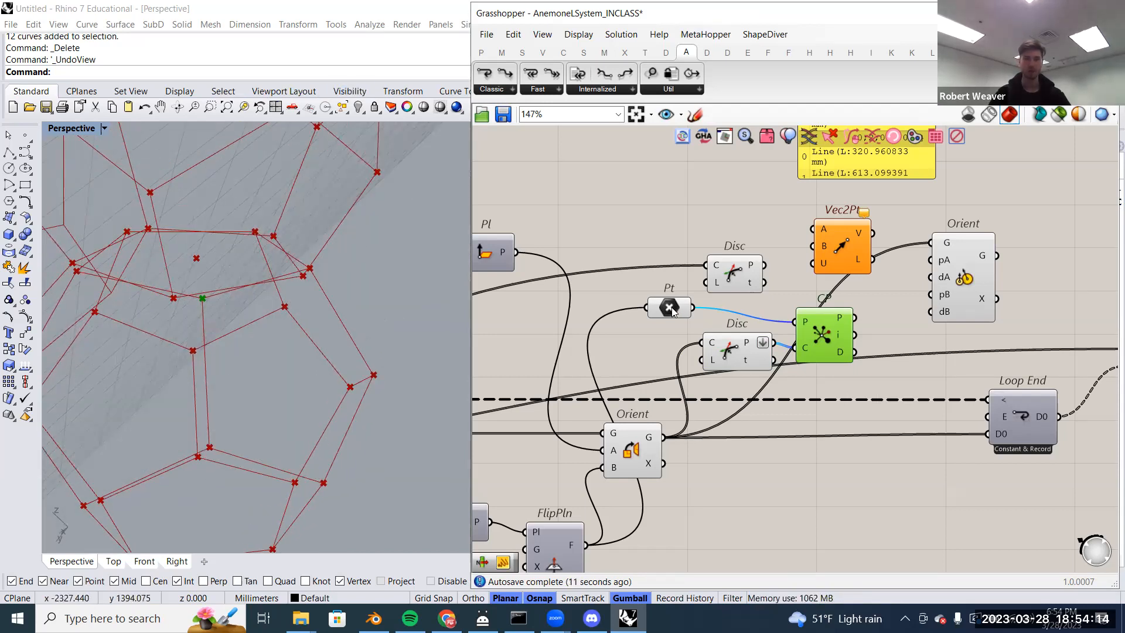
right_drag(411, 293, 214, 329)
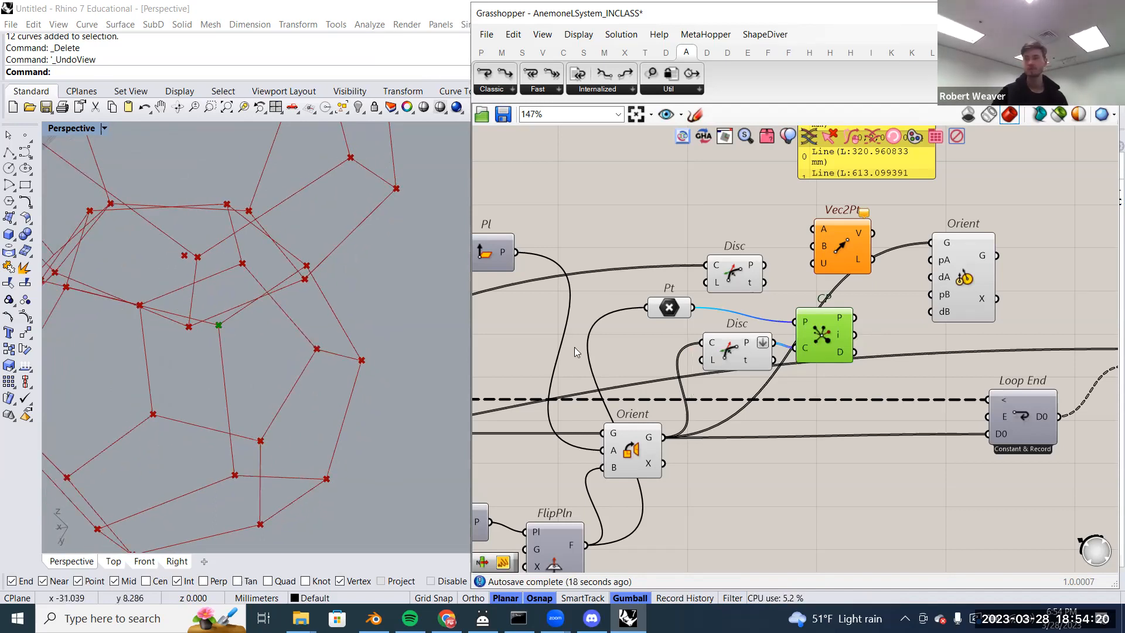
right_drag(235, 275, 276, 284)
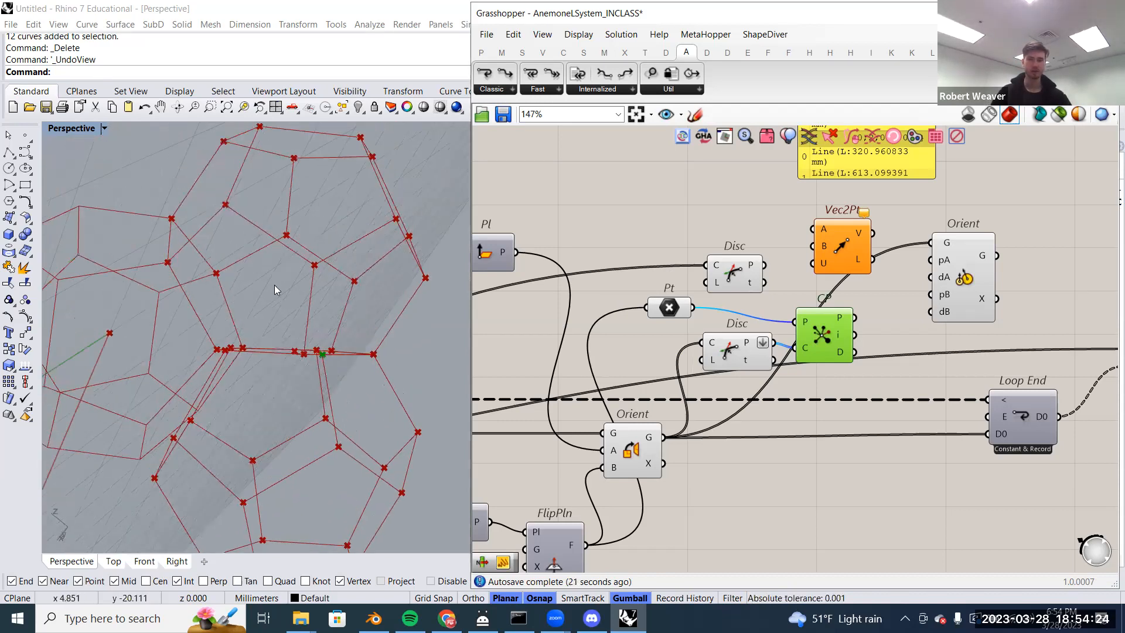
- Move Vector 2Pt up and place a copy of Closest Point between it and the original Closest Point
click(856, 221)
drag(855, 220, 854, 167)
click(824, 336)
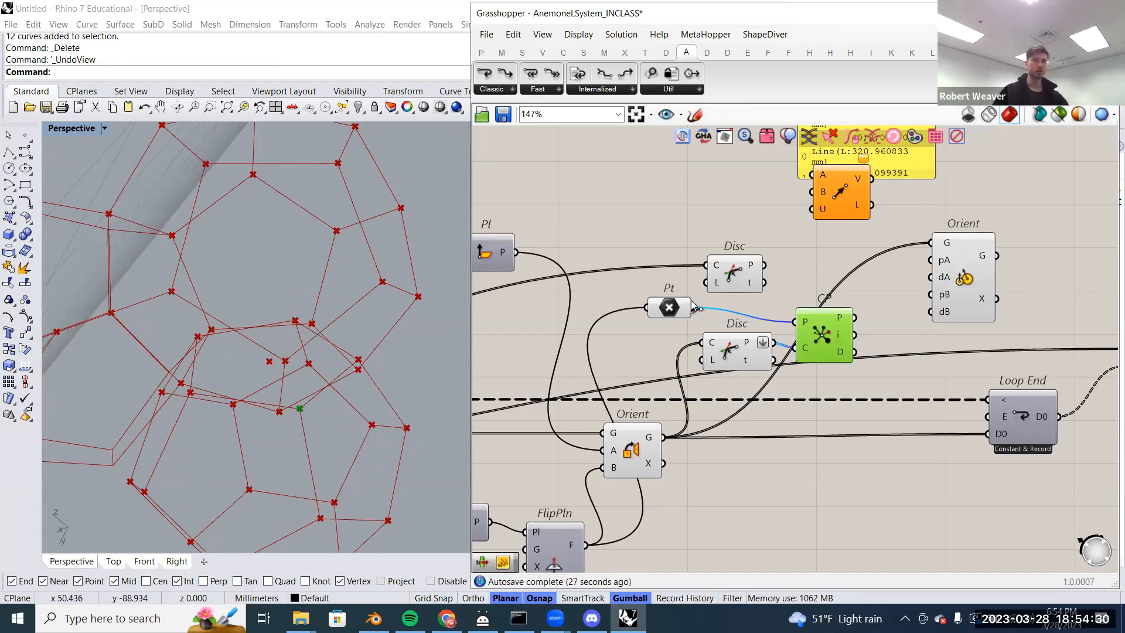
alt+drag(829, 336, 829, 271)
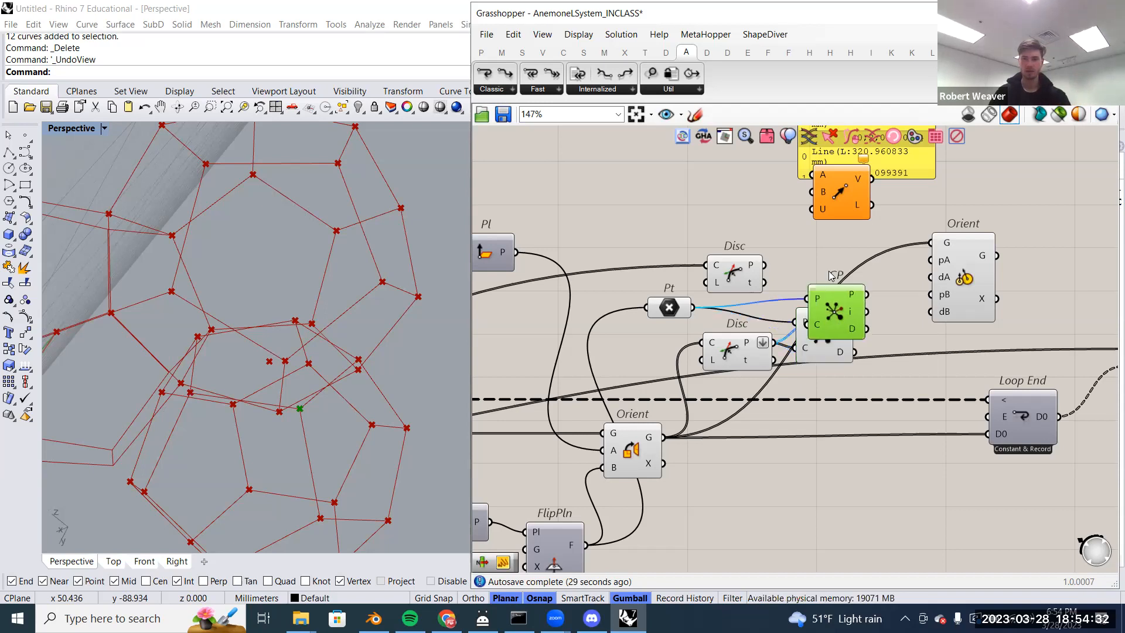
- Flatten the upper Discontinuity's P output and connect it to the C input of the copied Closest Point
right_click(755, 268)
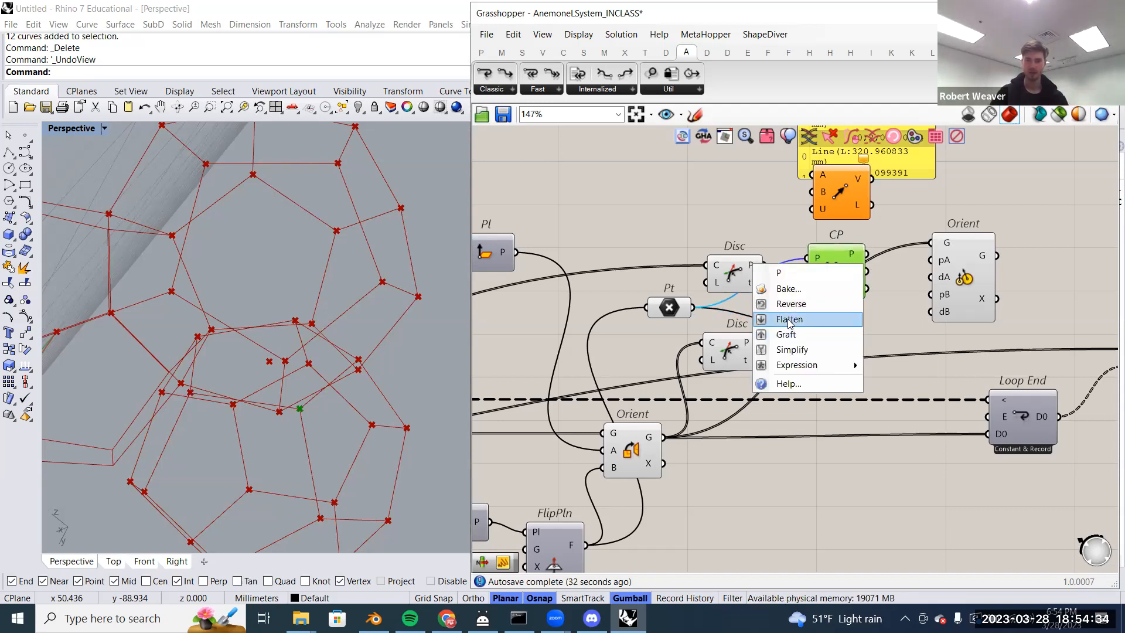
click(780, 320)
drag(783, 269, 829, 277)
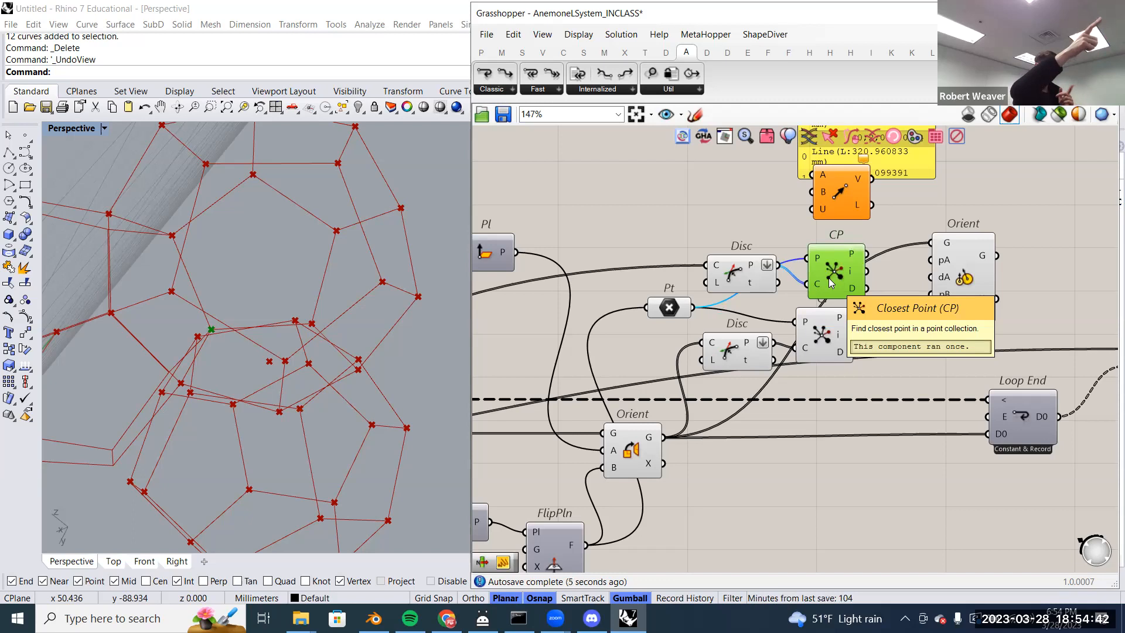
- Line up the two Closest Point components vertically and move Vector 2Pt and the data panel out of their way
drag(888, 319, 835, 259)
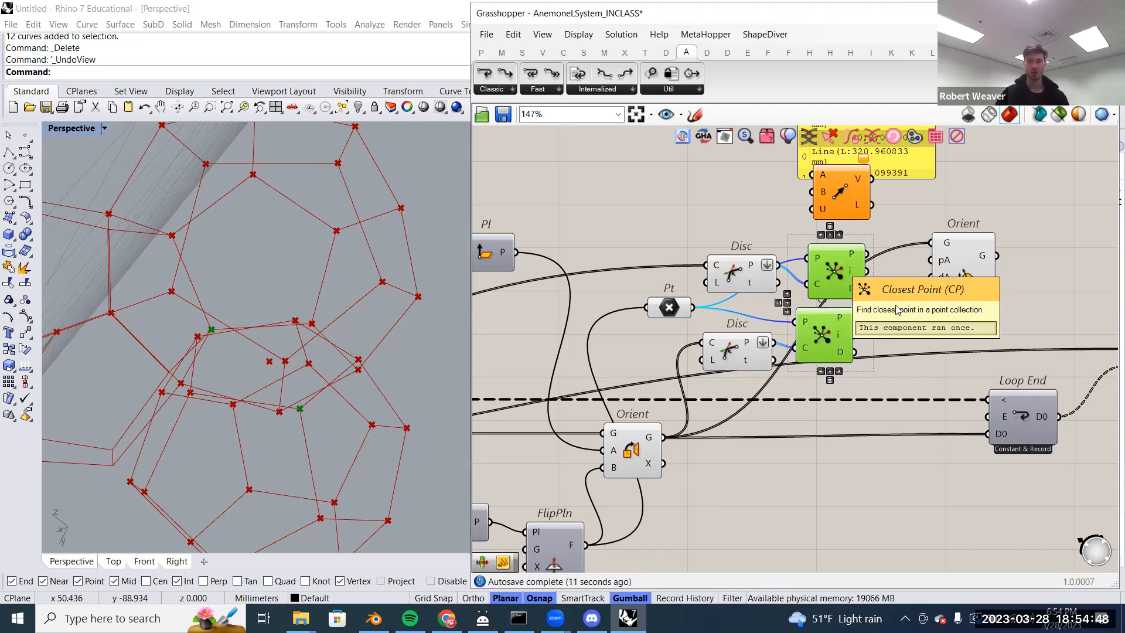
click(835, 259)
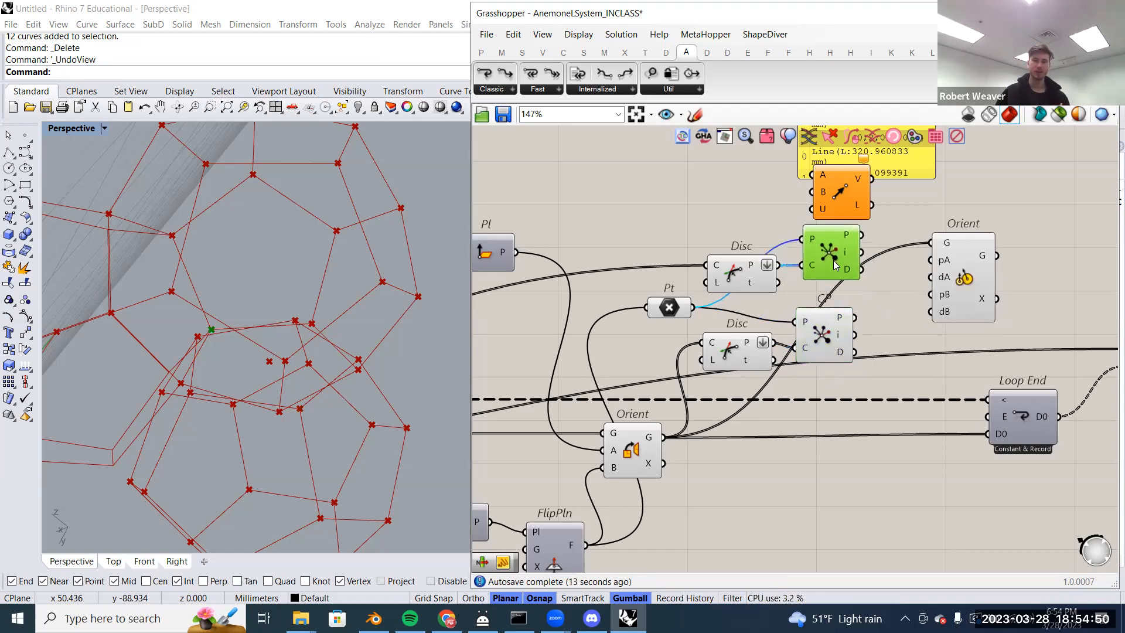
right_drag(856, 191, 854, 234)
drag(853, 234, 961, 228)
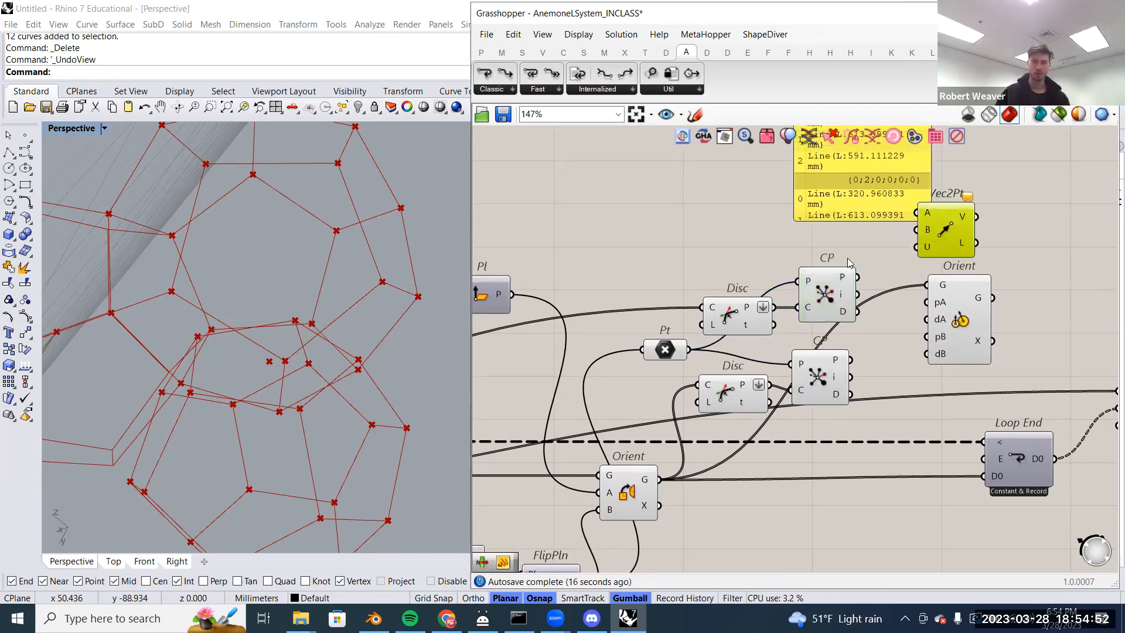
drag(854, 197, 890, 147)
click(849, 304)
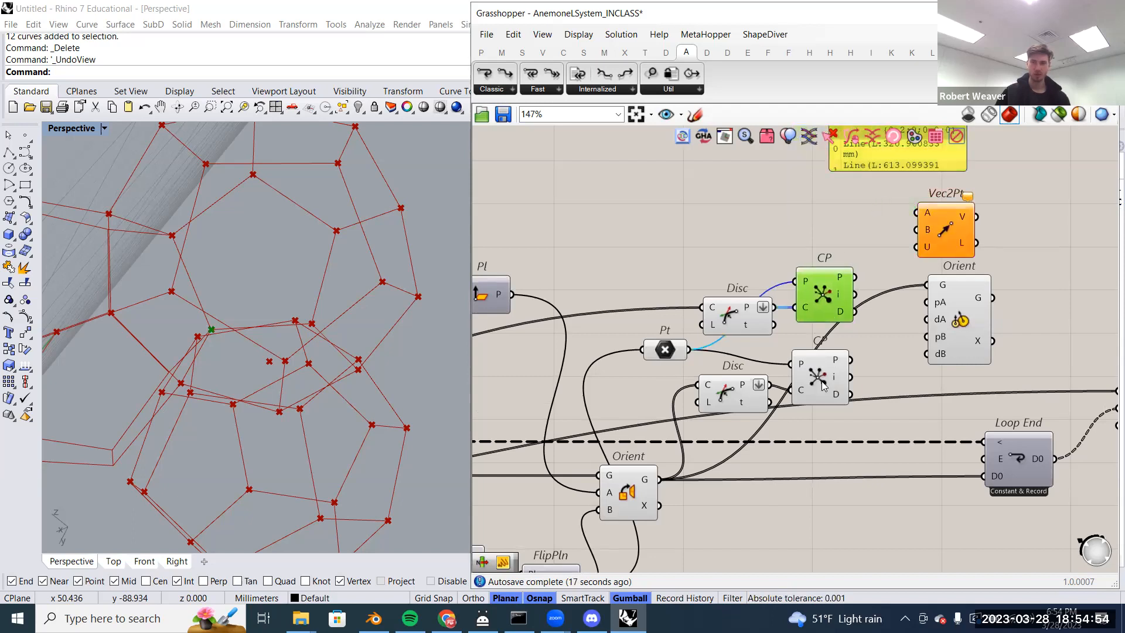
drag(822, 381, 829, 384)
drag(826, 286, 828, 284)
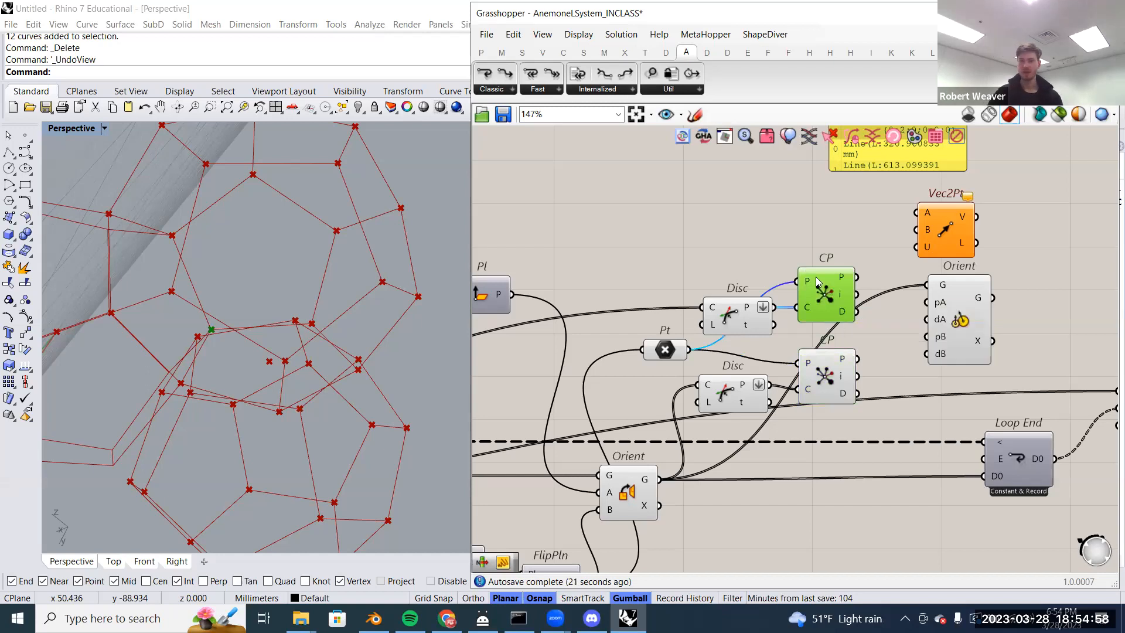
- Connect the lower Closest Point's P output to the upper Closest Point's P input and check which vertex is picked
click(667, 351)
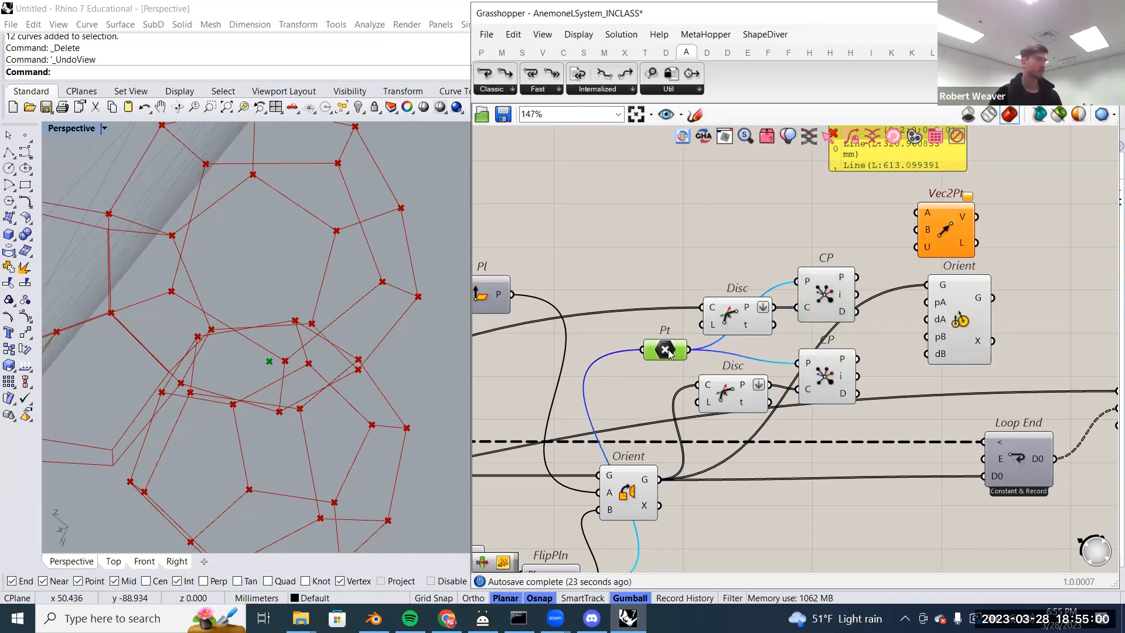
click(839, 379)
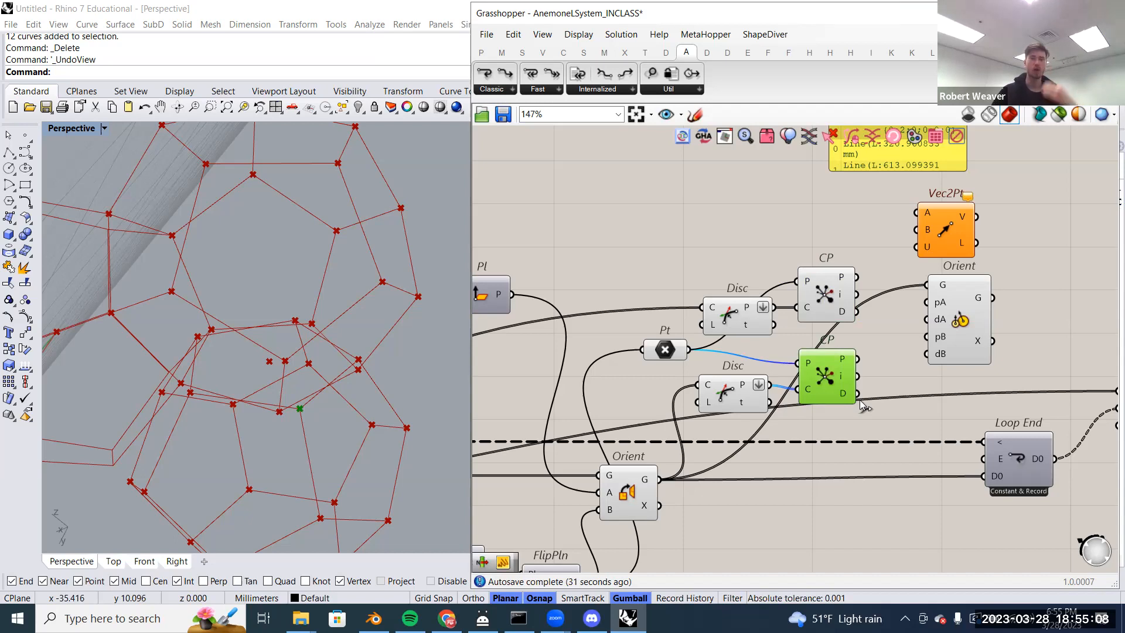
mouse_move(807, 287)
mouse_move(844, 360)
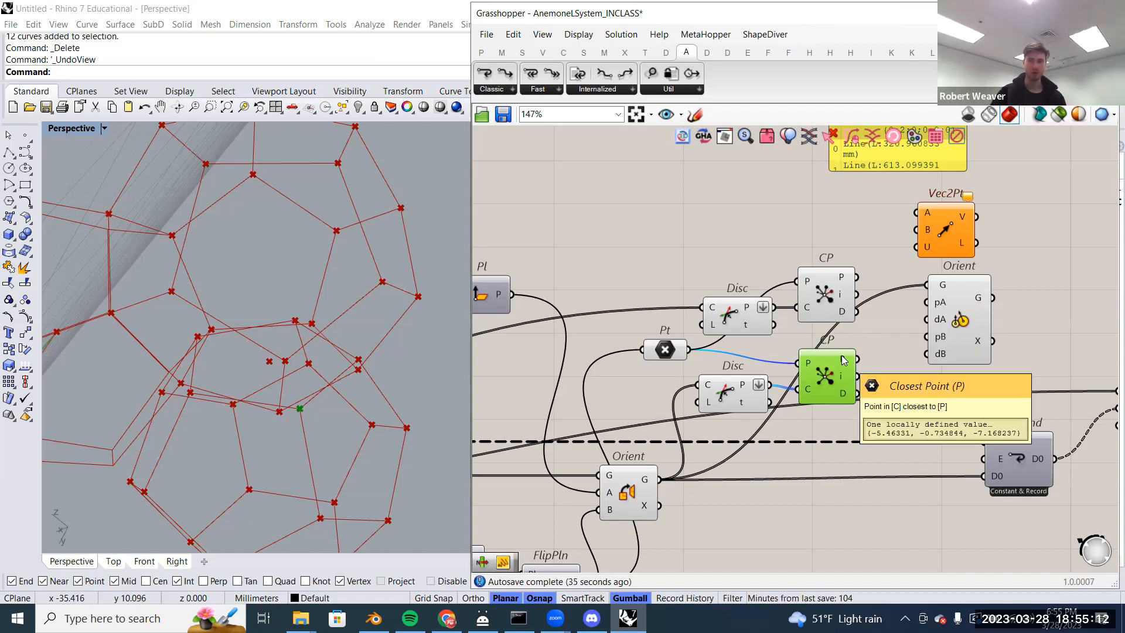
drag(854, 359, 802, 290)
click(812, 296)
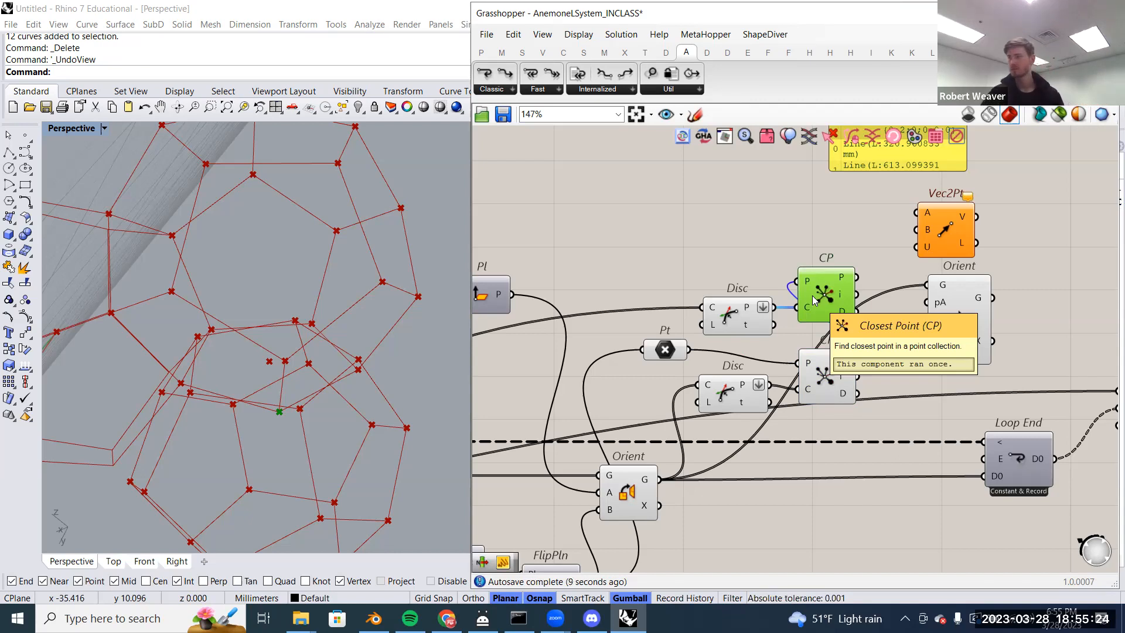
- Reposition Orient Direction and place a second copy of Vector 2Pt below the first one
right_drag(881, 305, 769, 313)
drag(857, 334, 948, 341)
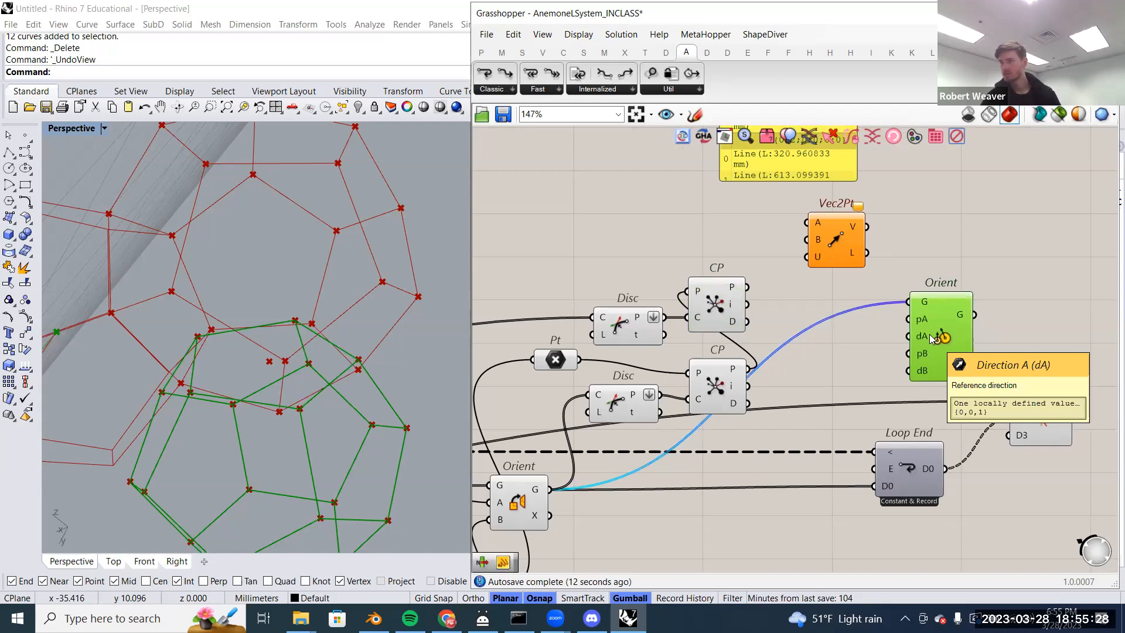
drag(833, 238, 825, 359)
drag(937, 349, 937, 343)
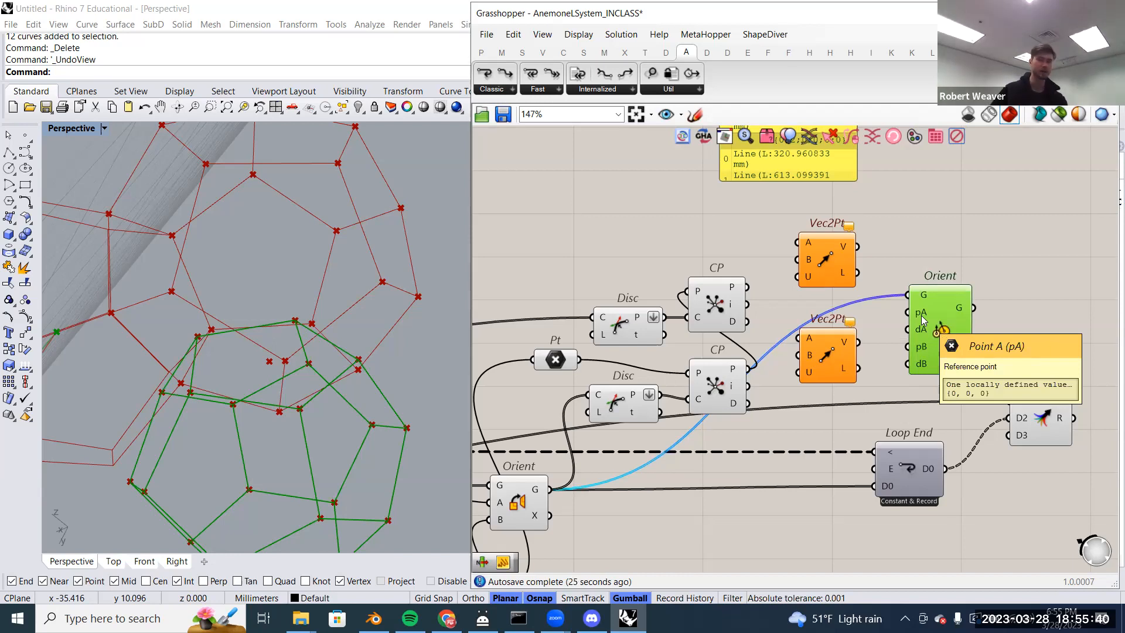
- Connect the upper Closest Point's P output to the upper Vector 2Pt's B input and the Point parameter to its A input
click(722, 320)
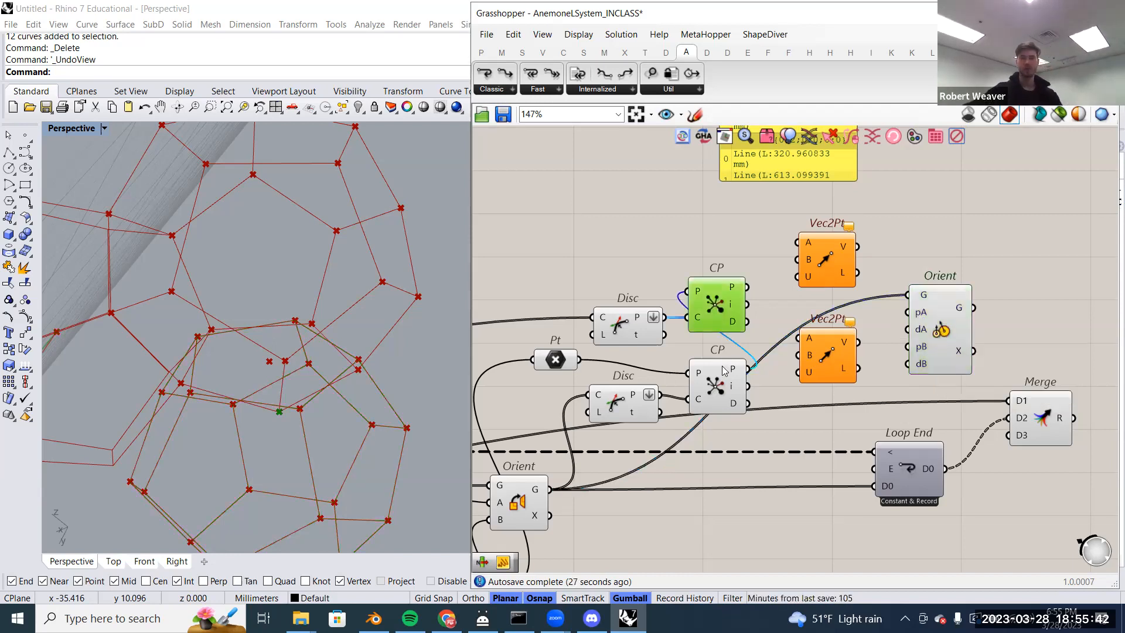
click(725, 371)
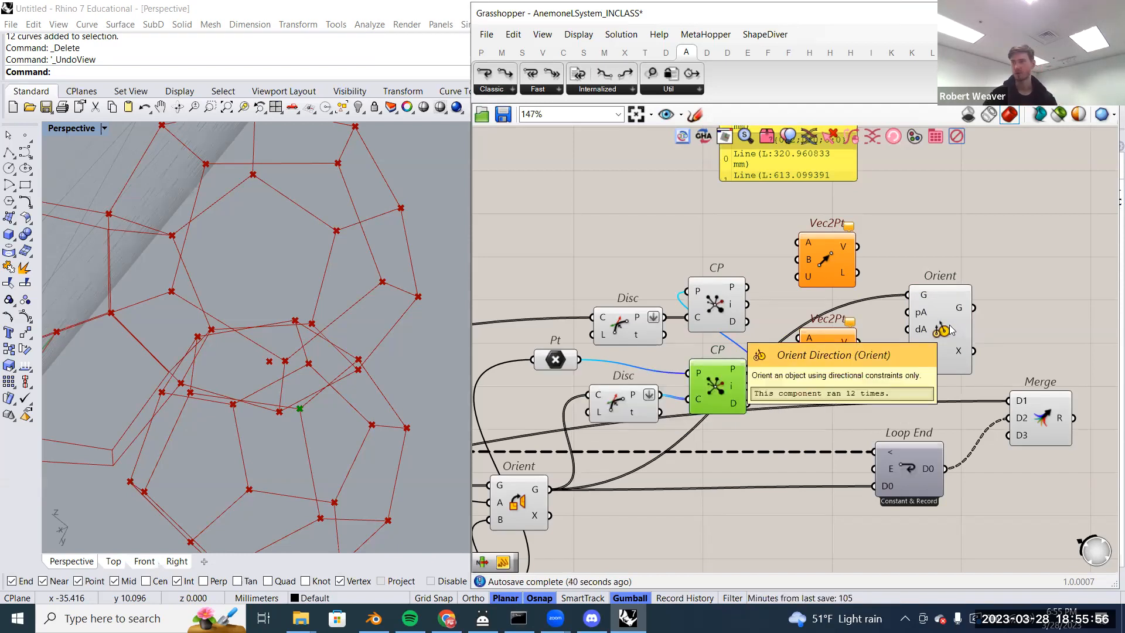
drag(818, 265, 819, 257)
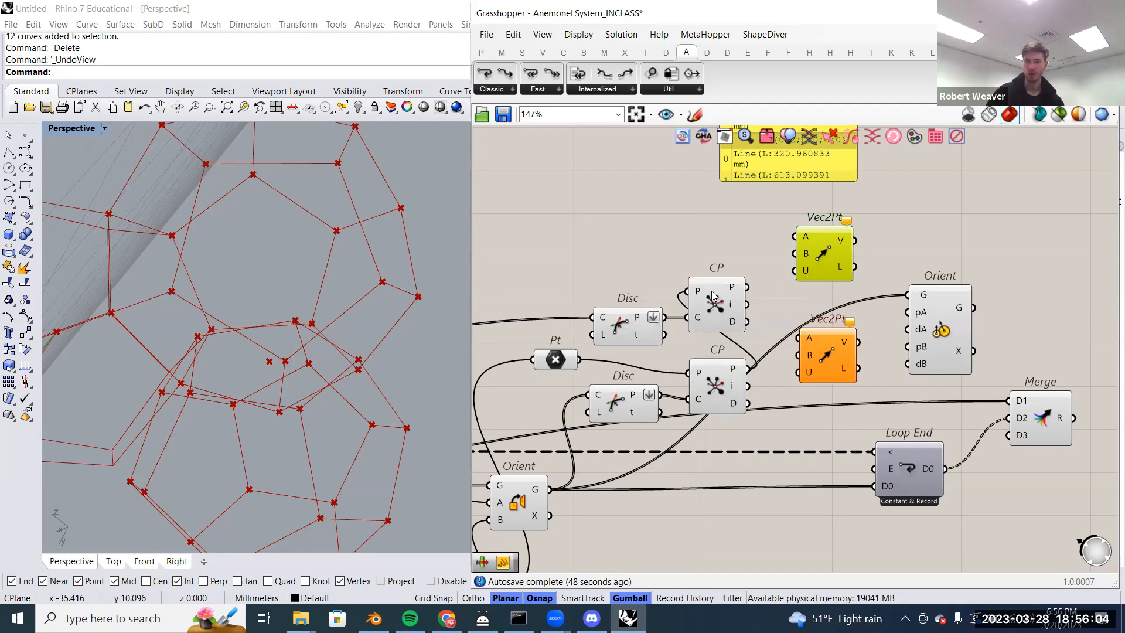
click(714, 296)
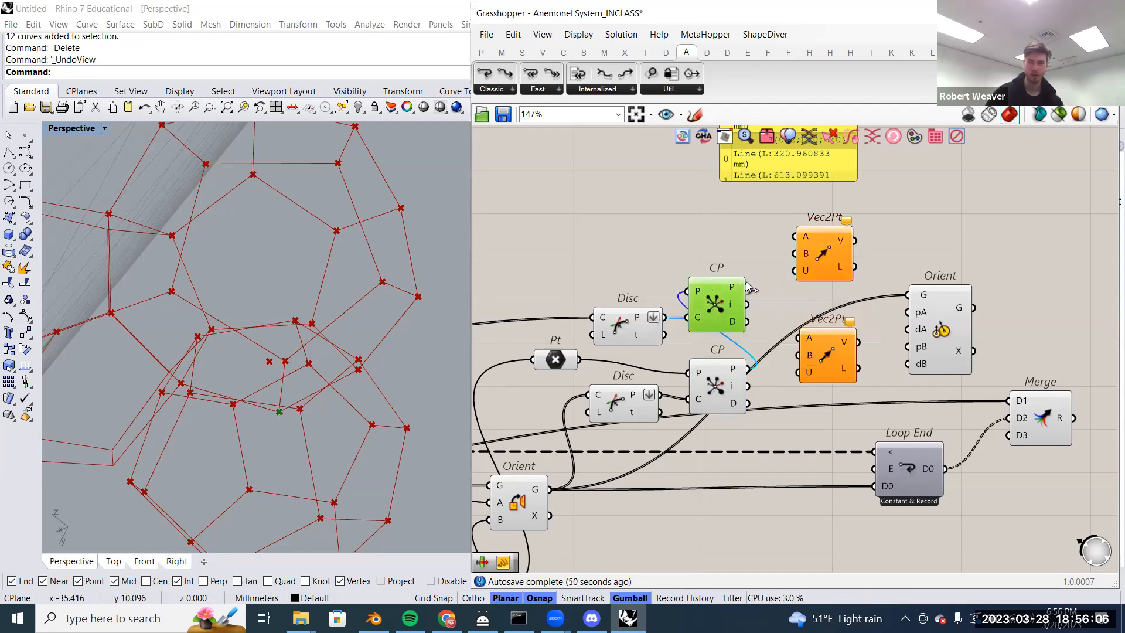
drag(749, 287, 795, 253)
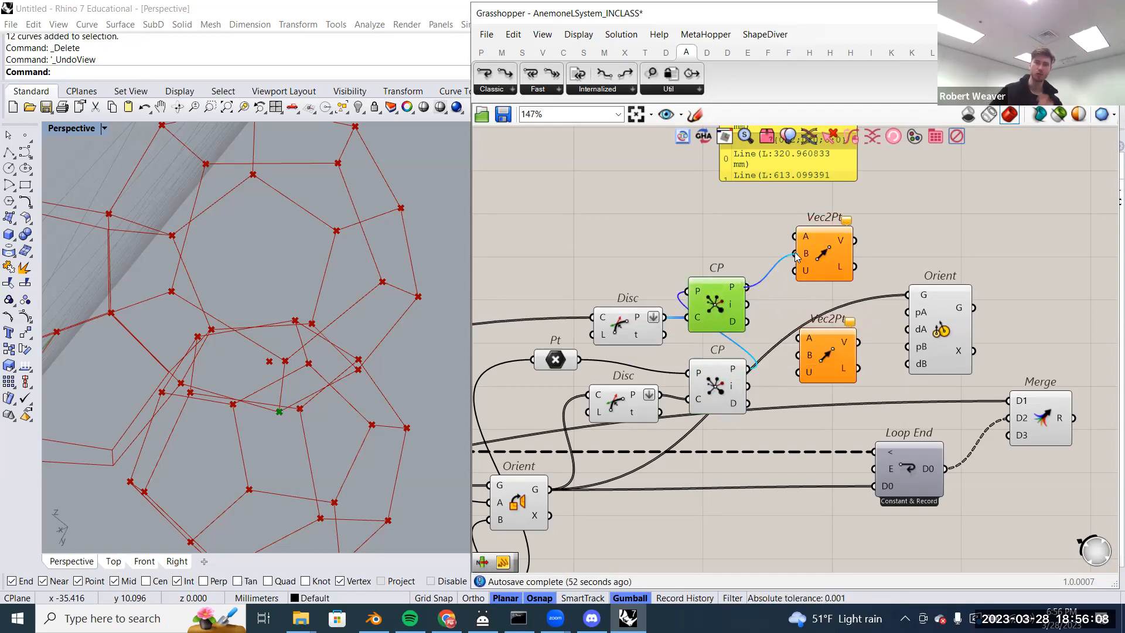
click(826, 257)
right_drag(810, 253, 871, 253)
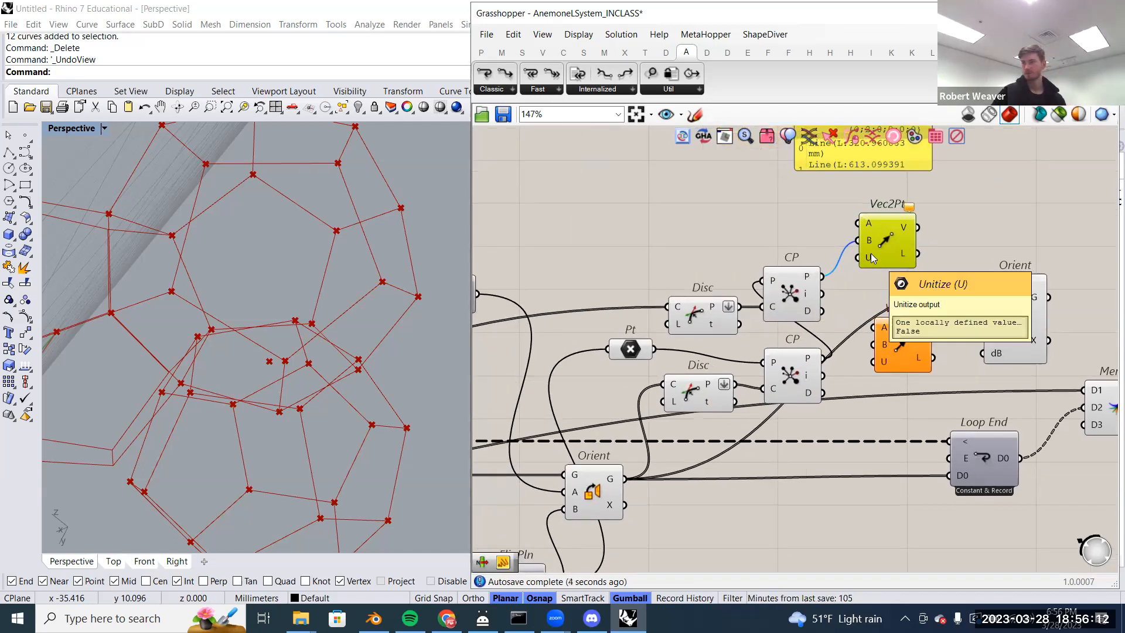
click(639, 350)
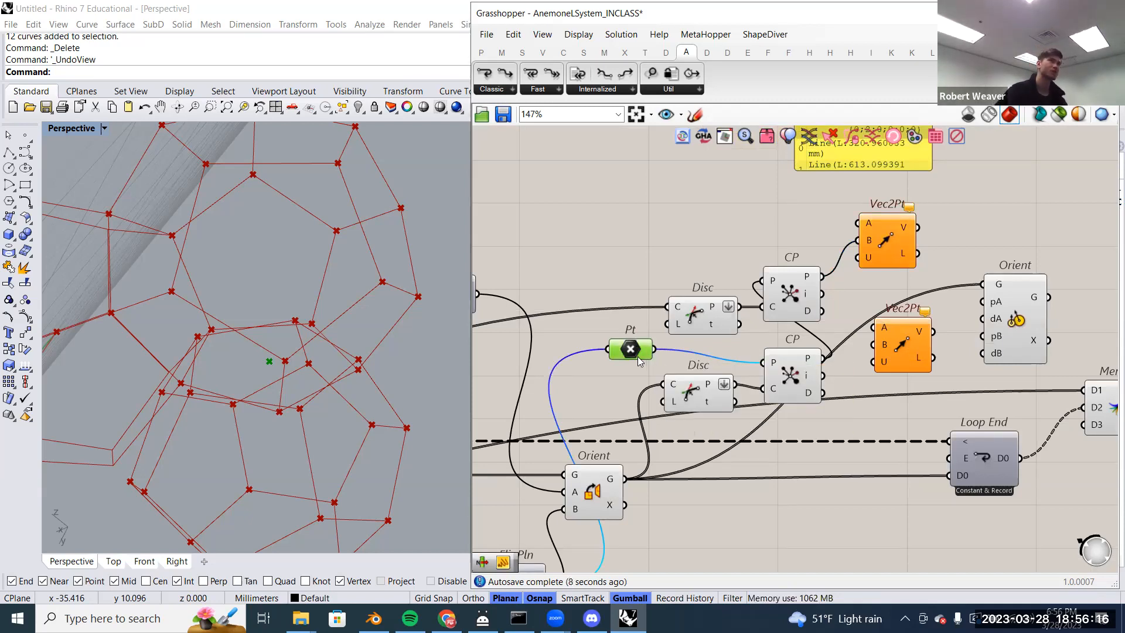
drag(654, 350, 860, 227)
right_drag(881, 228, 830, 249)
click(830, 250)
- Add a Vector Display, feeding its V input from the upper Vector 2Pt and its A input from the Point parameter, and inspect the vector
click(907, 255)
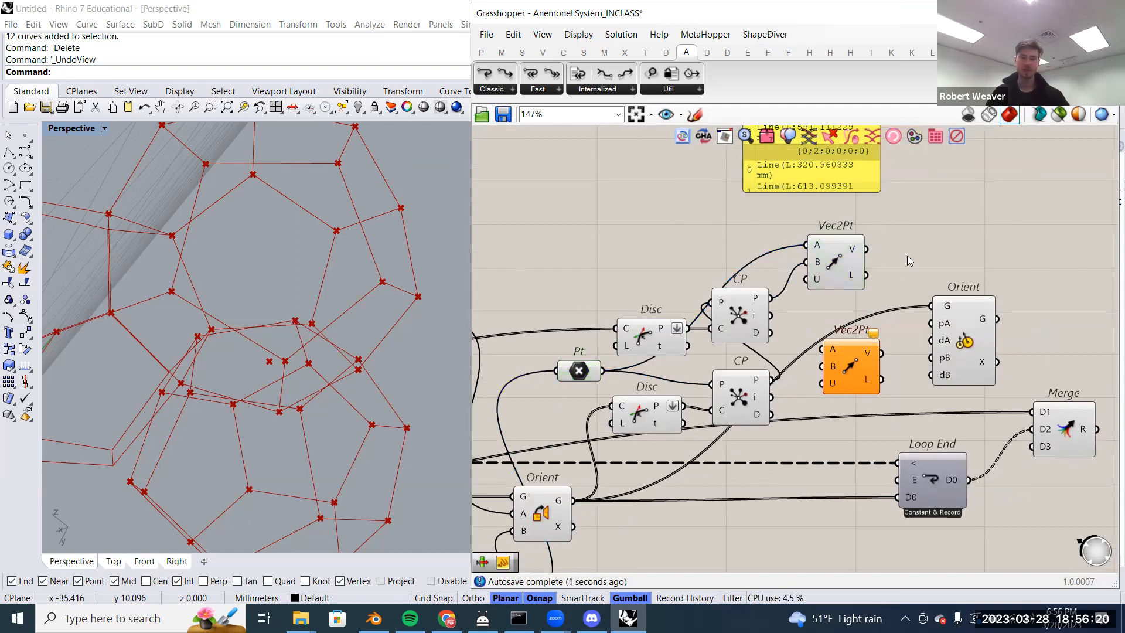
double_click(907, 256)
text(vec d)
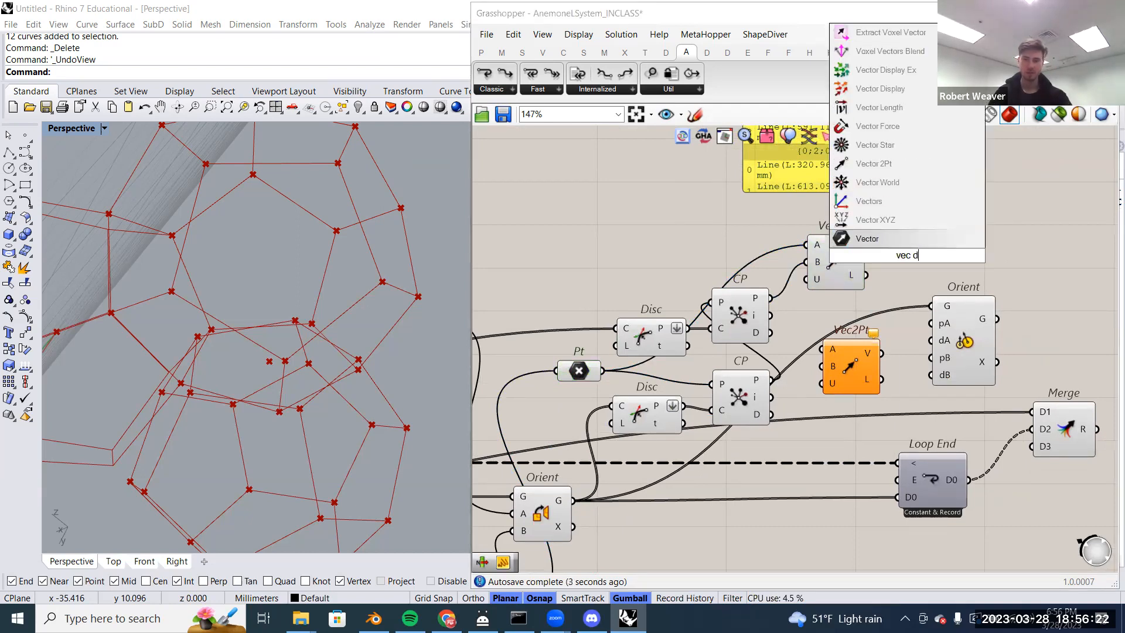
click(914, 182)
drag(908, 258, 866, 248)
drag(601, 370, 911, 192)
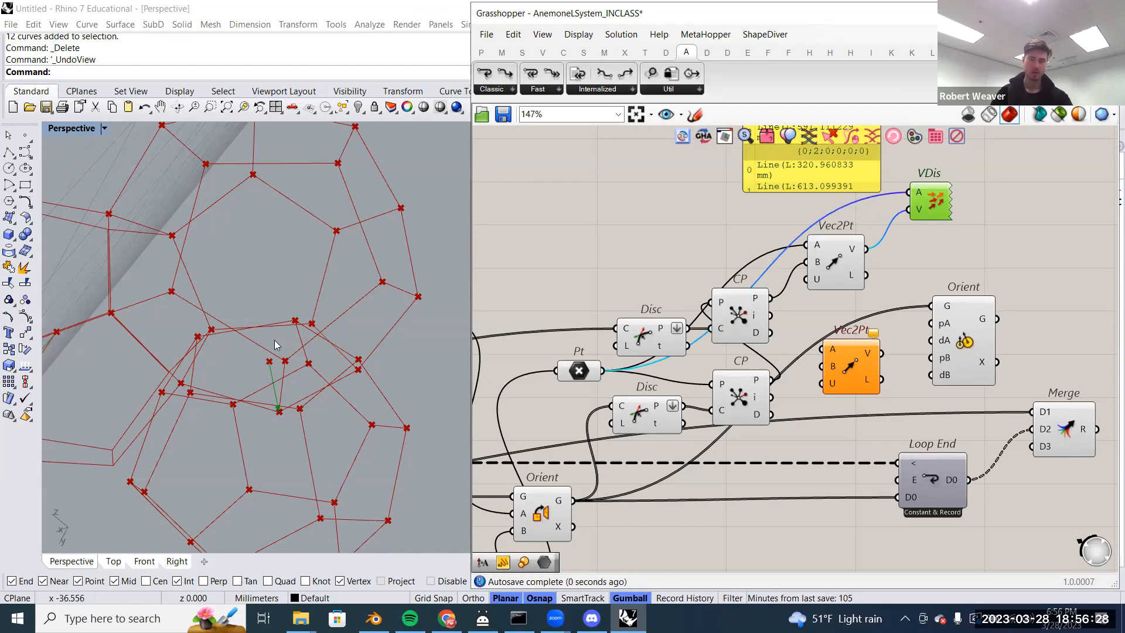
scroll(283, 350, up, 3)
right_drag(282, 350, 222, 183)
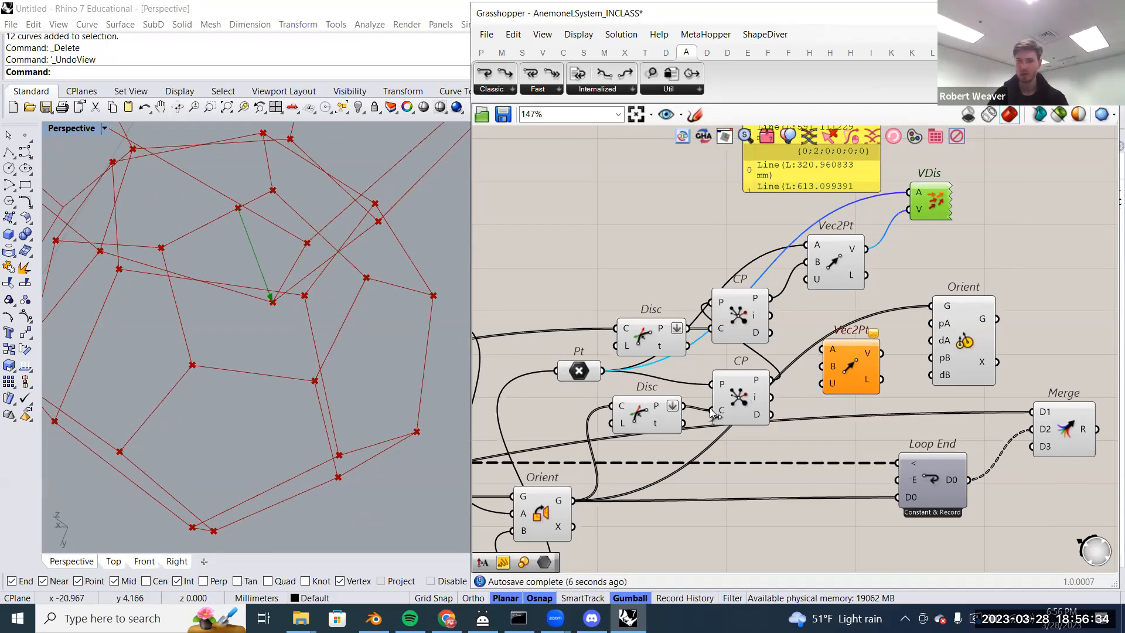
- Connect the Point parameter to the lower Vector 2Pt's A input and the lower Closest Point's P output to its B input
click(588, 376)
drag(603, 370, 821, 349)
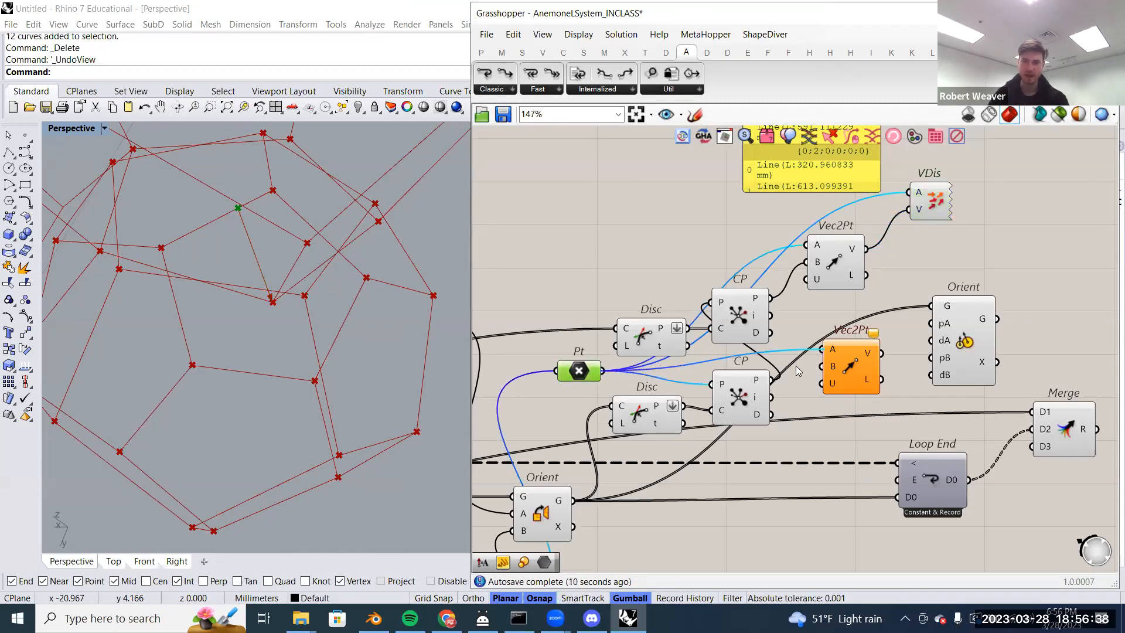
click(742, 386)
drag(760, 382, 822, 368)
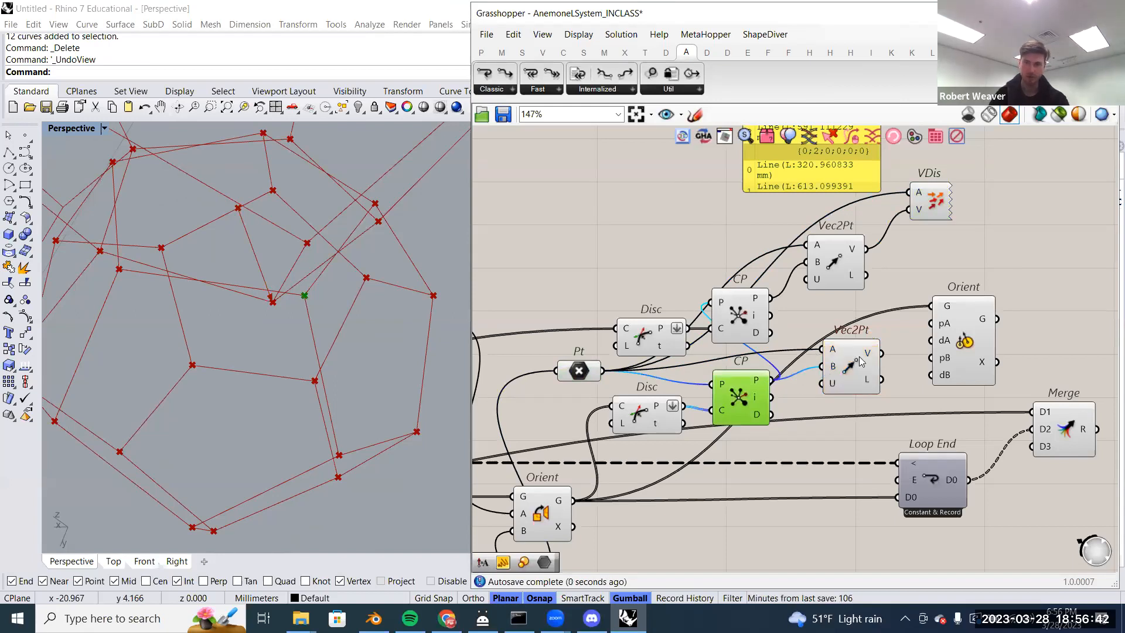
- Duplicate the Vector Display, connect the lower Vector 2Pt's V output to the copy, and select both displays to compare the vectors
right_drag(791, 398, 729, 439)
click(863, 241)
key(ctrl+c)
key(ctrl+v)
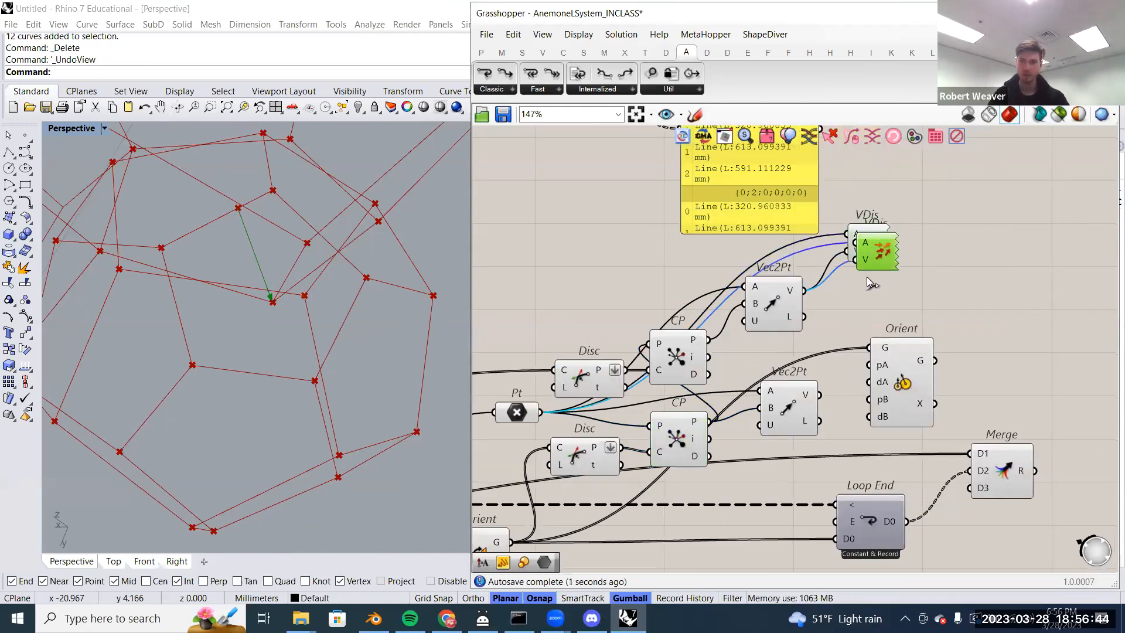
drag(876, 252, 868, 274)
drag(819, 394, 849, 282)
shift+click(866, 242)
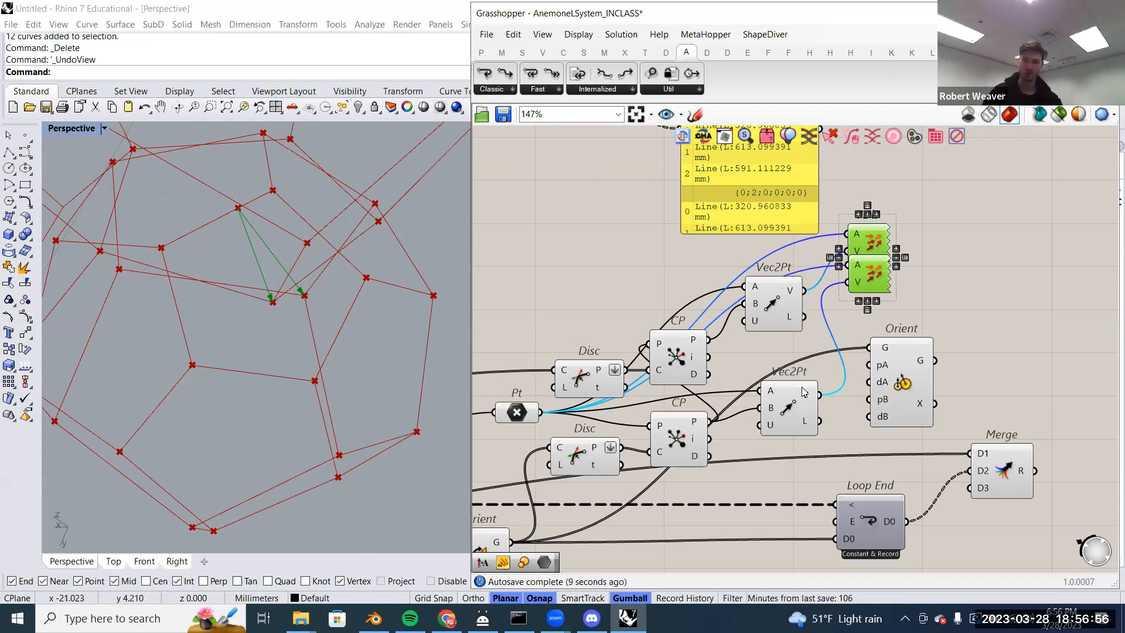
- Move Orient Direction farther from the vector components and check which vertex and vector each branch supplies
drag(912, 384, 985, 359)
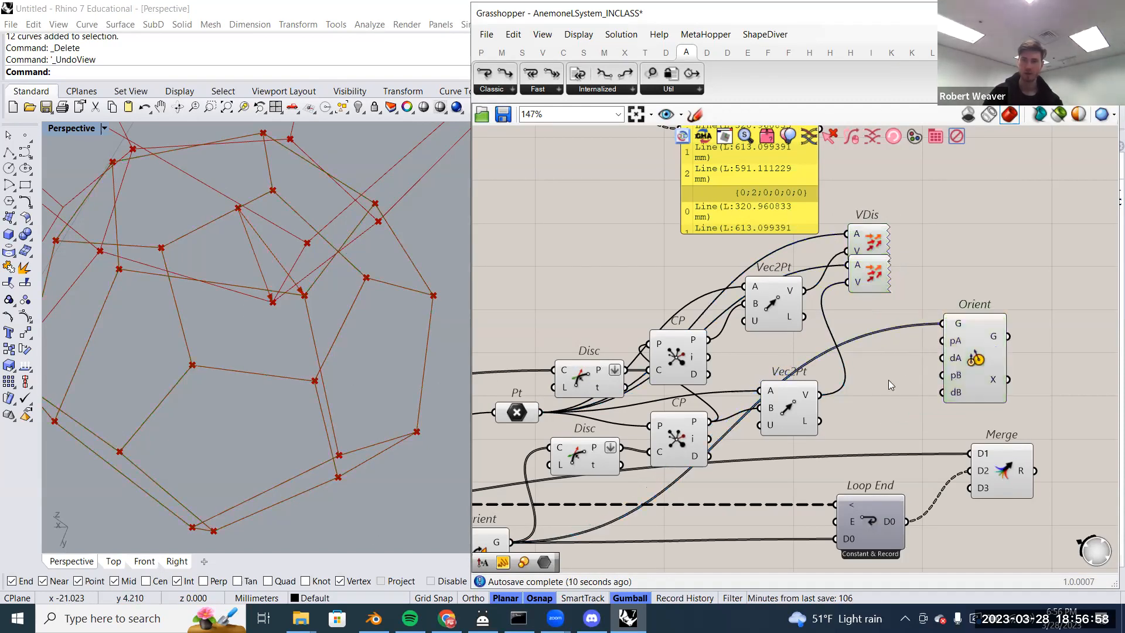
click(690, 354)
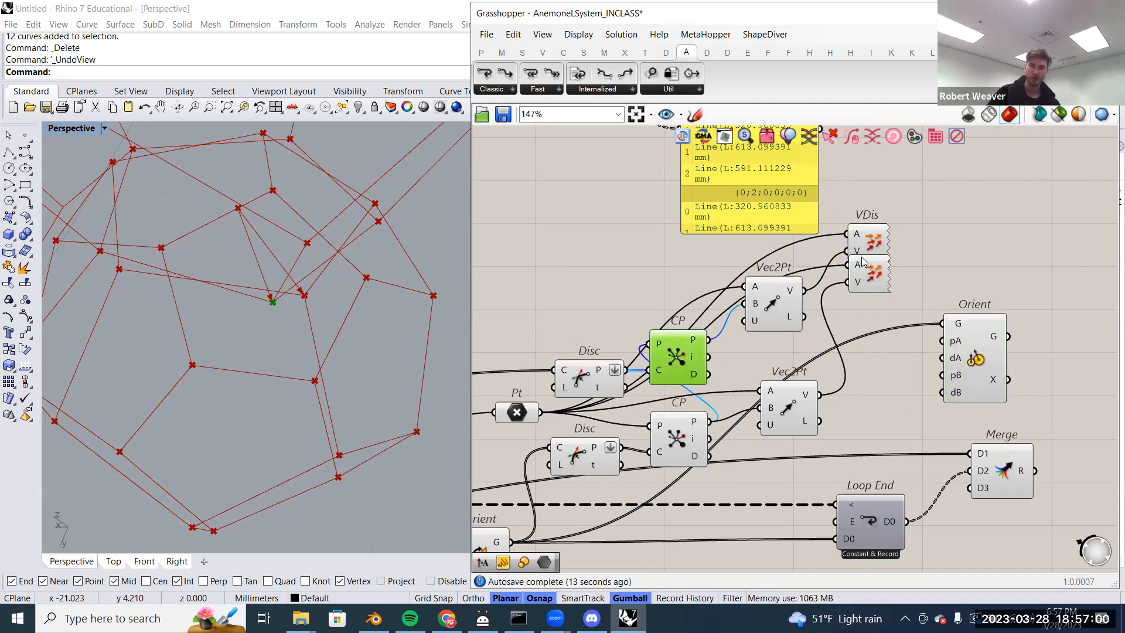
click(864, 239)
mouse_move(752, 312)
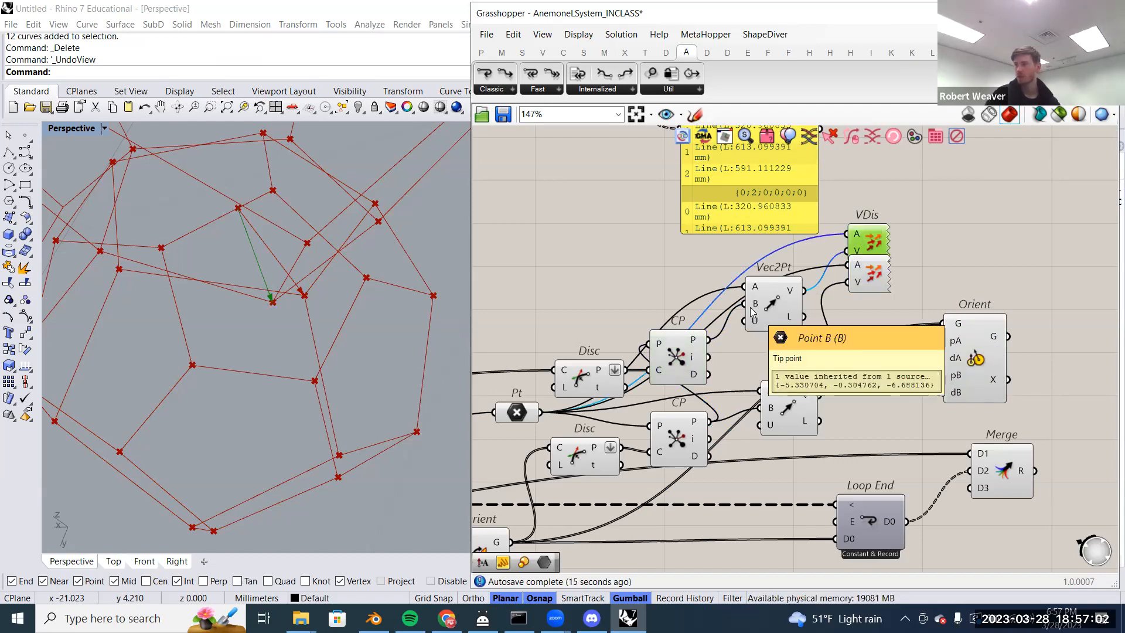
click(802, 407)
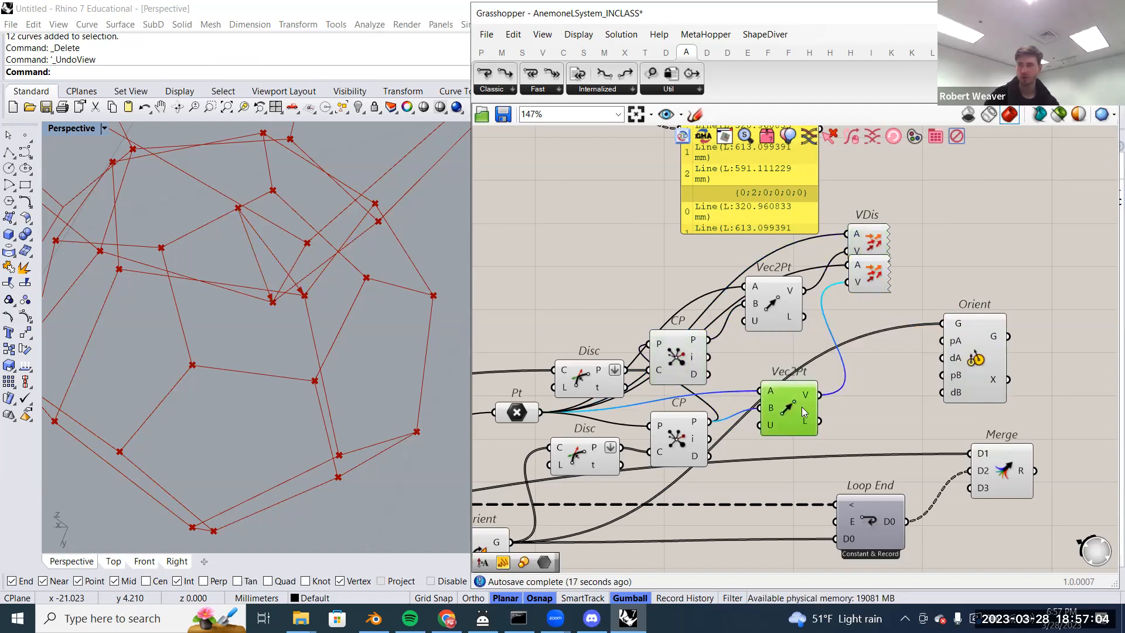
mouse_move(801, 406)
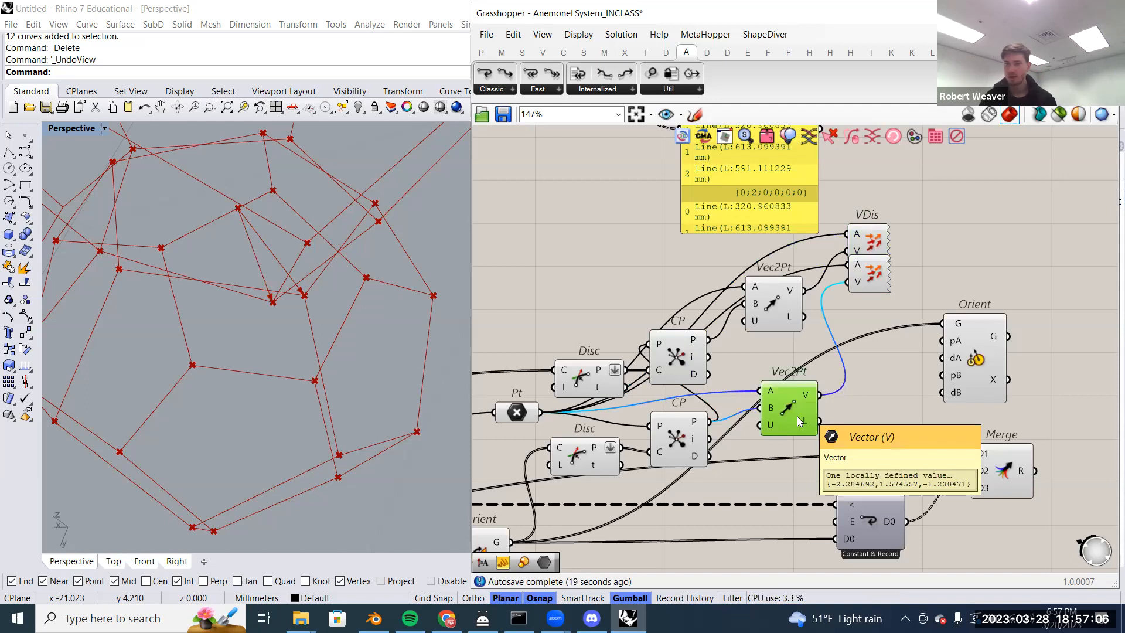
- Connect the lower Closest Point's P output to Orient Direction's pA input and the lower Vector 2Pt's V output to dA
click(688, 426)
right_drag(411, 338, 331, 384)
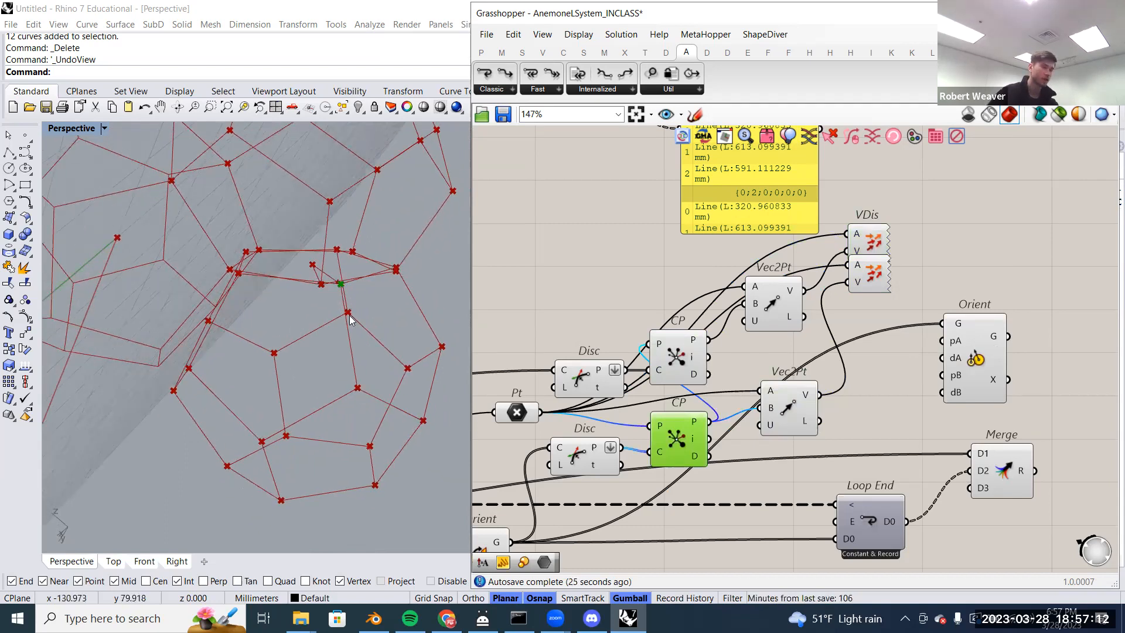
right_drag(362, 326, 317, 307)
drag(710, 421, 943, 341)
click(812, 403)
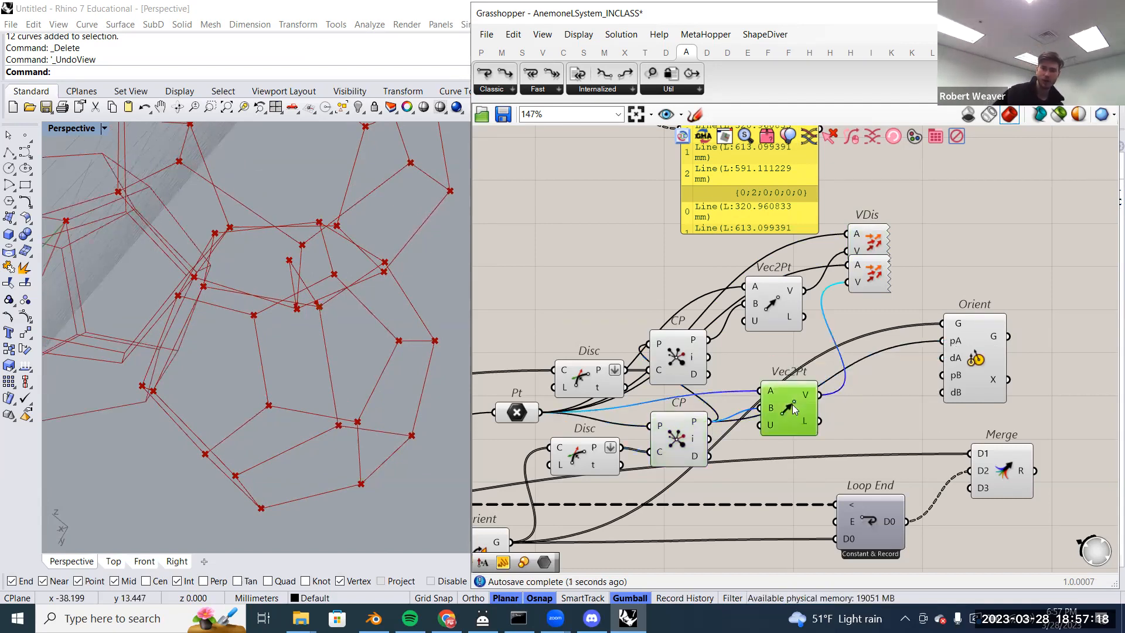
click(863, 269)
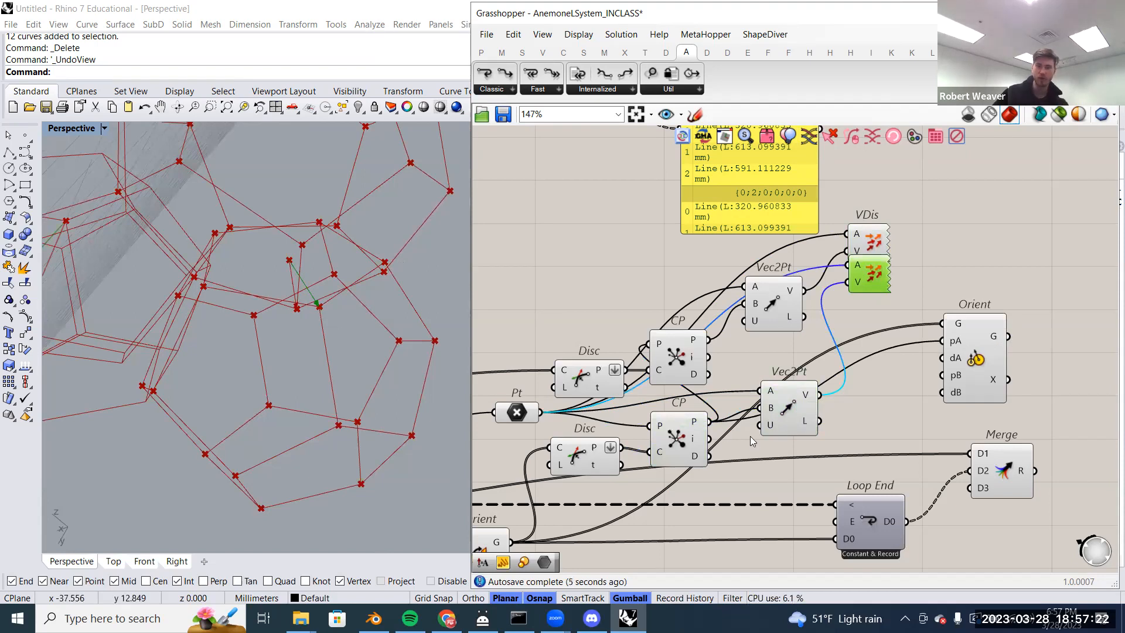
shift+click(680, 439)
drag(824, 405, 951, 360)
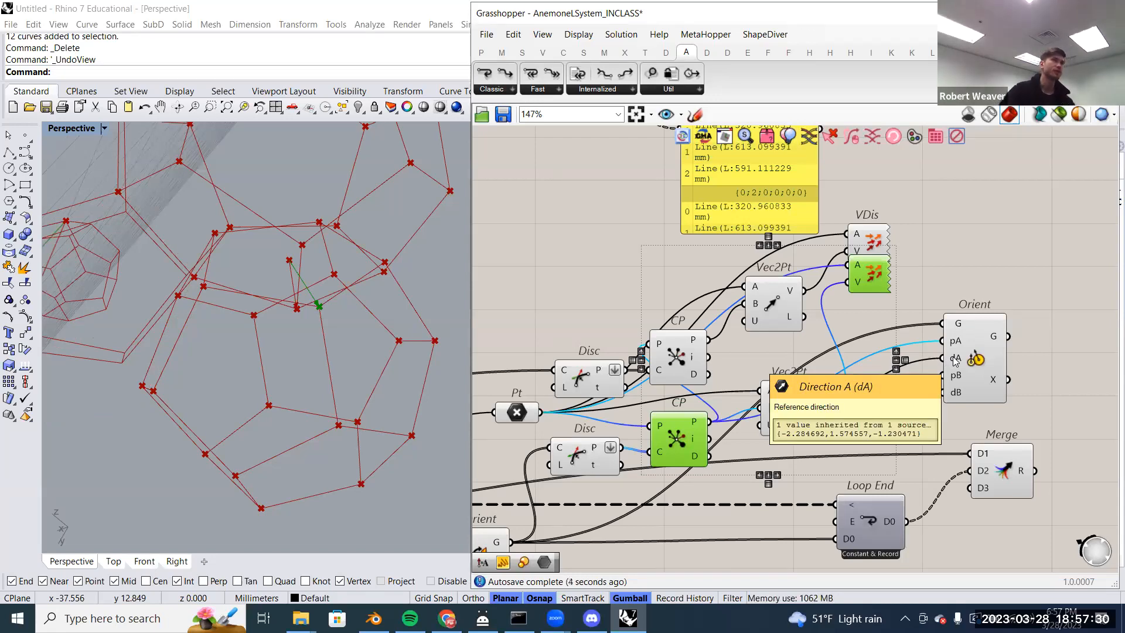
- Connect the upper Closest Point's P output to Orient Direction's pB input and the upper Vector 2Pt's V output to dB
click(690, 359)
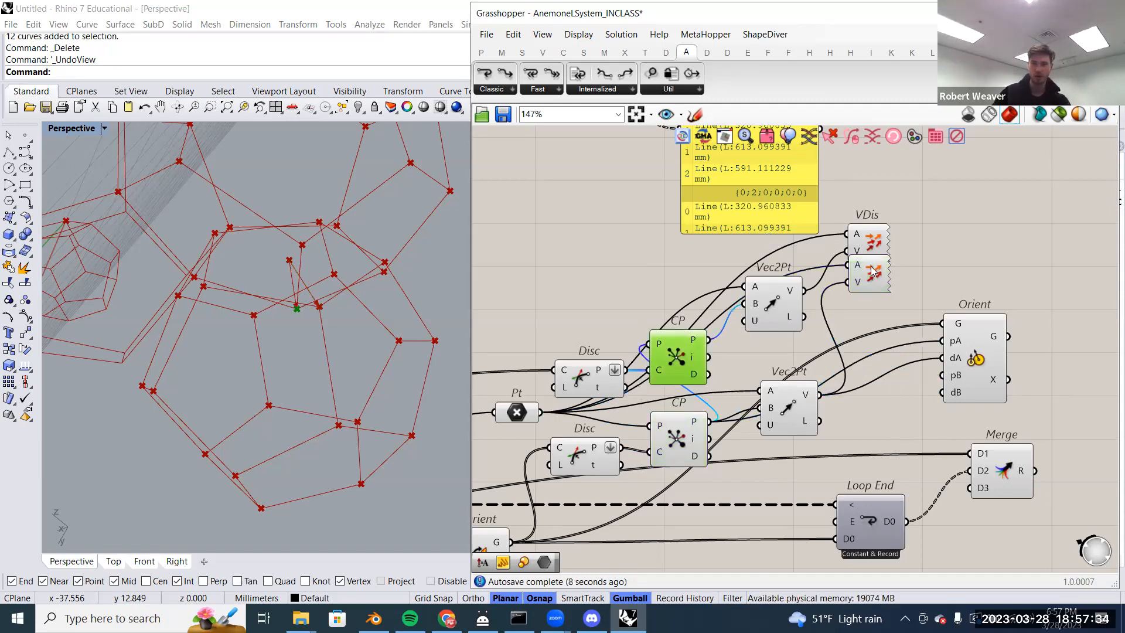
shift+click(864, 241)
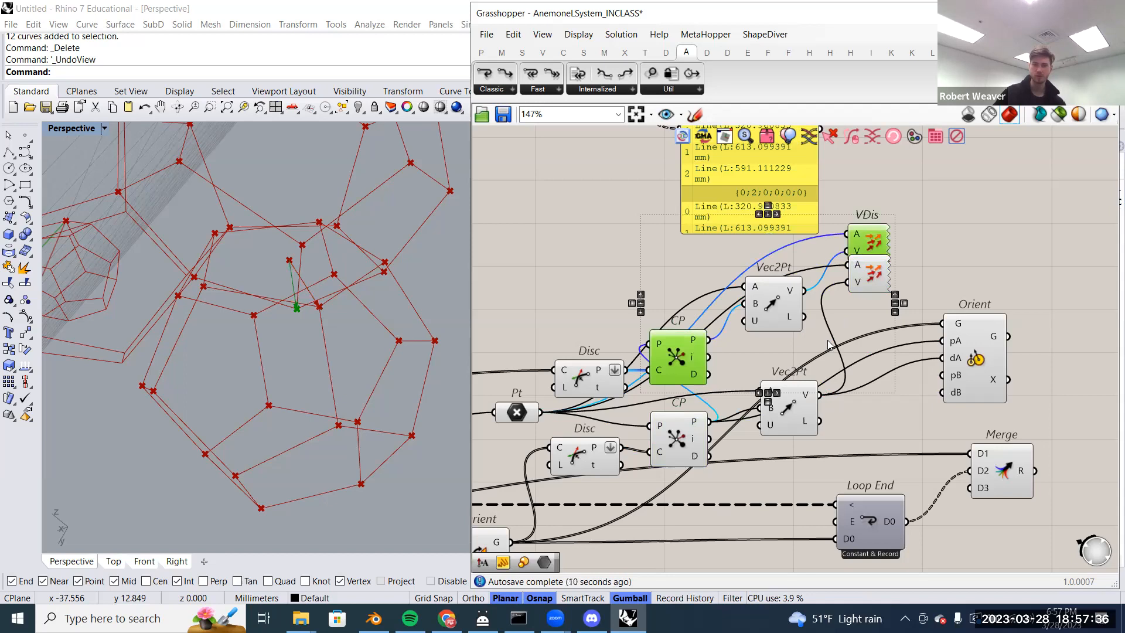
drag(795, 341, 949, 376)
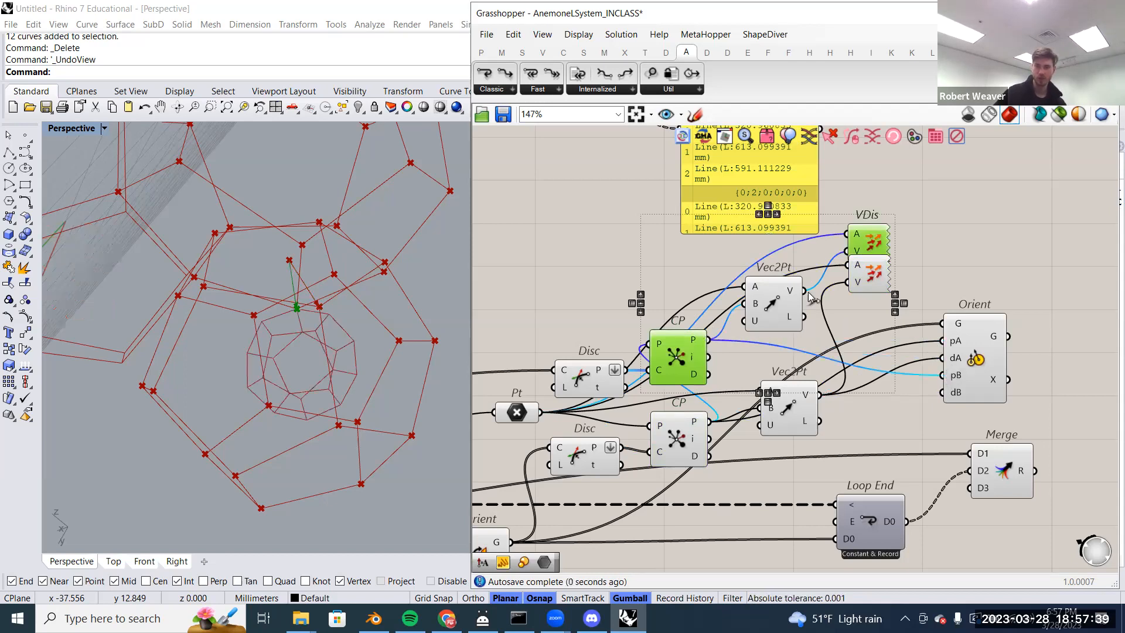
click(774, 303)
drag(800, 293, 944, 398)
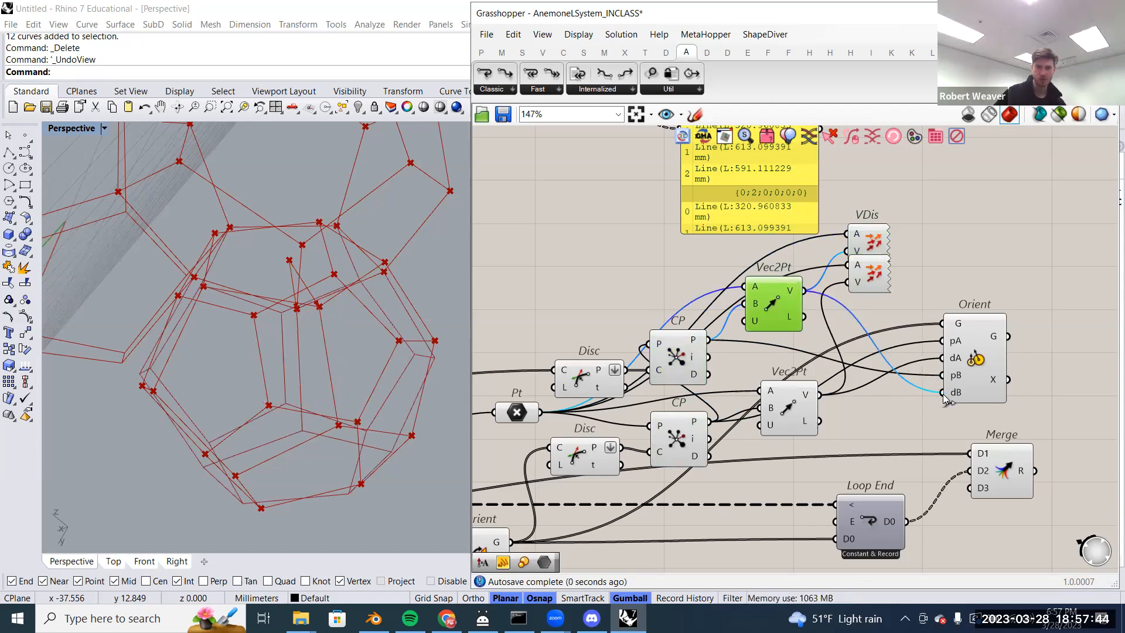
- Turn off the Merge preview and examine how the Orient Direction result aligns with the neighbouring cell's vertices
click(967, 372)
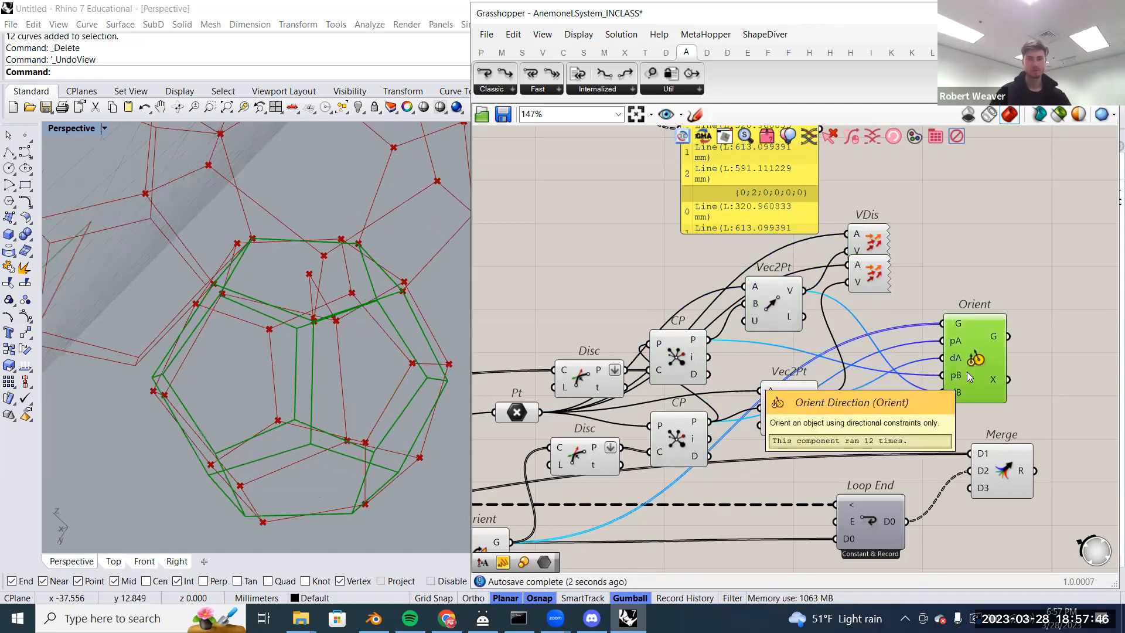
right_drag(352, 275, 249, 334)
right_drag(848, 404, 868, 349)
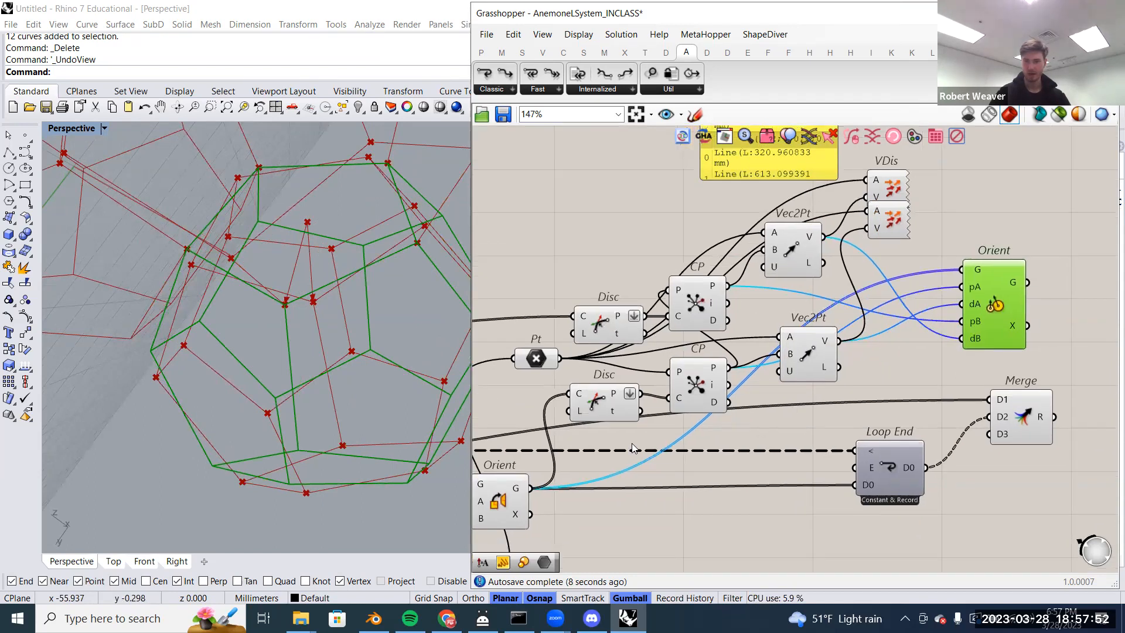
right_drag(632, 448, 786, 391)
right_drag(847, 448, 631, 501)
right_click(946, 404)
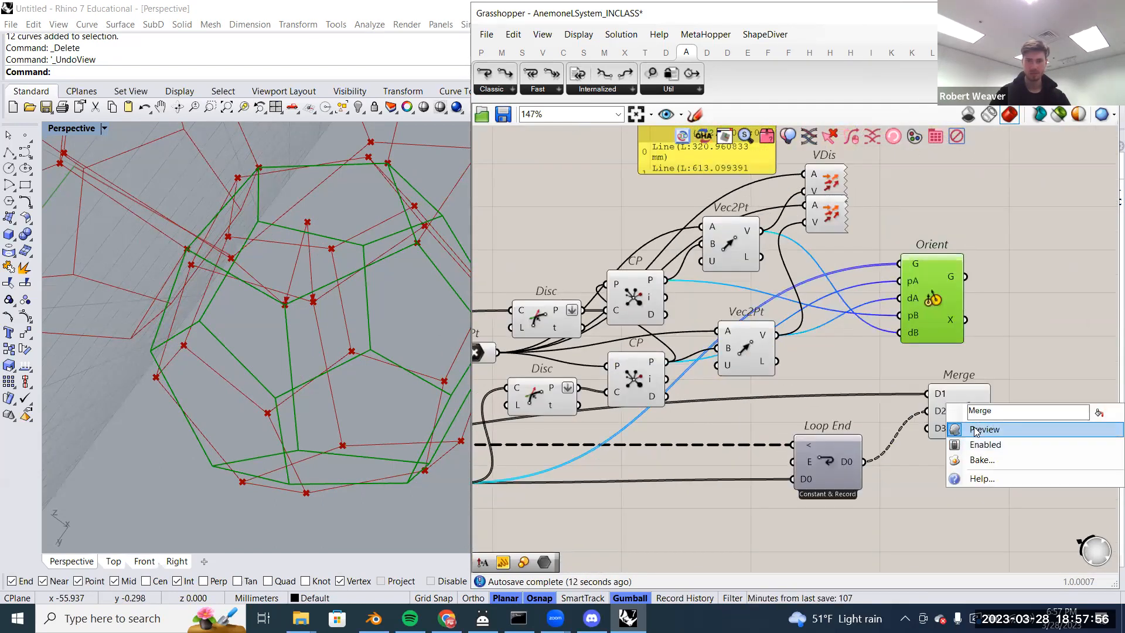
click(976, 432)
scroll(284, 370, up, 5)
right_drag(337, 306, 337, 246)
right_drag(337, 333, 343, 326)
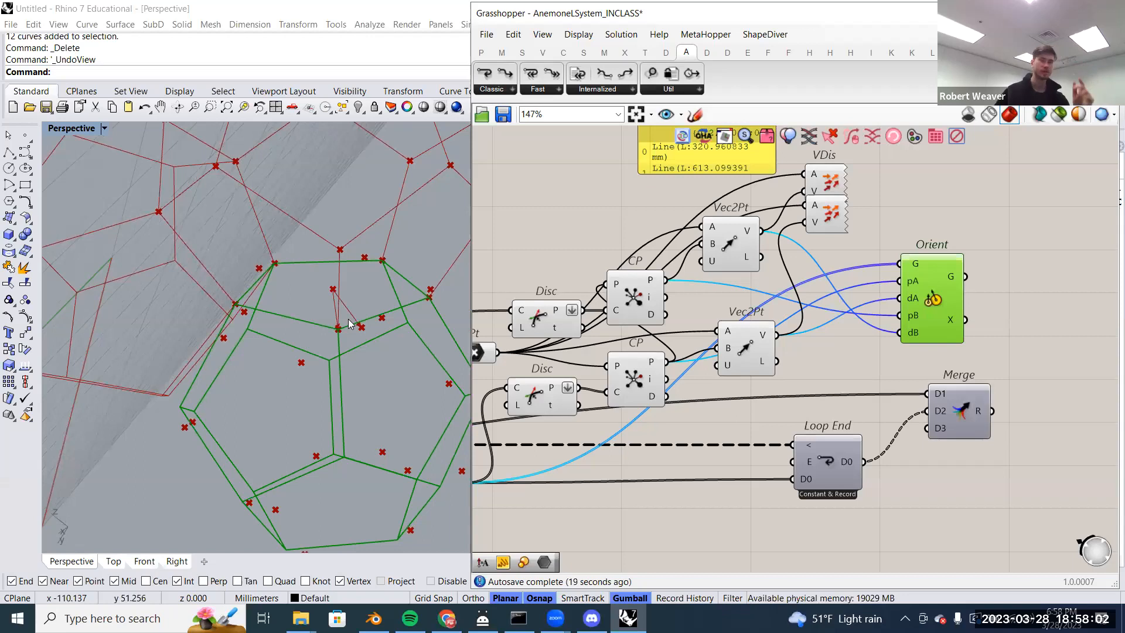
- Move Loop End and Merge together farther away from the Orient Direction component
scroll(912, 431, down, 3)
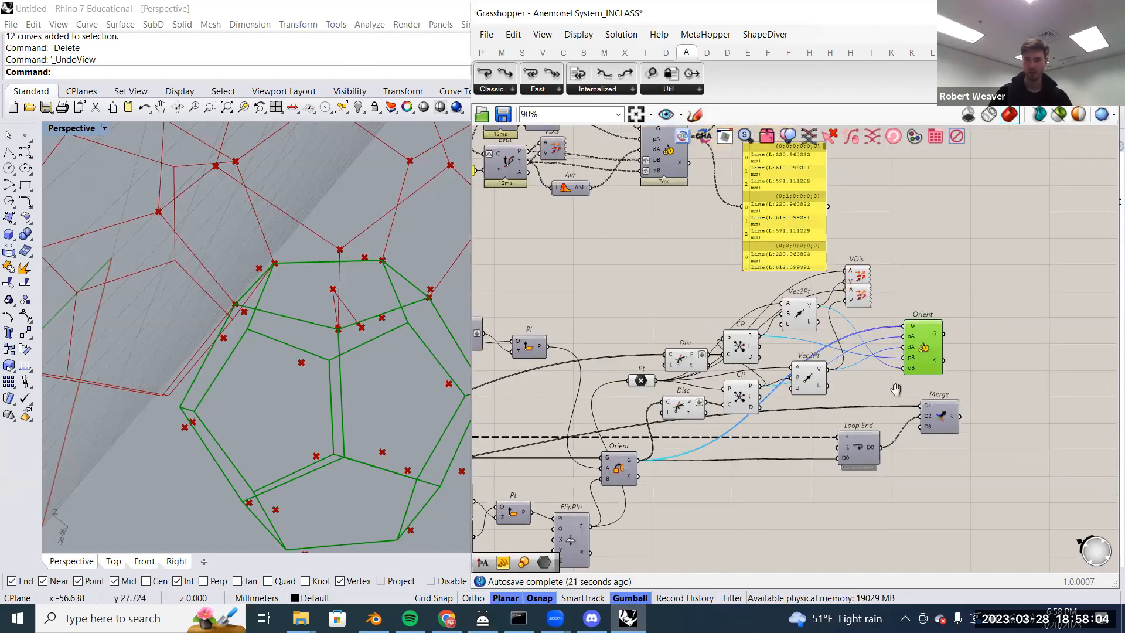
drag(944, 431, 828, 332)
drag(951, 374, 1098, 357)
- Replace the plane-based Orient's wire into Loop End's D0 input with Orient Direction's G output
click(568, 413)
click(613, 406)
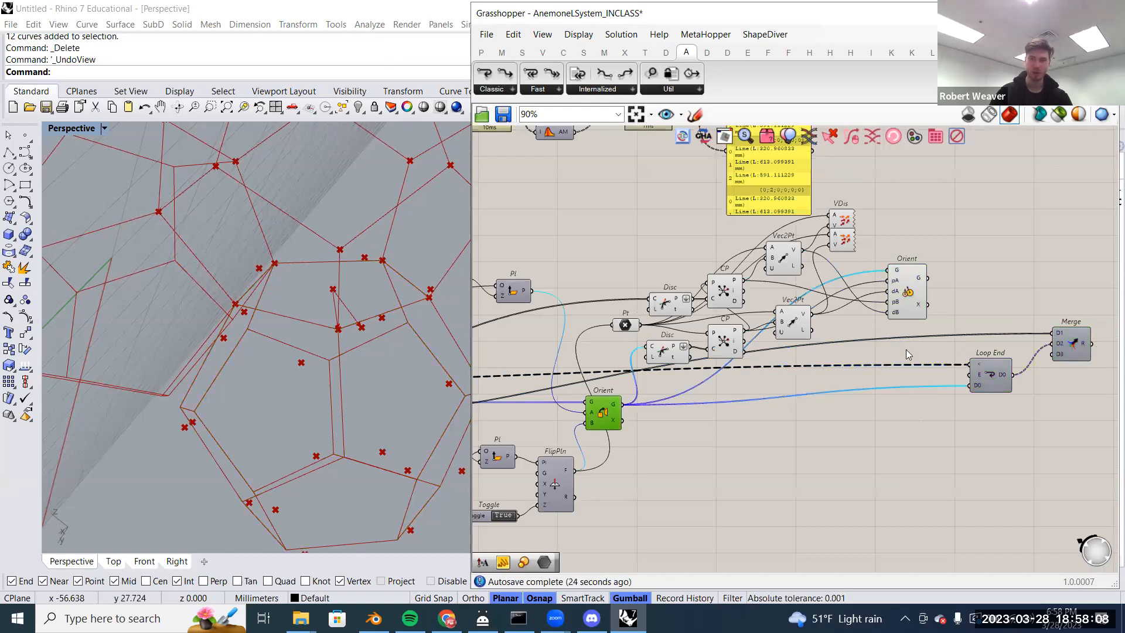
click(911, 295)
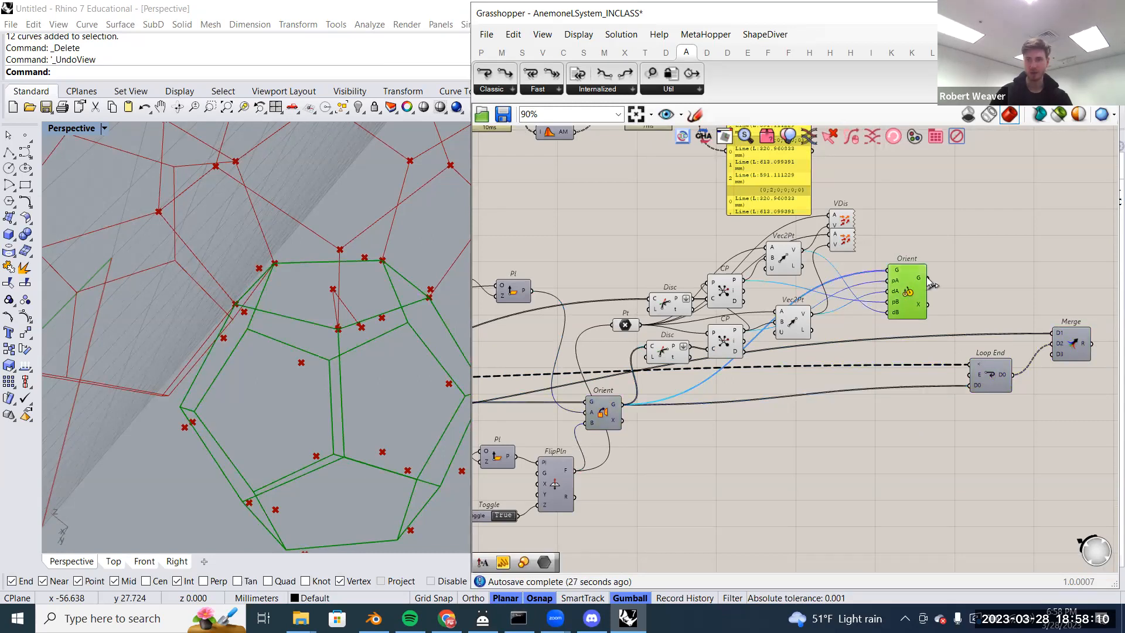
drag(953, 282, 971, 385)
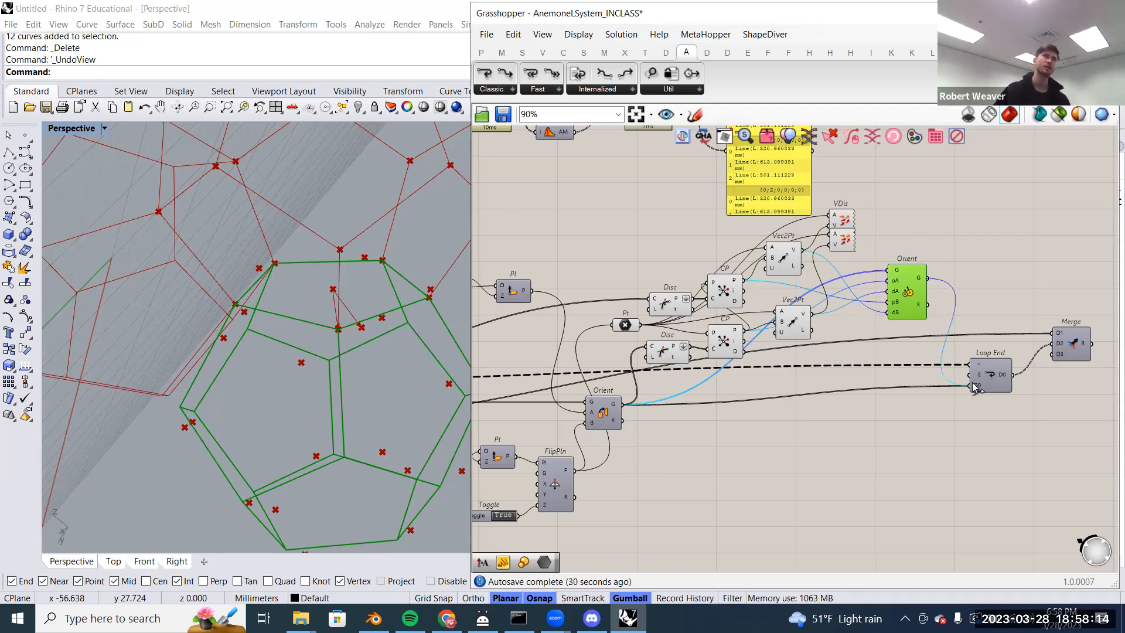
mouse_move(973, 386)
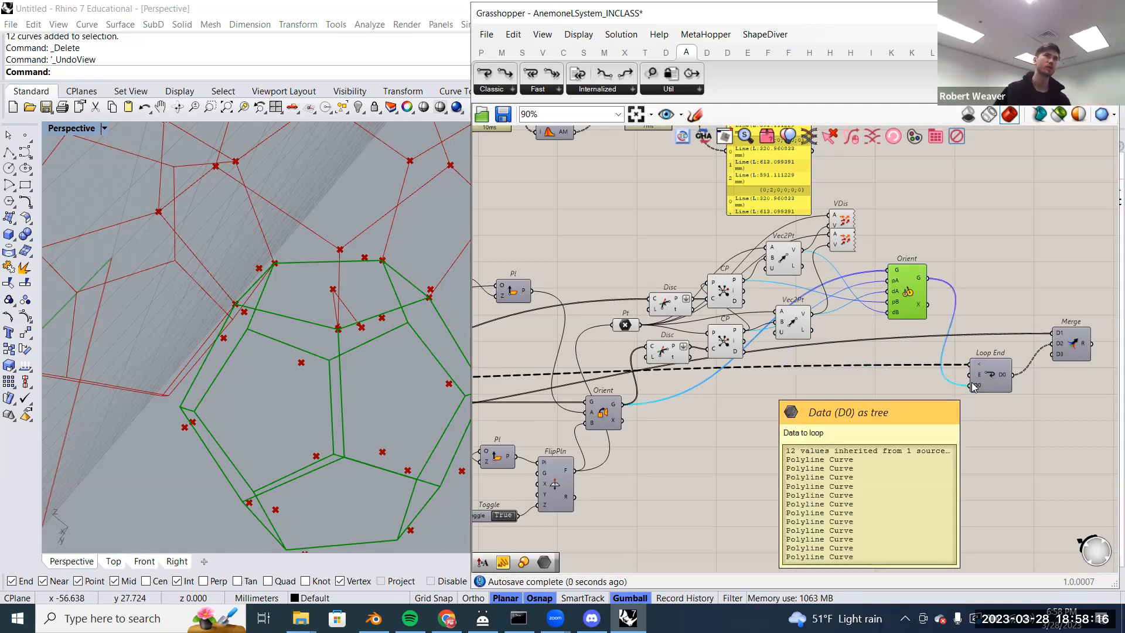
- Turn off the preview of both Orient components and the point, closest-point and vector components between them
right_drag(929, 415, 938, 421)
drag(947, 426, 584, 211)
right_click(584, 211)
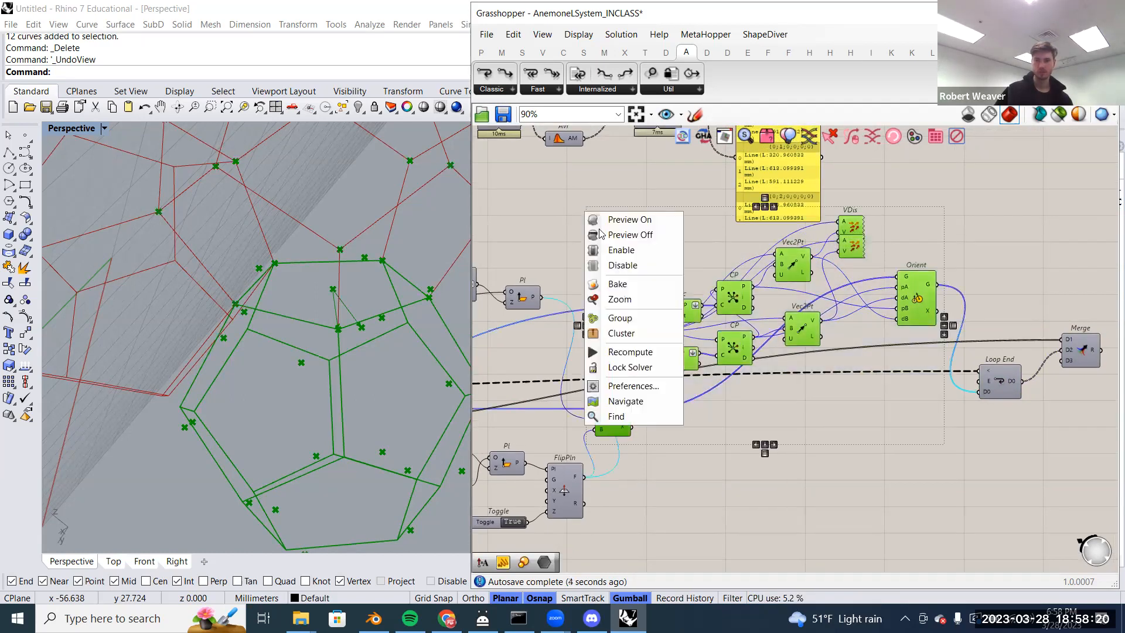
click(607, 234)
right_drag(592, 228, 619, 231)
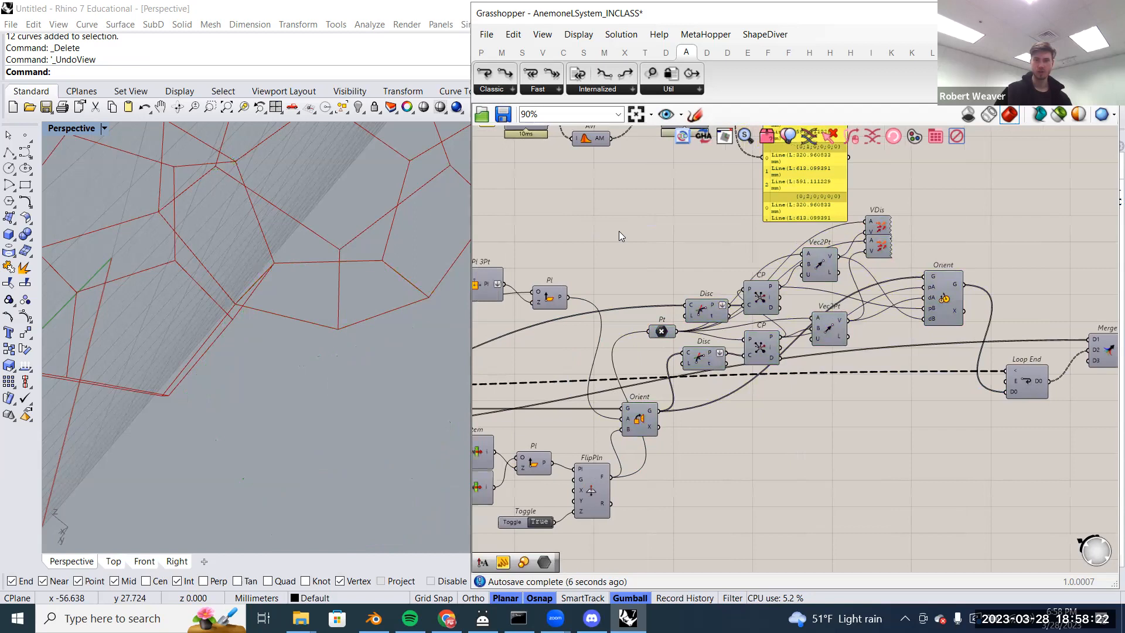
- Turn the Merge component's preview back on
right_drag(908, 354, 785, 379)
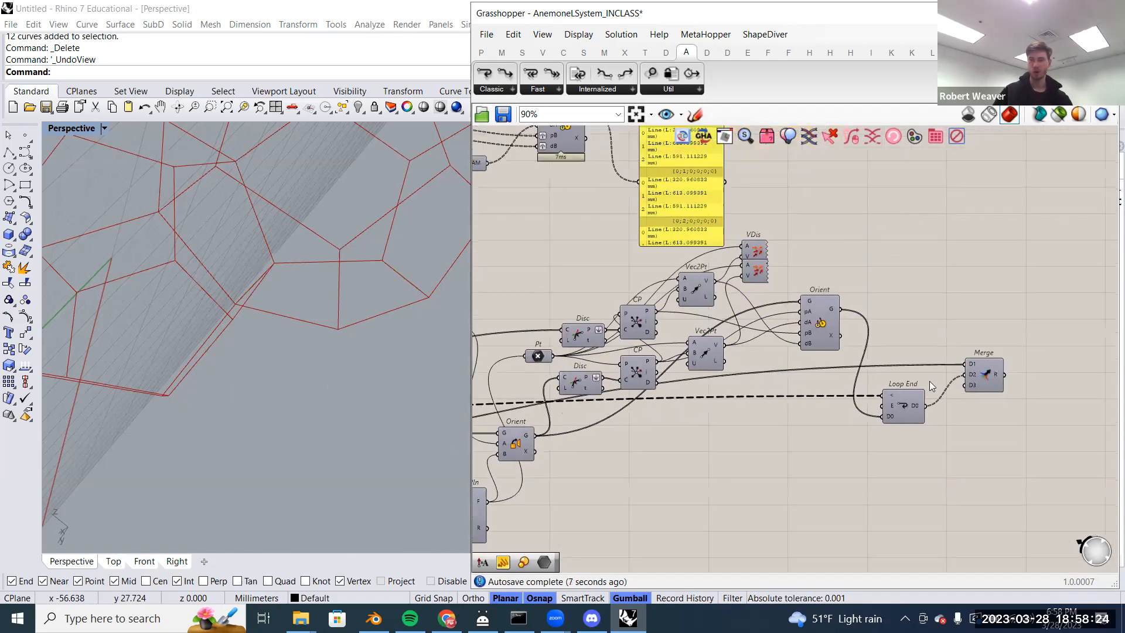
right_click(985, 370)
click(1000, 396)
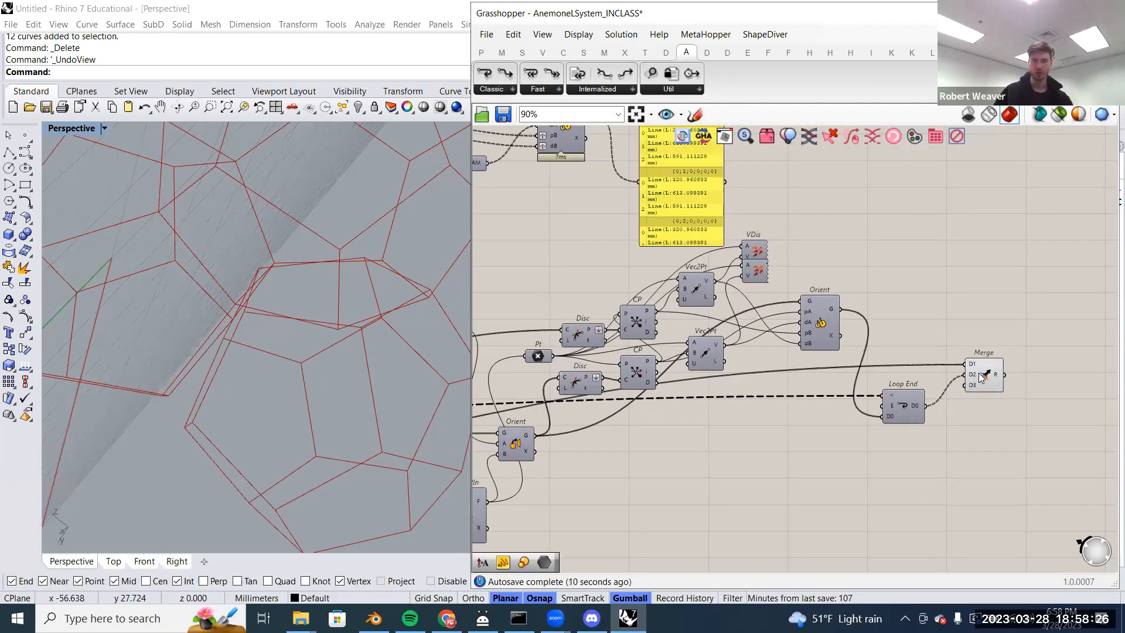
- Rerun the 3D Cell Growth loop and examine from several angles how the dodecahedra meet at their shared faces
scroll(910, 415, down, 4)
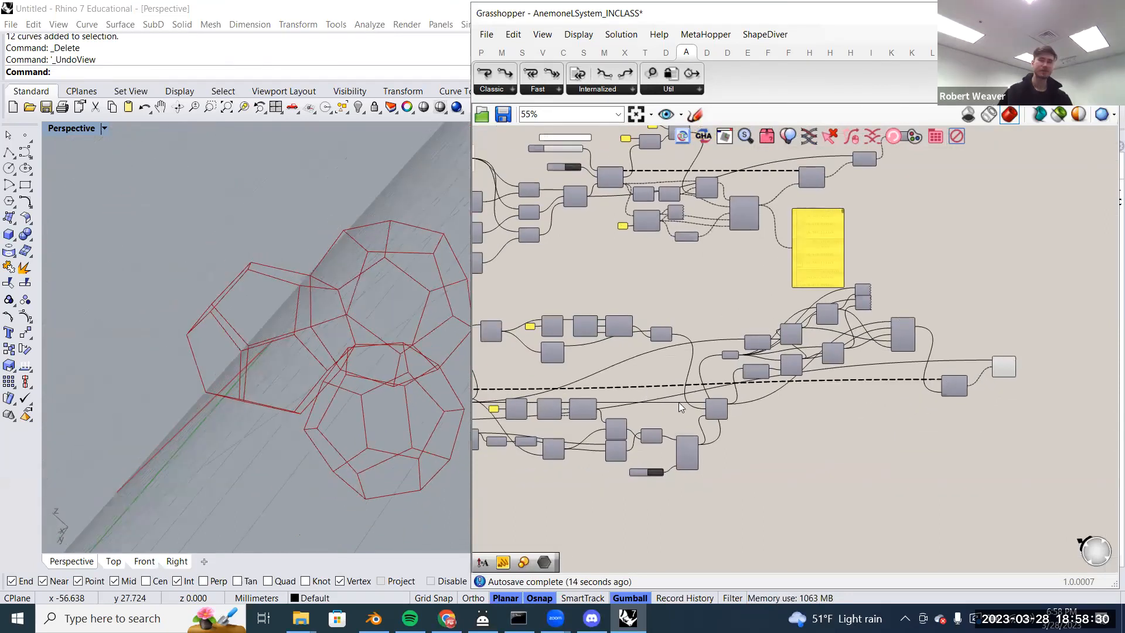
scroll(521, 393, up, 5)
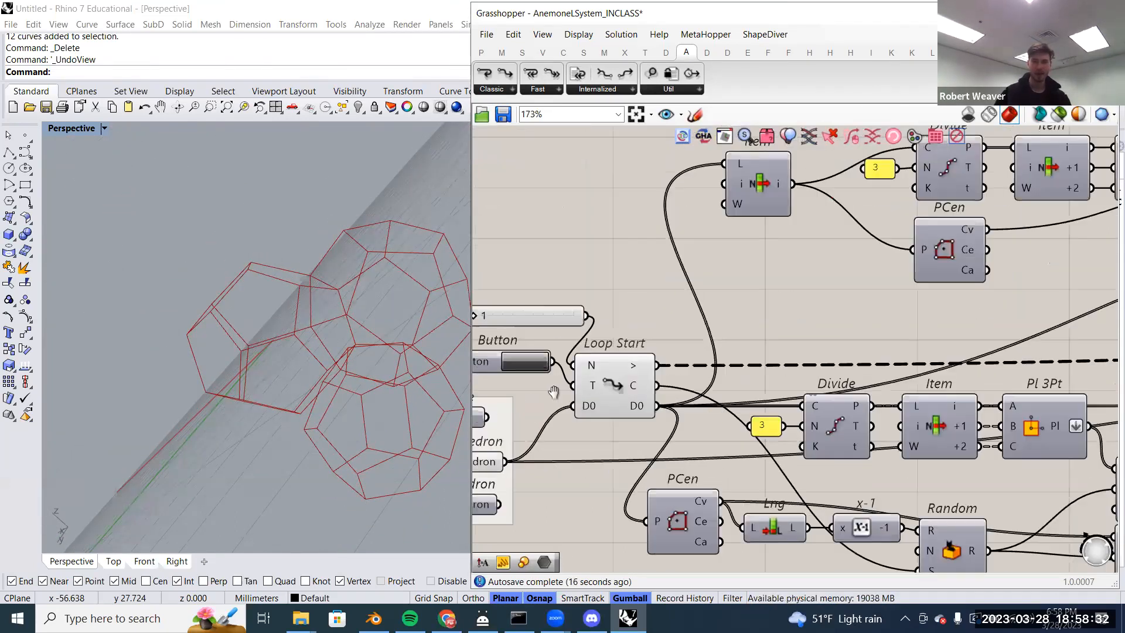
right_drag(554, 391, 604, 392)
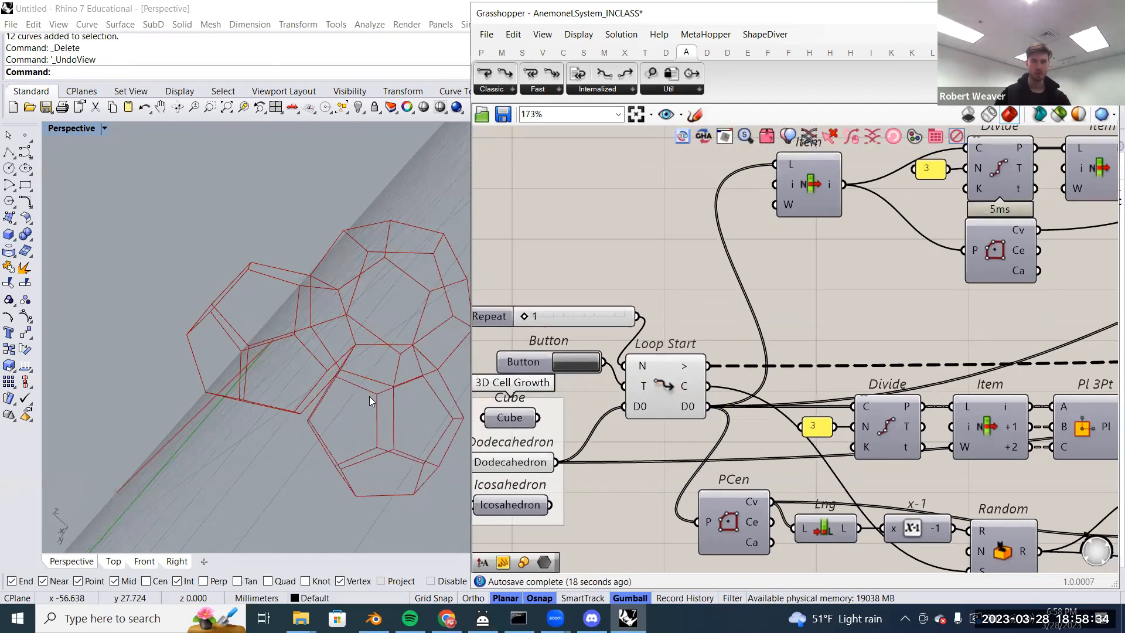
scroll(370, 396, up, 8)
right_drag(401, 338, 388, 346)
scroll(399, 354, down, 8)
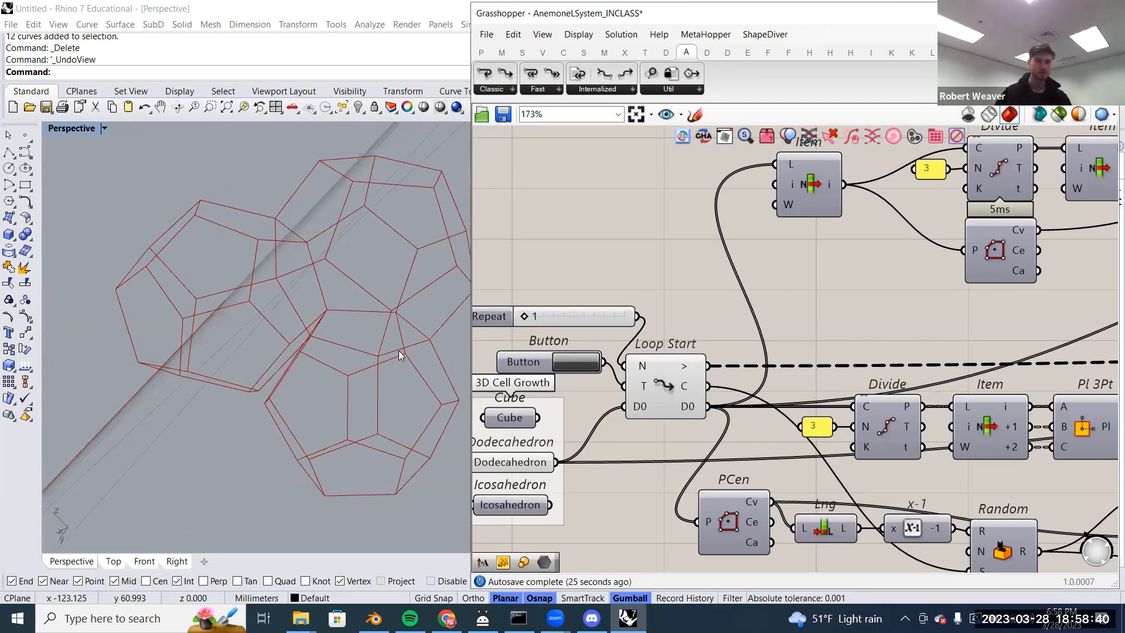
scroll(399, 351, down, 2)
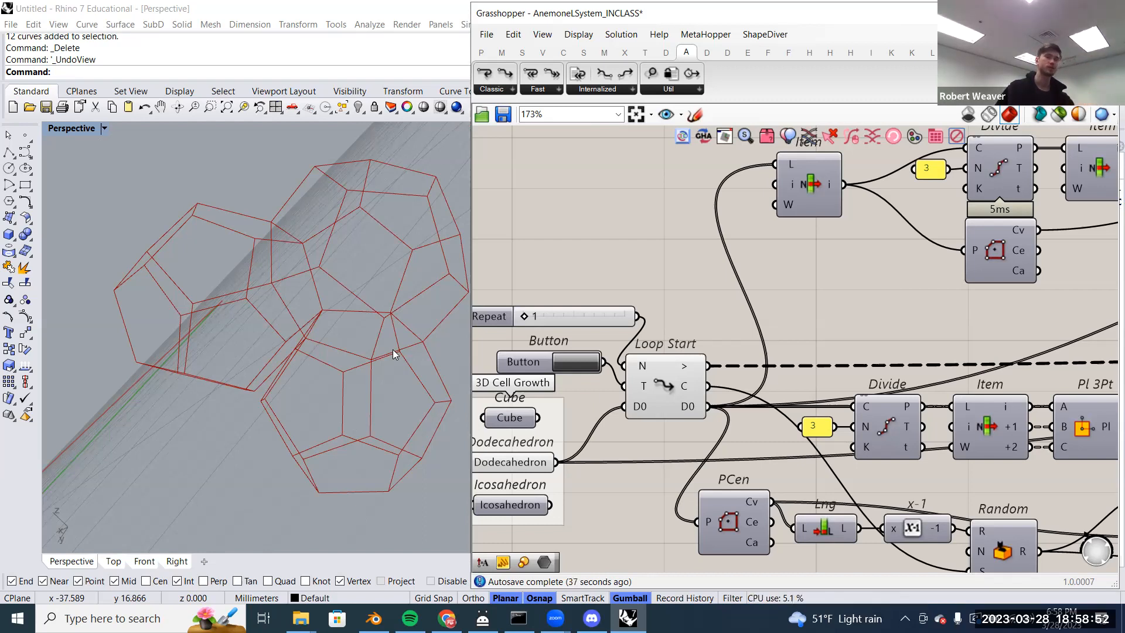
right_drag(375, 366, 332, 362)
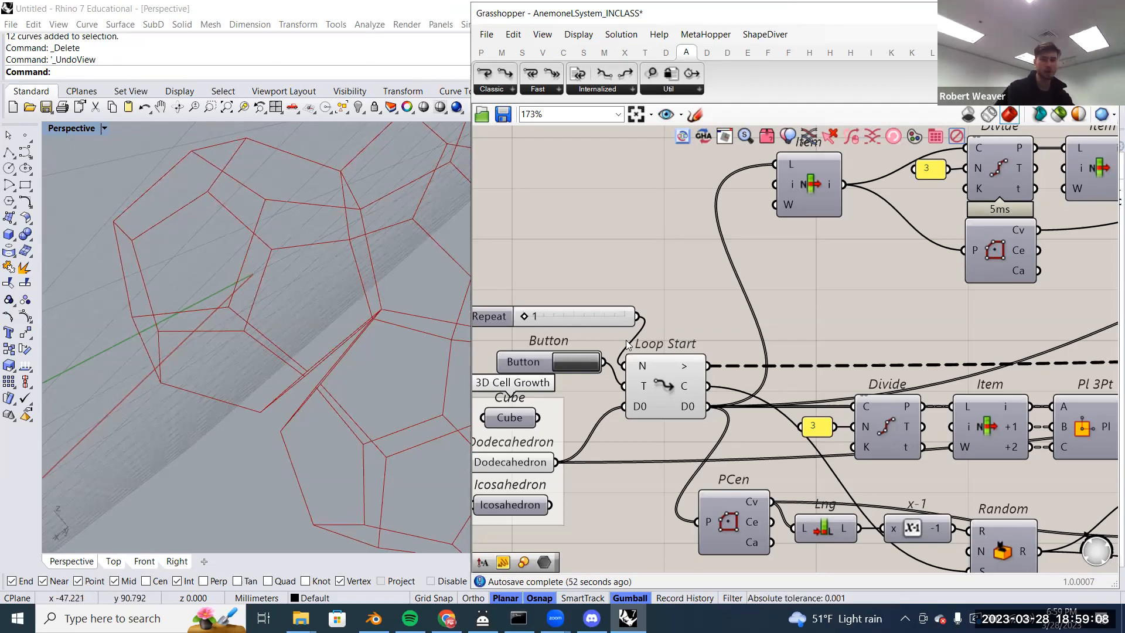
- Toggle the preview of the Dodecahedron curve parameter in the 3D Cell Growth group
scroll(626, 339, down, 3)
scroll(612, 363, up, 2)
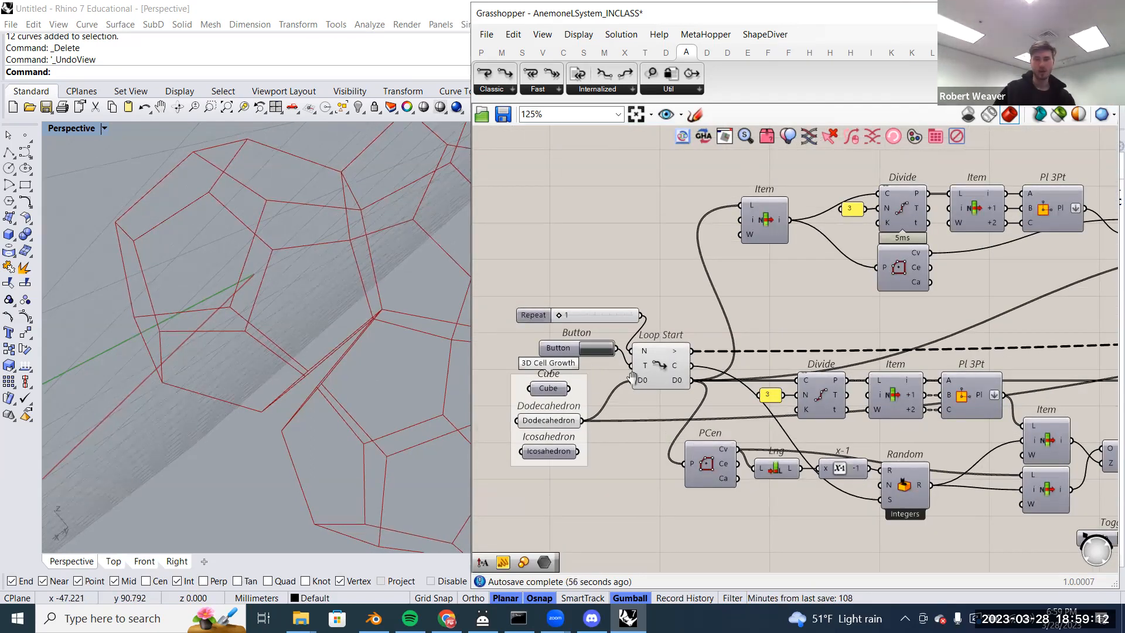
scroll(583, 383, down, 5)
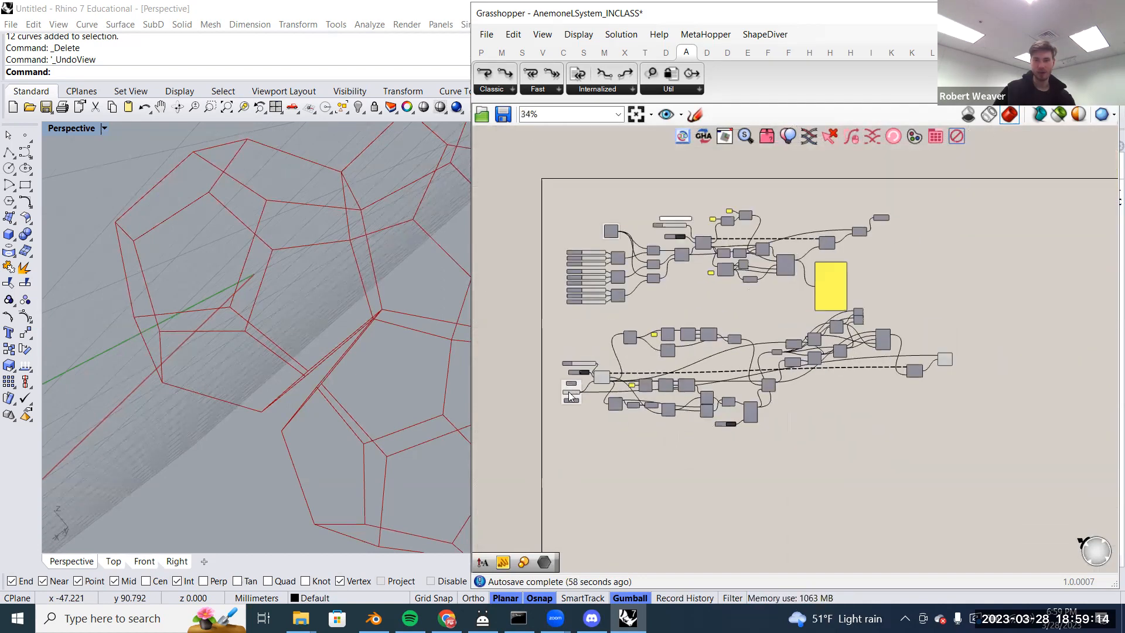
scroll(569, 396, up, 5)
right_click(566, 401)
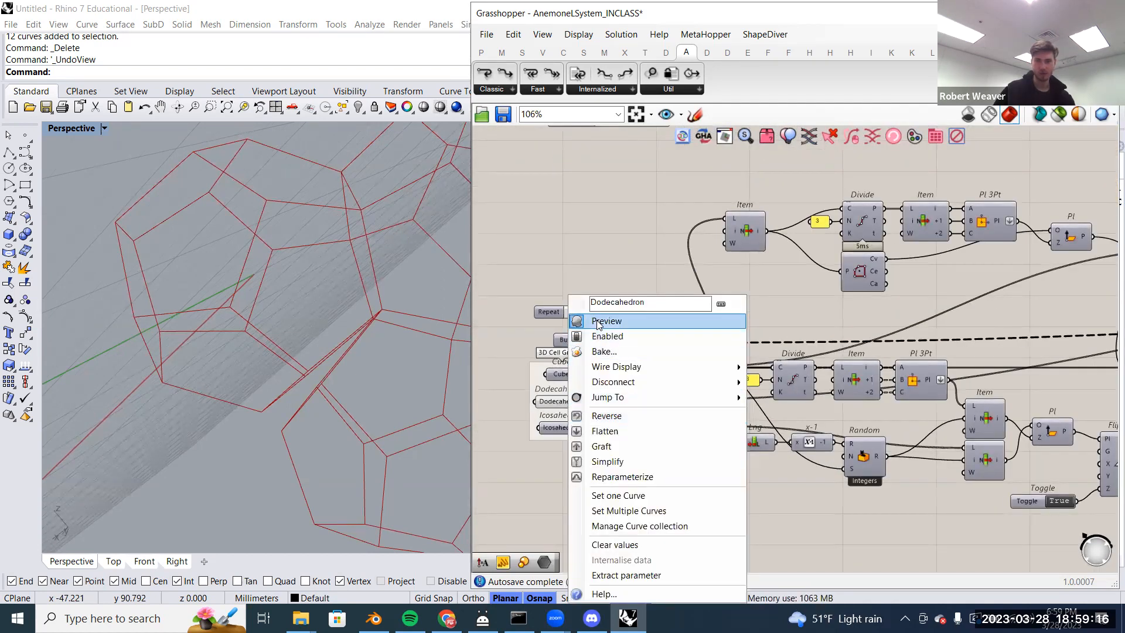
click(597, 322)
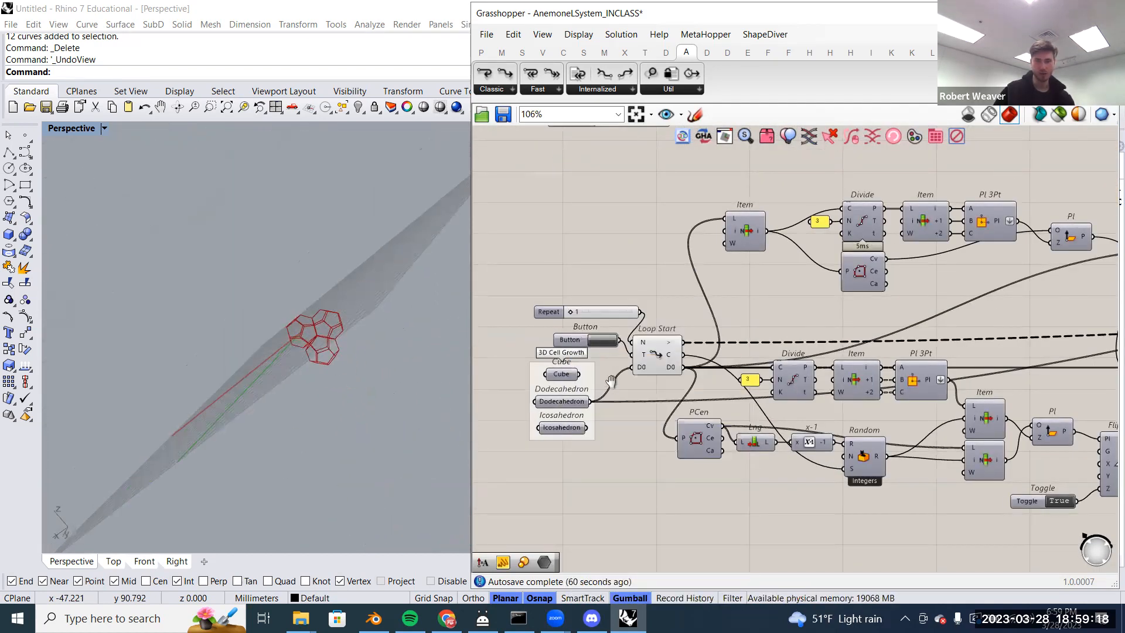
- Set the Repeat slider to 58 and run the growth loop
scroll(610, 381, up, 2)
drag(573, 329, 600, 329)
click(595, 368)
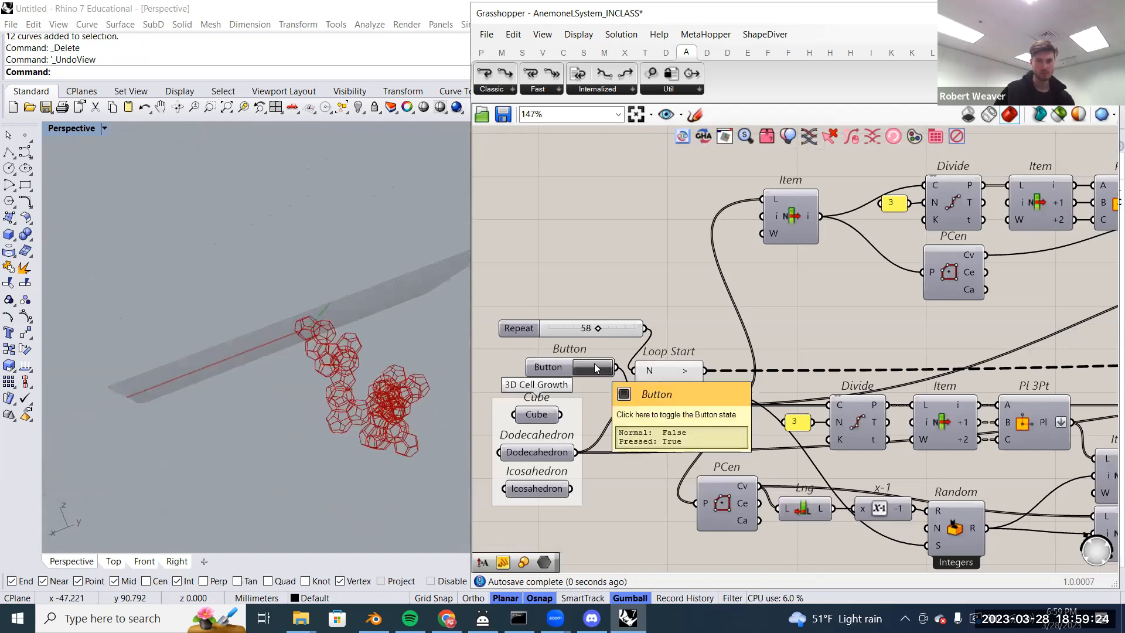
- Set the Repeat slider to 100 and rerun the growth loop
drag(599, 328, 655, 326)
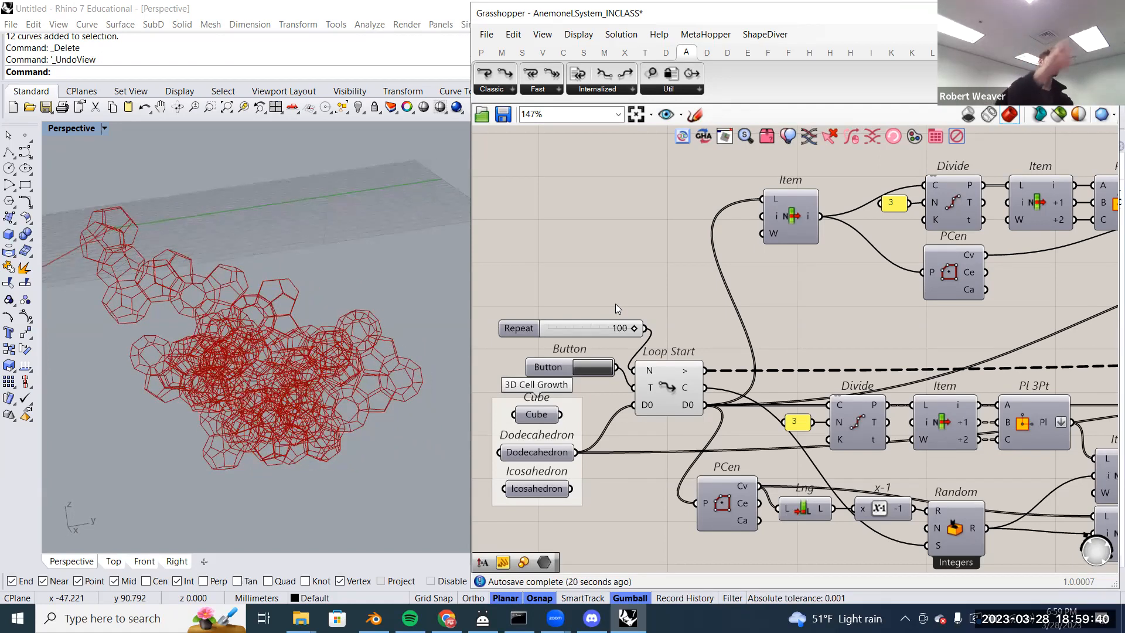
click(593, 367)
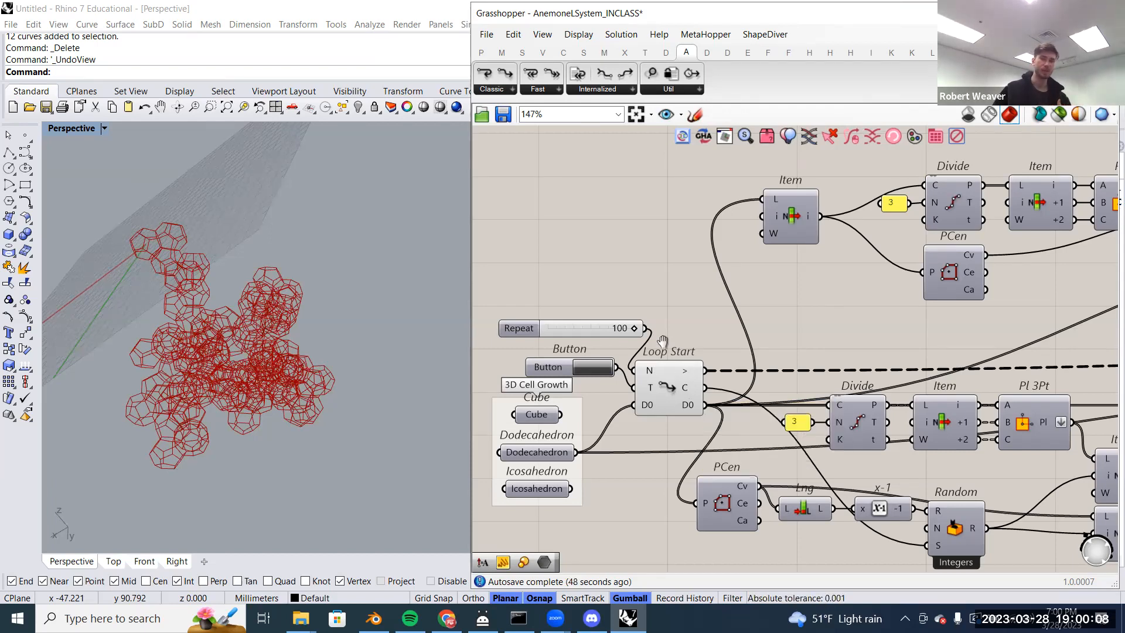
right_drag(662, 341, 616, 272)
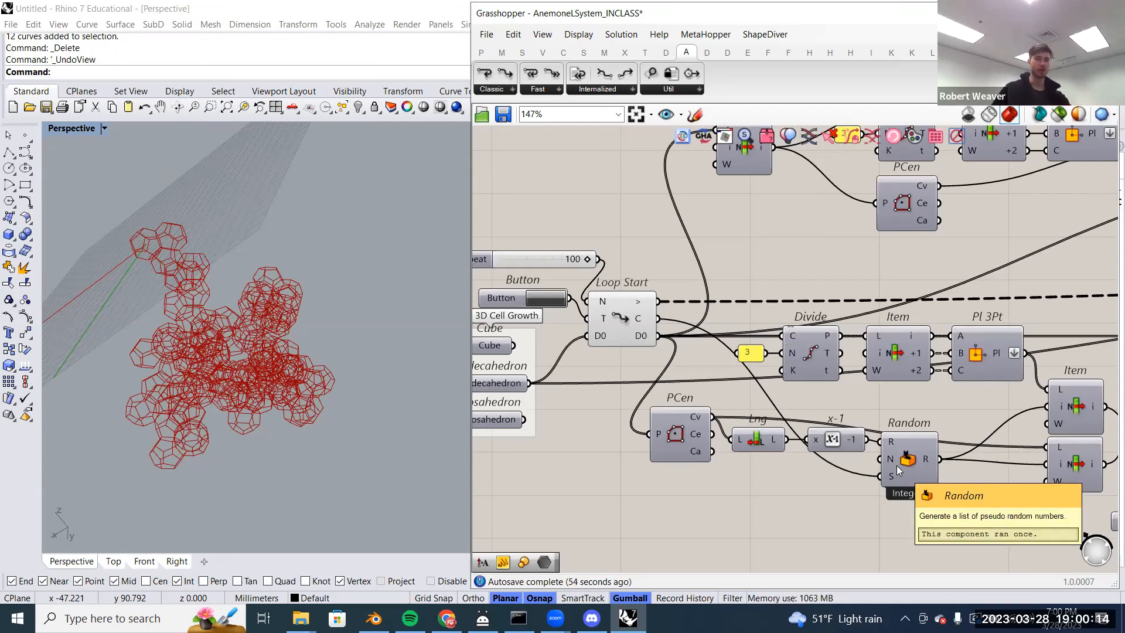
- Add an Addition component below the Random component and feed the Loop Start counter C into its A input
right_drag(782, 440, 789, 387)
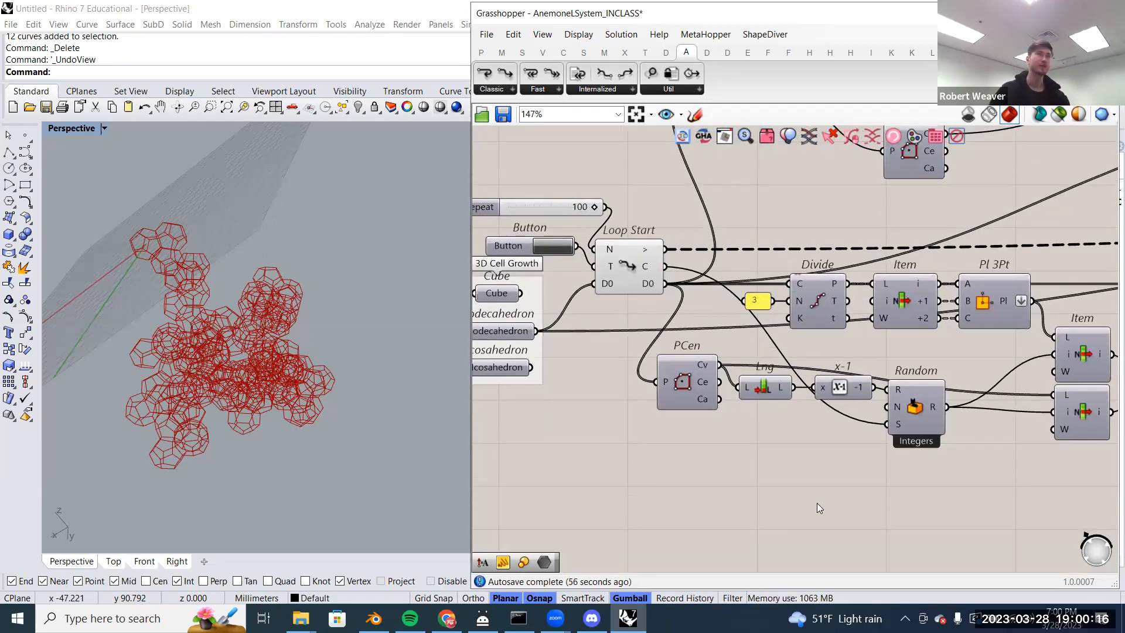
double_click(811, 489)
text(+)
key(Return)
drag(811, 486, 812, 453)
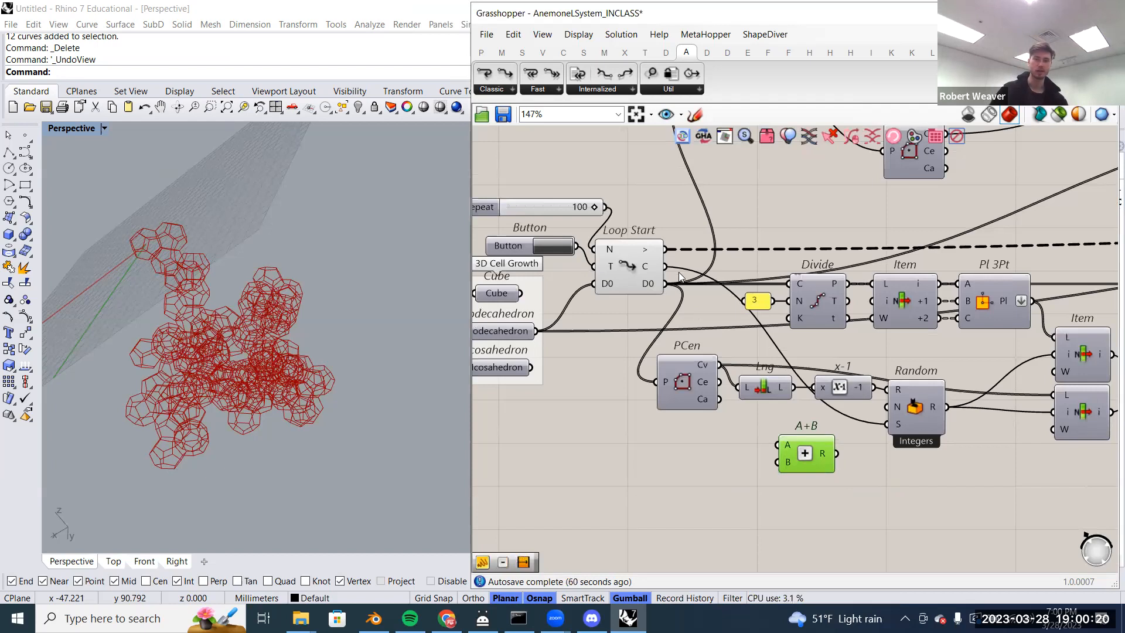
drag(776, 409, 782, 443)
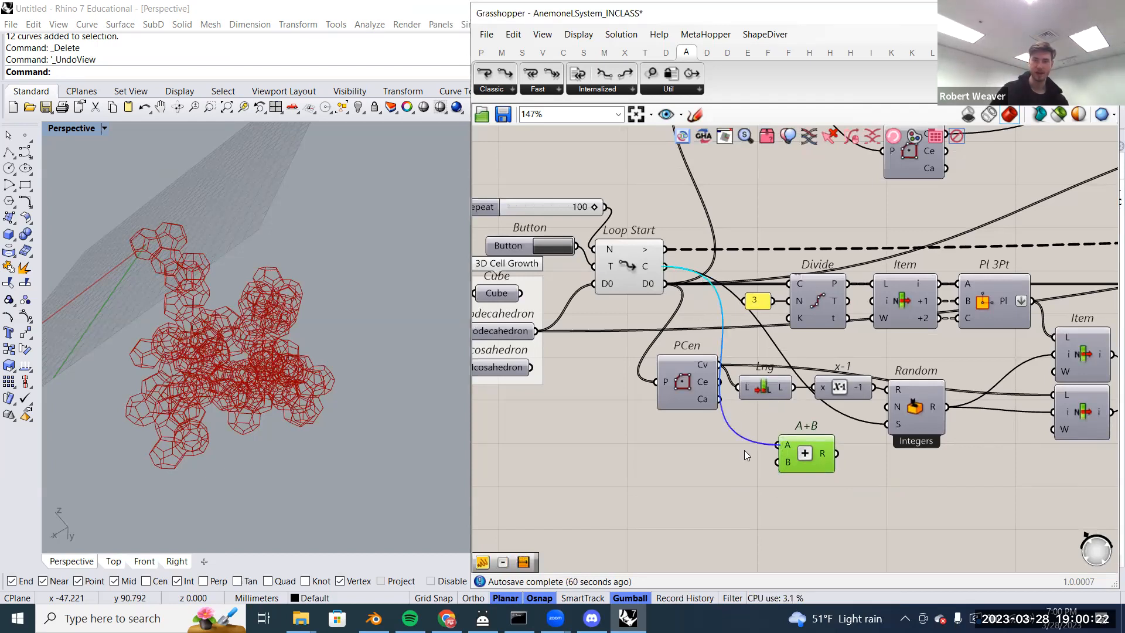
- Add a 1 to 100 number slider at 1 to the Addition's B input and wire the sum into the Random seed
right_drag(745, 451, 778, 429)
click(665, 445)
double_click(664, 449)
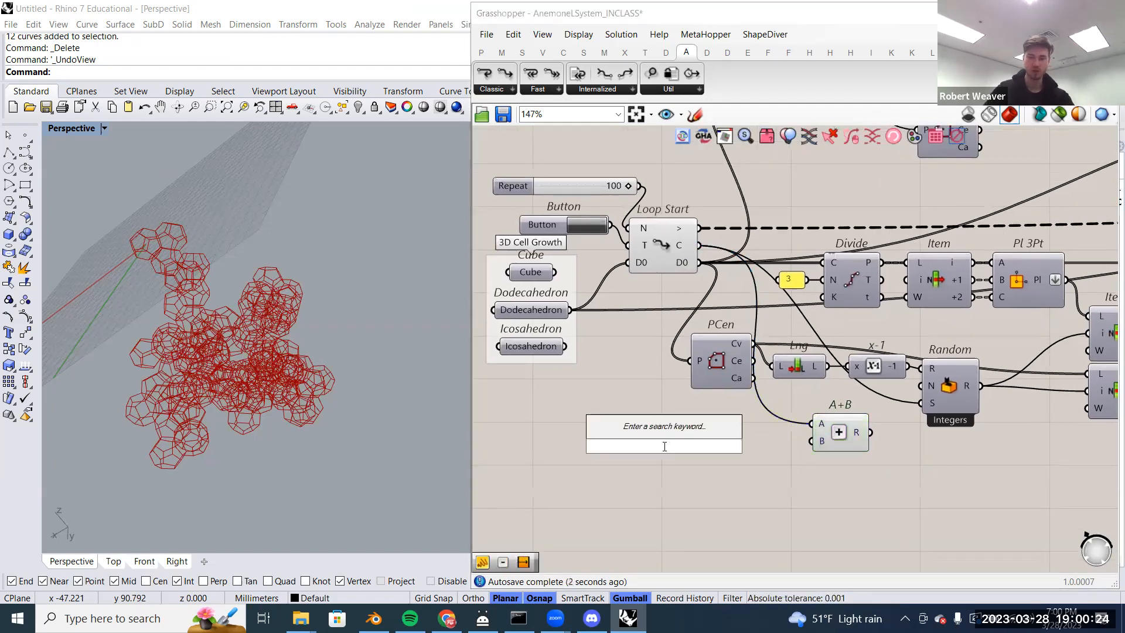
text(1..100)
key(Return)
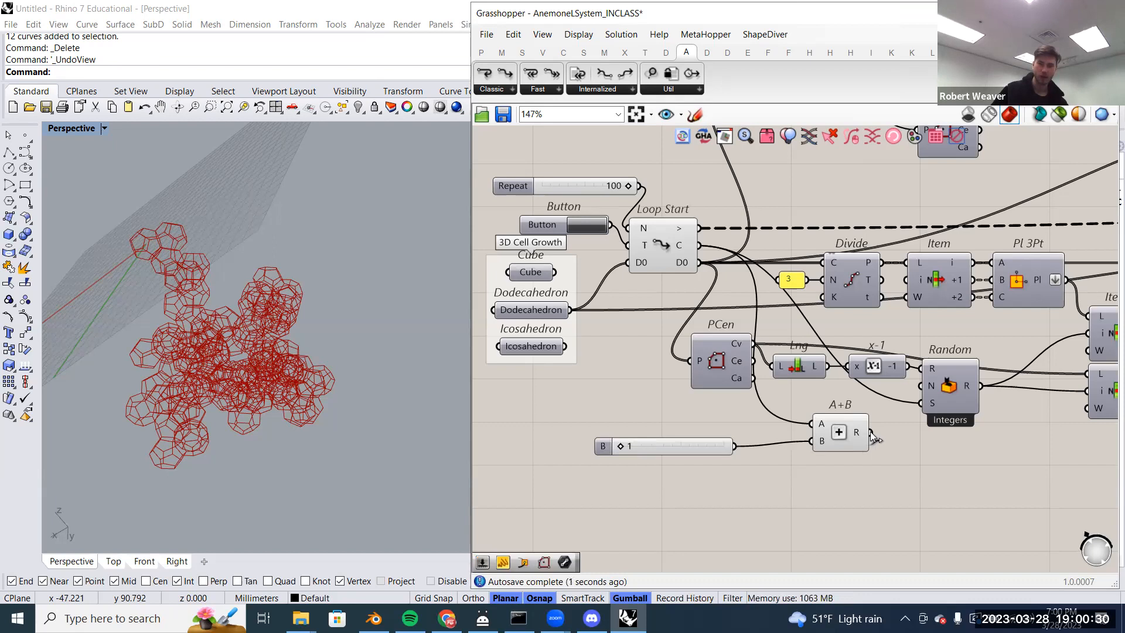
drag(918, 404, 920, 404)
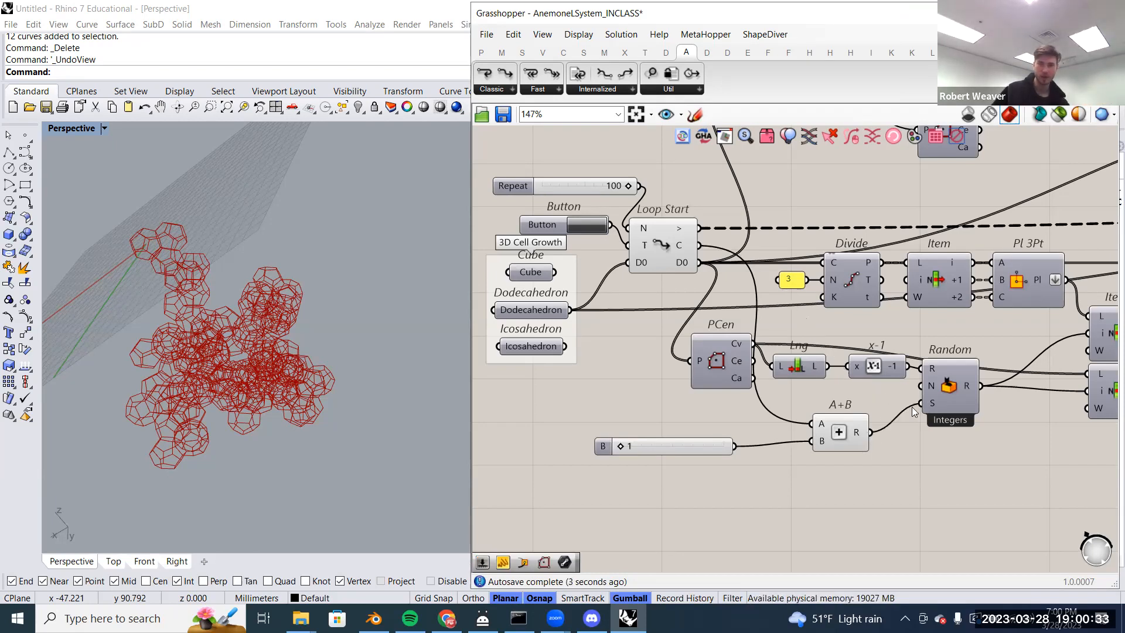
- Run the growth loop with the new random seed and examine the dodecahedron chain from another angle
click(577, 224)
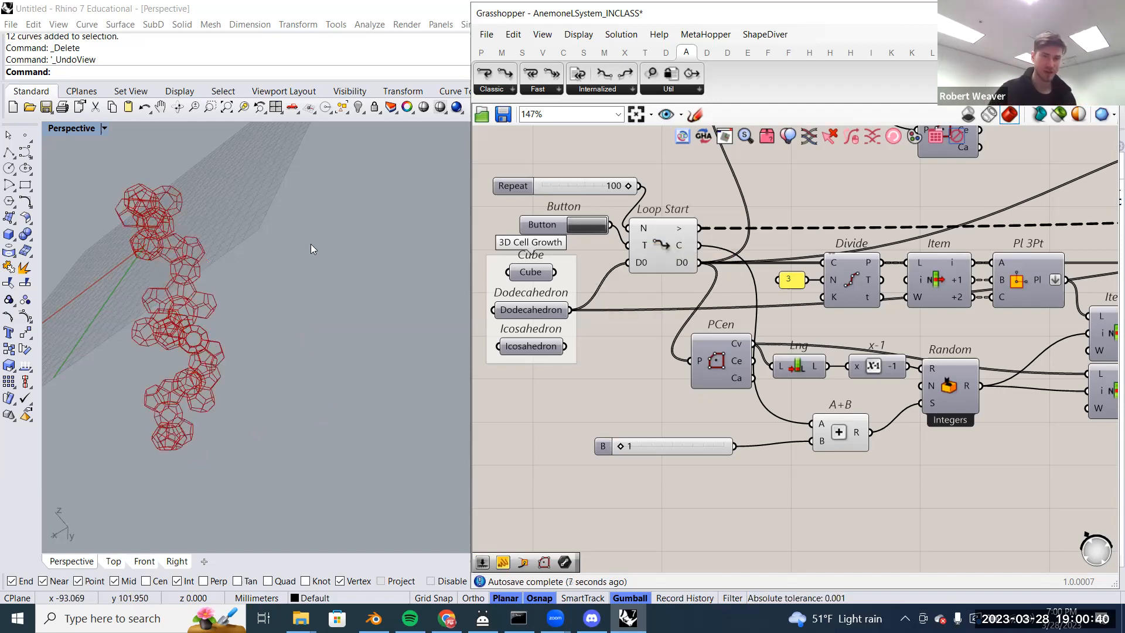
scroll(283, 370, down, 3)
right_drag(285, 367, 445, 355)
- Move all of the Dodecahedron parameter's output connections to the Cube parameter and run the growth loop
right_drag(593, 279, 593, 286)
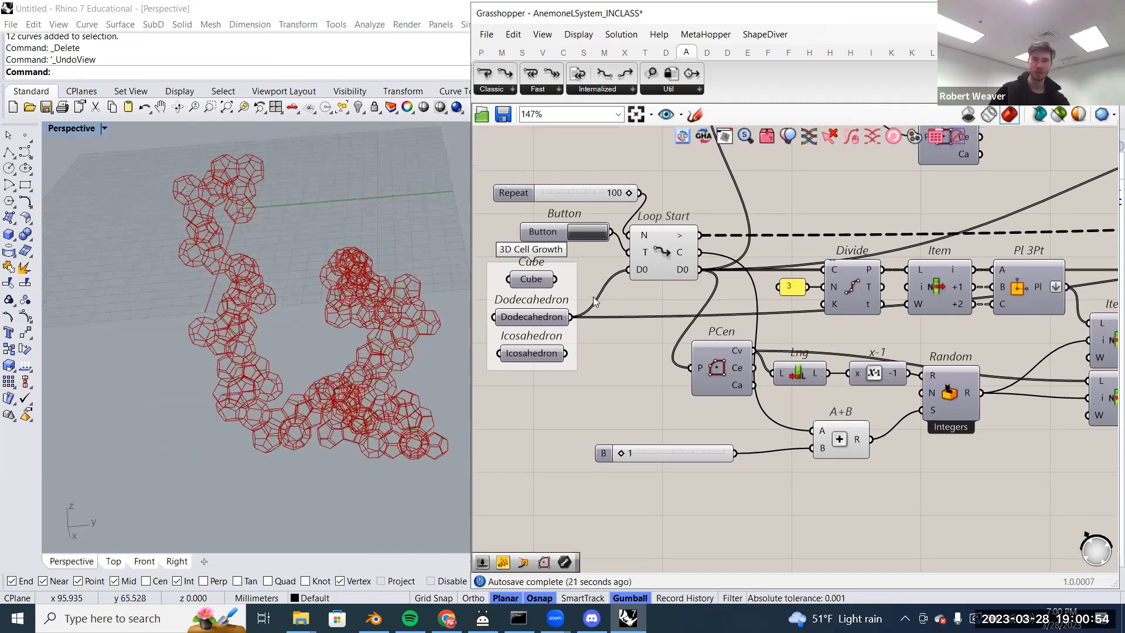
ctrl+shift+drag(572, 317, 556, 279)
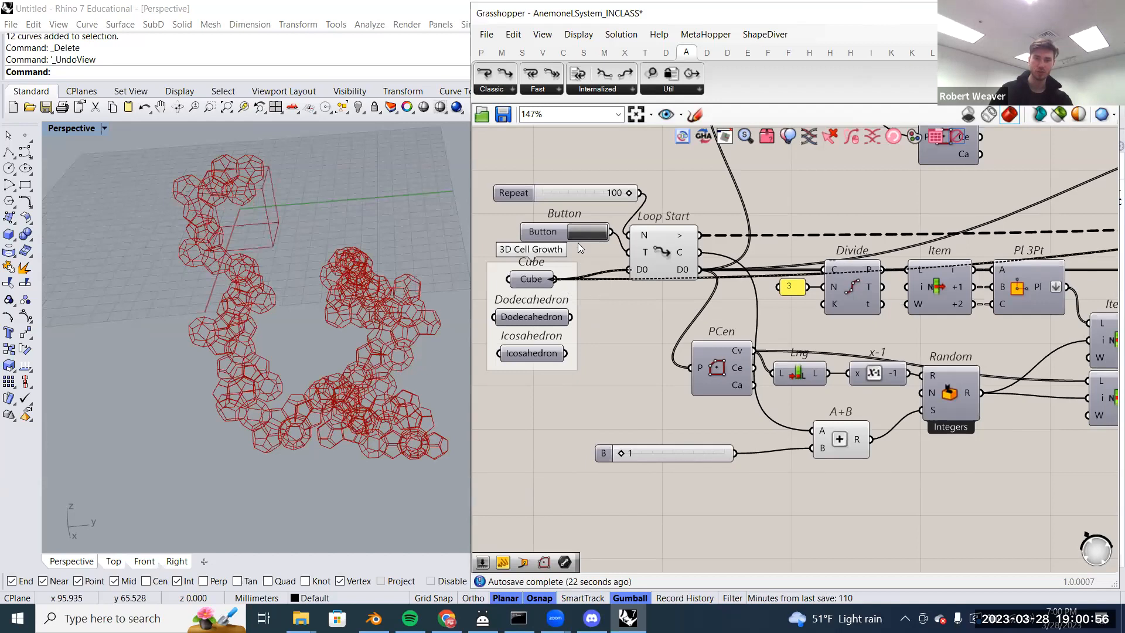
click(581, 236)
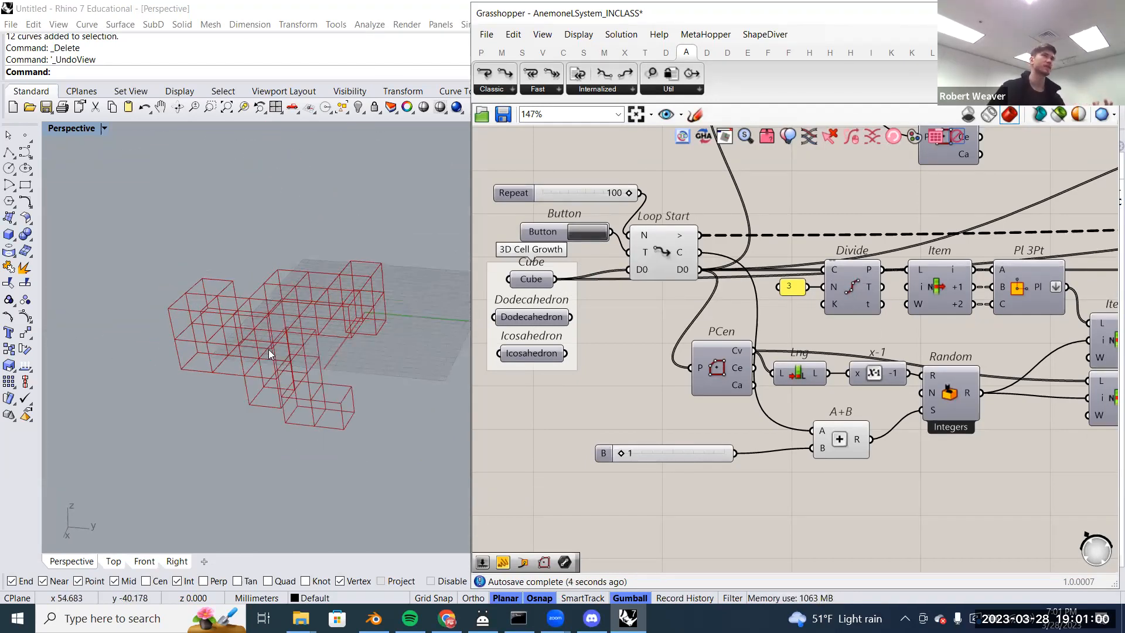
right_drag(281, 363, 327, 361)
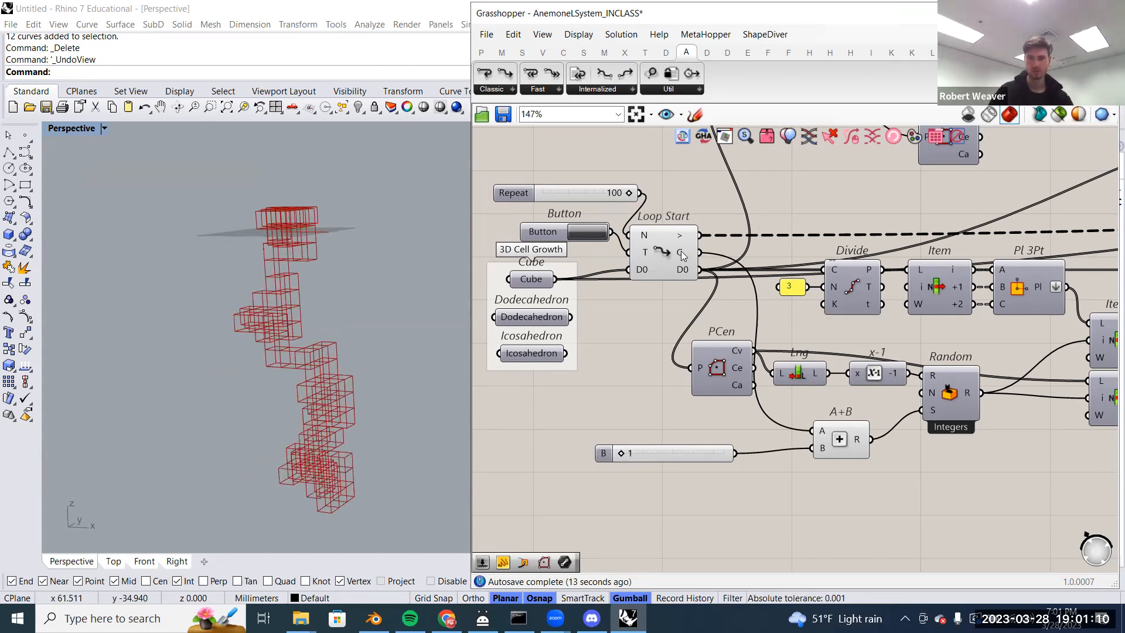
- Add a Boundary Surfaces component after the Merge and feed it the merged curves to fill the cell faces
scroll(624, 367, down, 1)
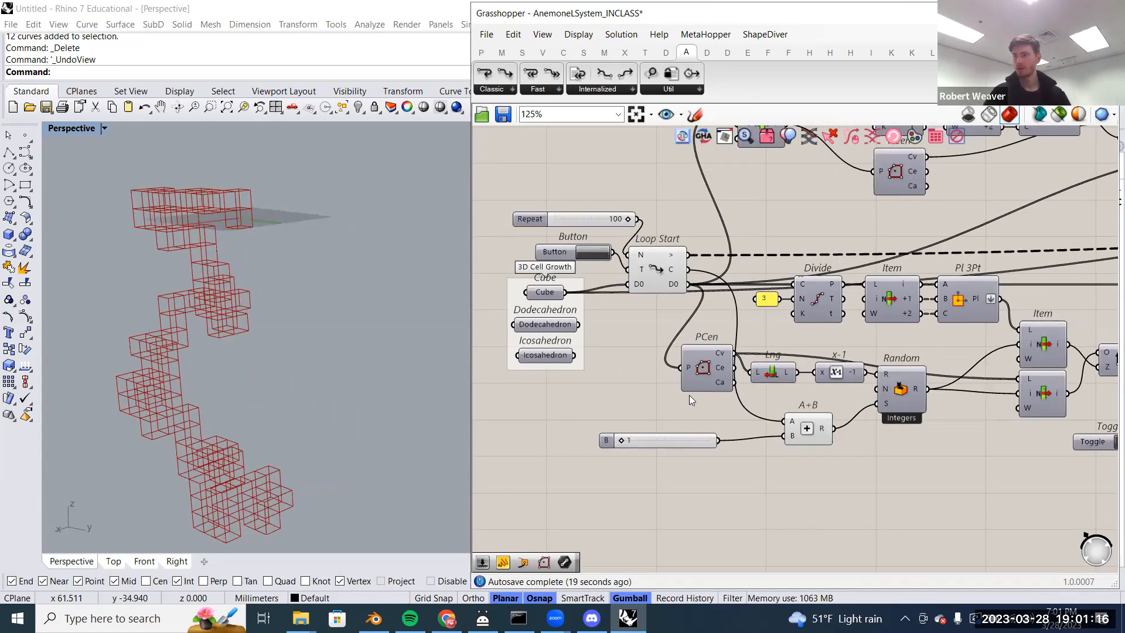
scroll(723, 395, down, 6)
scroll(909, 375, up, 7)
right_drag(888, 277, 780, 279)
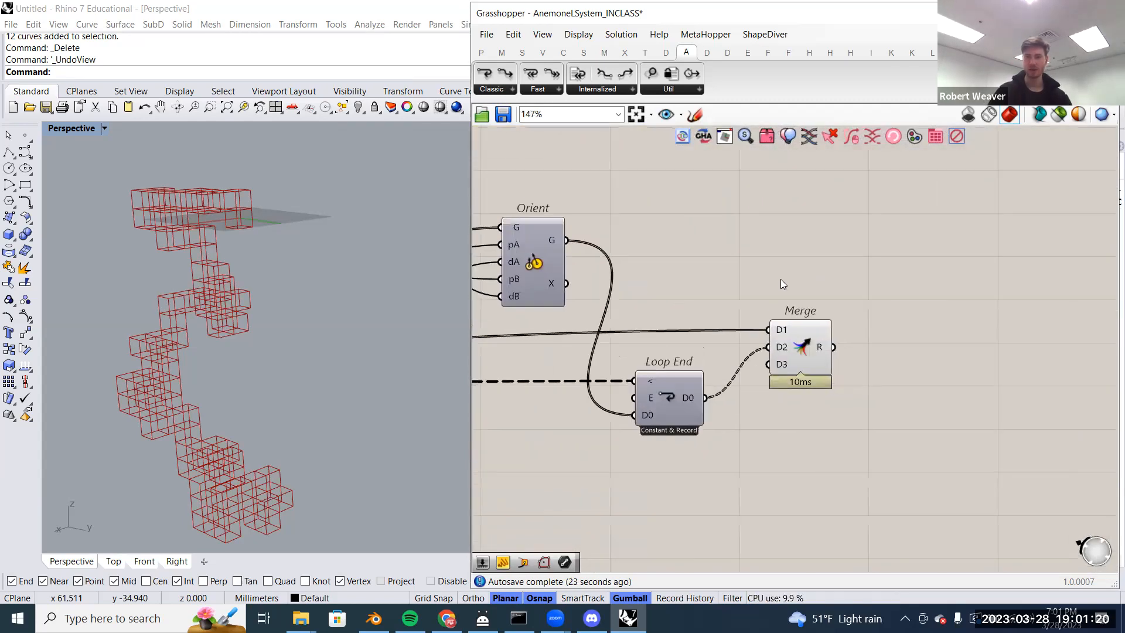
click(584, 54)
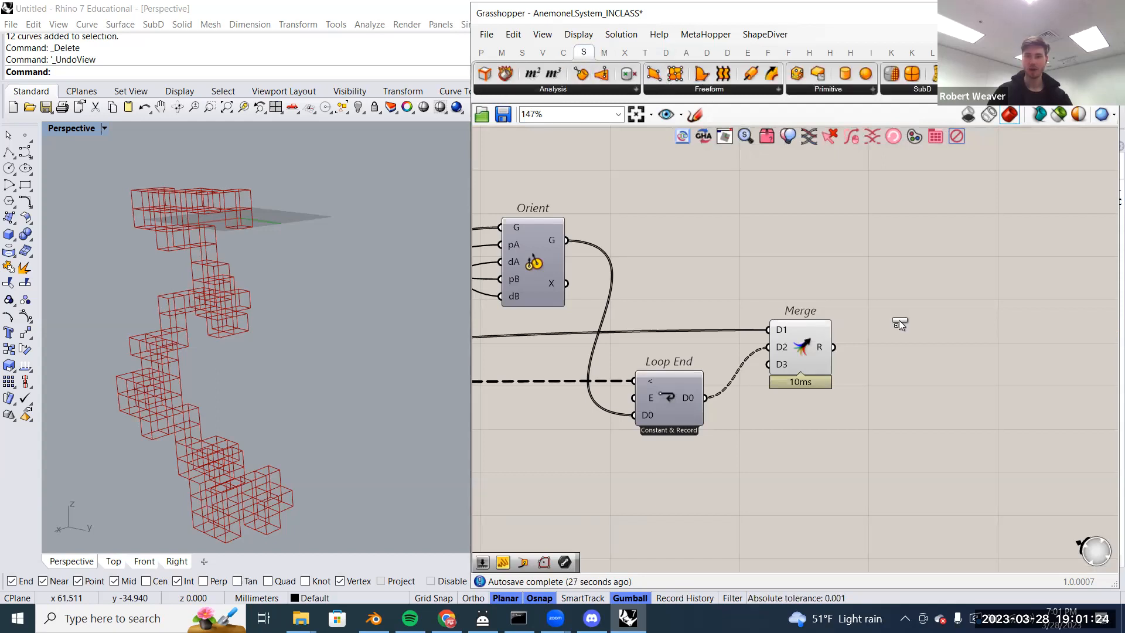
drag(899, 324, 900, 326)
drag(834, 350, 894, 345)
click(880, 304)
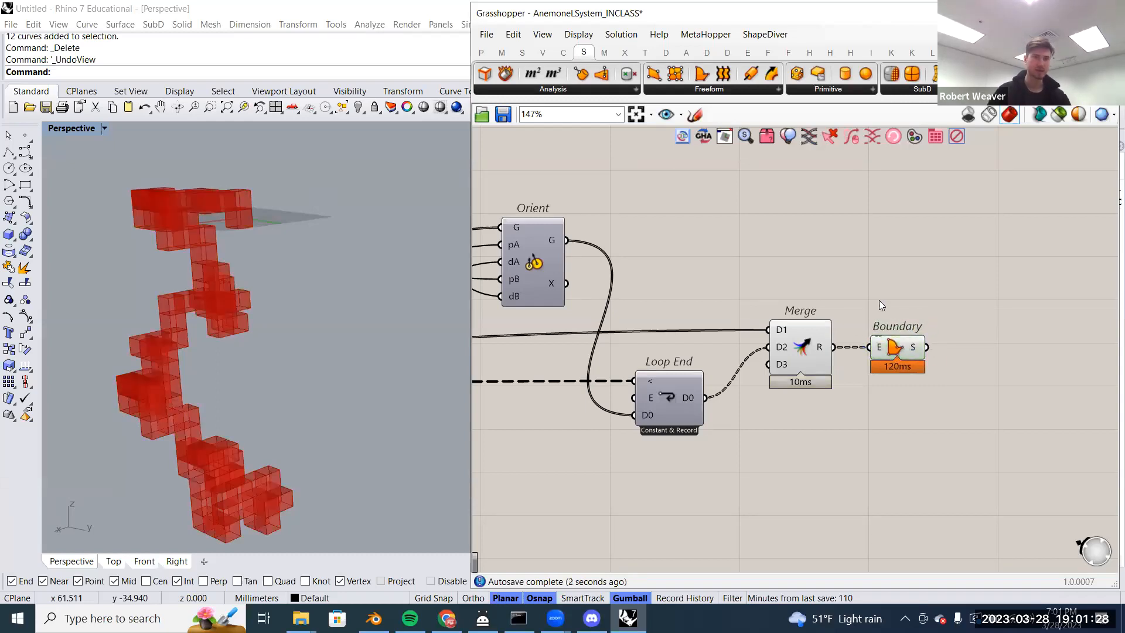
- Run the growth loop with the Icosahedron wired in place of the Cube, and rerun it with the Cube's connections restored
scroll(881, 391, down, 4)
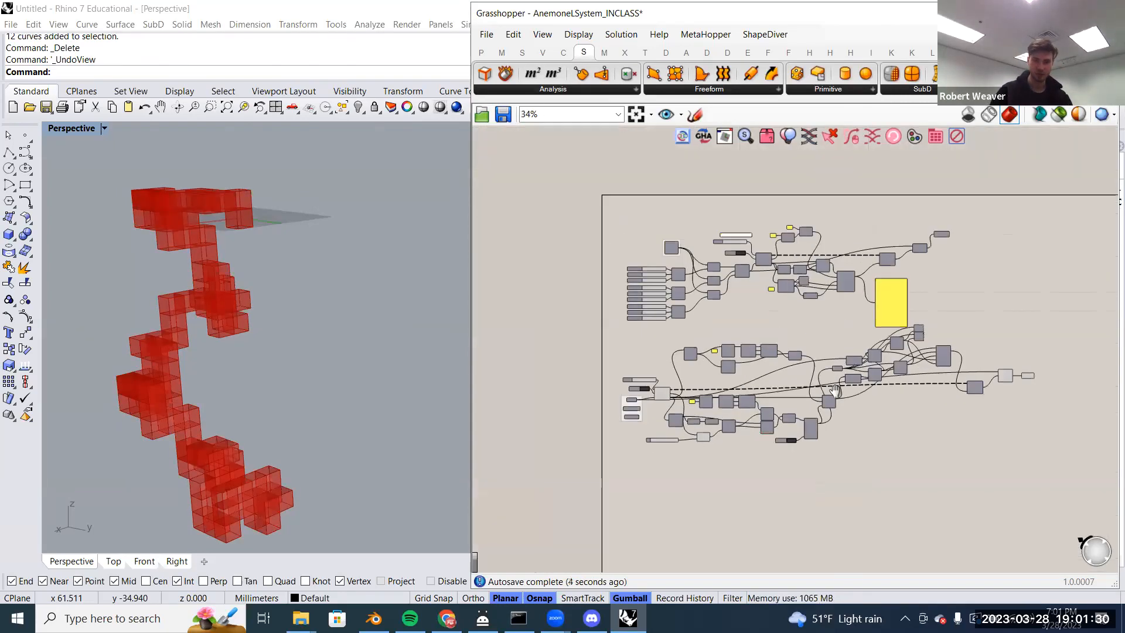
scroll(686, 402, up, 3)
scroll(686, 402, up, 3)
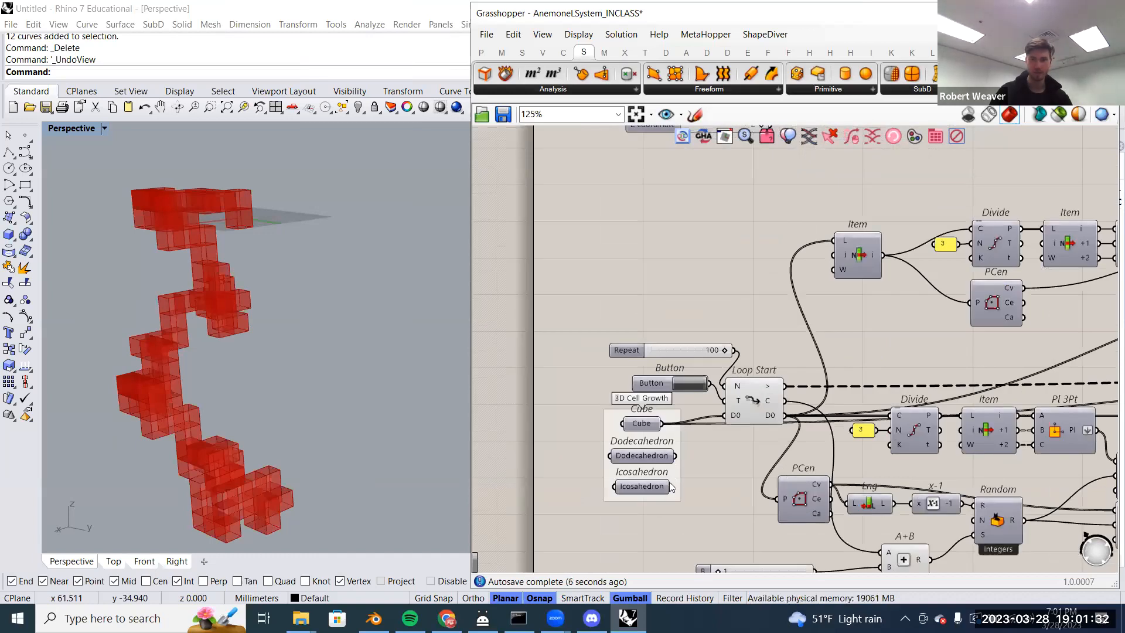
ctrl+shift+drag(663, 425, 672, 487)
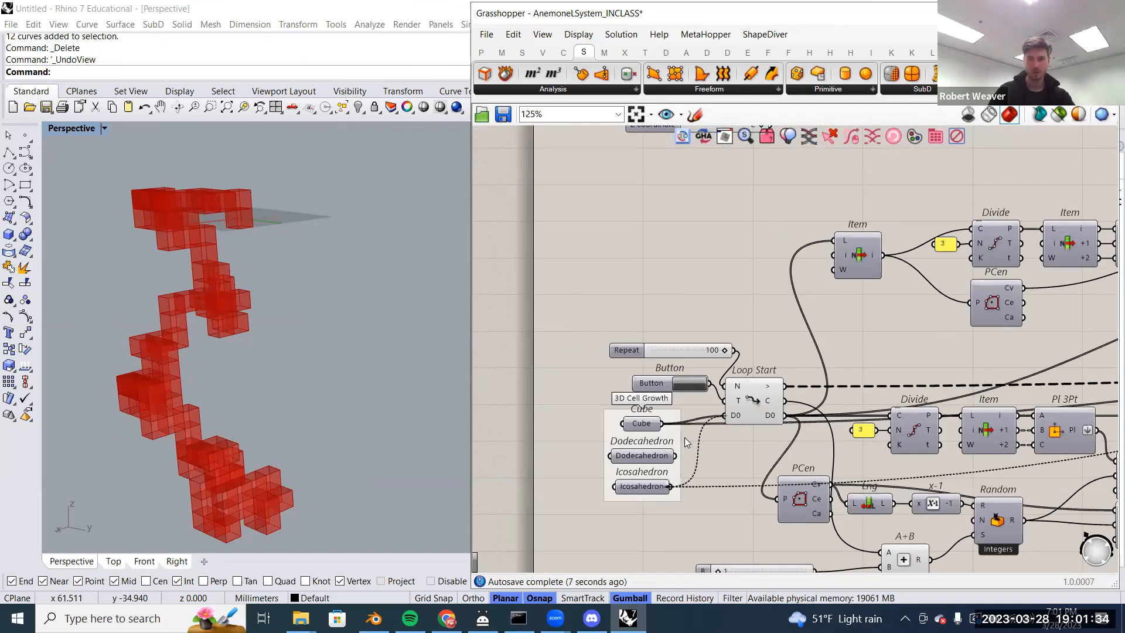
click(689, 382)
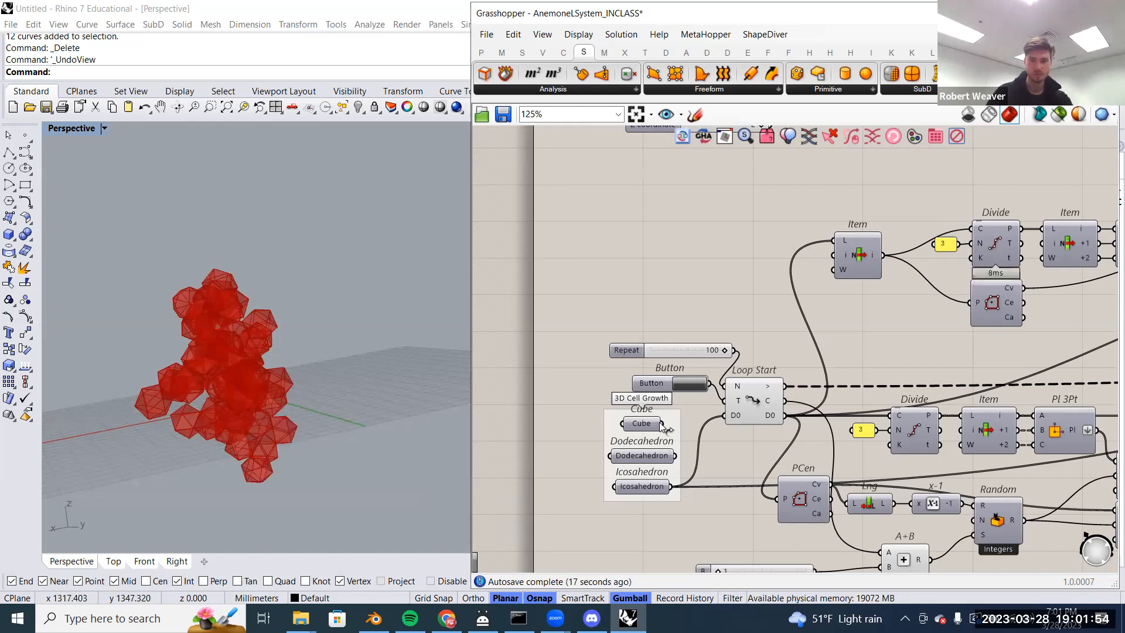
ctrl+shift+drag(660, 423, 661, 423)
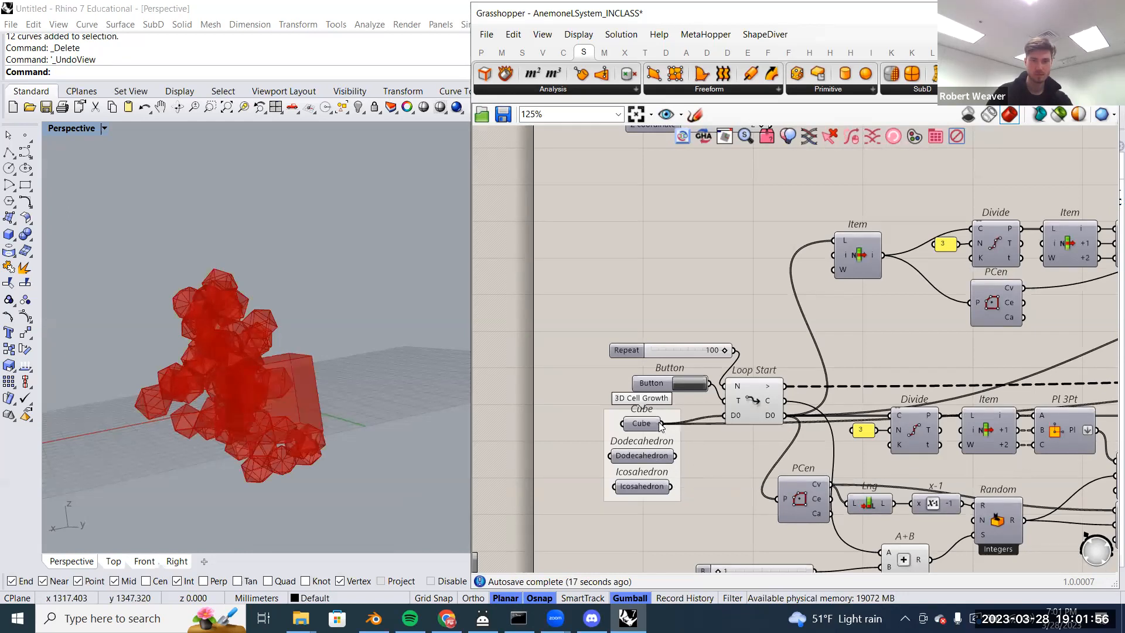
click(693, 387)
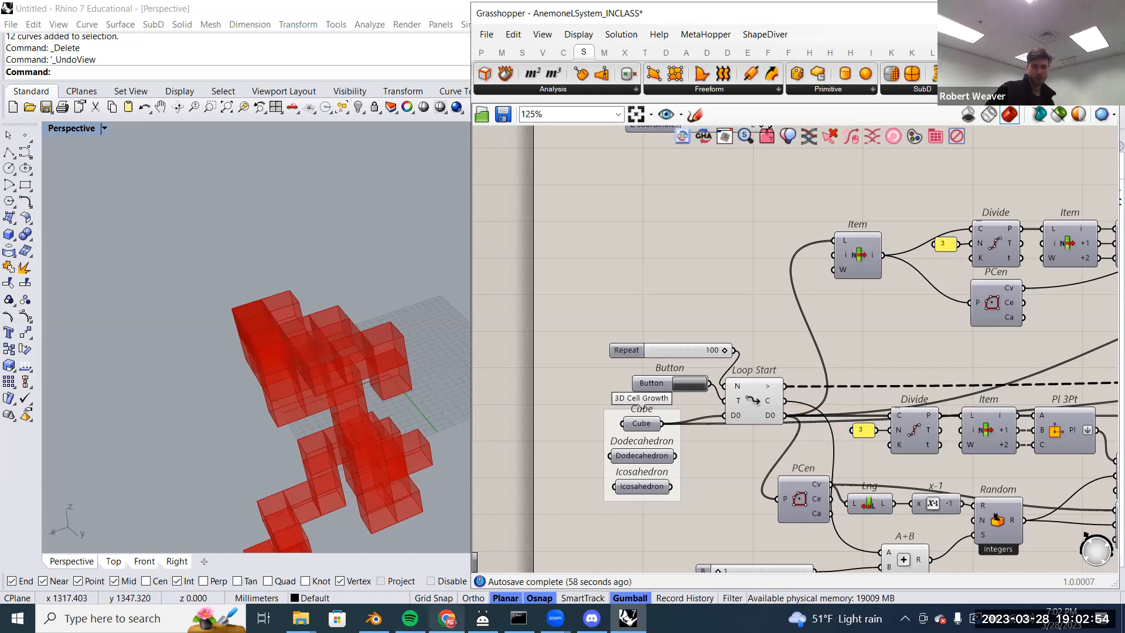
- Switch to Chrome and open the Symbiote project from the Fall 2022 list on the class page
click(446, 618)
scroll(438, 463, down, 20)
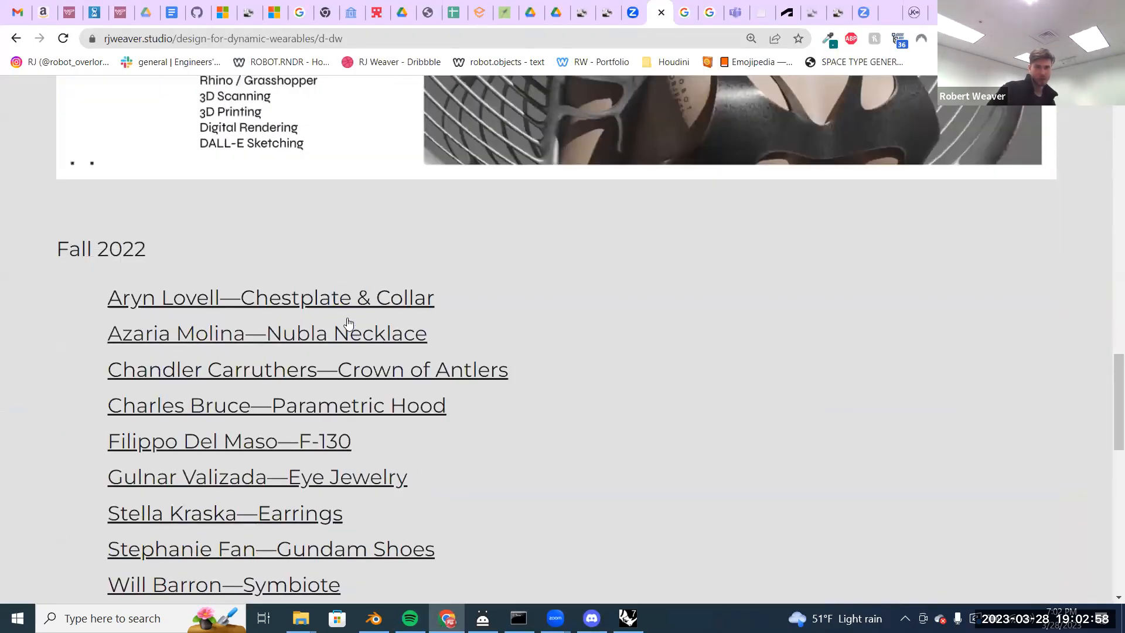
scroll(348, 331, down, 1)
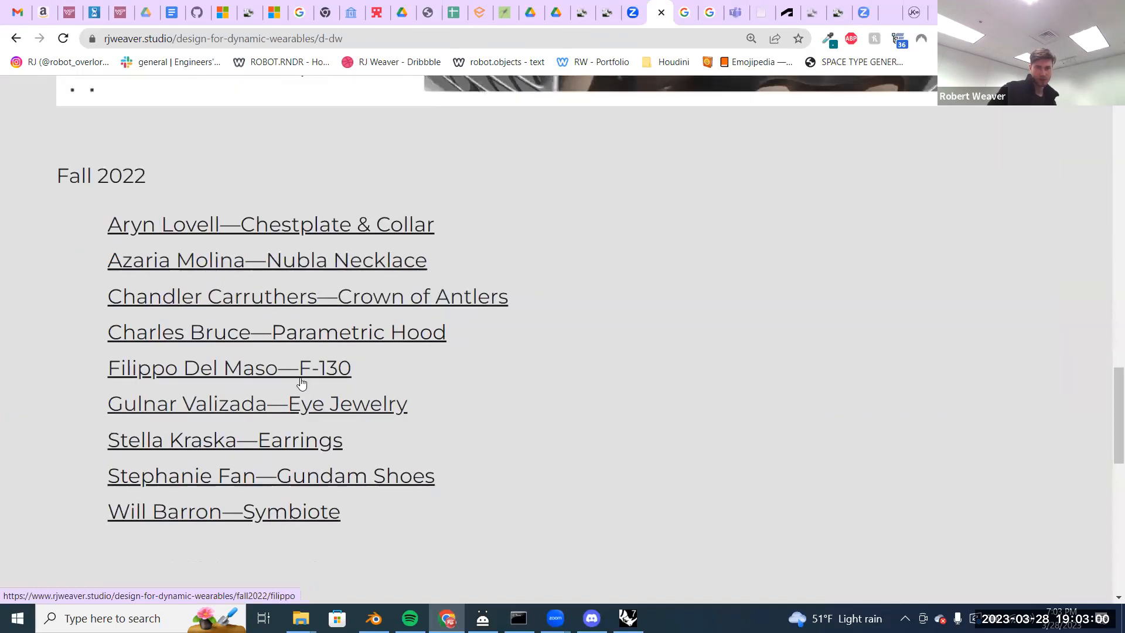
click(258, 511)
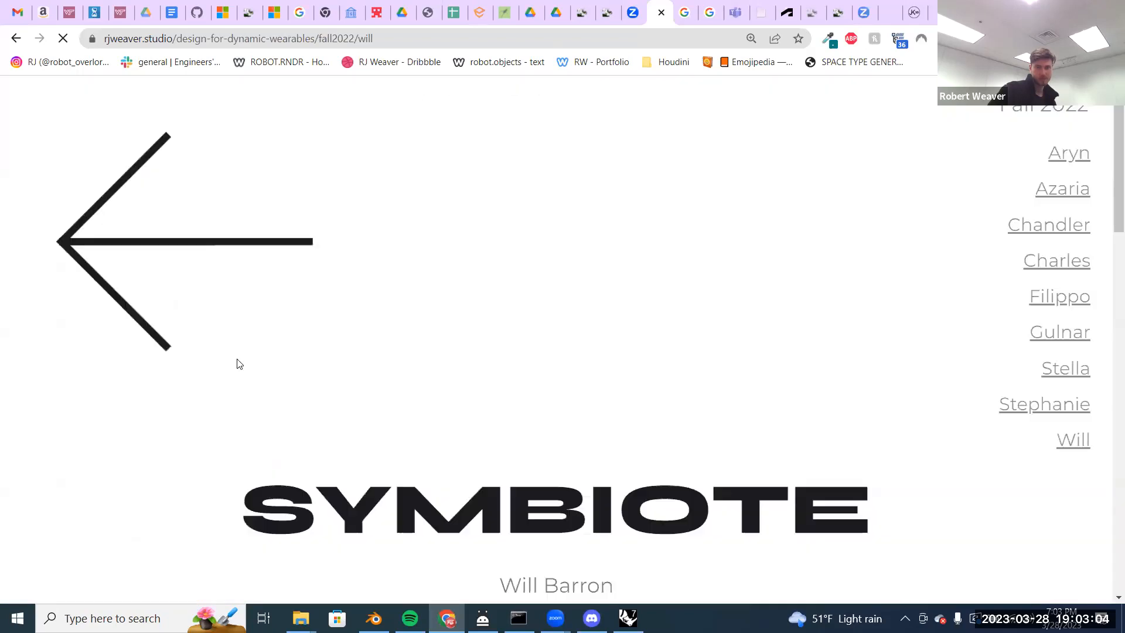
- Look through the Symbiote project's inspiration and code breakdown, and return to the Design for Dynamic Wearables page
scroll(248, 359, down, 10)
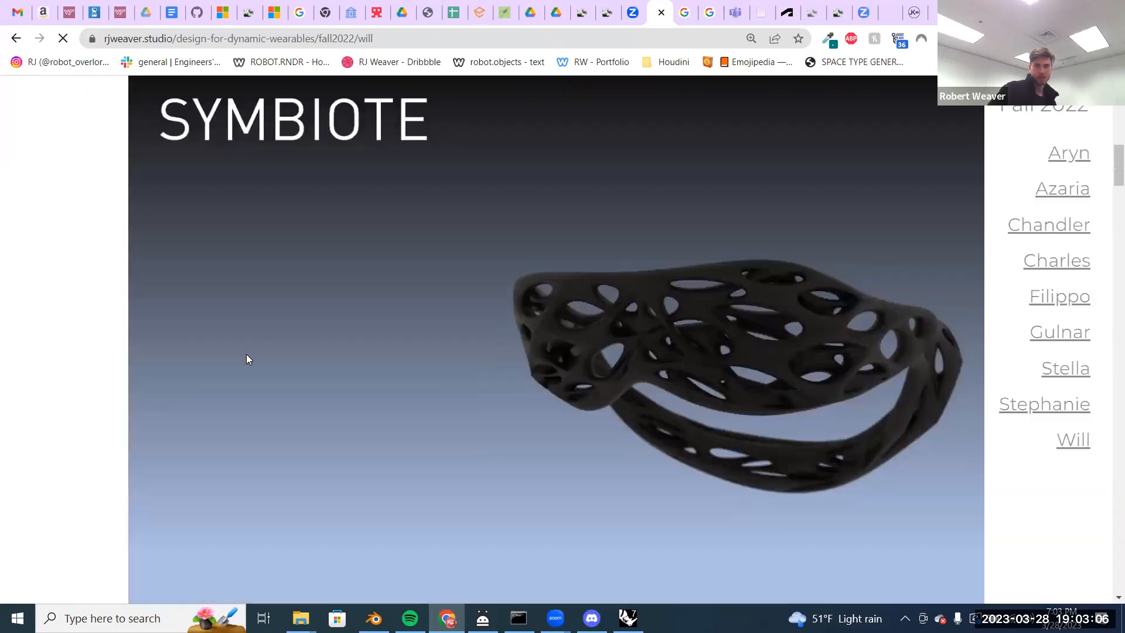
scroll(246, 358, down, 10)
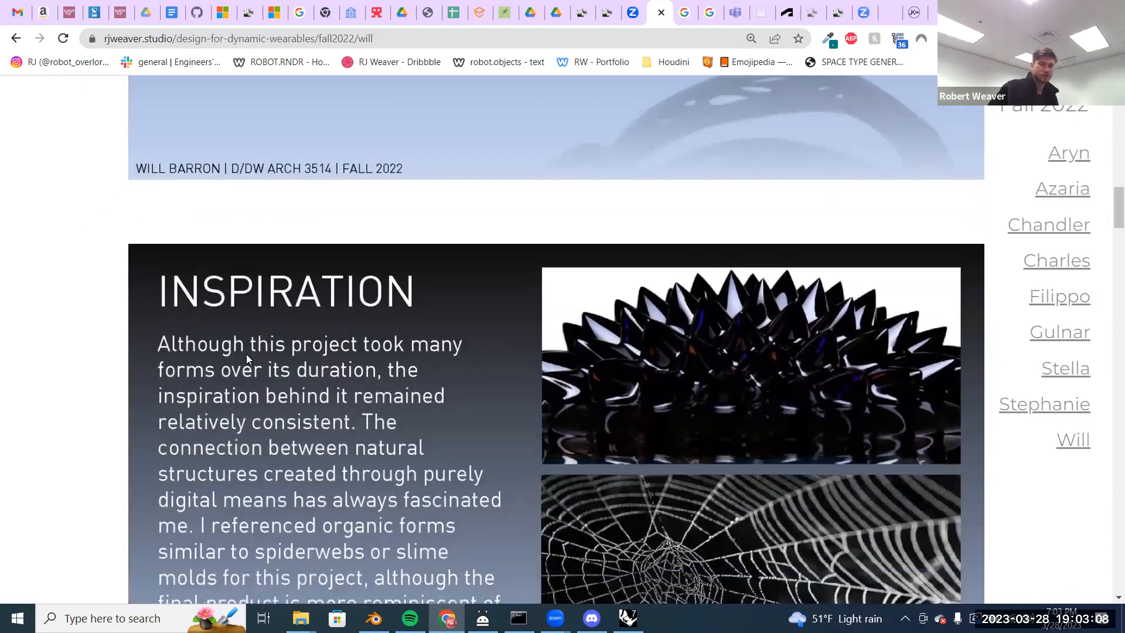
scroll(246, 357, down, 10)
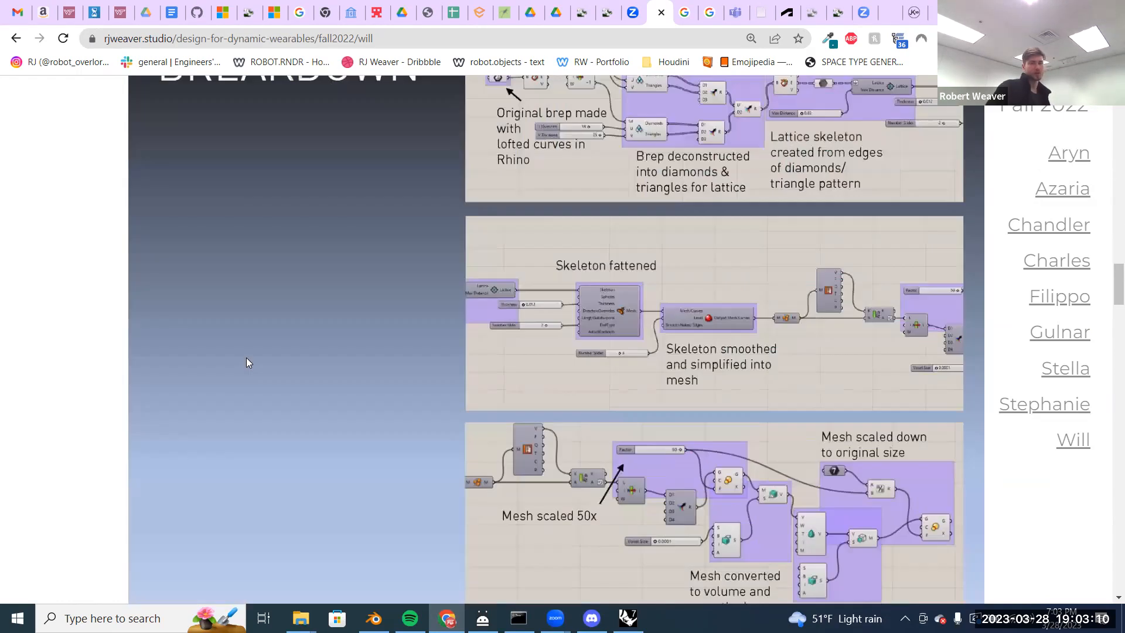
scroll(121, 454, up, 10)
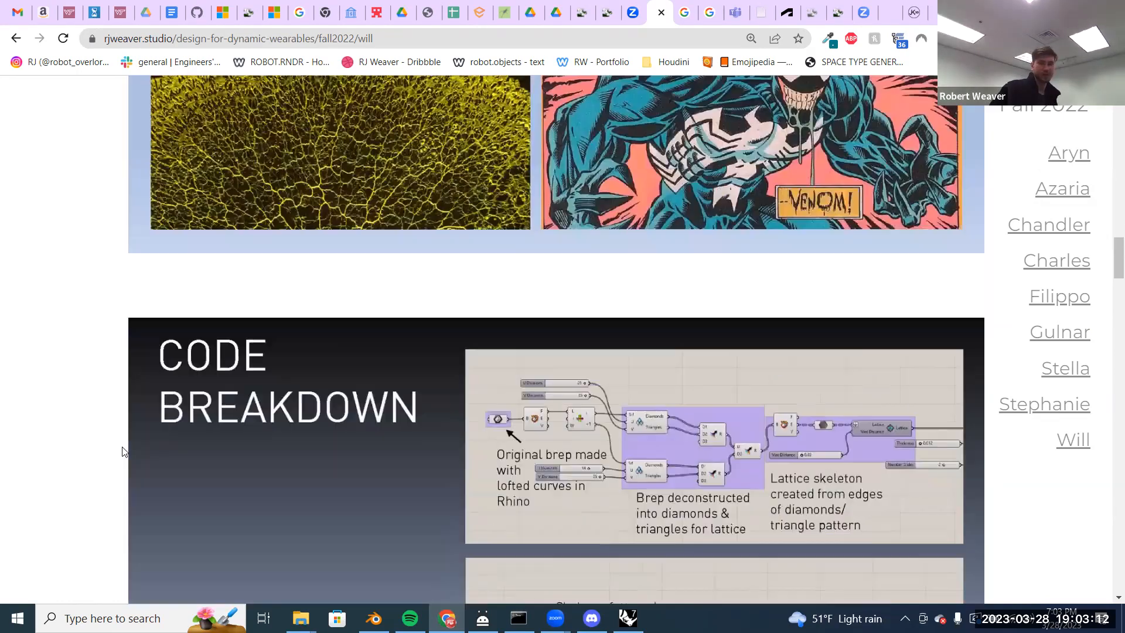
scroll(121, 452, up, 15)
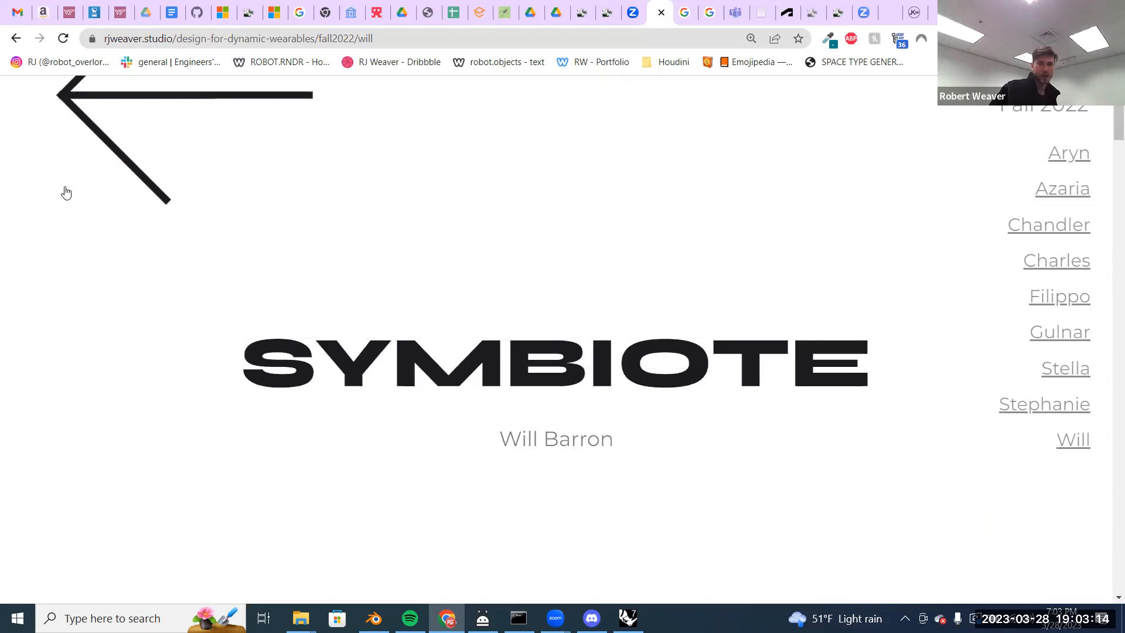
click(66, 193)
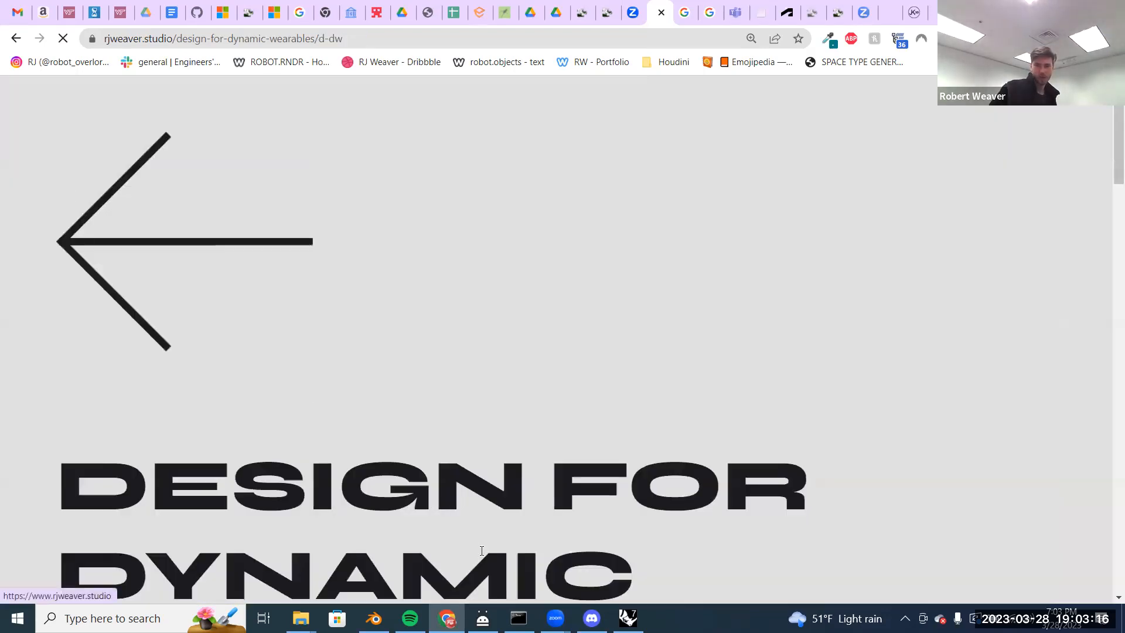
mouse_move(556, 618)
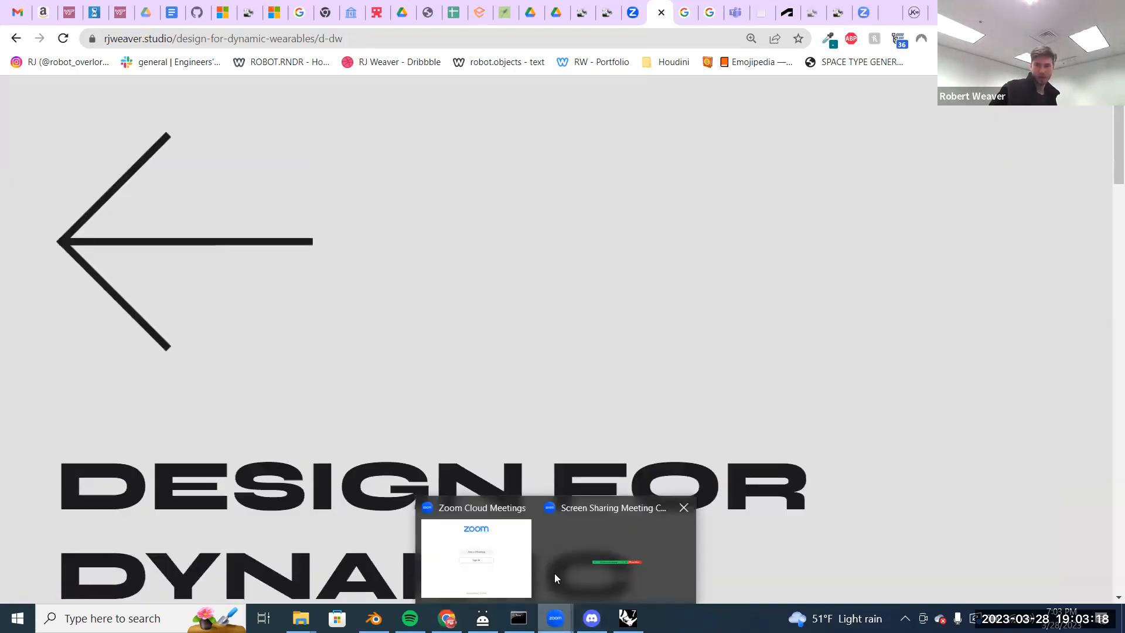